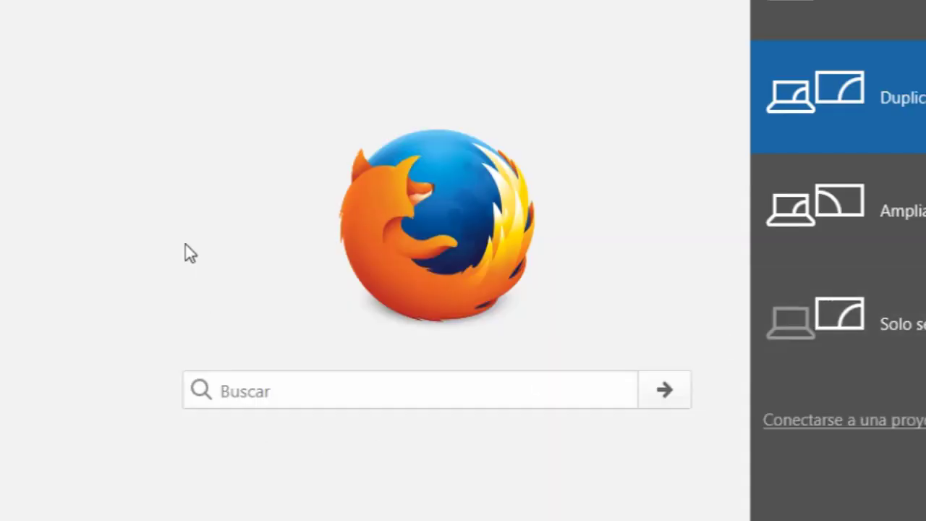
Go to portal.azure.com in Firefox to reach the Azure account sign-in page.
key(Escape)
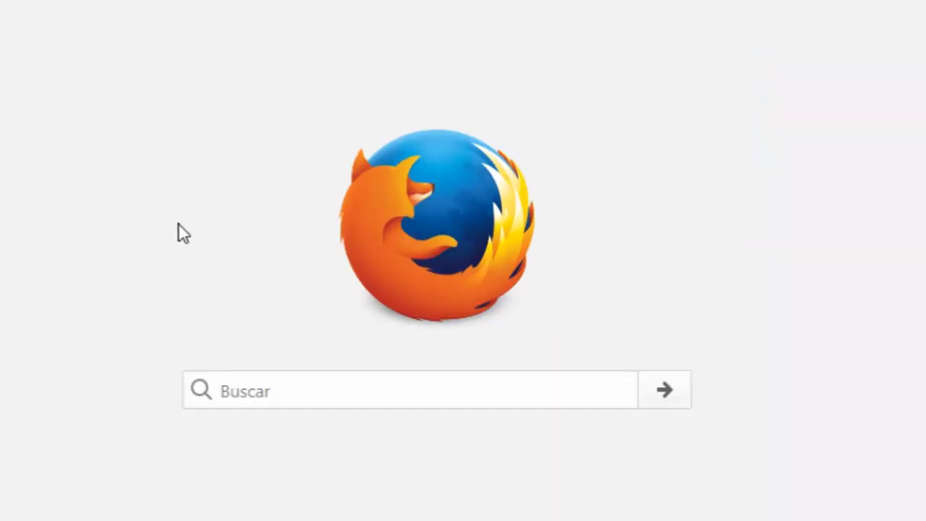
click(250, 12)
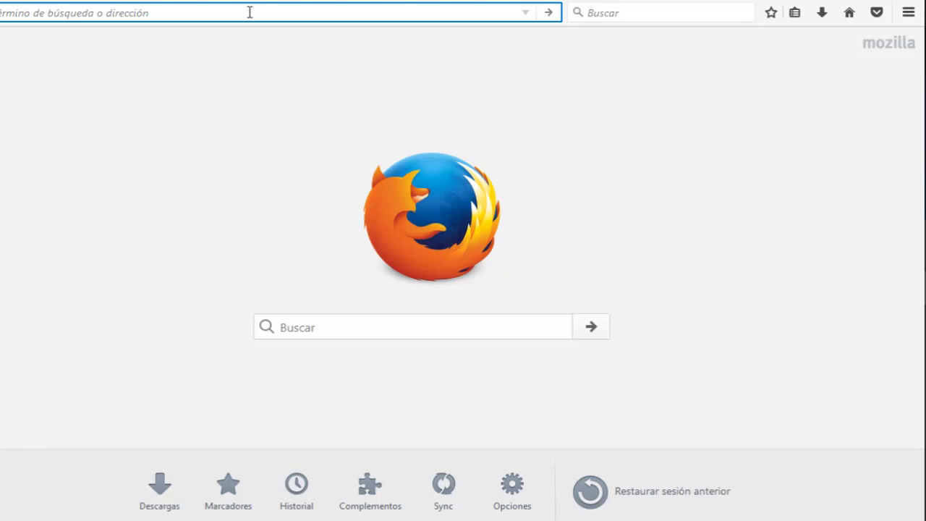
text(p)
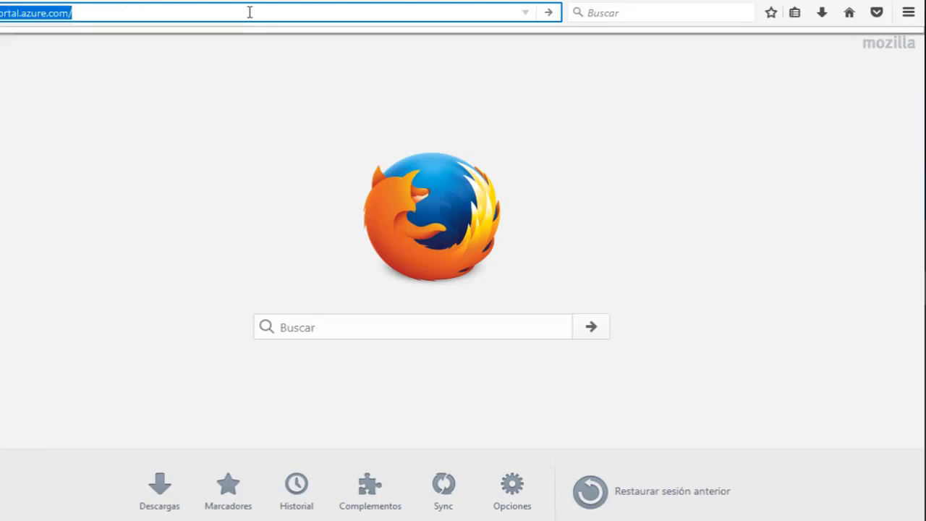
key(Return)
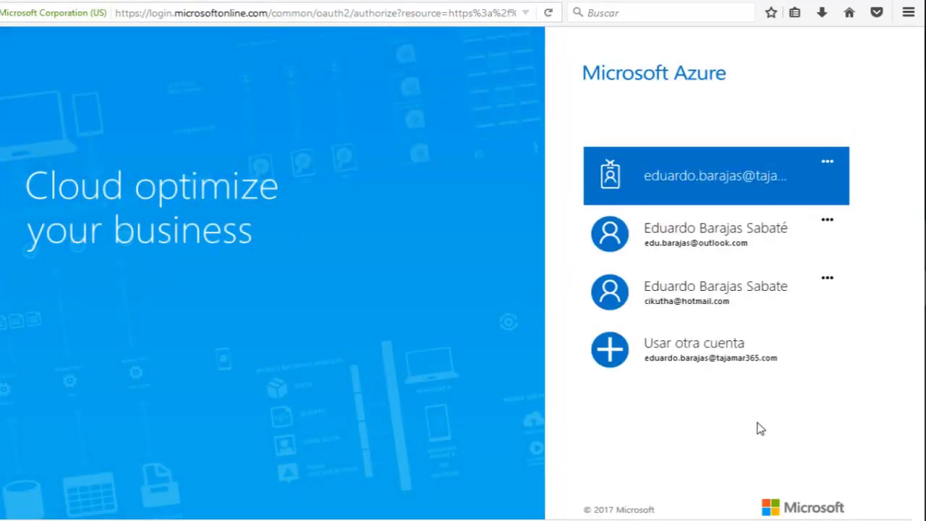
Sign in with a different account: enter the account e-mail and choose the personal account type.
click(728, 355)
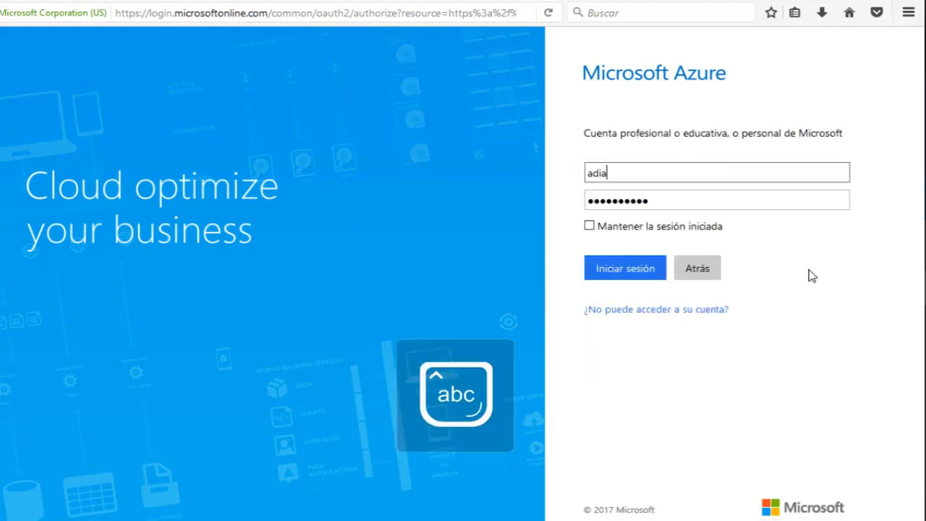
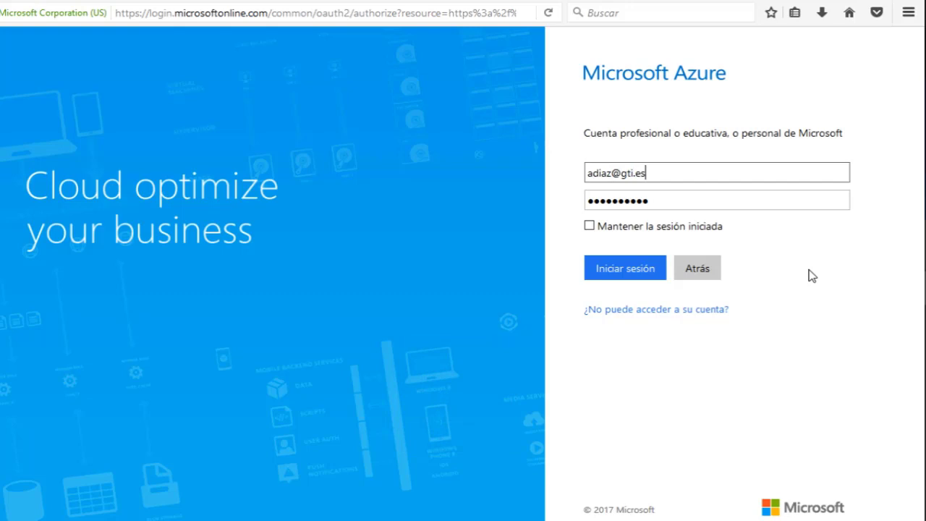
key(Tab)
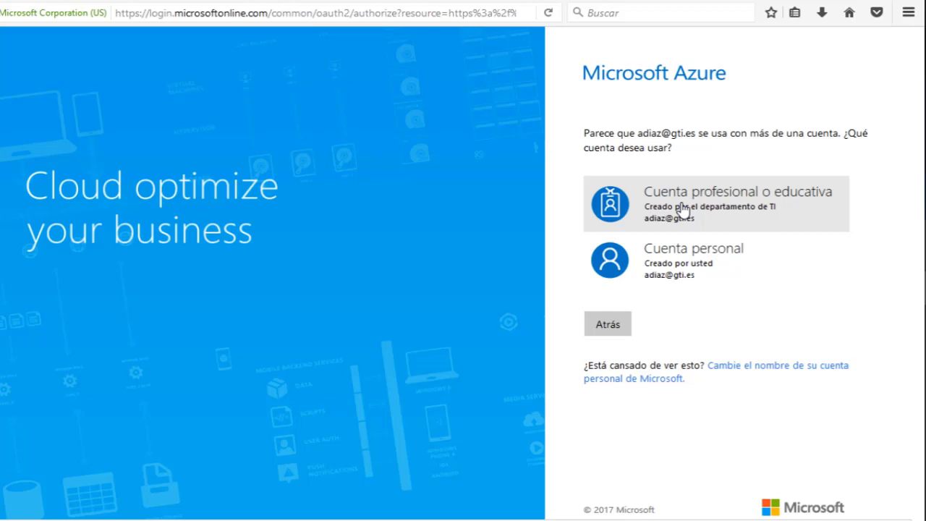
click(684, 242)
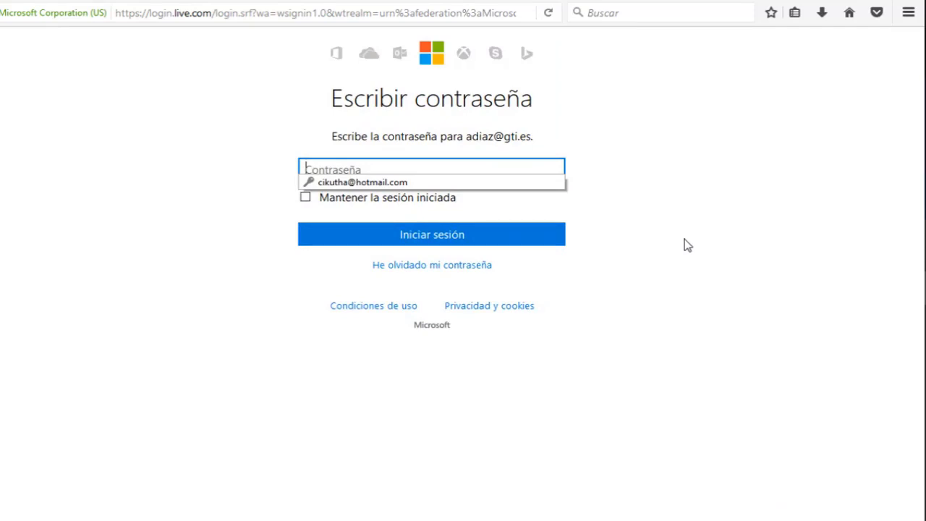
Enter the account password and submit the sign-in.
text(•••••)
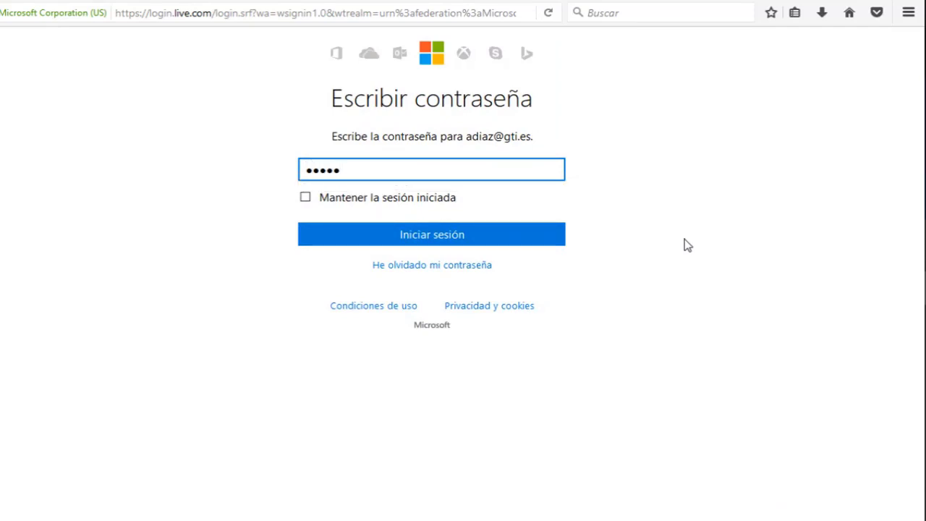
key(BackSpace)
key(BackSpace)
key(BackSpace)
key(BackSpace)
key(BackSpace)
text(•)
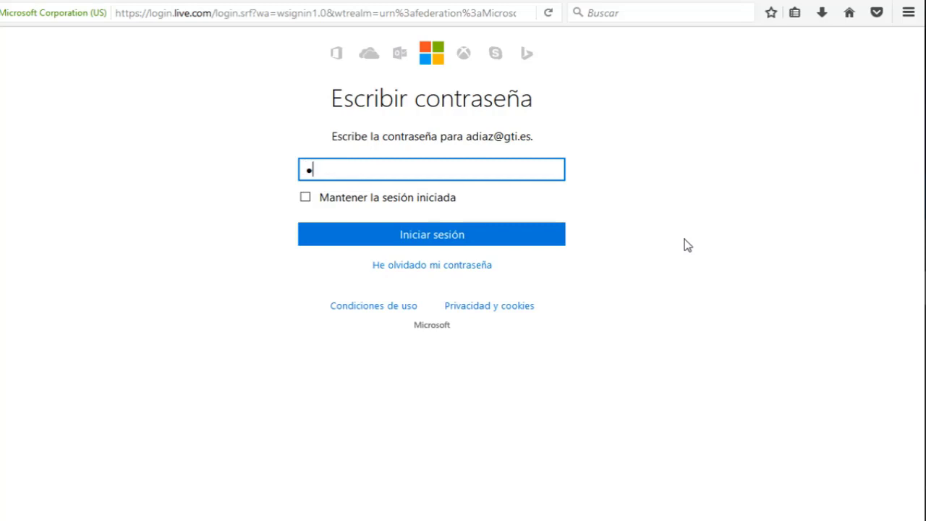
text(••••••••••)
key(Caps_Lock)
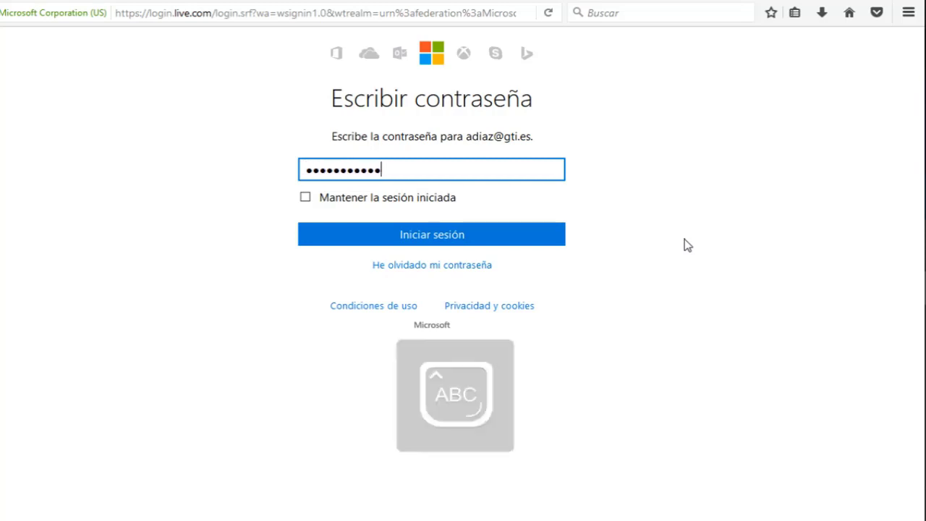
text(•••)
key(Caps_Lock)
text(•)
key(Return)
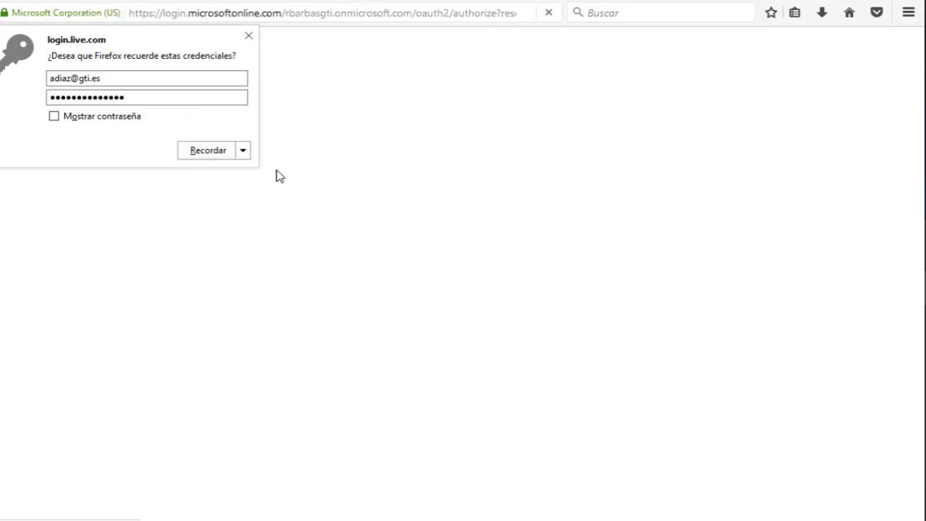
click(243, 151)
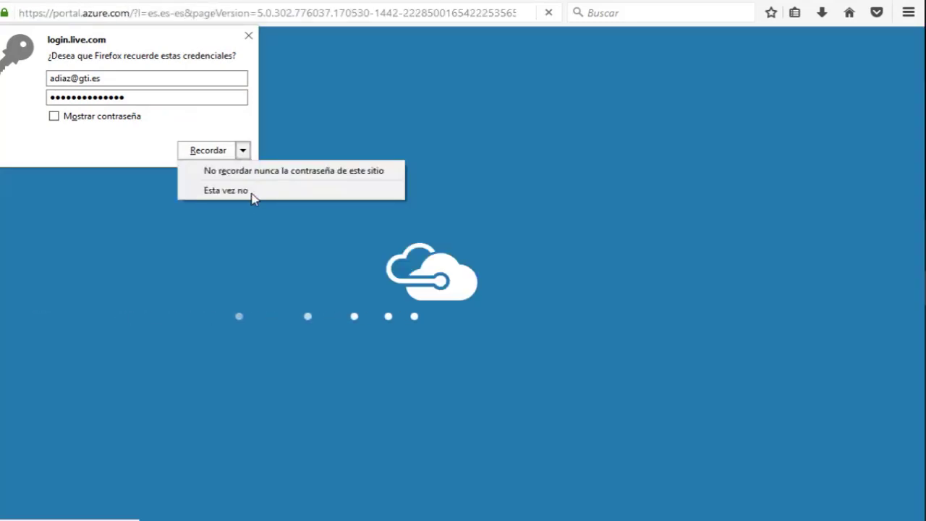
Decline saving the password in Firefox and open the empty Virtual machines list.
click(271, 185)
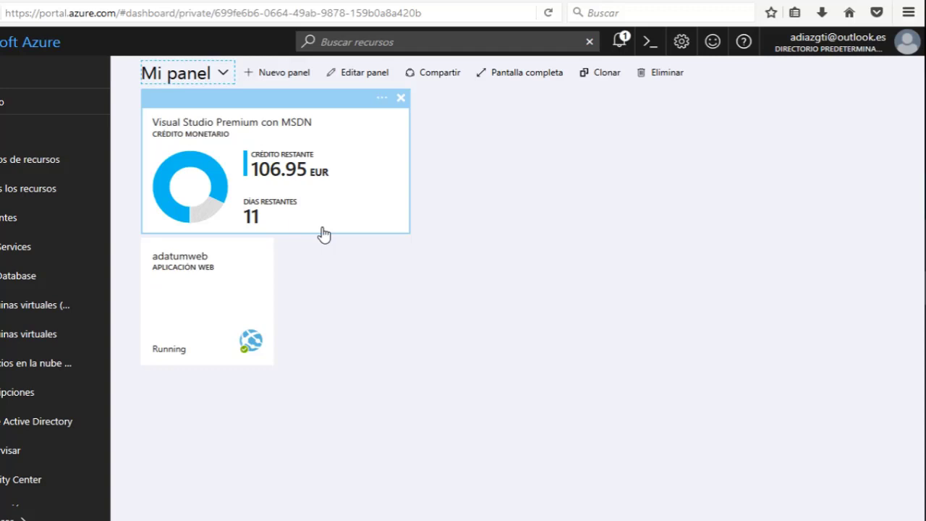
click(9, 333)
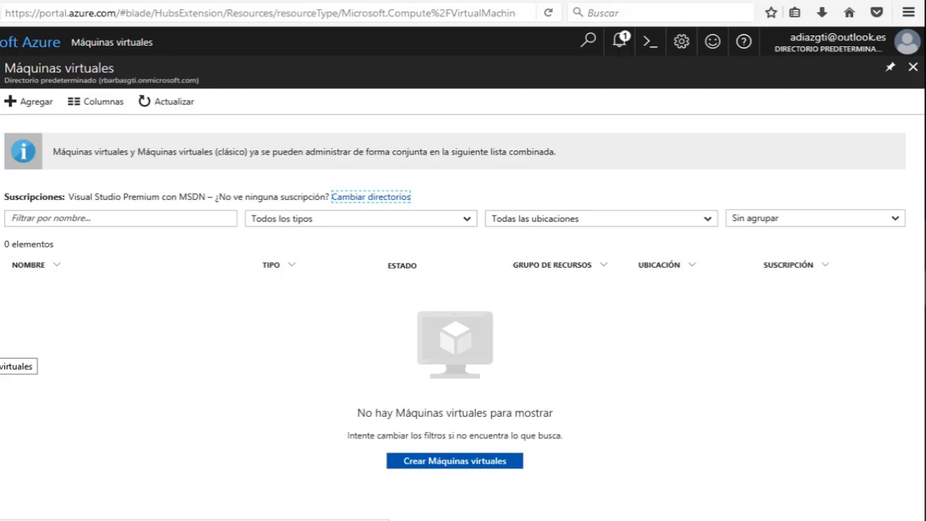
Add a virtual machine and search the Compute marketplace for 'windows server 2016'.
click(39, 111)
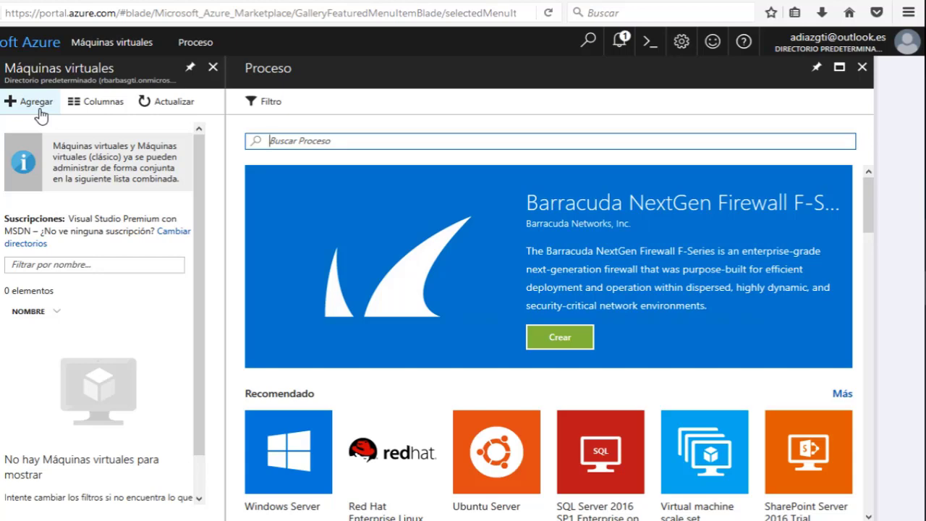
click(41, 115)
scroll(430, 253, down, 4)
scroll(431, 253, up, 1)
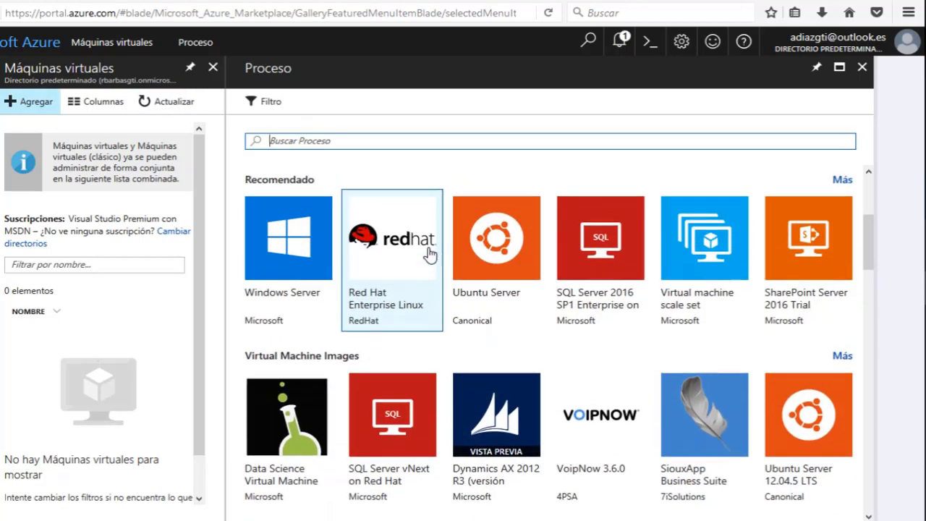
scroll(431, 253, up, 1)
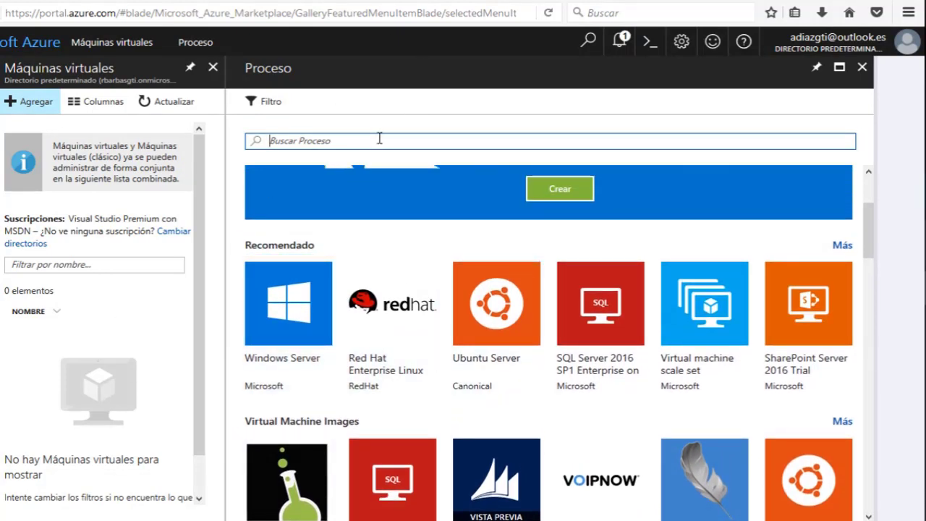
text(windows ser)
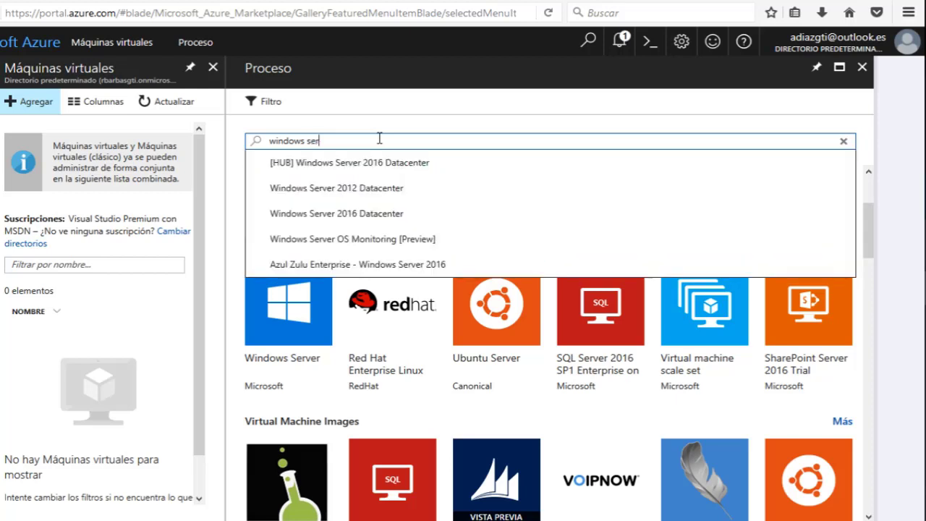
text(ver)
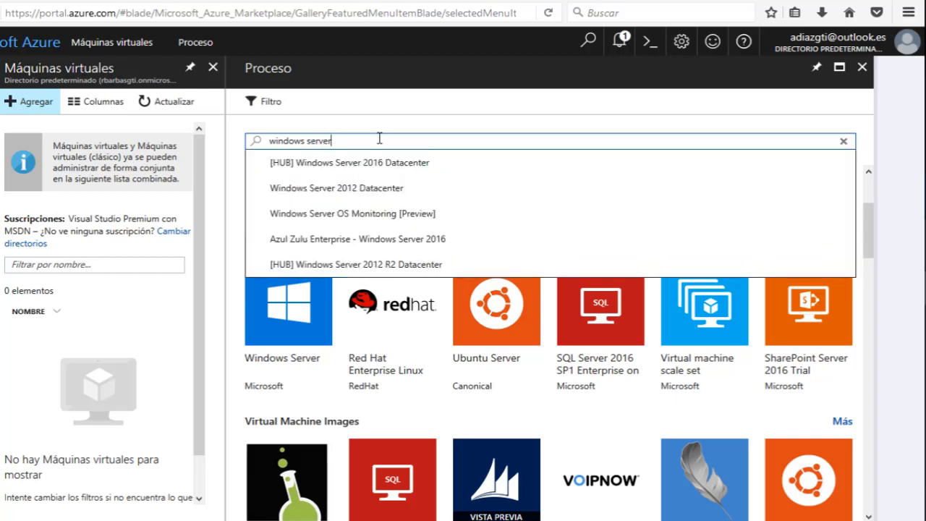
text( 2016)
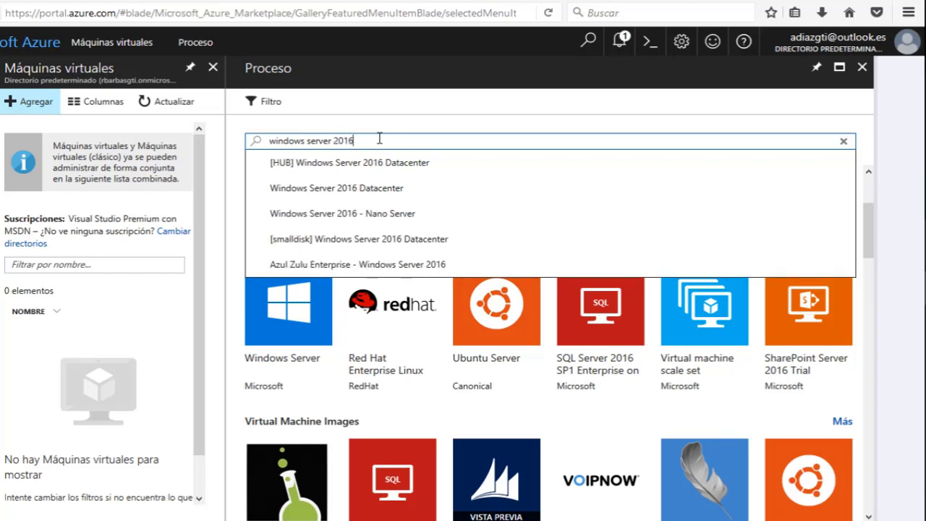
key(Return)
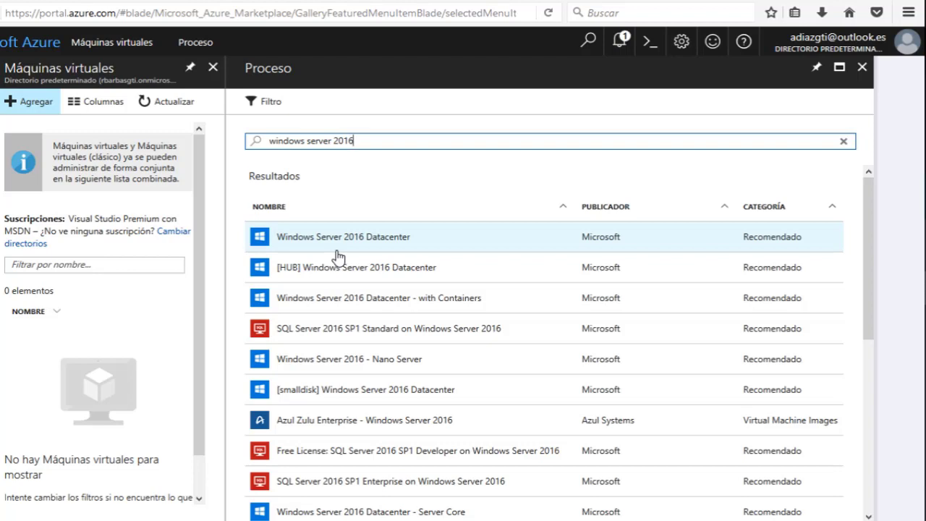
Create a Windows Server 2016 Datacenter VM using the Resource Manager deployment model.
click(346, 248)
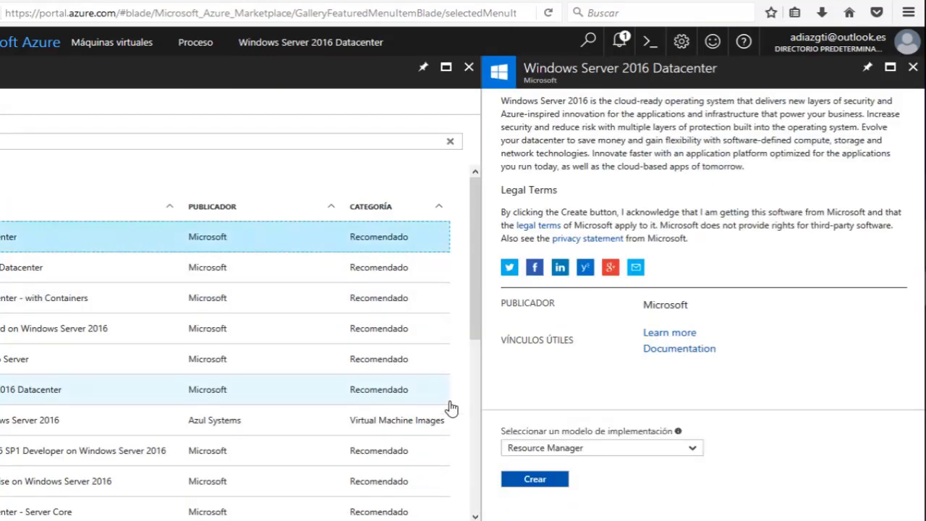
click(546, 450)
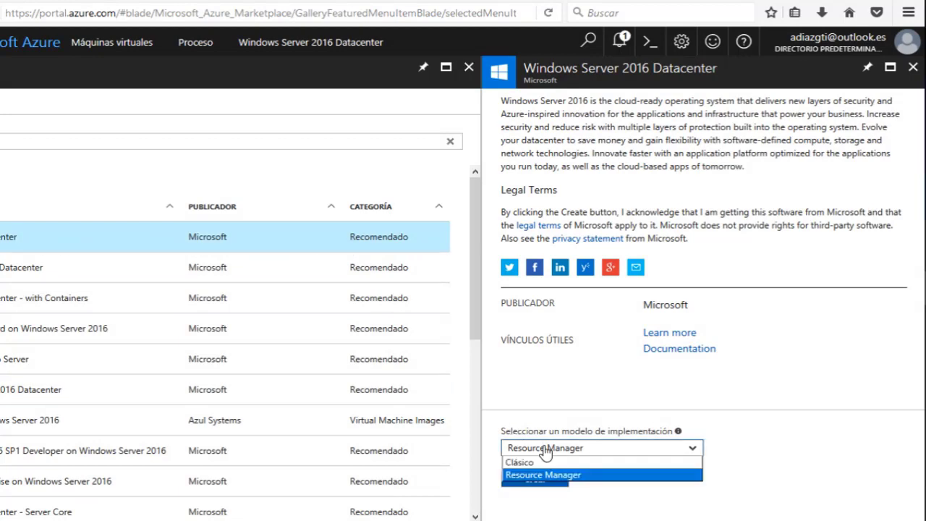
click(760, 438)
key(ctrl+a)
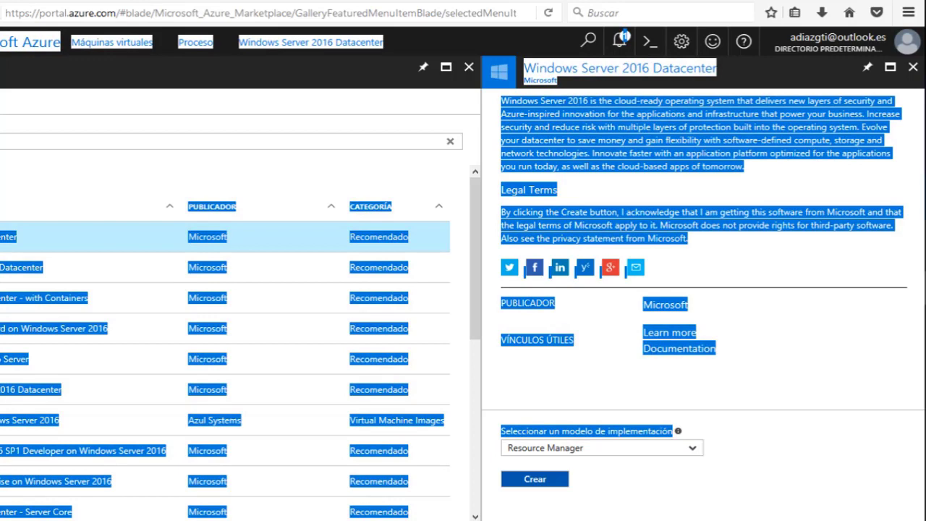
click(787, 439)
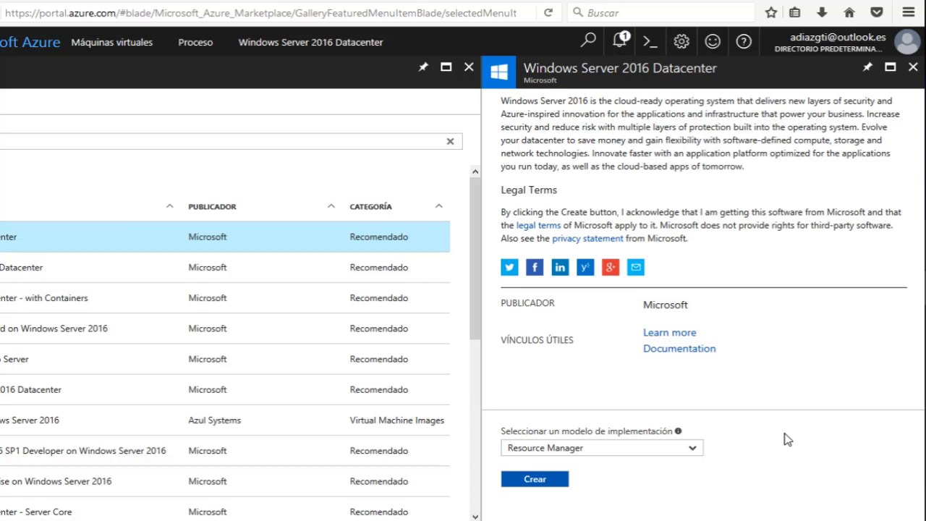
click(537, 482)
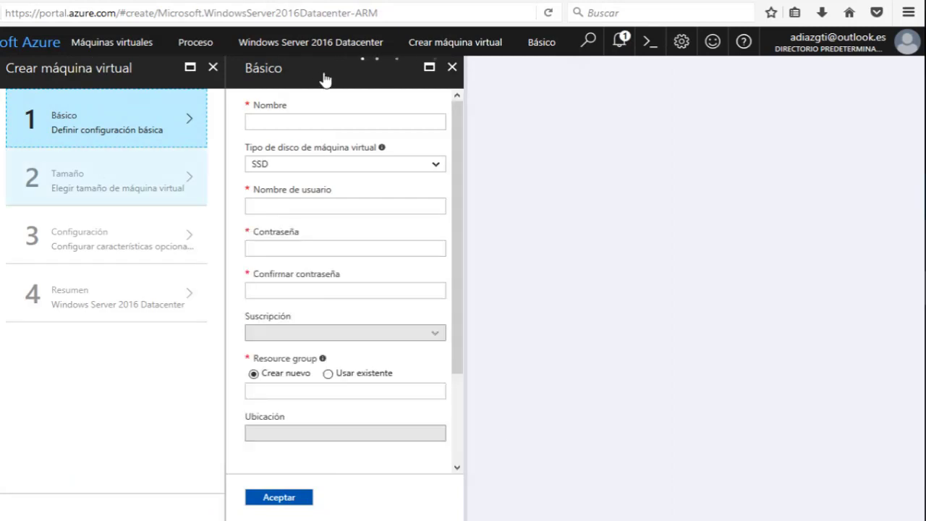
Name the virtual machine 'VM-Tajamar' and set its disk type to HDD.
click(279, 122)
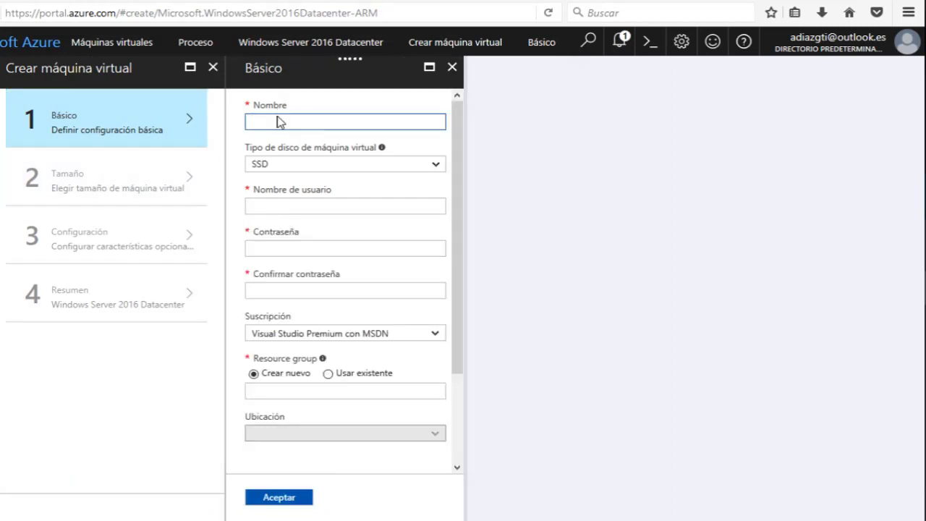
text(VM-Tje)
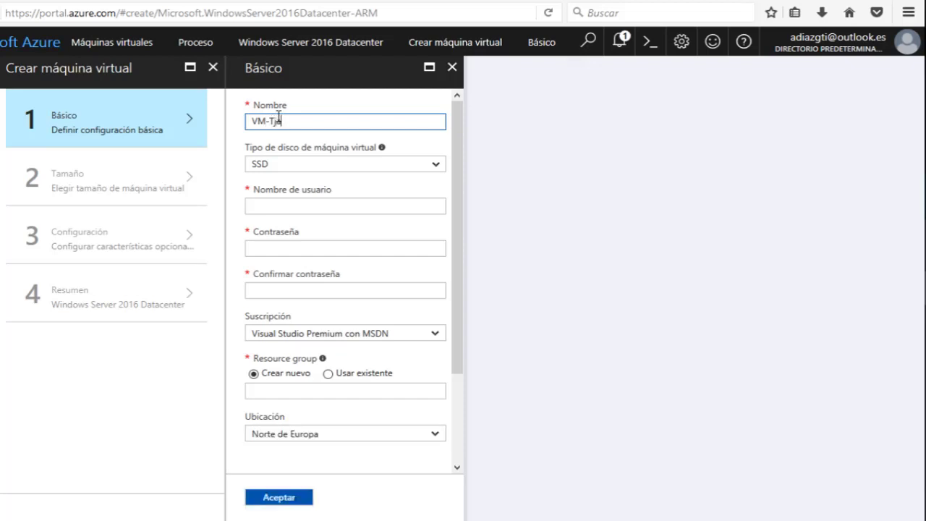
key(BackSpace)
key(BackSpace)
text(ajamar)
click(282, 168)
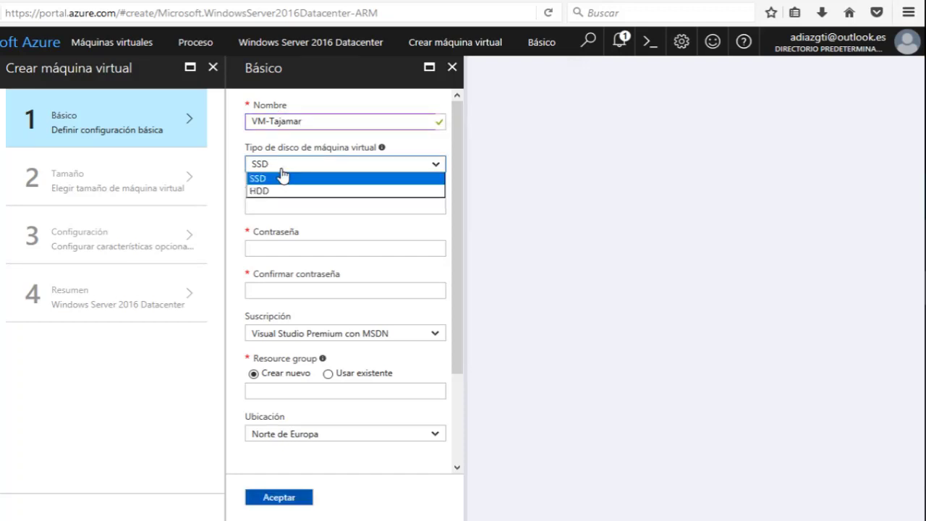
click(269, 204)
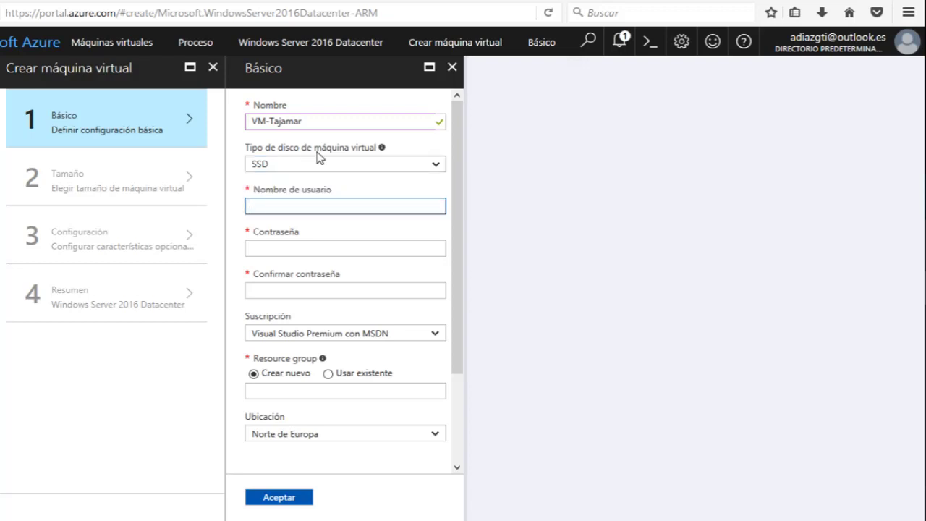
click(317, 165)
click(298, 191)
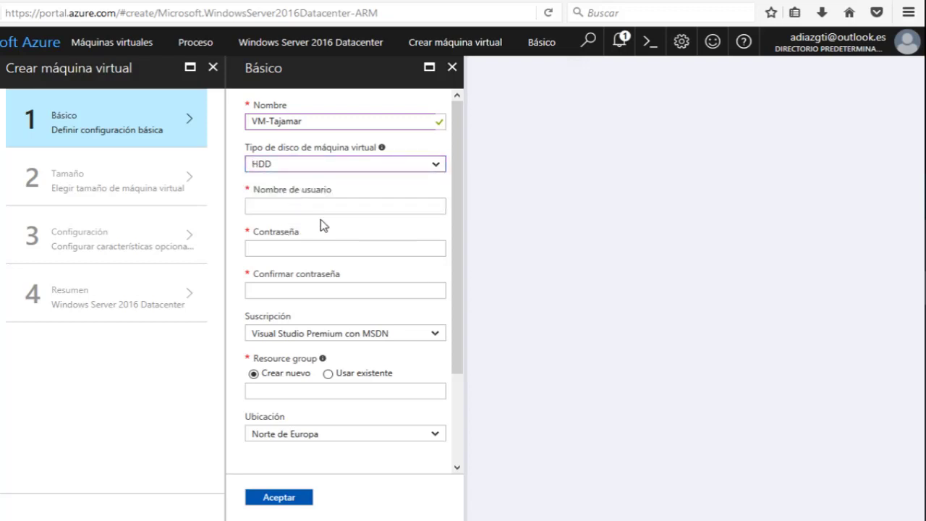
Fill in the administrator user name, then enter and confirm the password.
click(338, 208)
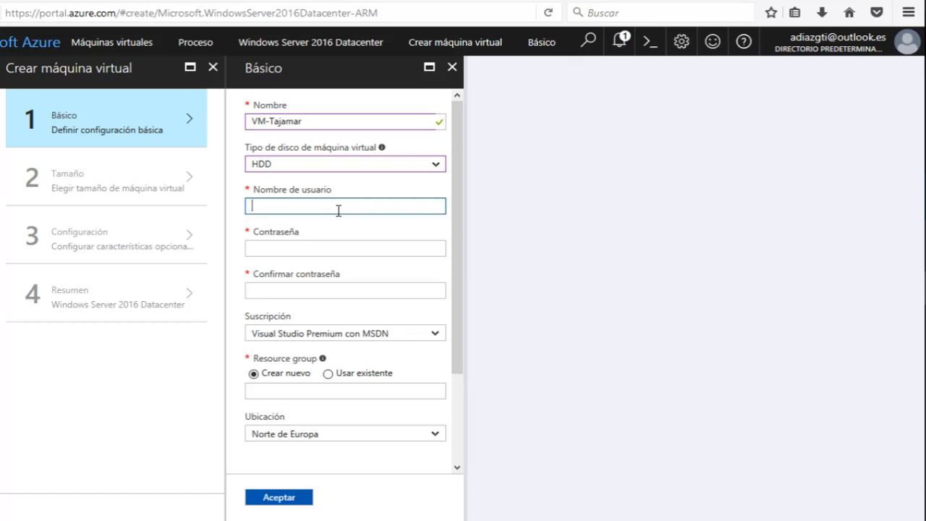
text(aLBERTO)
key(Tab)
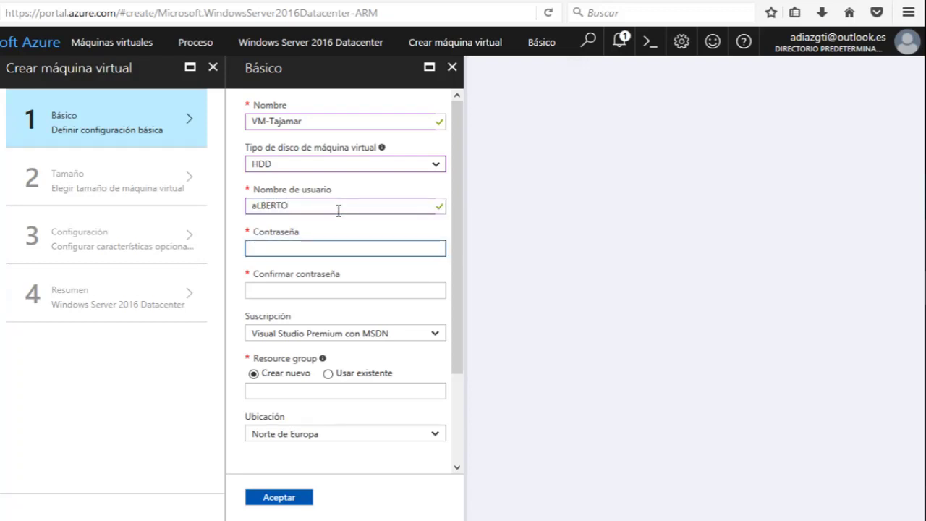
key(shift+Tab)
text(A)
key(Caps_Lock)
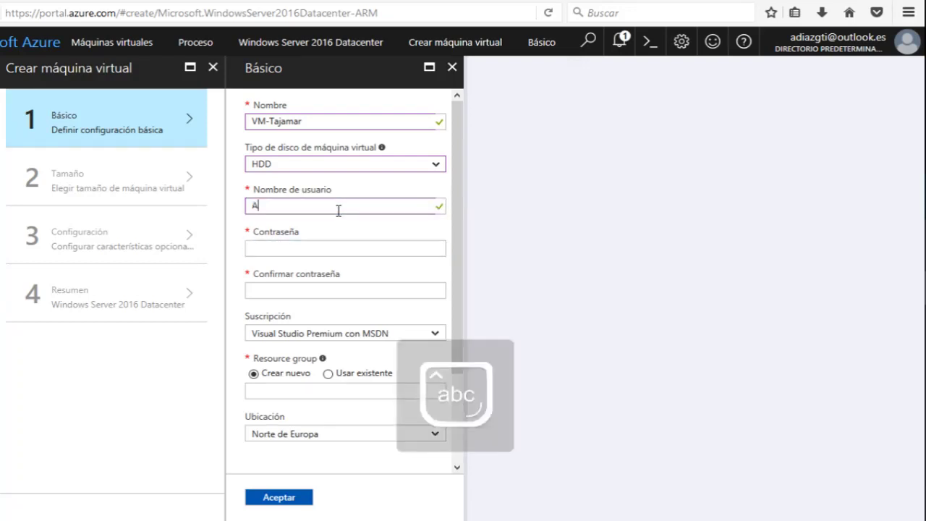
text(lberto)
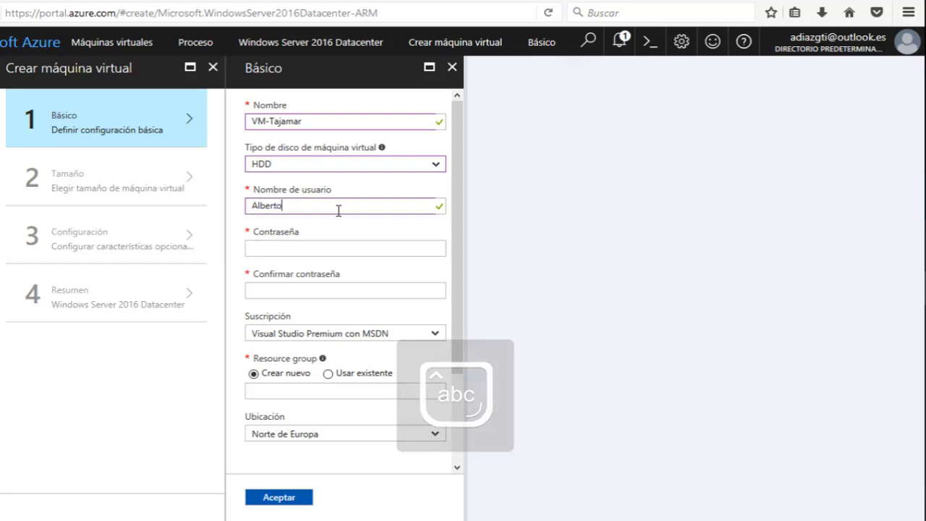
key(Tab)
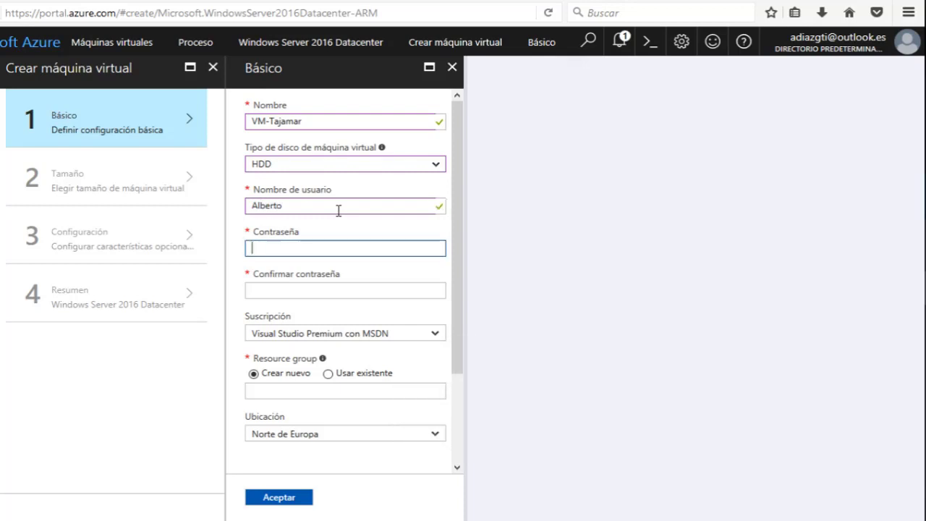
text(•••••••••)
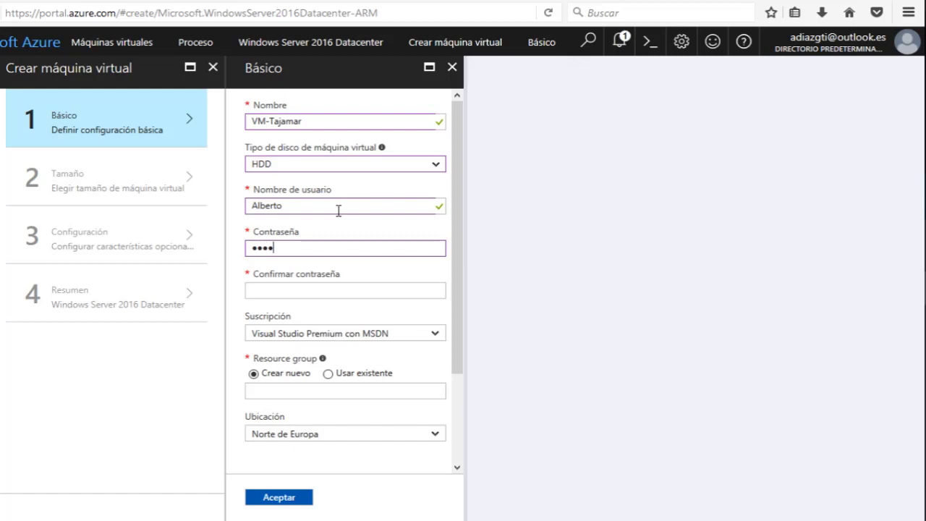
text(•••••••)
key(Tab)
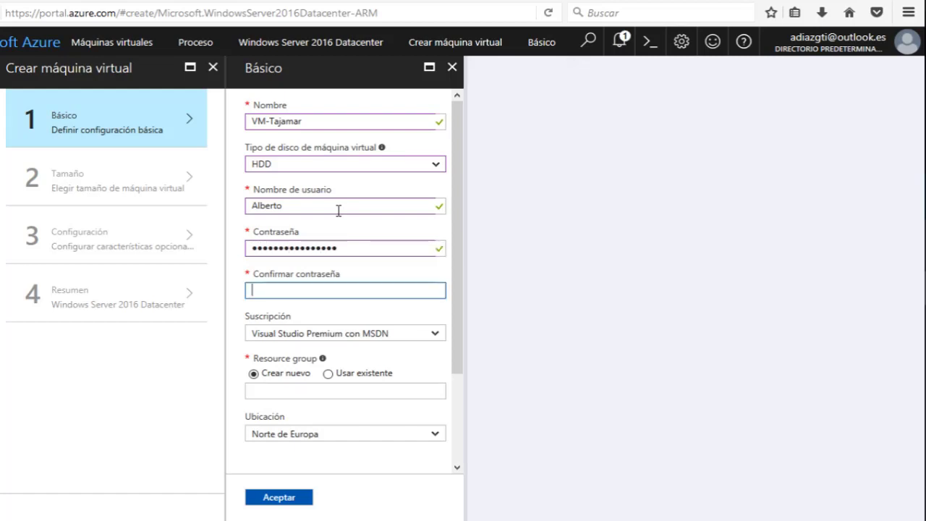
text(•••••)
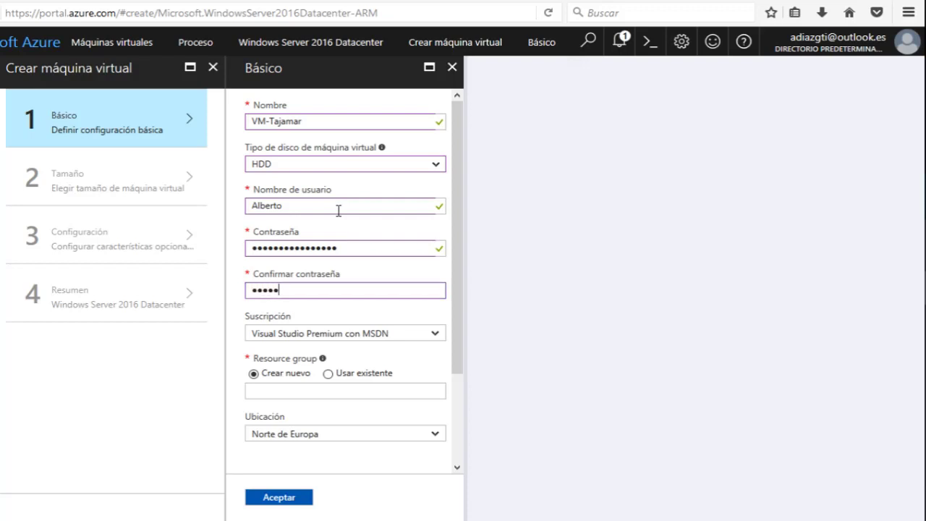
text(•••••••••••)
key(Tab)
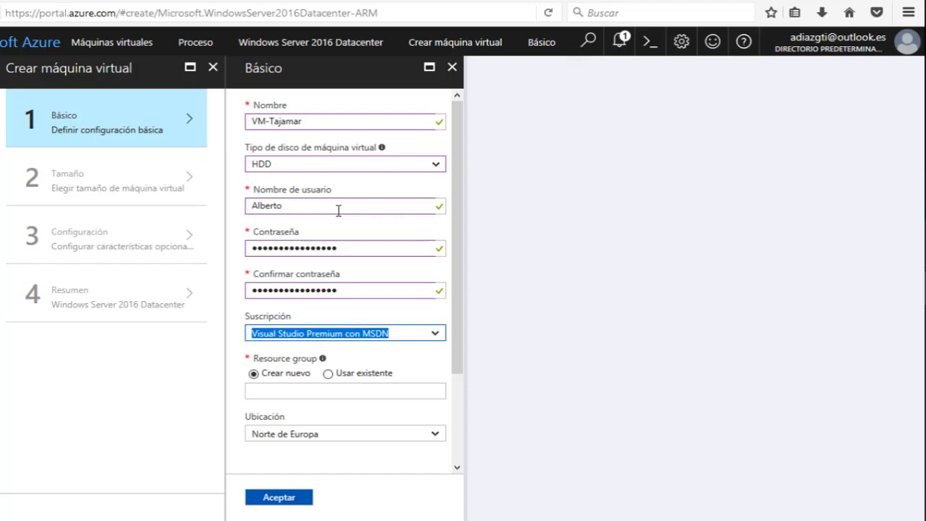
scroll(362, 246, down, 3)
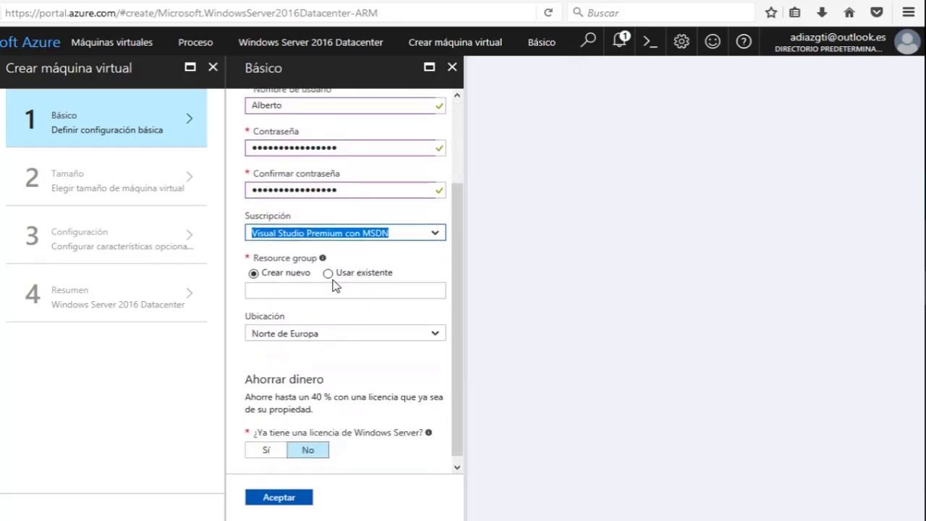
click(326, 288)
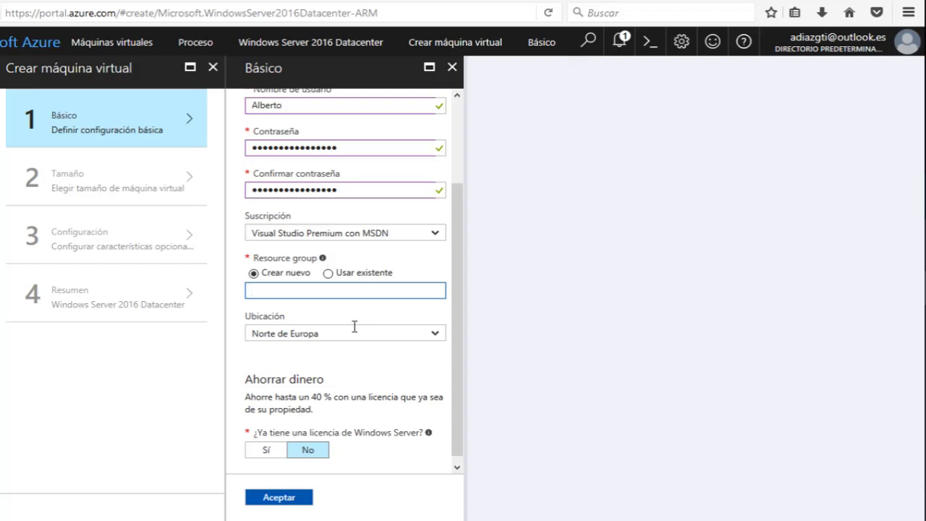
Use the existing TAJAMAR resource group for the VM.
click(329, 273)
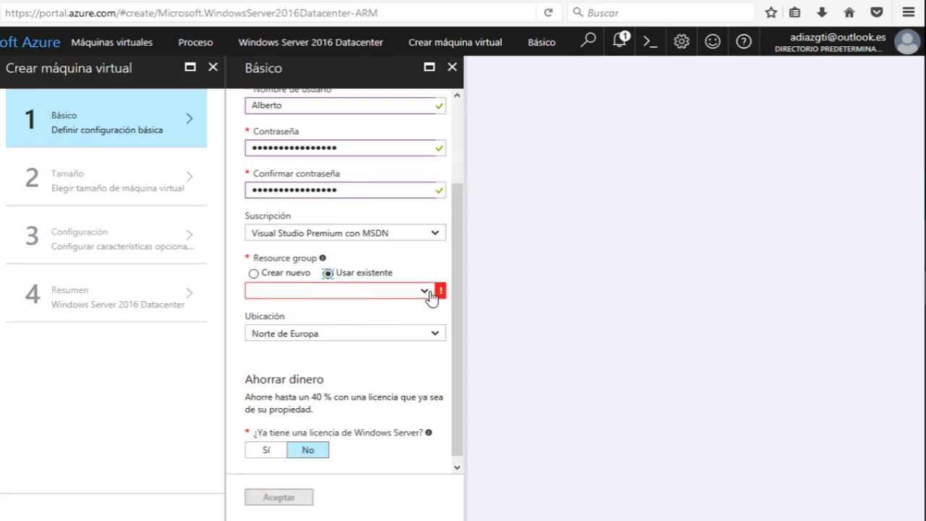
click(427, 292)
click(426, 296)
click(425, 296)
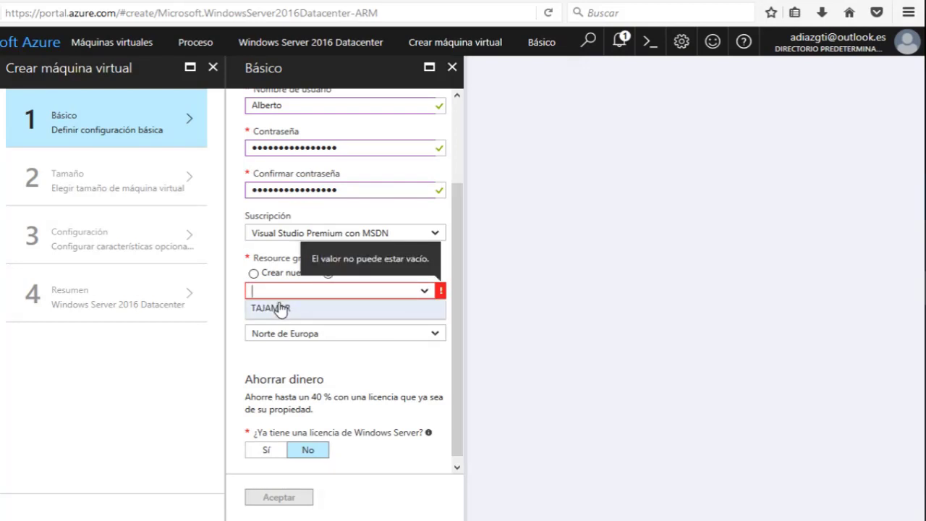
click(288, 309)
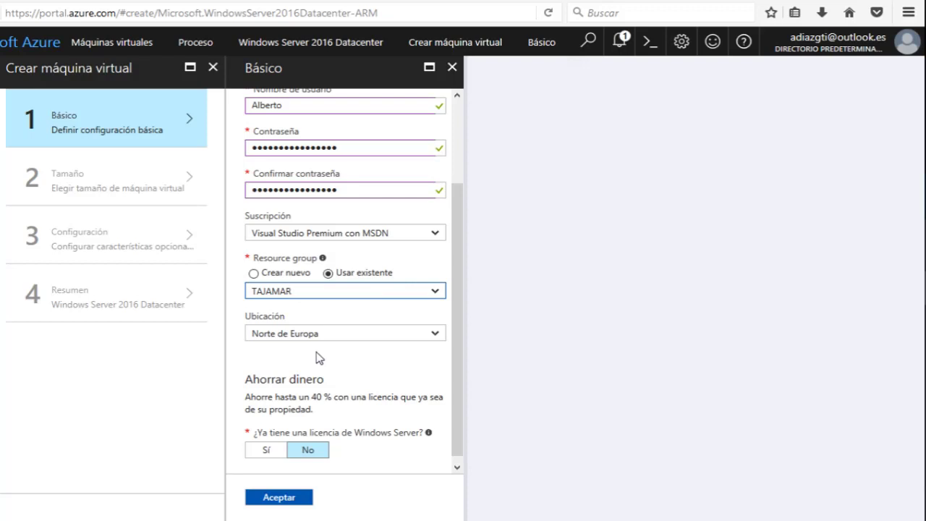
Set the Windows Server licence question to No after briefly trying Yes.
scroll(319, 358, down, 1)
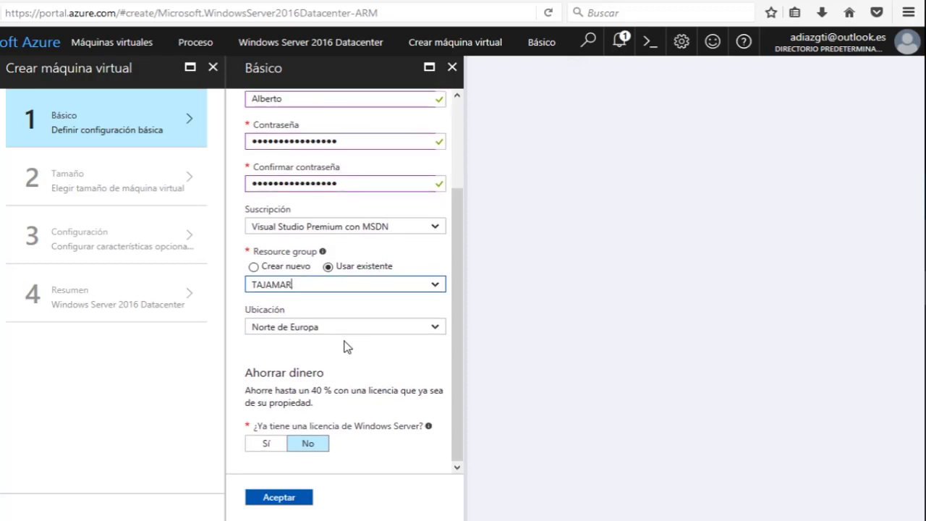
click(327, 350)
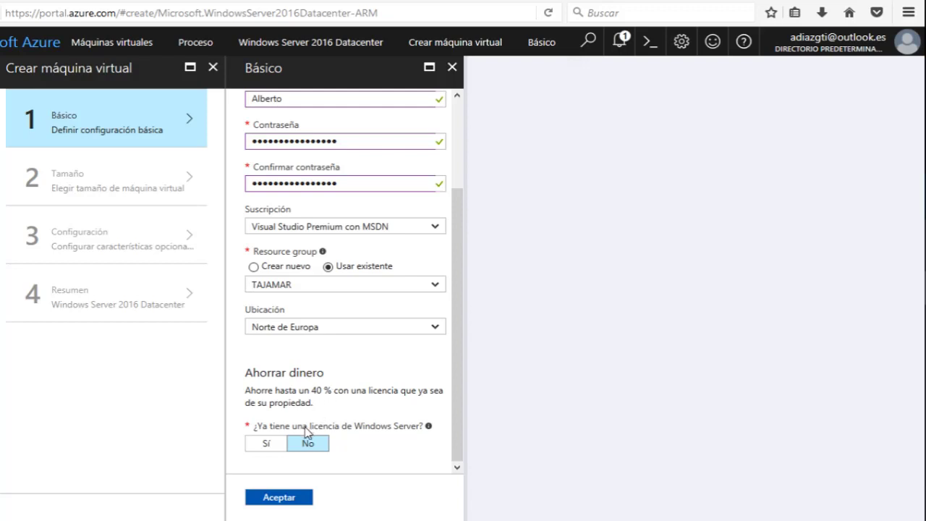
click(281, 443)
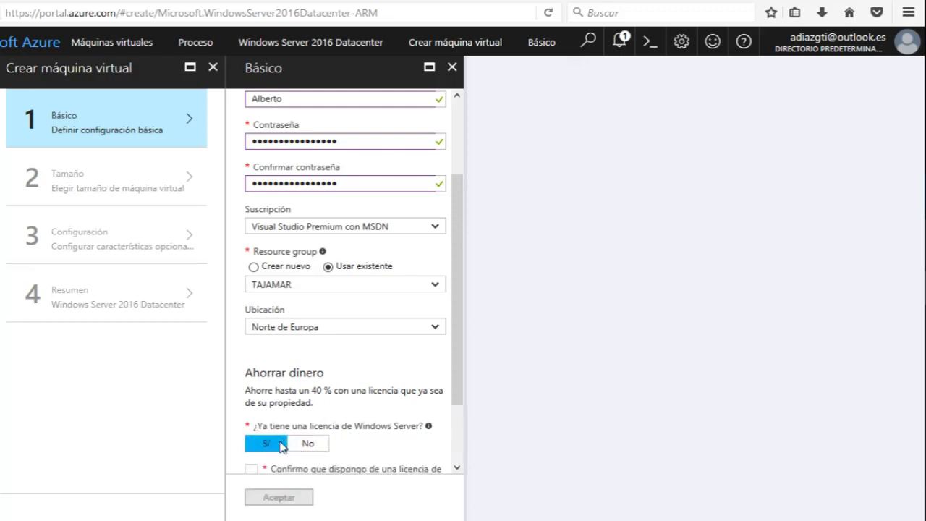
scroll(319, 330, down, 2)
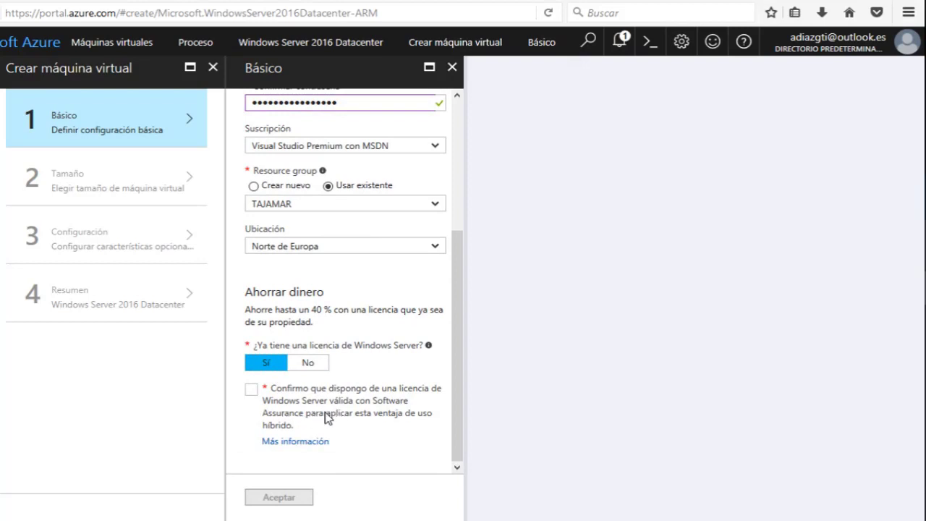
drag(326, 413, 402, 413)
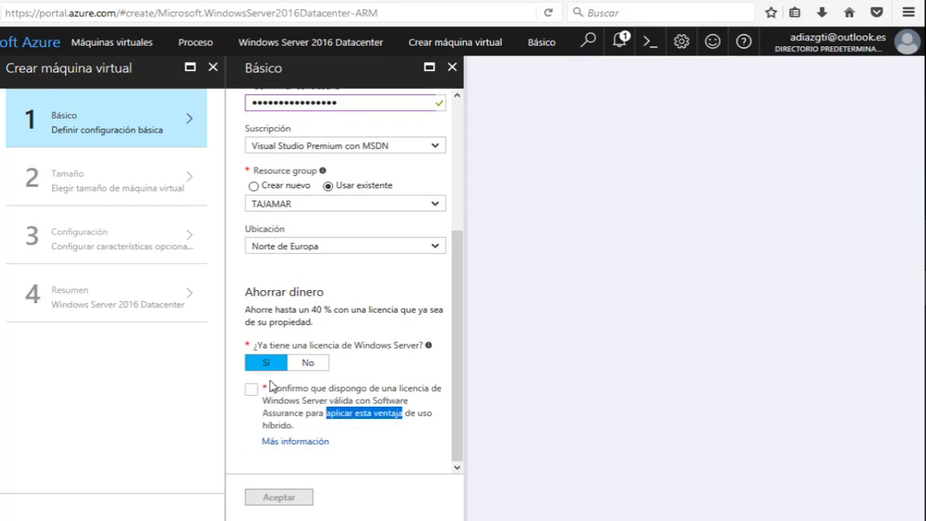
click(292, 364)
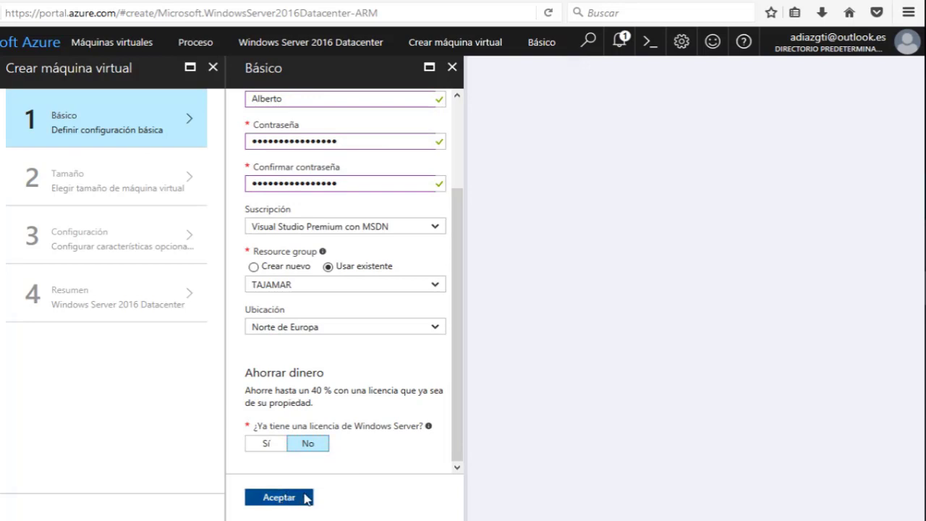
Accept the Básico settings to list recommended sizes D1_V2, D1 and A1.
click(306, 497)
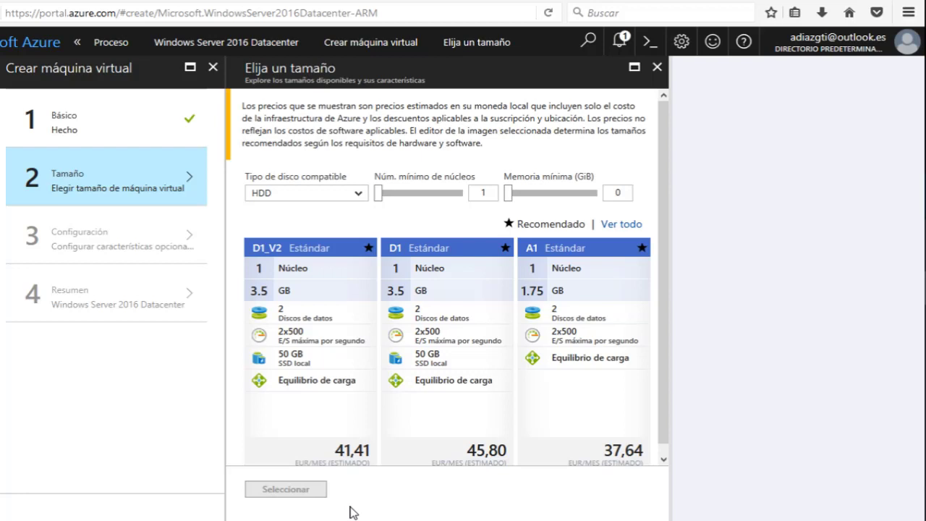
Show all VM sizes and select the D2_V2 Standard size.
scroll(414, 353, down, 1)
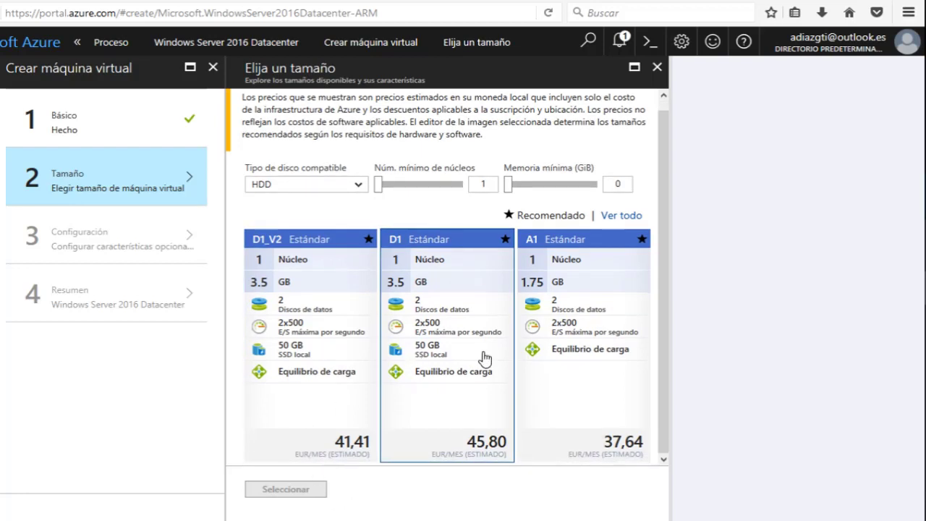
scroll(484, 357, up, 1)
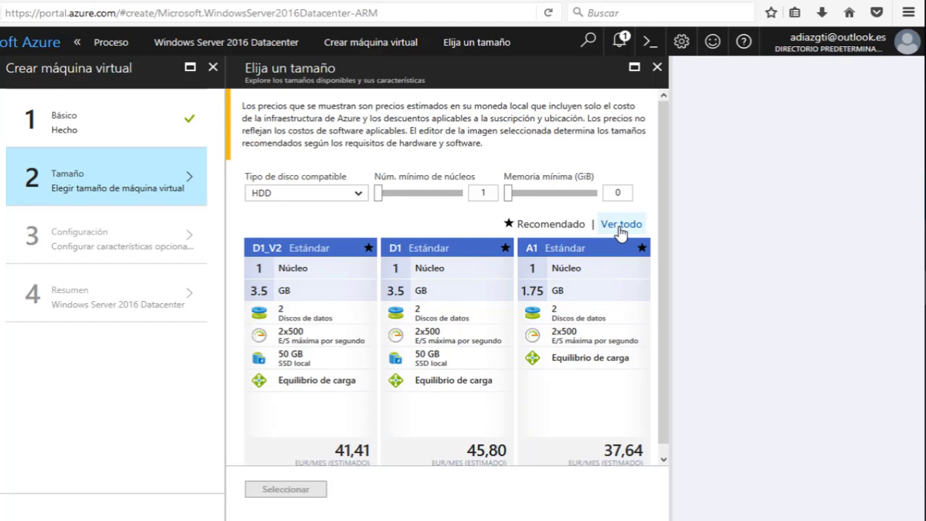
click(620, 226)
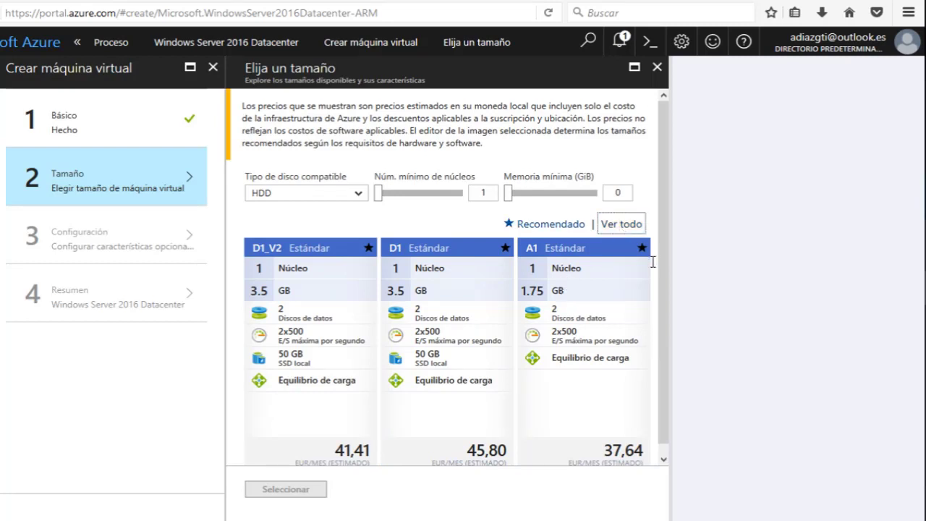
scroll(577, 219, down, 3)
scroll(525, 188, down, 10)
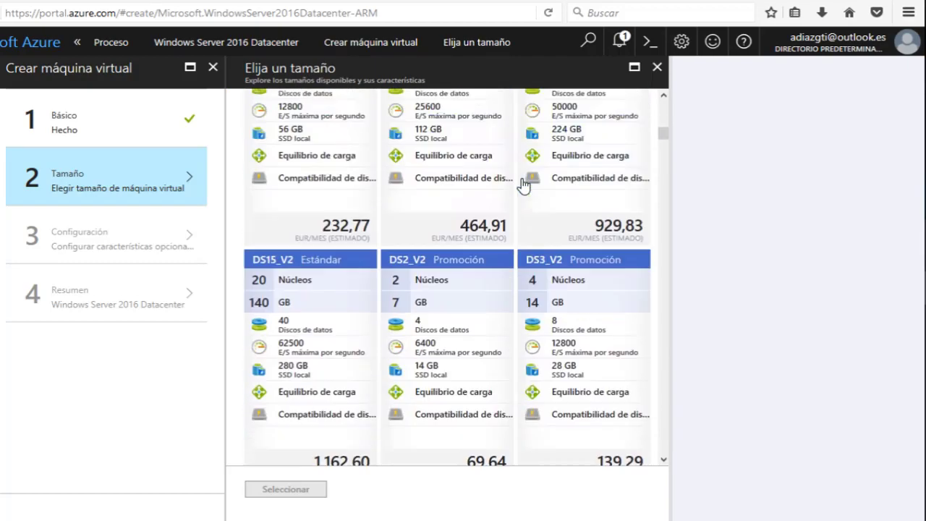
scroll(529, 183, down, 12)
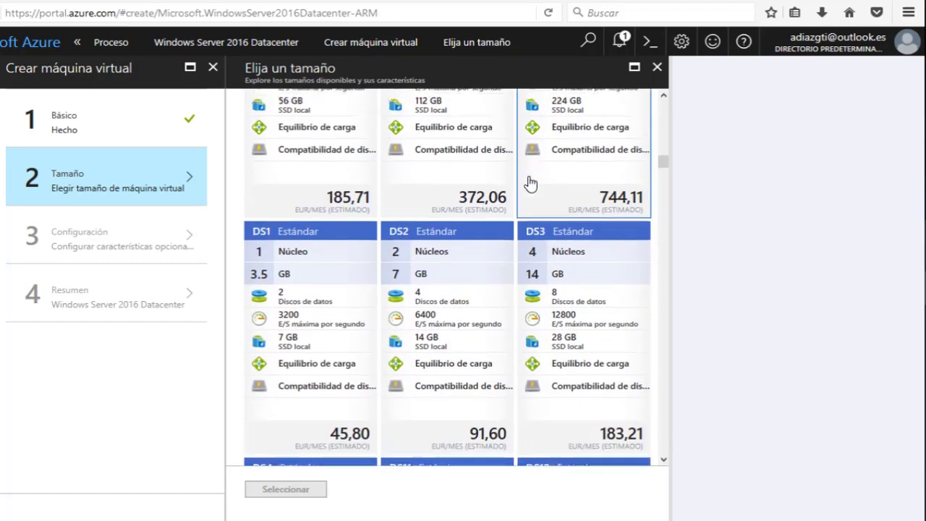
scroll(530, 183, down, 10)
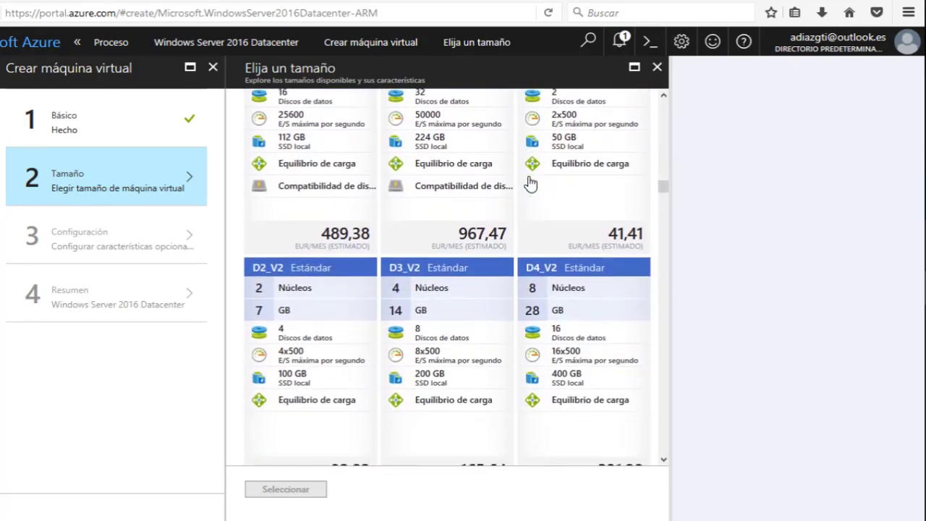
scroll(532, 181, up, 3)
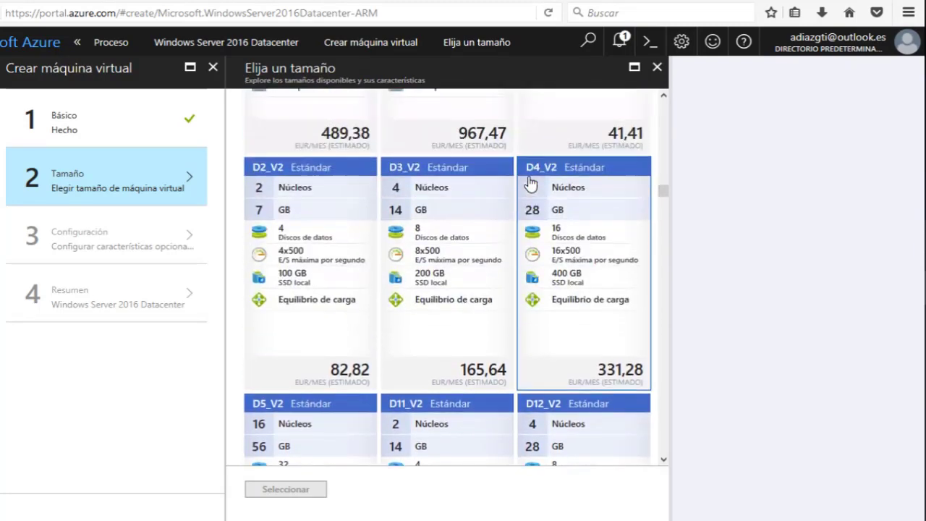
click(326, 227)
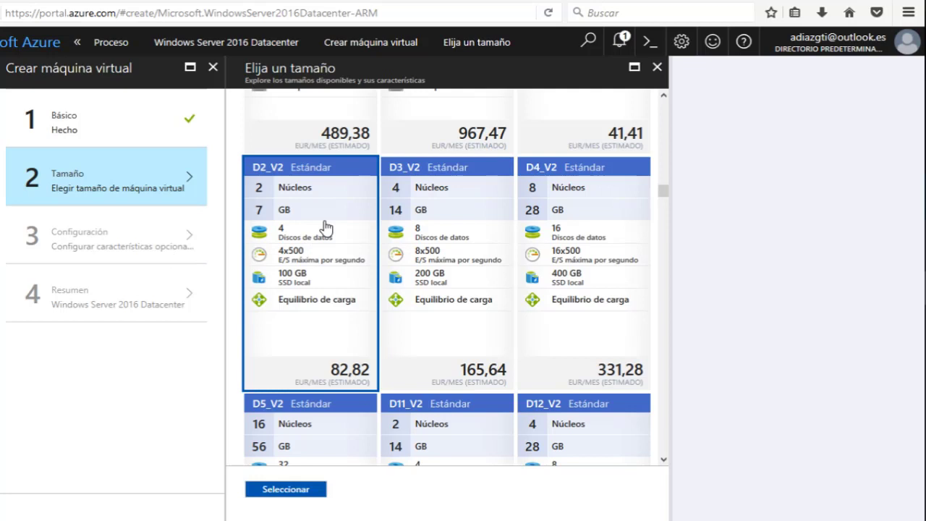
click(299, 490)
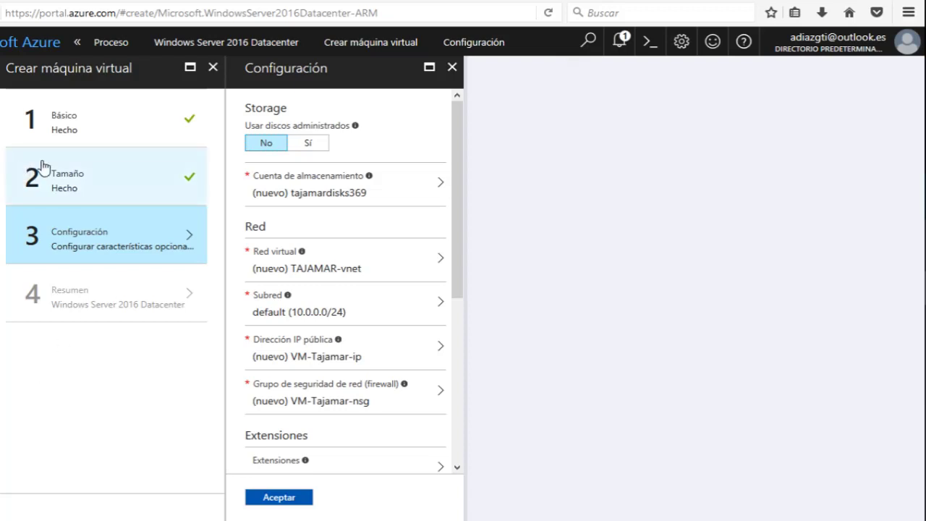
Create a new storage account named 'tajamarstorage' for the VM.
click(281, 178)
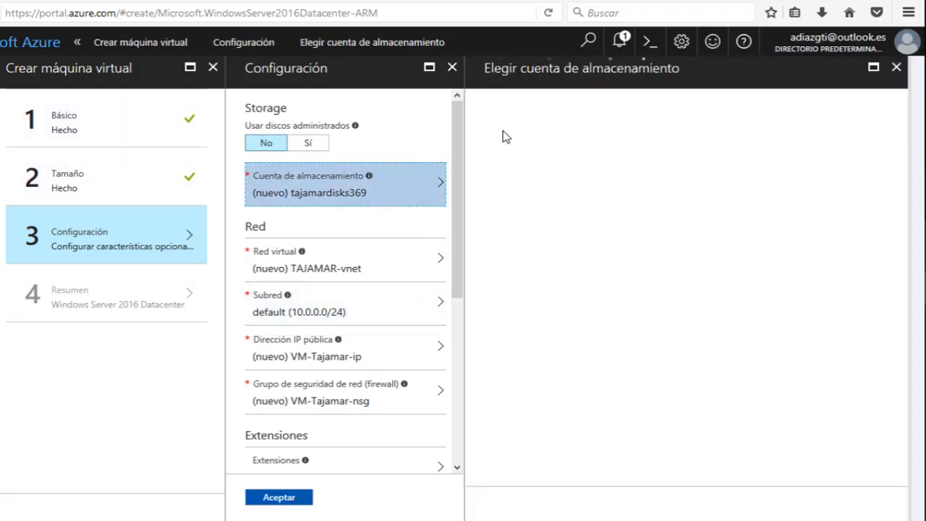
click(513, 126)
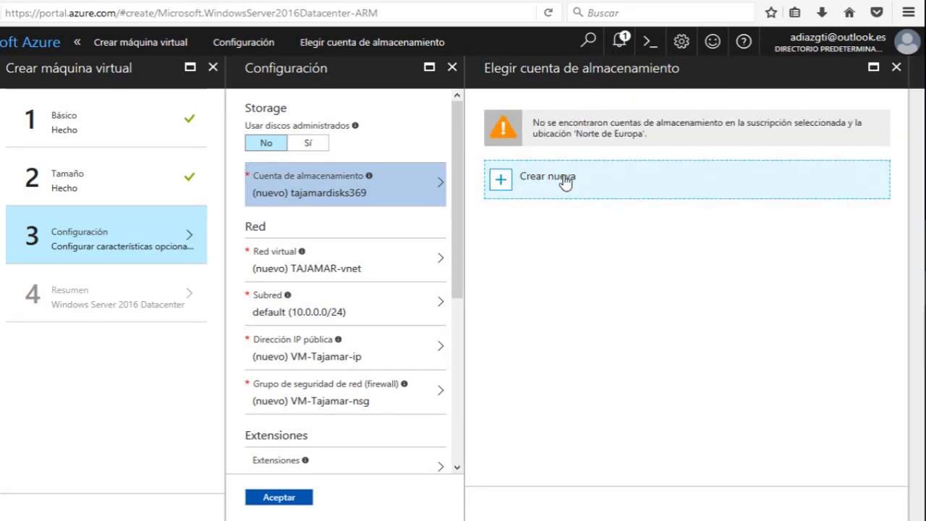
click(644, 196)
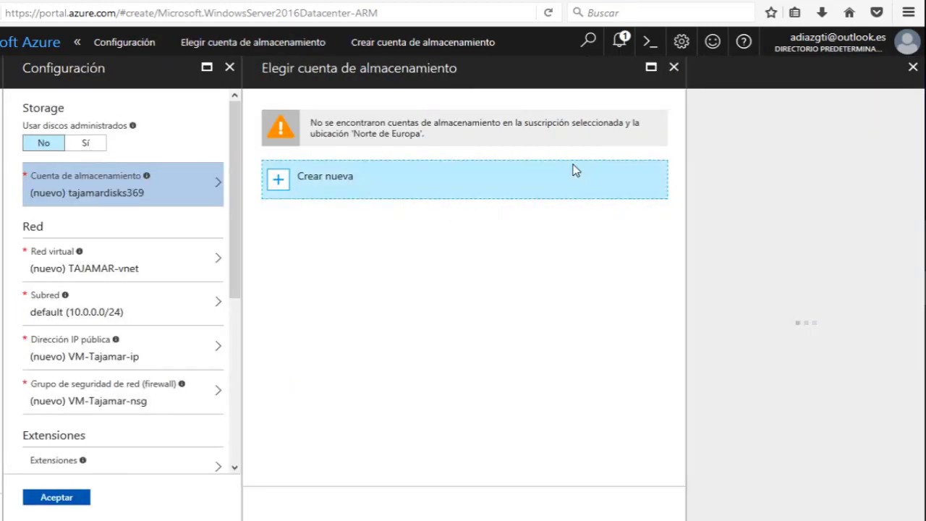
drag(783, 123, 664, 132)
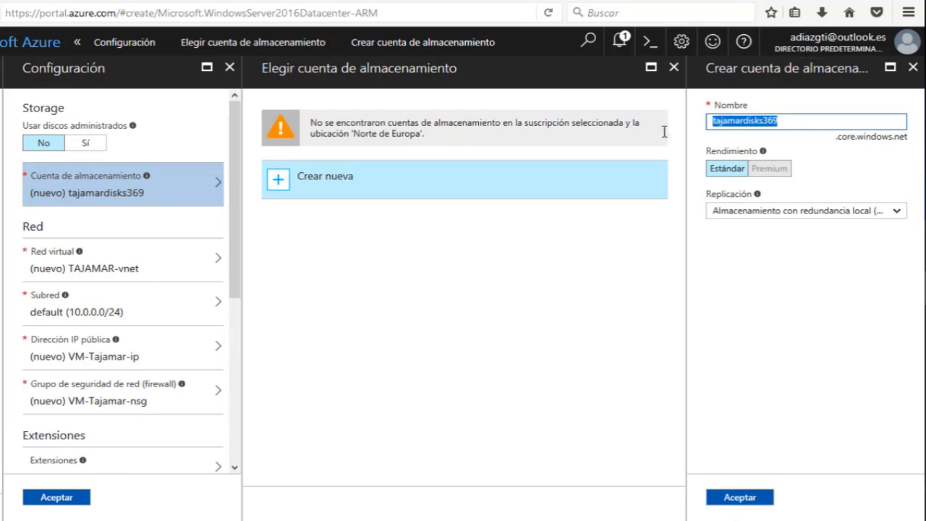
text(t/m)
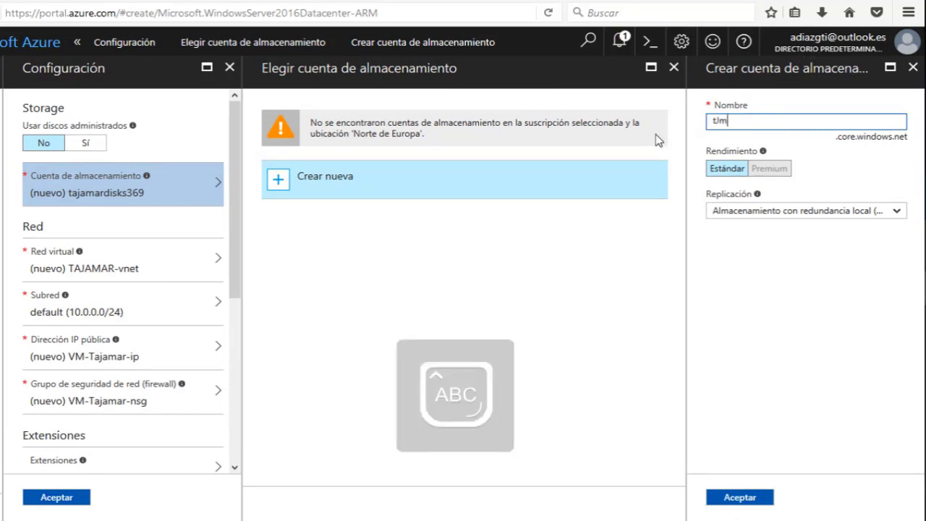
key(BackSpace)
key(BackSpace)
key(BackSpace)
text(TAJAMAR)
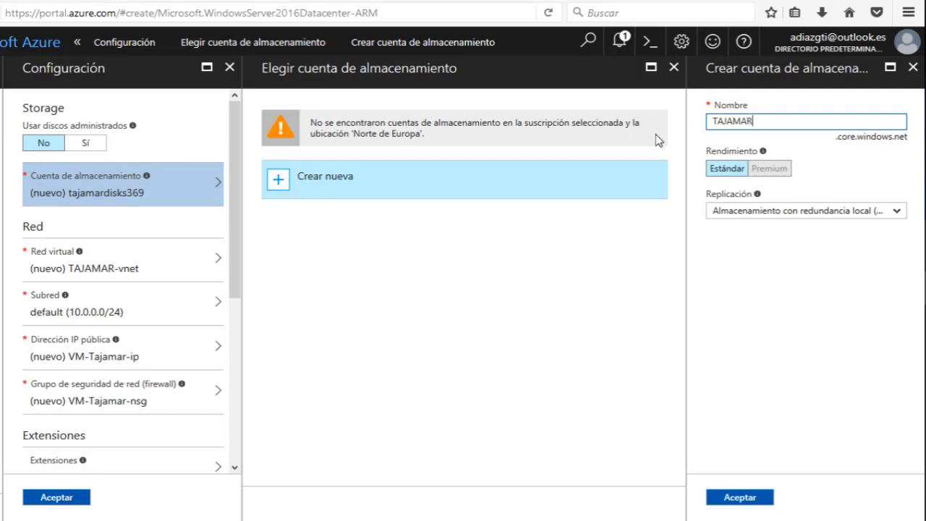
key(BackSpace)
key(BackSpace)
key(BackSpace)
key(BackSpace)
key(BackSpace)
key(BackSpace)
key(BackSpace)
key(Caps_Lock)
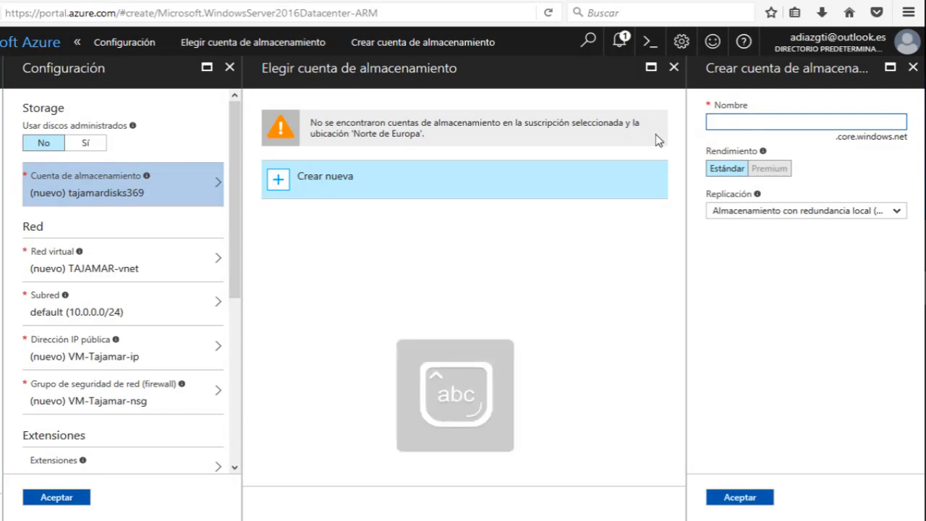
text(tajamar)
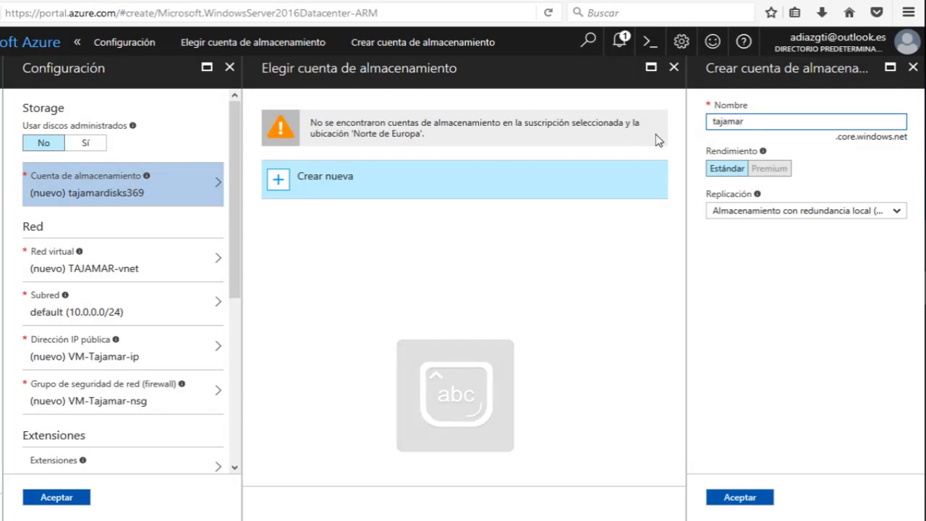
text(storage)
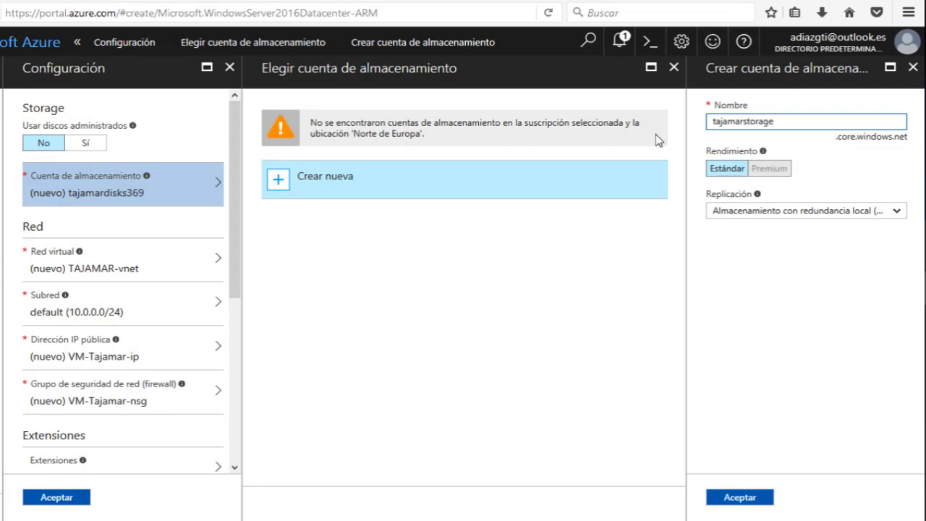
Keep locally redundant (LRS) replication and cancel discarding the unsaved storage account.
click(752, 210)
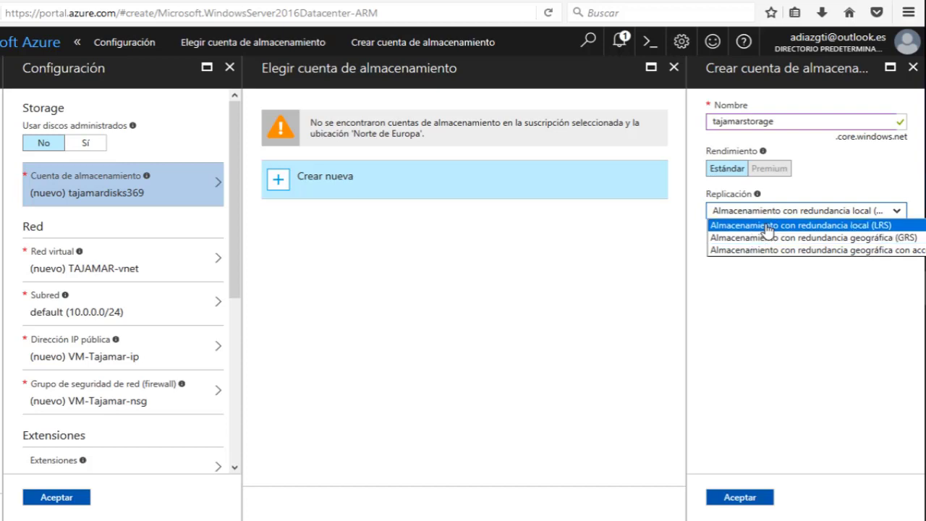
click(765, 226)
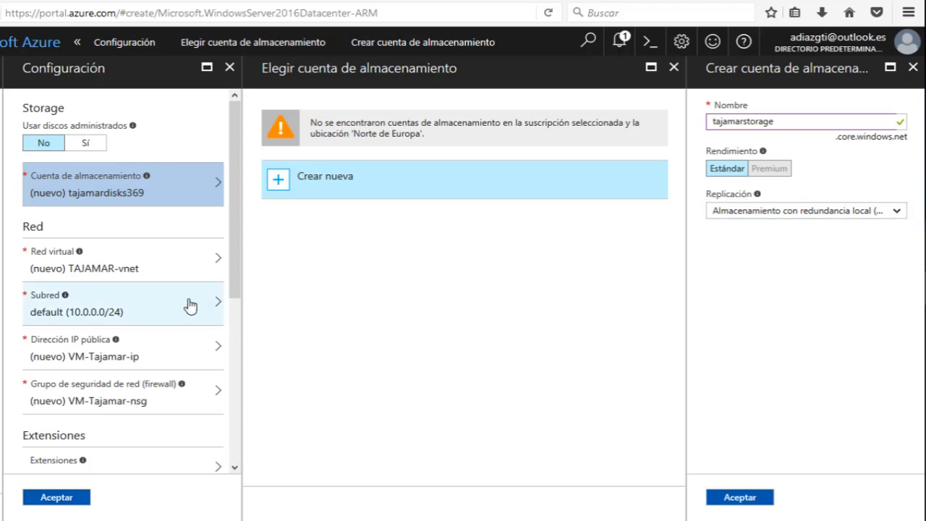
click(120, 264)
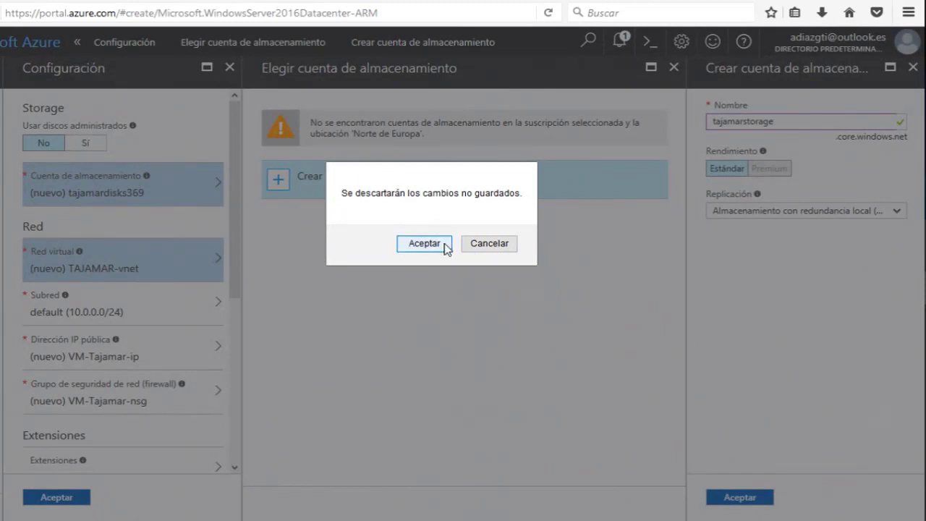
click(495, 253)
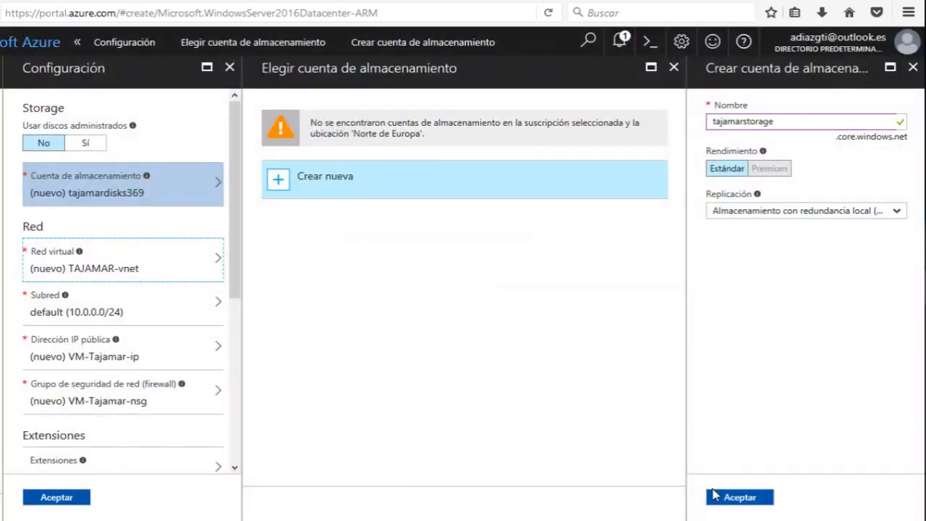
Confirm the tajamarstorage account and set TAJAMAR-vnet's address space to 192.168.0.0/24.
click(716, 496)
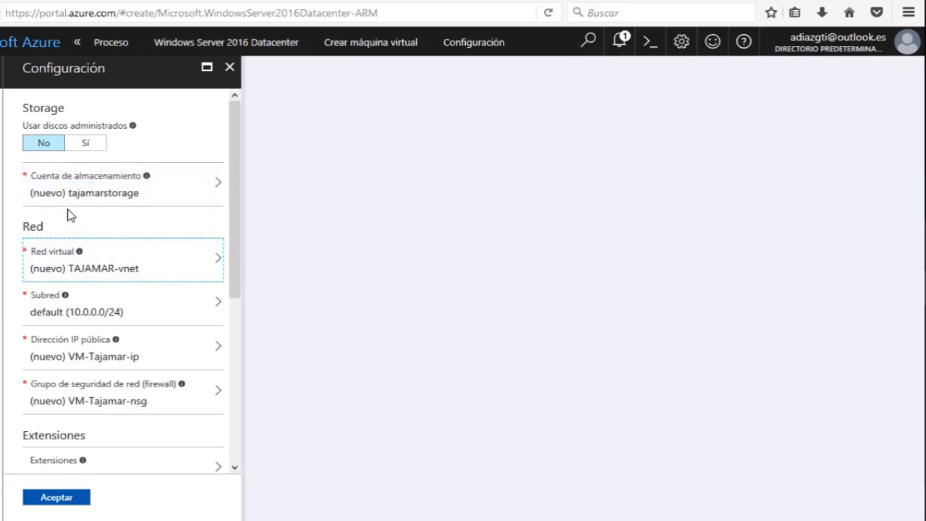
click(94, 262)
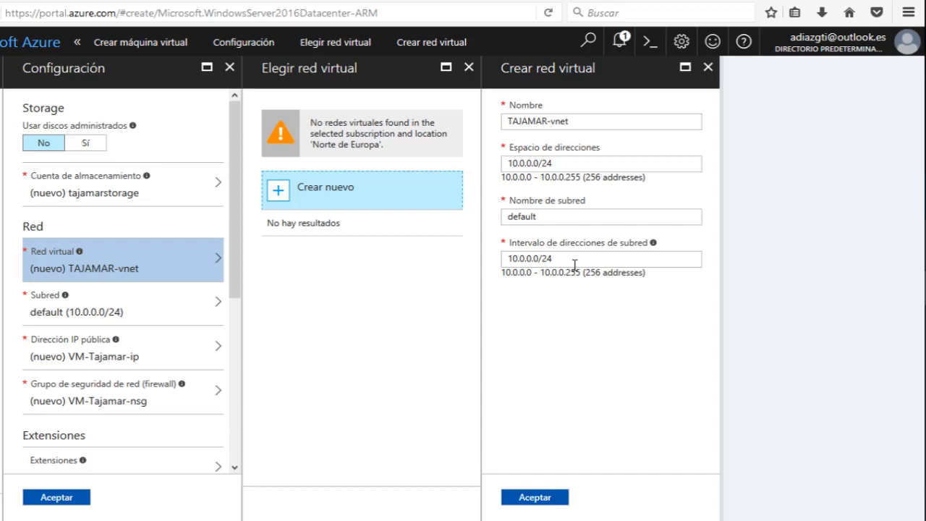
click(573, 159)
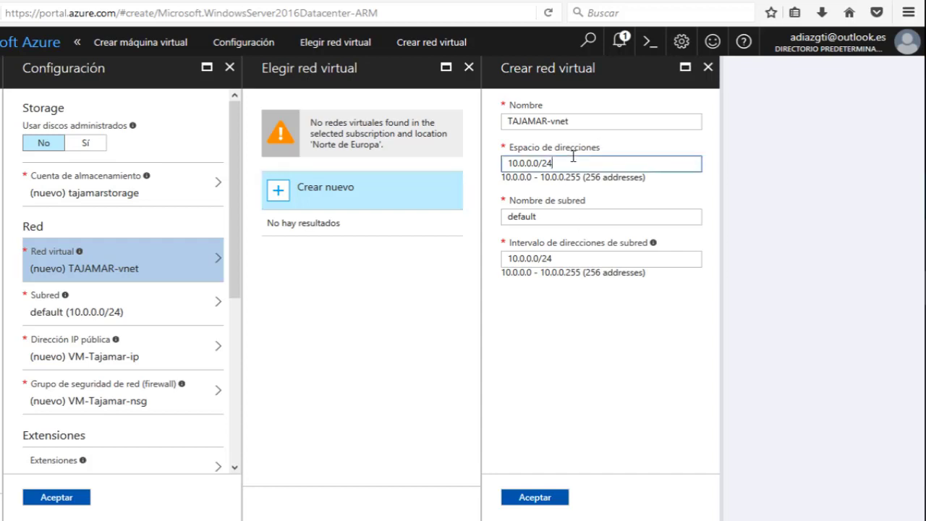
click(540, 163)
key(Delete)
key(Delete)
key(Delete)
key(Delete)
key(Delete)
key(Delete)
key(Delete)
key(Delete)
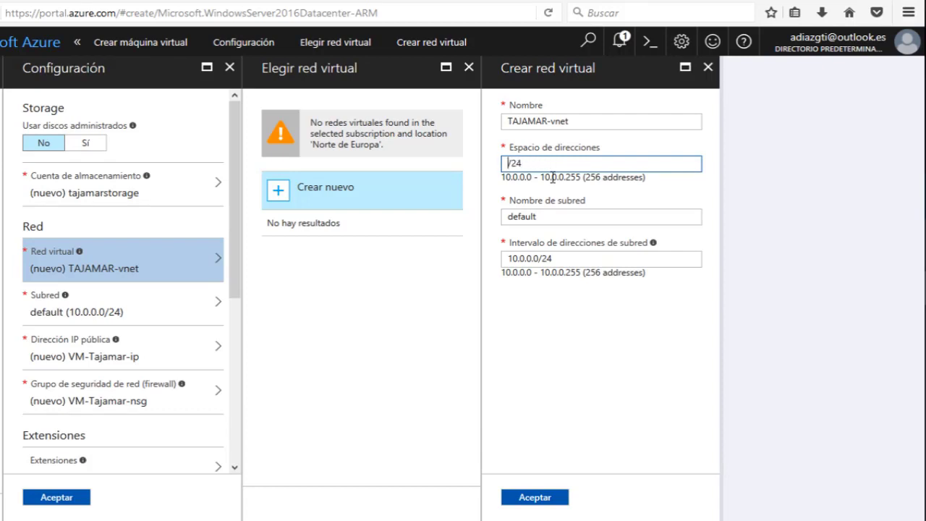
text(192.168.0.0)
Name the subnet Servidores and give it the range 192.168.0.0/24.
key(Tab)
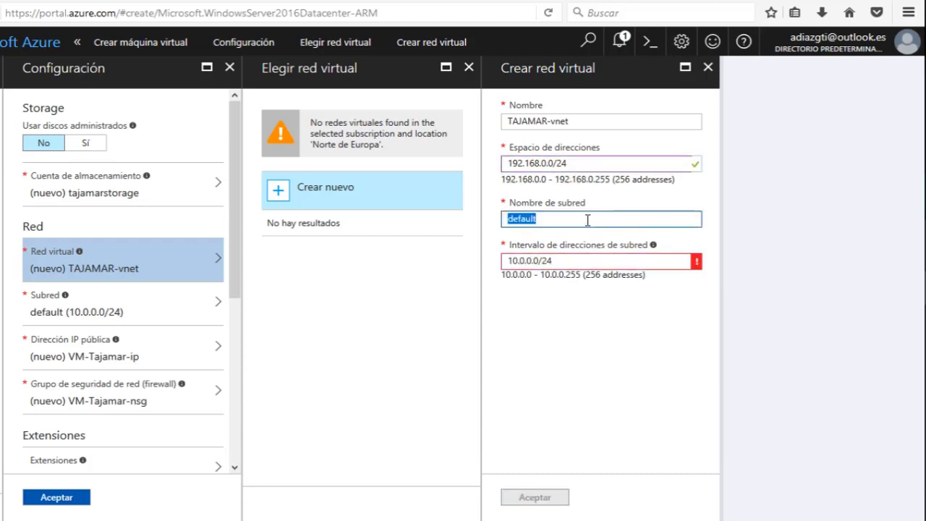
text(Servid)
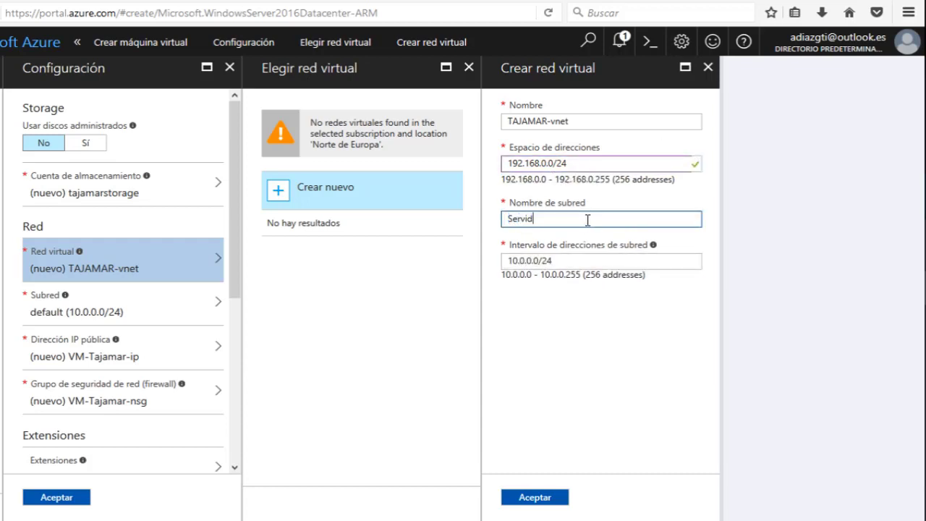
text(ores)
click(644, 303)
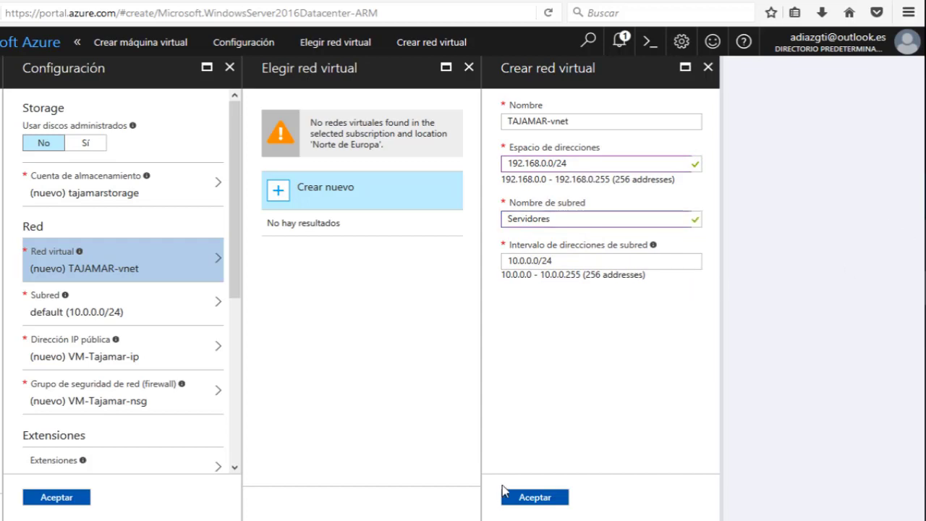
click(528, 501)
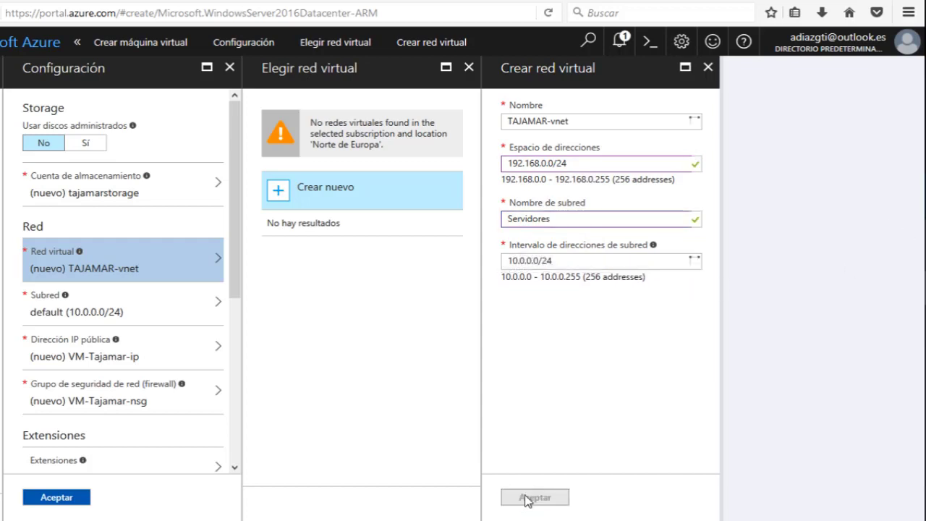
double_click(539, 260)
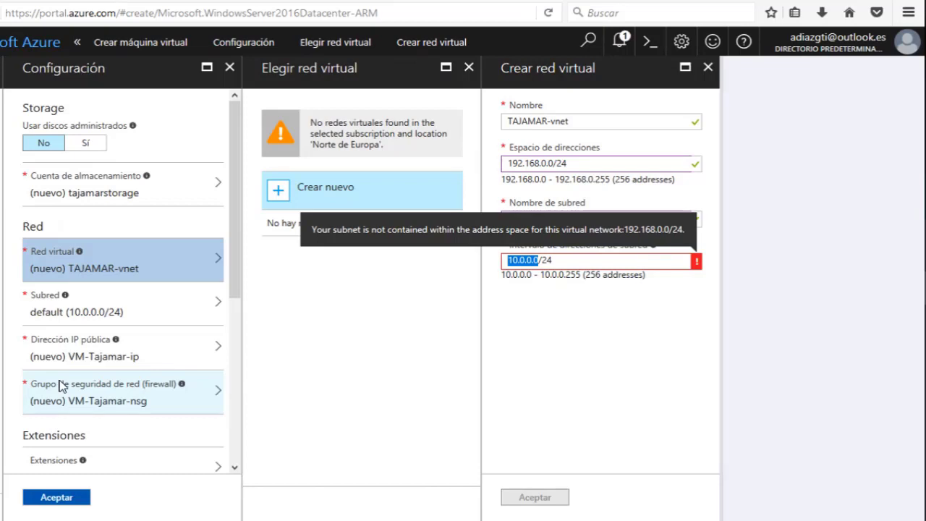
text(192.168.)
text(0.0)
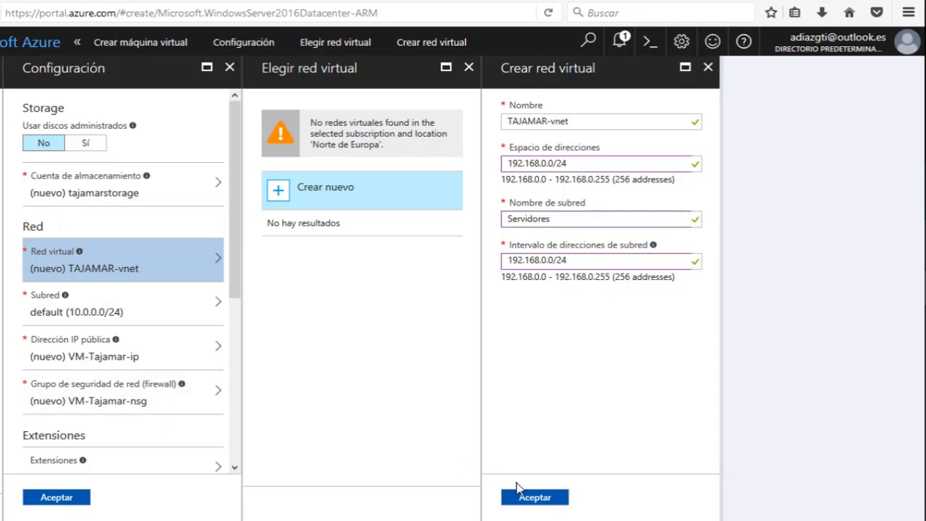
Confirm TAJAMAR-vnet, then discard the static public IP draft and keep VM-Tajamar-ip.
click(533, 498)
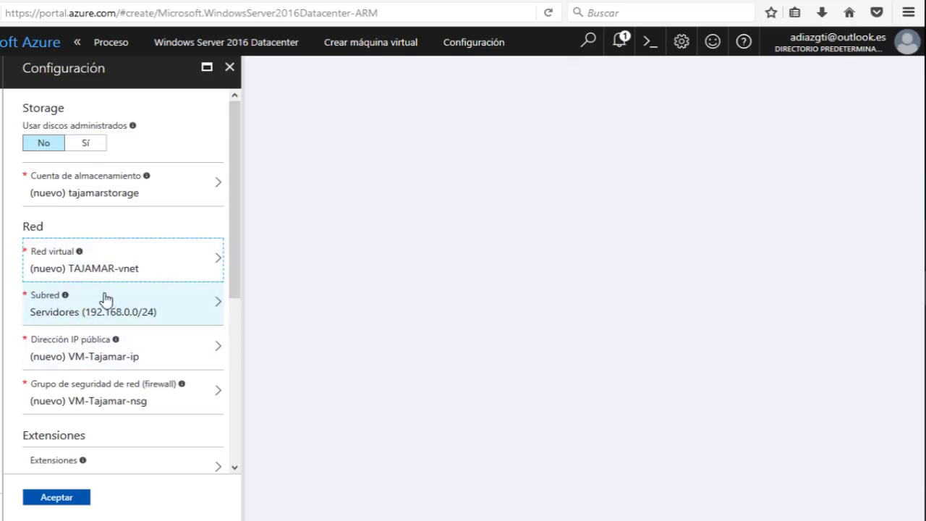
click(102, 357)
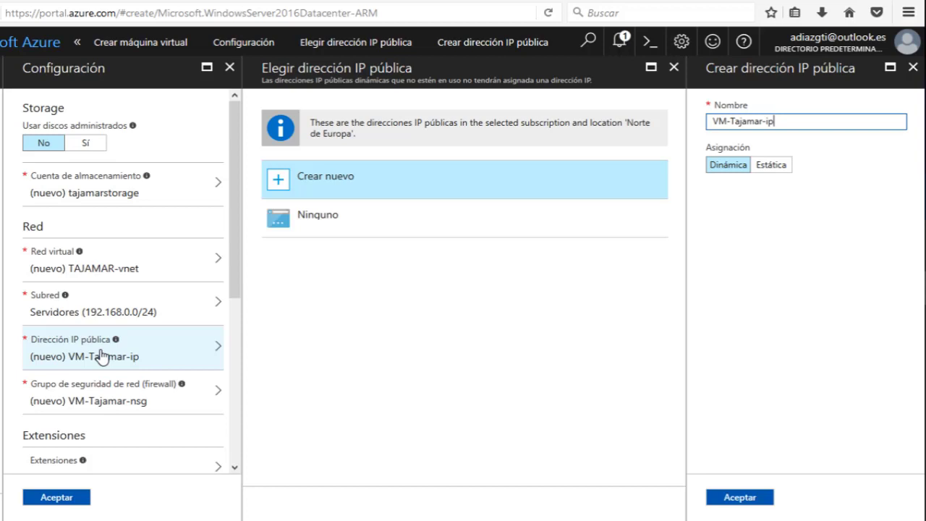
click(777, 167)
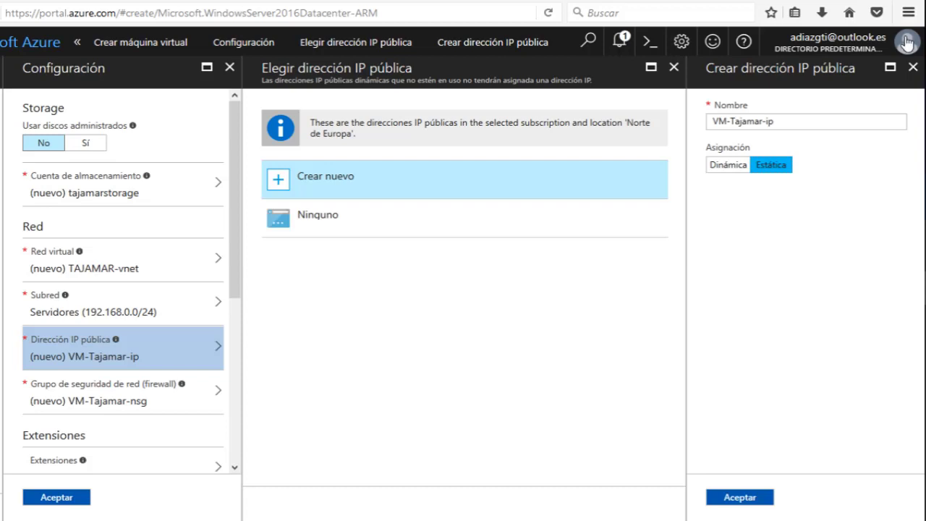
click(913, 67)
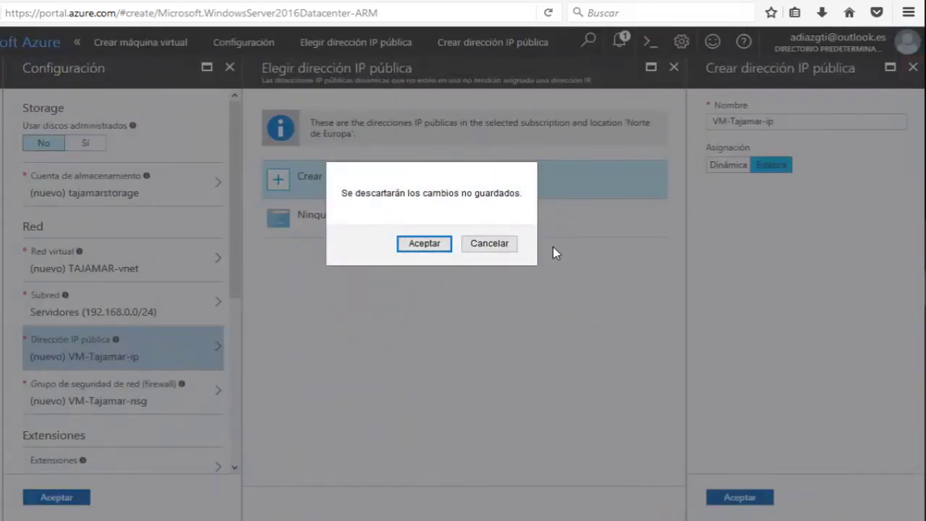
click(505, 248)
click(768, 504)
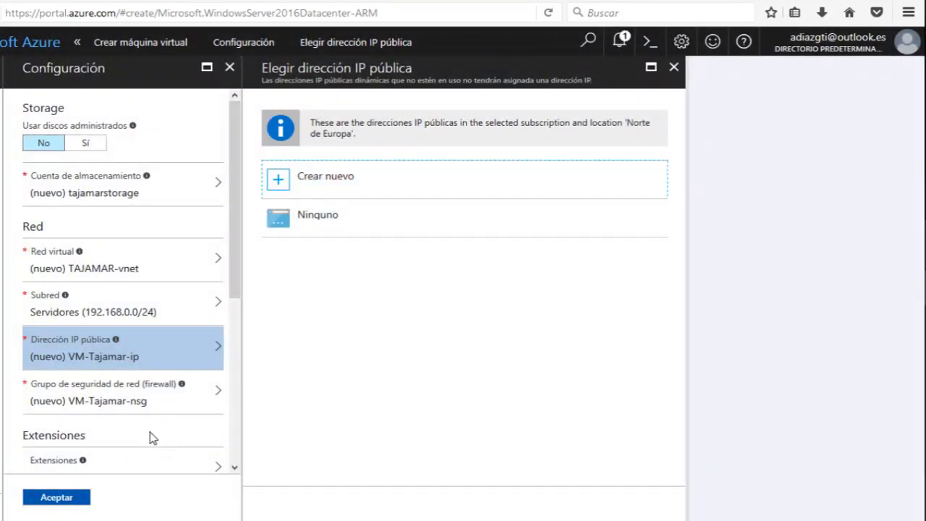
Set Diagnósticos de arranque to Deshabilitado under Supervisión.
scroll(116, 411, down, 5)
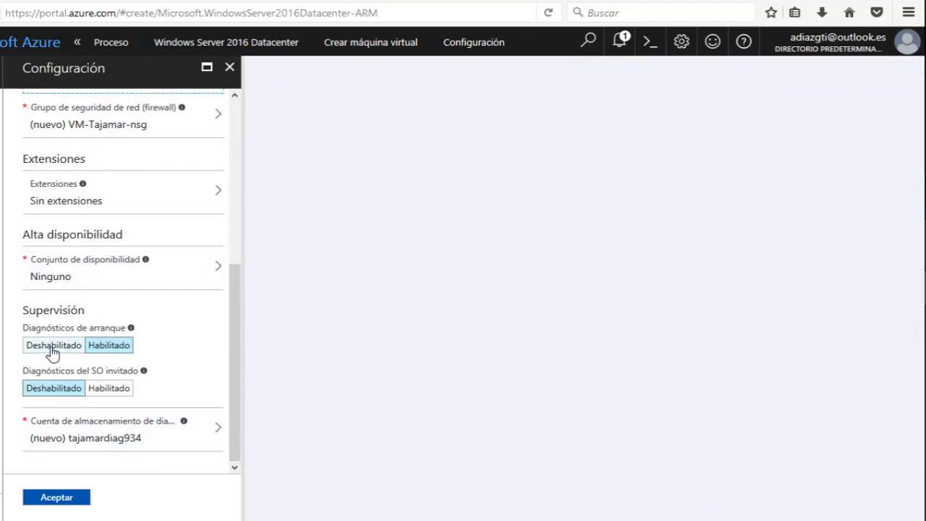
scroll(52, 353, up, 3)
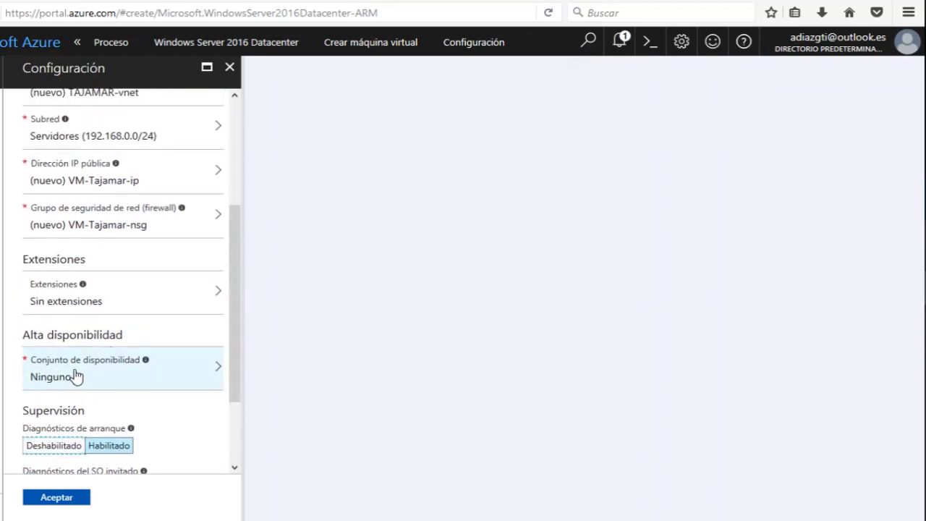
scroll(68, 407, down, 3)
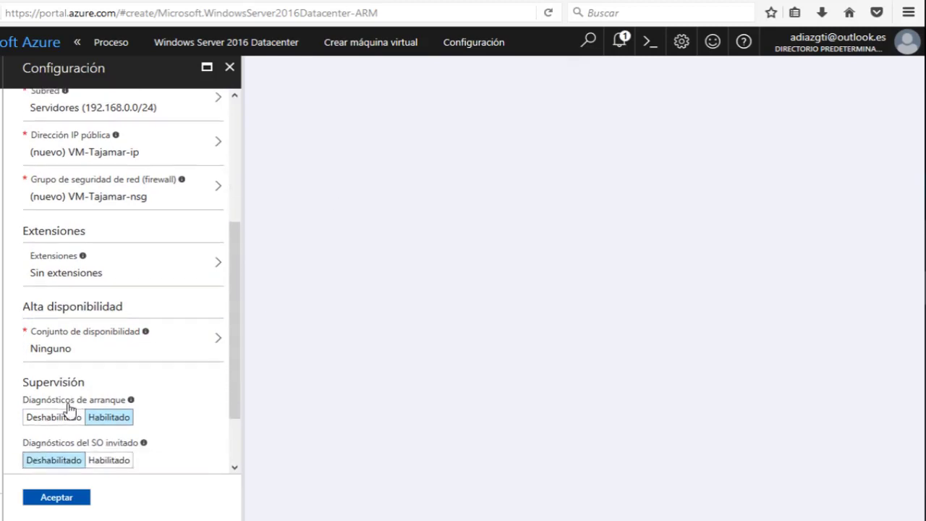
click(45, 348)
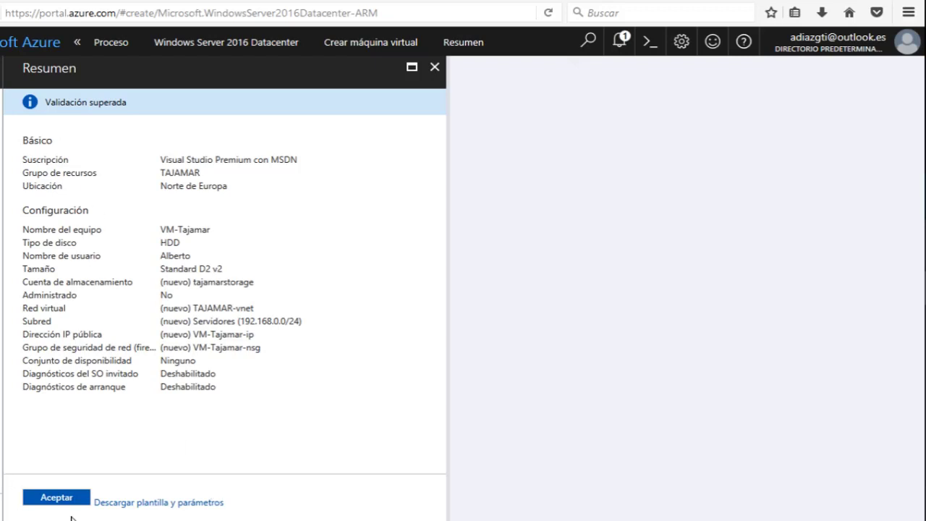
Show the VM's Resource Manager template and parameters as JSON.
click(120, 503)
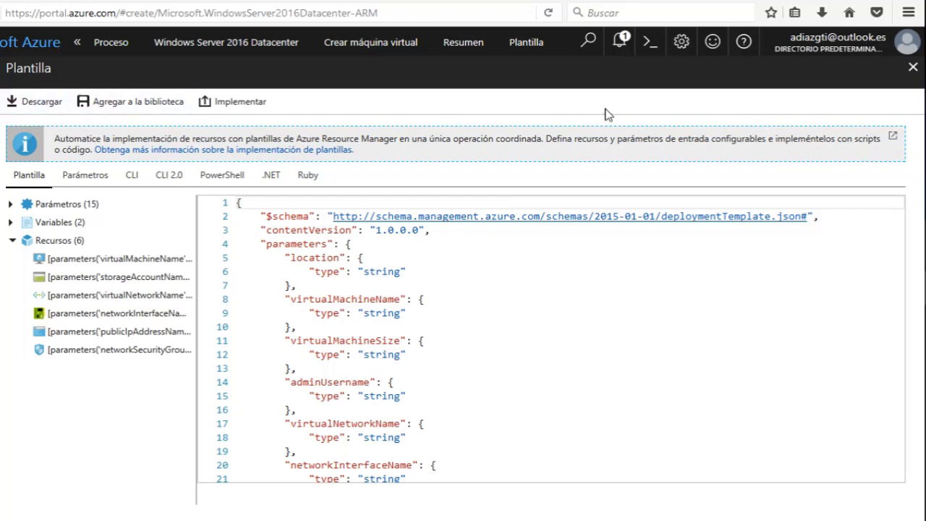
Close the template and accept the validated summary to deploy the Windows Server 2016 VM.
click(912, 67)
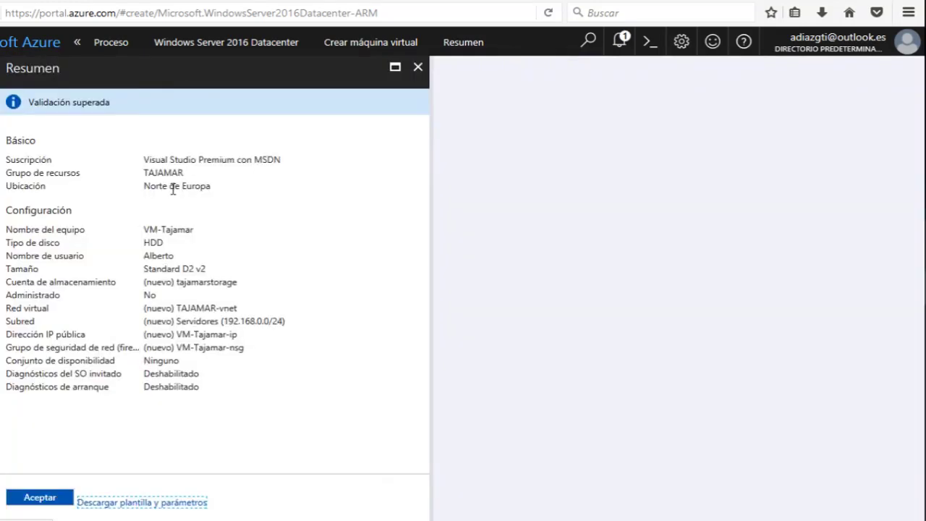
click(51, 497)
click(22, 498)
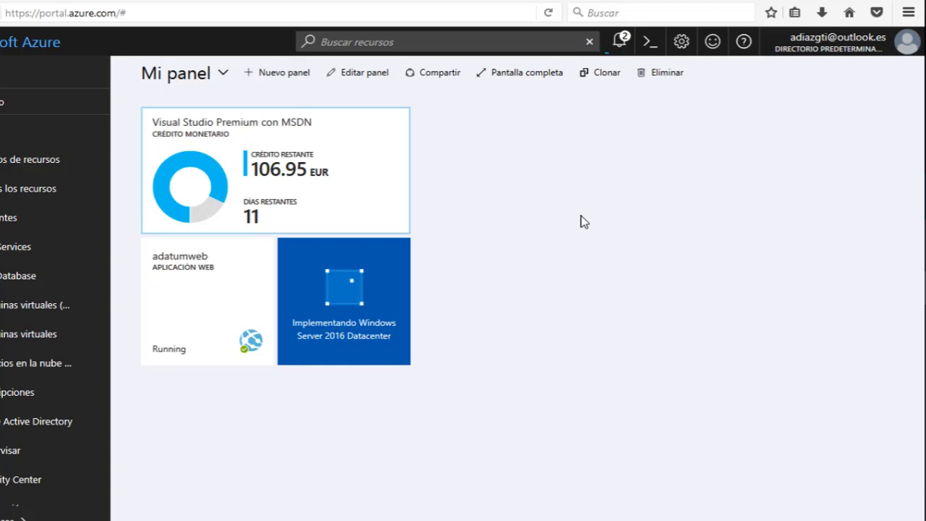
Try a resource search for '2917', then clear it and dismiss the results.
click(437, 45)
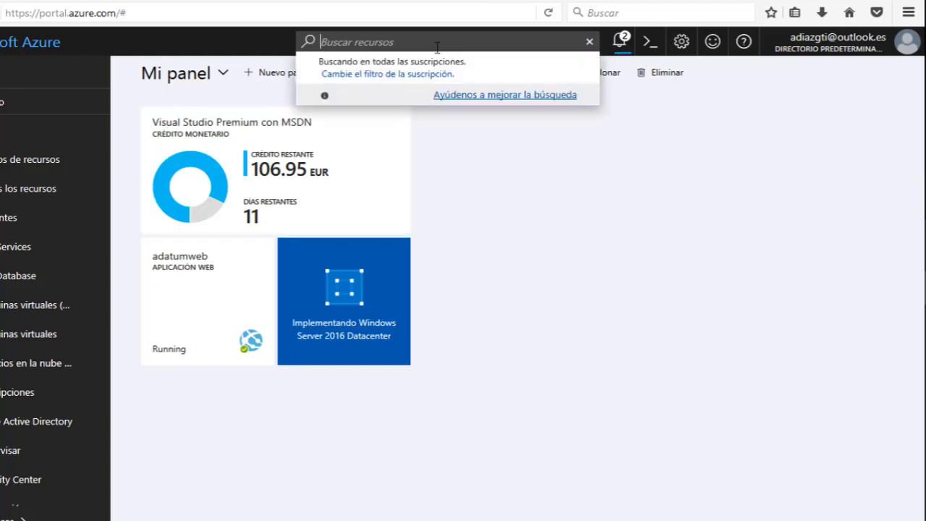
text(2917)
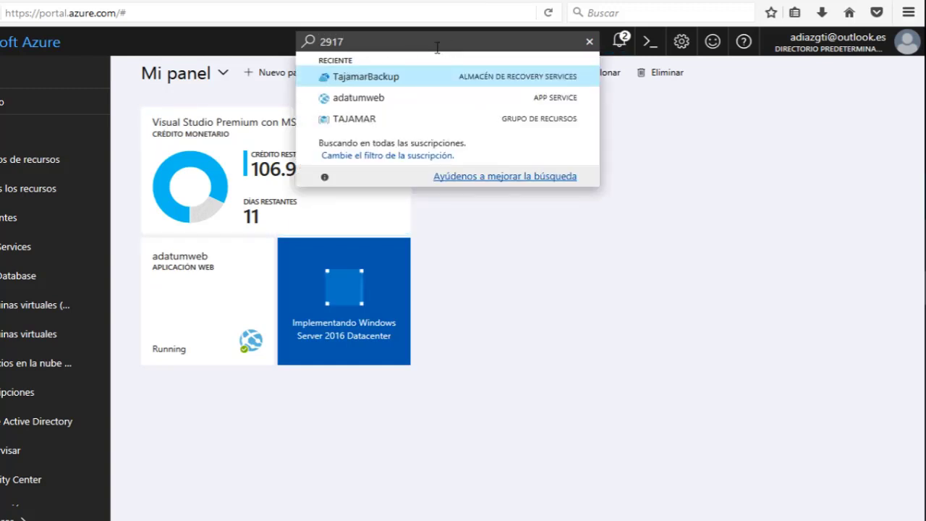
key(BackSpace)
key(BackSpace)
key(BackSpace)
key(BackSpace)
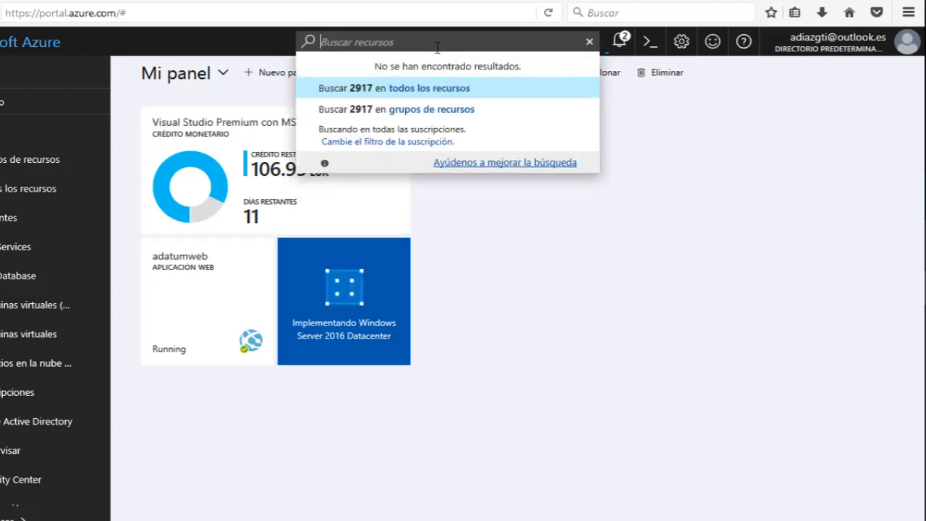
text(2917)
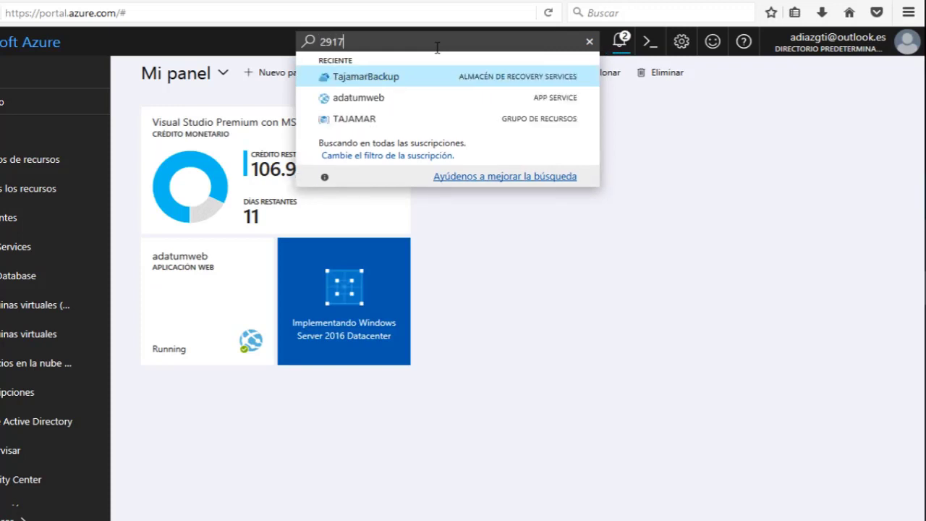
key(BackSpace)
key(BackSpace)
key(BackSpace)
text(0)
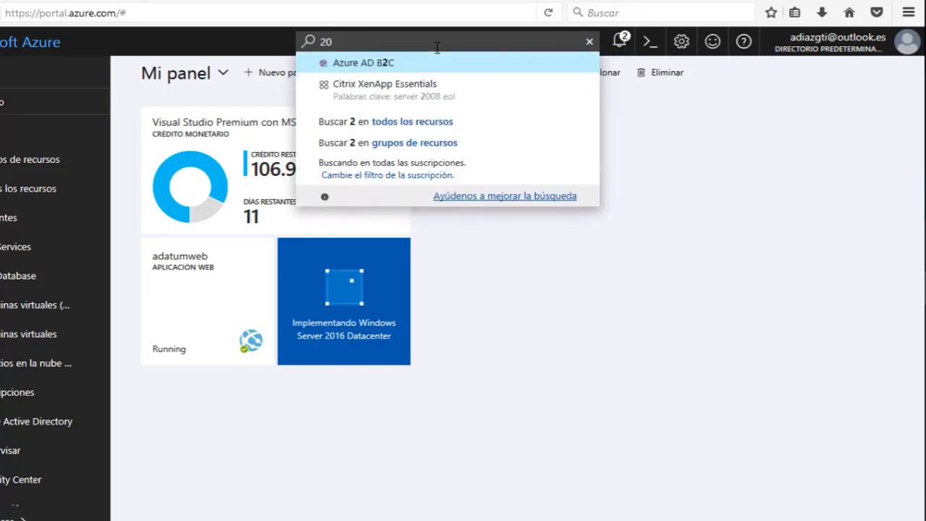
key(BackSpace)
key(BackSpace)
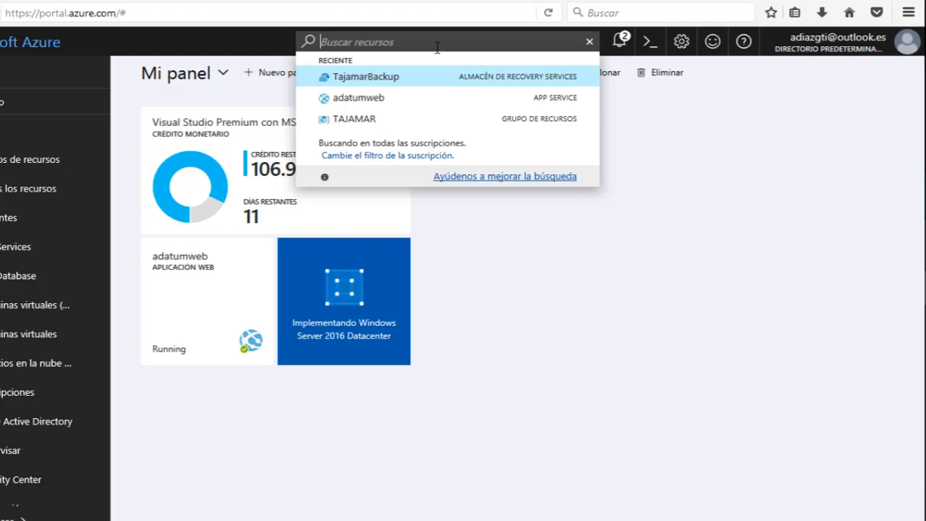
click(645, 342)
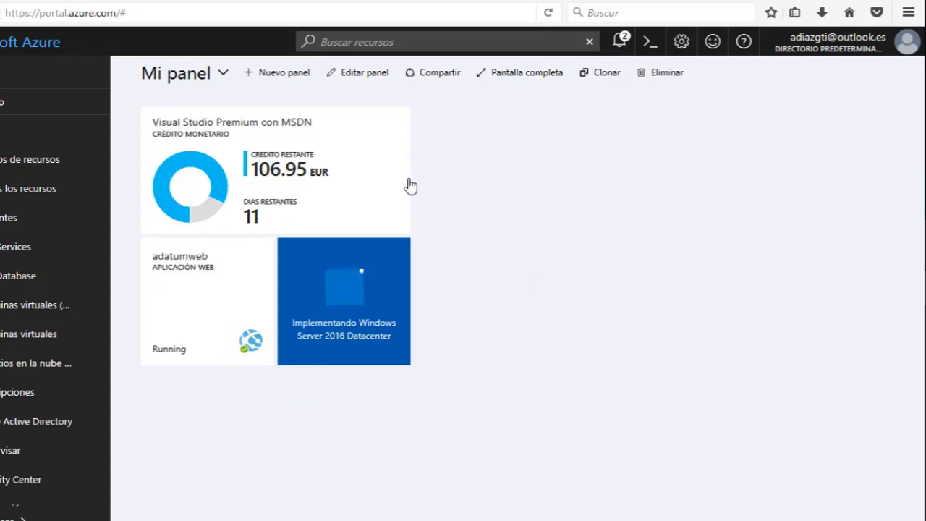
mouse_move(410, 186)
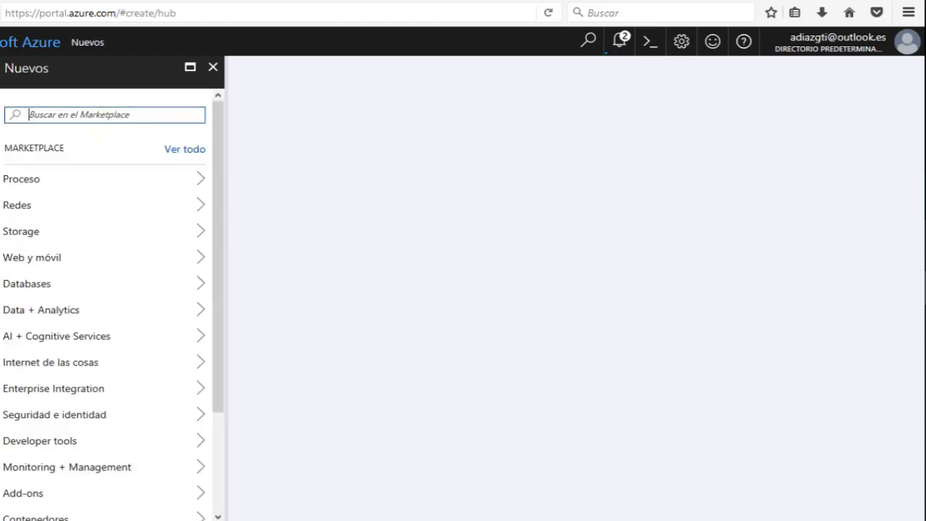
Search the Marketplace for backup and open the Backup and Site Recovery (OMS) description.
text(bavkup)
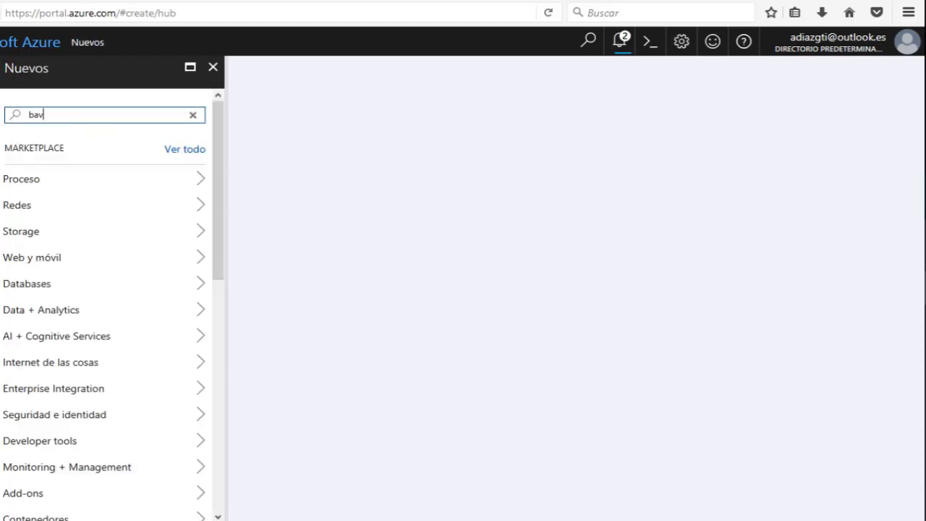
key(BackSpace)
key(BackSpace)
key(BackSpace)
key(BackSpace)
text(c)
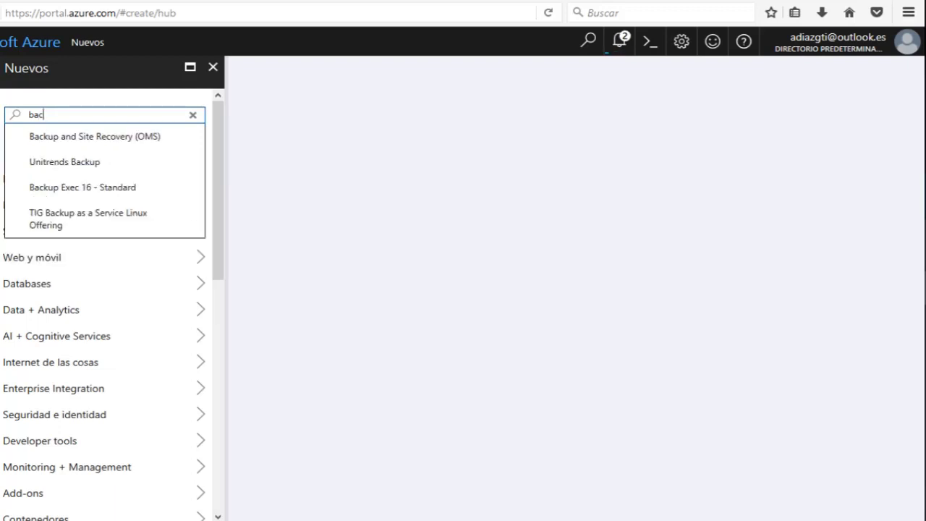
click(104, 136)
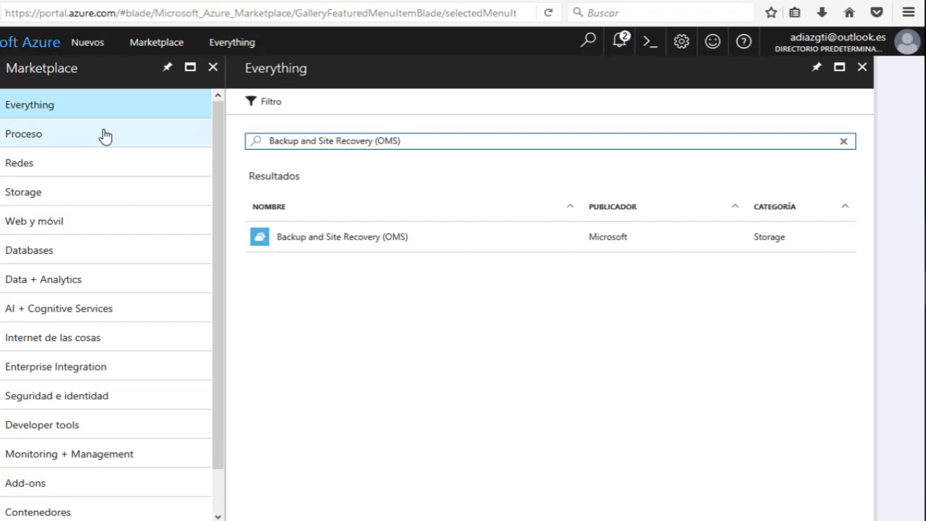
click(307, 232)
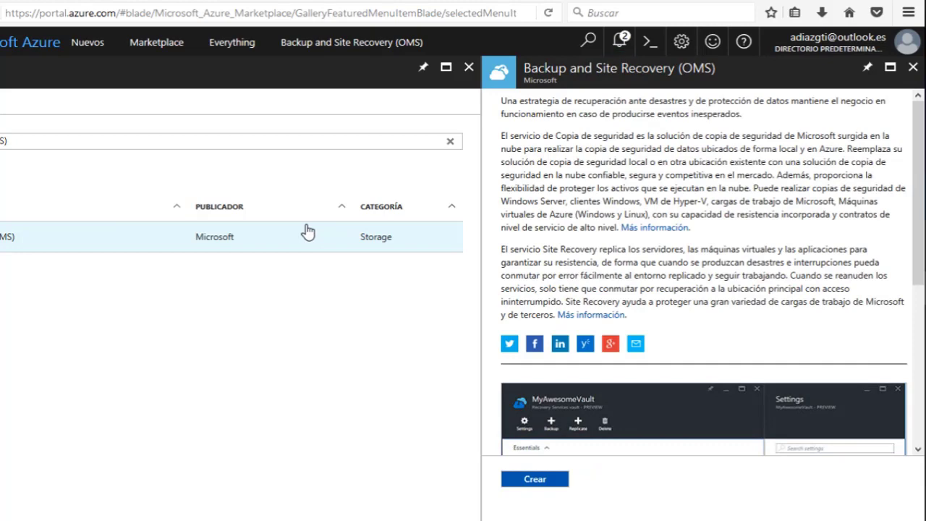
scroll(820, 238, down, 5)
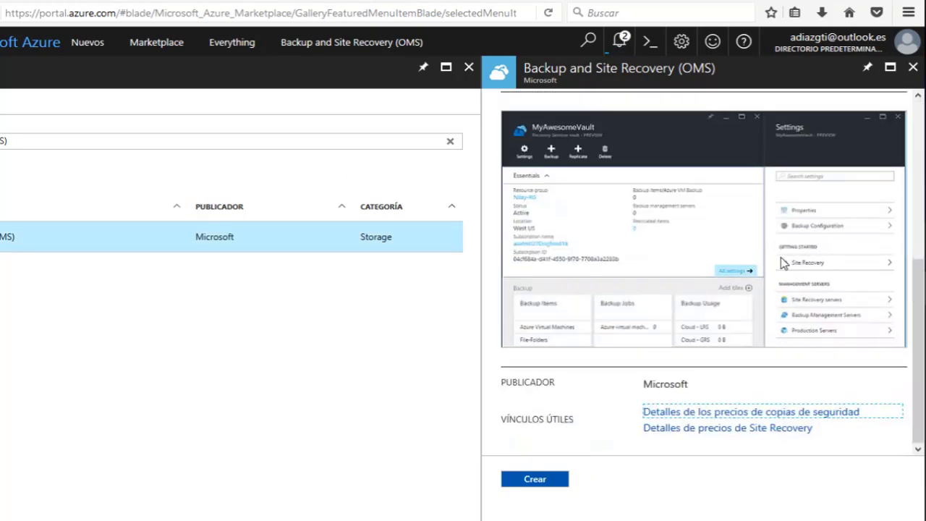
scroll(593, 263, up, 5)
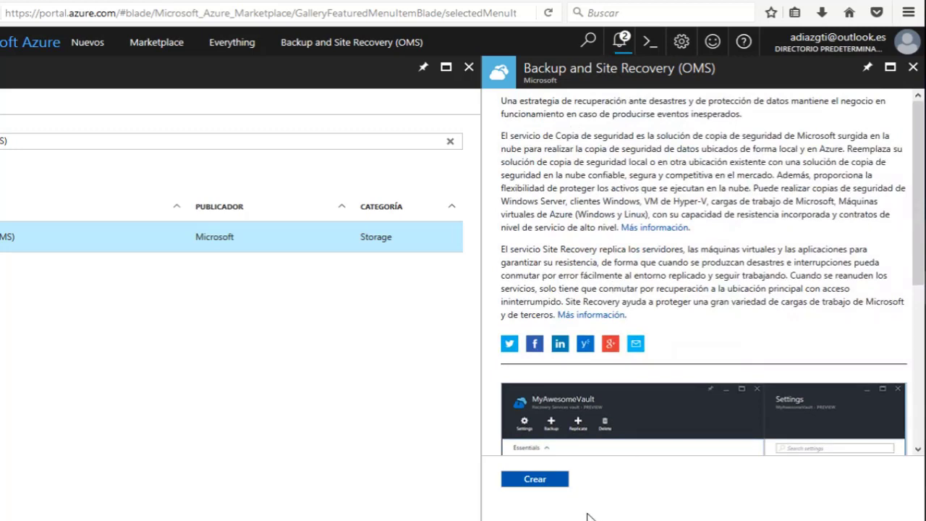
Start a new Recovery Services vault named tajamarstorage.
click(536, 479)
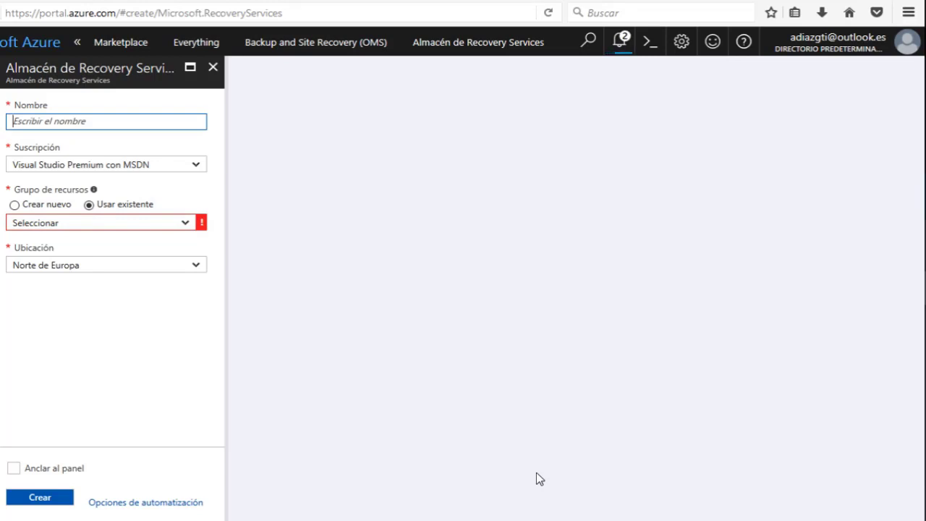
text(SR)
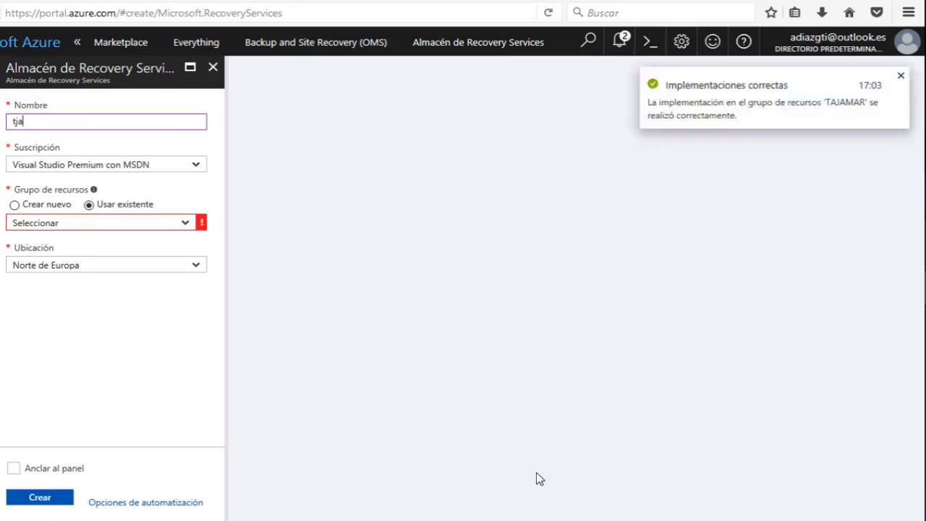
key(BackSpace)
key(BackSpace)
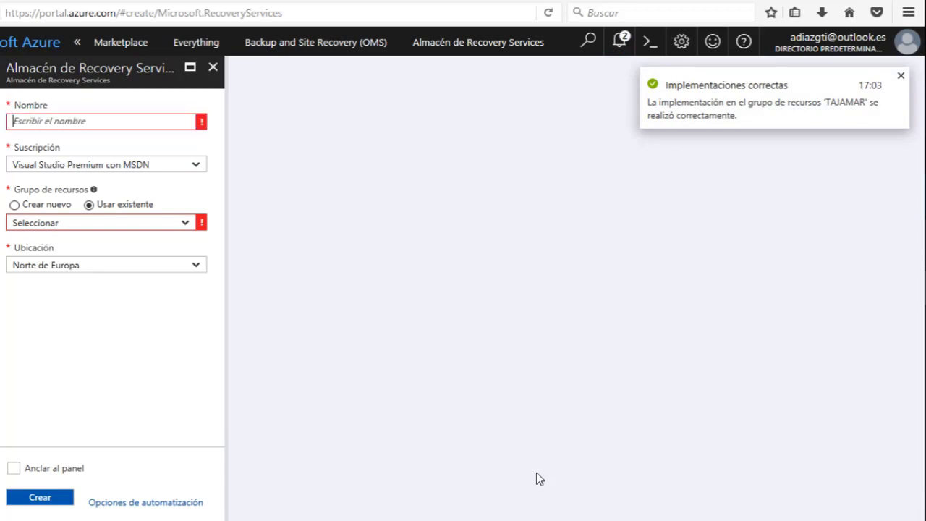
text(tajama)
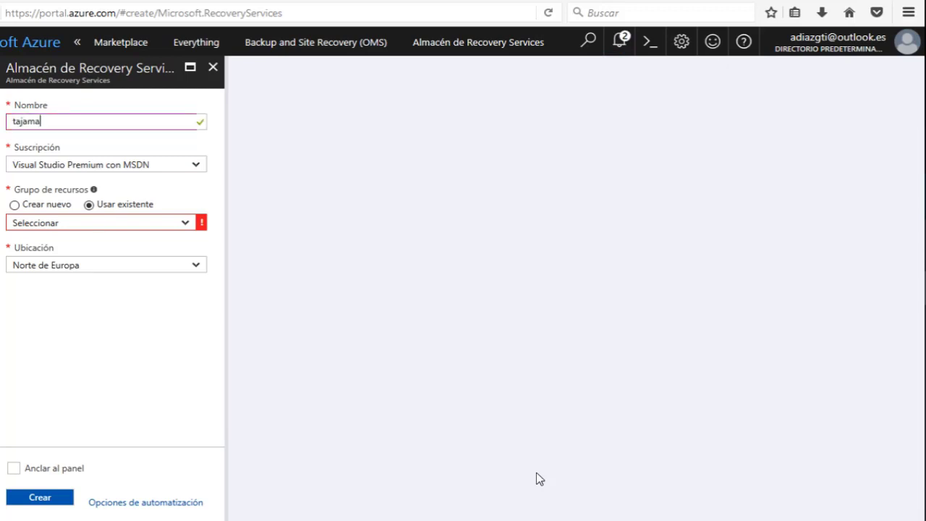
text(rstorage)
key(Tab)
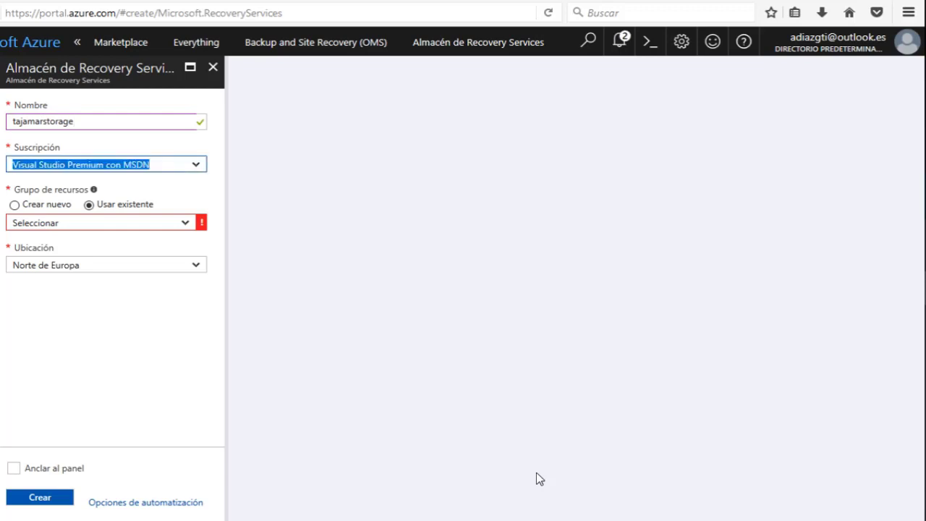
key(Tab)
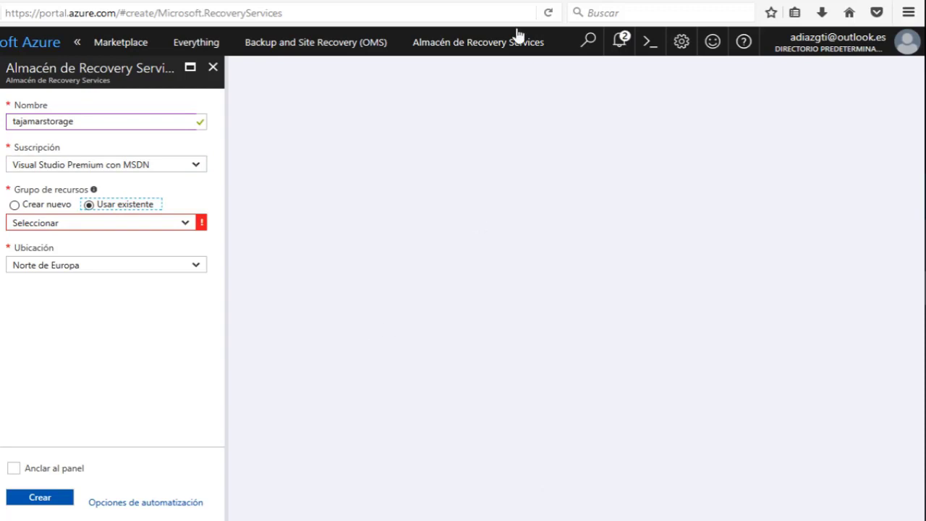
Use existing resource group TAJAMAR, pin the vault to the dashboard and create it.
click(184, 225)
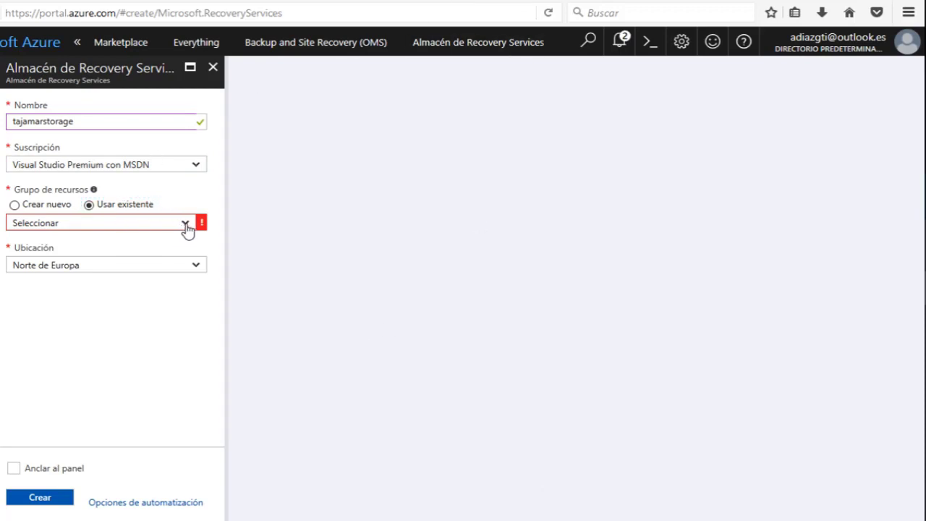
click(187, 226)
click(186, 226)
click(188, 228)
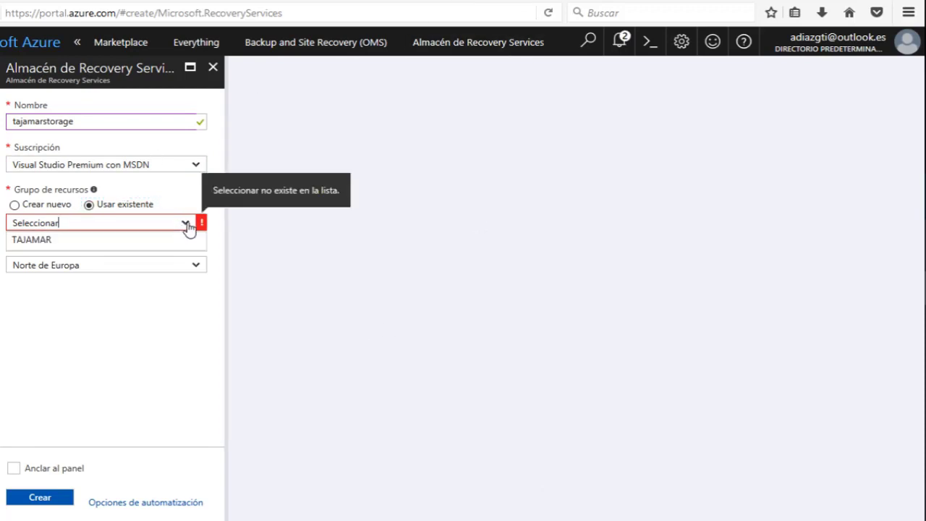
click(84, 243)
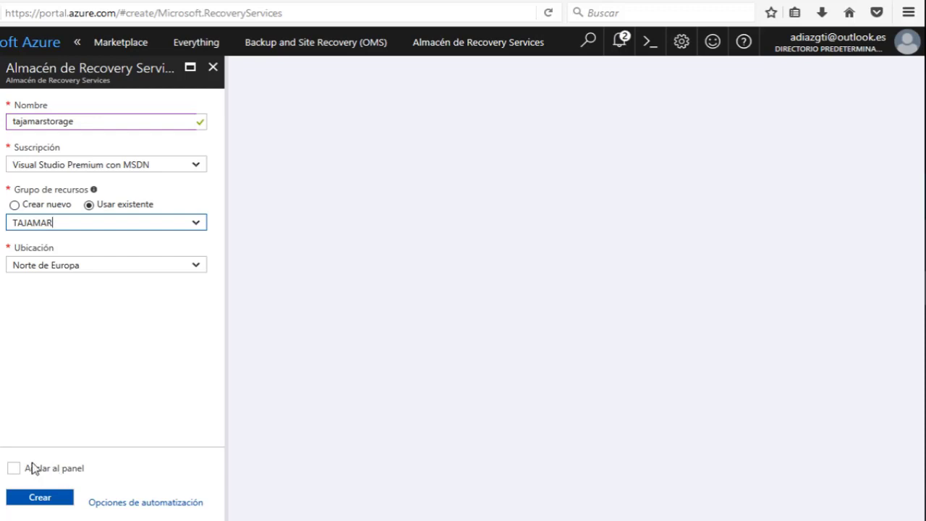
click(16, 469)
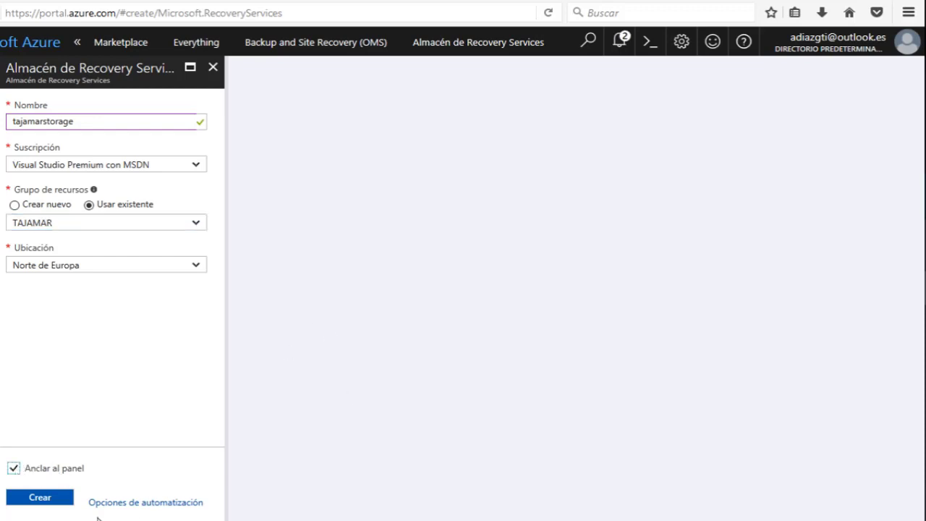
click(52, 497)
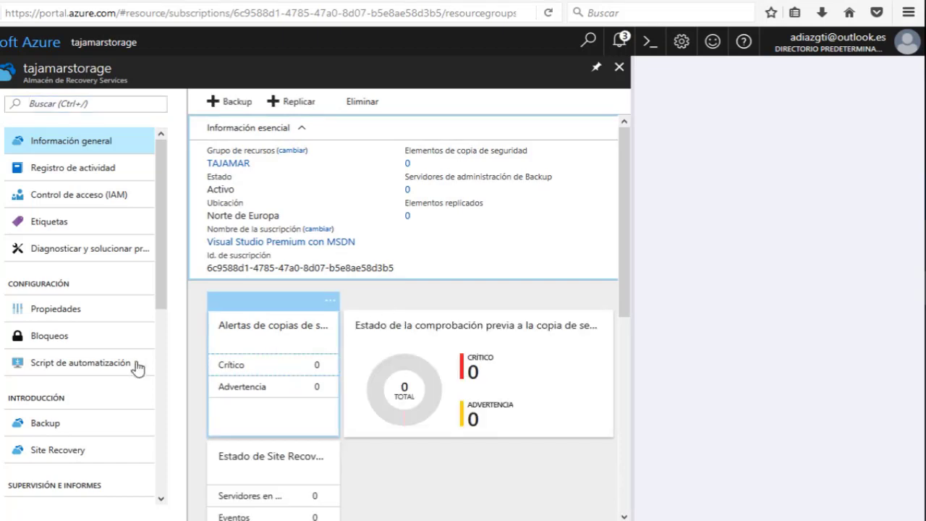
Set the vault's backup goal to Local workload backing up Archivos y carpetas.
click(35, 424)
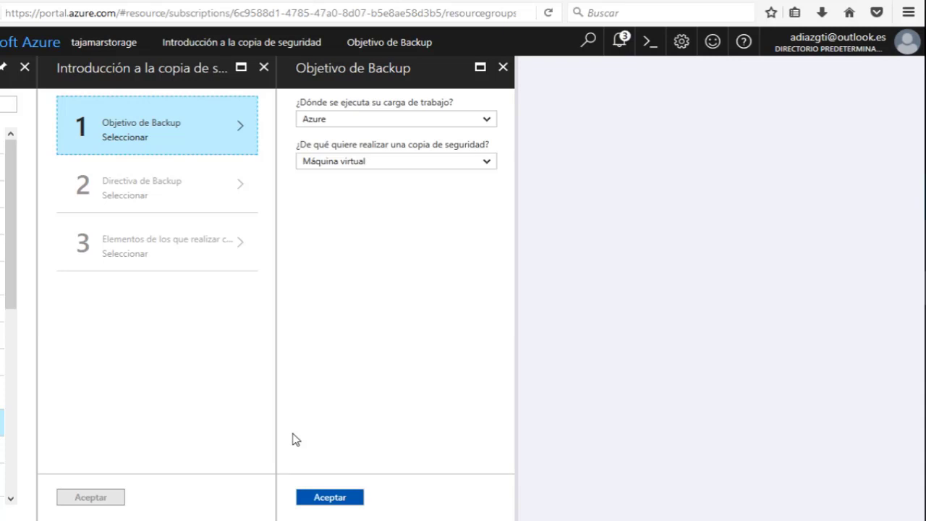
click(382, 125)
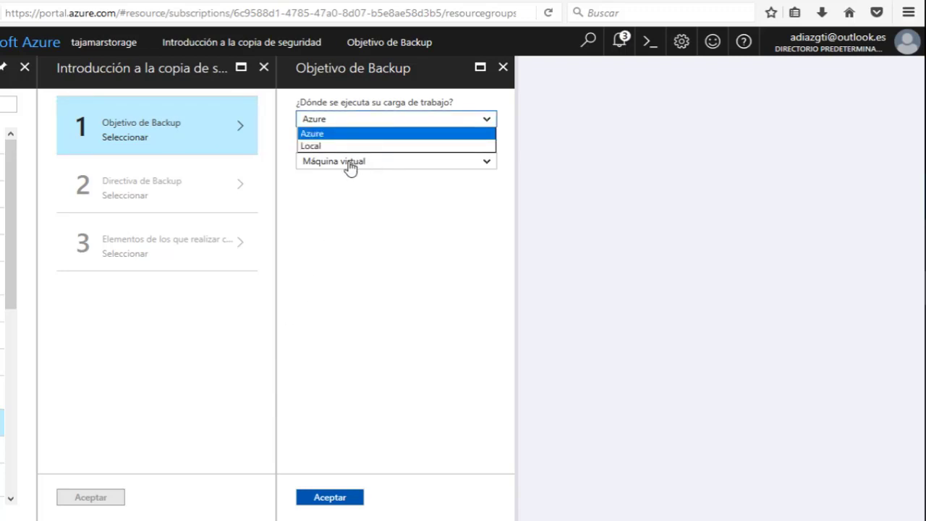
click(354, 146)
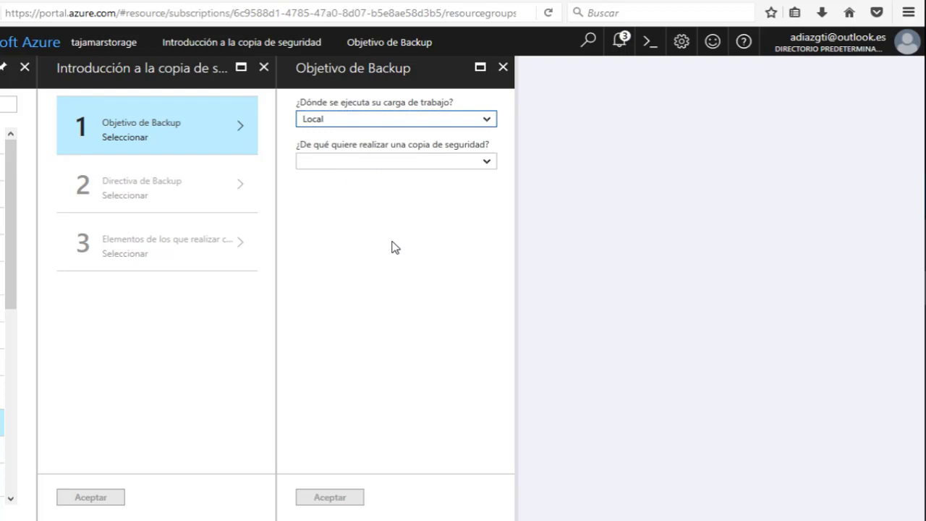
click(325, 162)
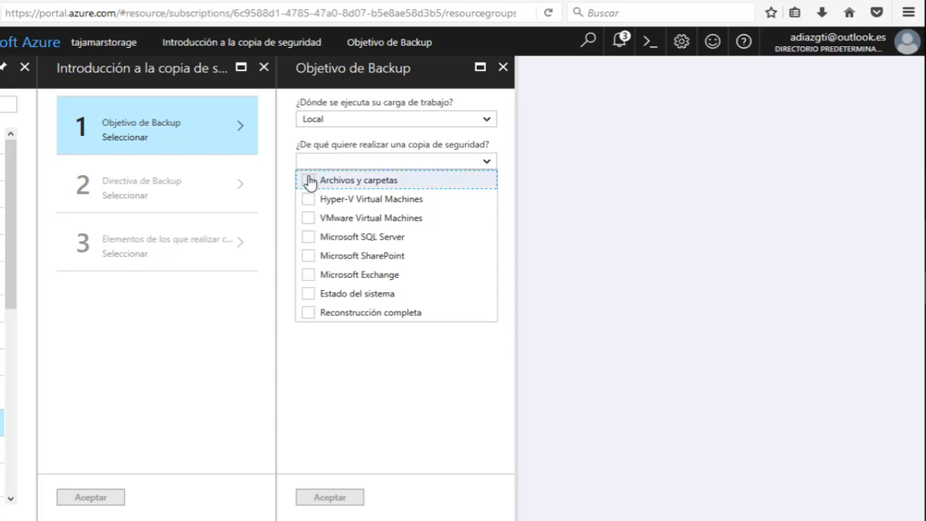
click(307, 181)
click(515, 246)
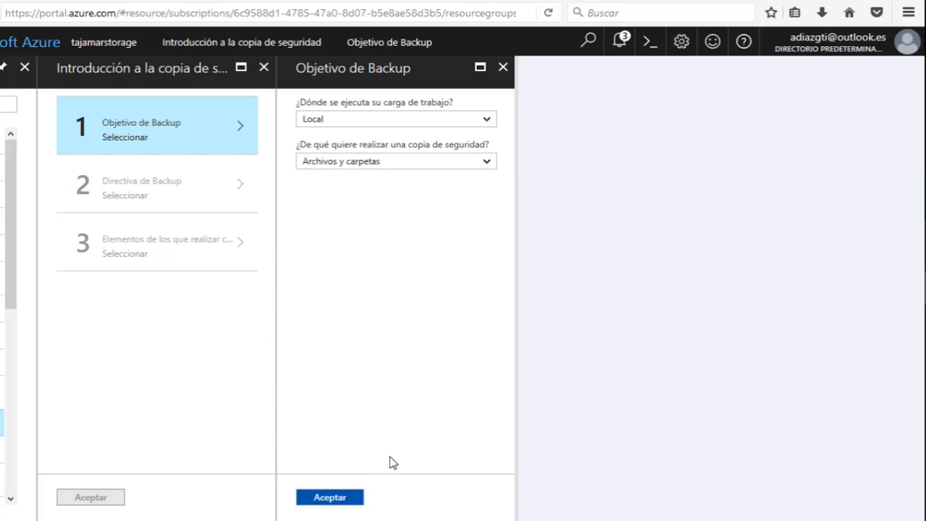
click(354, 497)
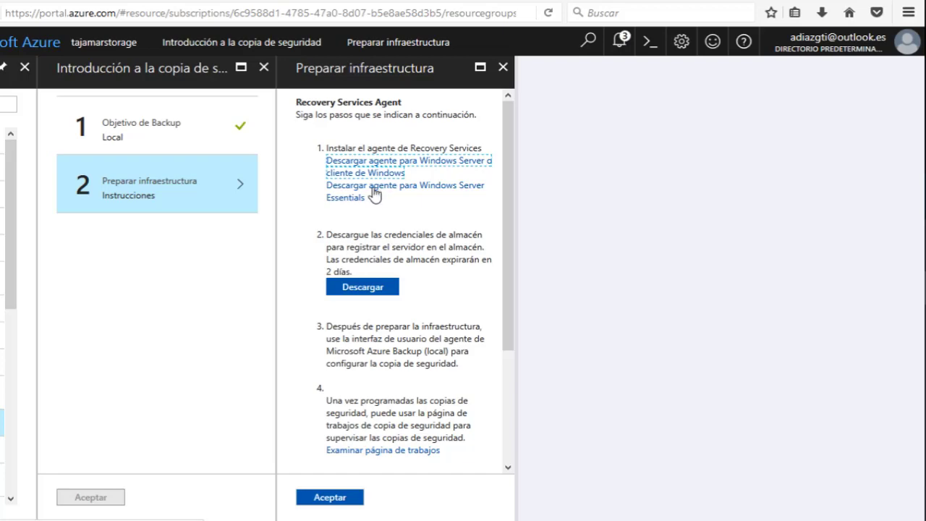
Save MARSAgentInstaller.exe and the vault credentials file to the computer.
click(382, 165)
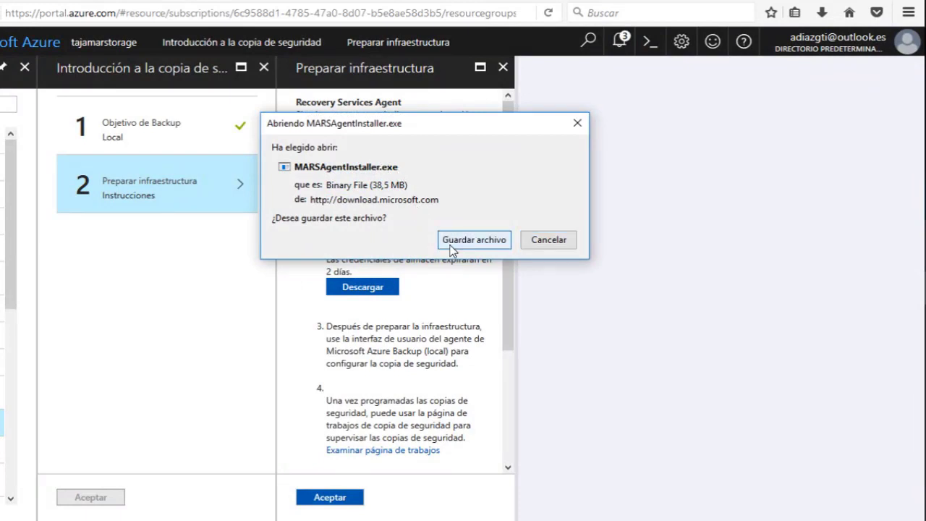
click(471, 241)
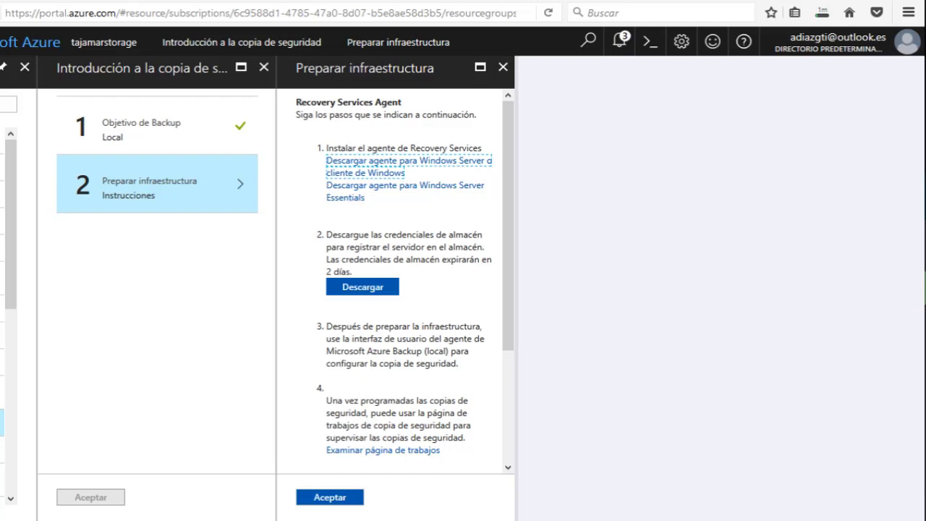
click(827, 5)
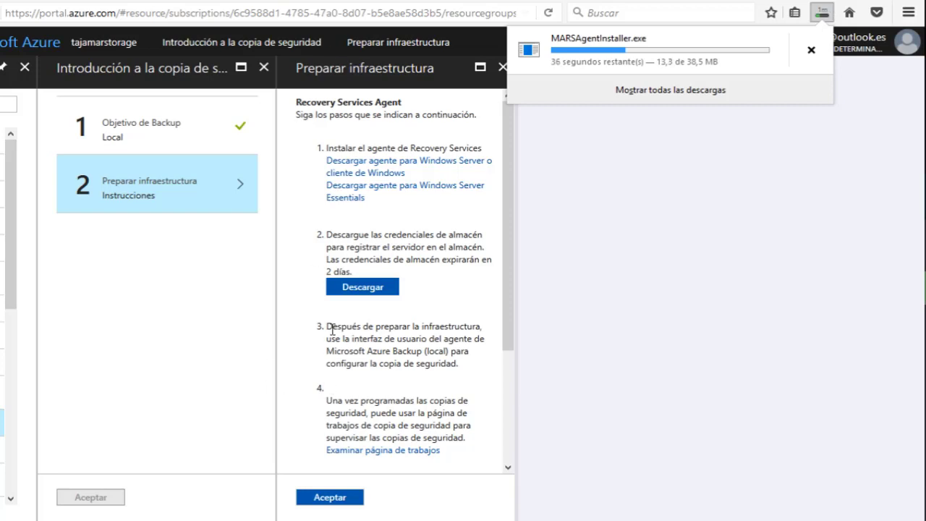
click(362, 287)
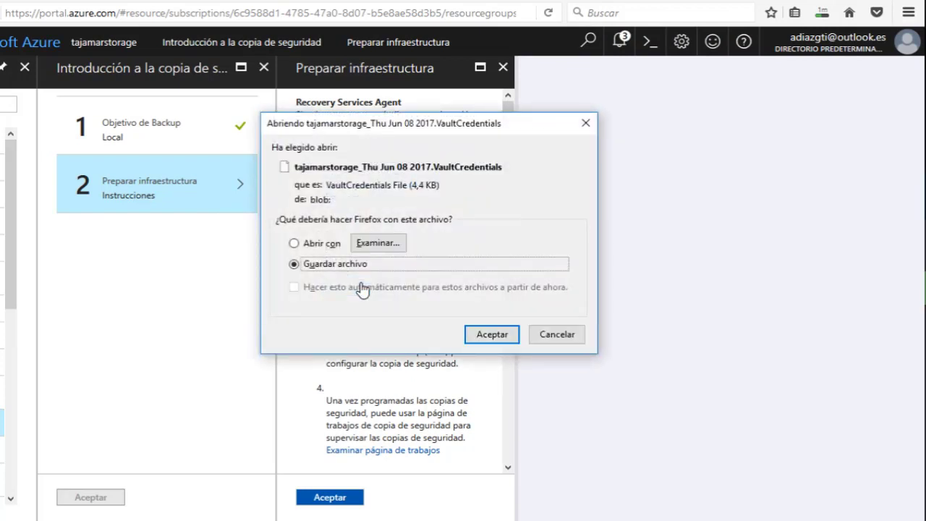
key(Return)
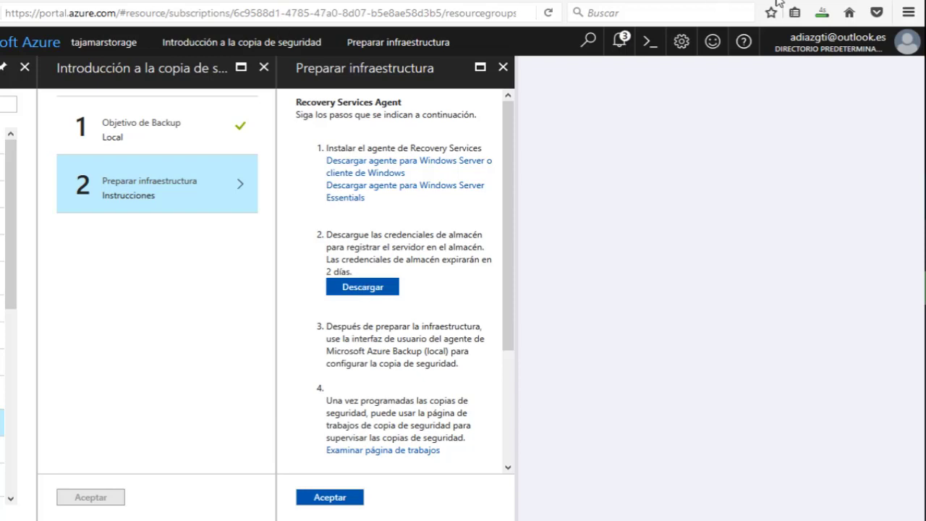
Run the downloaded MARS agent installer from the downloads list.
click(823, 13)
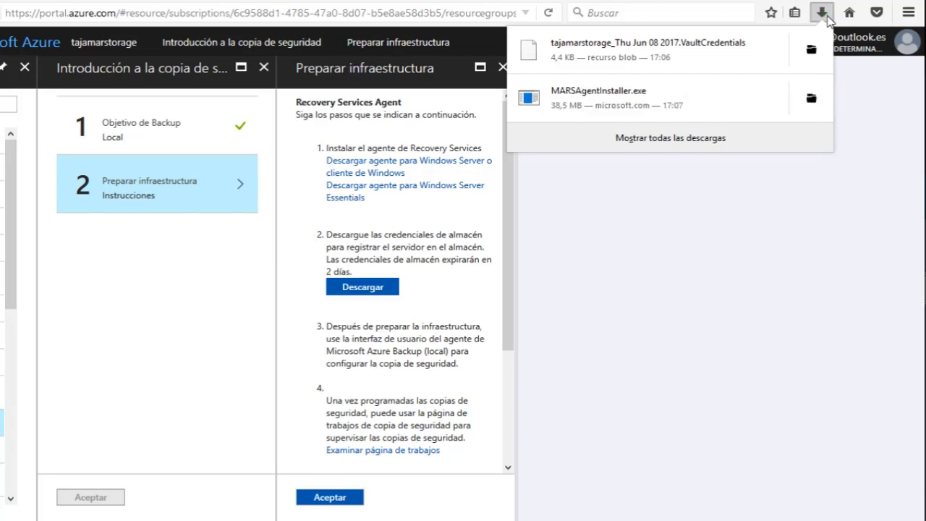
click(811, 98)
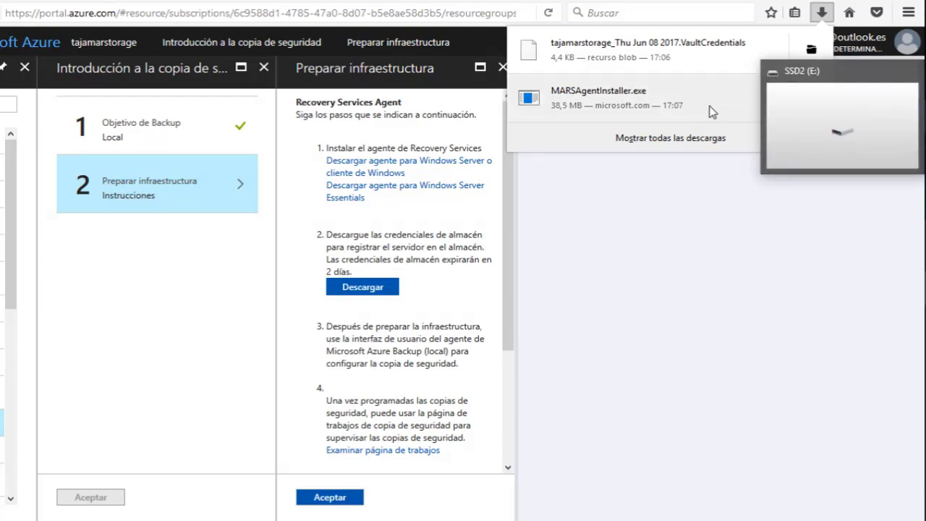
click(651, 110)
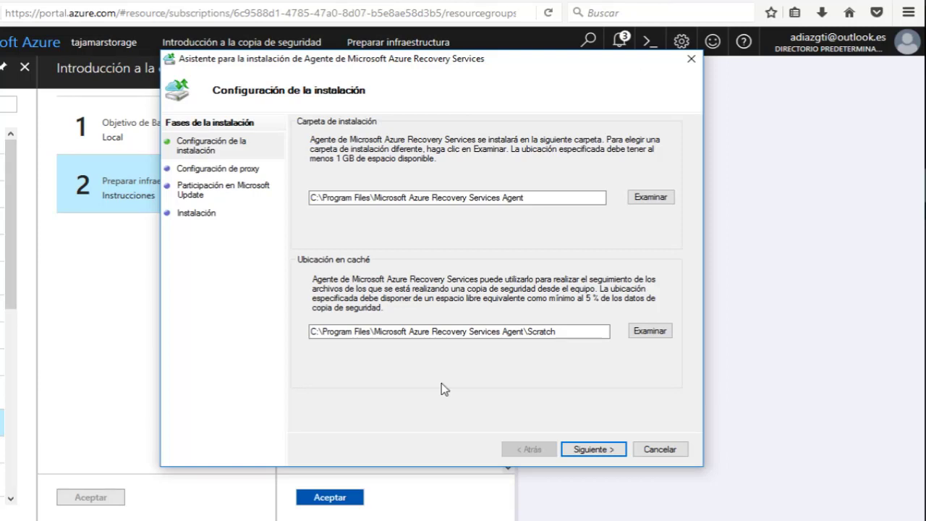
Keep the default install folders and no custom proxy, and opt in to Microsoft Update.
click(587, 452)
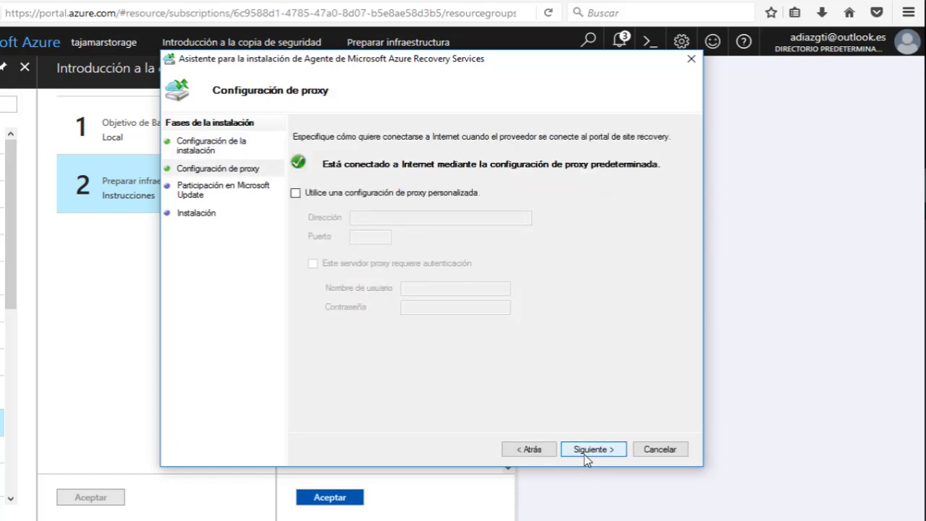
click(295, 193)
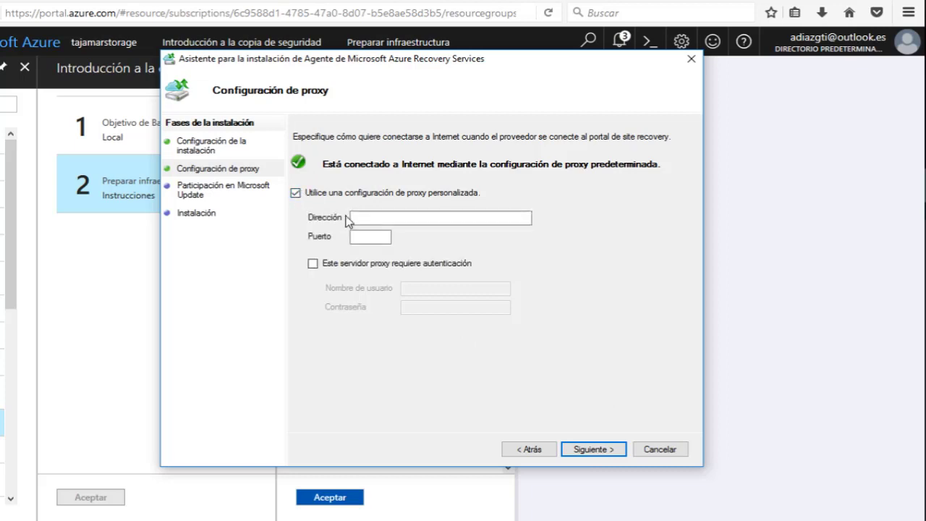
click(359, 217)
click(361, 236)
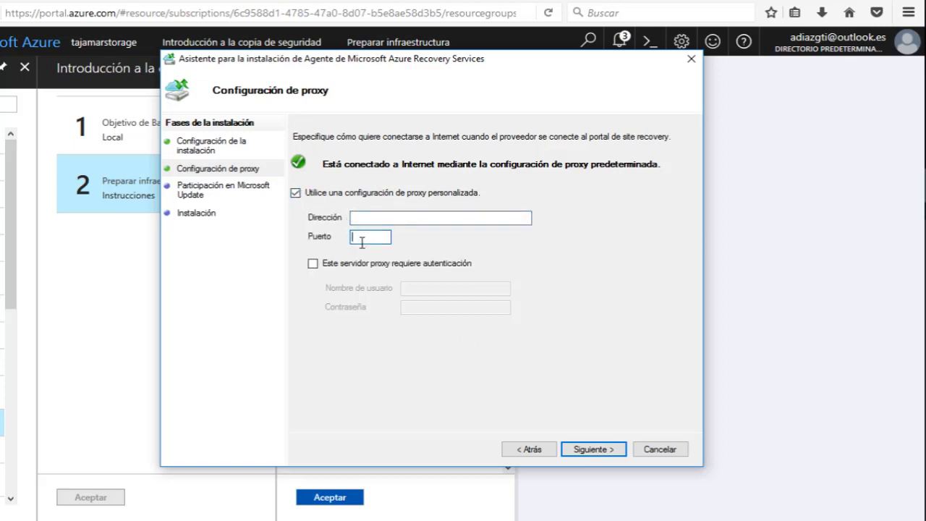
click(313, 265)
click(419, 288)
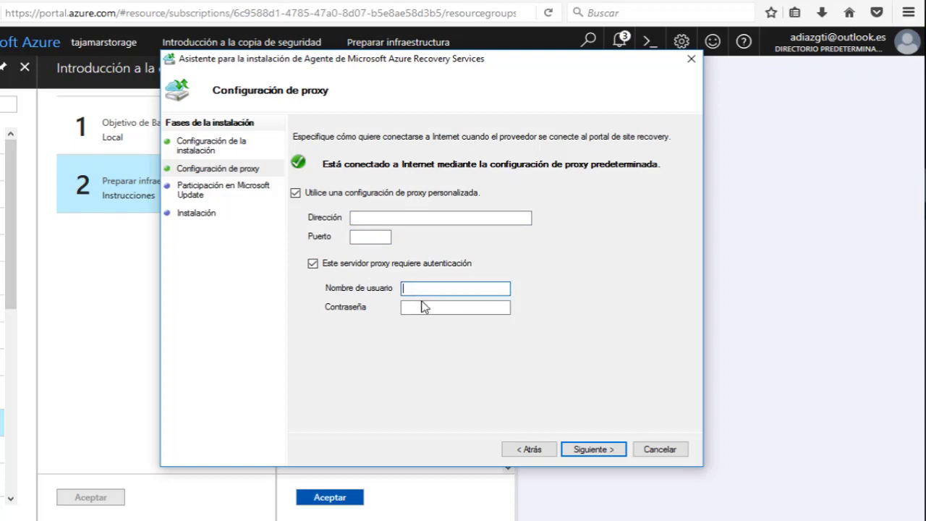
click(312, 263)
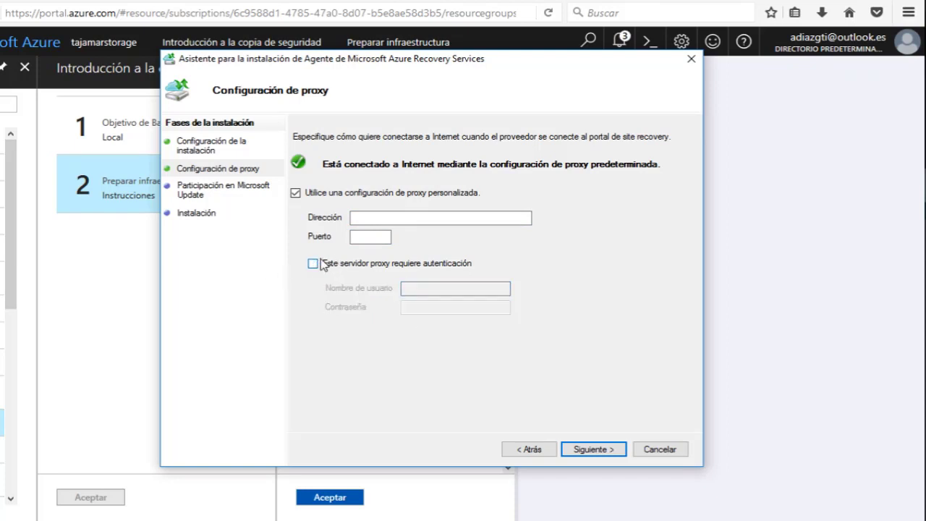
click(296, 193)
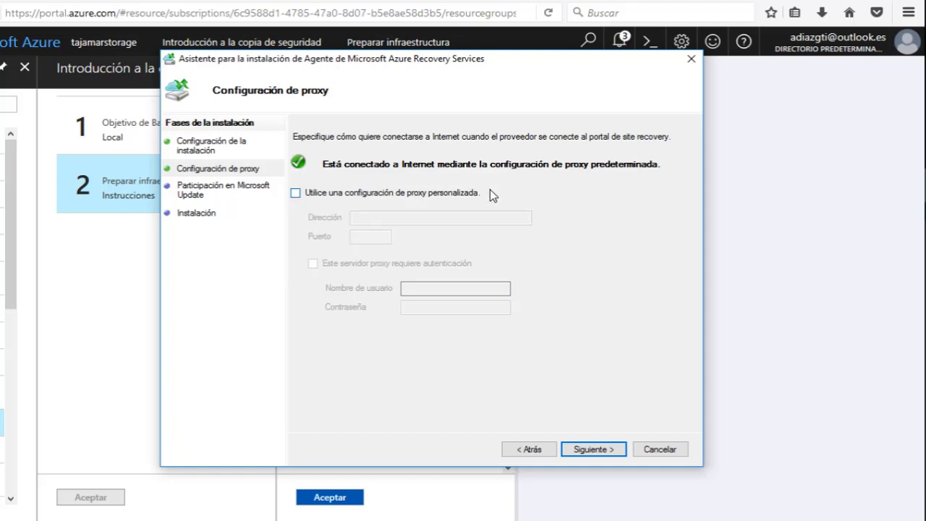
click(604, 446)
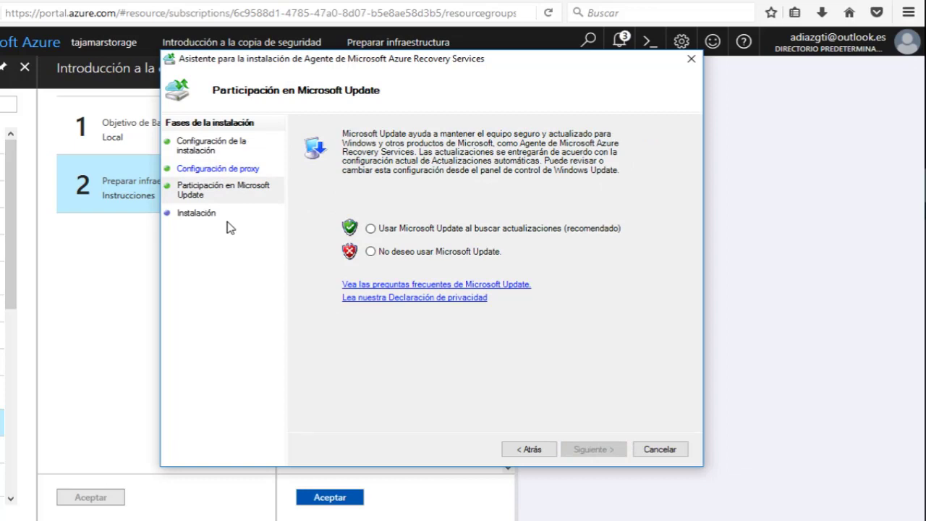
click(371, 229)
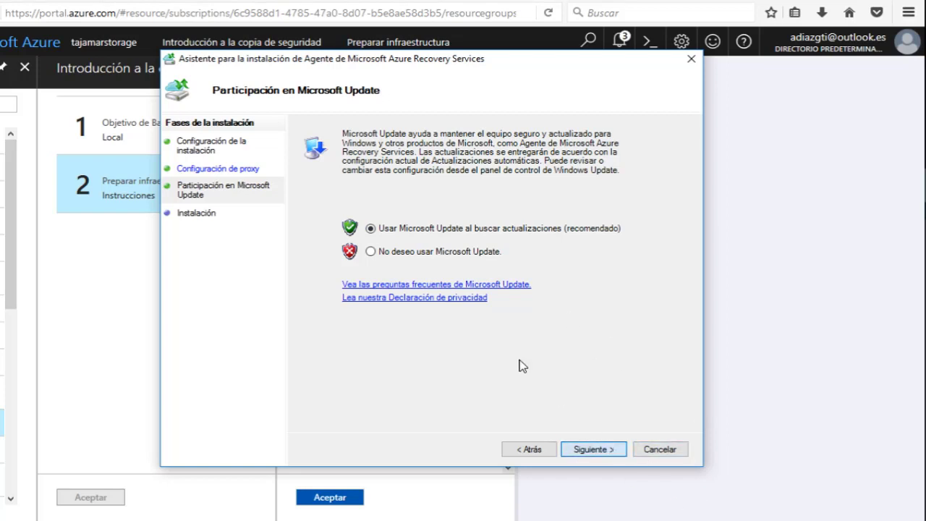
Install the Recovery Services Agent, then proceed to server registration at vault identification.
click(593, 449)
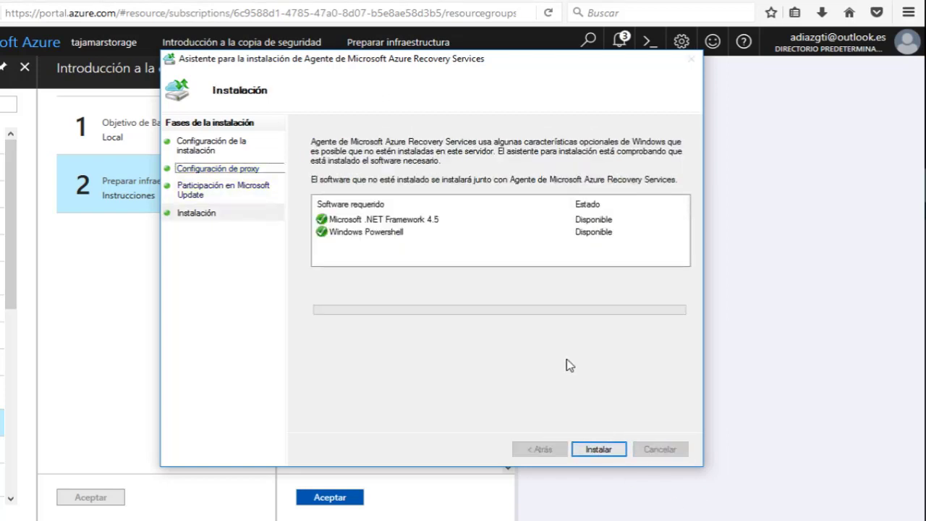
key(Return)
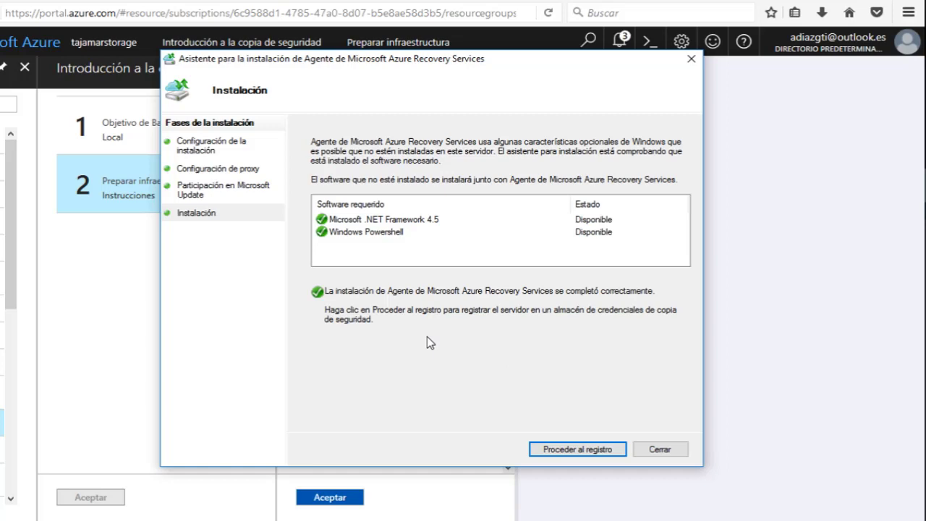
click(564, 450)
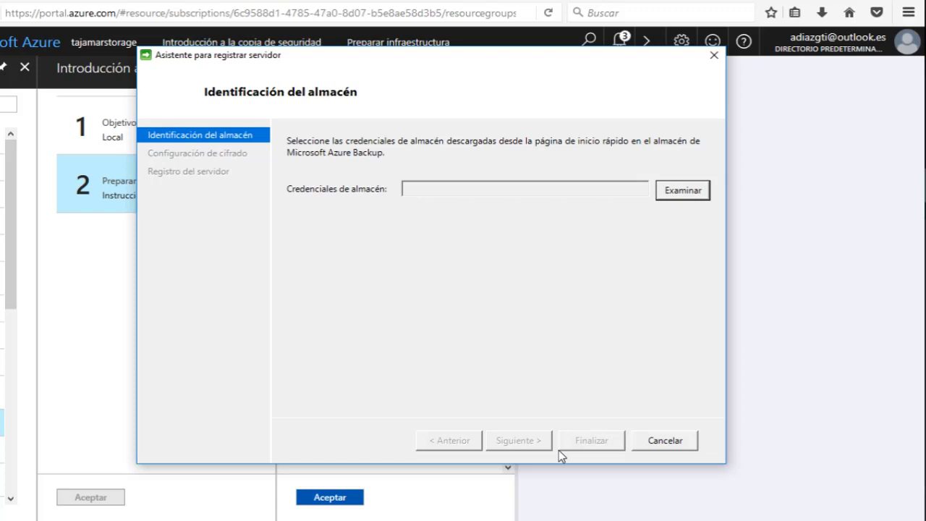
Load the tajamarstorage VaultCredentials file from Descargas and continue to encryption settings.
click(683, 196)
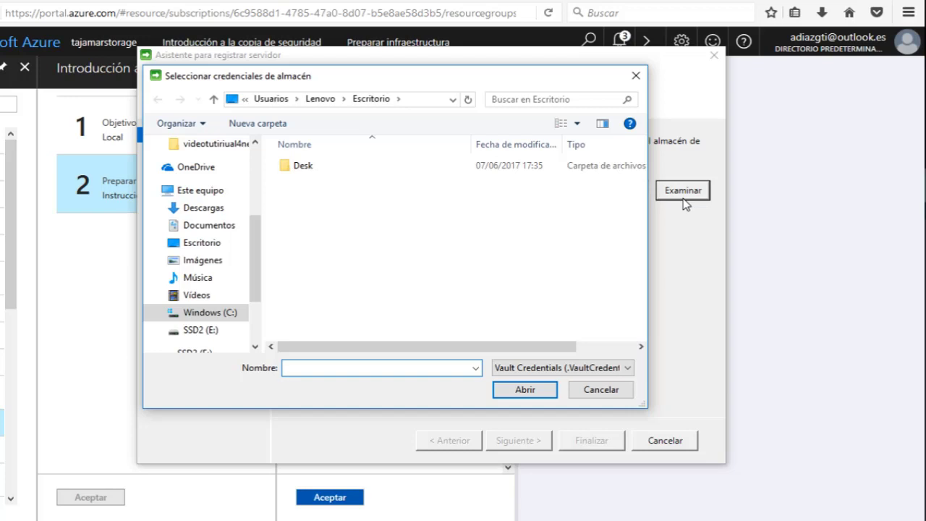
click(205, 207)
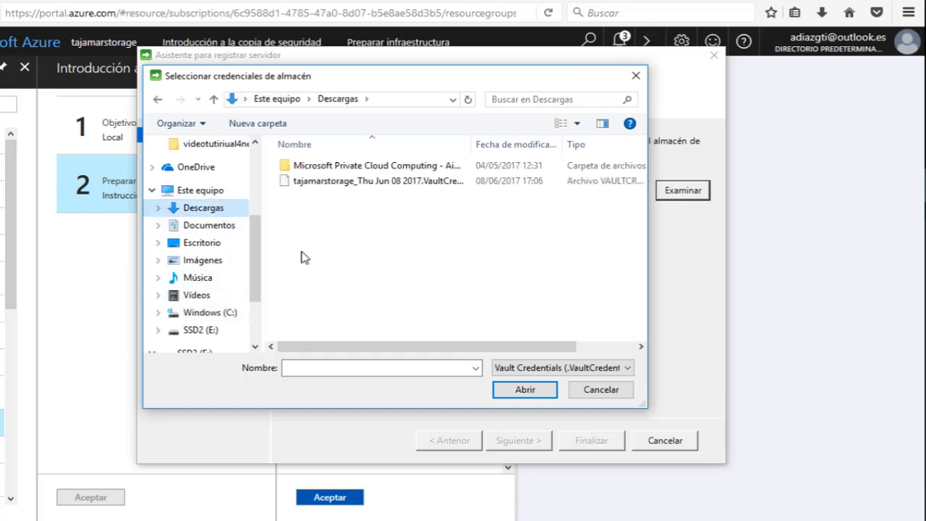
click(356, 181)
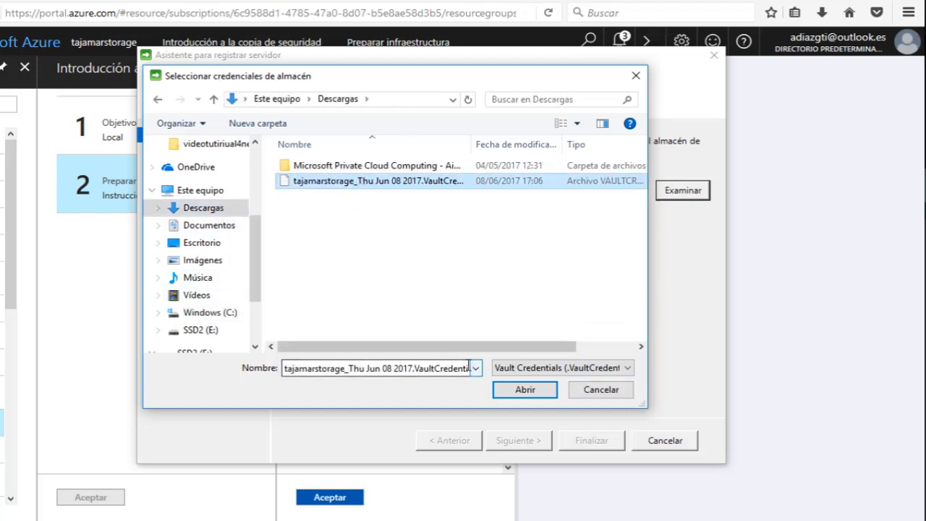
click(534, 387)
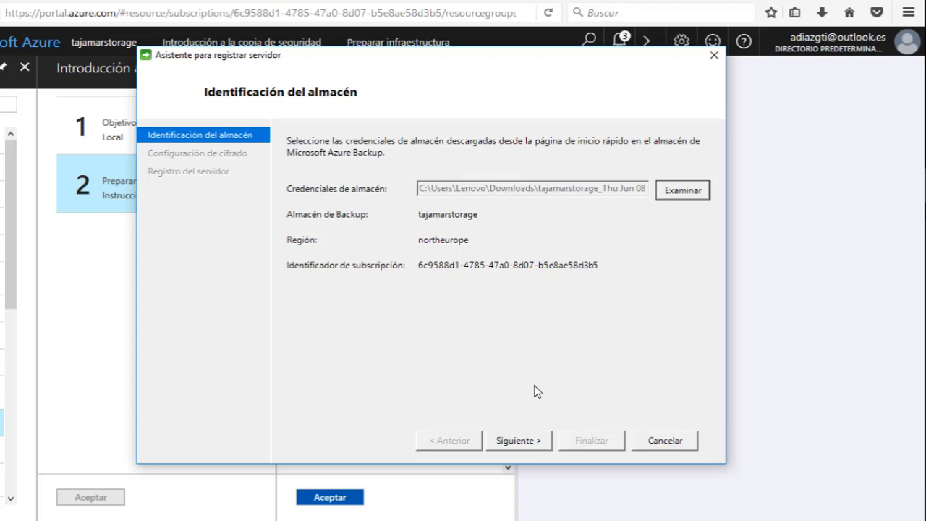
click(499, 439)
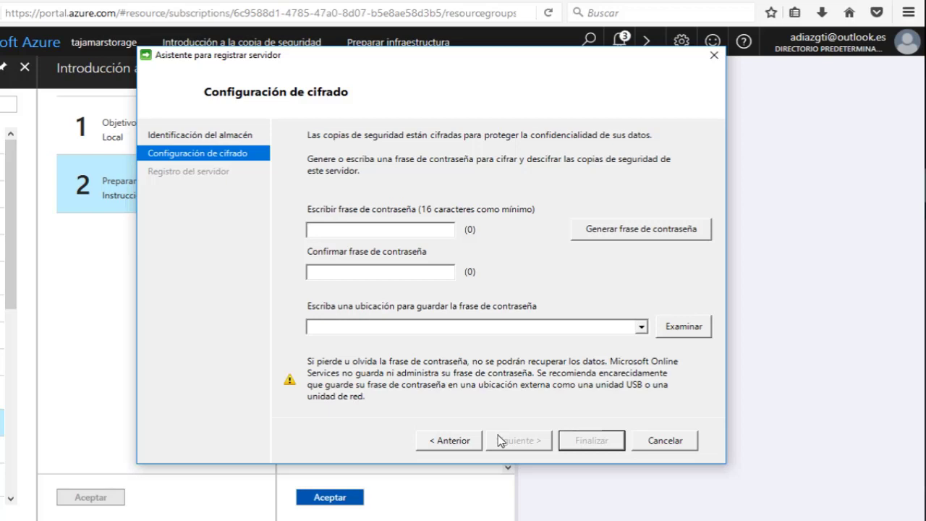
Generate a 36-character passphrase, save it to SSD2 (E:\), and finish server registration.
click(654, 240)
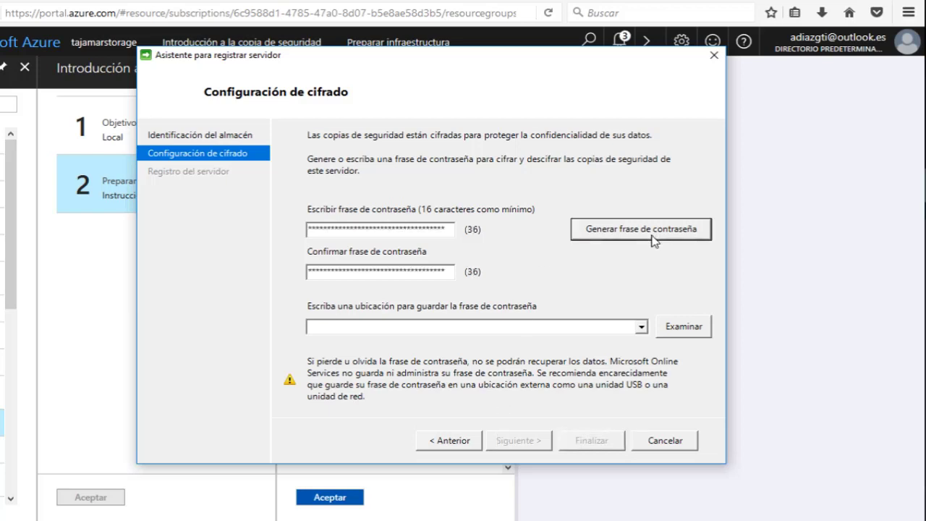
click(687, 326)
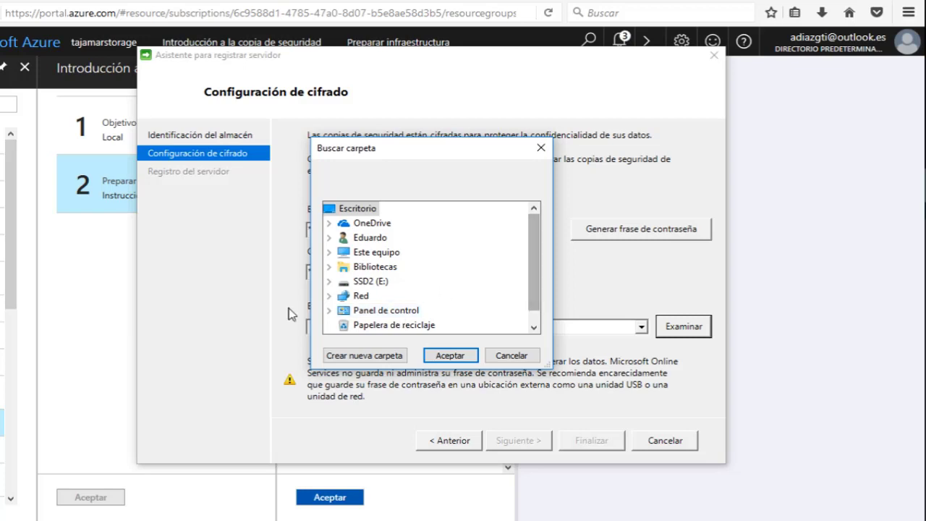
double_click(355, 284)
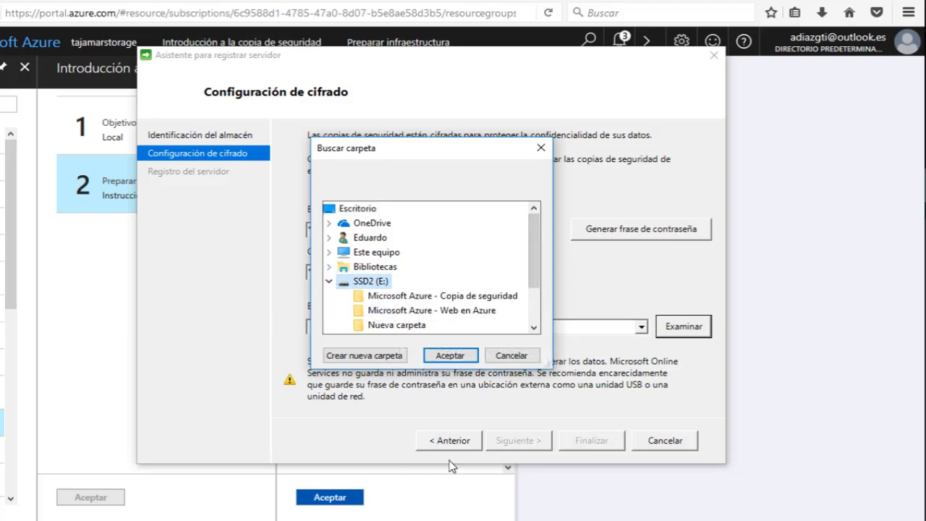
click(450, 355)
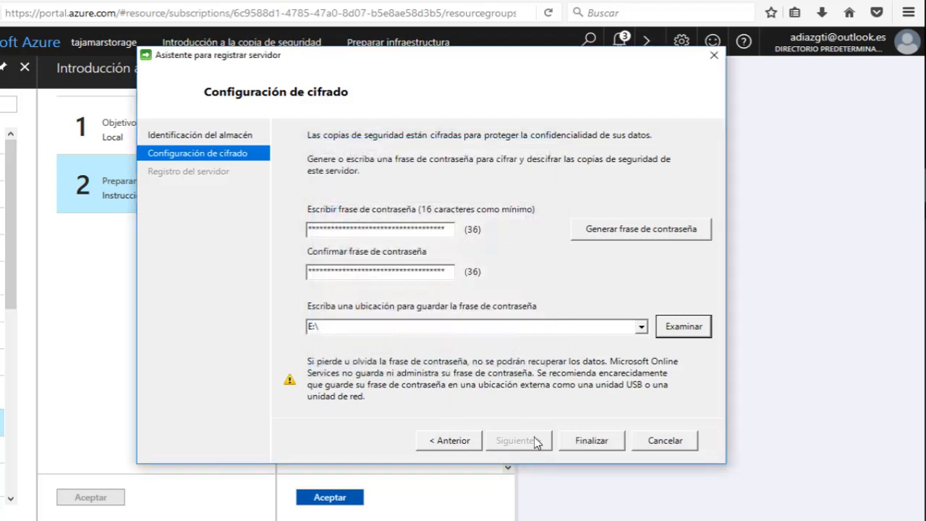
click(591, 441)
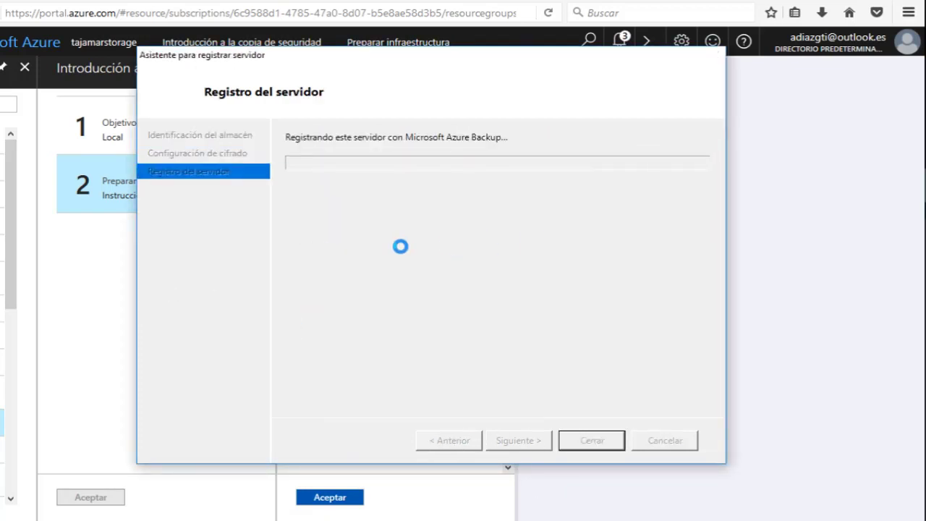
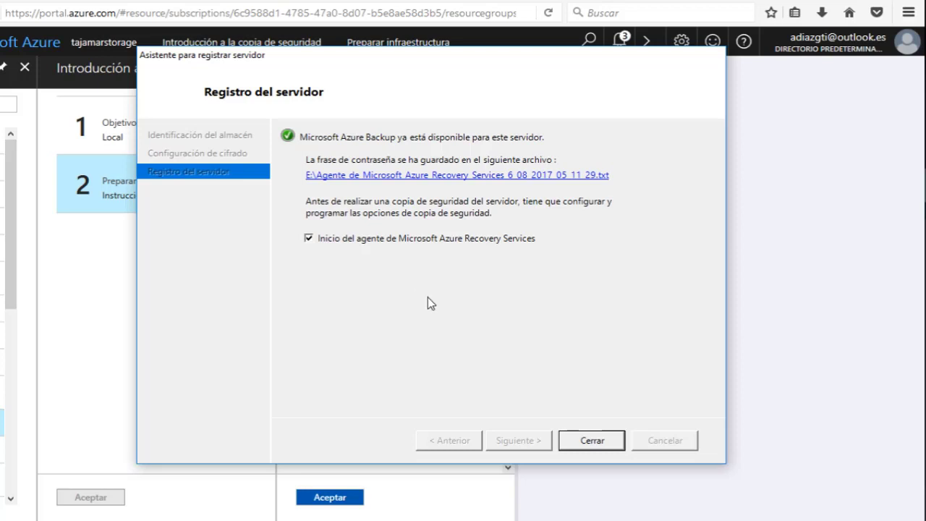
Close the server registration wizard and bring up the All services list.
click(592, 440)
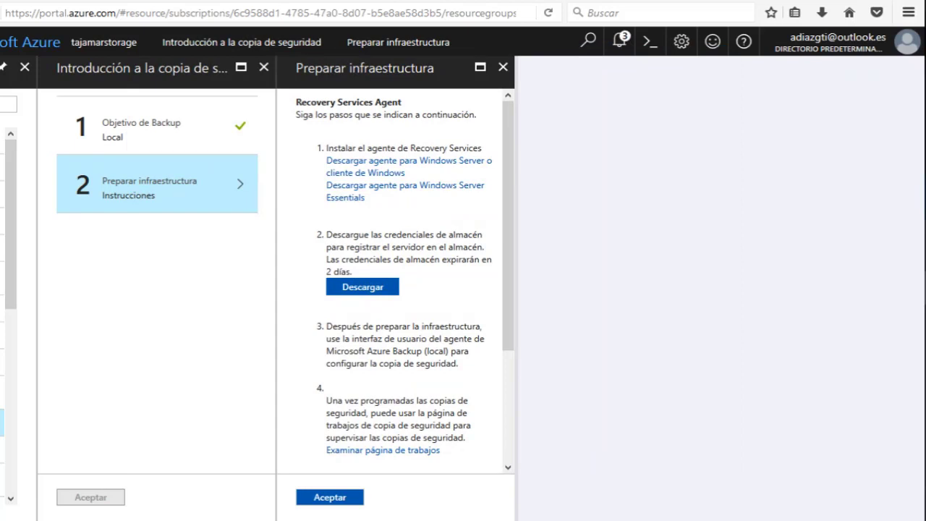
key(g)
key(b)
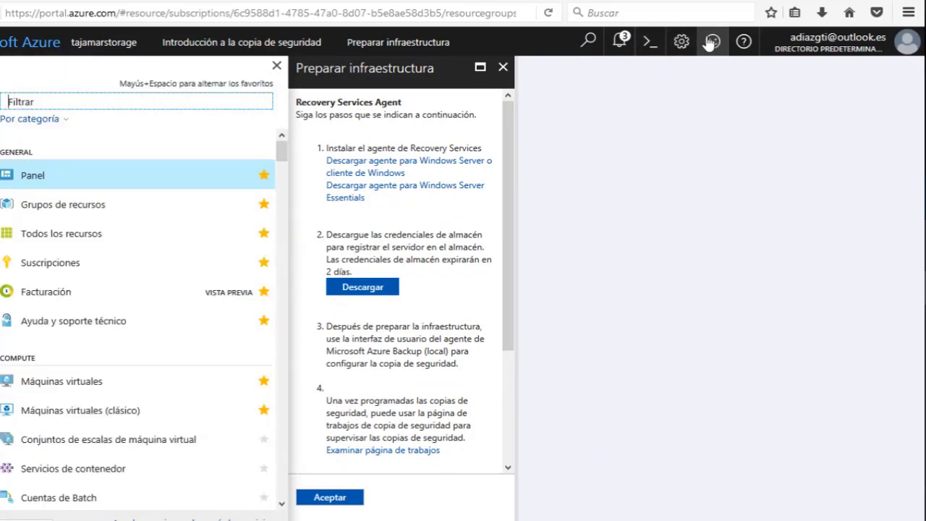
Show the notifications listing the two successful TAJAMAR deployments and the remaining credit.
click(618, 43)
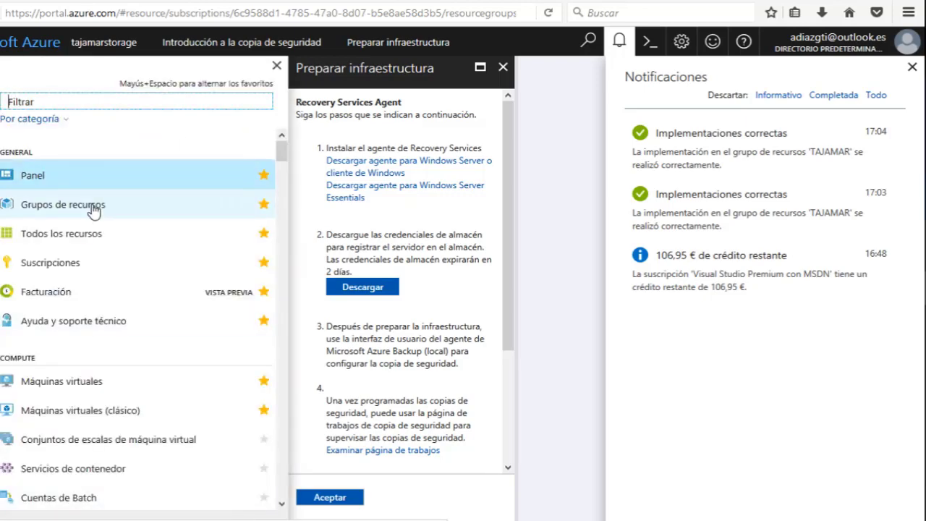
scroll(94, 207, down, 5)
scroll(93, 207, down, 4)
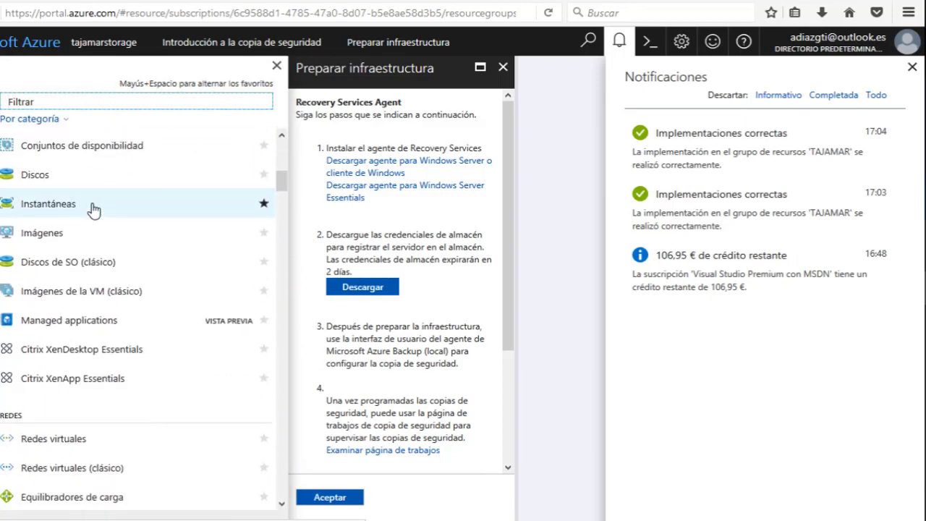
scroll(99, 211, down, 7)
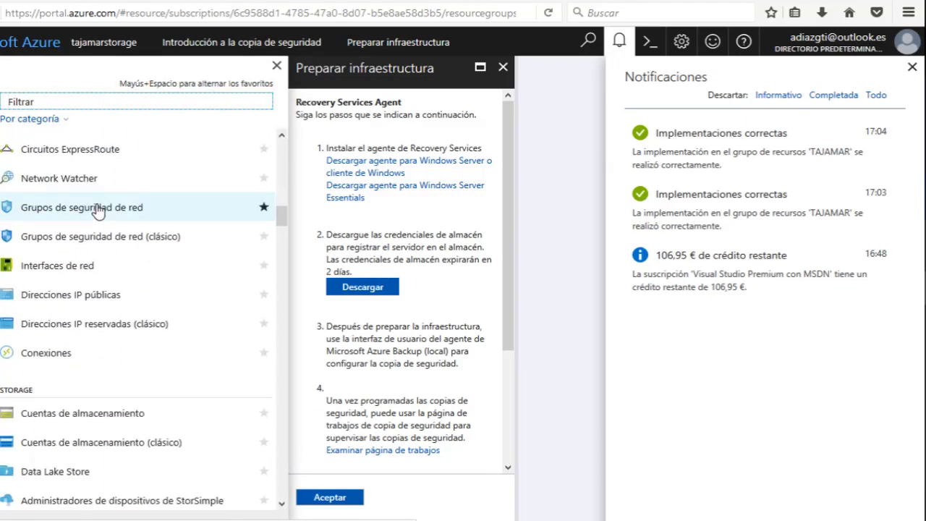
scroll(99, 210, down, 6)
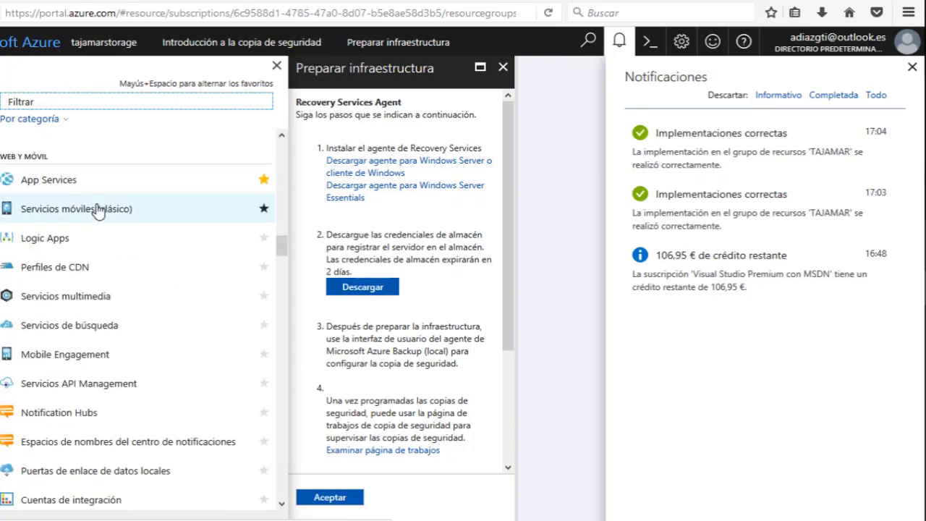
scroll(58, 246, down, 5)
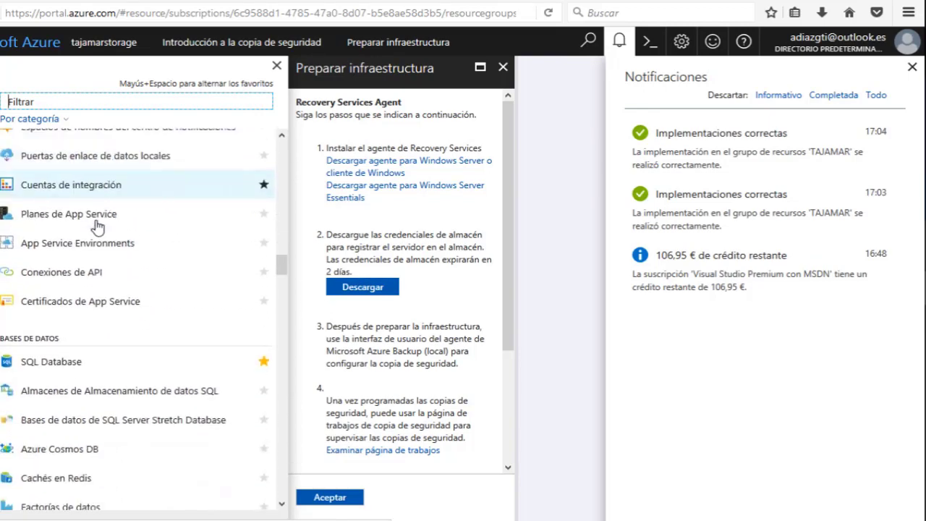
scroll(43, 289, down, 8)
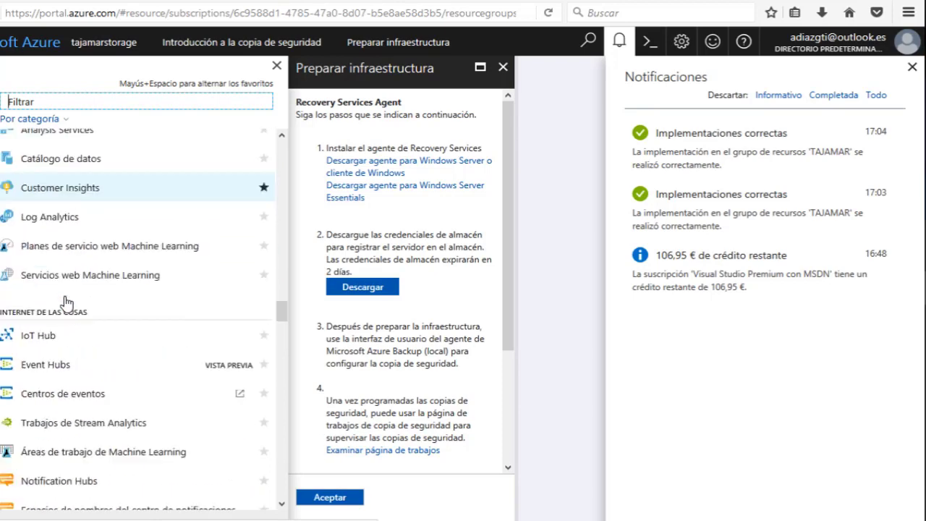
Open VM-Tajamar's overview, showing it Running in Norte de Europa at Standard D2 v2.
click(46, 259)
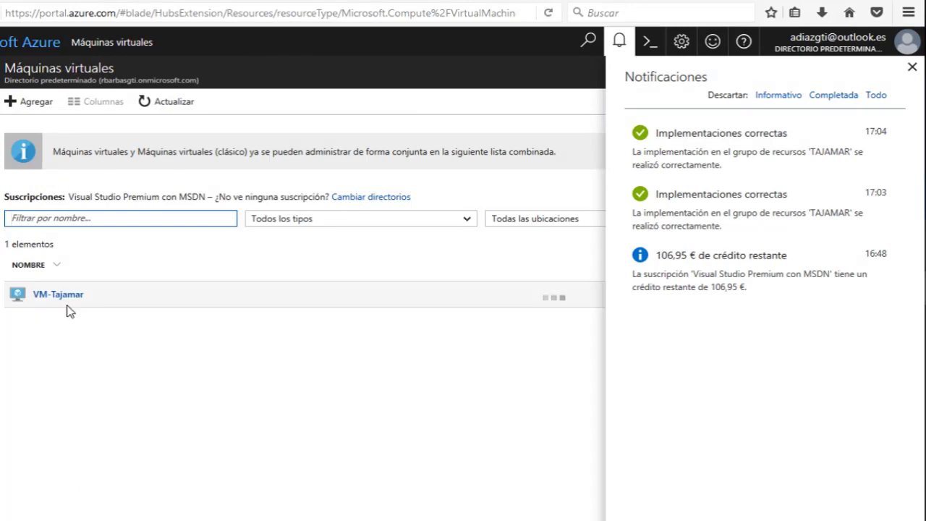
click(66, 298)
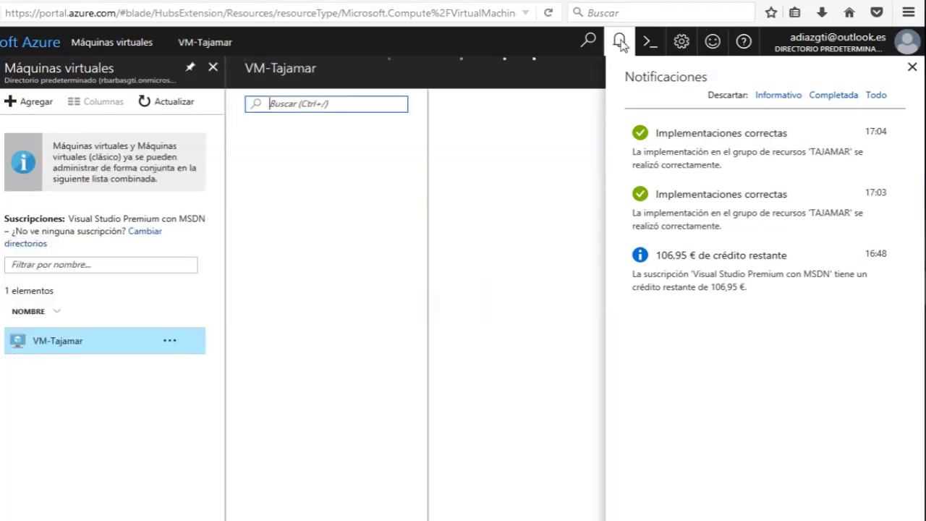
click(465, 176)
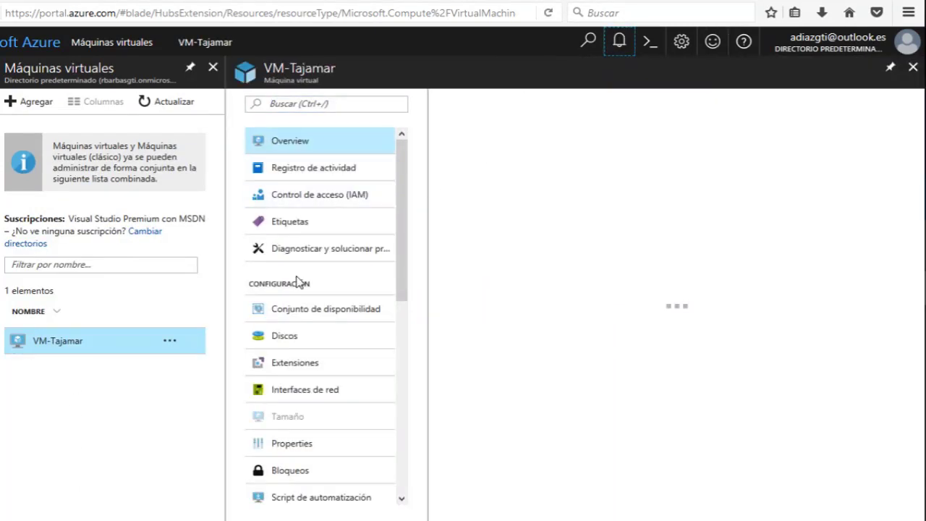
scroll(299, 279, down, 5)
scroll(350, 288, down, 3)
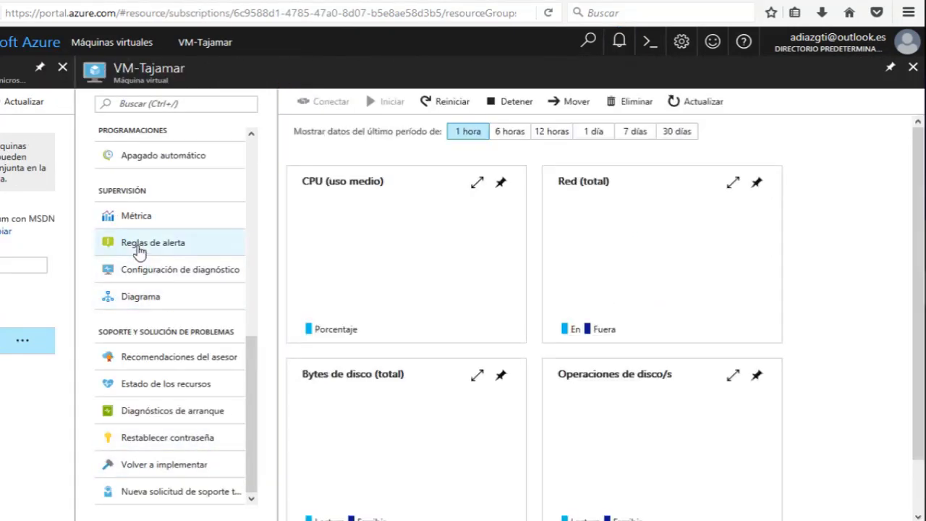
scroll(246, 358, up, 2)
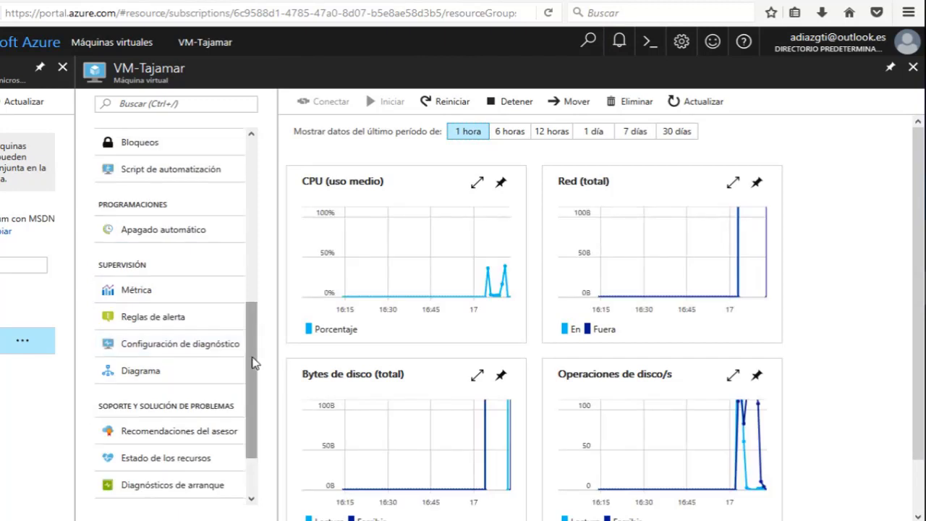
drag(248, 359, 268, 166)
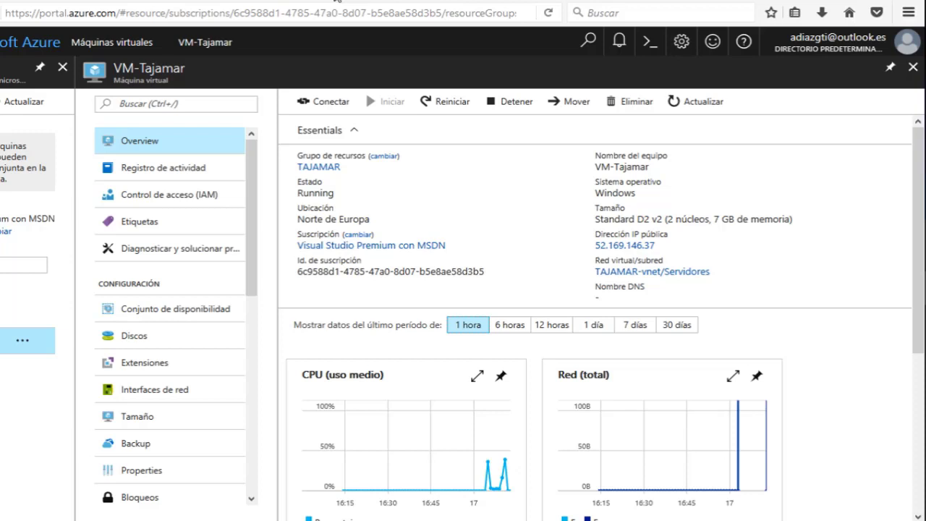
Close the VM-Tajamar and Máquinas virtuales blades and return to the server registration wizard.
click(910, 69)
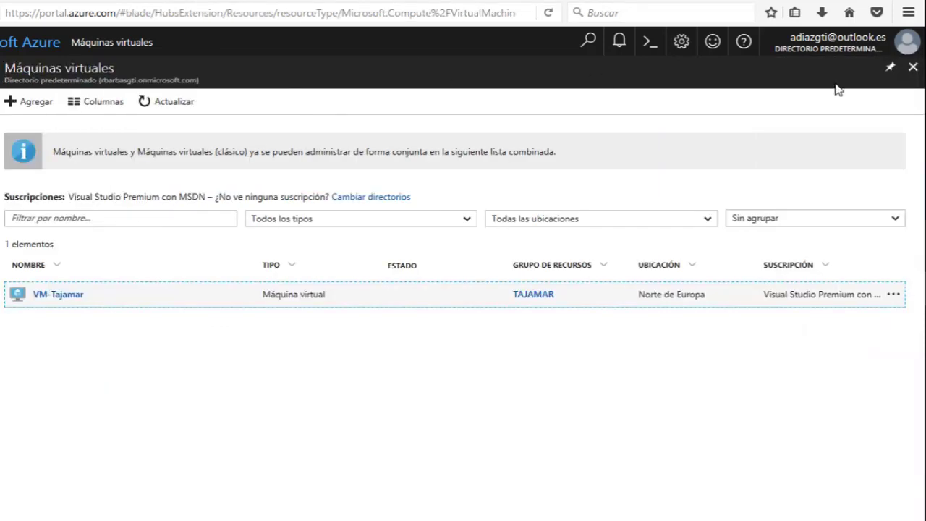
click(913, 66)
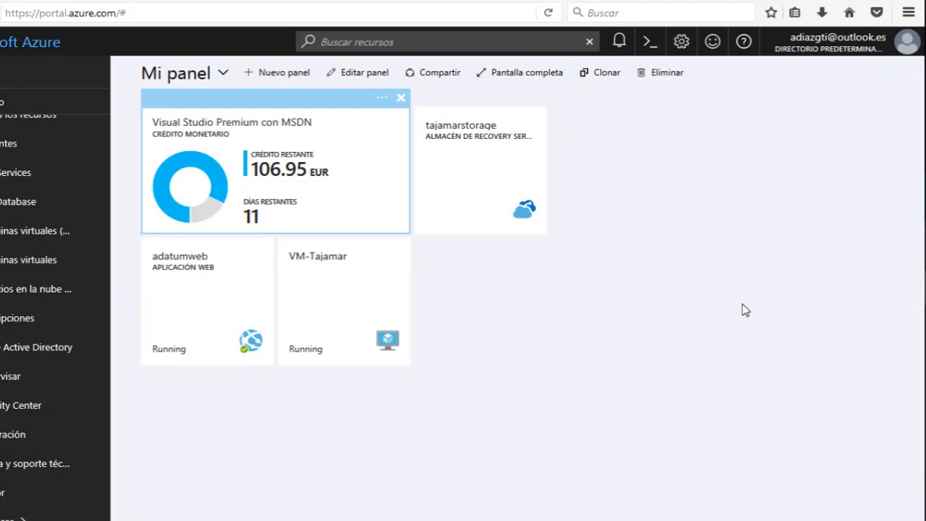
key(alt+Tab)
key(alt+Tab)
key(alt+Tab)
key(alt+Tab)
key(alt+Tab)
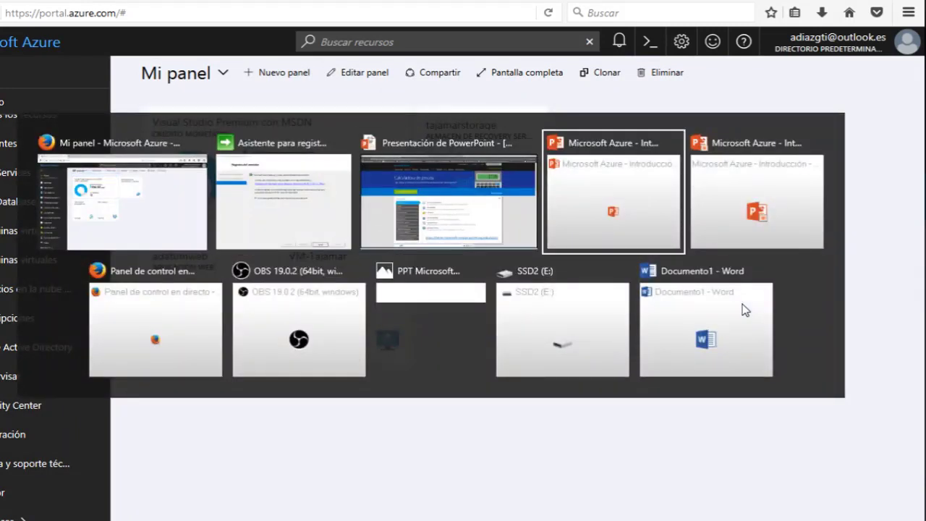
key(alt+Tab)
key(alt+Tab)
key(alt+Tab)
key(alt+Tab)
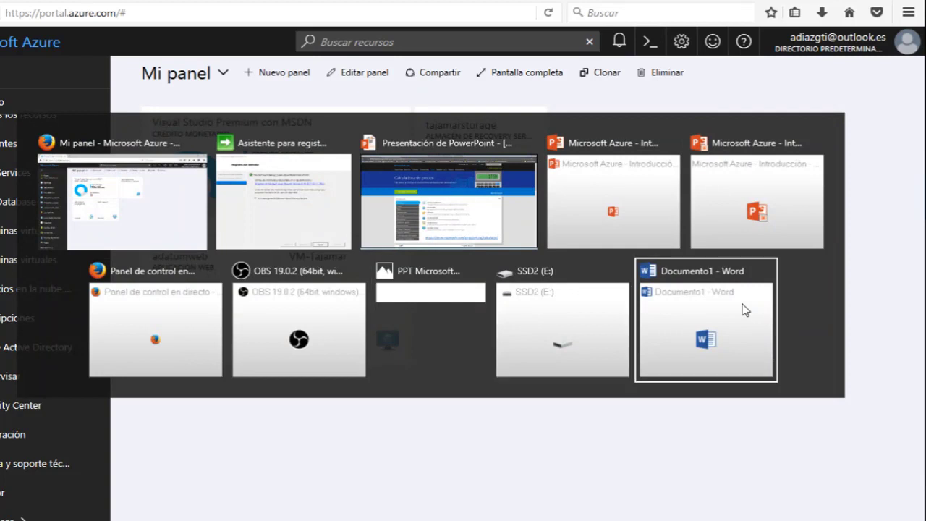
key(alt+Tab)
key(alt+Tab)
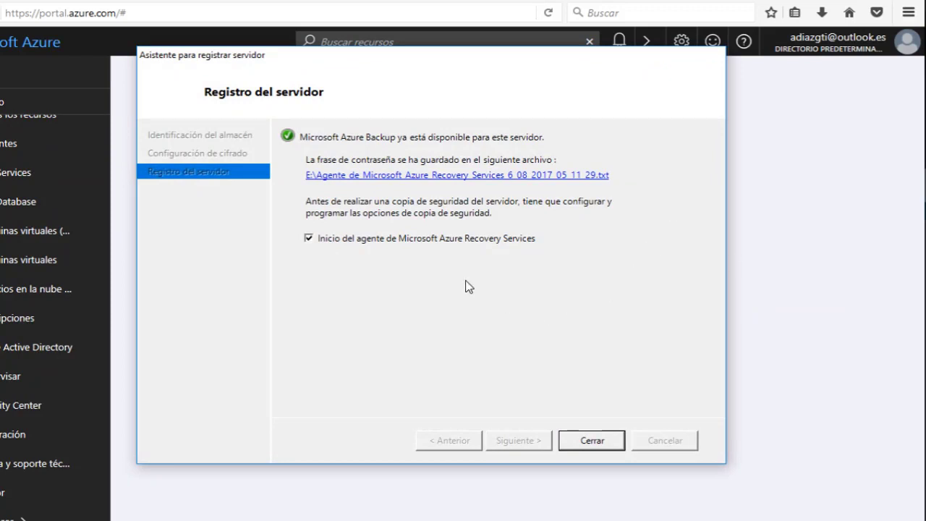
Close the finished registration wizard and start the Programar copia de seguridad wizard.
click(590, 441)
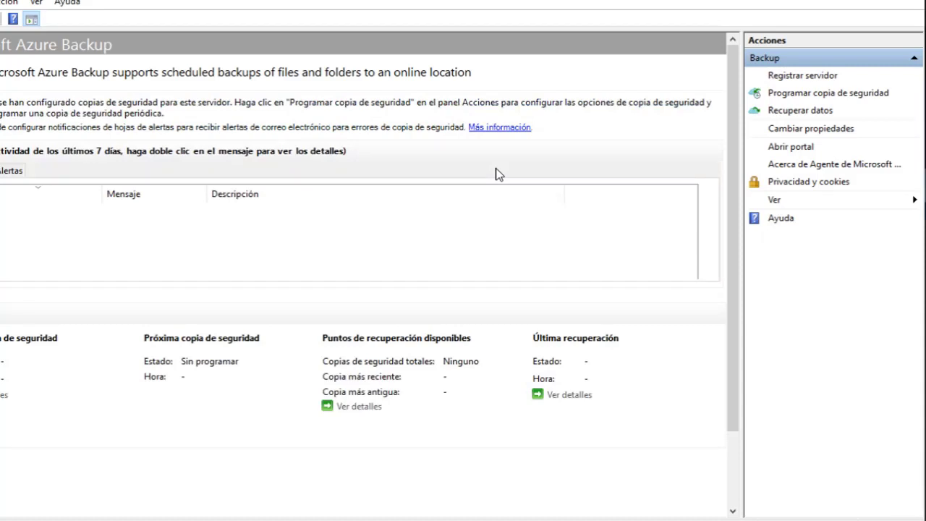
click(786, 96)
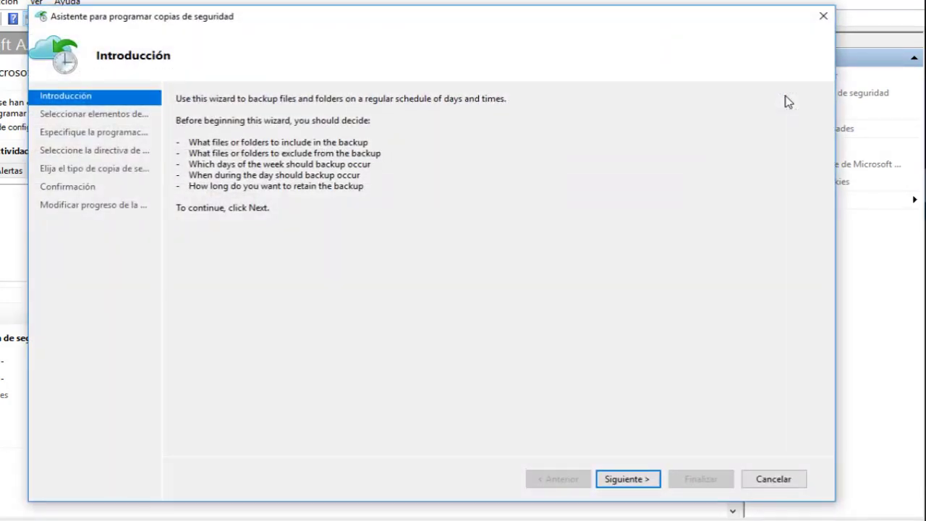
Tick the C:\Users\Administrador folder as a backup item, then return to the portal.
click(642, 483)
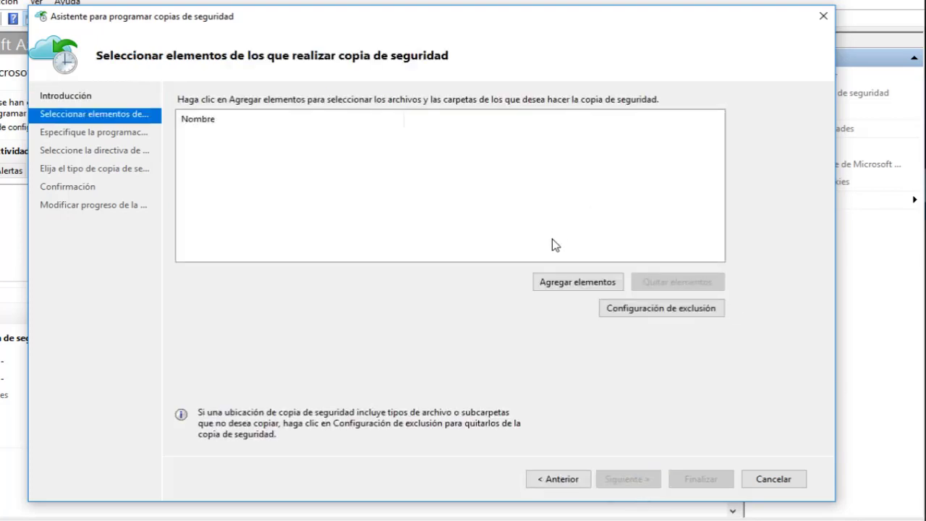
click(581, 281)
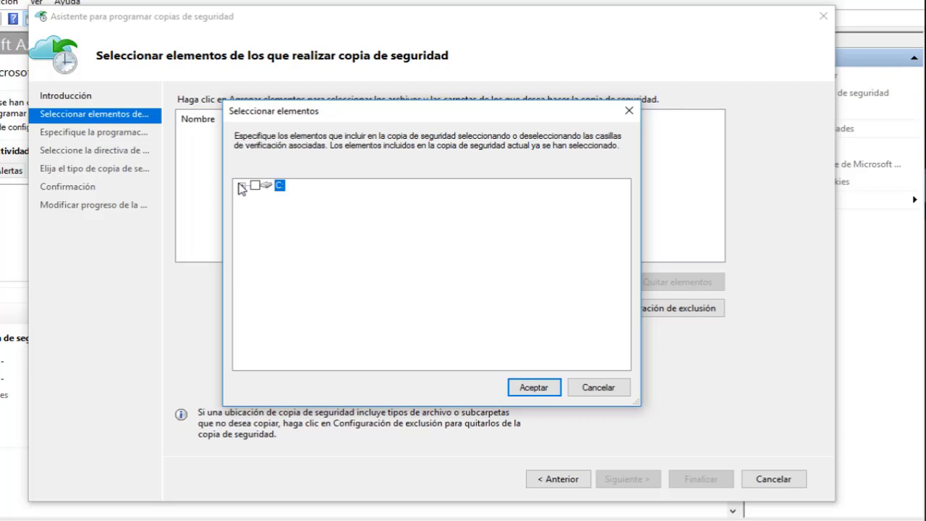
click(241, 185)
scroll(293, 228, down, 2)
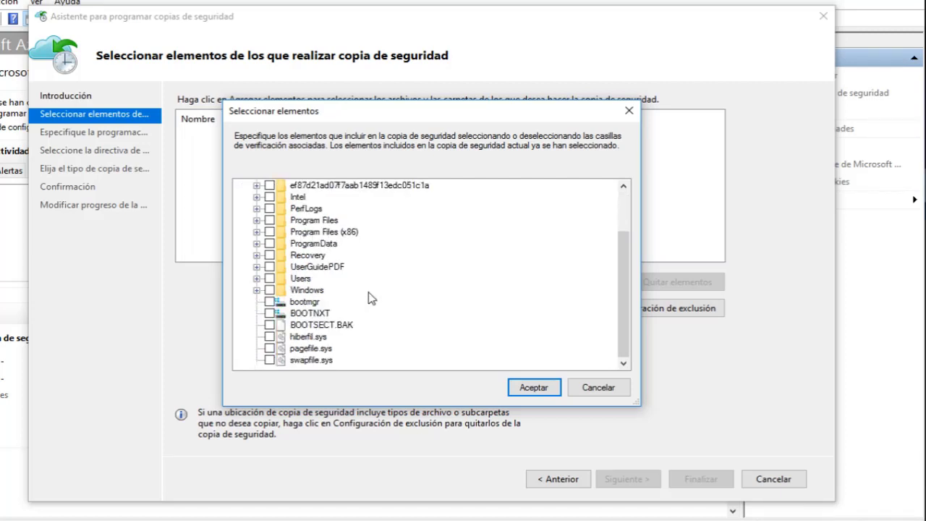
scroll(311, 311, up, 1)
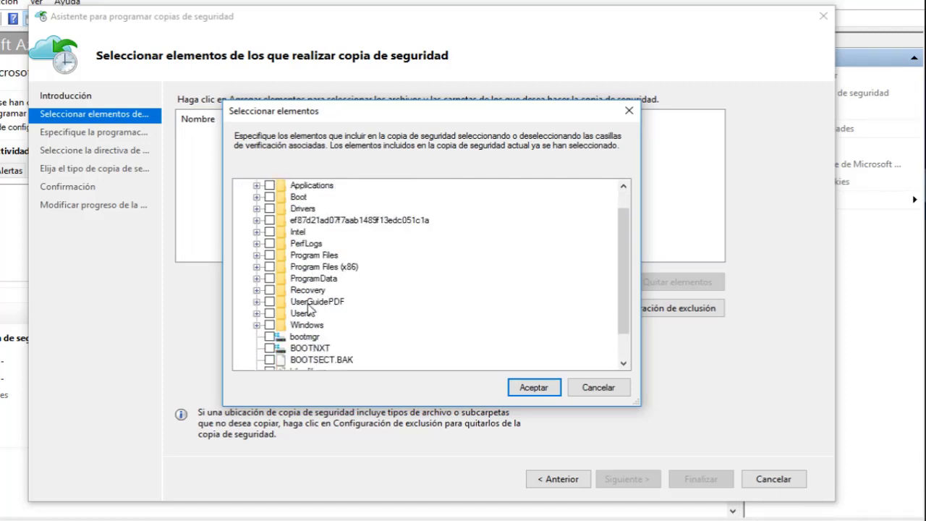
click(257, 313)
scroll(302, 303, down, 2)
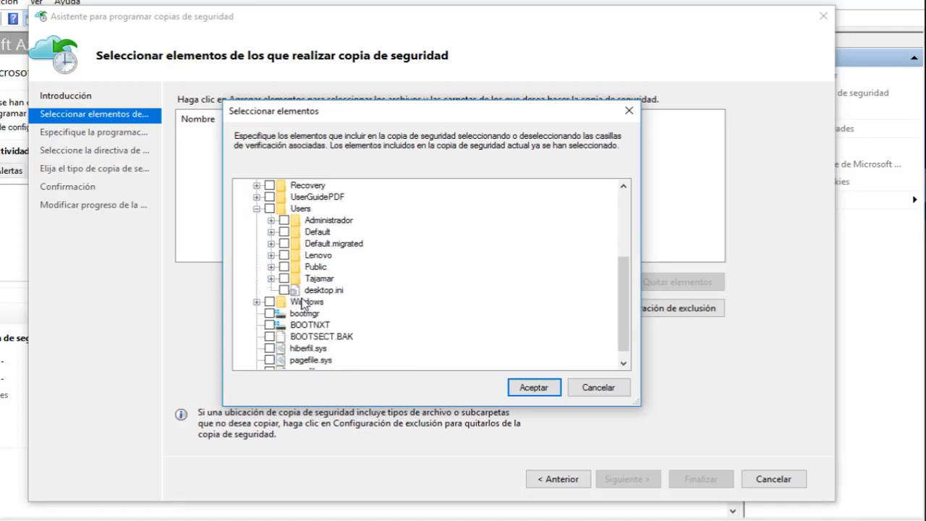
click(322, 221)
scroll(322, 221, up, 1)
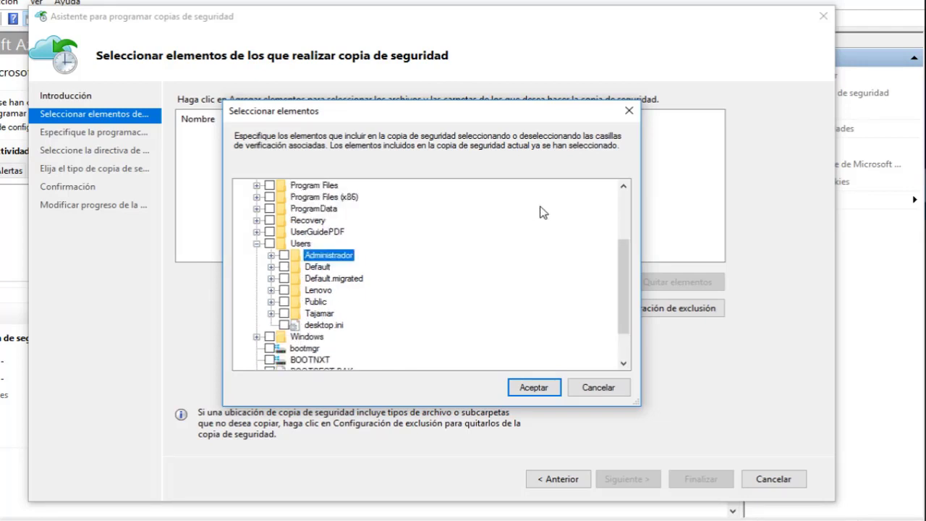
click(285, 255)
click(608, 395)
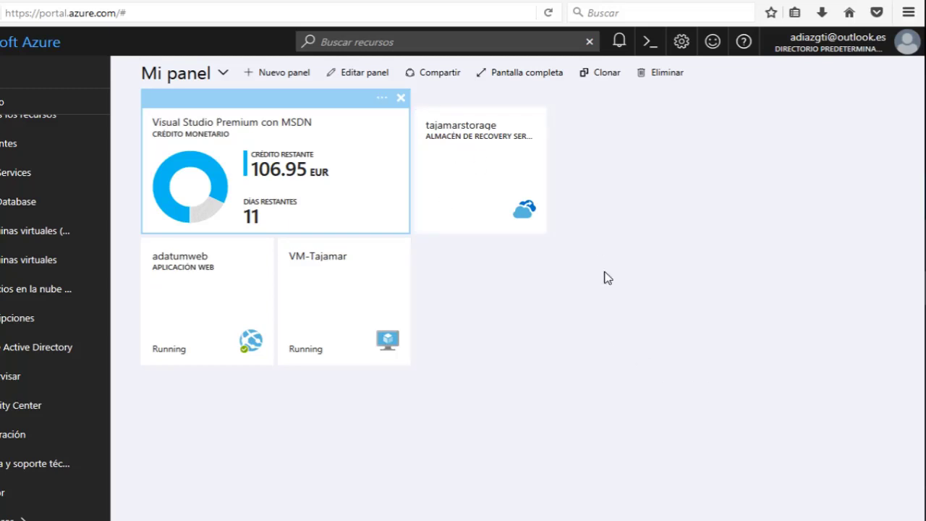
Open the tajamarstorage Recovery Services vault from the dashboard.
click(182, 282)
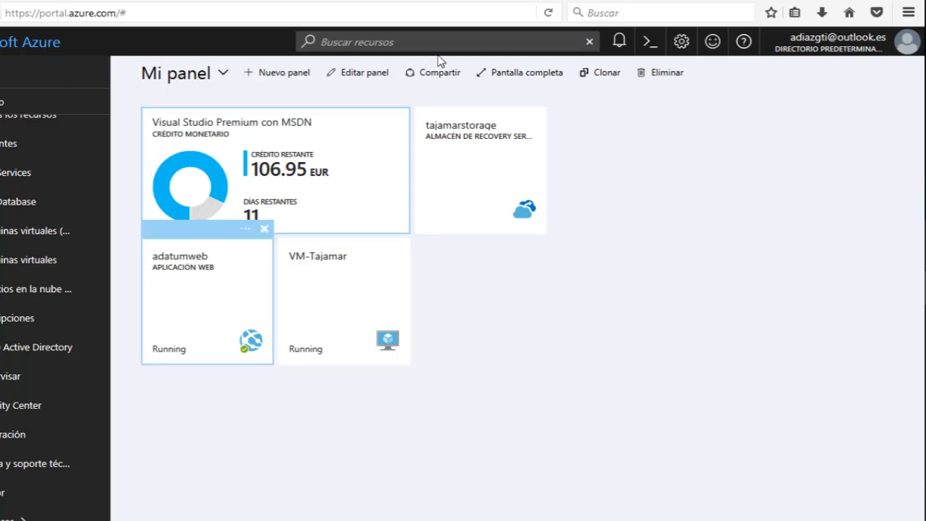
mouse_move(442, 147)
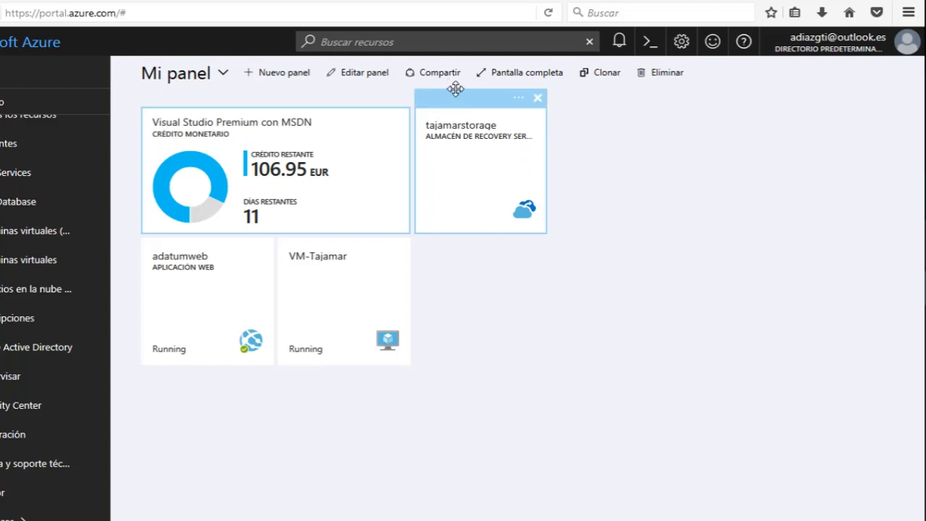
click(468, 177)
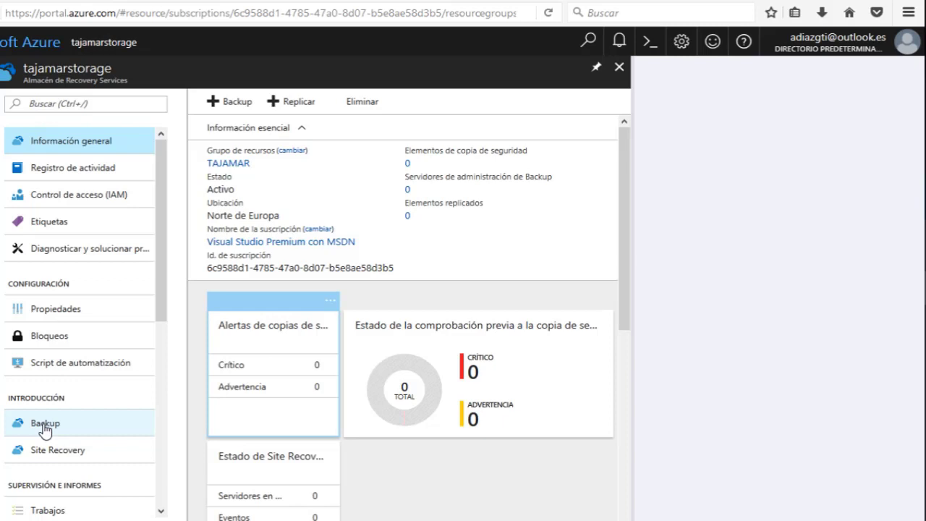
Set the vault's backup goal to Local workload with Archivos y carpetas, and confirm.
click(45, 427)
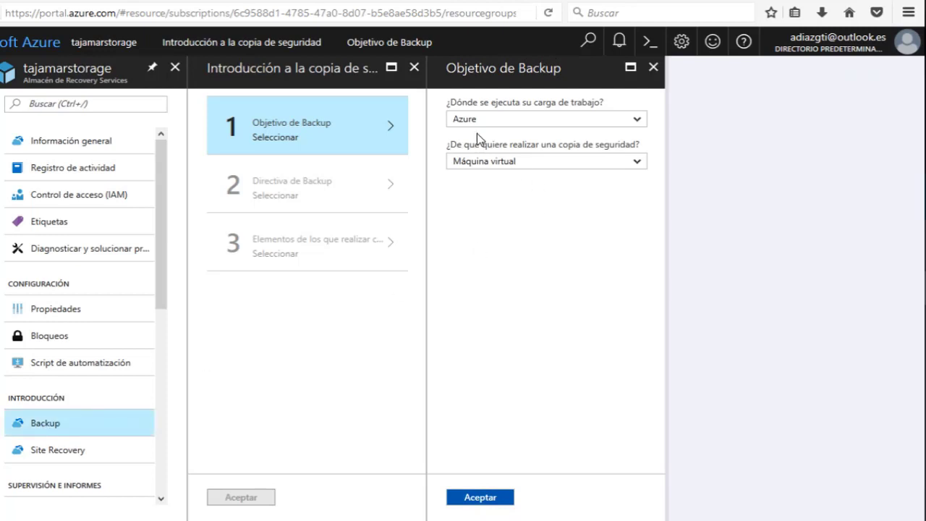
click(472, 123)
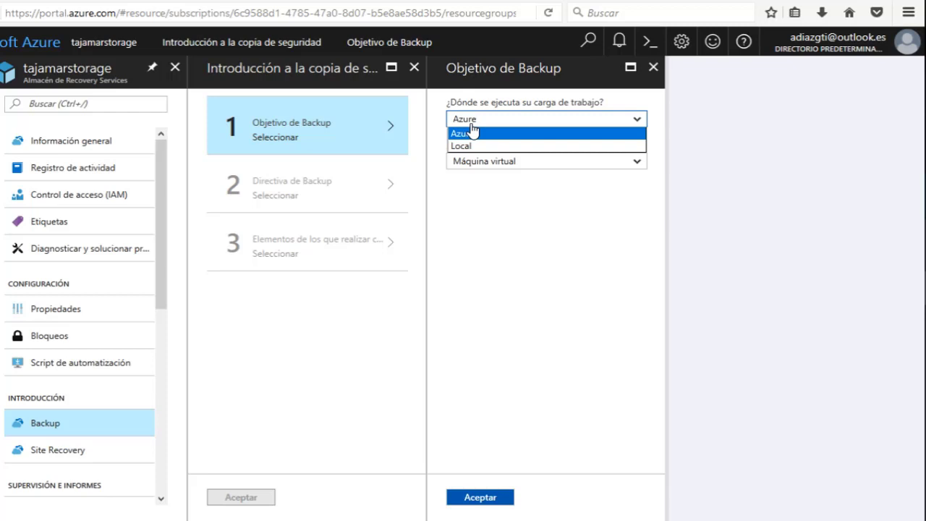
click(472, 132)
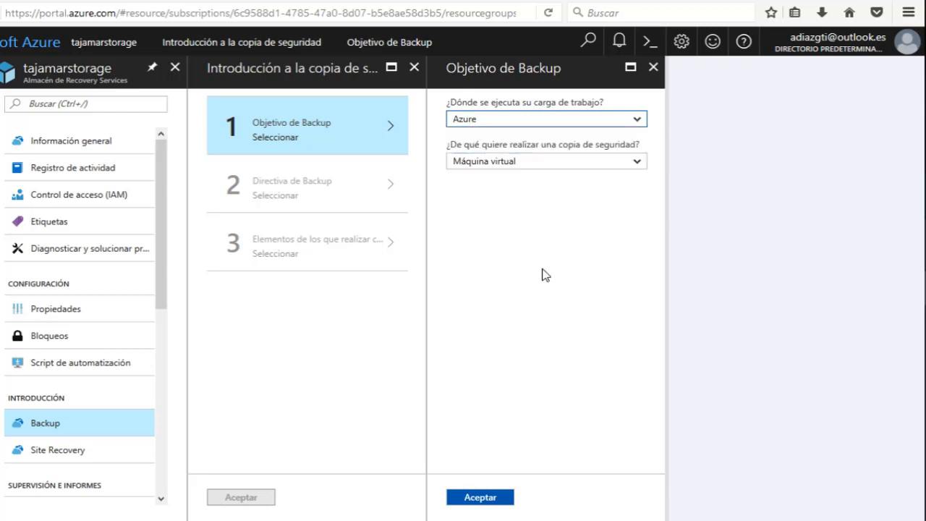
click(489, 123)
click(483, 146)
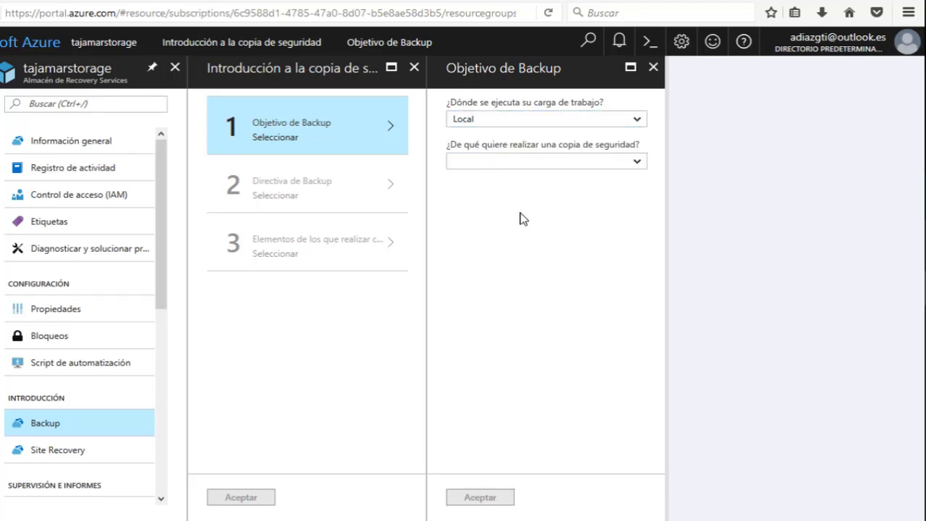
click(499, 168)
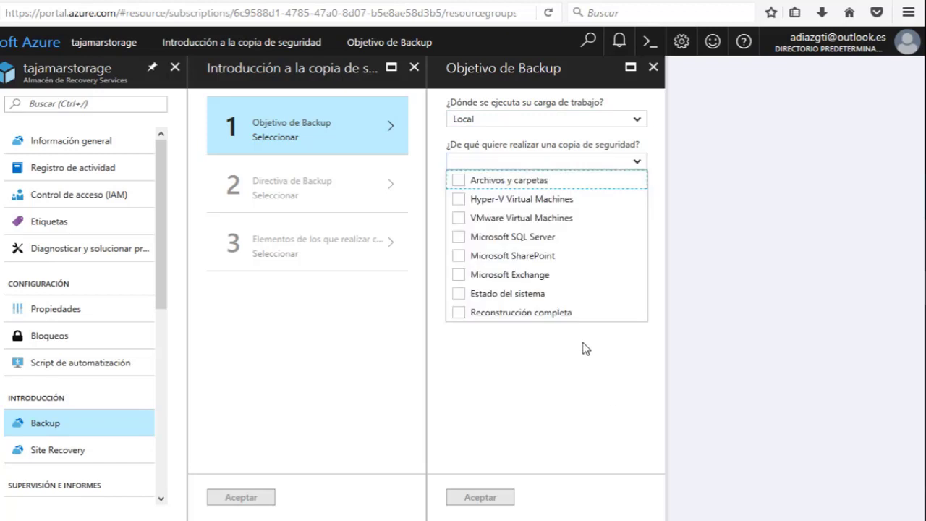
click(456, 181)
click(494, 498)
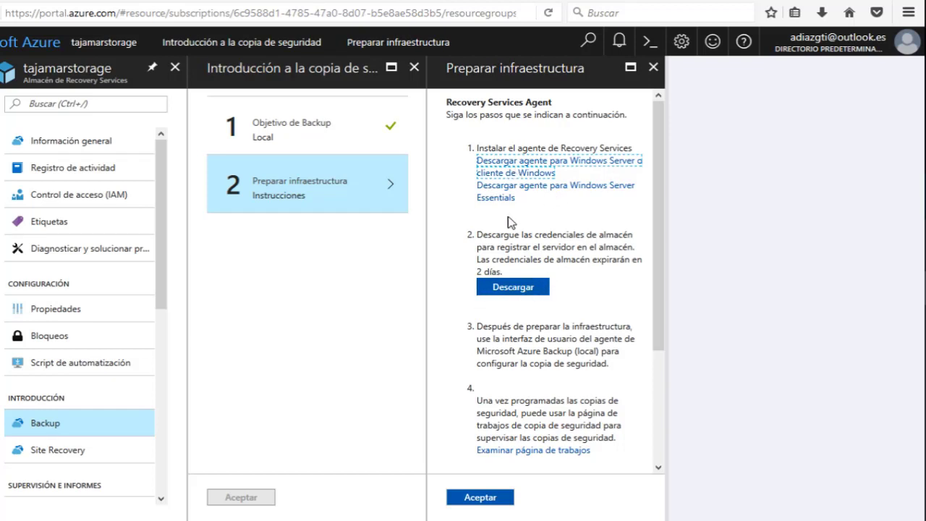
Return to the Azure Backup scheduling wizard and open its Agregar elementos chooser.
key(alt+Tab)
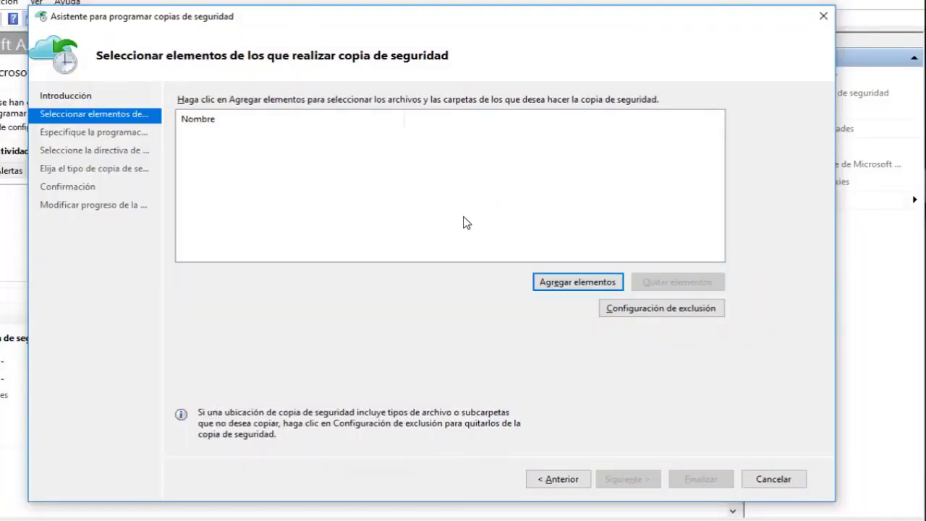
click(455, 4)
drag(548, 12, 761, 418)
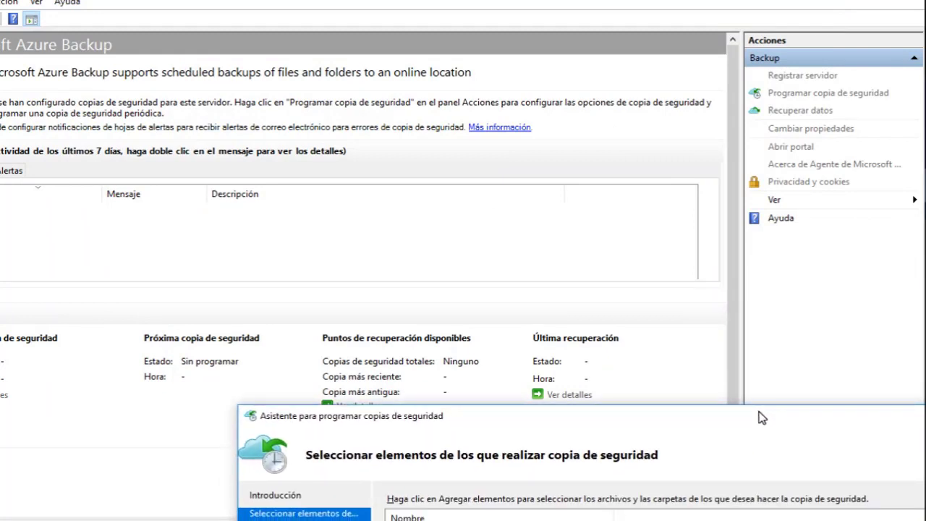
drag(762, 418, 563, 26)
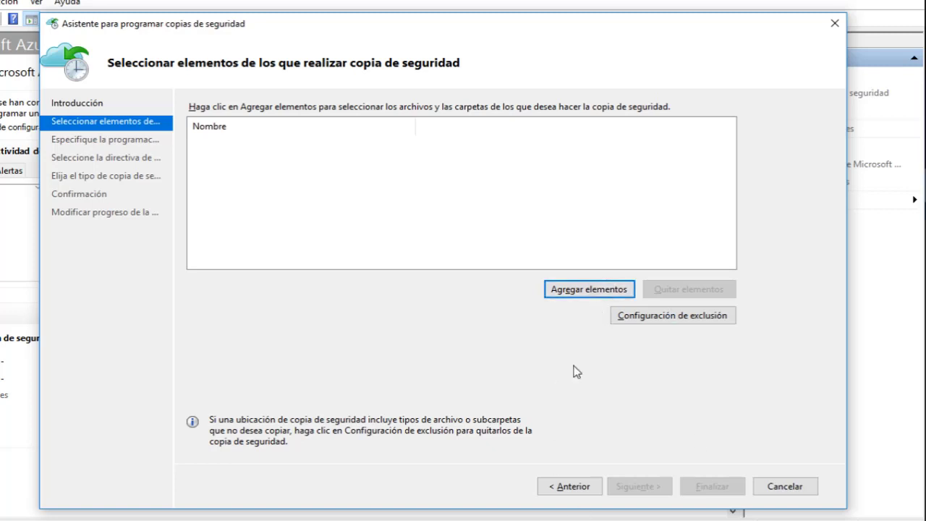
click(603, 290)
Close the item chooser and scheduling wizard, and minimize the Azure Backup console.
click(638, 119)
click(834, 23)
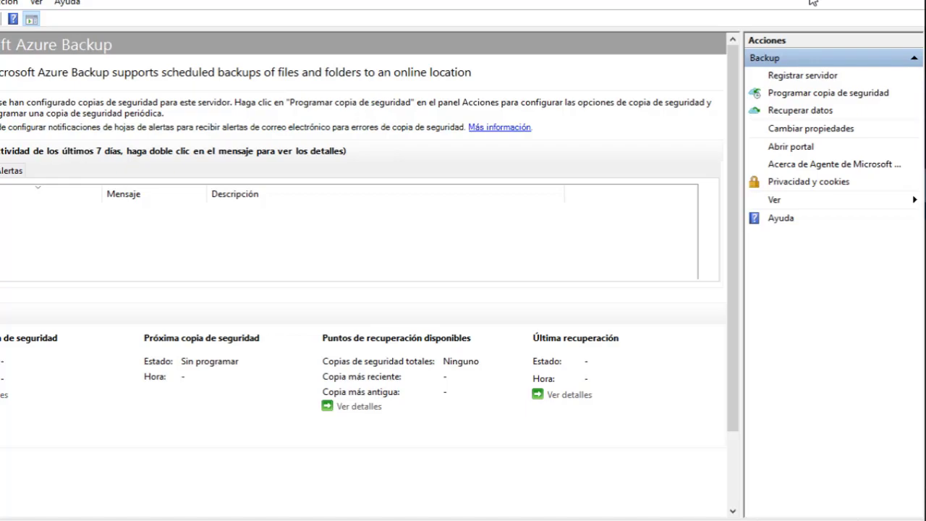
click(813, 2)
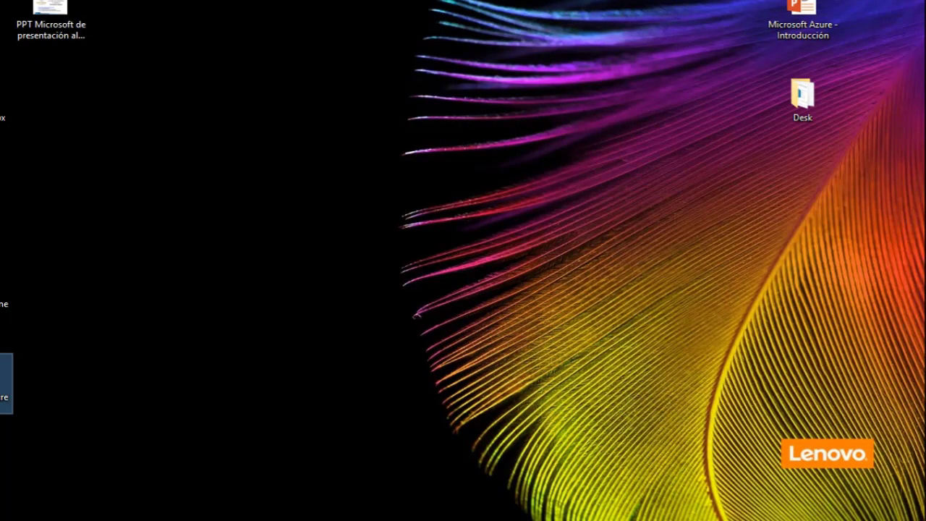
Reposition the Microsoft Azure Backup desktop shortcut and minimize the browser window.
drag(4, 384, 346, 109)
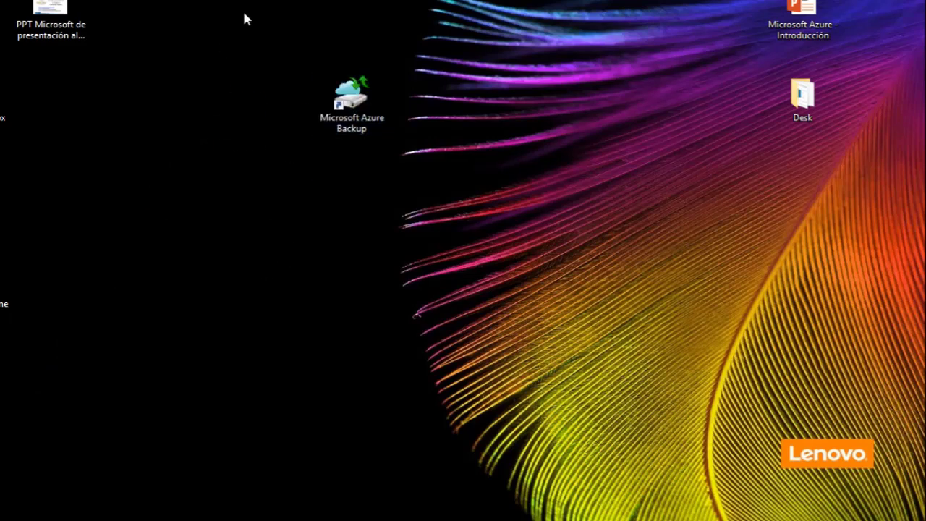
drag(242, 31, 434, 282)
click(397, 376)
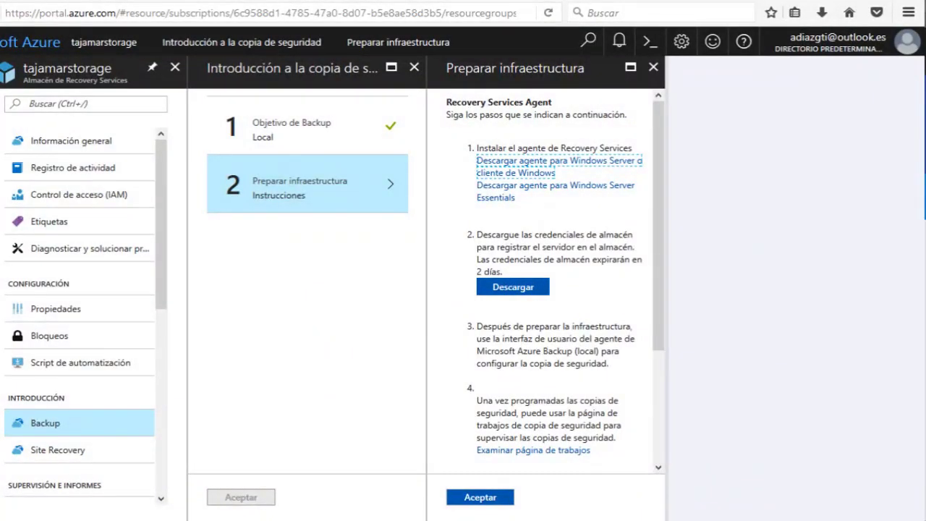
click(890, 1)
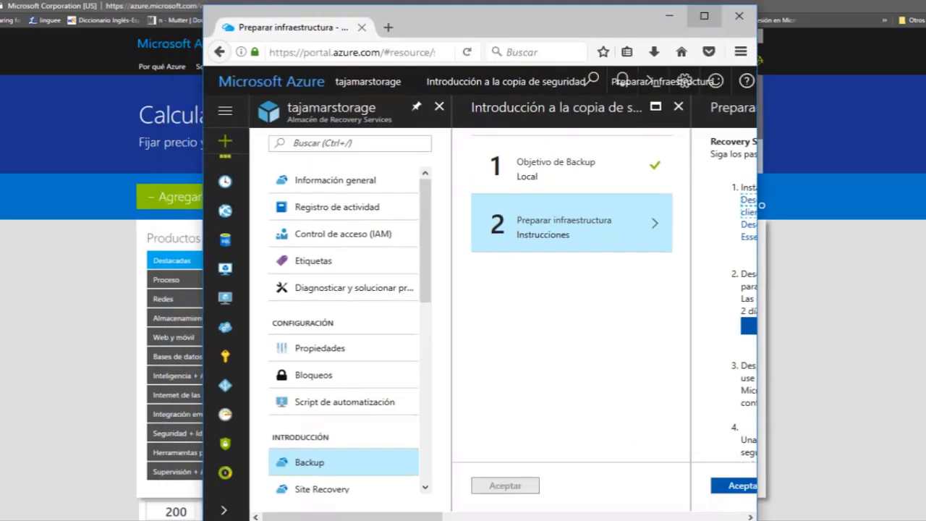
click(669, 15)
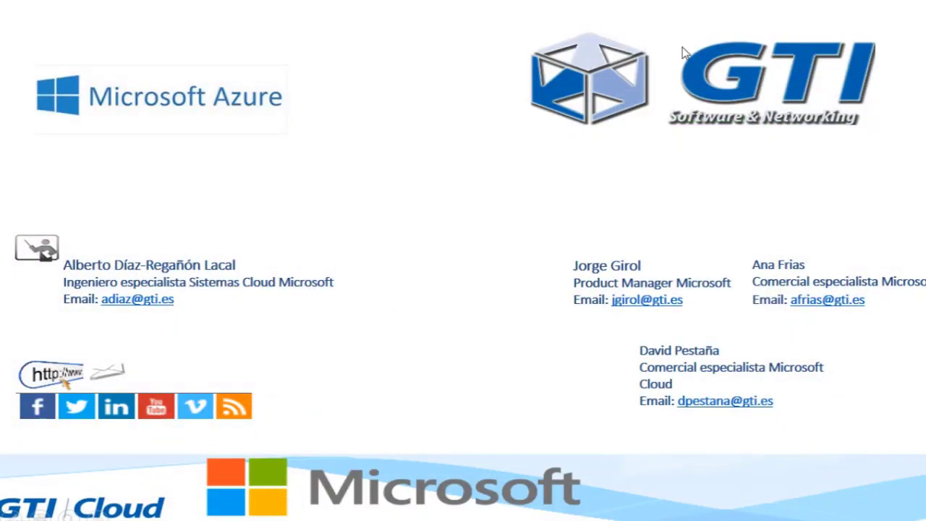
End the slideshow and relaunch Microsoft Azure Backup from its desktop shortcut.
click(681, 44)
click(680, 44)
double_click(337, 128)
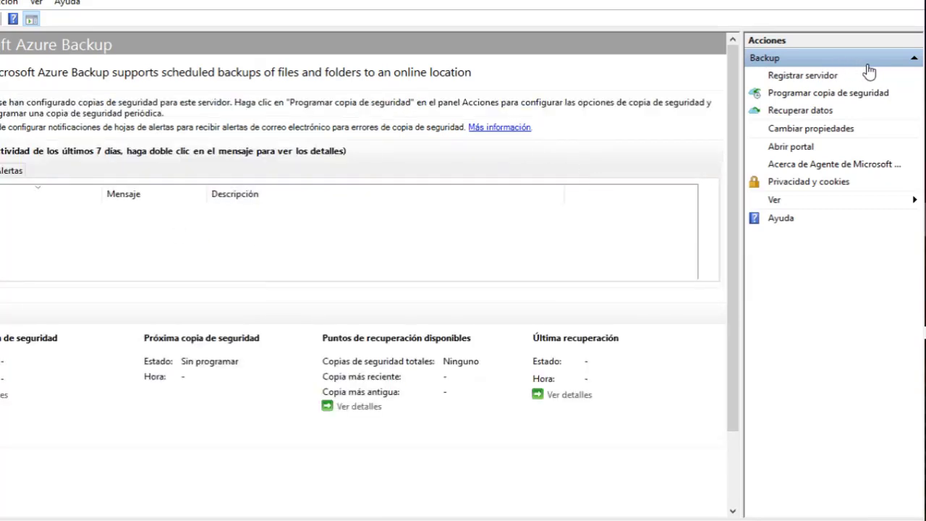
Restart Programar copia de seguridad, dismissing the proxy wizard, and advance to item selection.
click(800, 96)
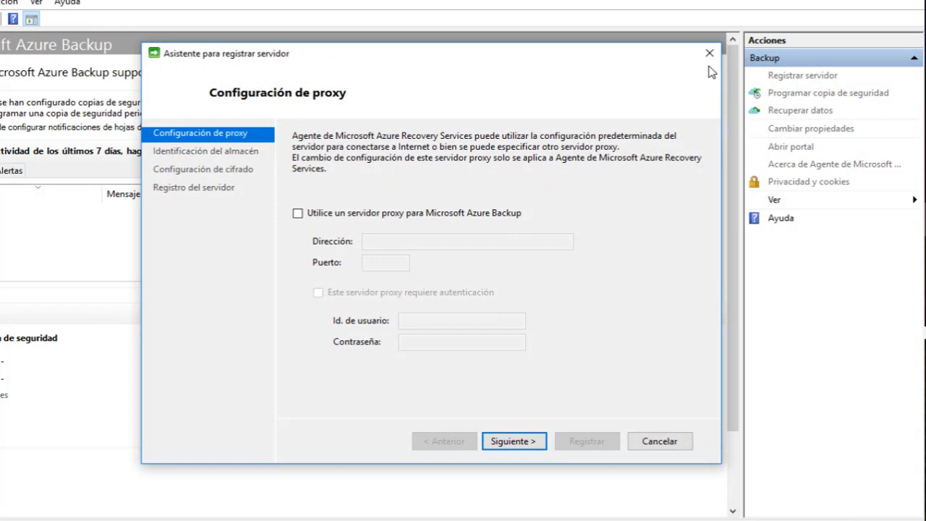
click(709, 54)
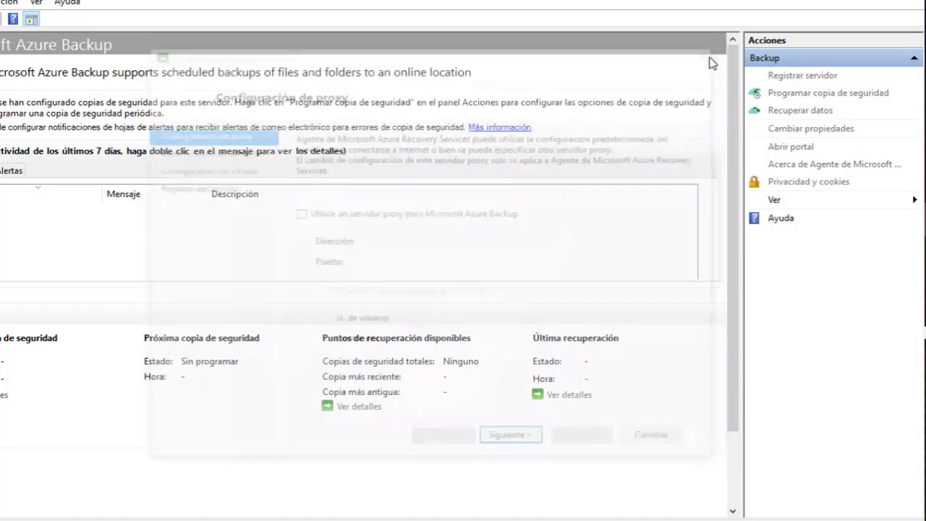
click(794, 99)
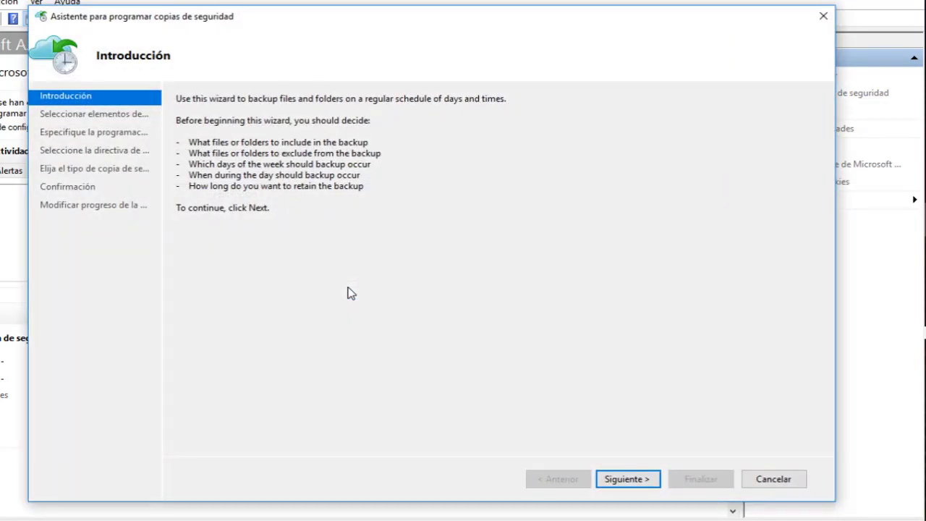
key(Return)
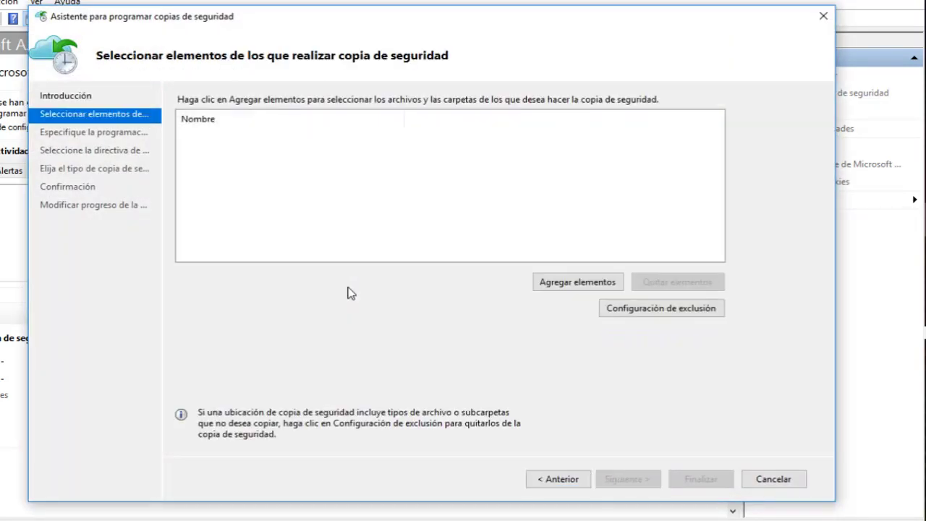
Open the backup item chooser and browse C: > Users > Administrador and its subfolders.
click(547, 284)
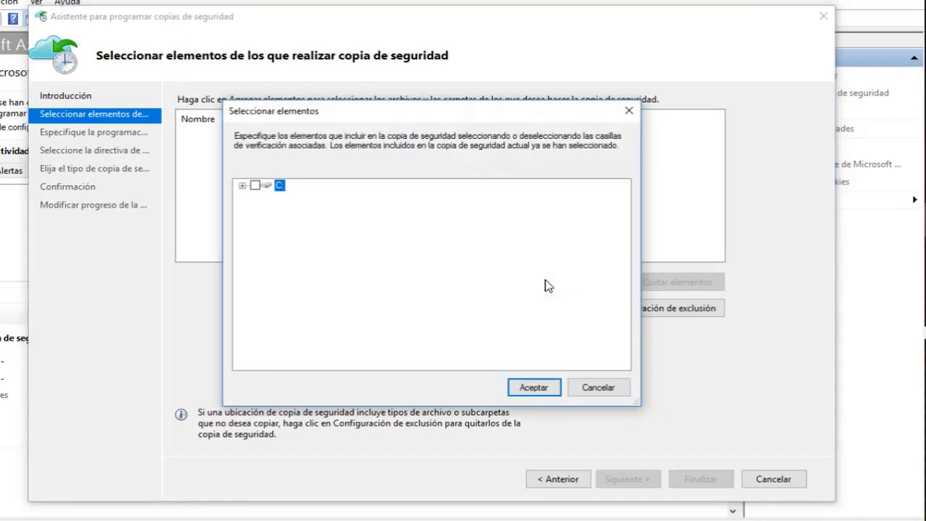
click(242, 185)
scroll(269, 268, down, 2)
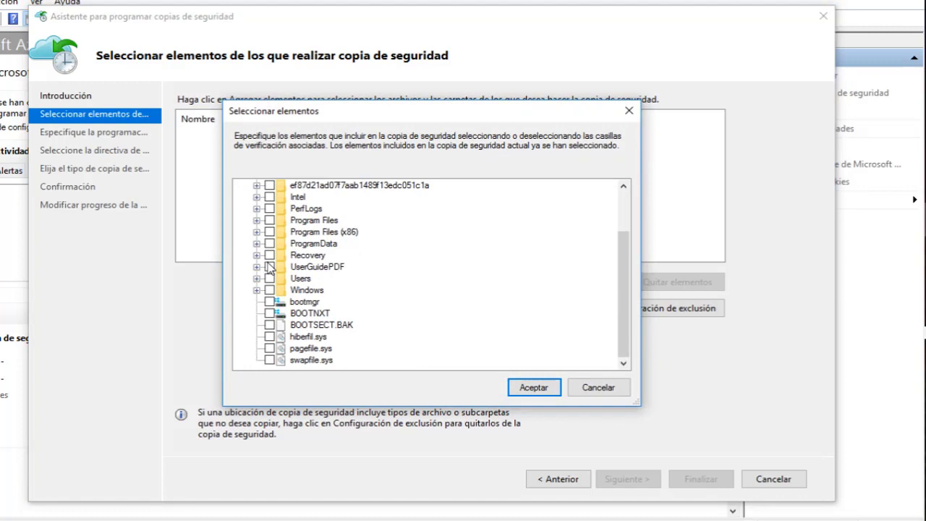
scroll(269, 268, up, 2)
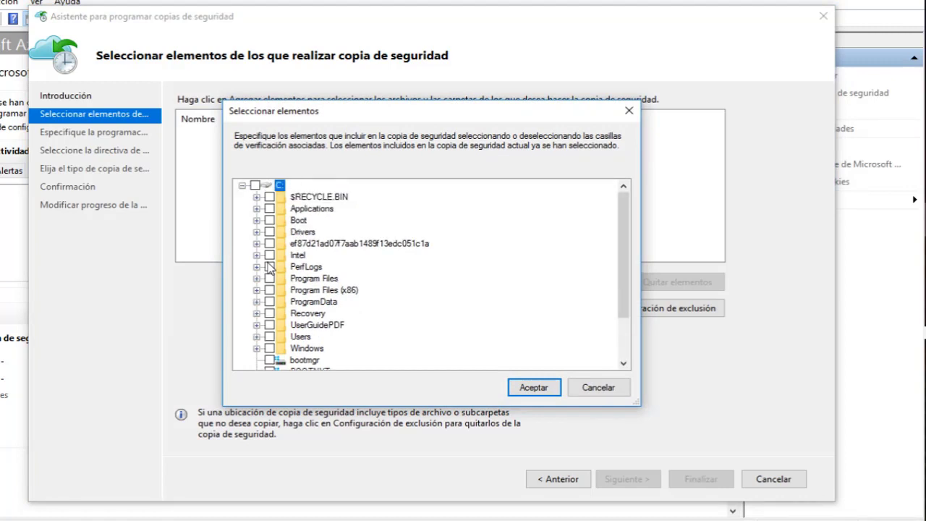
scroll(269, 268, down, 1)
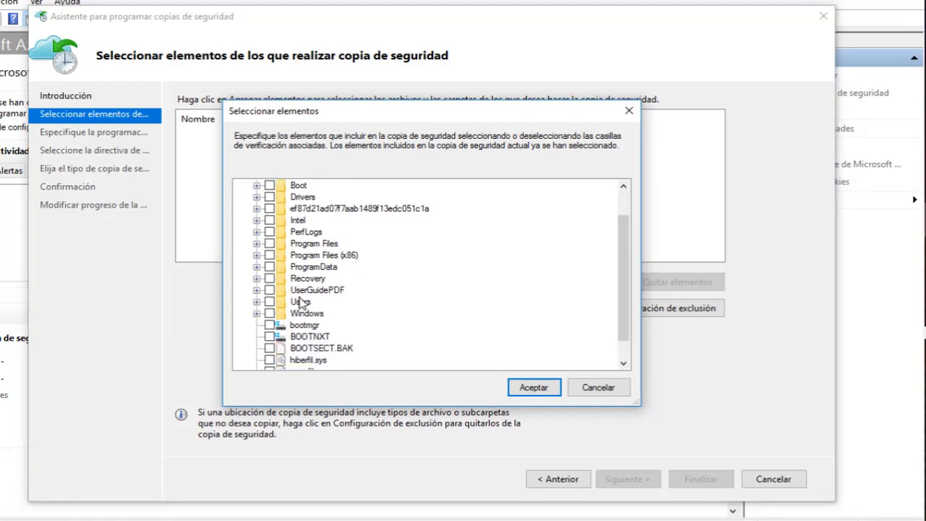
click(257, 303)
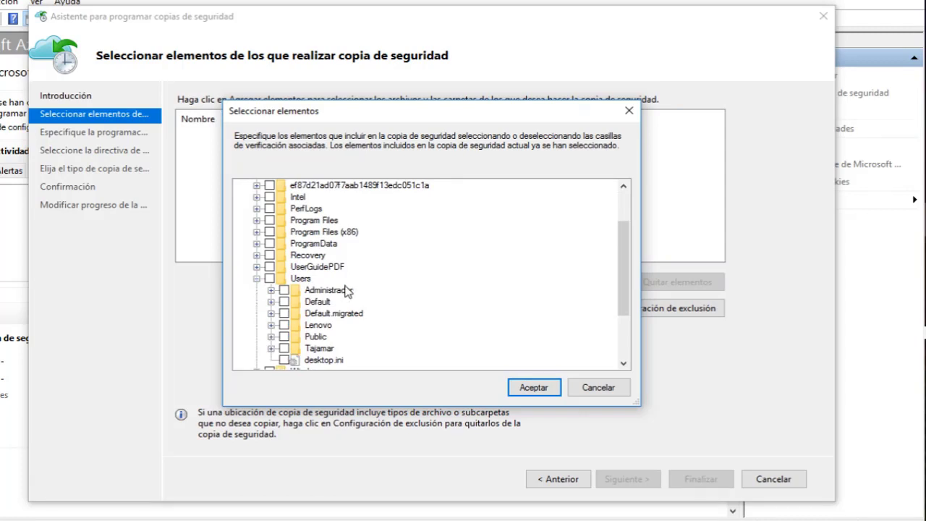
scroll(345, 291, down, 1)
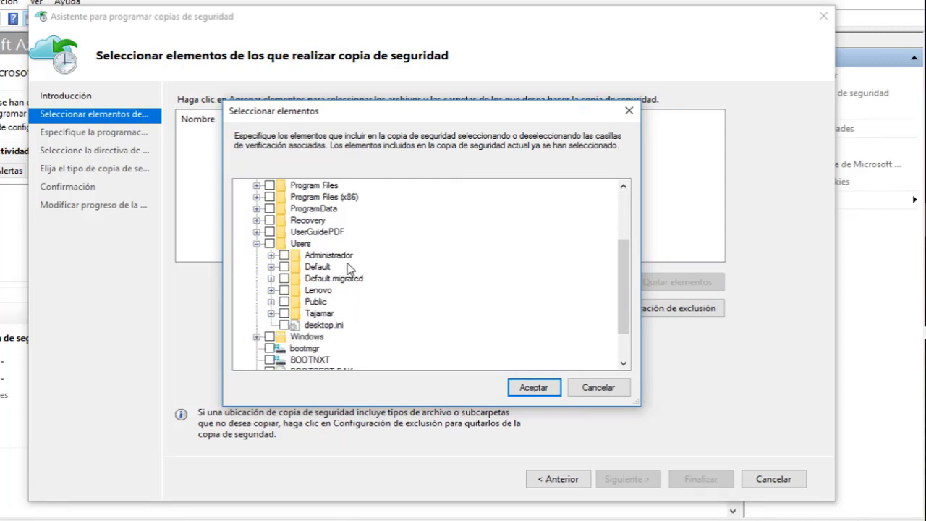
click(271, 255)
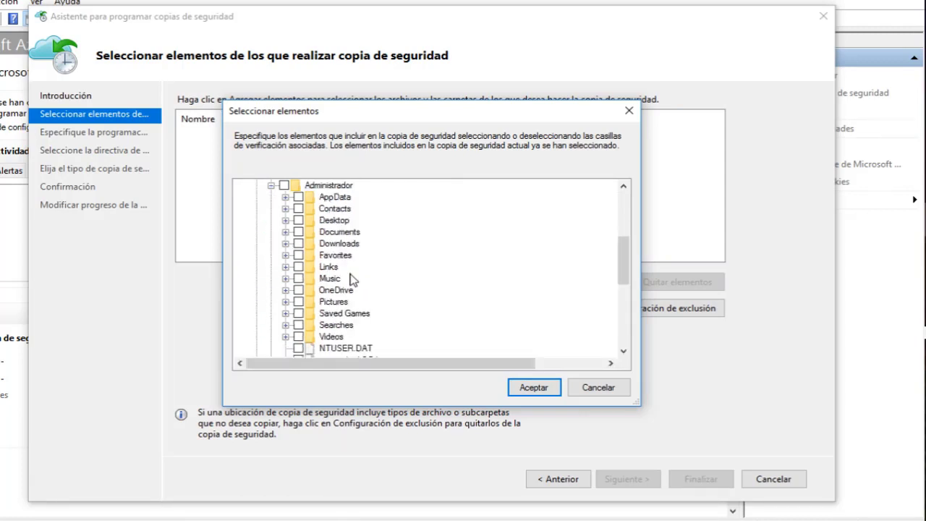
click(286, 220)
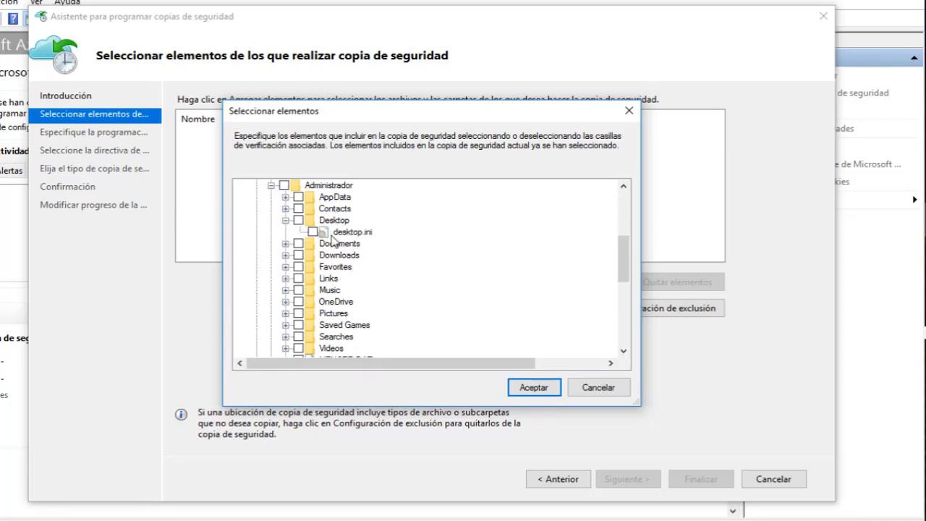
click(285, 220)
double_click(337, 243)
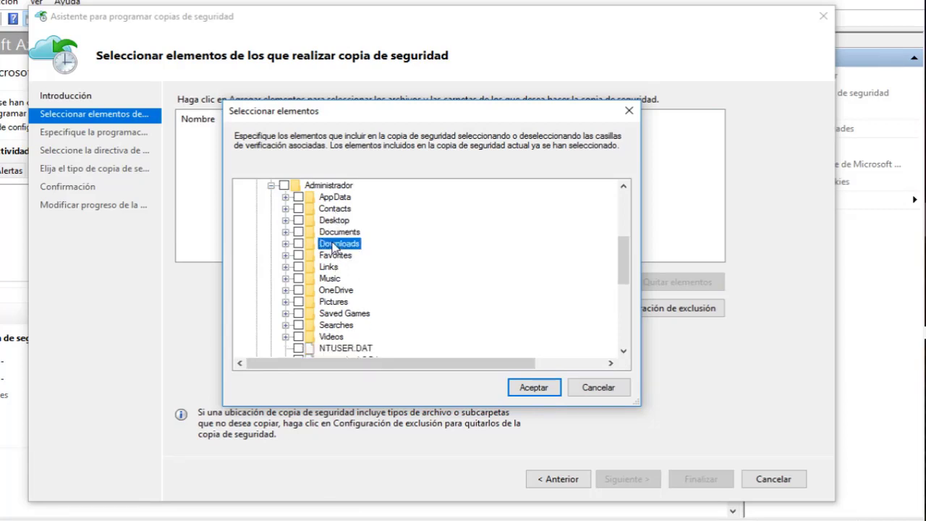
click(286, 244)
scroll(287, 249, down, 3)
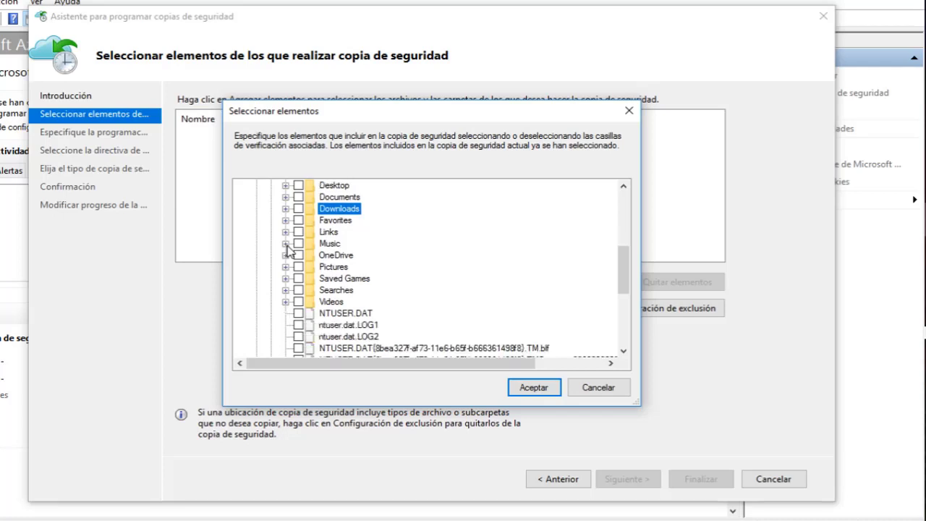
scroll(287, 250, up, 6)
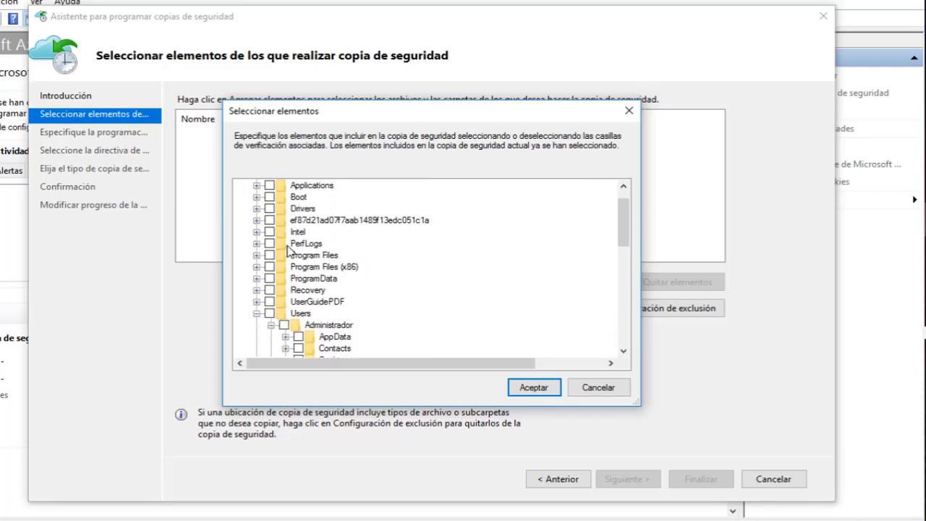
Select only the Administrador folder, leaving Users unchecked, and confirm it as the backup item.
click(258, 313)
scroll(256, 304, up, 1)
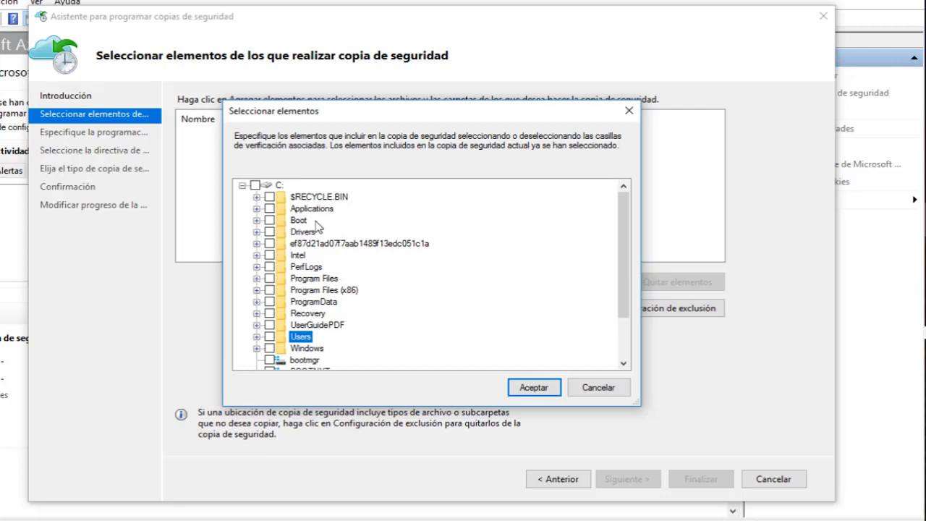
scroll(313, 238, down, 2)
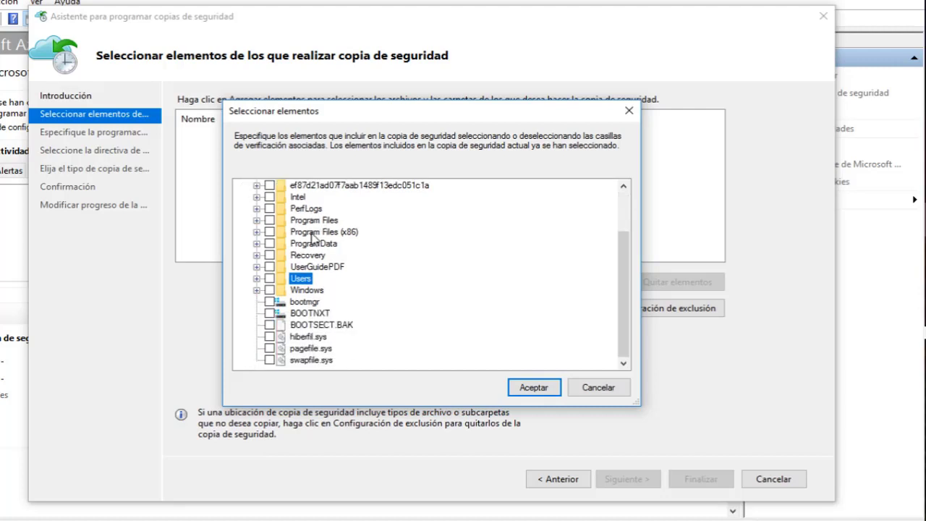
click(257, 279)
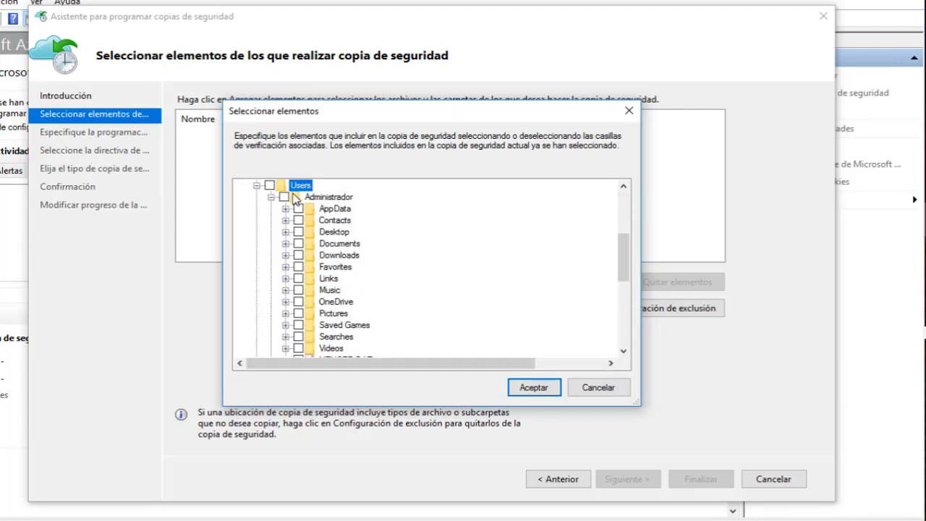
click(284, 196)
click(273, 187)
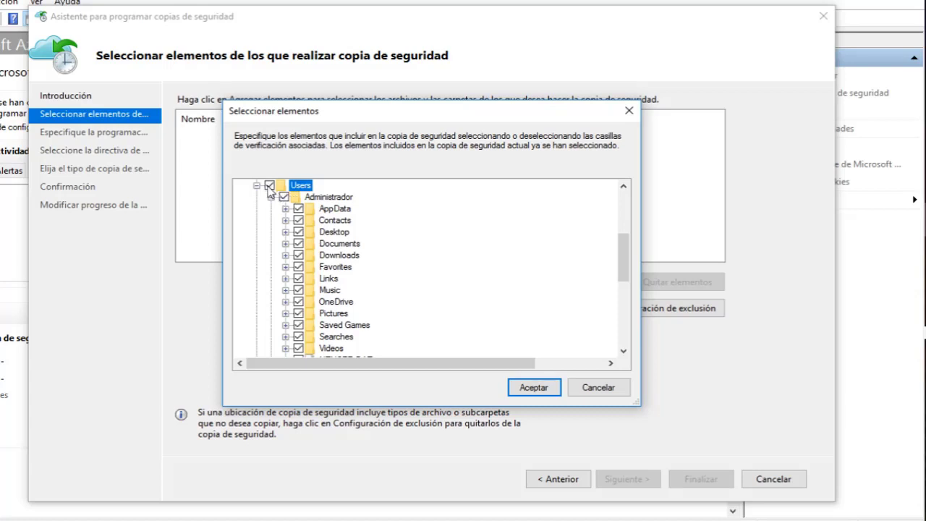
click(269, 186)
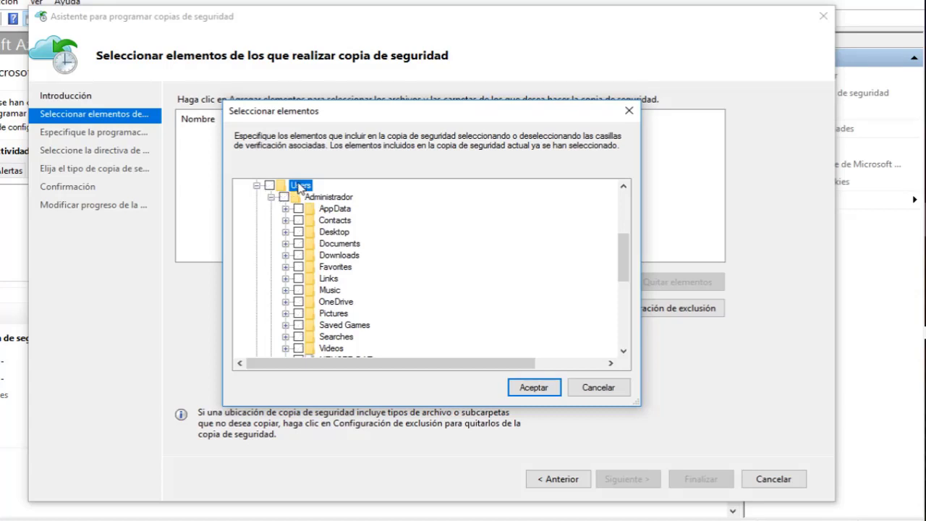
click(527, 387)
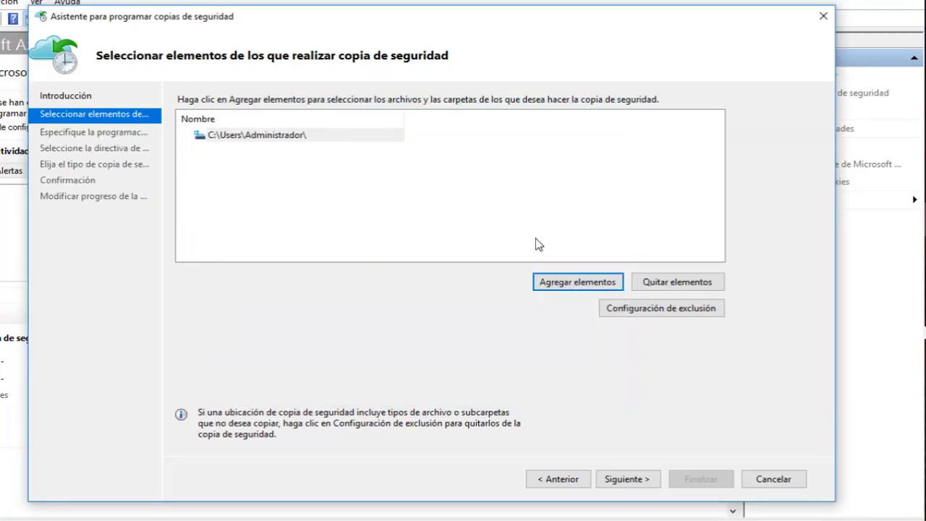
Schedule daily backups at 8:00 and 17:30, leaving the third time as Ninguno.
click(628, 475)
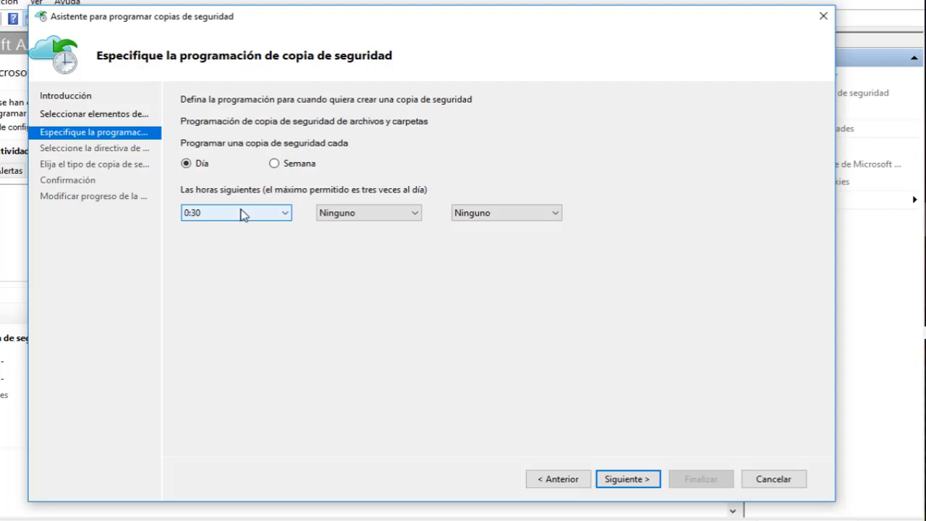
click(243, 213)
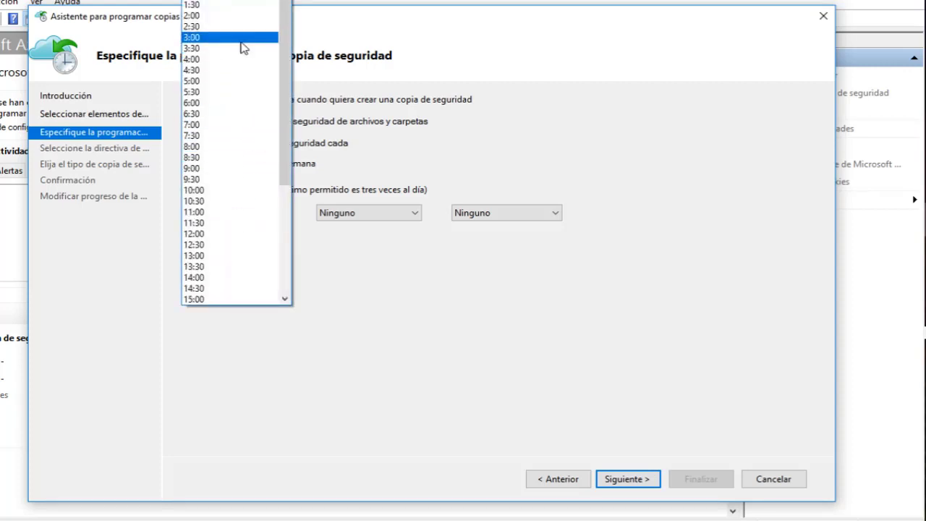
click(204, 147)
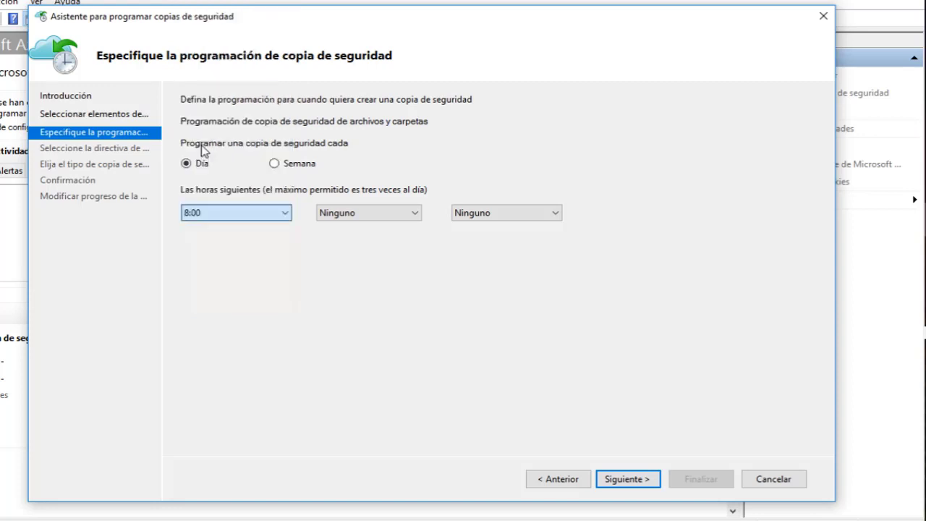
click(355, 218)
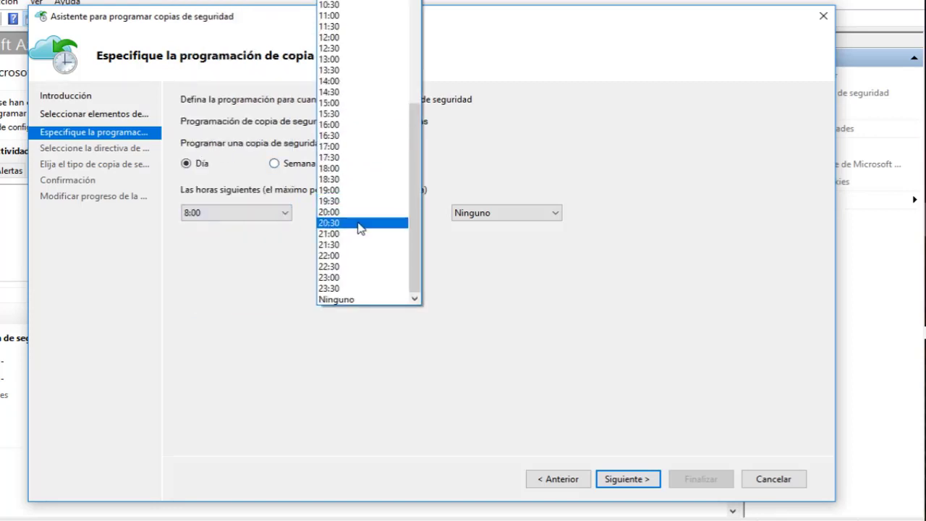
click(359, 157)
click(467, 213)
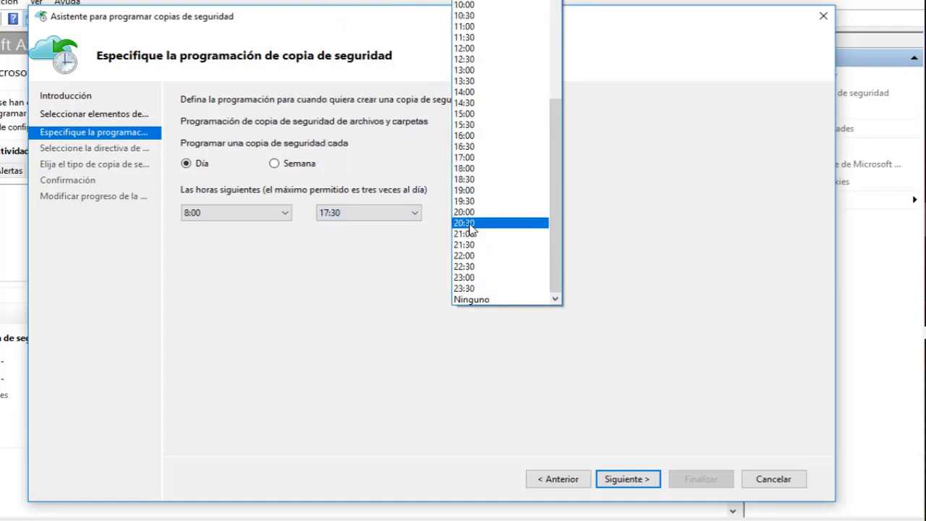
click(568, 239)
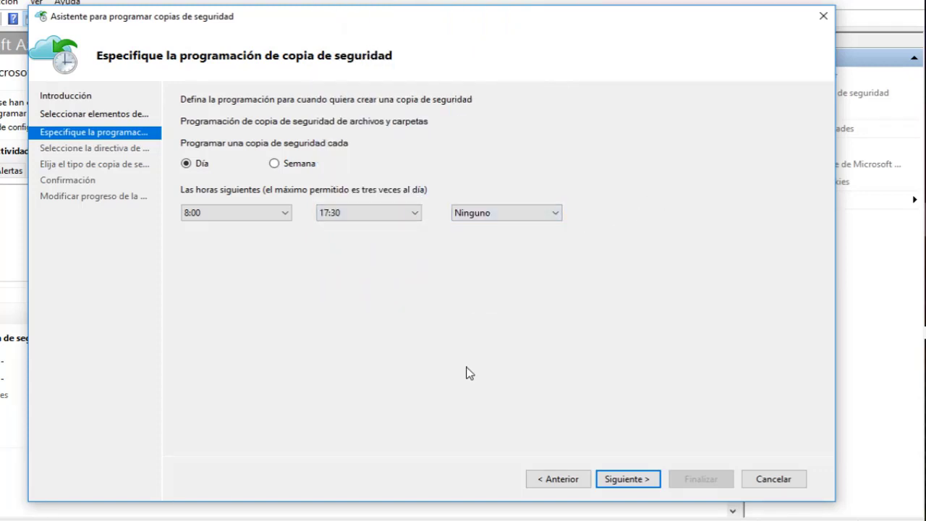
click(630, 479)
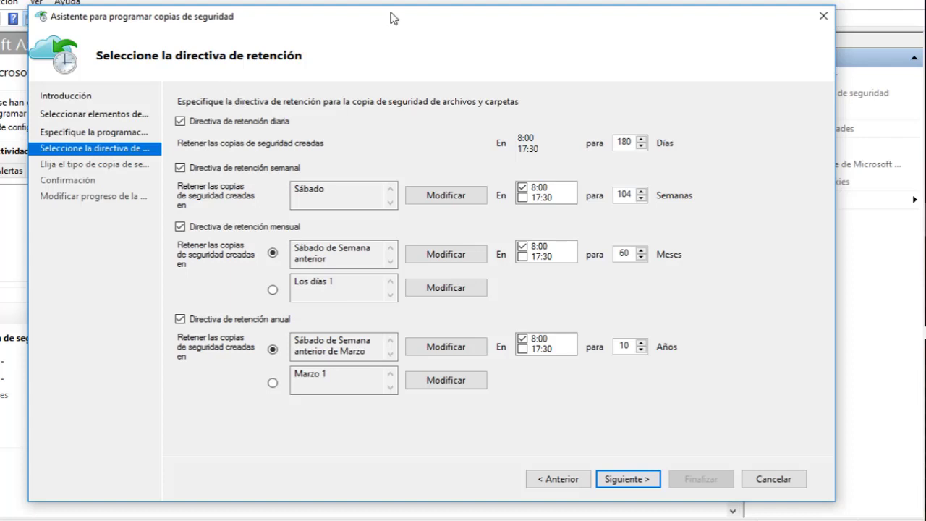
Keep daily backups for 30 days and turn off weekly, monthly and annual retention.
click(641, 140)
click(641, 139)
click(641, 140)
drag(632, 141, 513, 171)
text(30)
key(Tab)
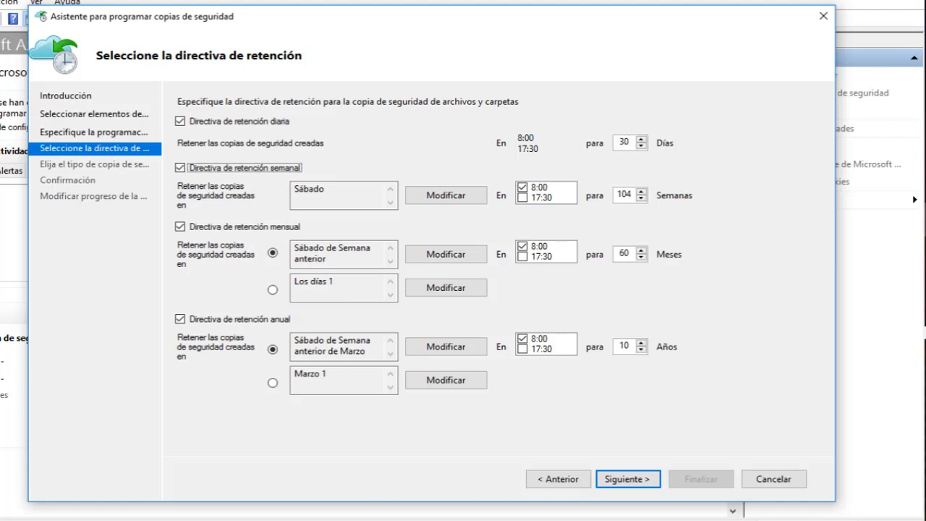
click(179, 168)
click(180, 227)
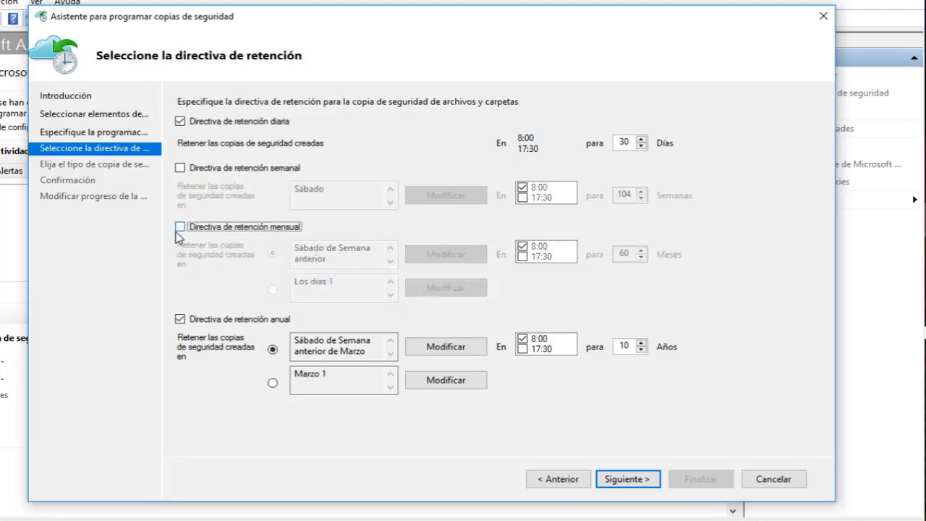
click(179, 319)
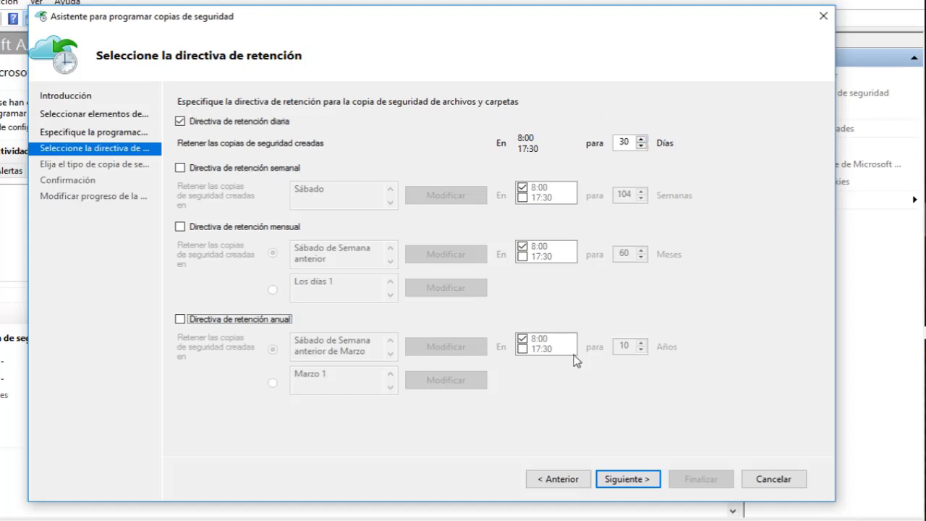
click(643, 484)
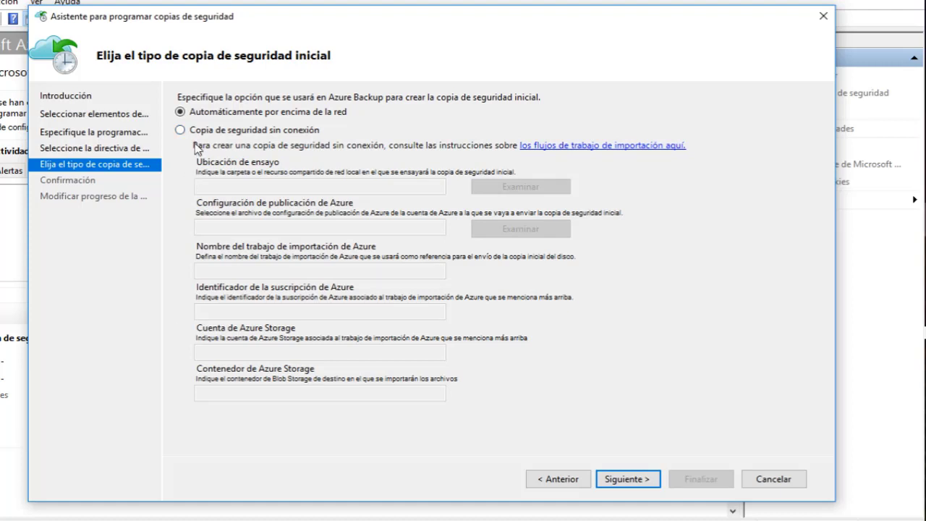
After previewing offline backup fields, send the initial backup over the network and finish the schedule.
click(181, 130)
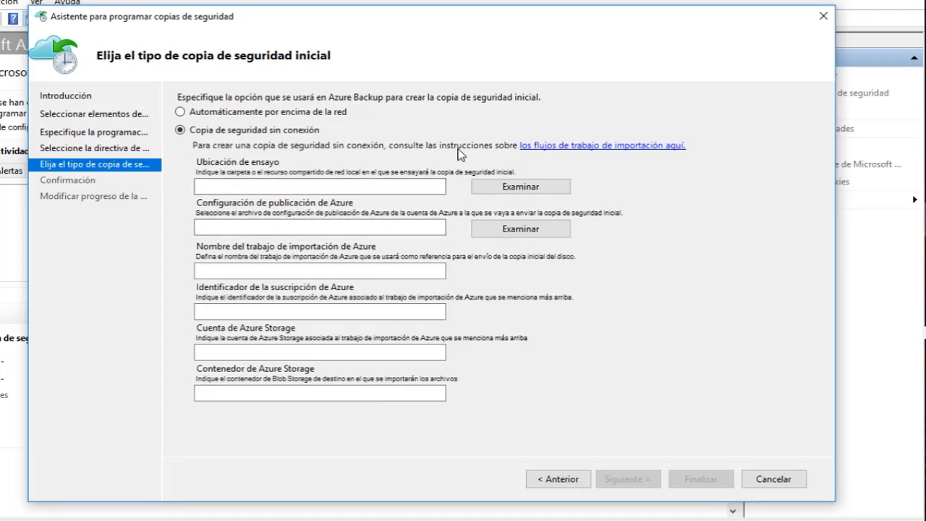
click(254, 316)
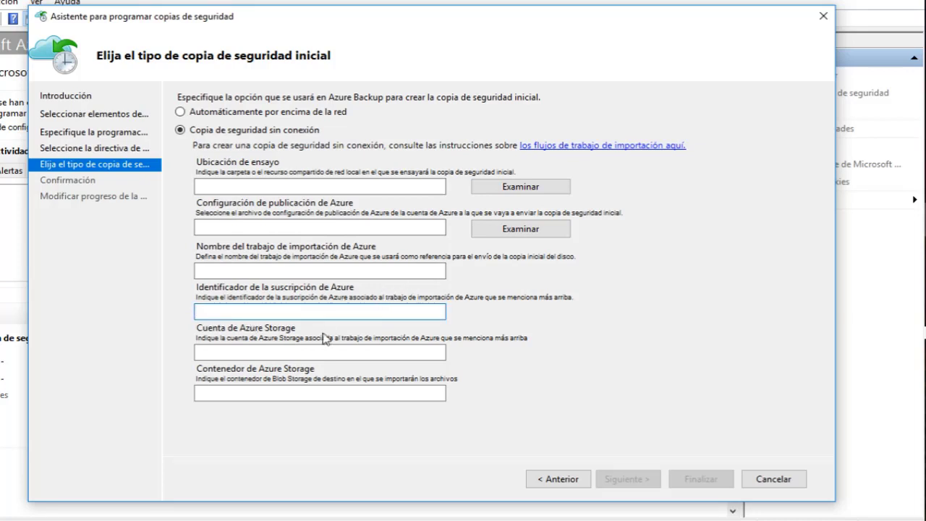
click(275, 351)
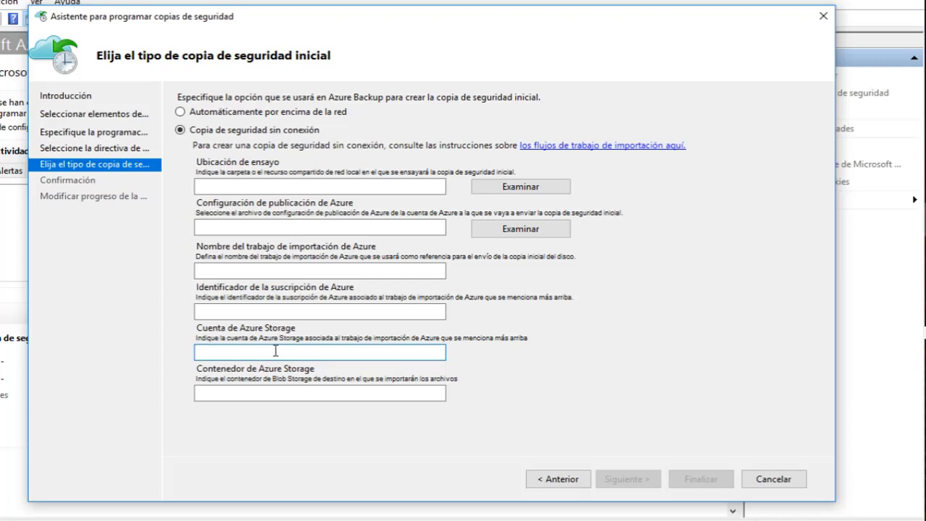
click(212, 112)
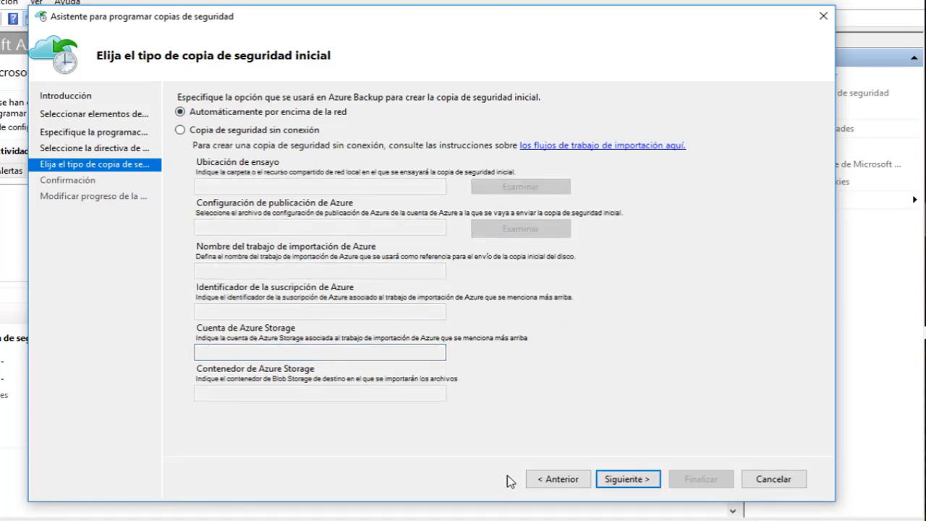
click(619, 478)
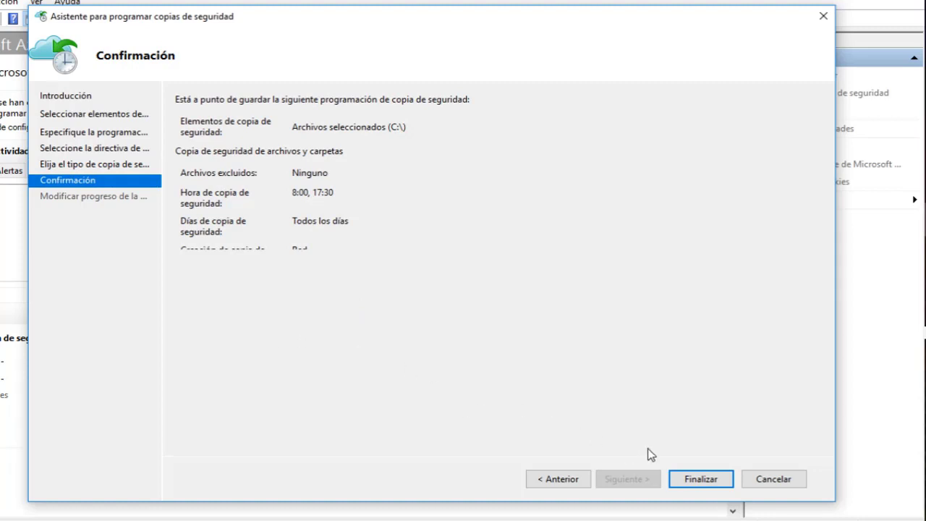
click(691, 485)
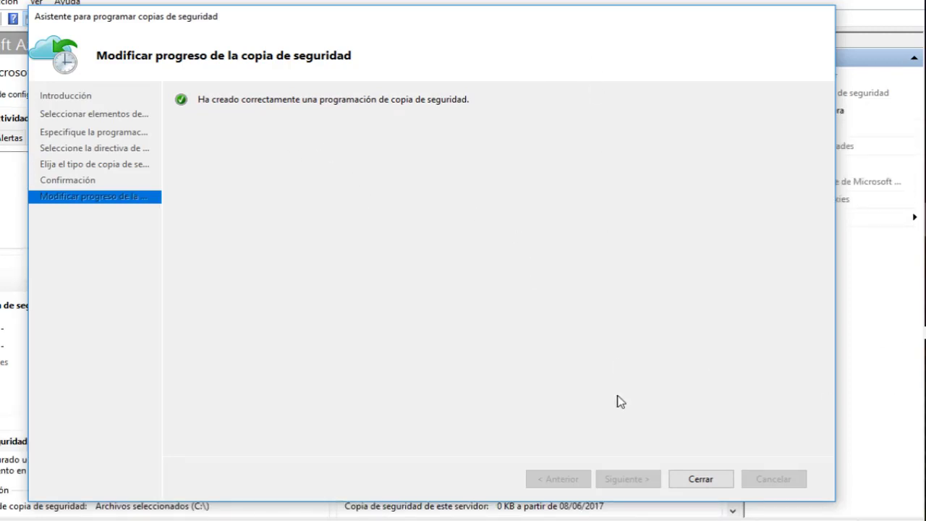
click(712, 480)
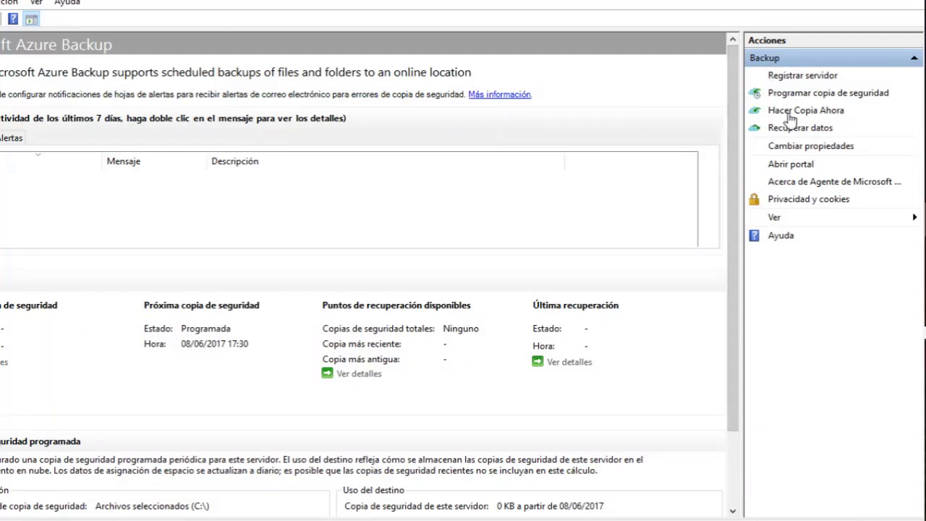
Try the Recover Data wizard, find no recovery points or volumes, and cancel it.
click(788, 131)
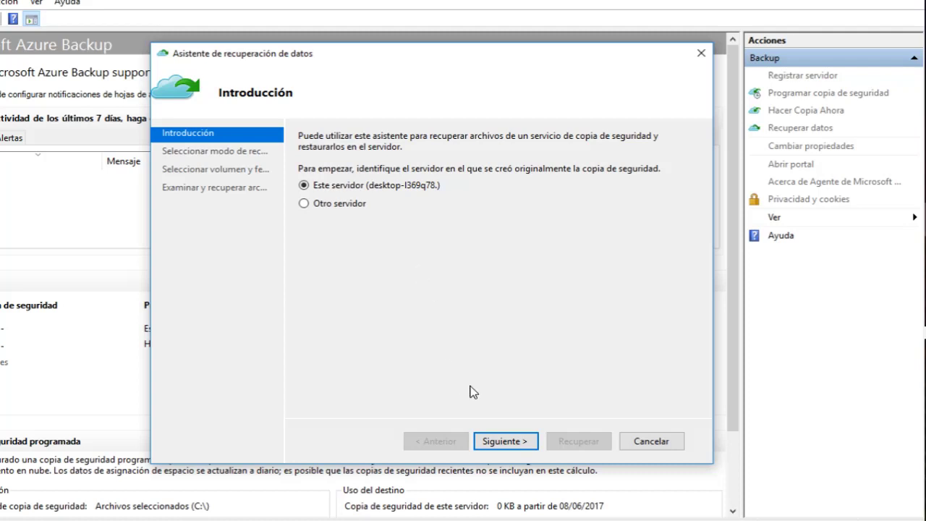
click(506, 442)
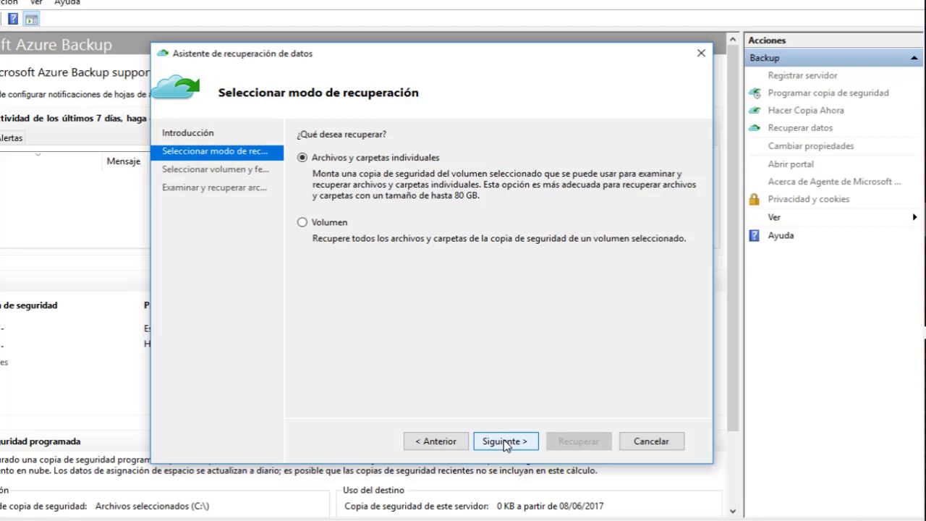
click(505, 442)
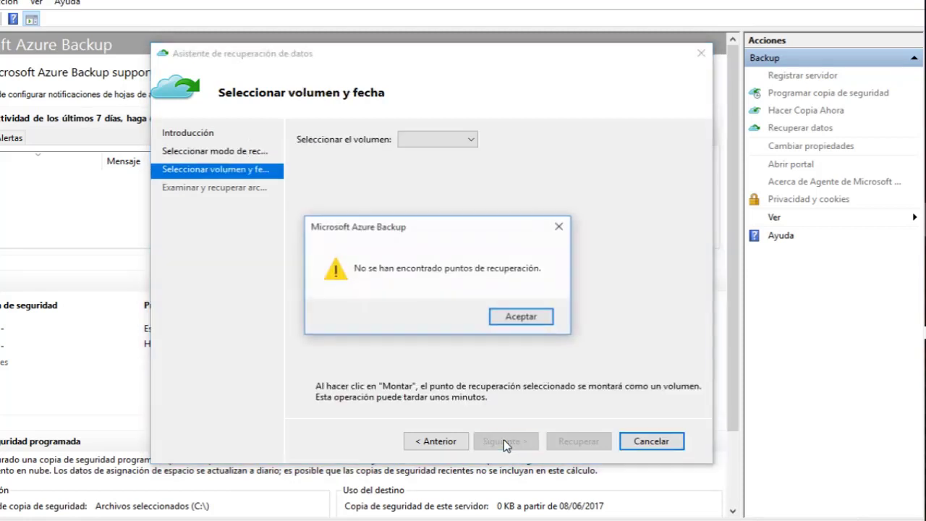
click(522, 320)
click(437, 141)
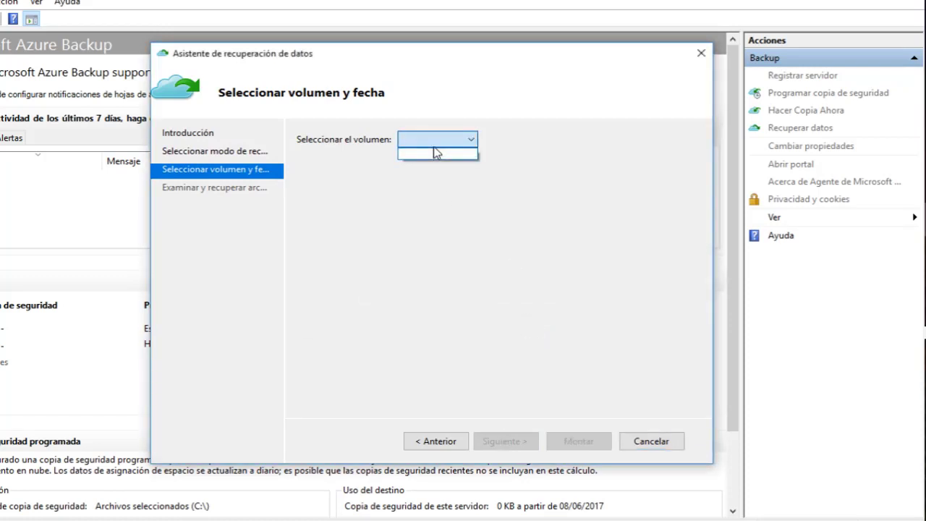
click(352, 282)
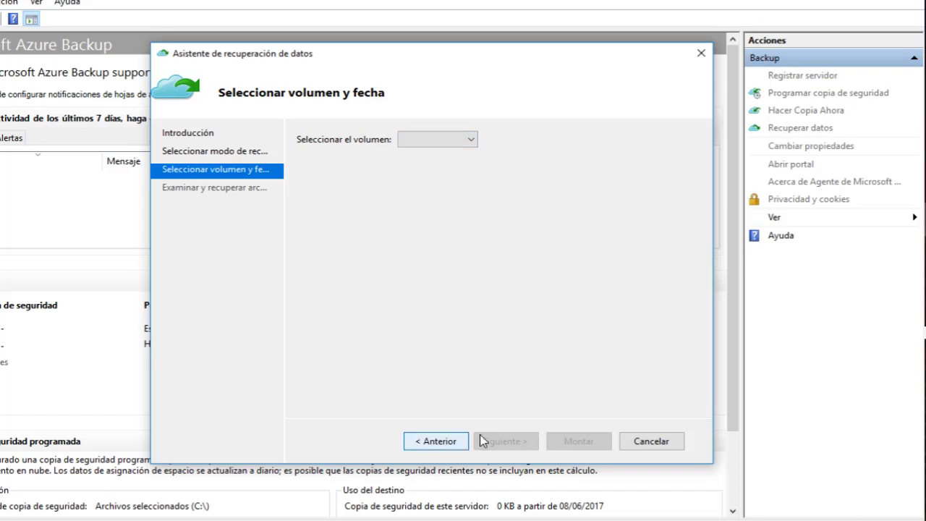
click(650, 441)
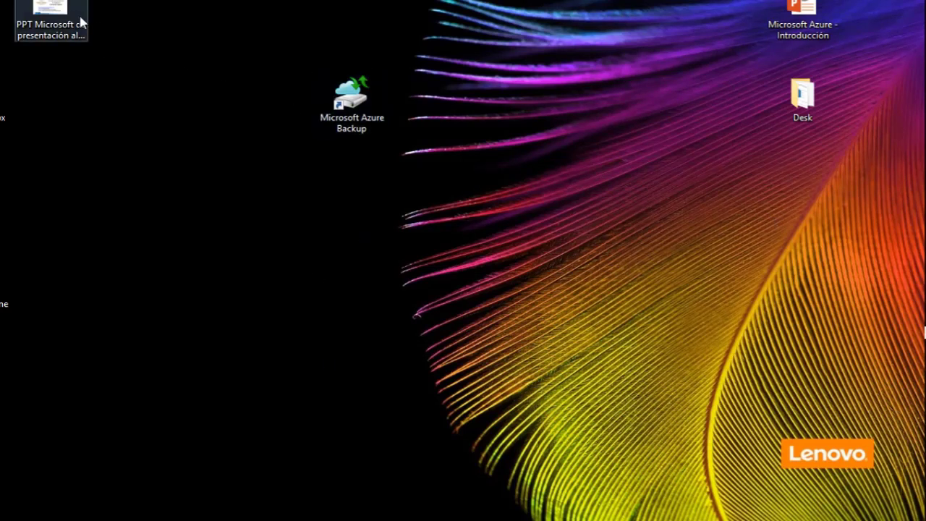
Open the Tech Club de Tajamar slide image from the desktop and show it full-screen.
click(44, 13)
double_click(43, 15)
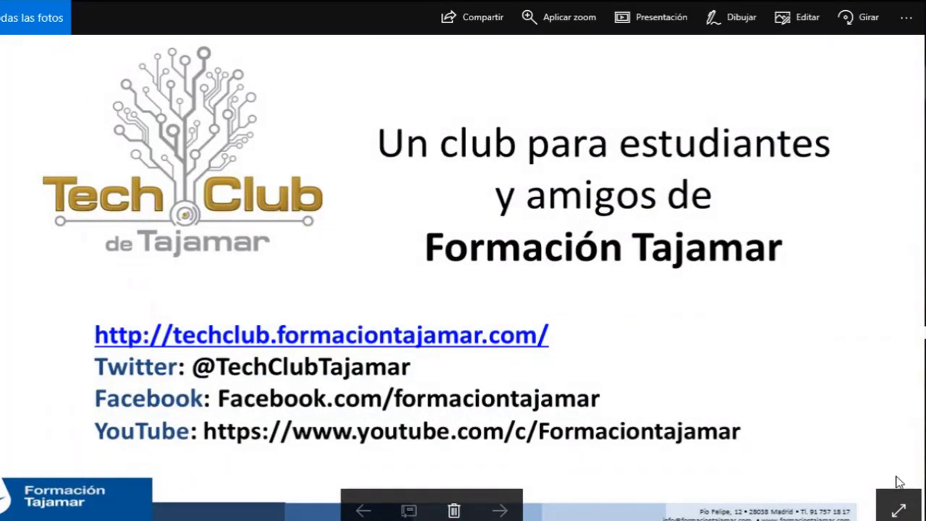
click(899, 508)
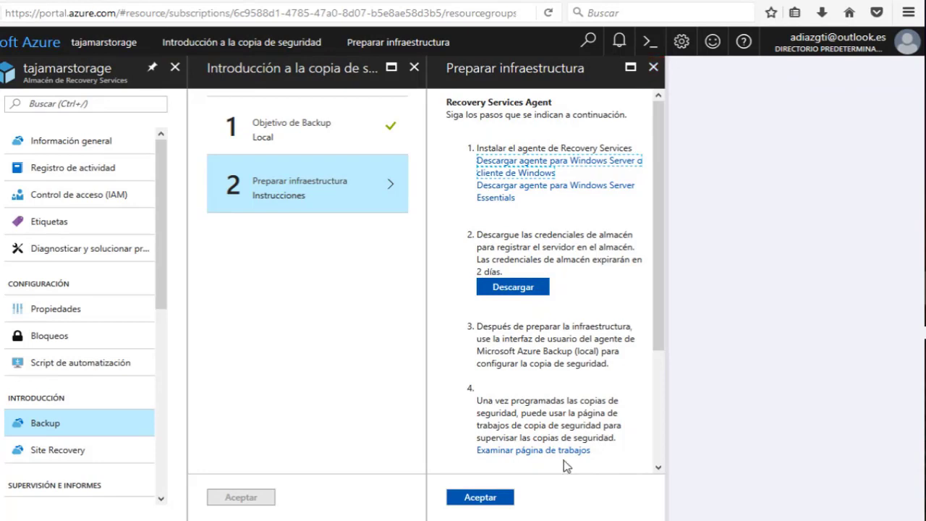
Confirm infrastructure preparation and open the Azure Backup Agent protected server's details.
click(474, 499)
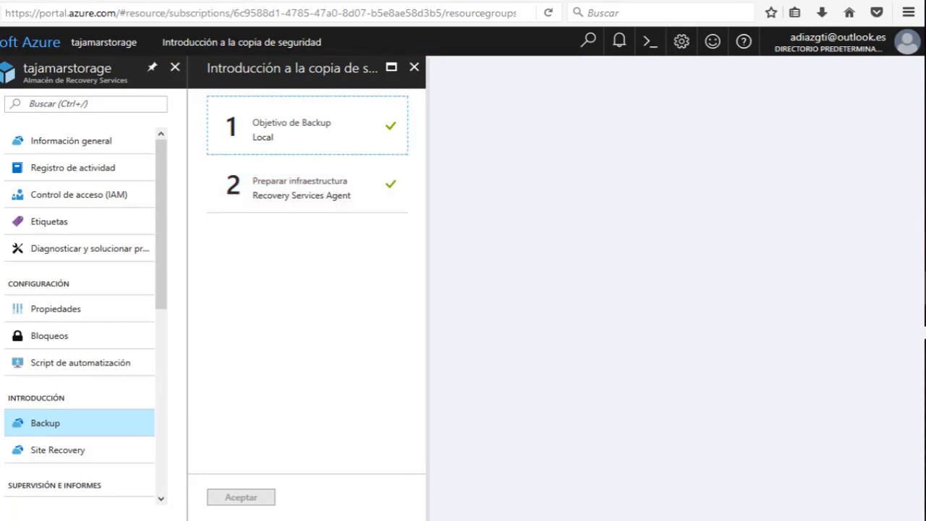
click(414, 67)
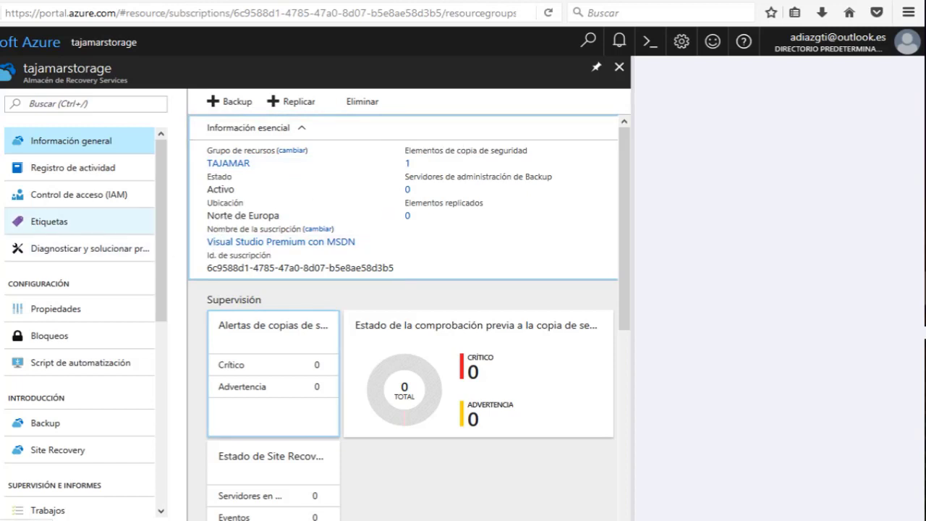
scroll(105, 216, down, 5)
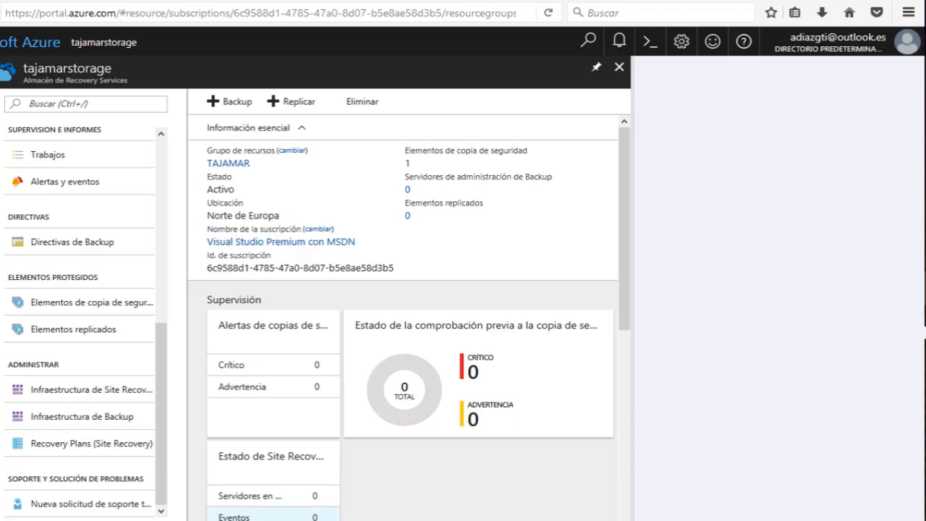
click(76, 417)
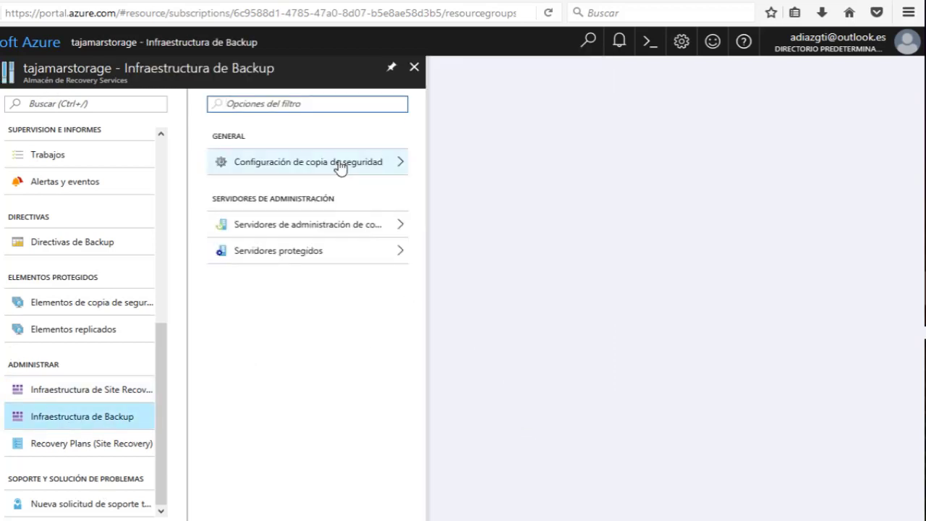
click(269, 251)
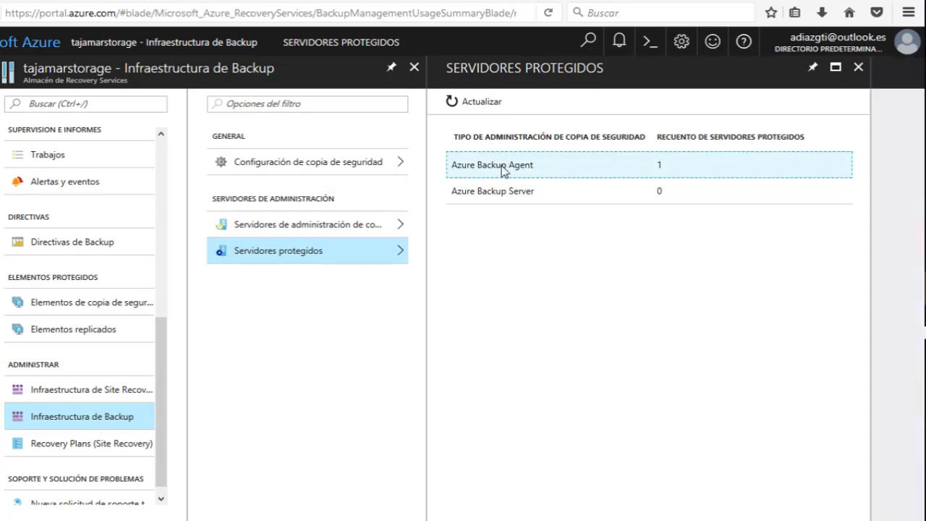
click(503, 170)
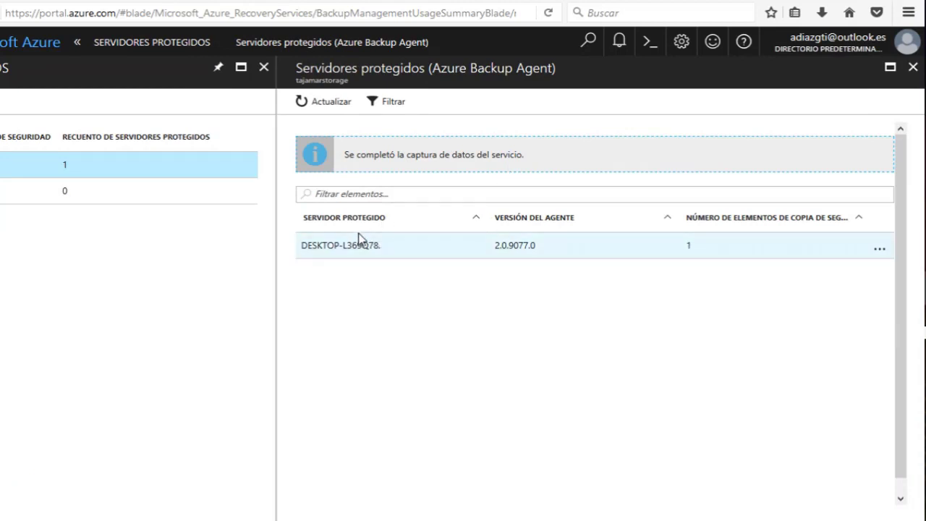
click(343, 253)
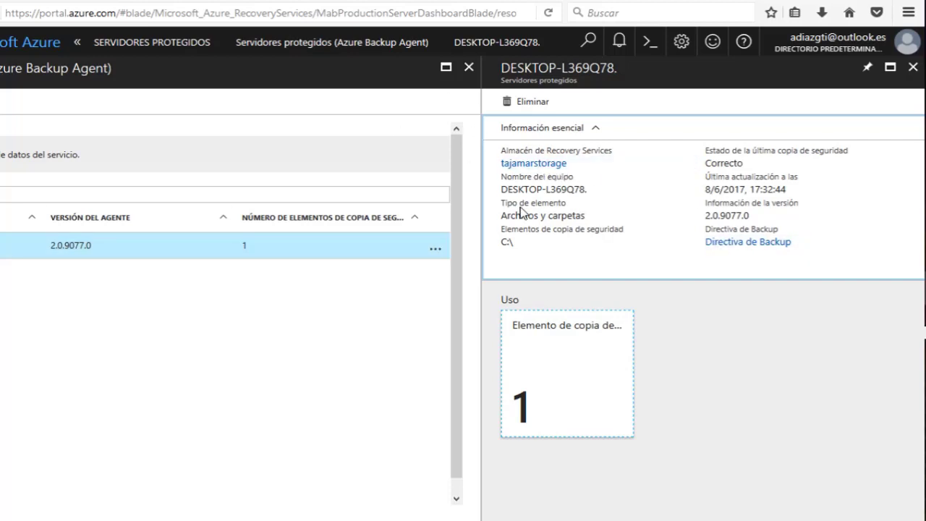
Review the server's item type entry and close all the vault blades.
drag(505, 203, 566, 236)
click(568, 237)
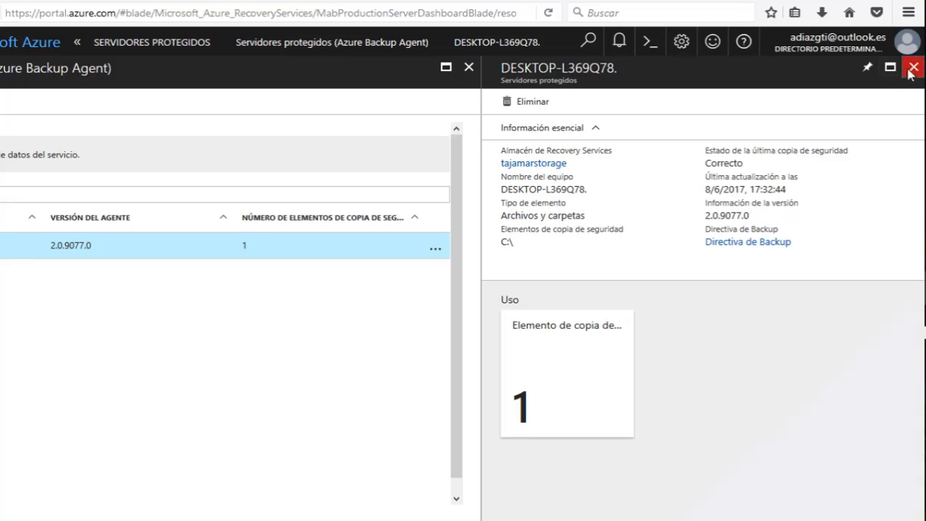
click(913, 67)
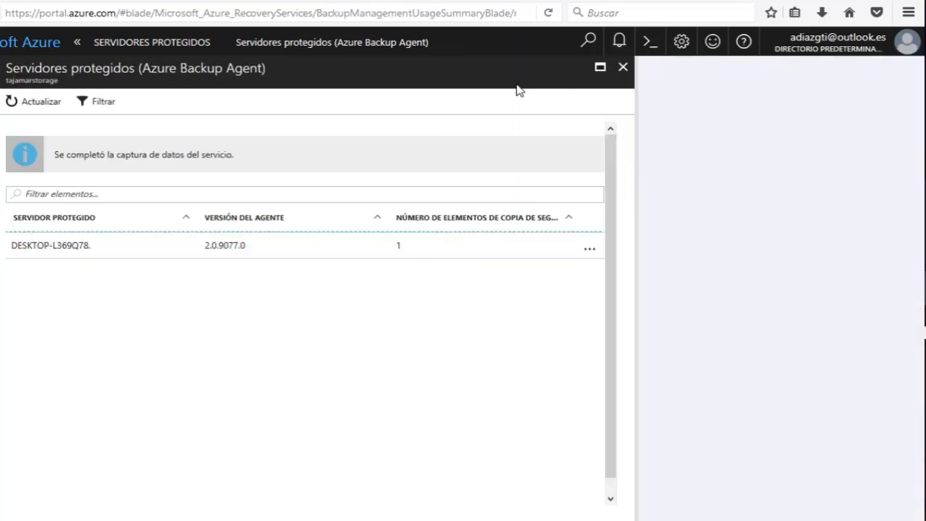
click(625, 67)
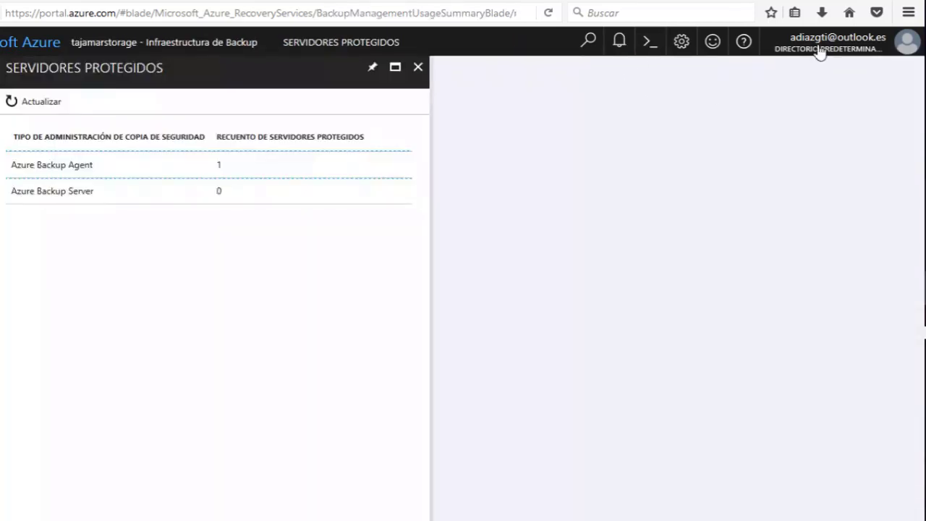
click(421, 67)
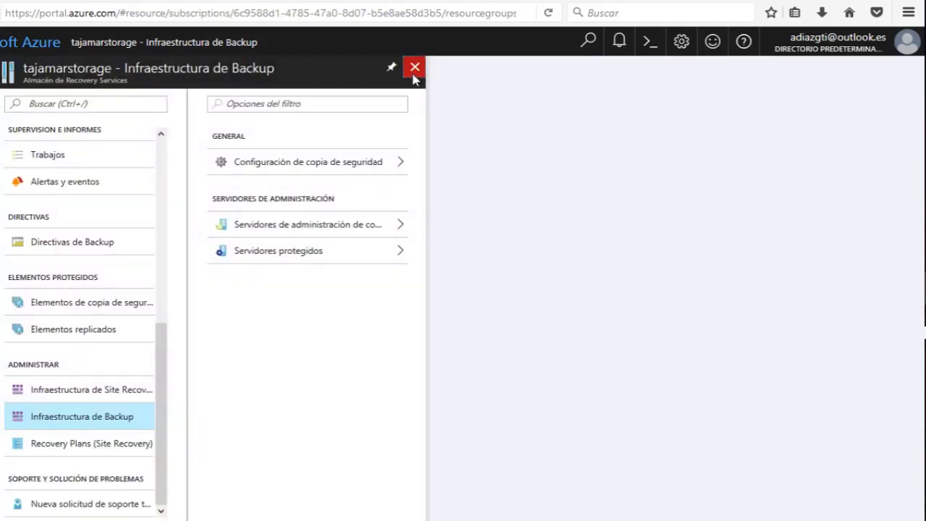
click(413, 68)
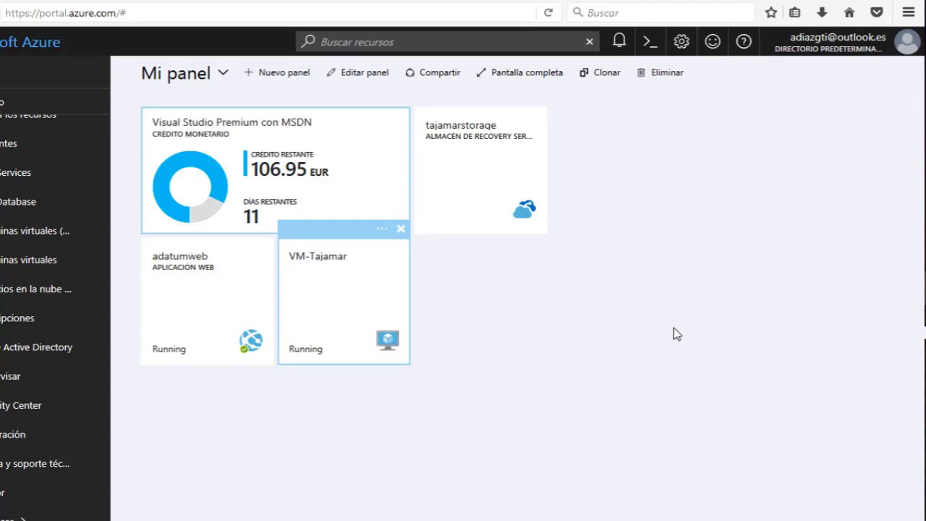
Download VM-Tajamar's RDP file and launch it, accepting the unknown publisher warning.
click(352, 289)
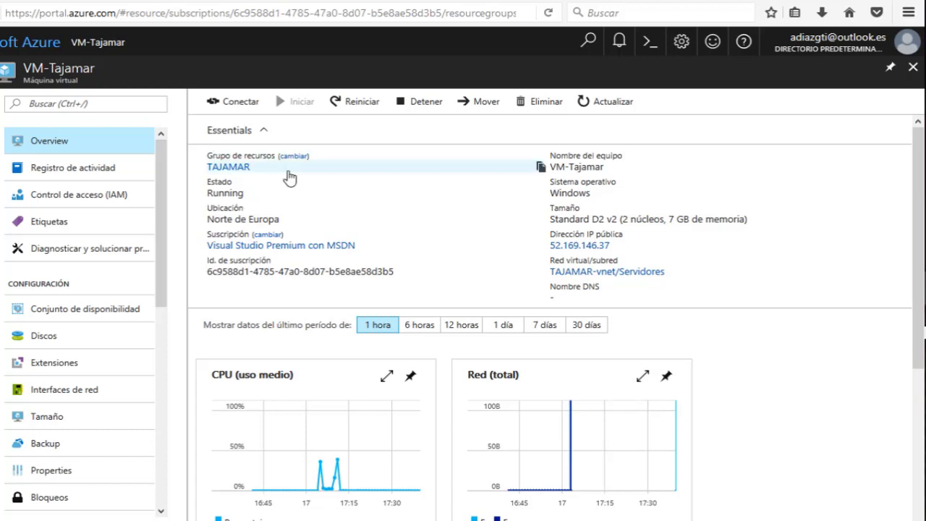
click(233, 108)
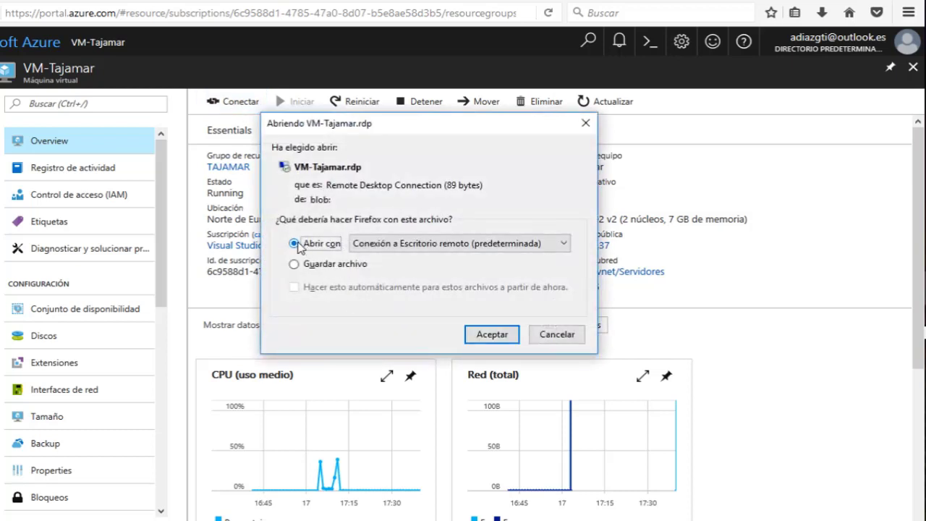
click(499, 336)
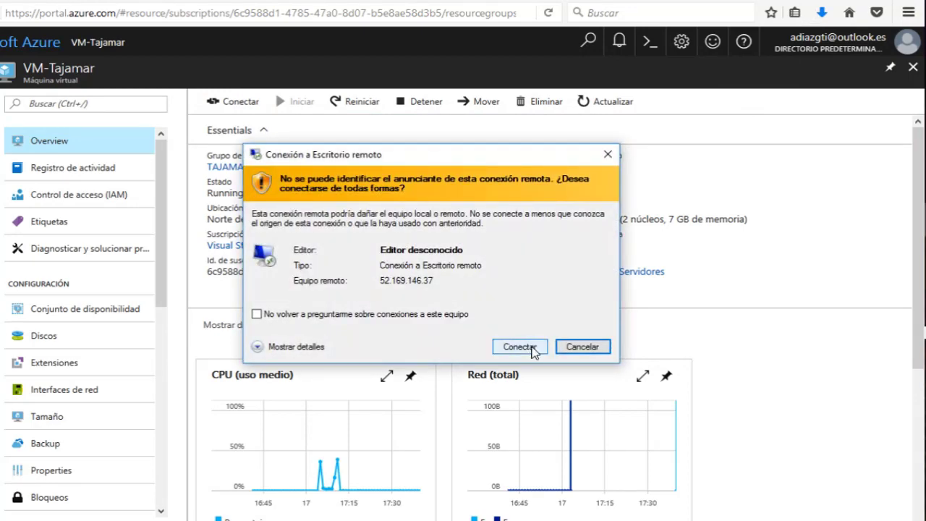
click(530, 348)
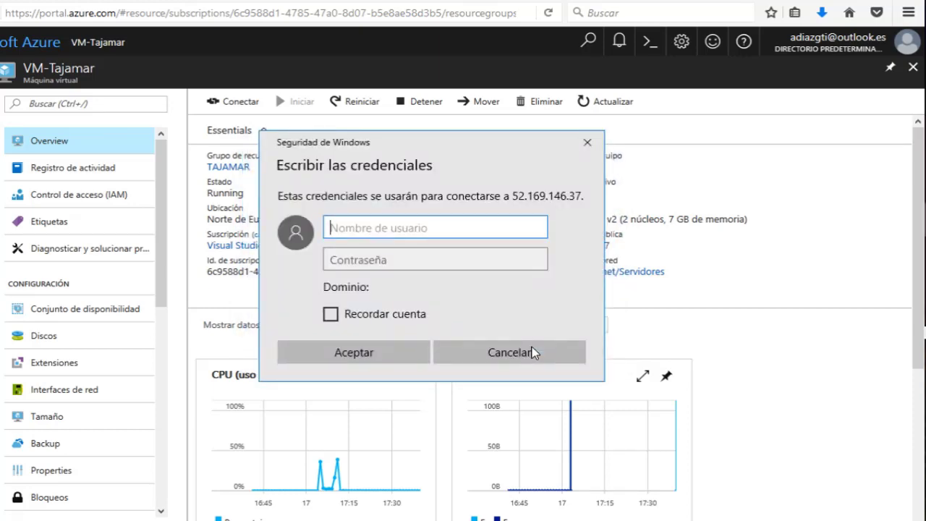
Sign in to the VM with its administrator username and password.
text(Alberto)
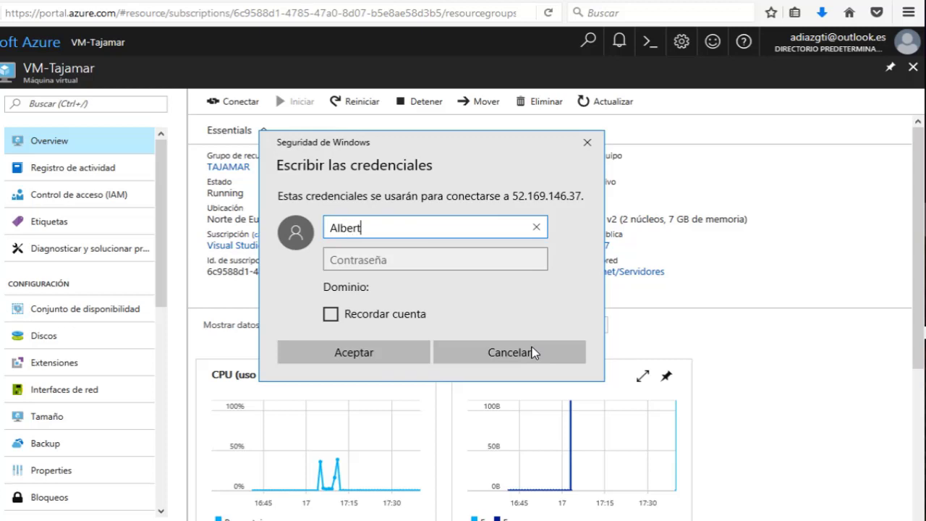
key(Tab)
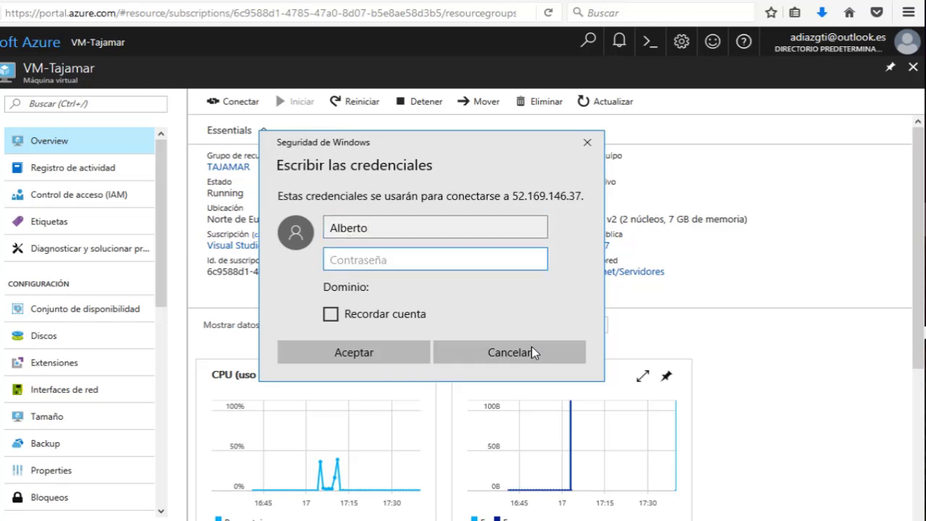
text(••••••••)
key(BackSpace)
key(BackSpace)
key(BackSpace)
key(BackSpace)
key(BackSpace)
key(BackSpace)
text(••••••••••••)
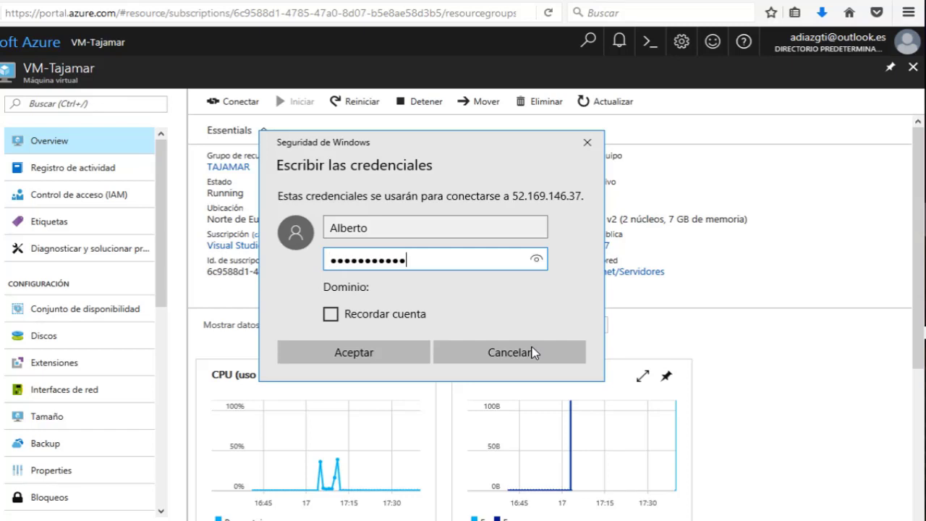
text(•••••)
key(Return)
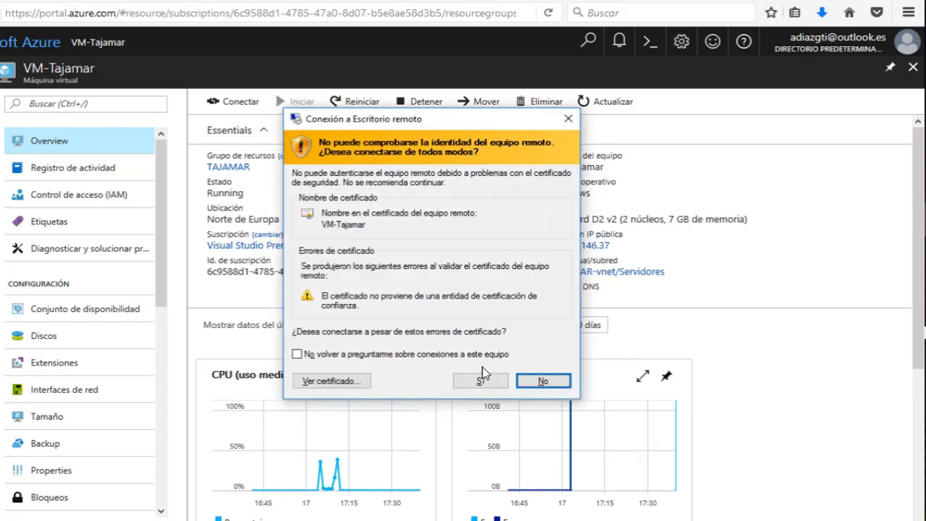
Accept the certificate, check the VM's drives A:, C:, D:, E:, then open VM-Tajamar's Discos page.
click(471, 380)
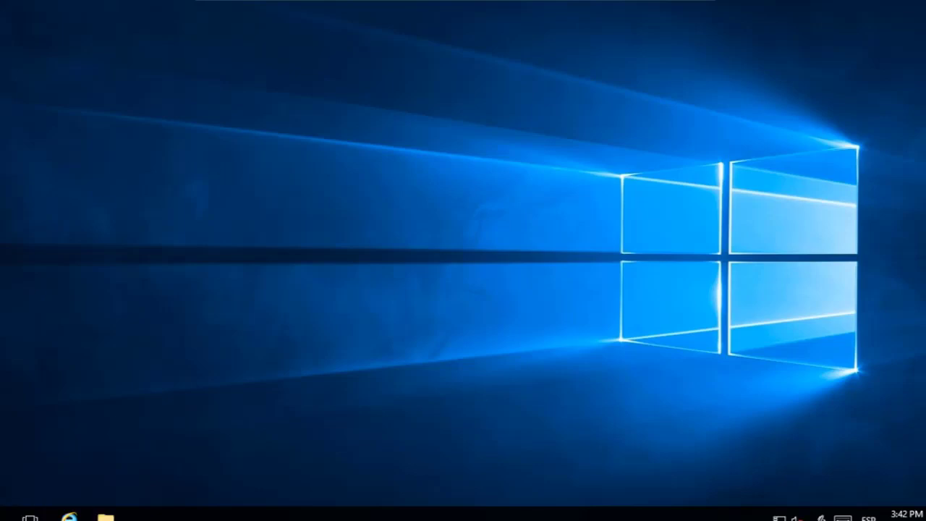
key(super+x)
click(203, 512)
click(105, 515)
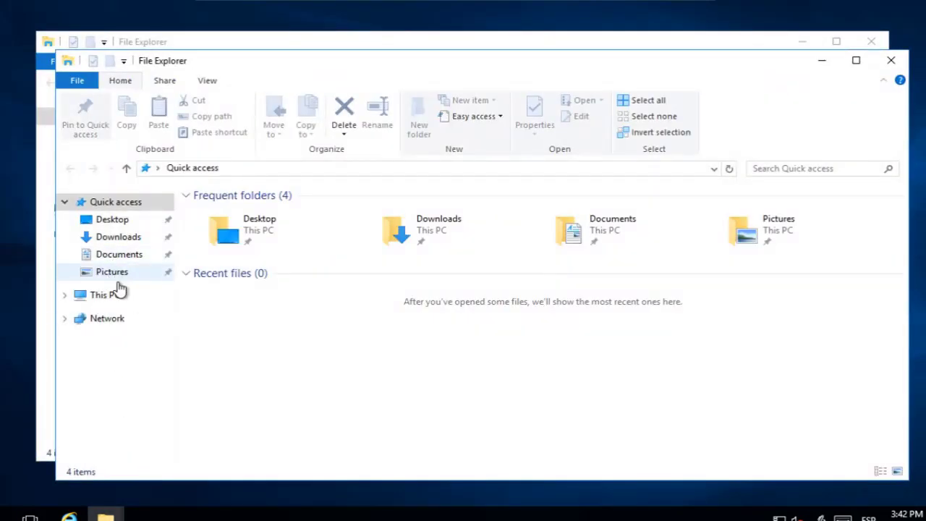
click(109, 301)
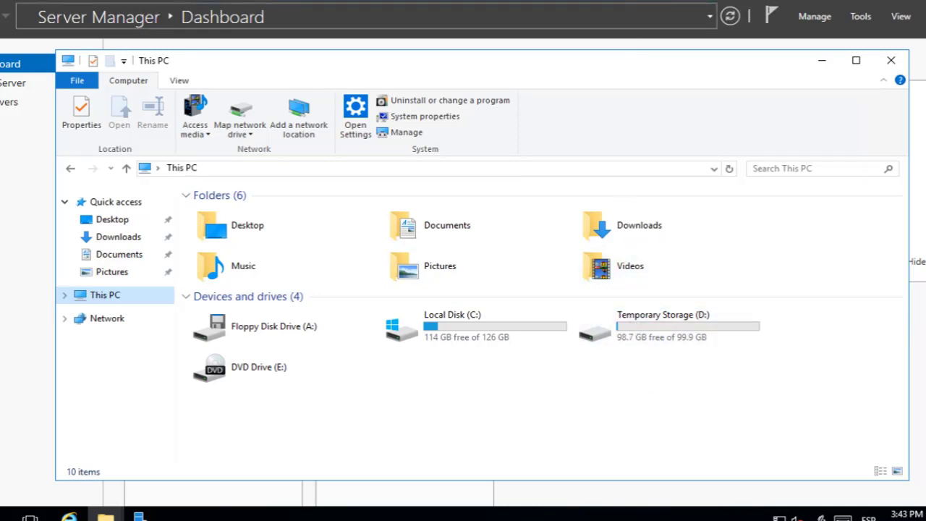
click(655, 0)
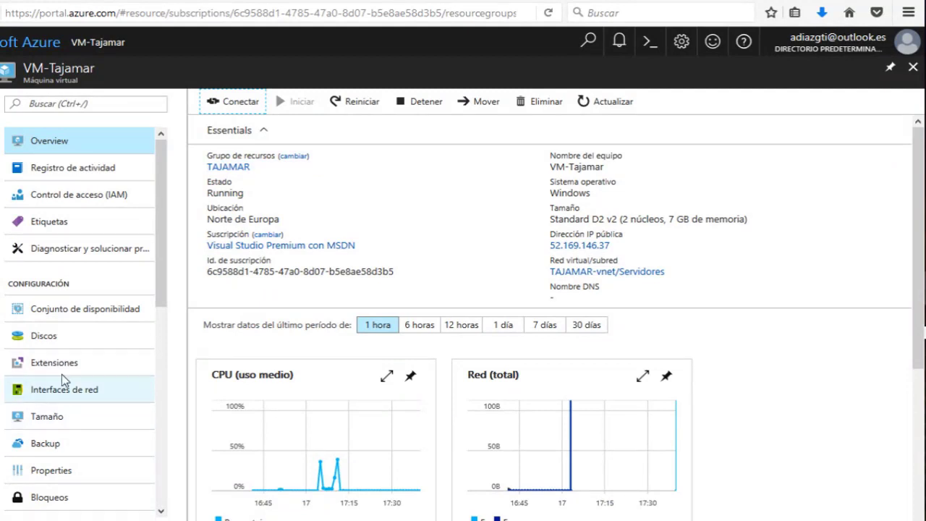
click(43, 335)
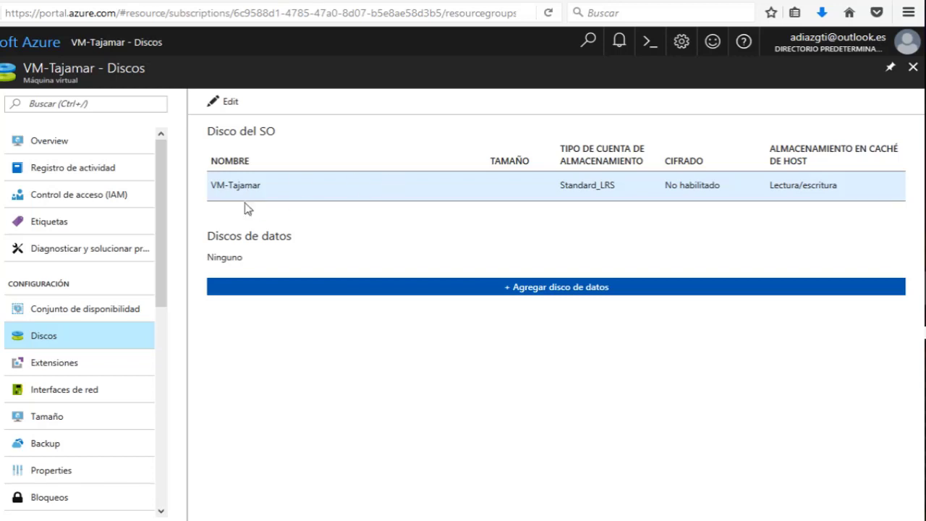
Add a new empty unmanaged data disk named Disco-DATOS, Standard HDD, 1023 GiB.
click(405, 293)
click(278, 319)
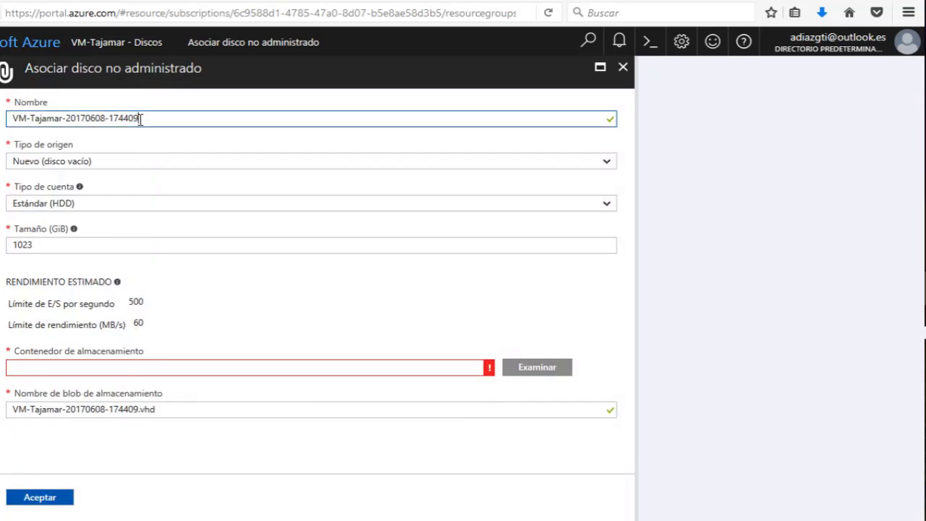
drag(138, 117, 14, 149)
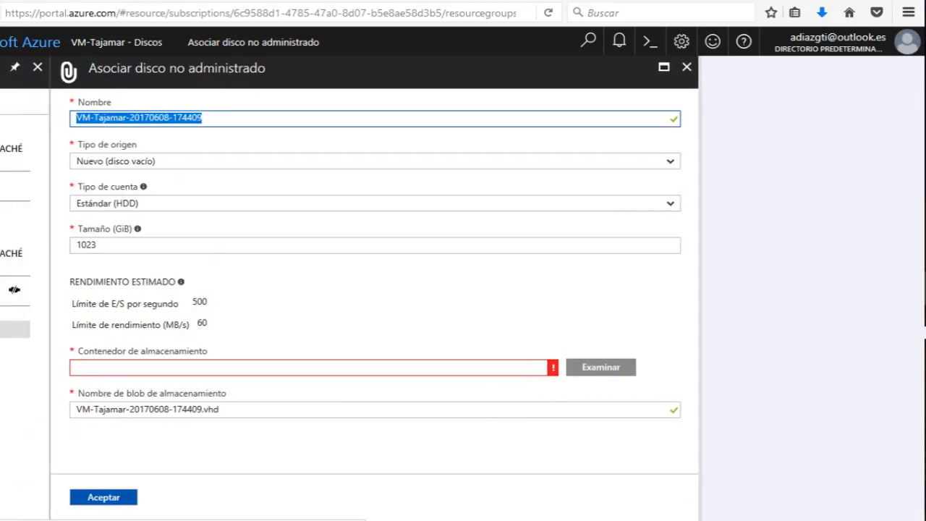
text(Disco)
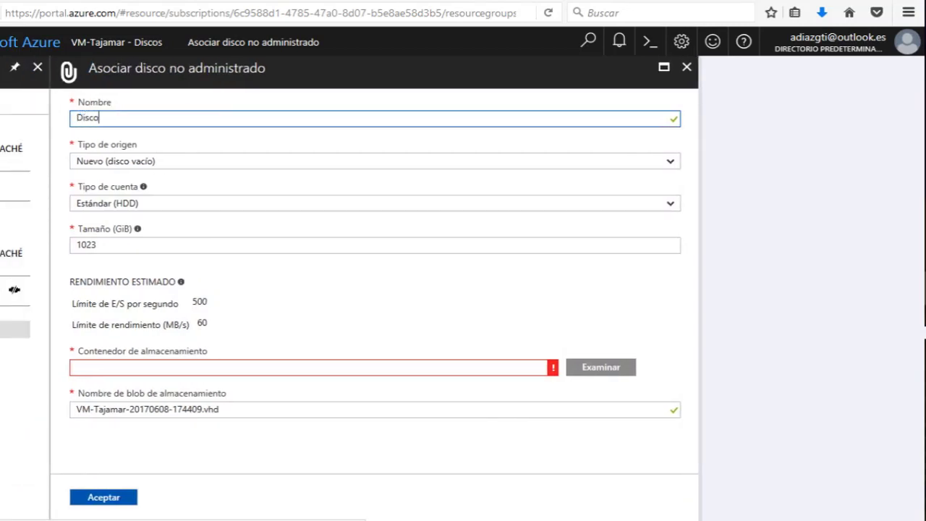
text(-D)
key(Caps_Lock)
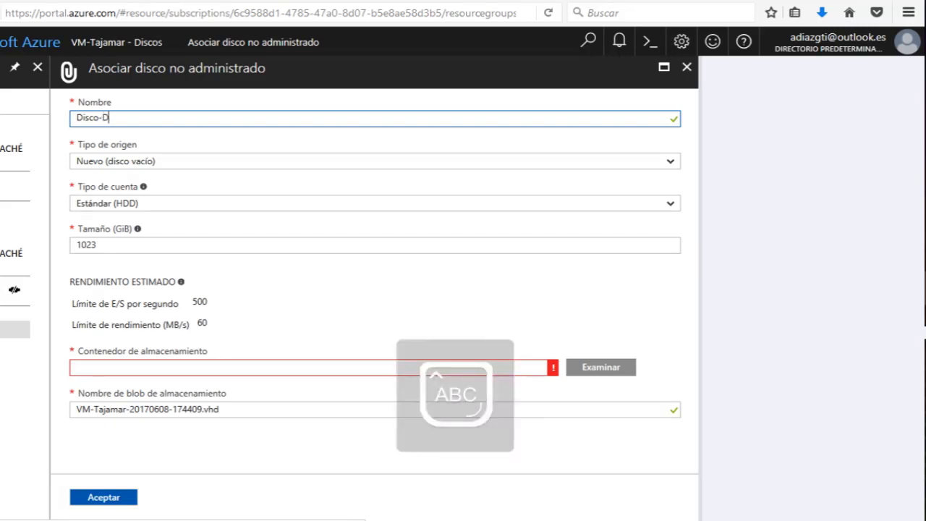
text(ATOS)
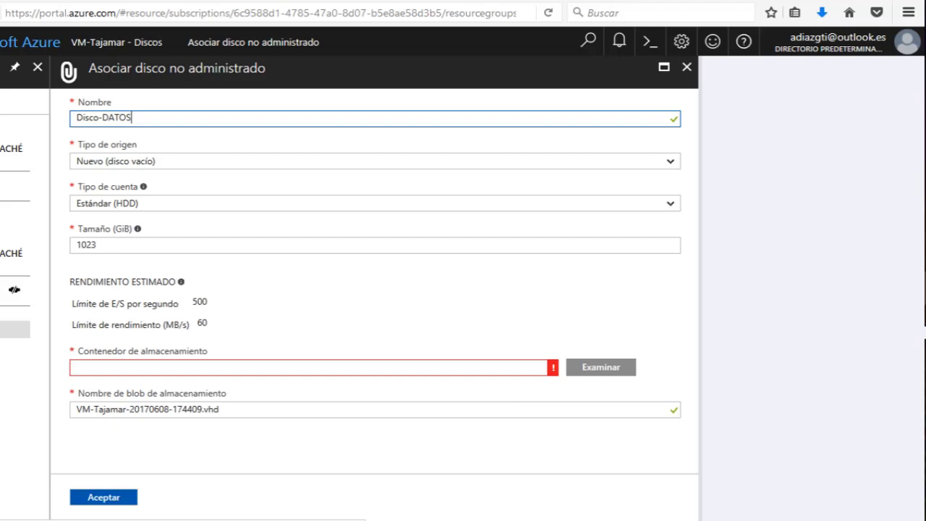
key(Tab)
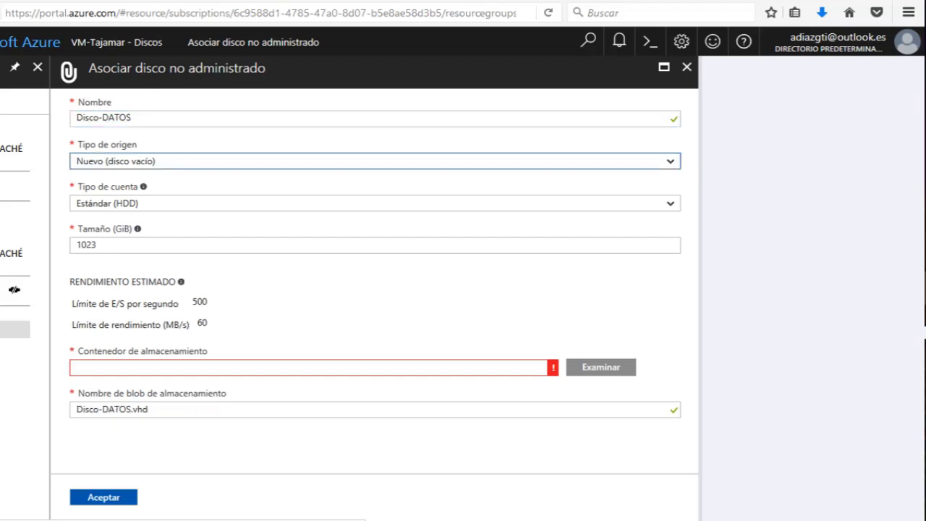
click(103, 205)
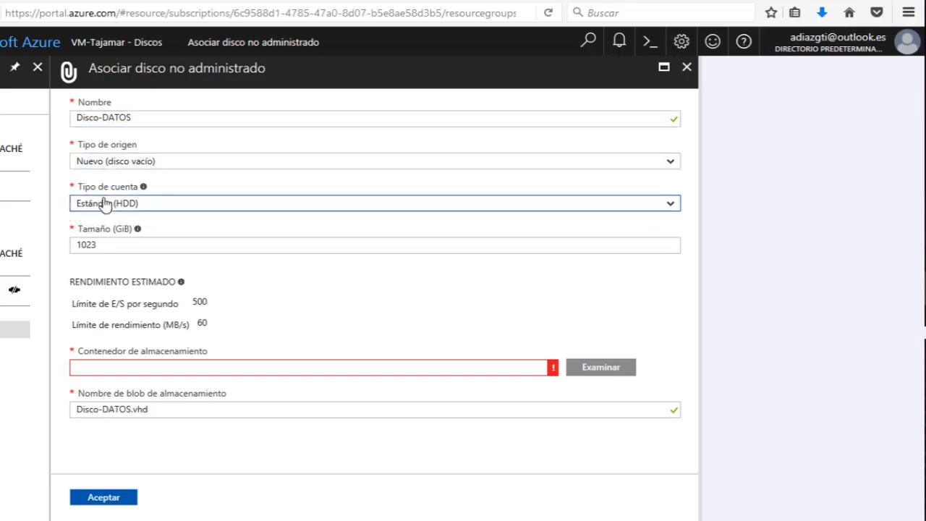
click(103, 244)
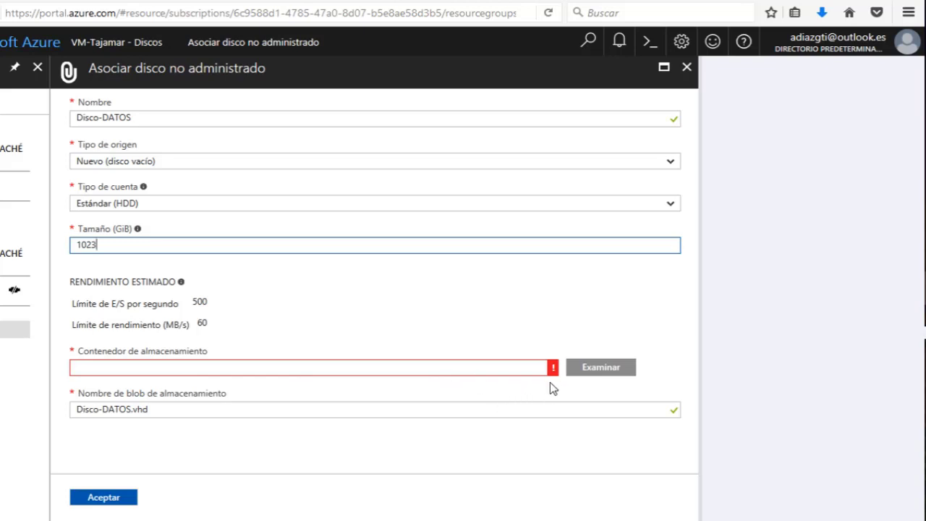
Set the new disk's storage container to tajamarstorage's vhds container.
click(606, 371)
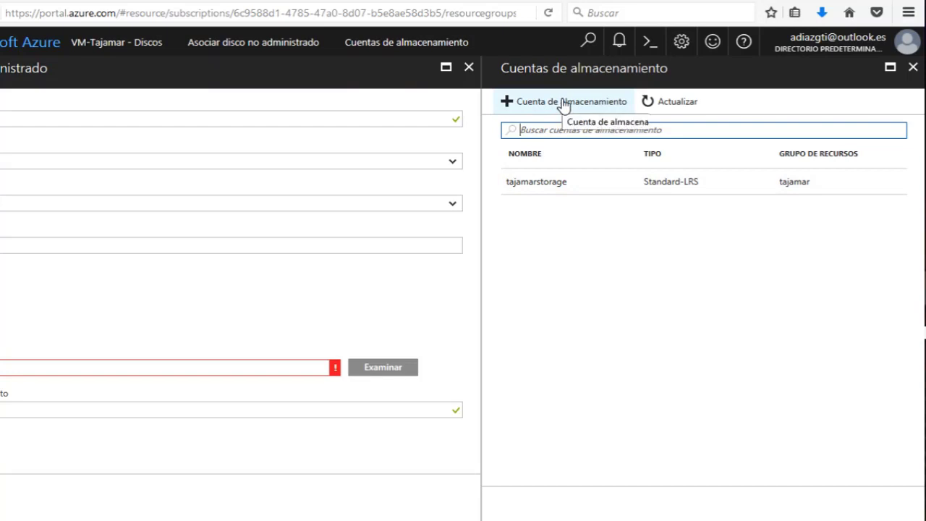
click(574, 183)
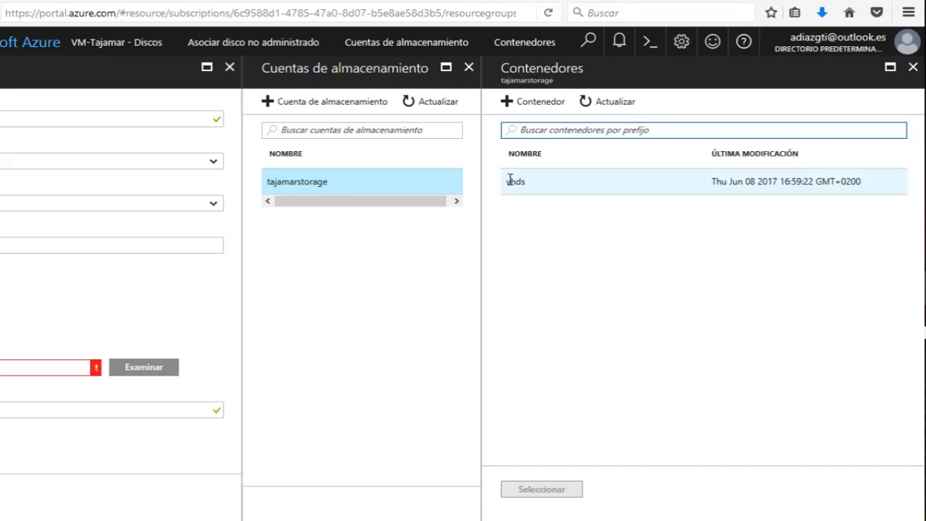
click(510, 180)
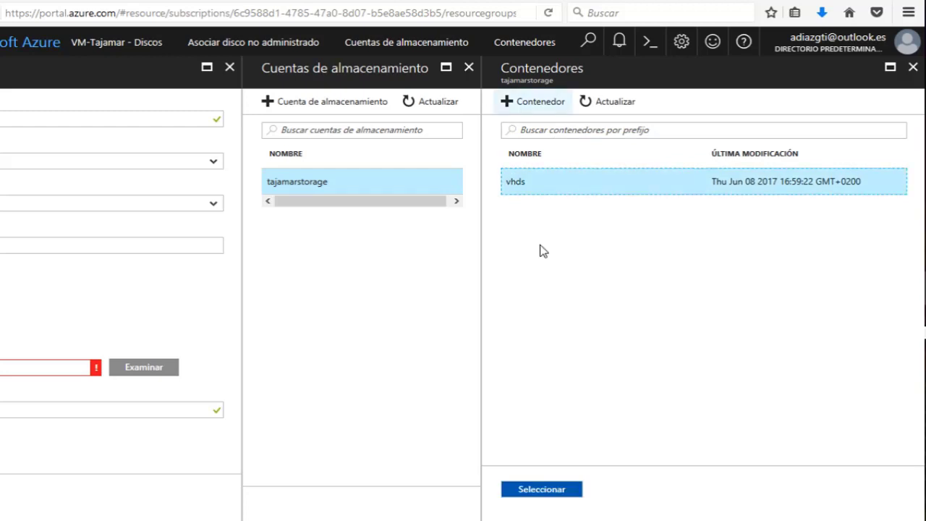
click(534, 493)
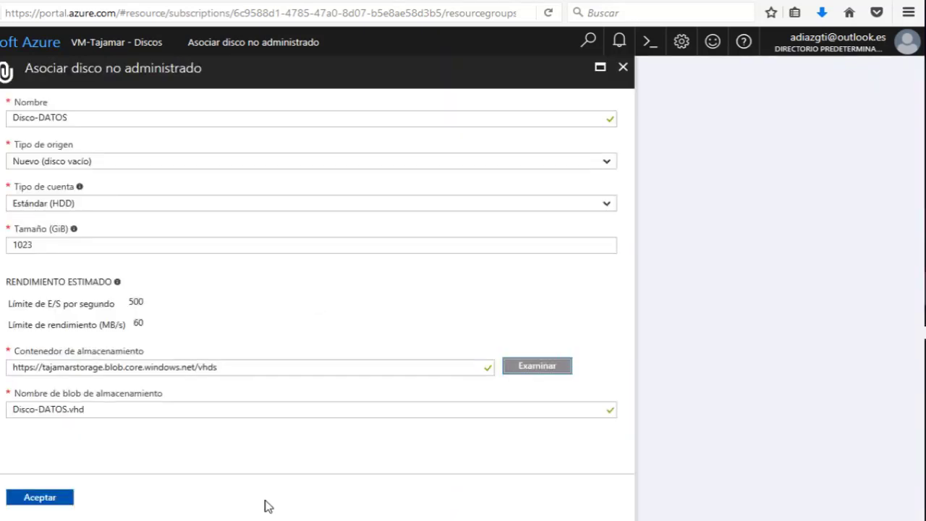
Attach Disco-DATOS to VM-Tajamar, save, confirm the update, and return to Remote Desktop.
click(46, 502)
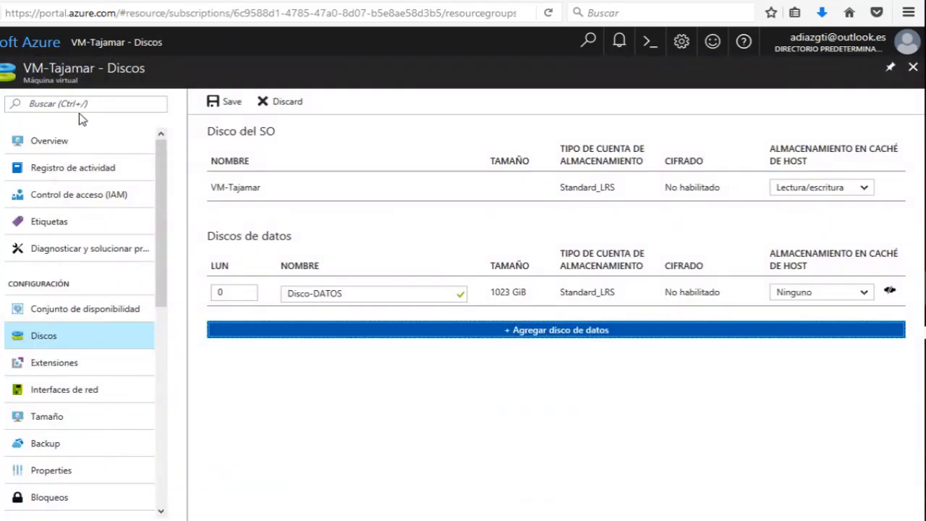
click(230, 107)
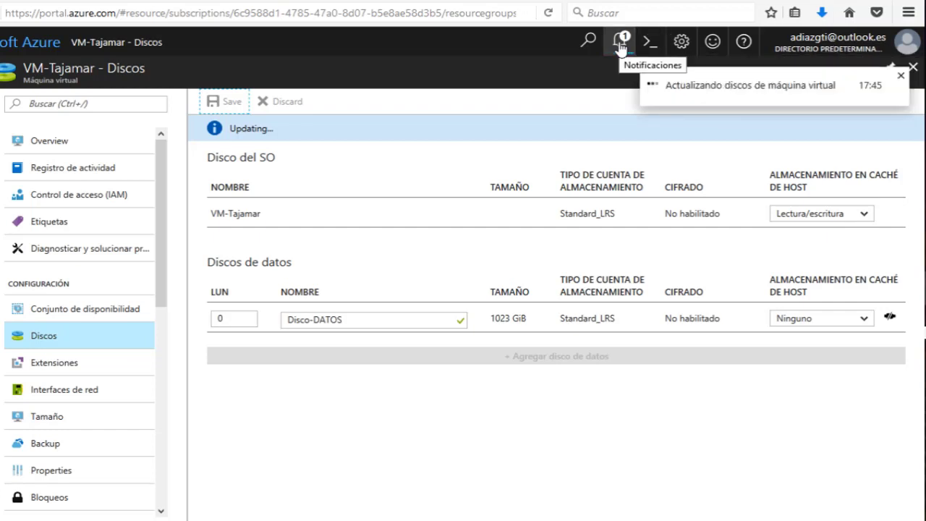
click(914, 68)
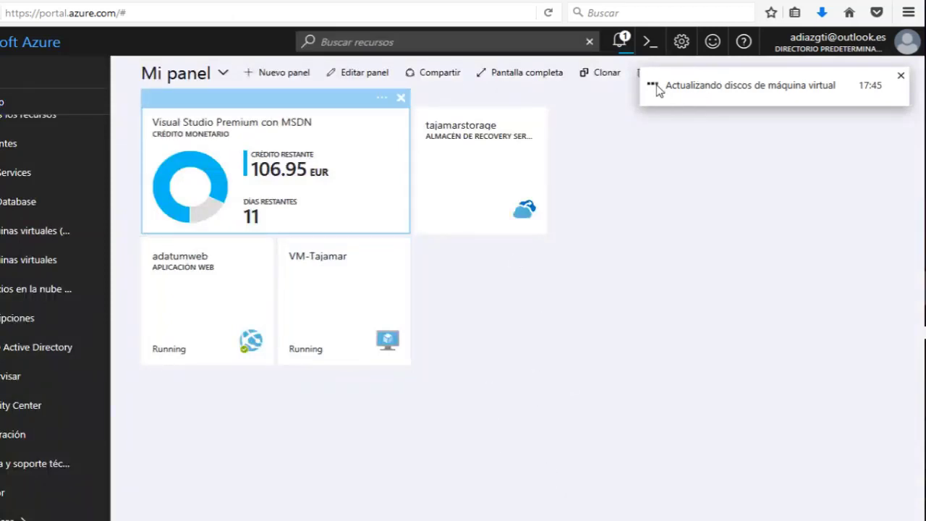
click(619, 41)
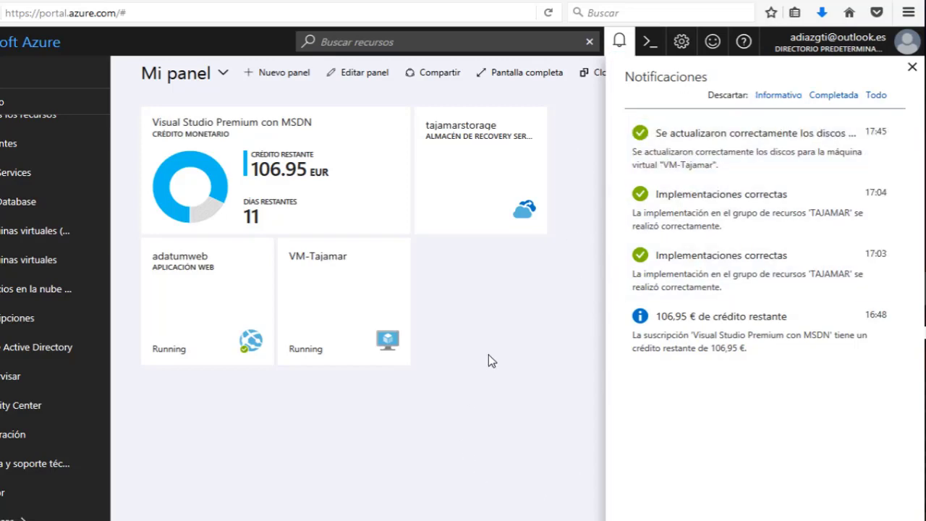
key(alt+Tab)
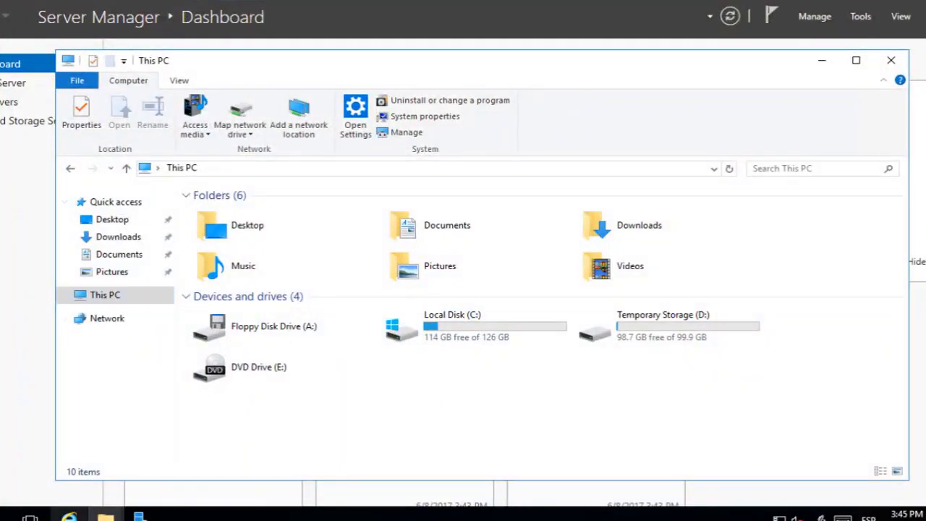
Open Disk Management and initialize the new Disk 2 with MBR partition style.
mouse_move(138, 515)
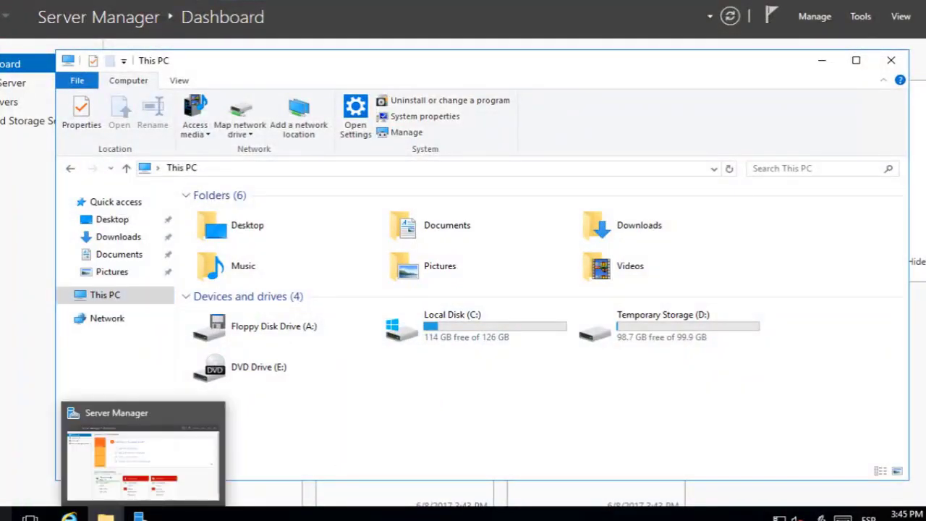
right_click(7, 515)
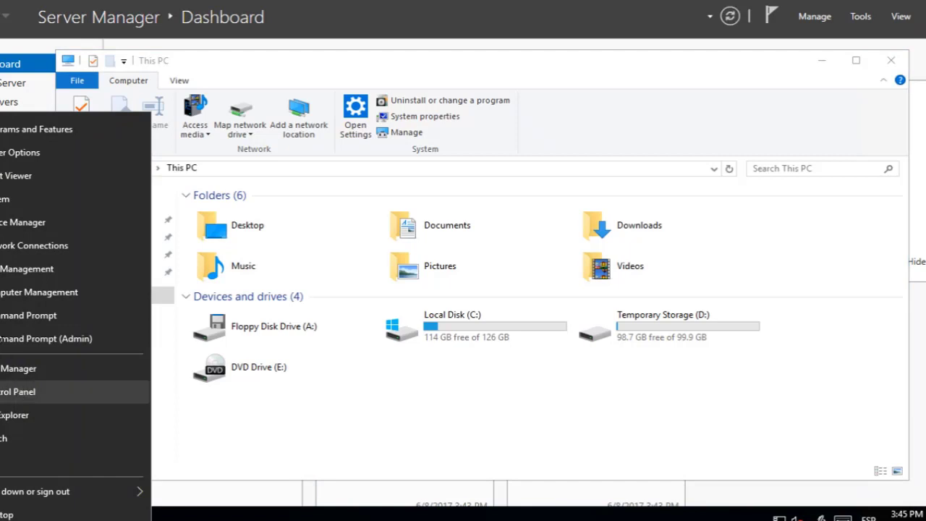
click(10, 271)
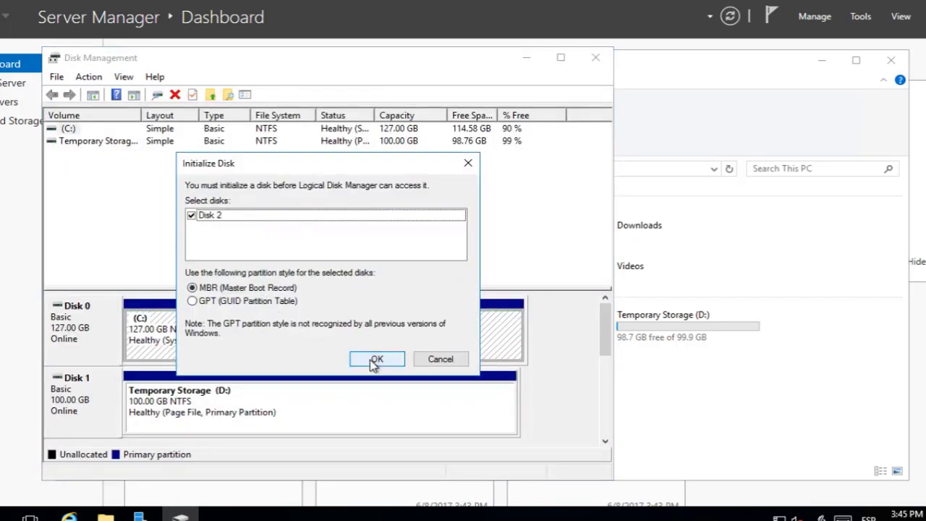
click(375, 363)
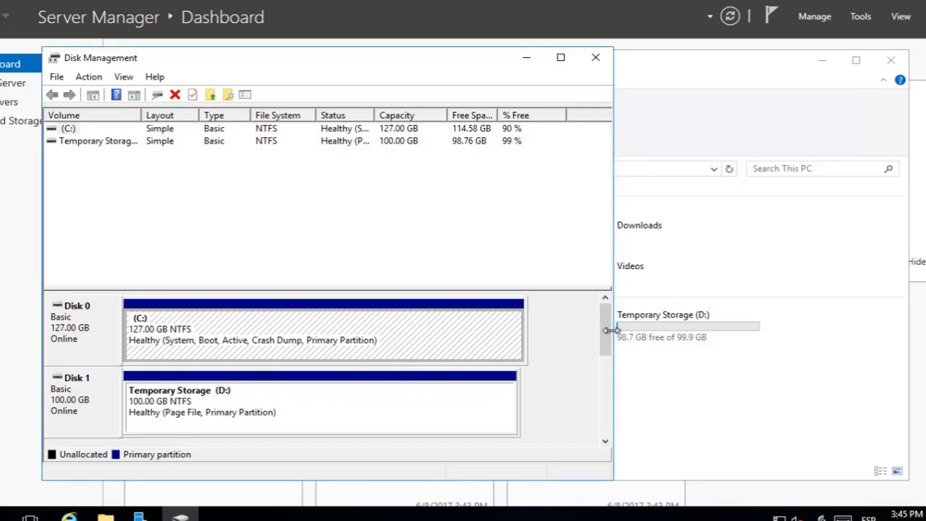
Start the New Simple Volume Wizard on Disk 2's unallocated space.
drag(609, 328, 606, 354)
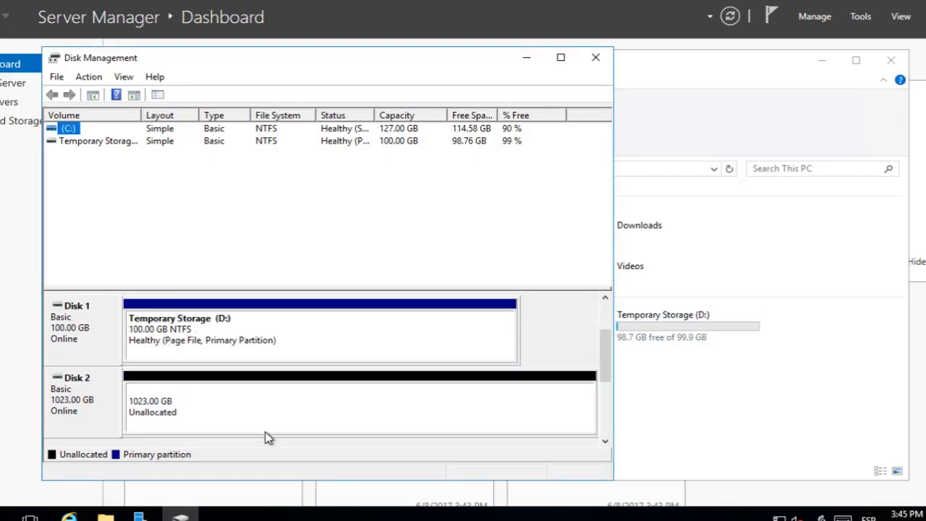
click(271, 411)
right_click(271, 411)
click(112, 409)
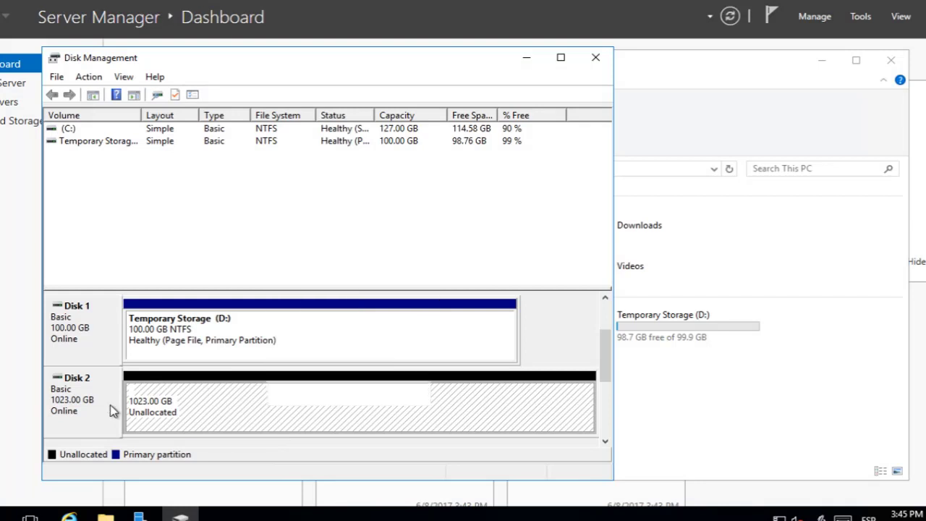
right_click(113, 411)
click(317, 410)
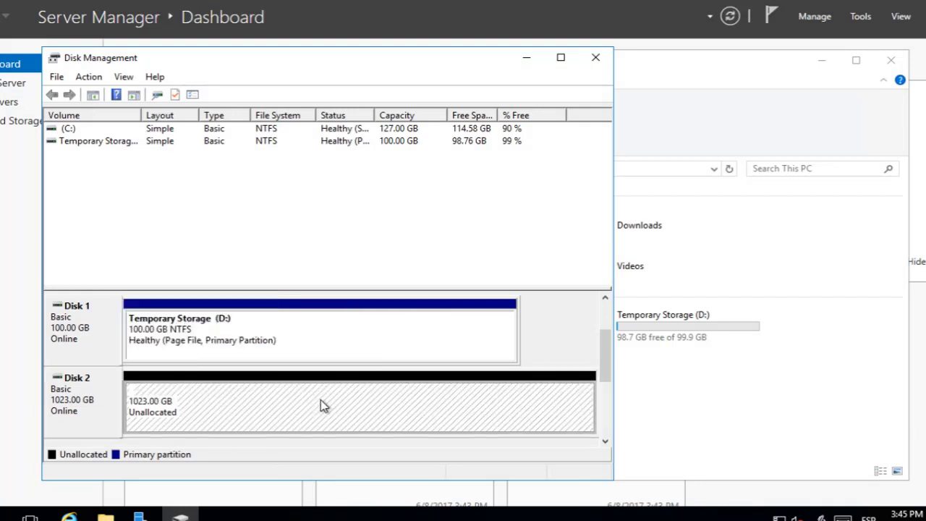
right_click(321, 403)
click(360, 286)
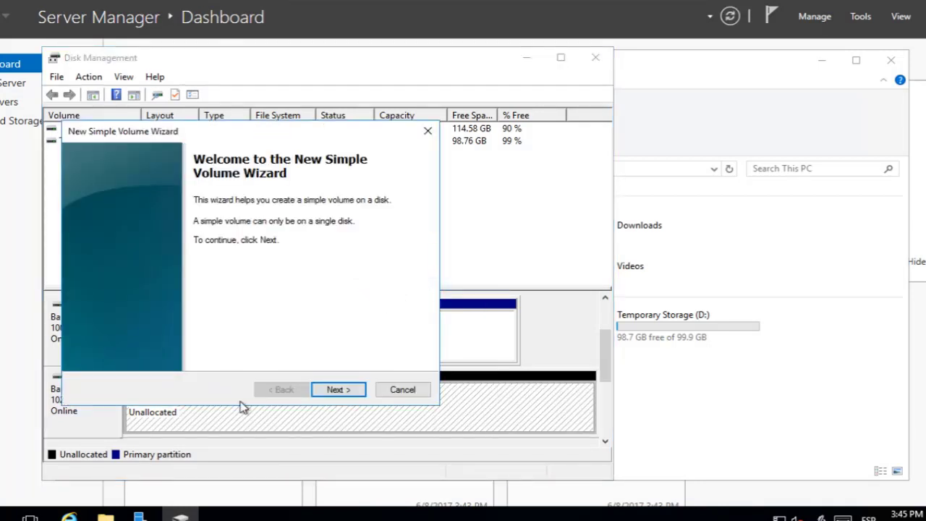
Keep the full 1023 GB volume size and assign drive letter Z.
click(345, 391)
click(338, 390)
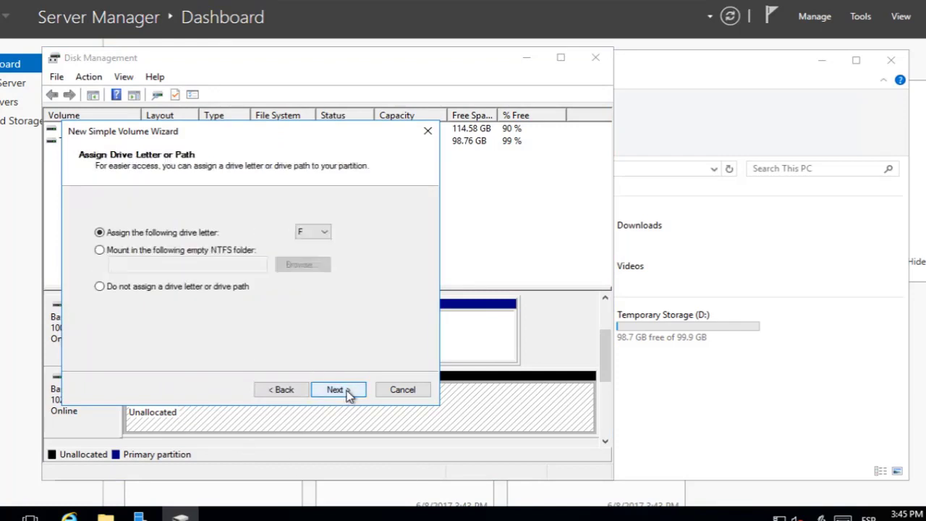
click(323, 233)
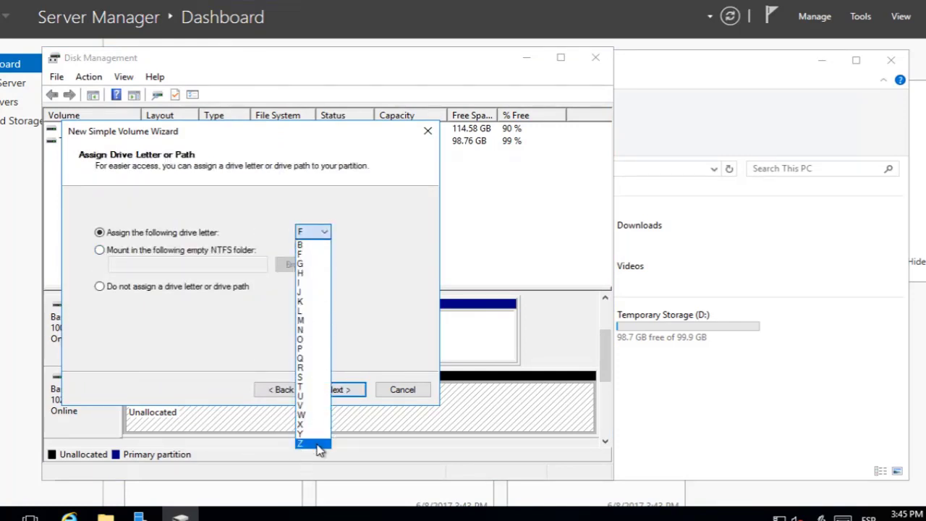
click(316, 444)
click(322, 389)
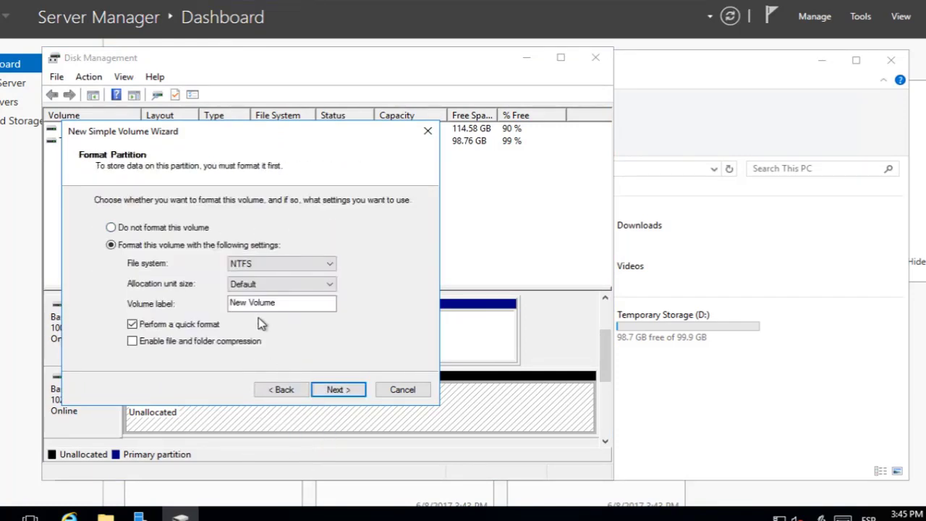
Label the volume DATOS and finish the wizard to format it as NTFS.
drag(276, 309, 78, 346)
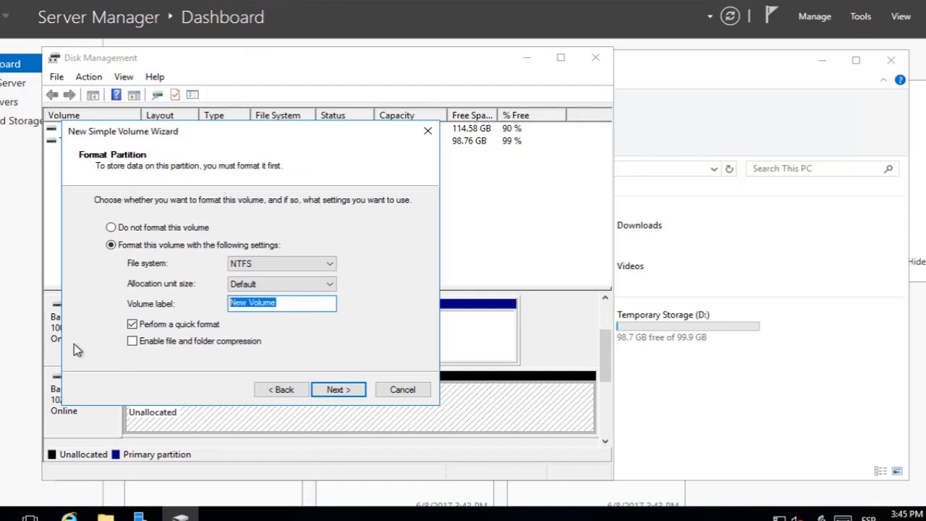
text(datos)
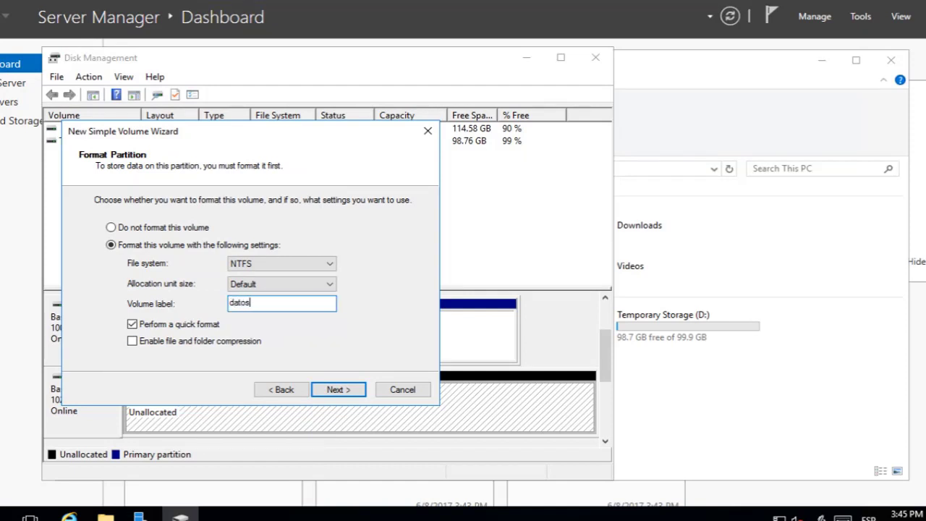
text(ATOS)
click(337, 389)
click(337, 389)
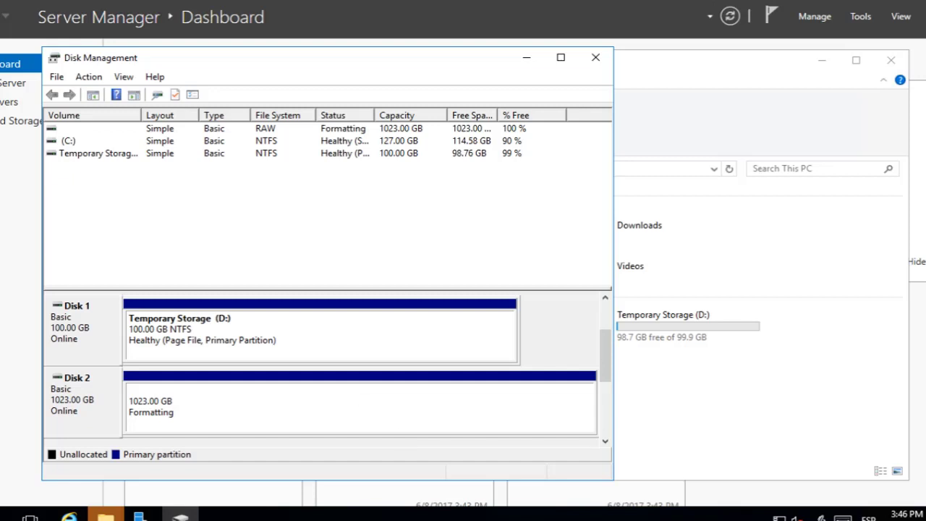
Dismiss the Windows format-disk prompt and its error for the new drive.
click(665, 323)
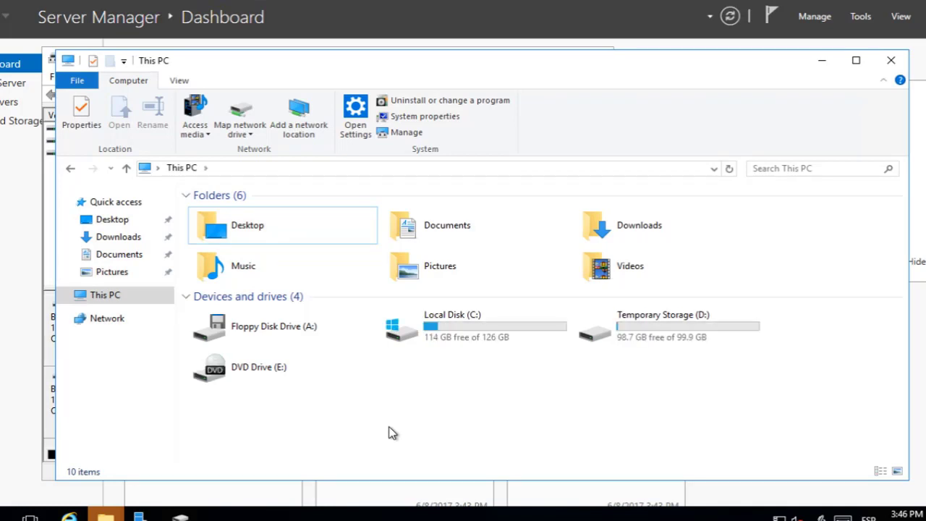
mouse_move(105, 515)
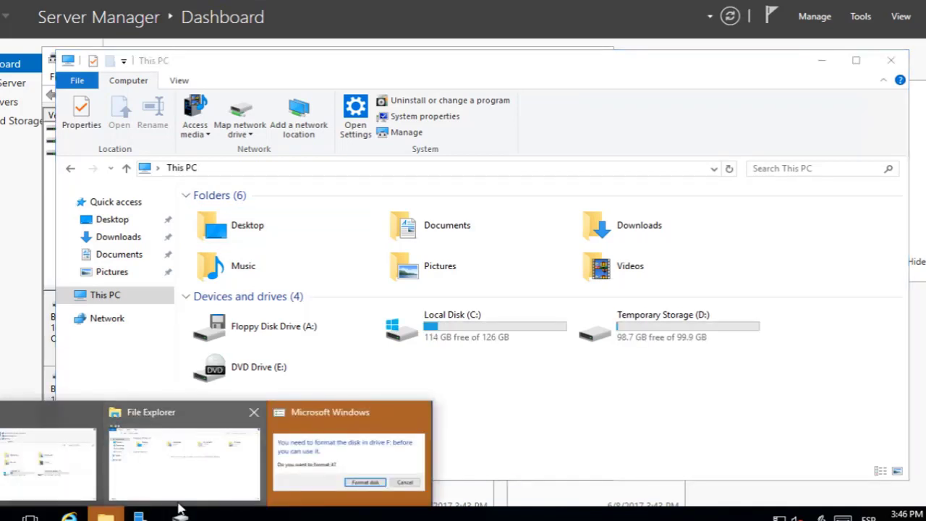
click(306, 474)
click(487, 262)
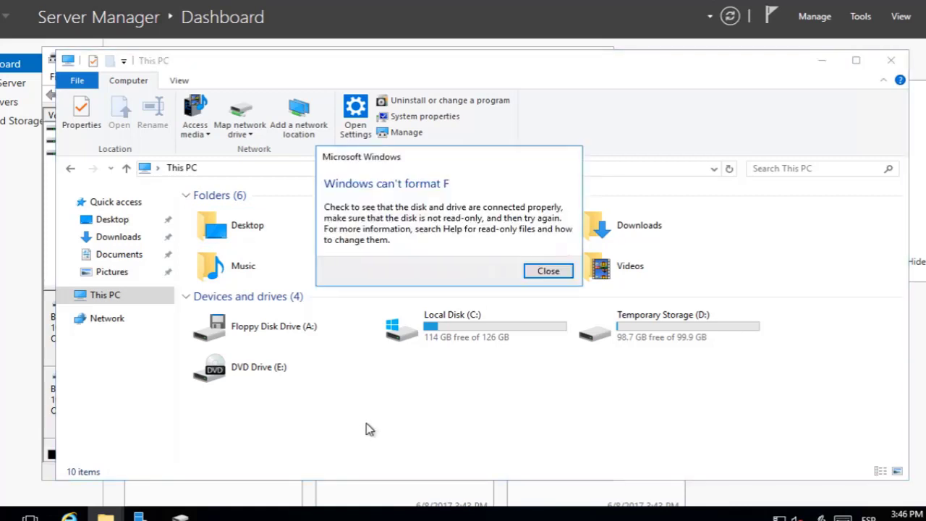
click(548, 271)
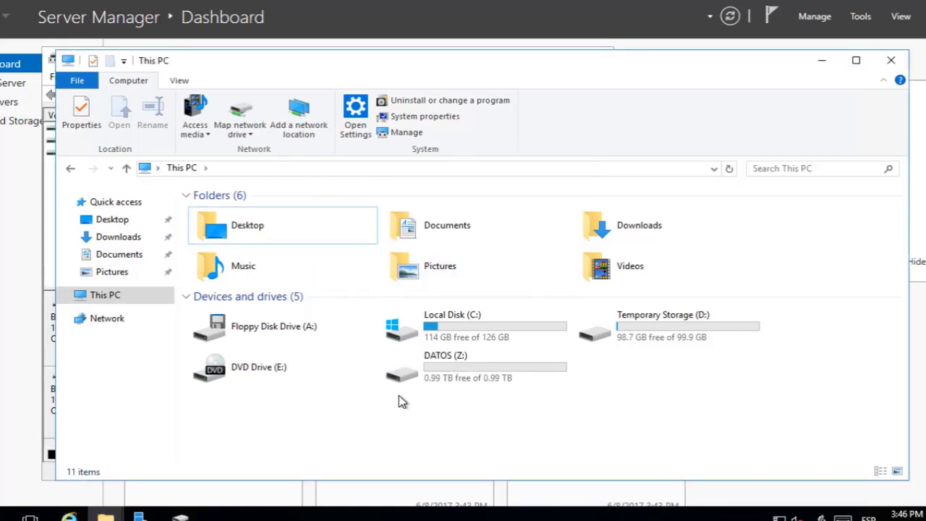
Create a folder named tajamar on DATOS (Z:), then close Explorer and Disk Management.
double_click(437, 360)
right_click(437, 358)
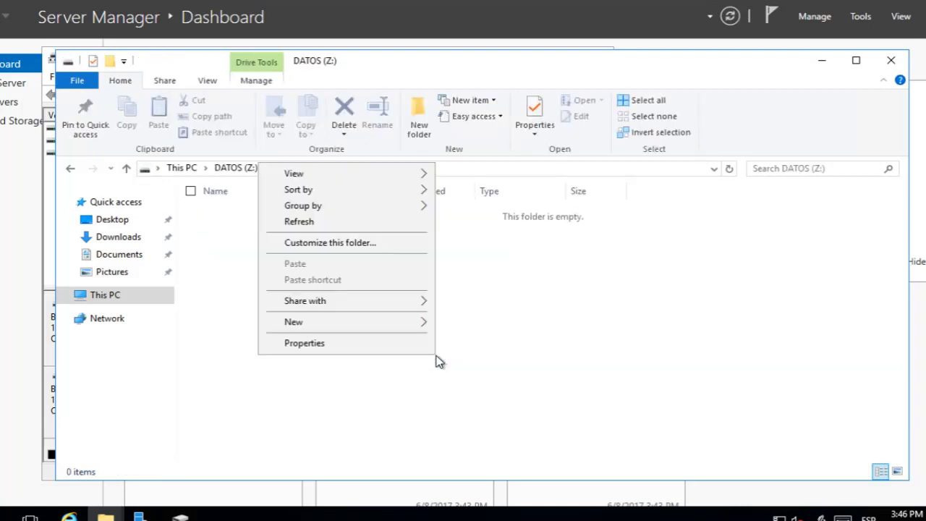
mouse_move(414, 324)
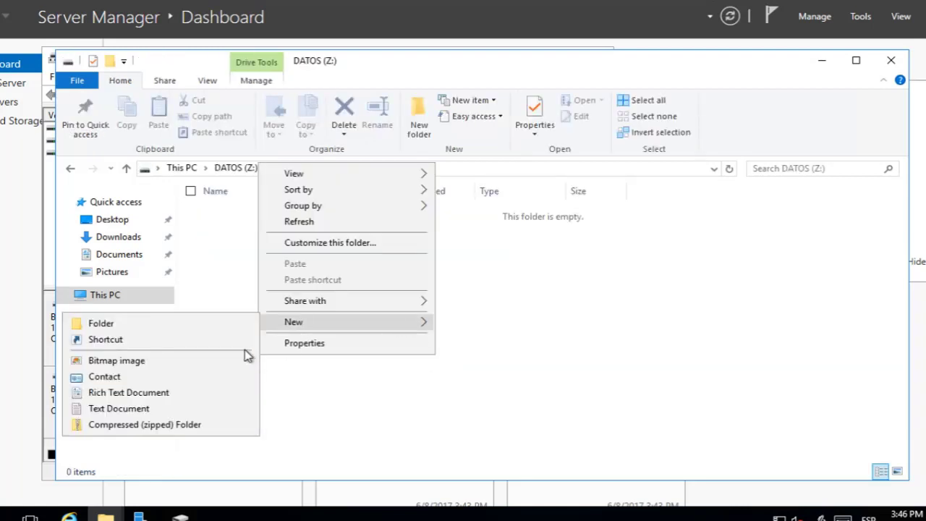
click(136, 327)
text(tajamar)
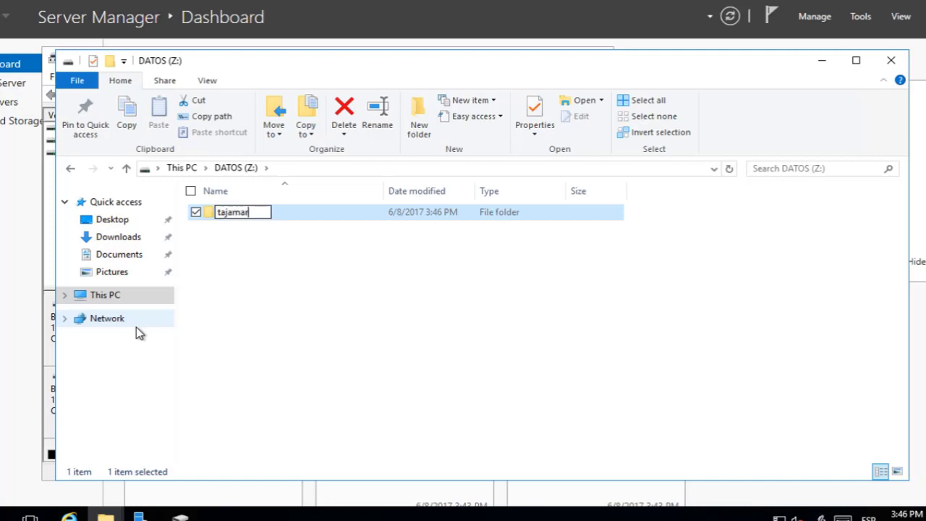
key(Return)
click(264, 291)
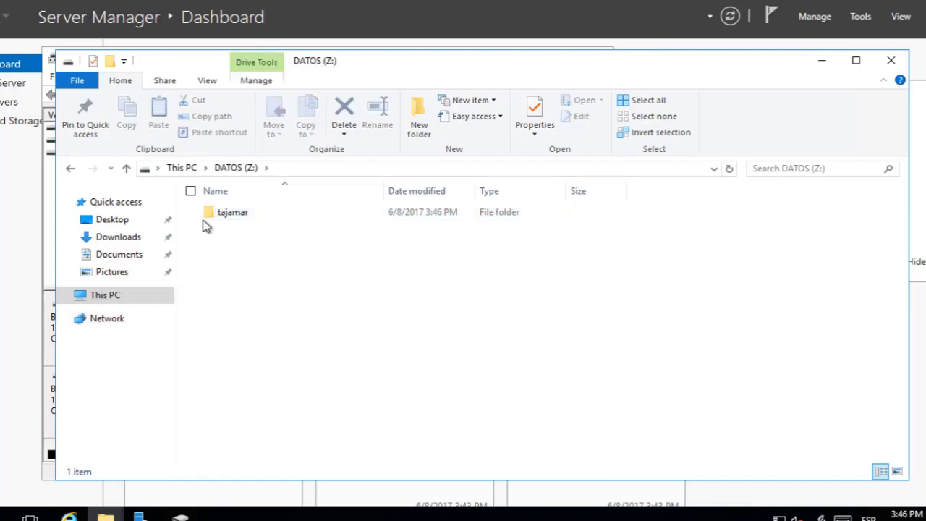
click(901, 63)
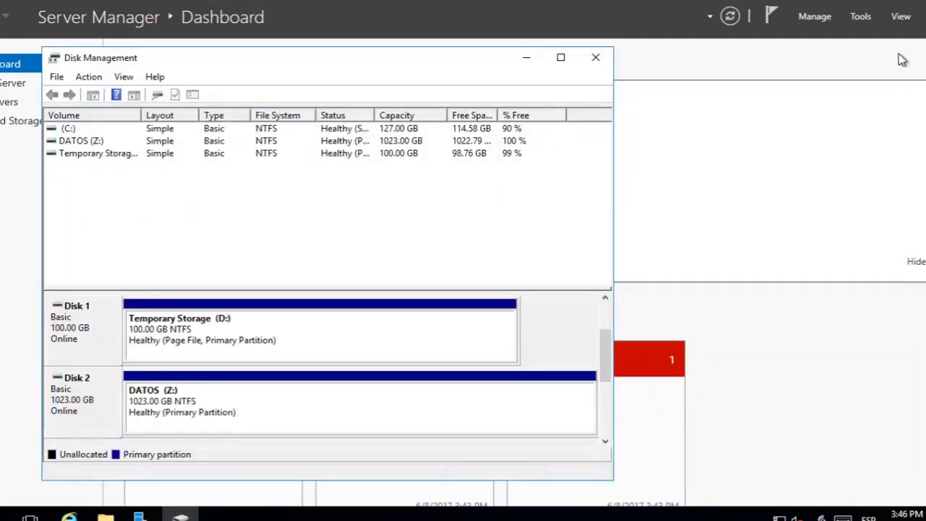
click(603, 58)
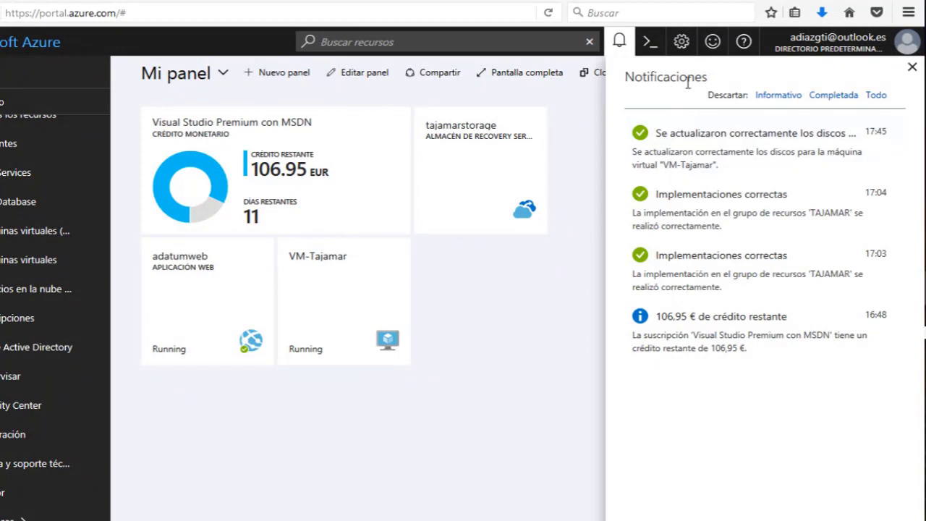
Dismiss notifications and open VM-Tajamar's Apagado automático page under Programaciones.
click(619, 41)
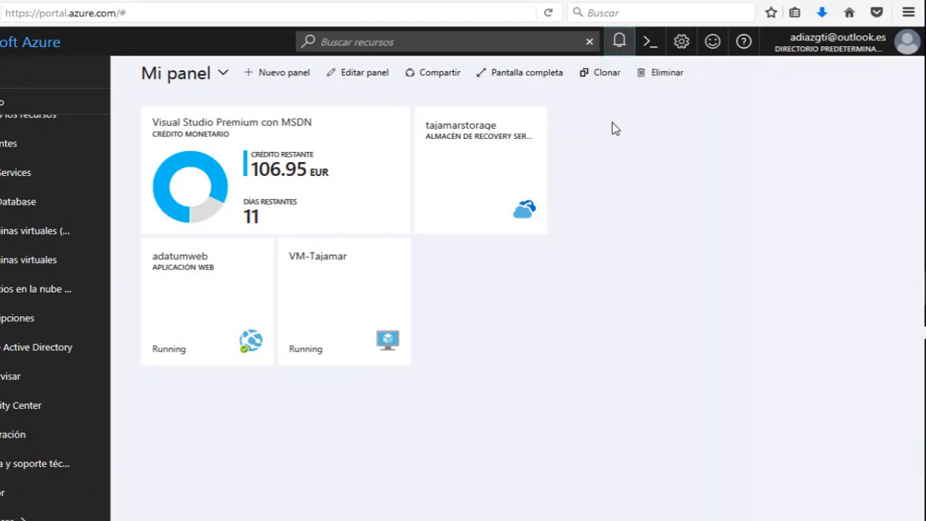
click(334, 296)
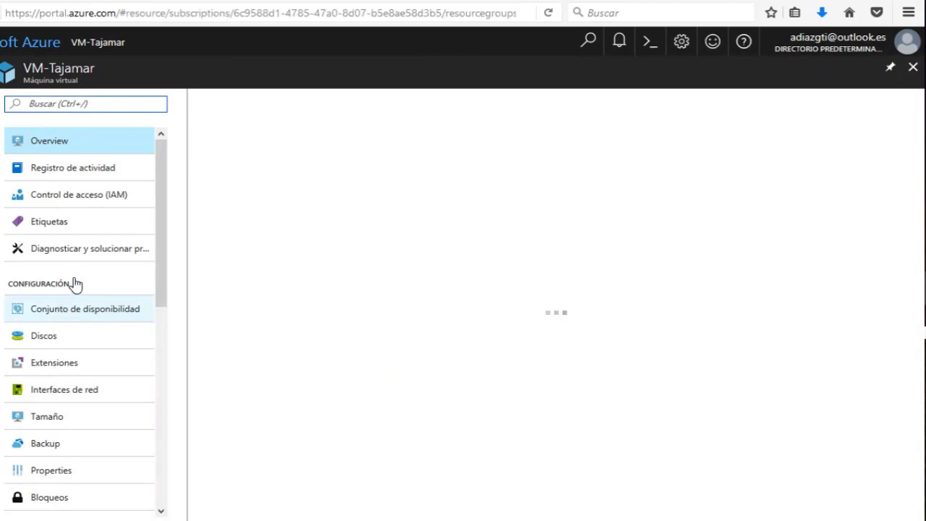
scroll(78, 284, down, 5)
scroll(87, 430, down, 2)
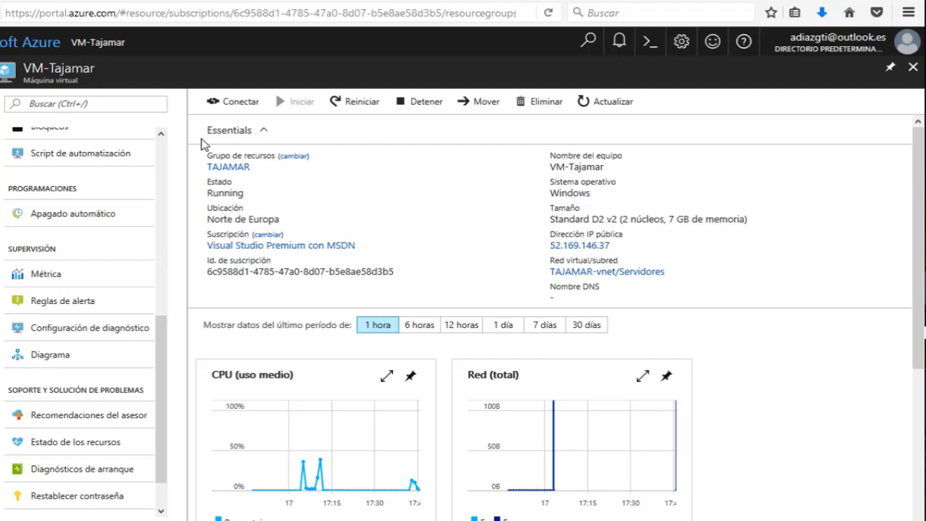
click(51, 217)
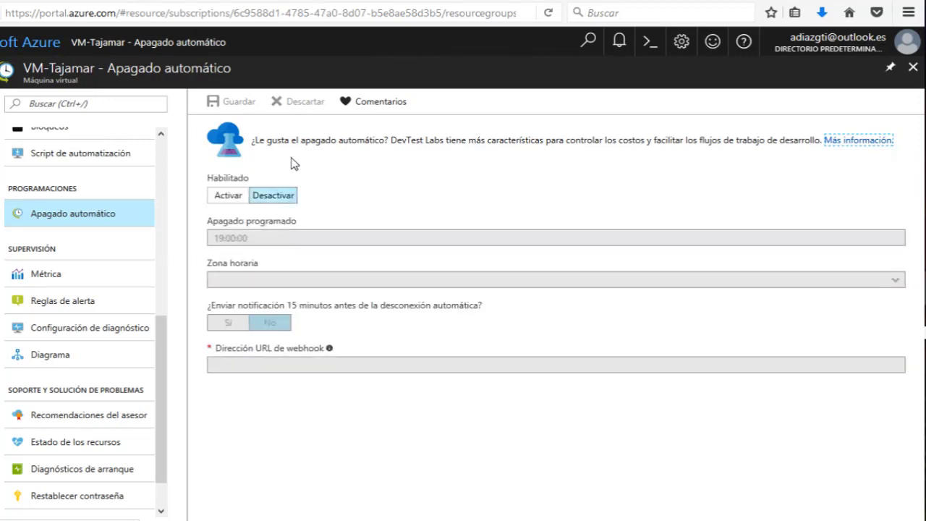
Turn on auto-shutdown with the scheduled time of 19:00:00.
right_click(222, 200)
click(362, 160)
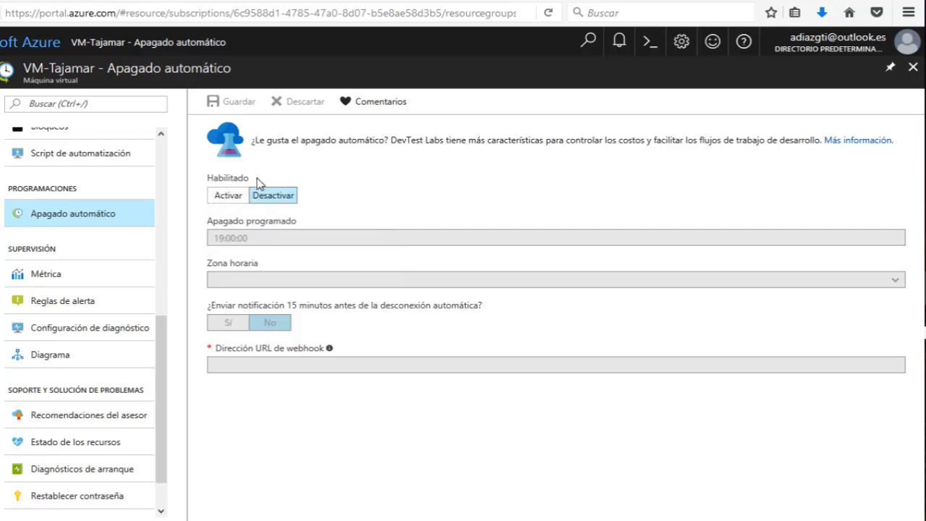
click(225, 200)
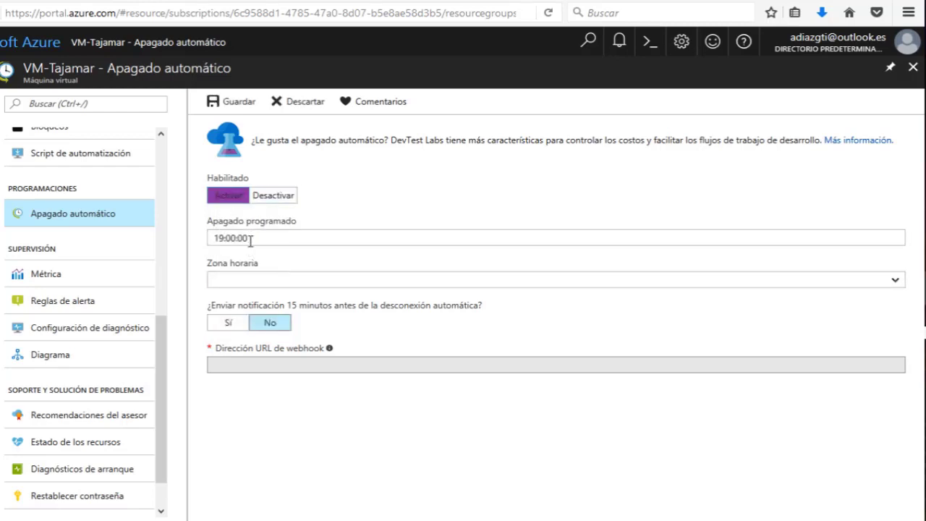
click(247, 238)
Set the time zone to (UTC+01:00) Brussels, Copenhagen, Madrid, Paris and save.
click(232, 281)
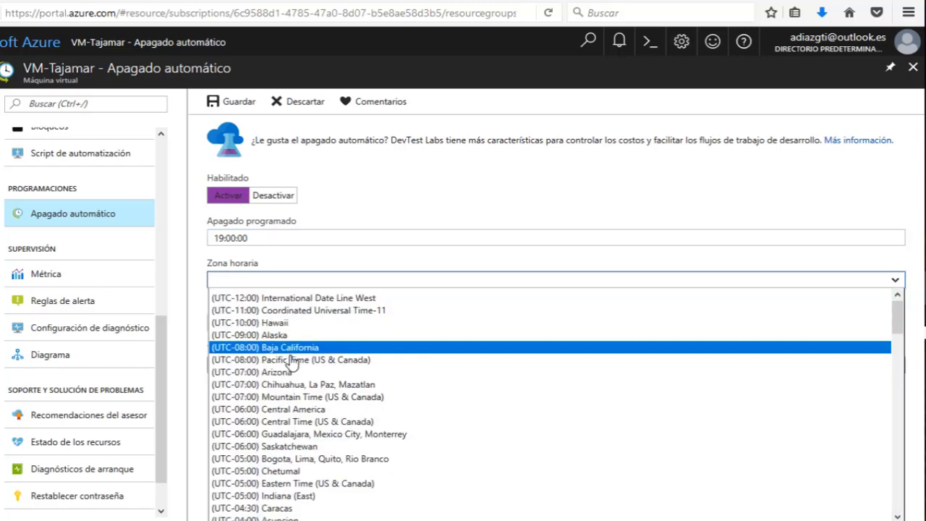
scroll(239, 356, down, 18)
scroll(290, 356, down, 6)
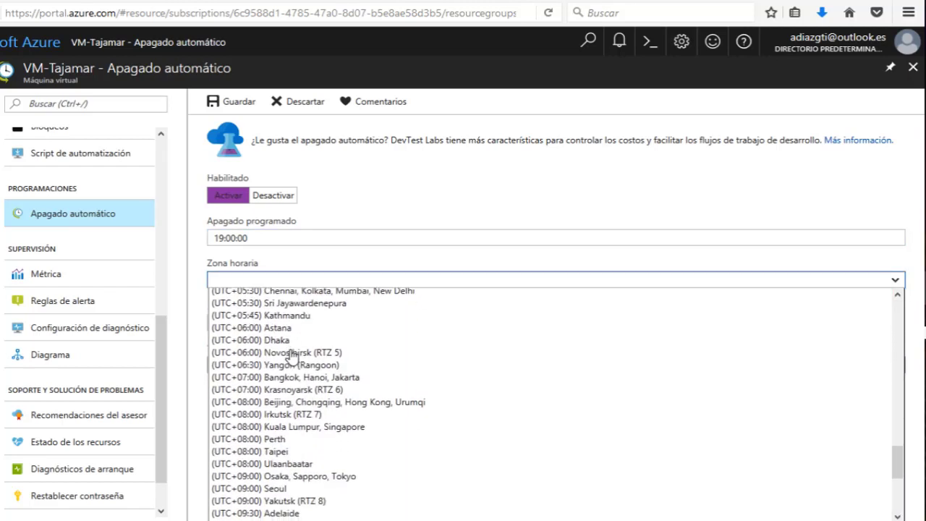
scroll(290, 355, up, 5)
scroll(290, 356, up, 7)
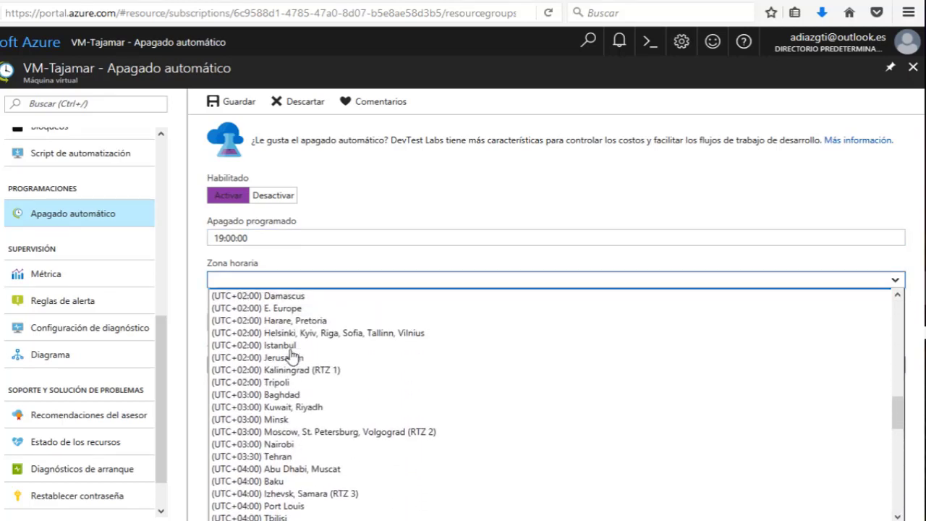
scroll(291, 356, up, 1)
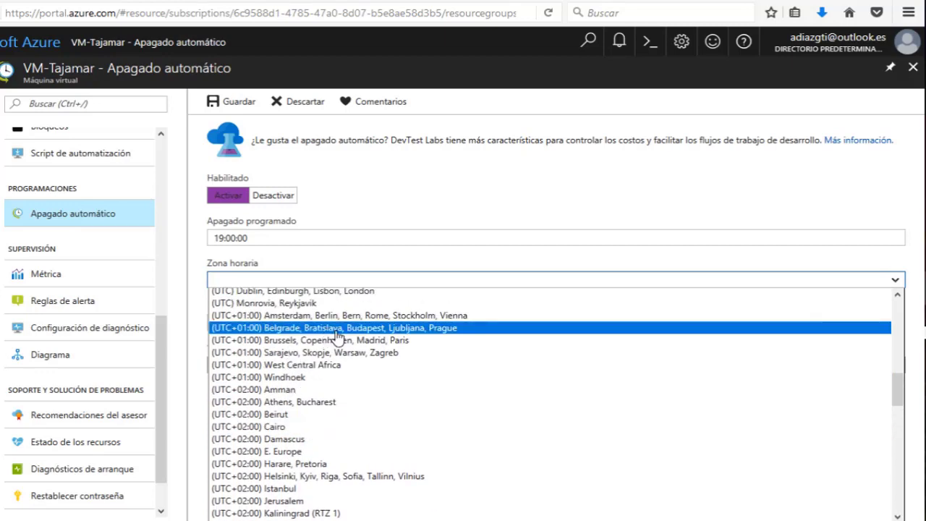
click(366, 327)
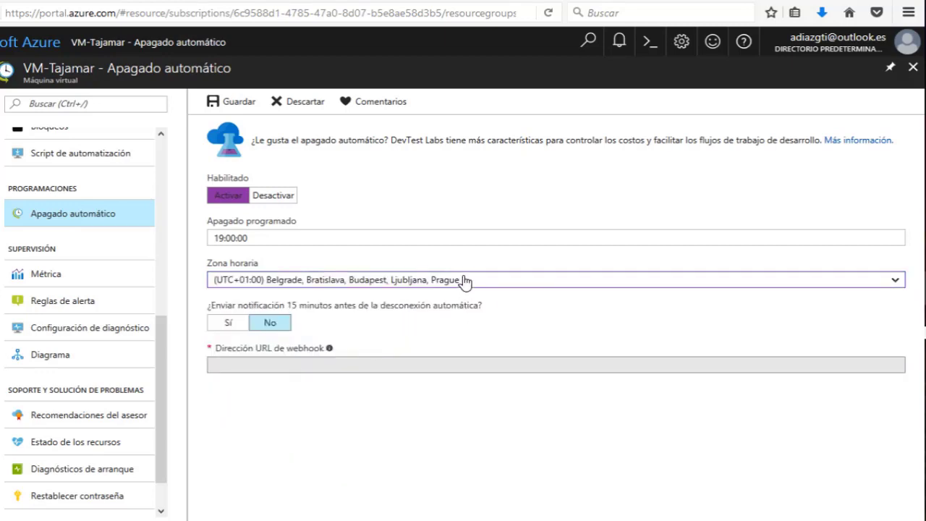
click(407, 281)
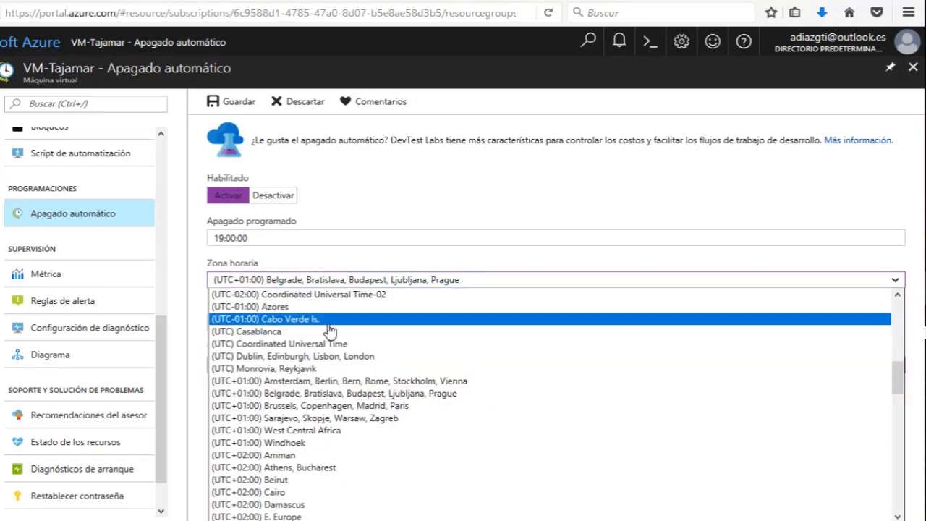
click(344, 405)
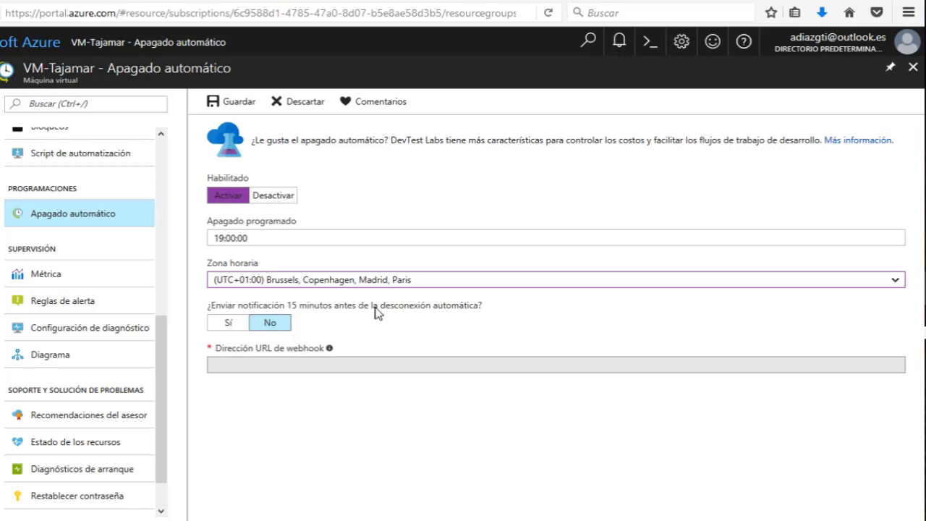
click(243, 102)
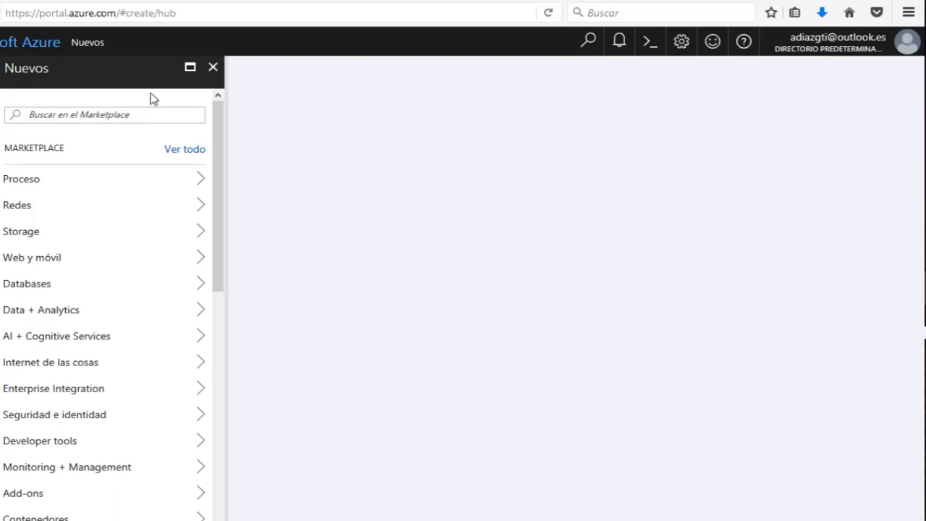
Close the Nuevos blade, maximize the browser, and open VM-Tajamar's Discos page.
click(213, 68)
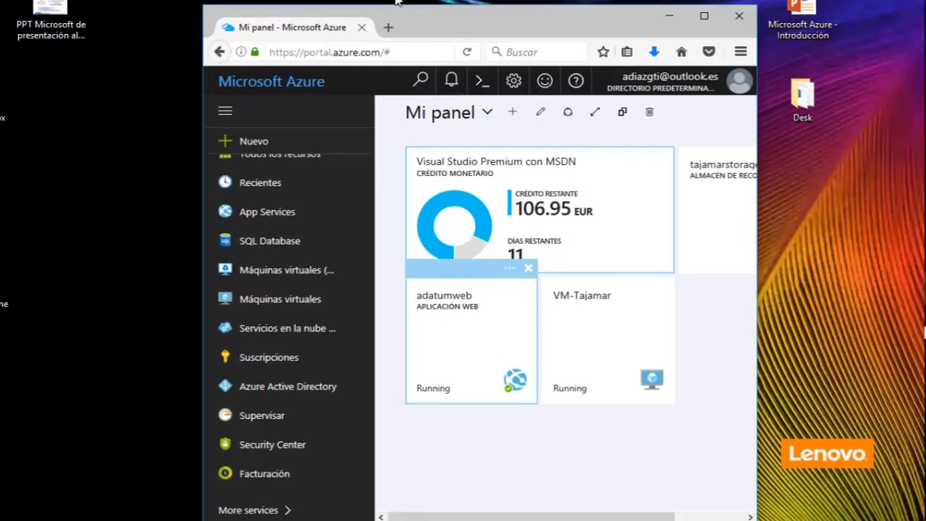
double_click(516, 21)
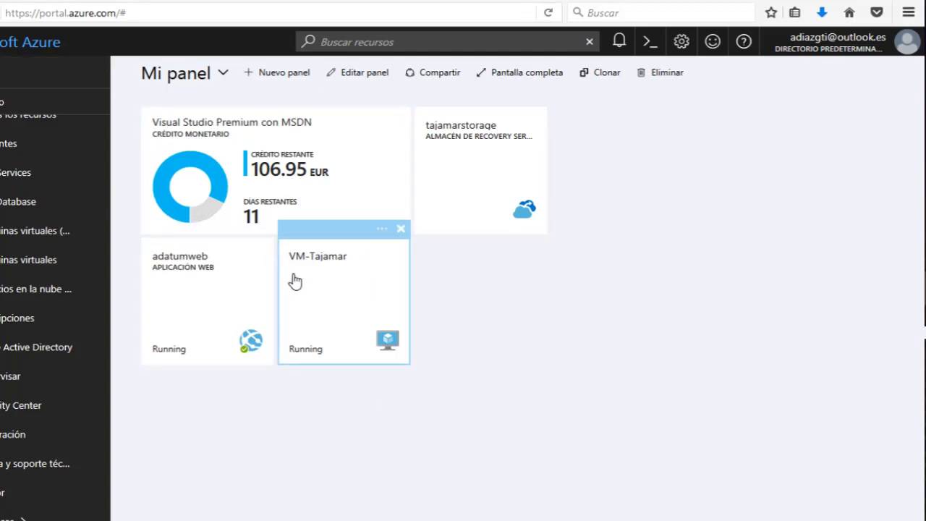
click(311, 295)
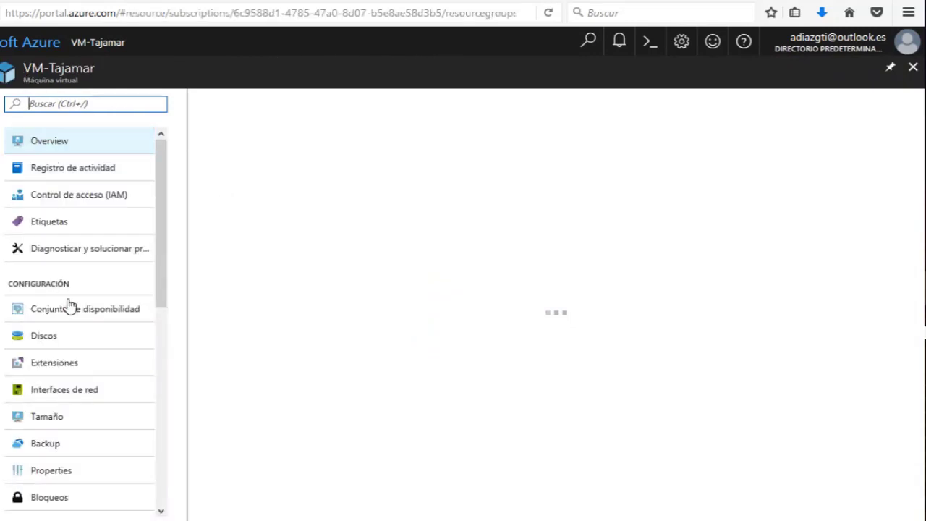
click(51, 338)
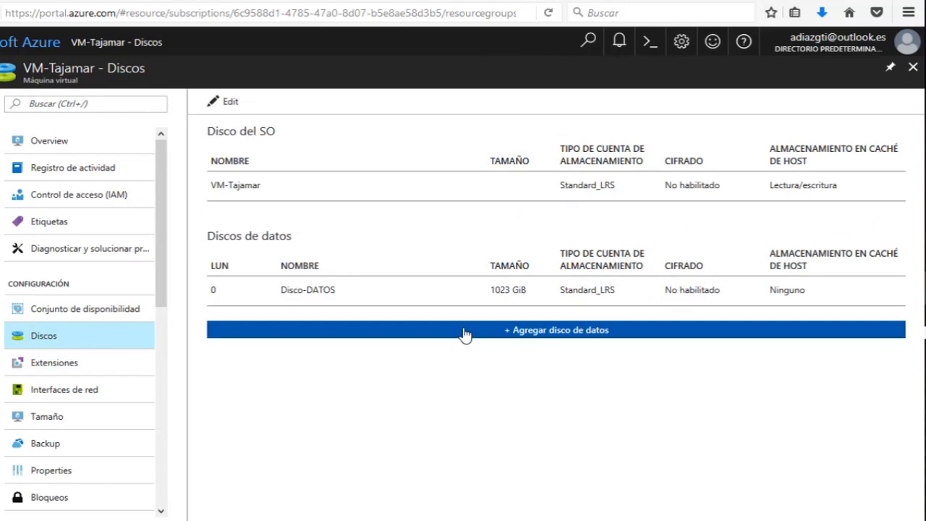
Add a new data disk named DATOS2 with the Estándar (HDD) account type.
click(467, 334)
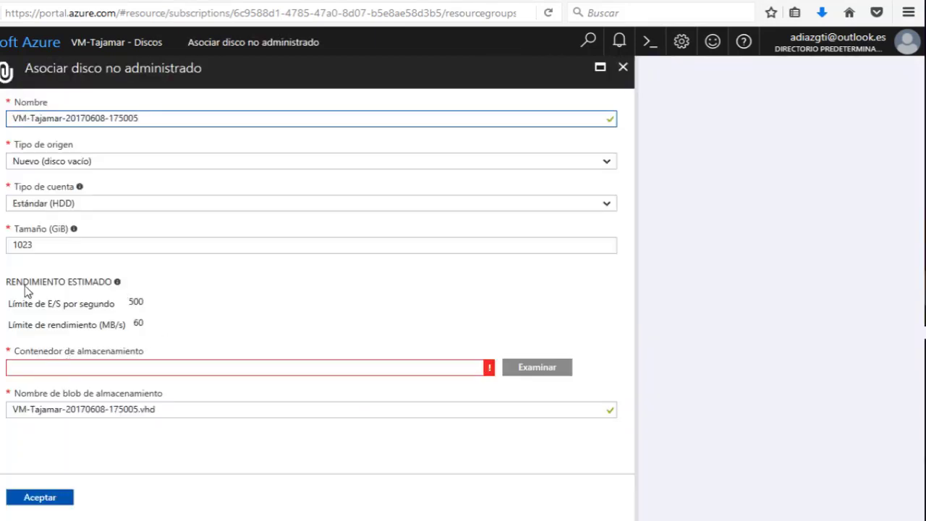
triple_click(75, 124)
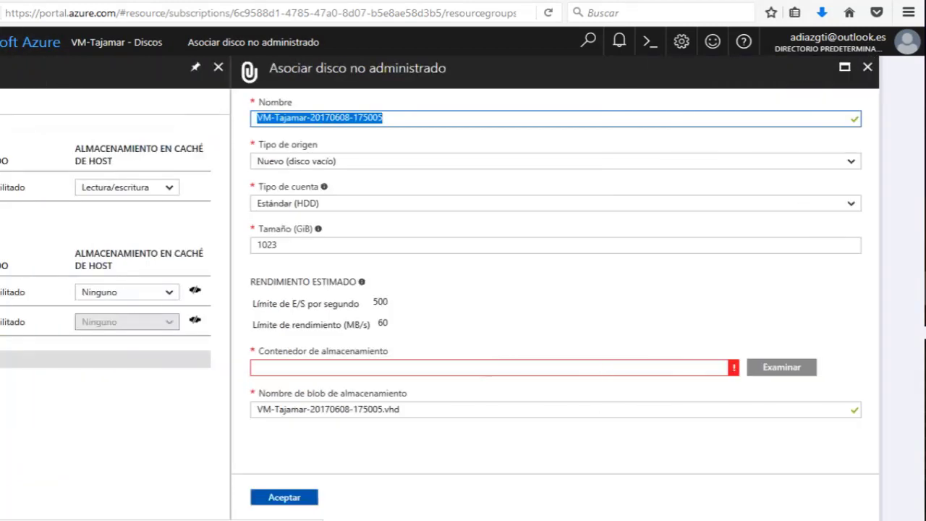
text(DA)
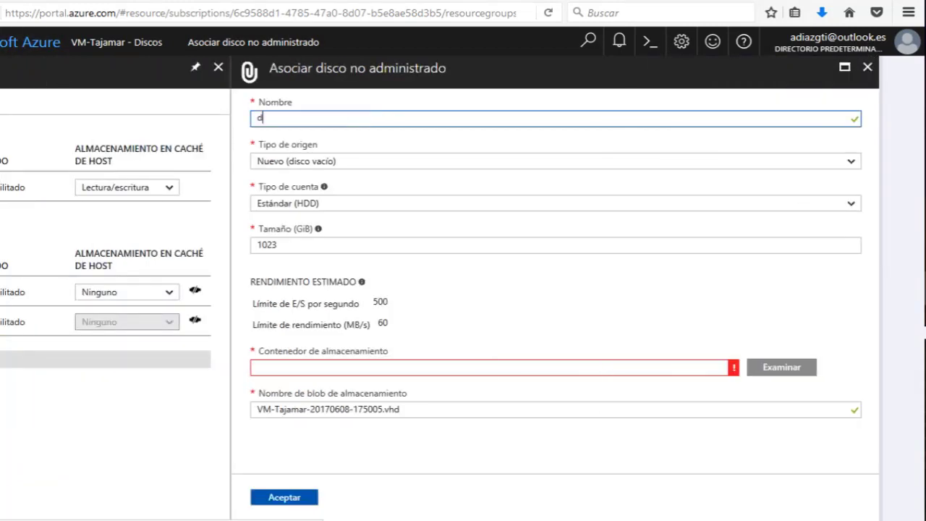
key(BackSpace)
key(BackSpace)
text(DATOS 2)
key(BackSpace)
key(BackSpace)
text(2)
click(277, 204)
click(277, 215)
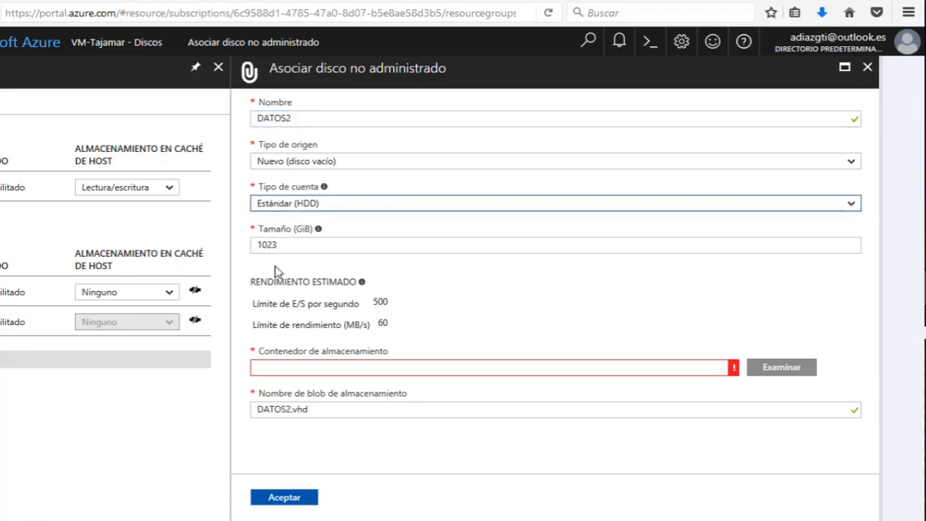
Set DATOS2's storage container to tajamarstorage's vhds and attach the disk.
click(782, 375)
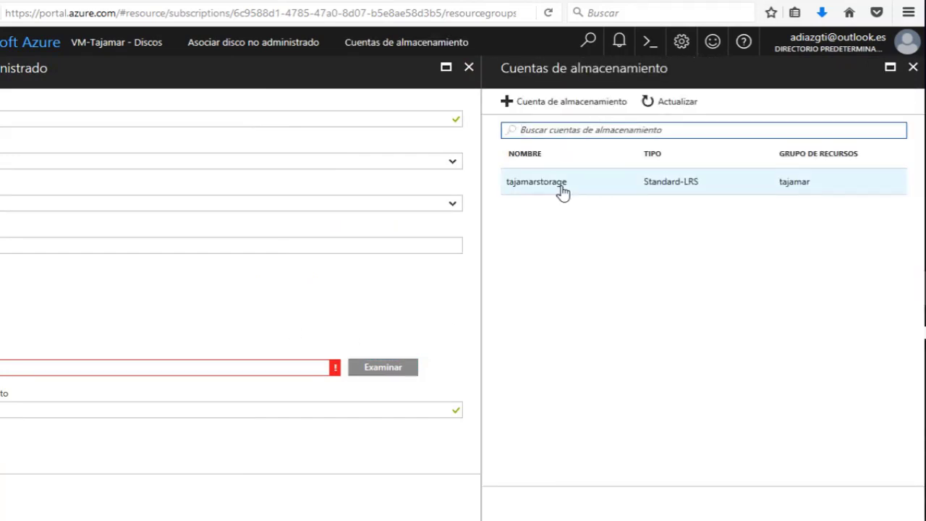
click(560, 186)
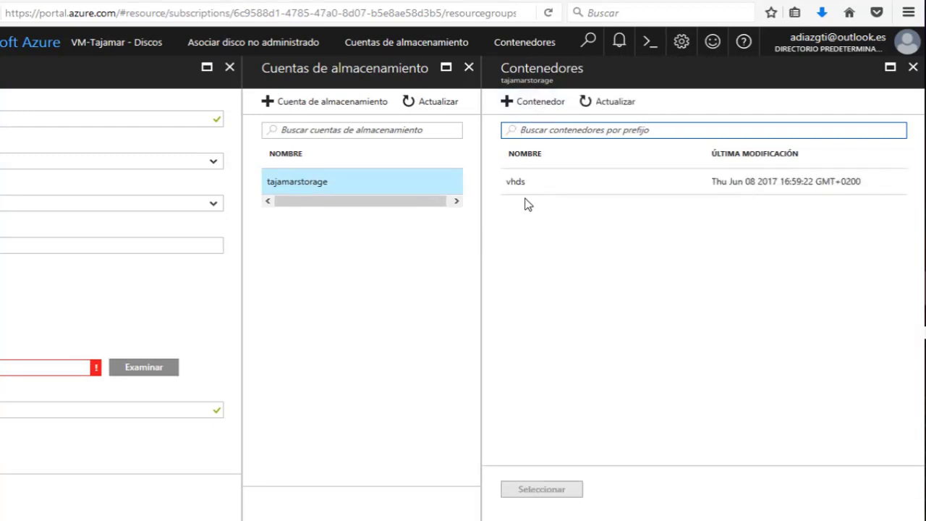
click(521, 182)
click(535, 490)
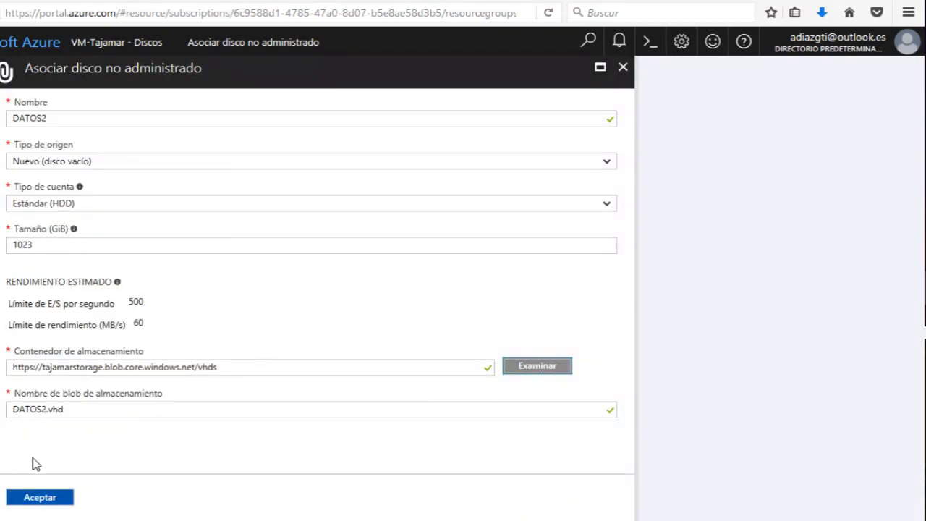
click(47, 504)
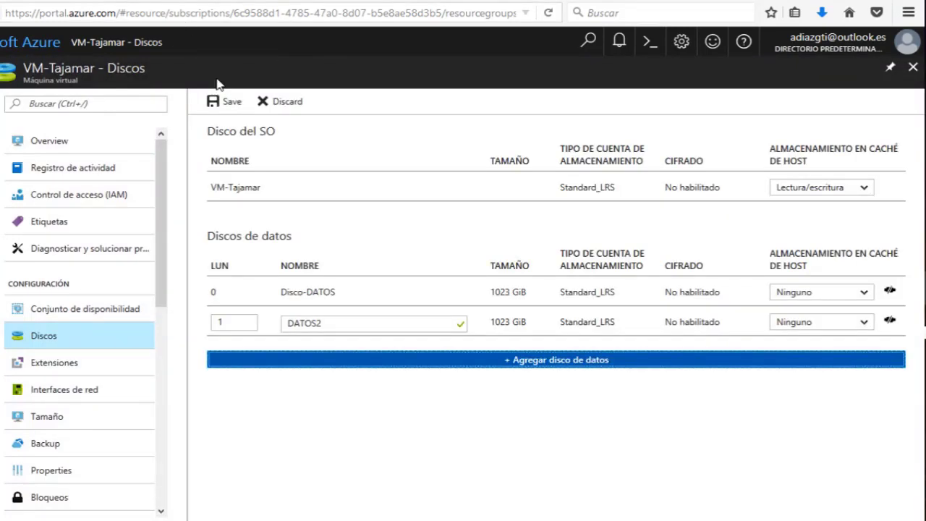
Save the disk list with Disco-DATOS and DATOS2, then review DATOS2's details.
click(216, 101)
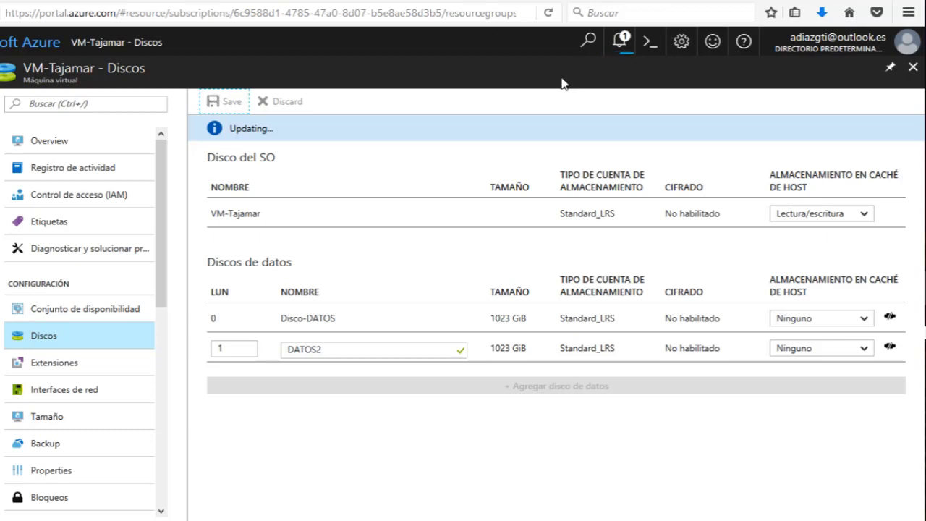
click(289, 344)
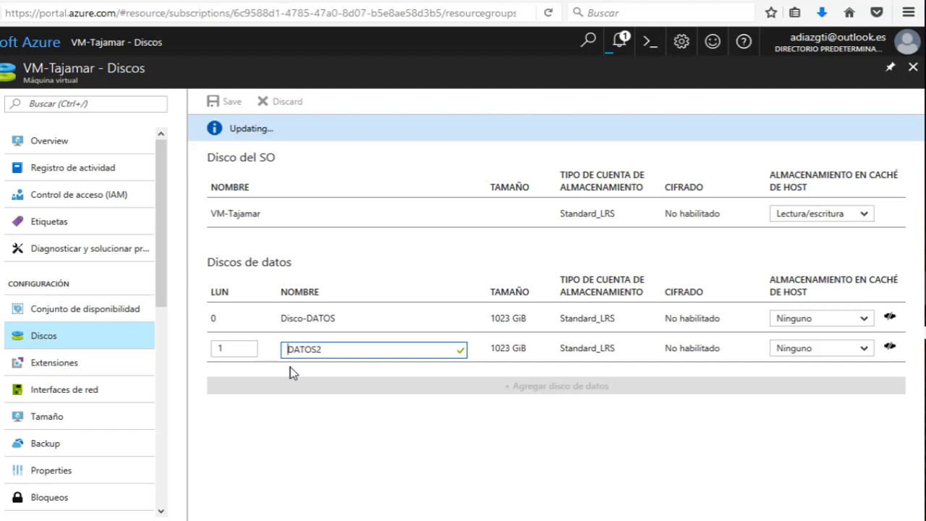
text(D)
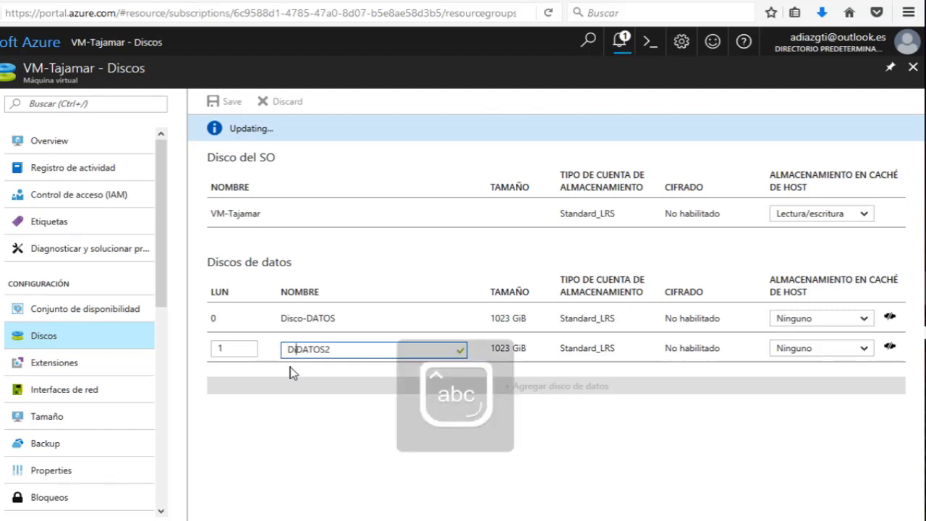
text(isco)
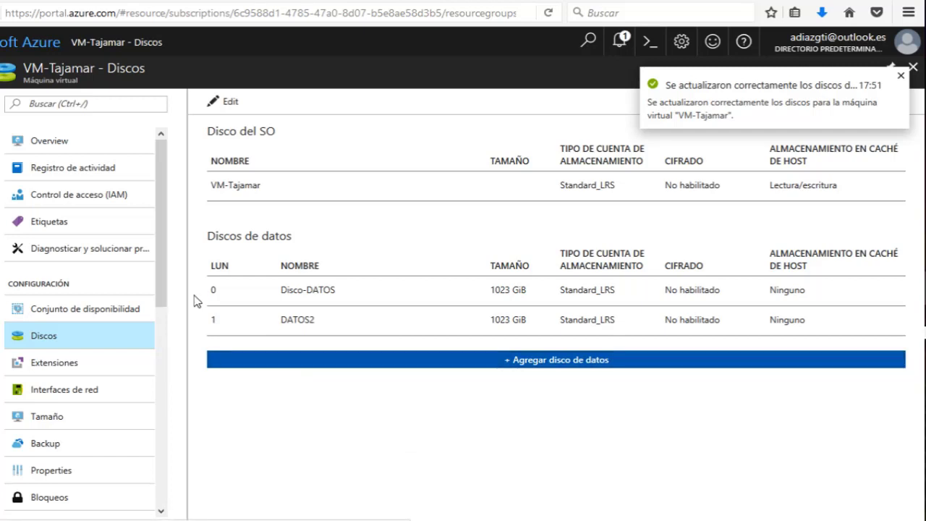
click(293, 322)
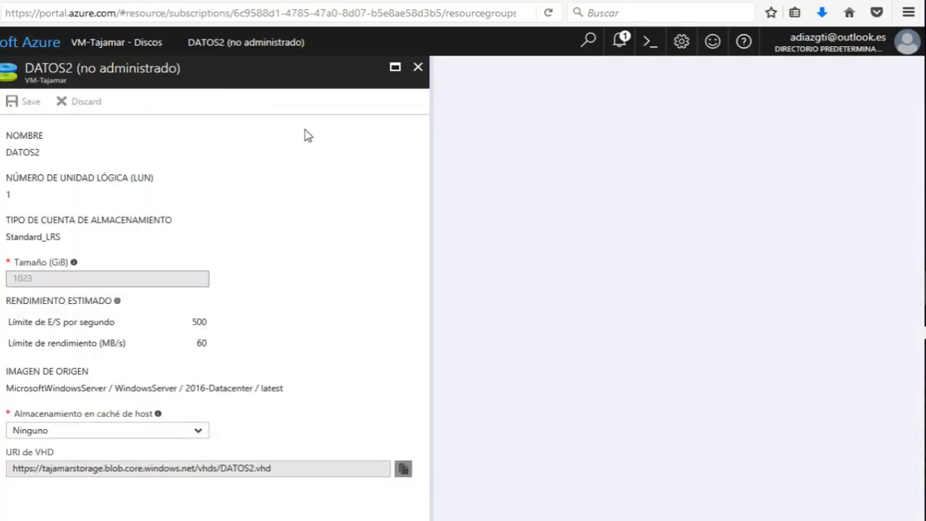
click(418, 67)
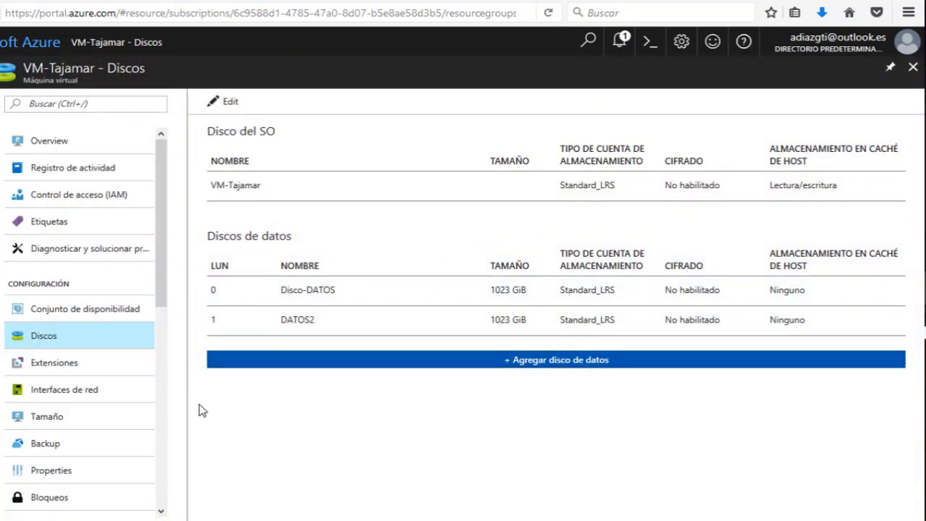
On the remote server, launch Disk Management from the Win+X administrative shortcuts menu.
key(alt+Tab)
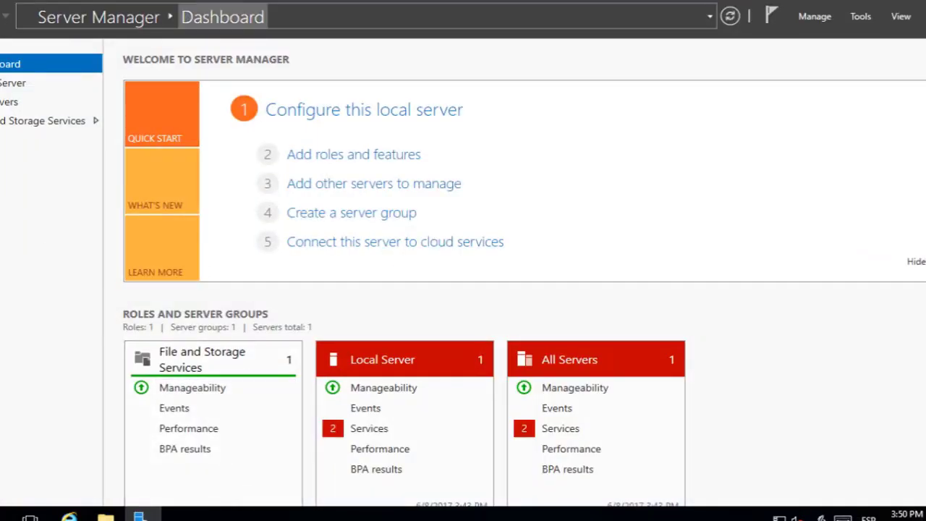
key(super+x)
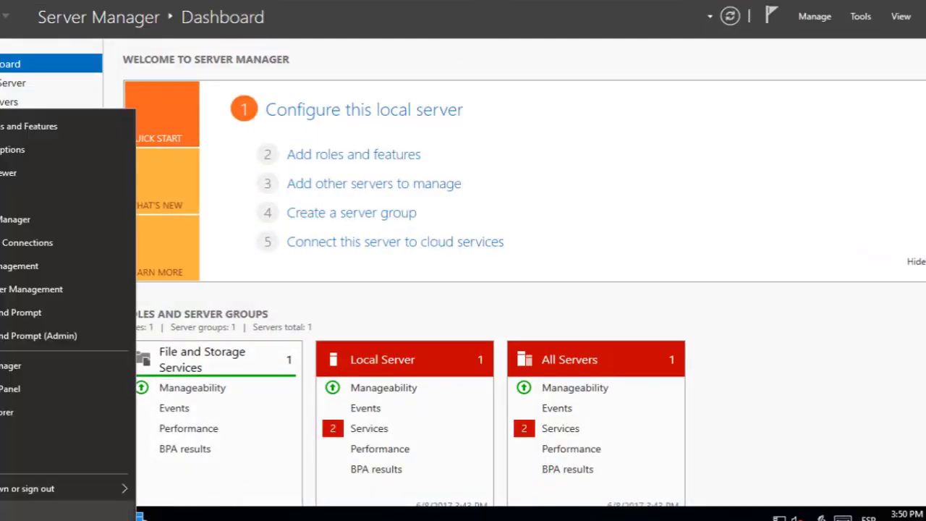
click(642, 208)
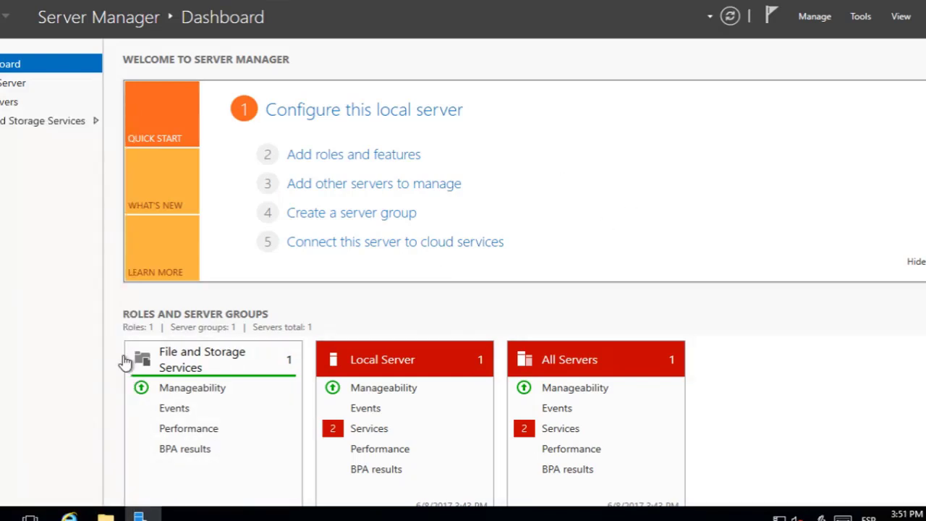
click(817, 16)
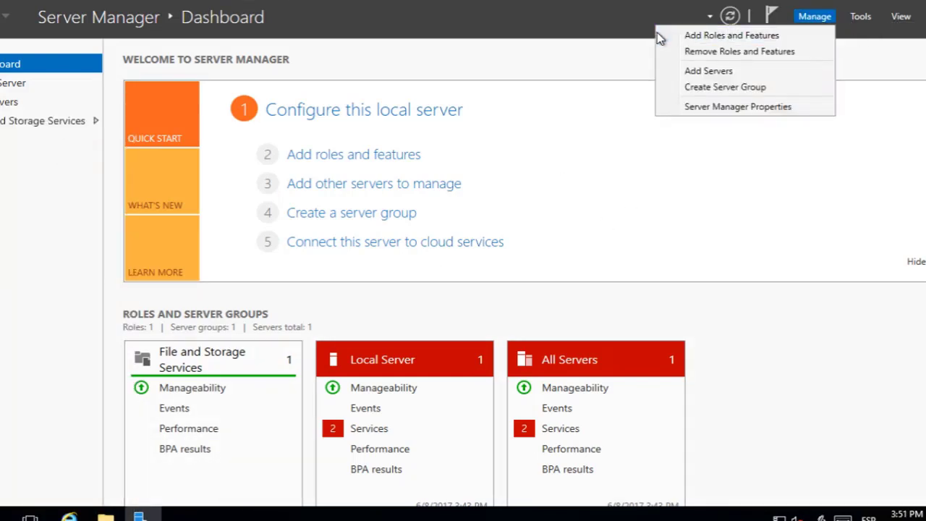
click(654, 204)
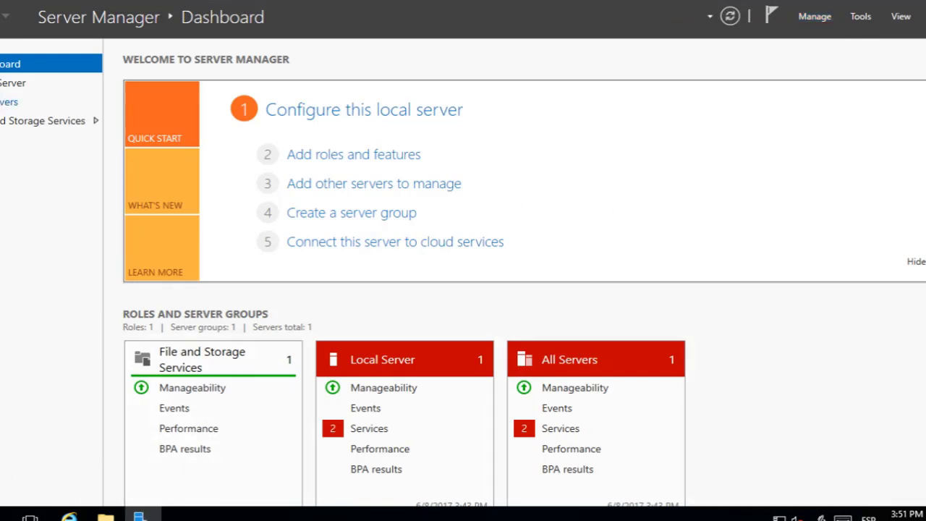
key(super+x)
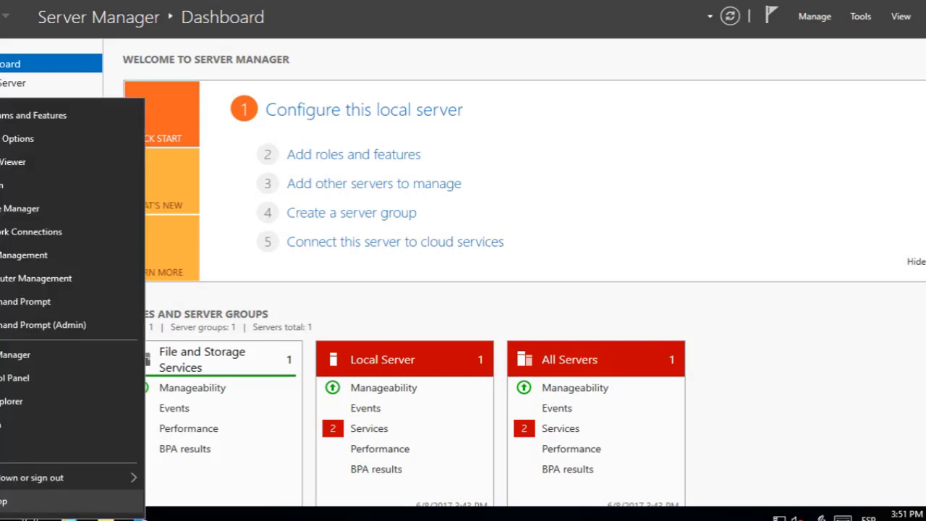
click(24, 257)
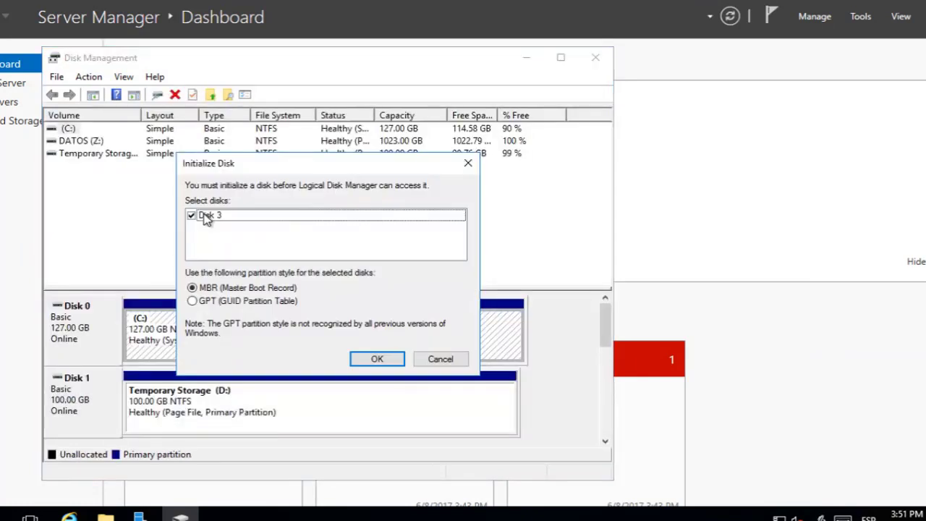
Initialize Disk 3 as MBR and start a New Simple Volume using the full size.
click(379, 358)
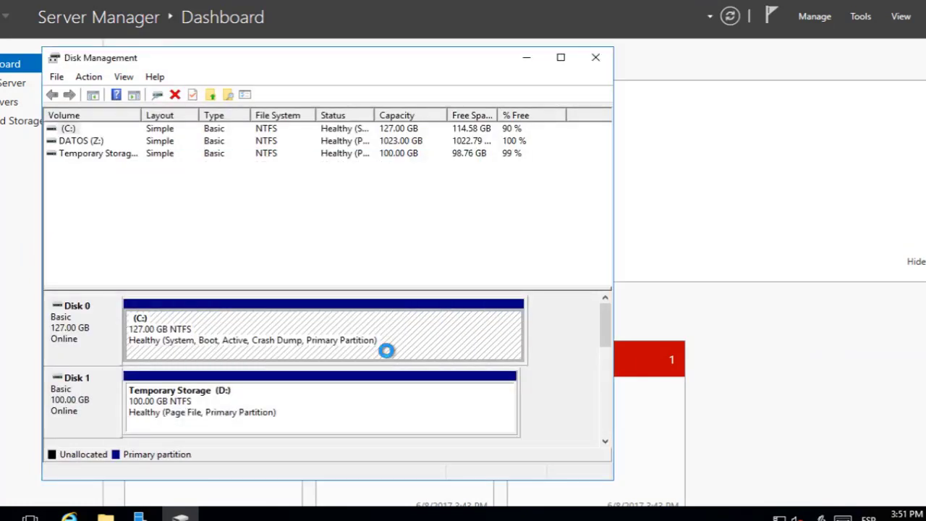
drag(609, 314, 626, 388)
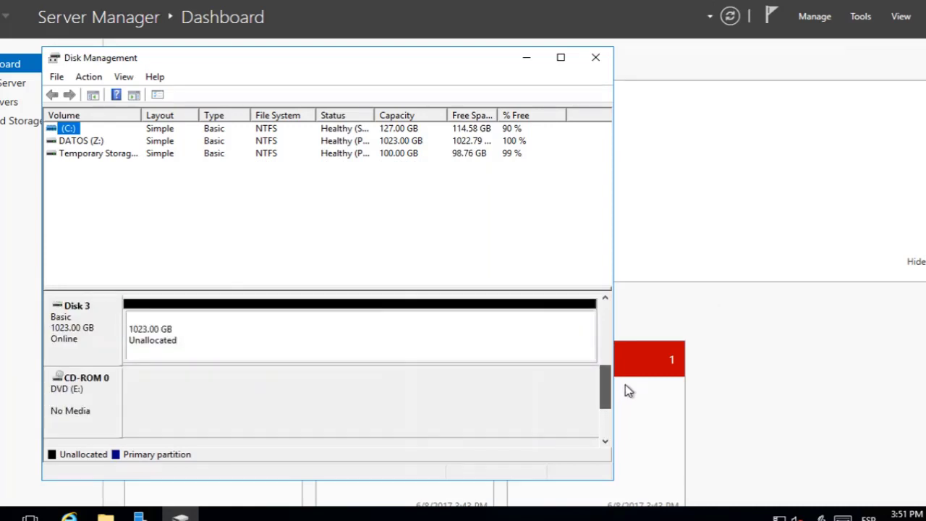
click(181, 347)
right_click(181, 351)
click(233, 355)
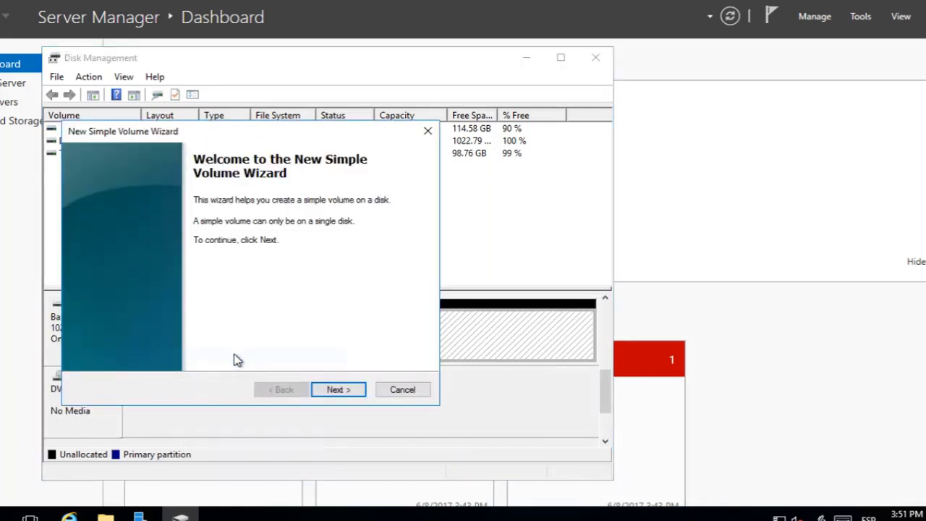
click(340, 394)
click(341, 395)
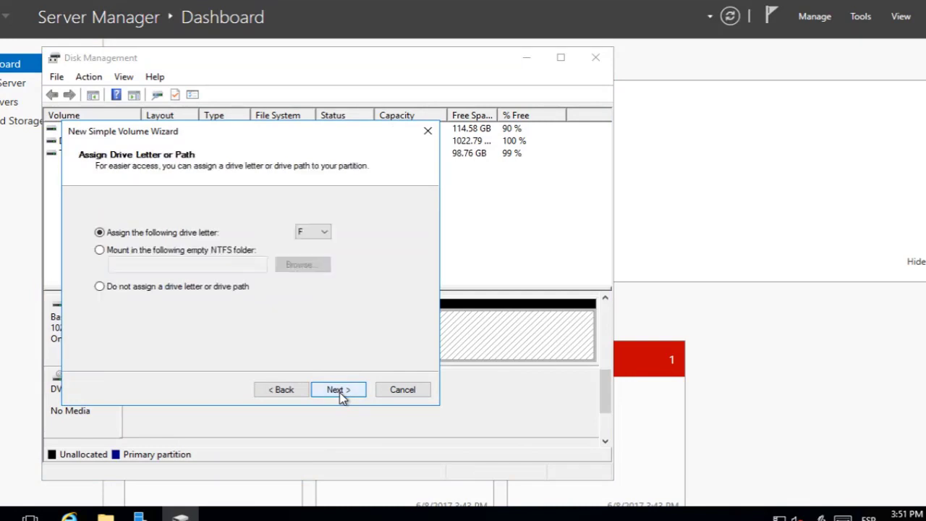
Assign drive letter X, format as NTFS with the label DATOS2, and finish the wizard.
click(316, 235)
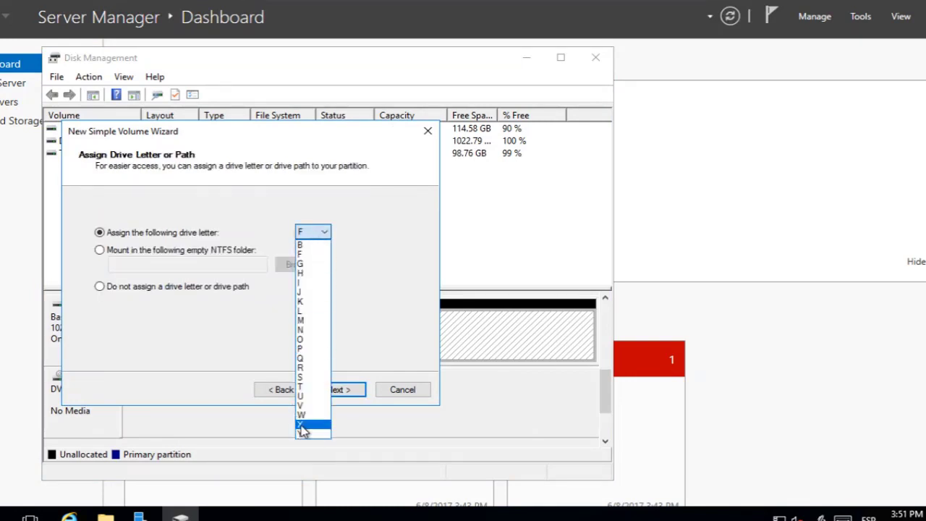
click(304, 426)
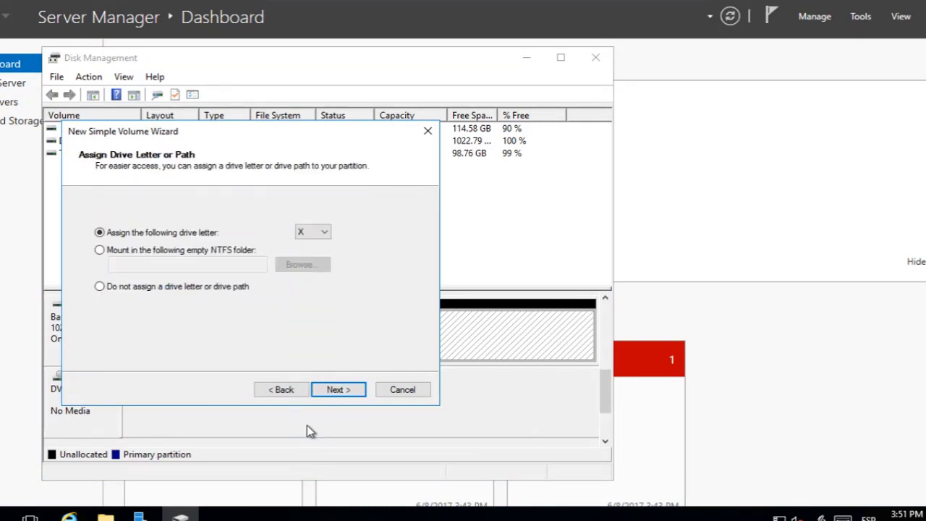
click(334, 389)
drag(275, 302, 135, 311)
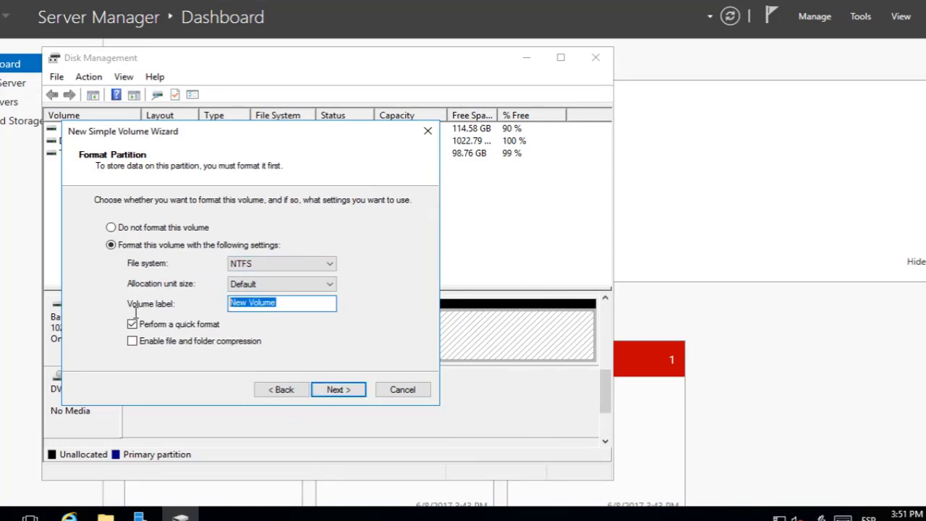
text(DATOS2)
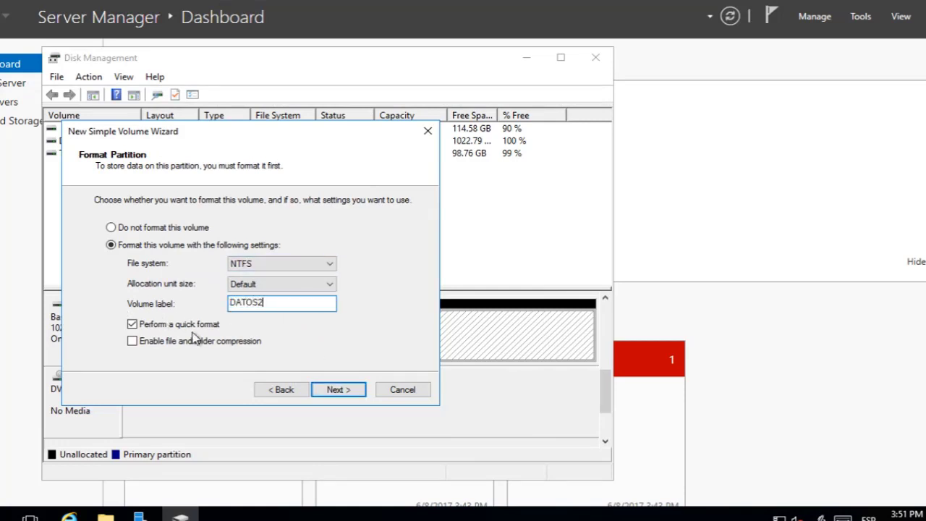
click(329, 394)
click(337, 390)
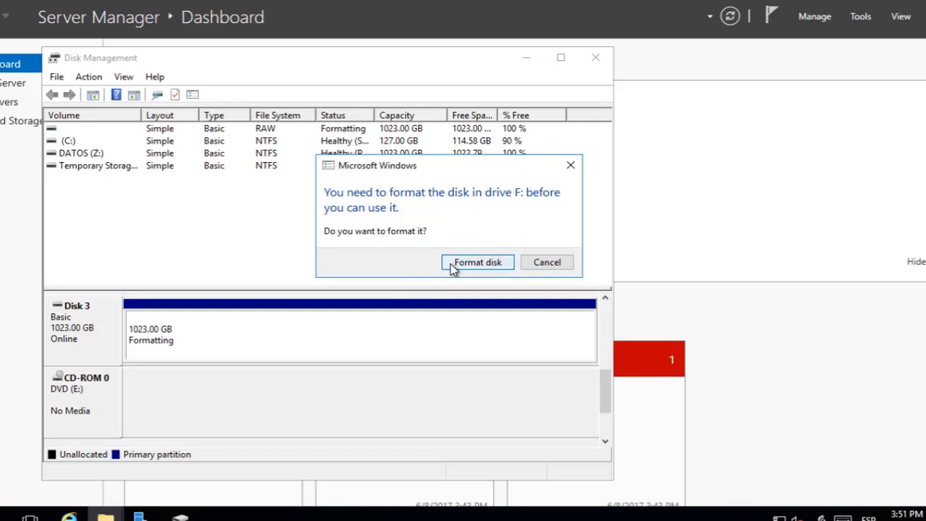
Dismiss the format prompt and error message, then open File Explorer.
click(452, 266)
click(538, 270)
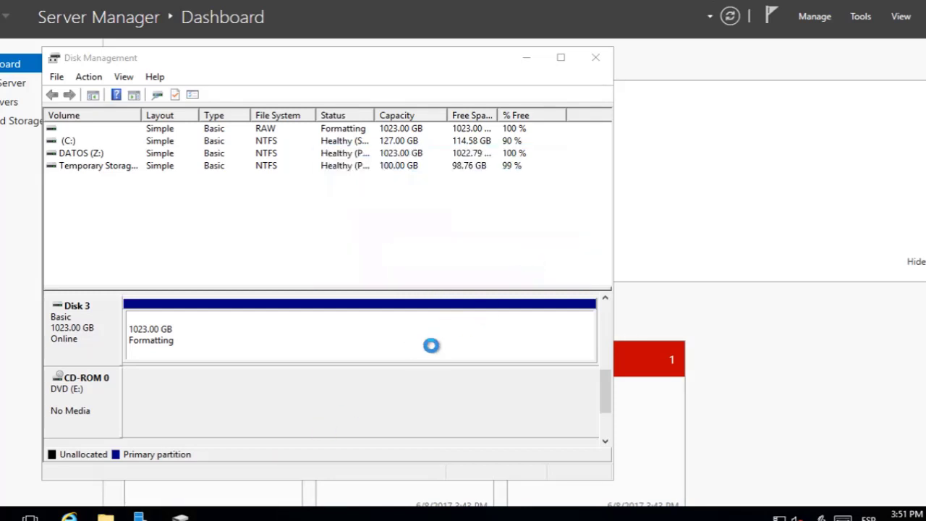
click(106, 517)
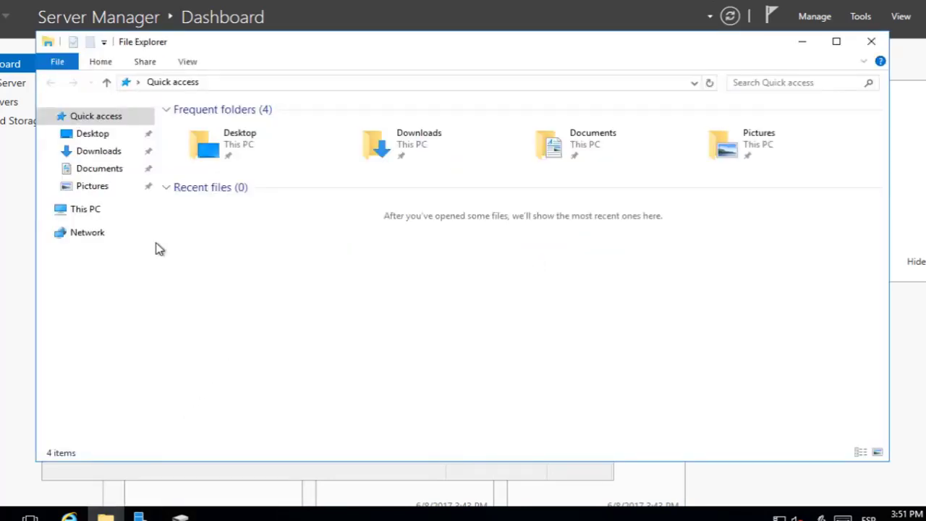
Check the drives under This PC, then mark the DATOS2 (X:) partition as active in Disk Management.
click(69, 212)
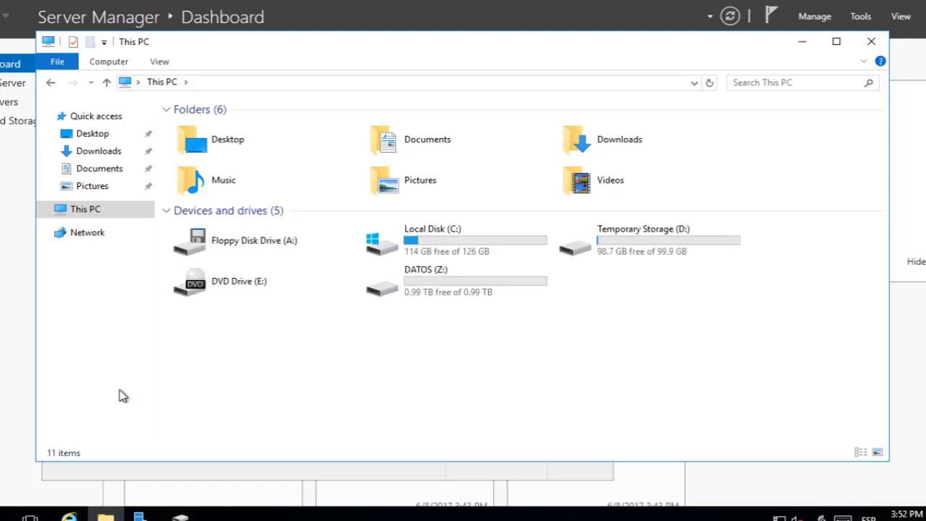
key(alt+F4)
right_click(6, 514)
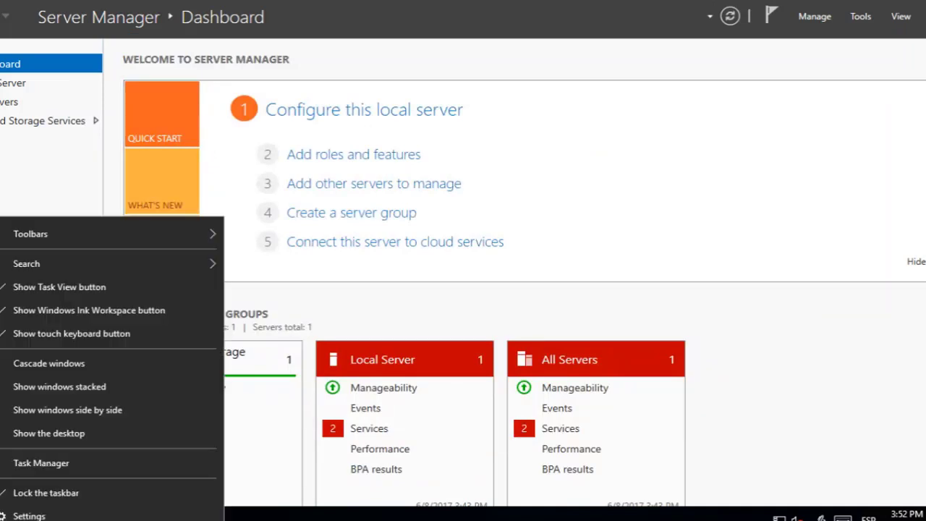
key(super+x)
click(85, 261)
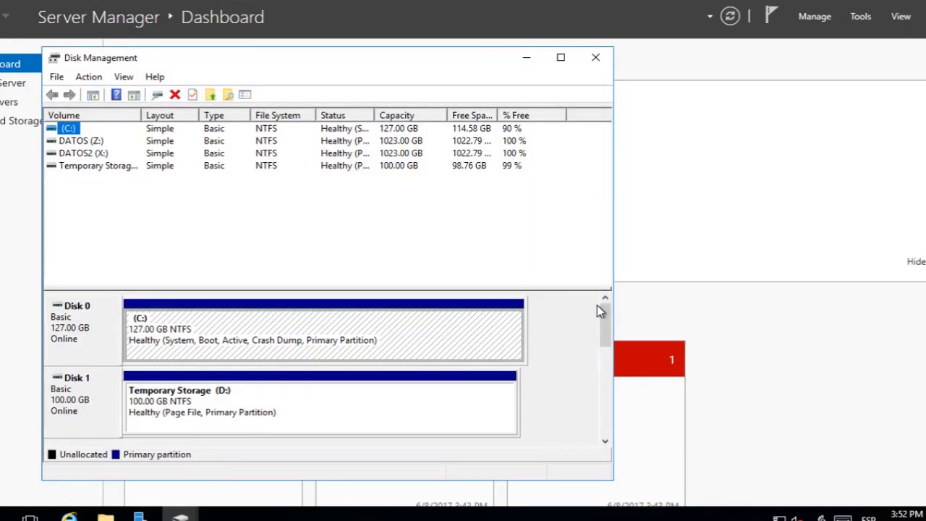
mouse_move(605, 325)
mouse_down()
mouse_move(610, 368)
mouse_move(625, 383)
mouse_up()
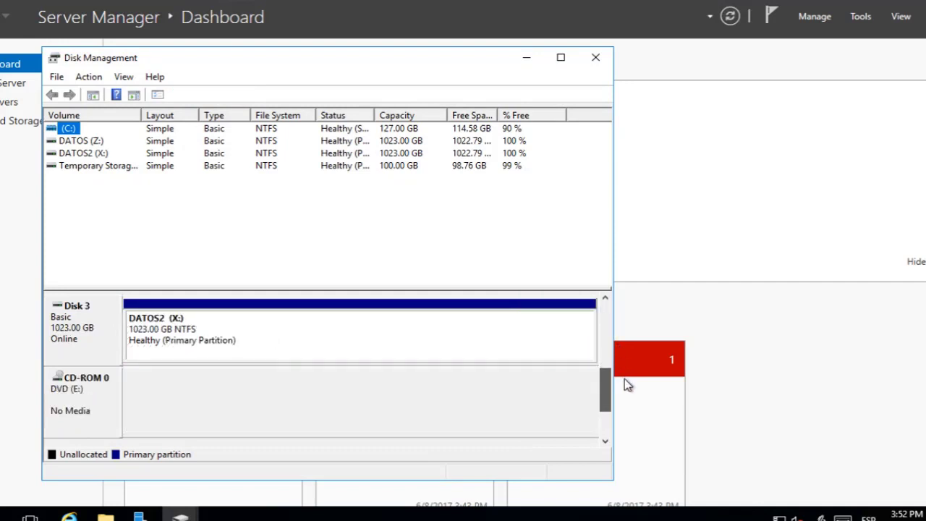
right_click(126, 309)
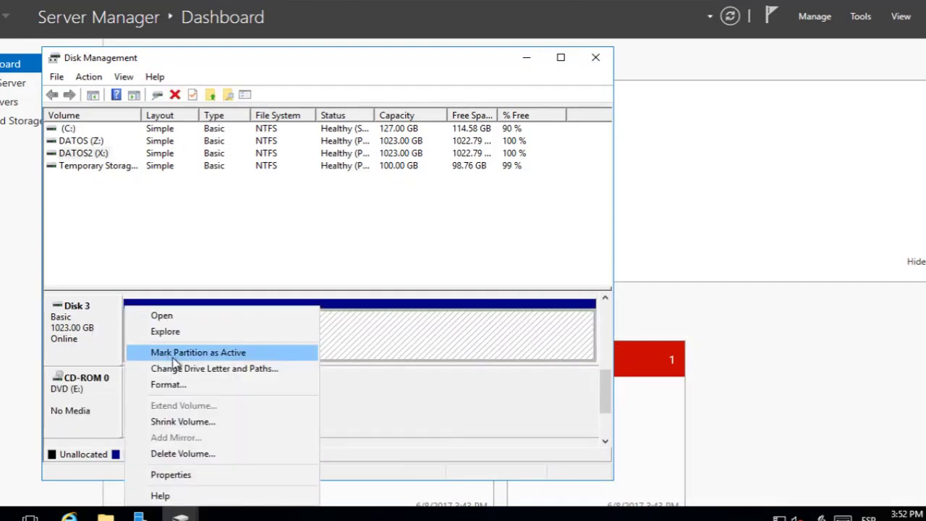
click(170, 353)
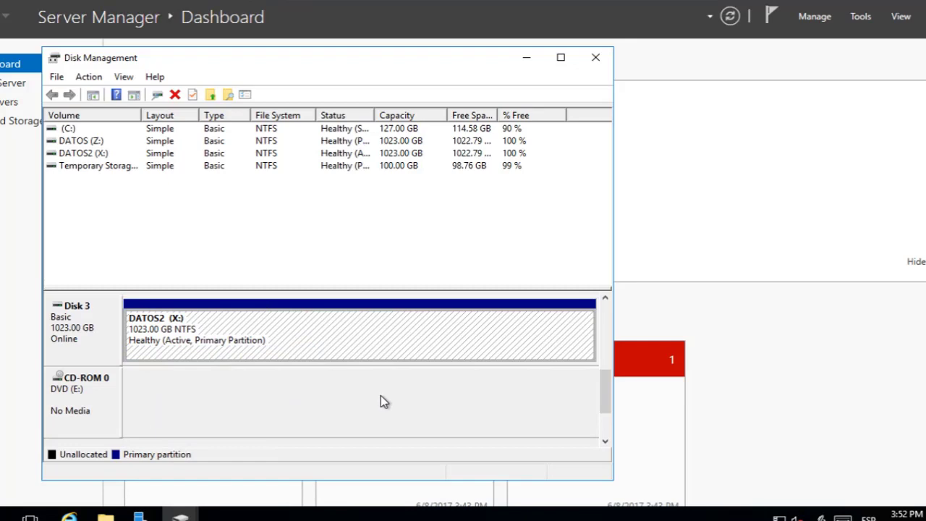
Back in This PC, verify the DATOS (Z:) and DATOS2 (X:) drives, then minimize the window.
key(alt+Tab)
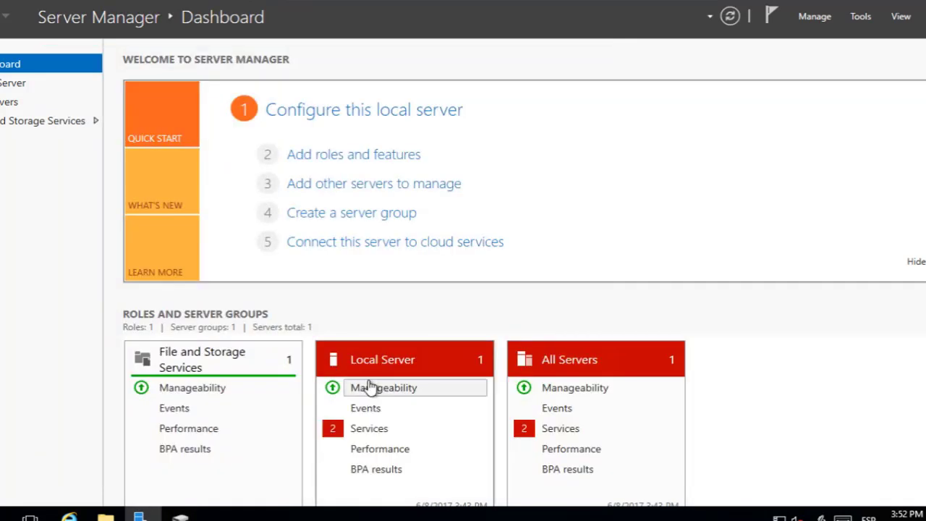
key(alt+Tab)
key(Tab)
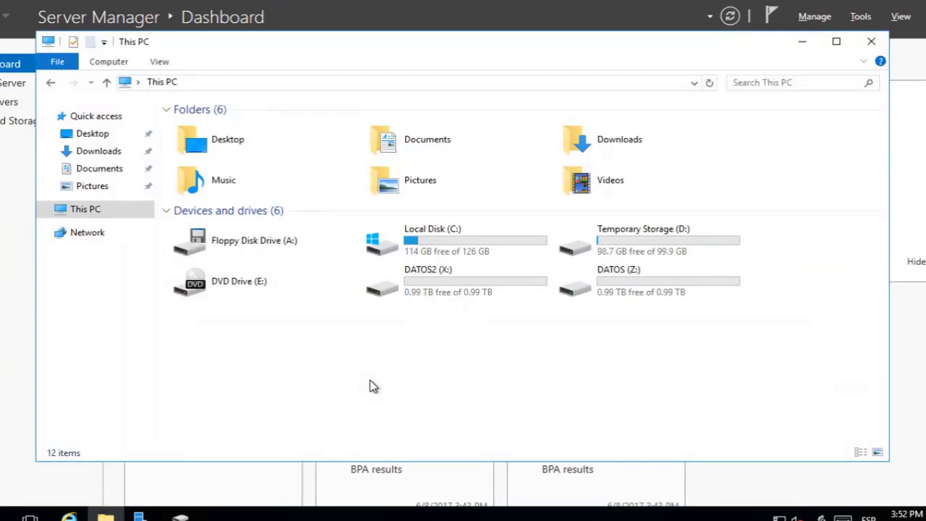
click(593, 291)
click(478, 307)
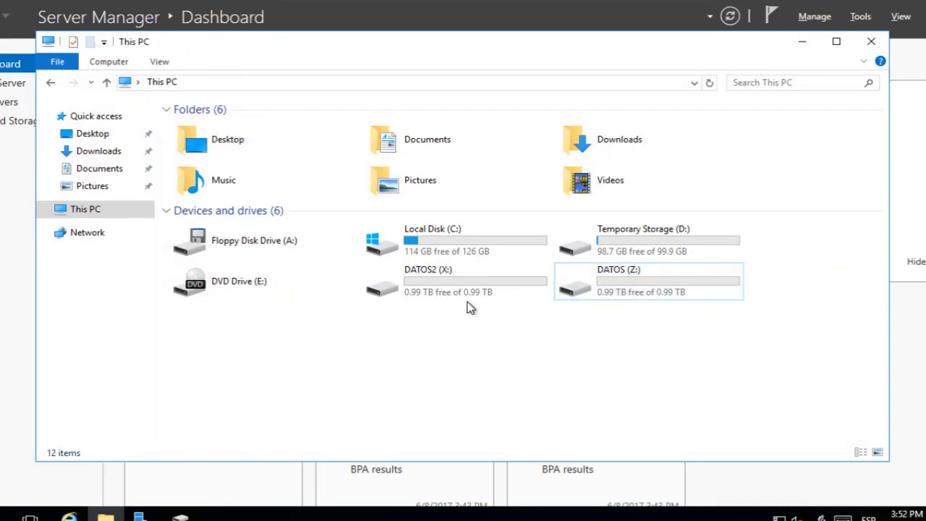
click(464, 278)
click(620, 277)
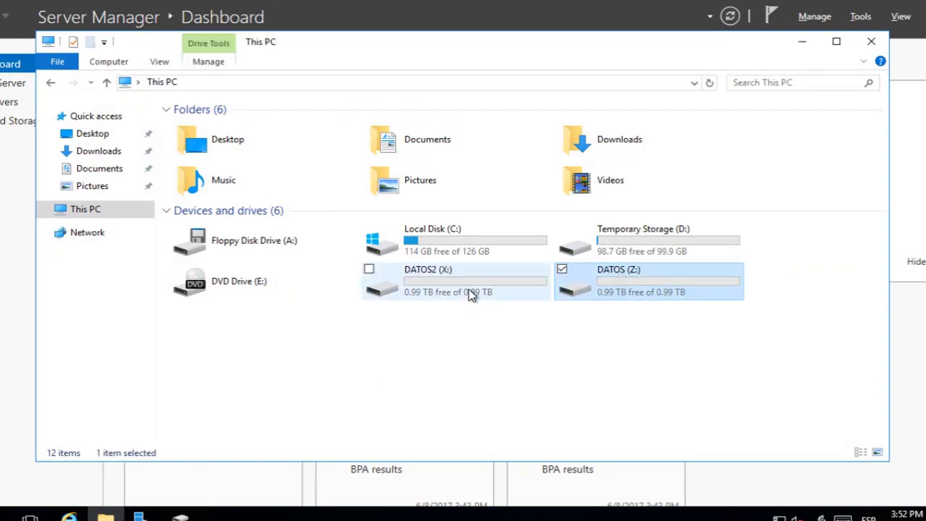
click(471, 291)
click(509, 372)
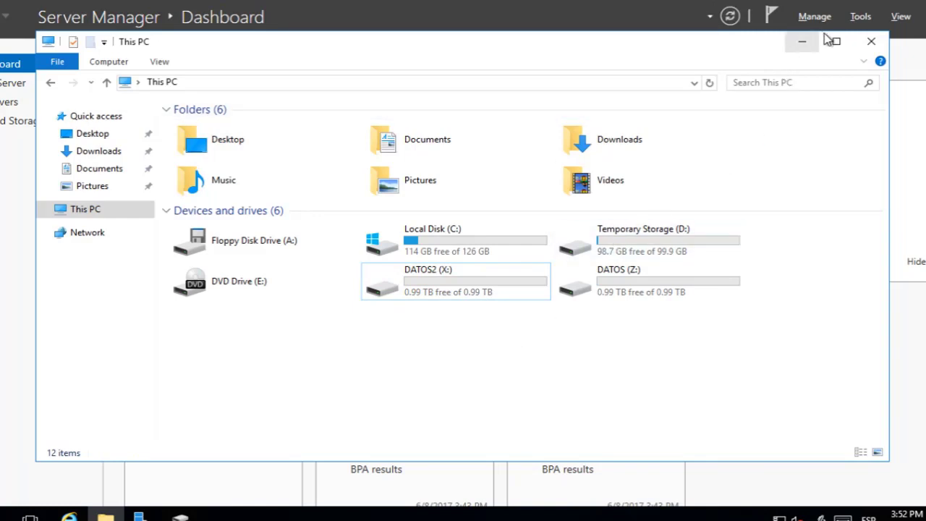
click(805, 44)
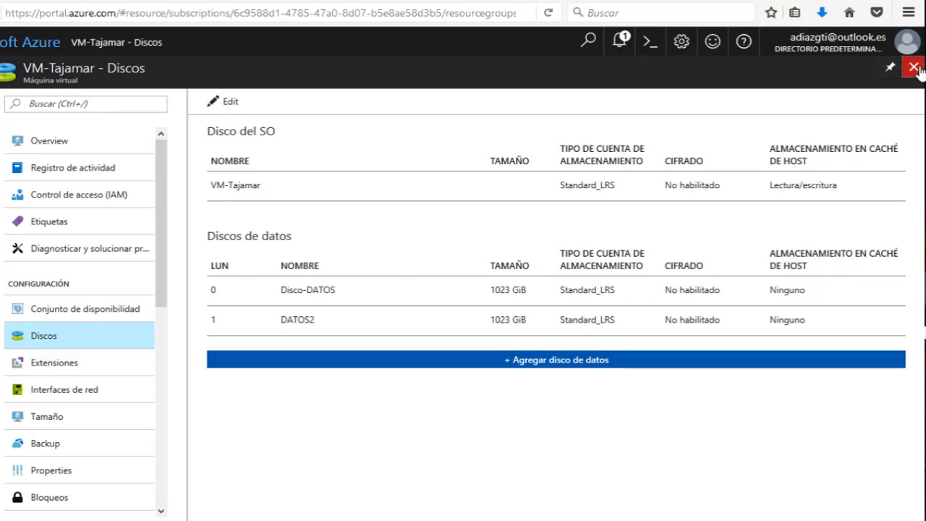
Close the Discos blade, review VM-Tajamar's overview, then close it to return to Mi panel.
click(913, 68)
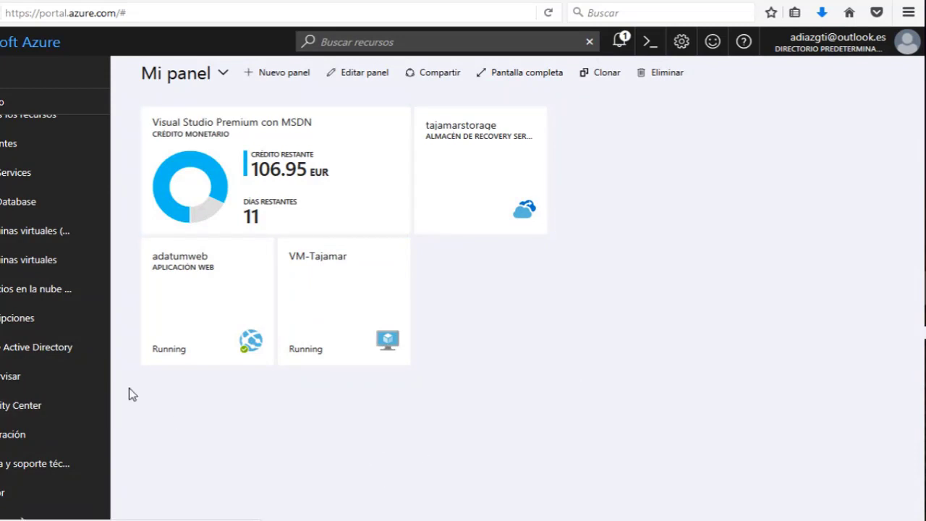
click(347, 299)
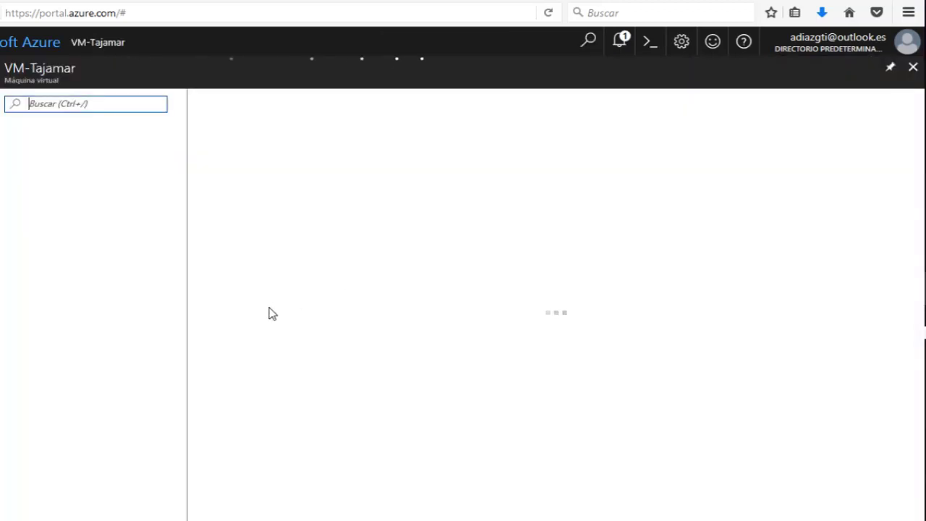
scroll(94, 310, down, 3)
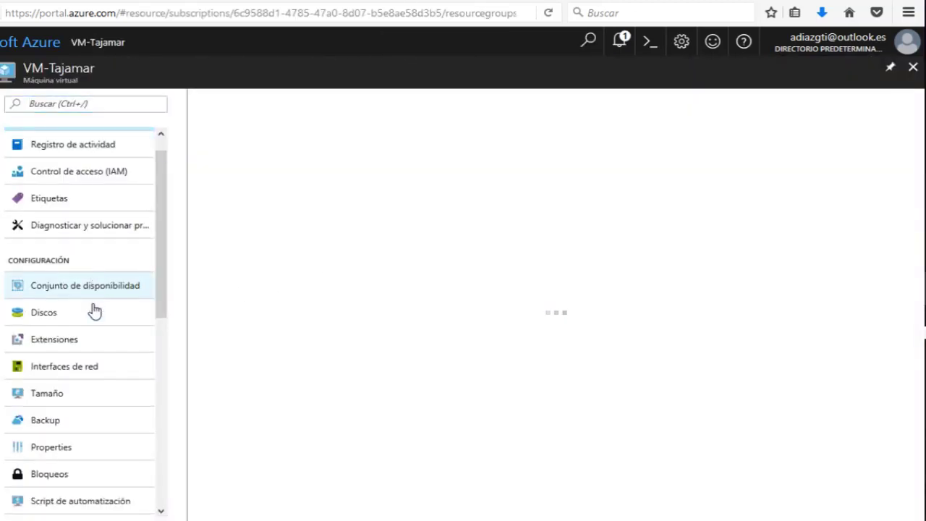
scroll(110, 389, down, 2)
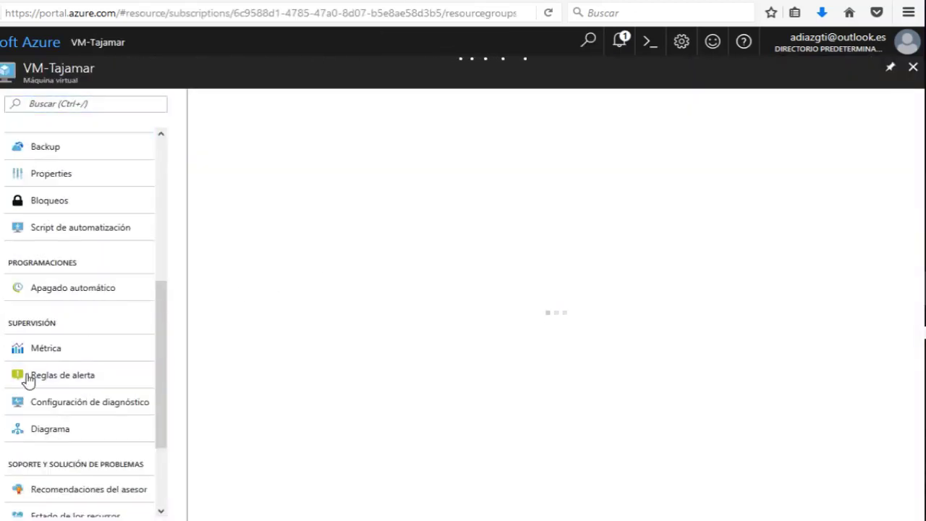
click(914, 68)
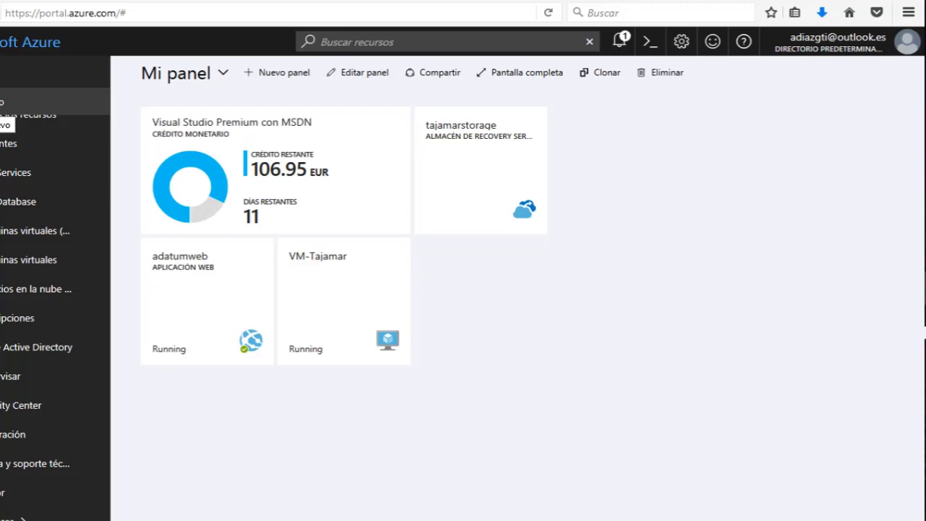
Search the Marketplace for Automatización and start creating an Automation account.
click(5, 102)
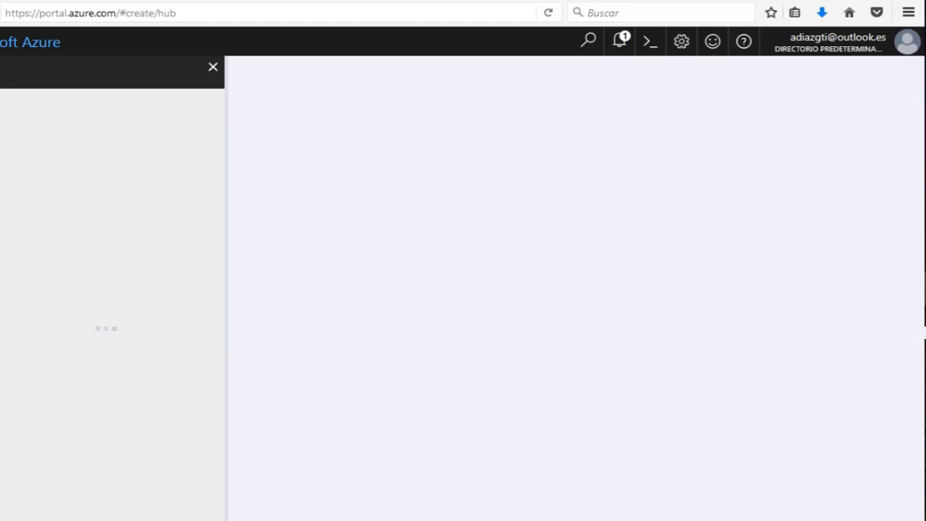
text(a)
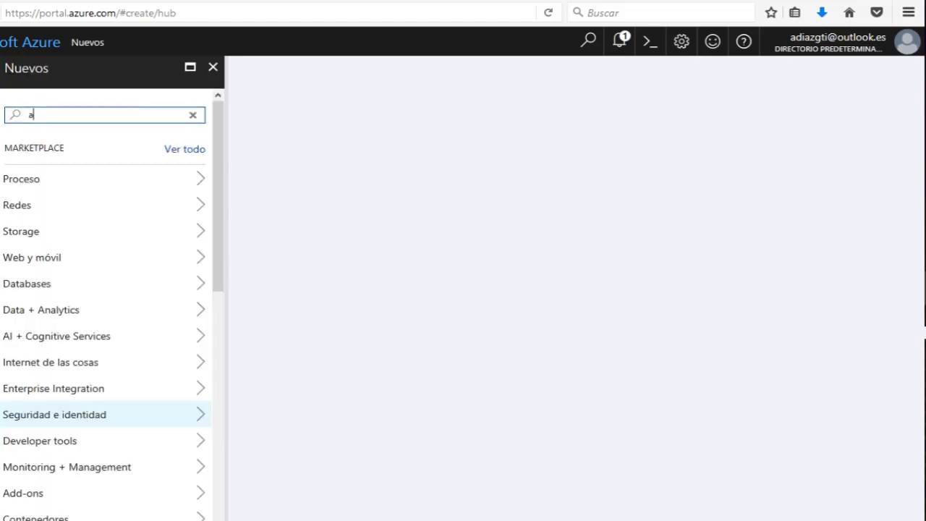
text(utoma)
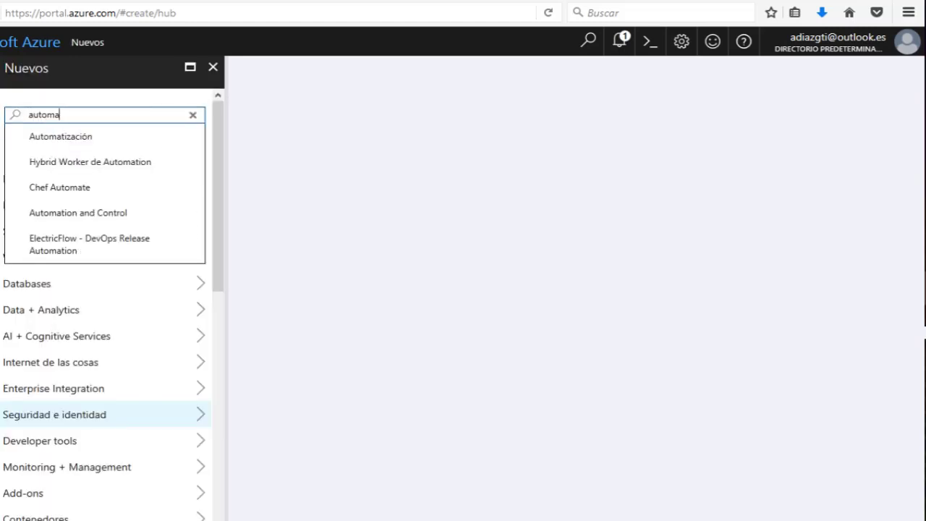
key(Down)
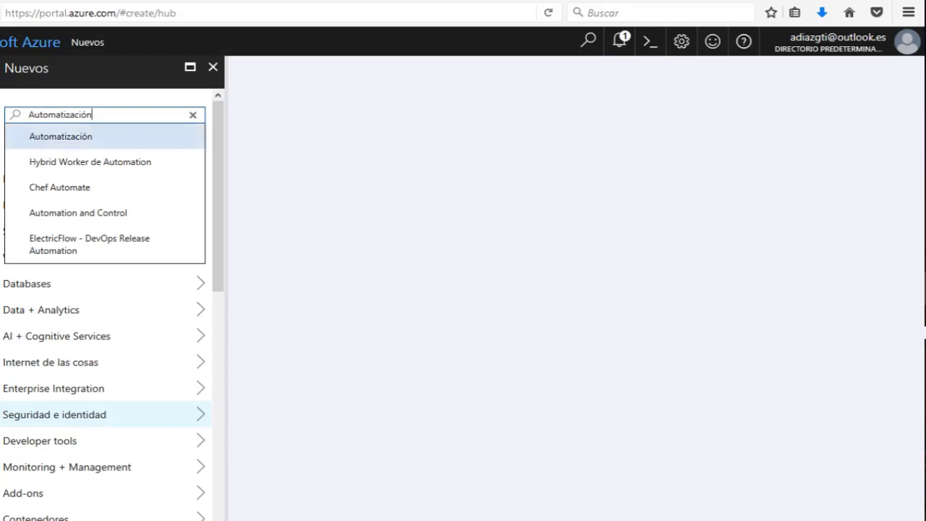
key(Return)
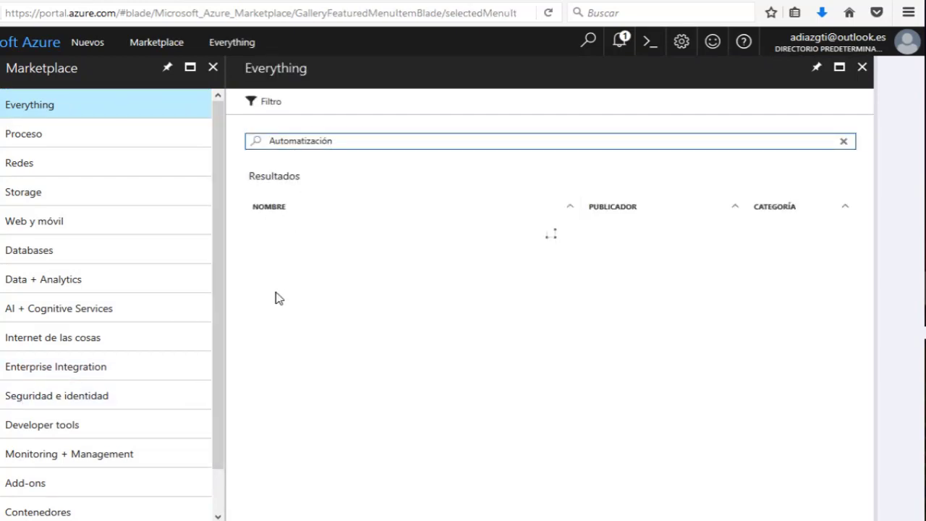
click(322, 240)
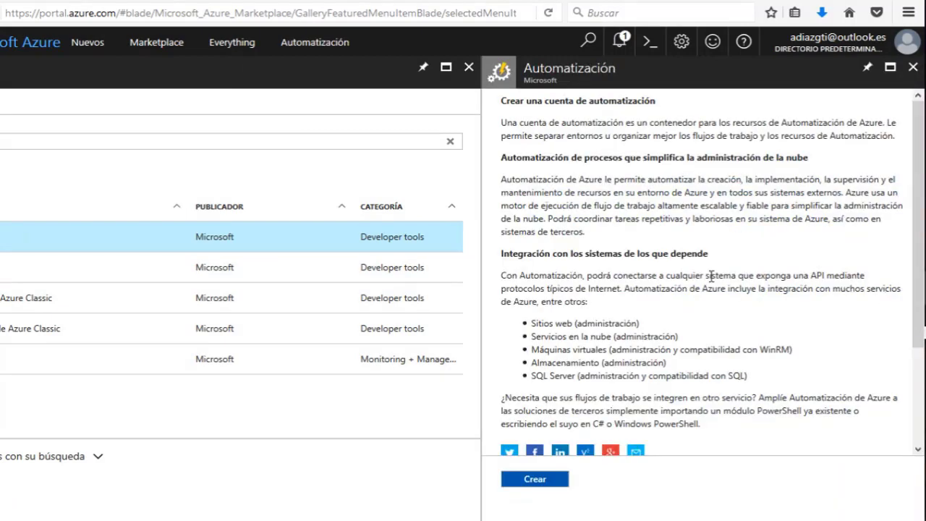
click(542, 480)
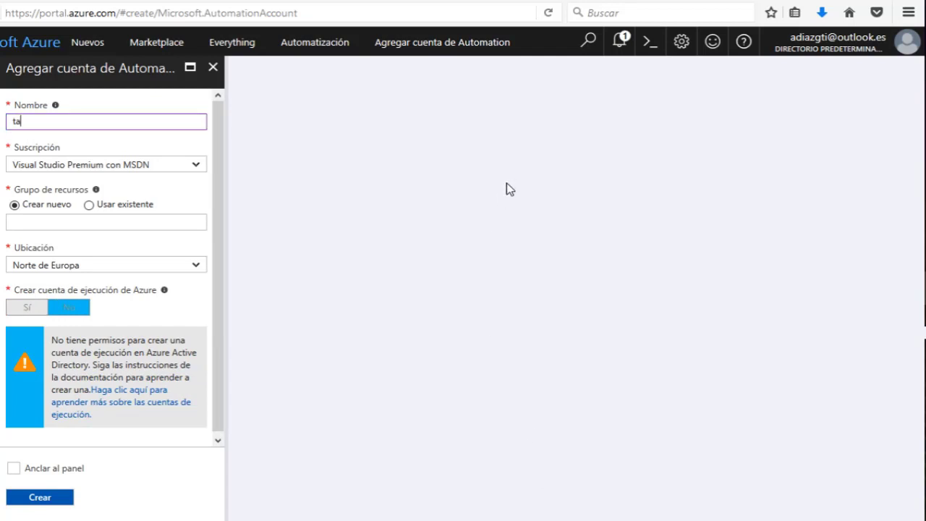
Name the account TAJAMAR-Auto, use existing resource group TAJAMAR in Norte de Europa, and create it.
key(BackSpace)
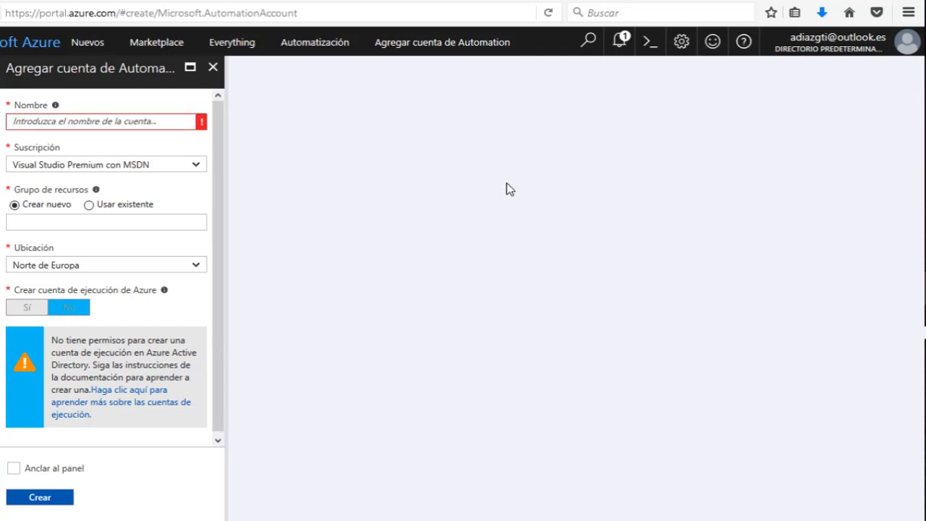
text(TAJAMAR-Auto)
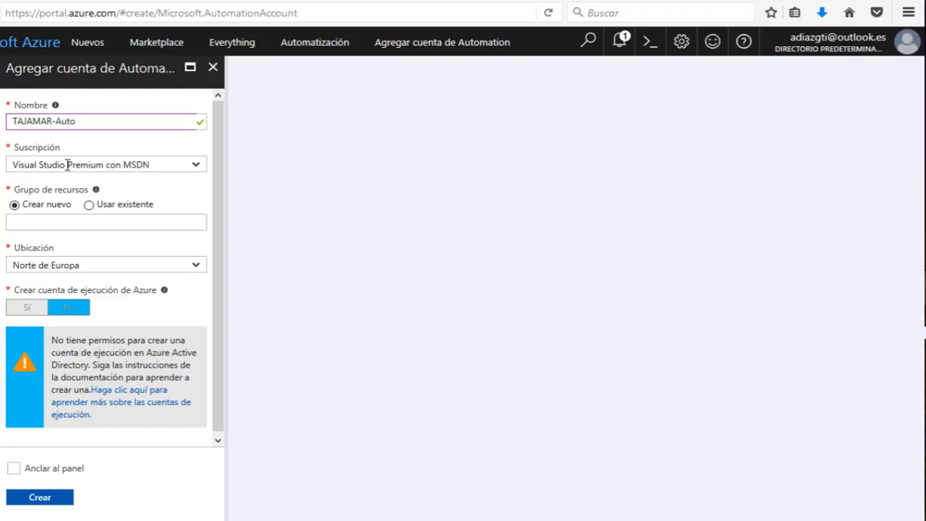
click(89, 205)
click(185, 225)
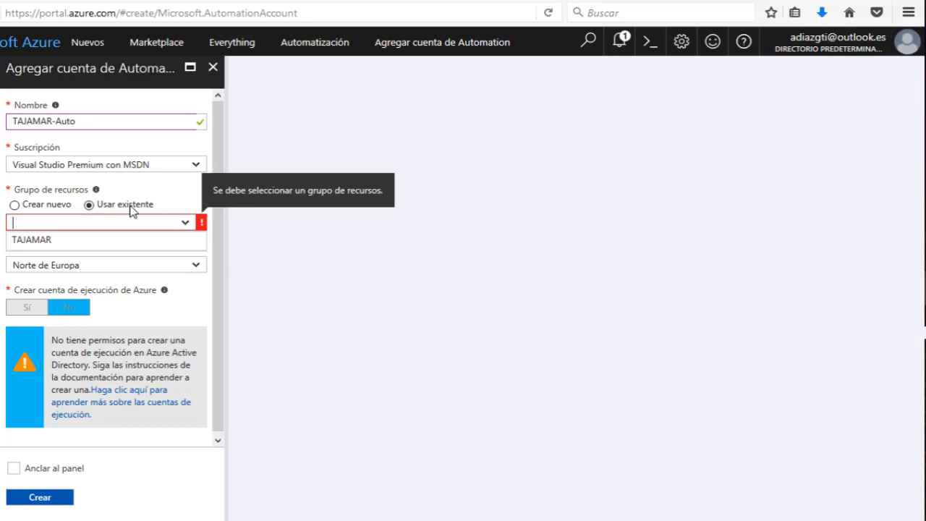
click(73, 241)
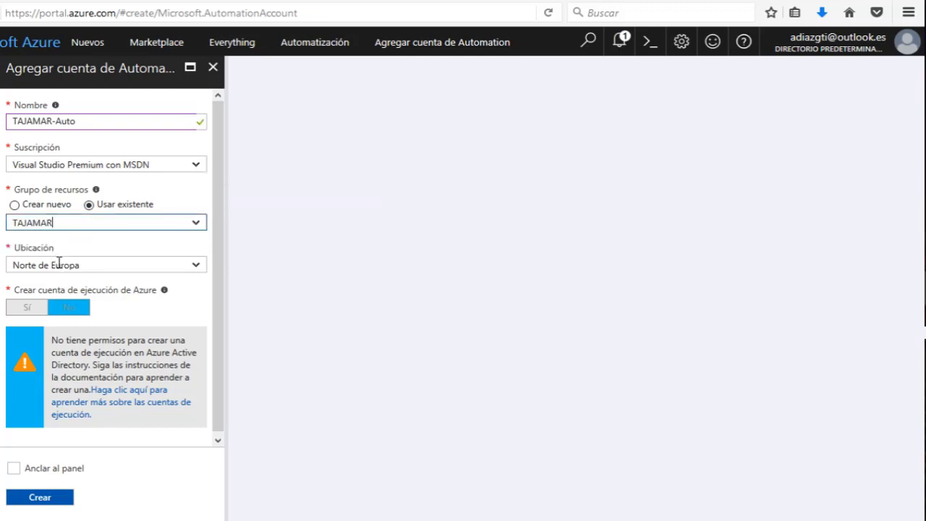
click(128, 309)
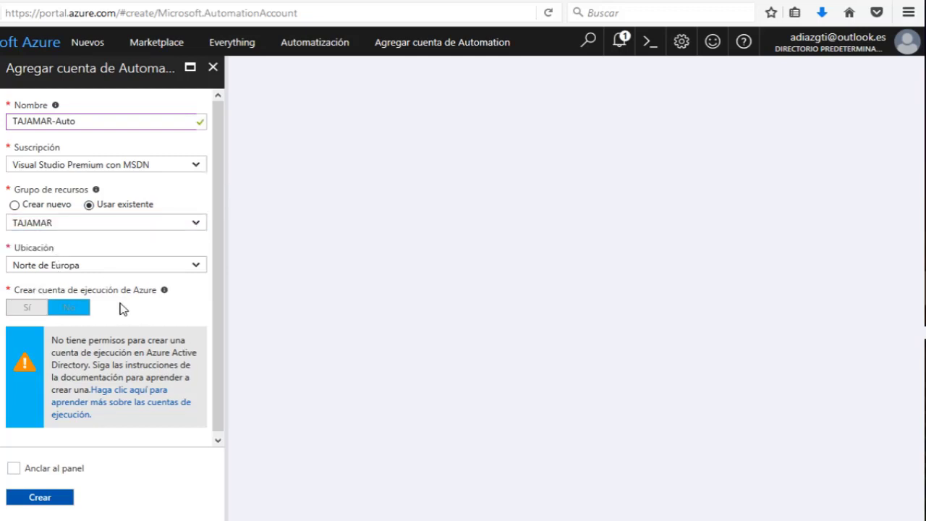
scroll(120, 308, down, 1)
click(44, 499)
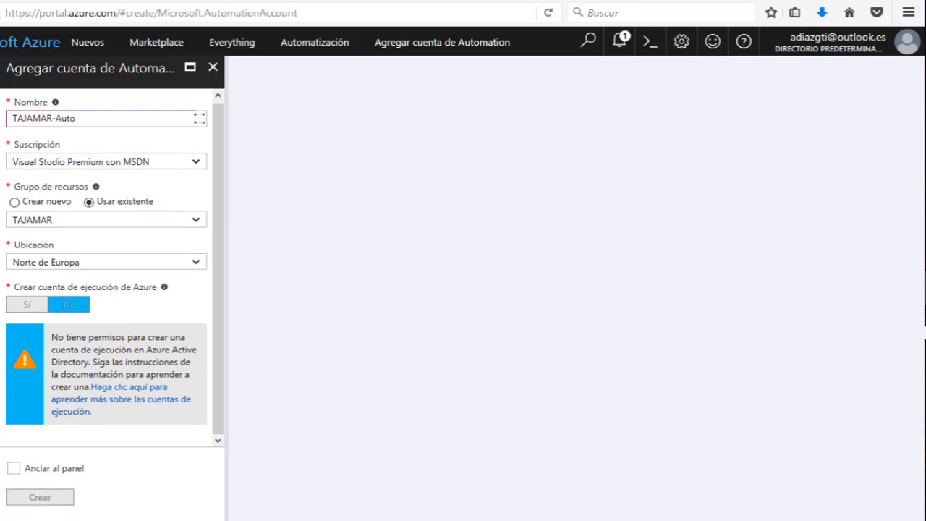
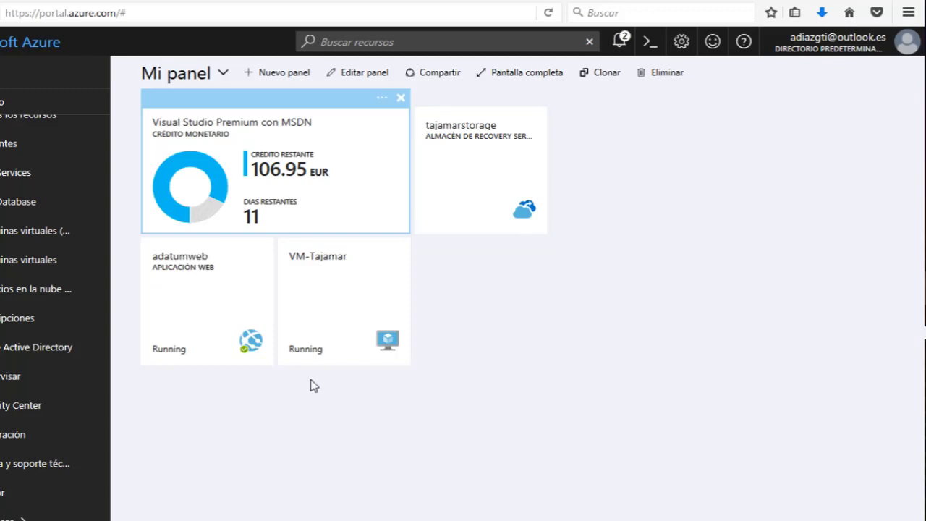
Show Todos los recursos, listing the 12 TAJAMAR resources in Norte de Europa.
scroll(22, 515, up, 2)
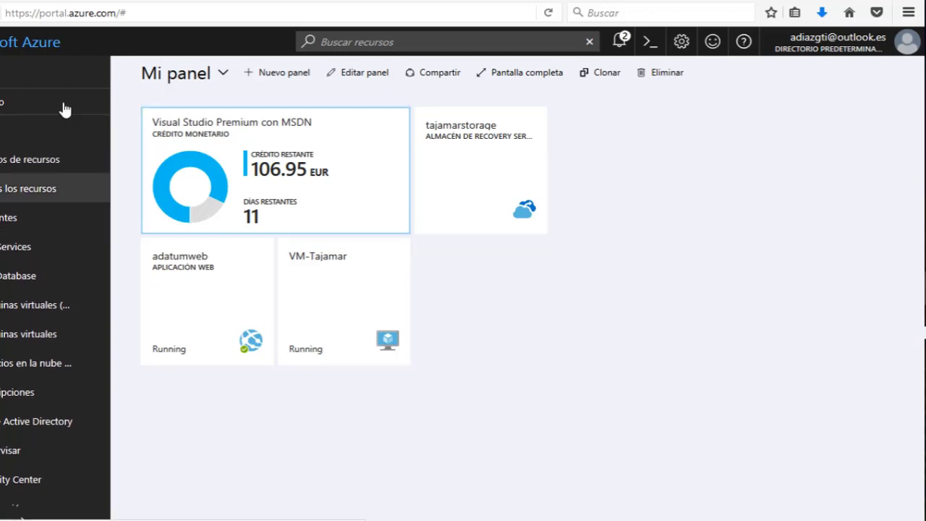
click(31, 196)
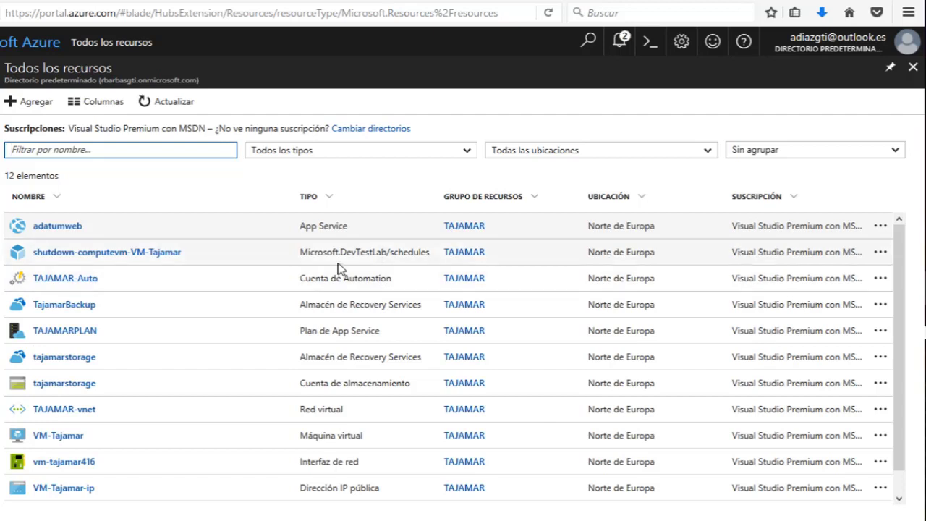
Show the runbooks of the TAJAMAR-Auto Automation account, which has none yet.
click(68, 282)
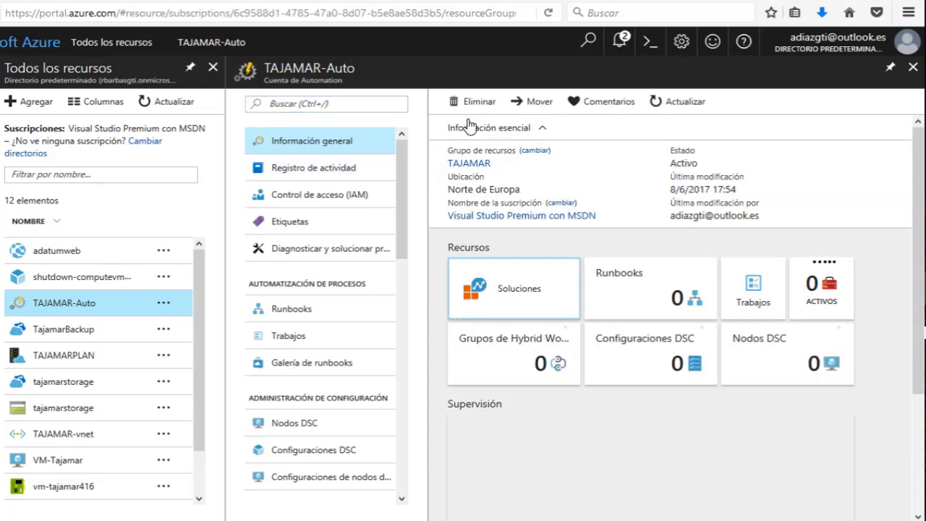
click(295, 312)
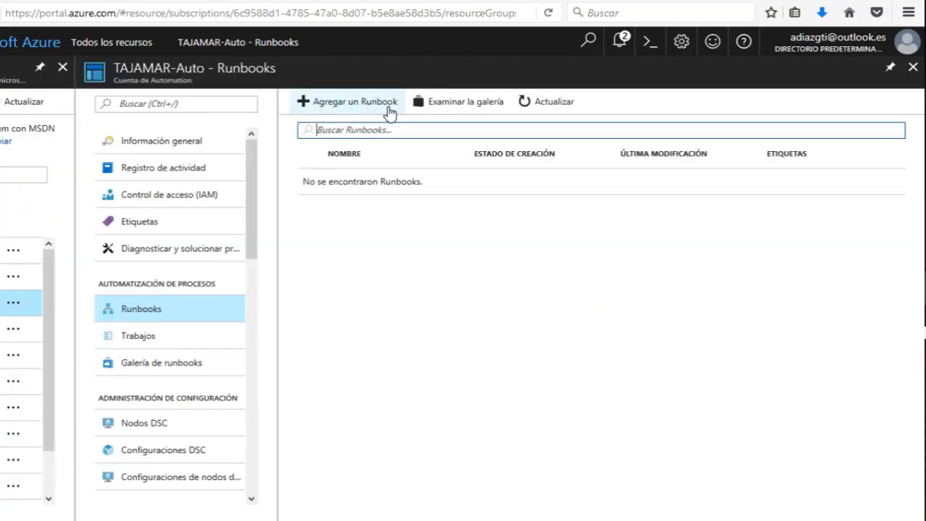
Browse the runbook gallery's Script Center runbooks from Microsoft and community publishers.
click(457, 108)
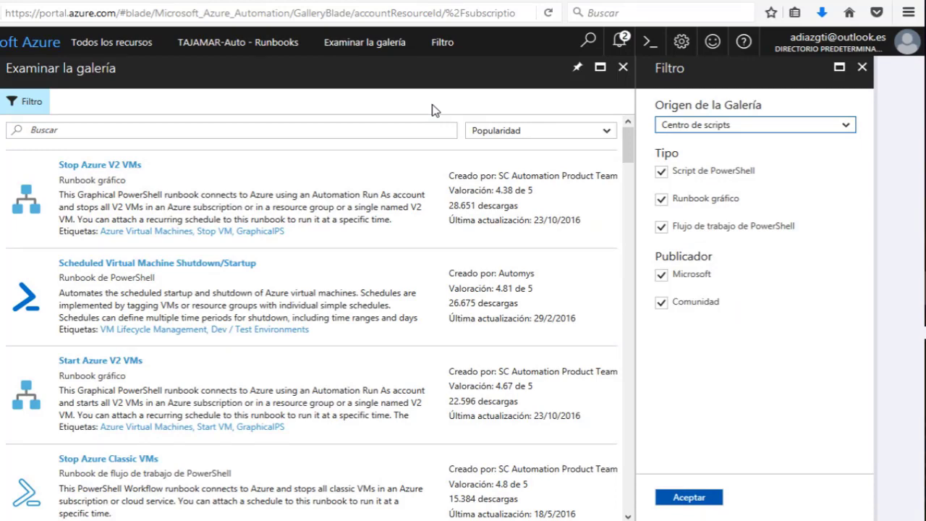
scroll(205, 341, down, 5)
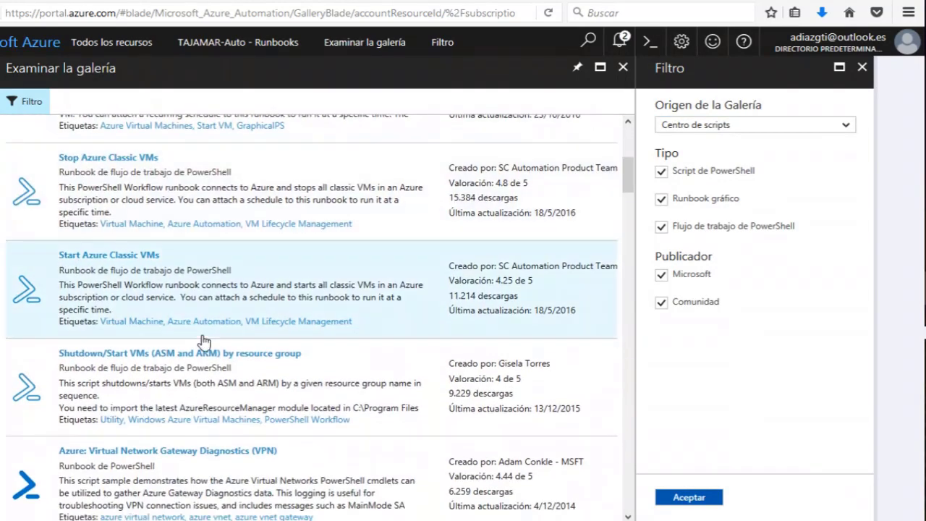
scroll(205, 341, down, 2)
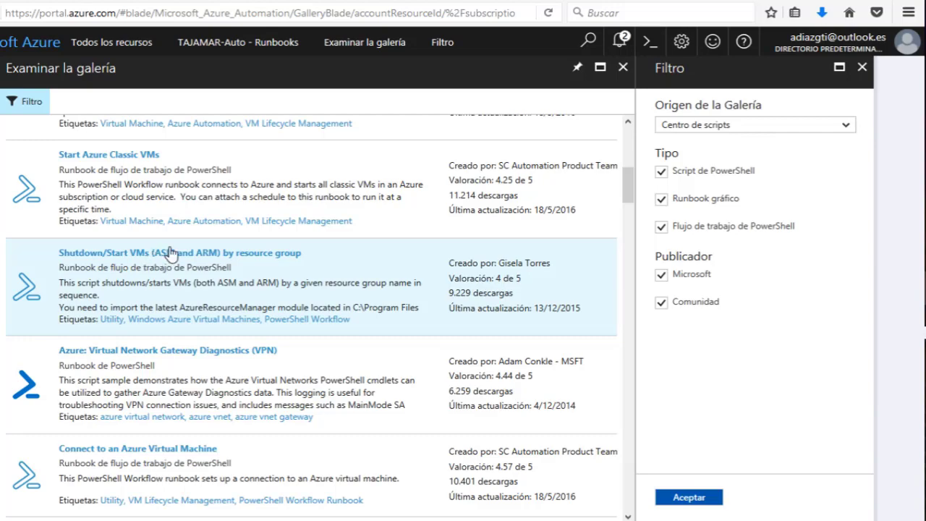
scroll(217, 286, down, 3)
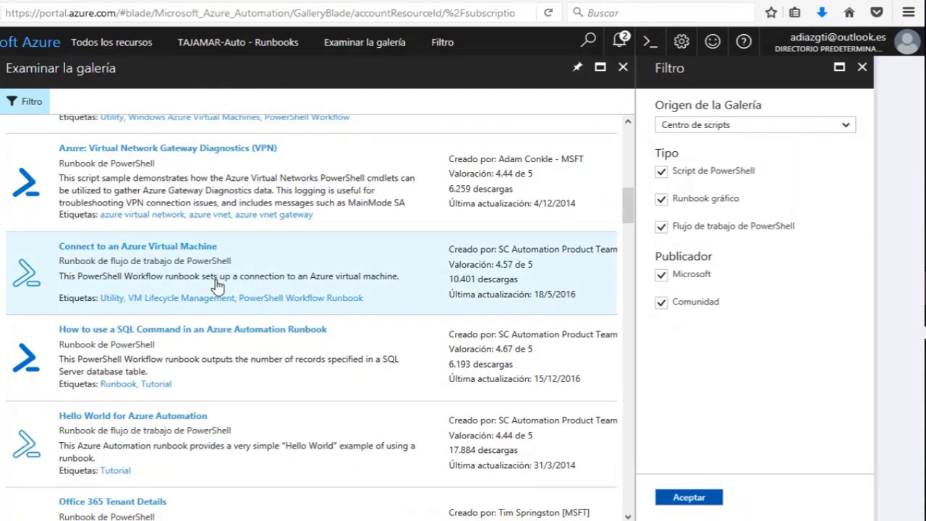
scroll(217, 285, down, 5)
scroll(186, 297, down, 5)
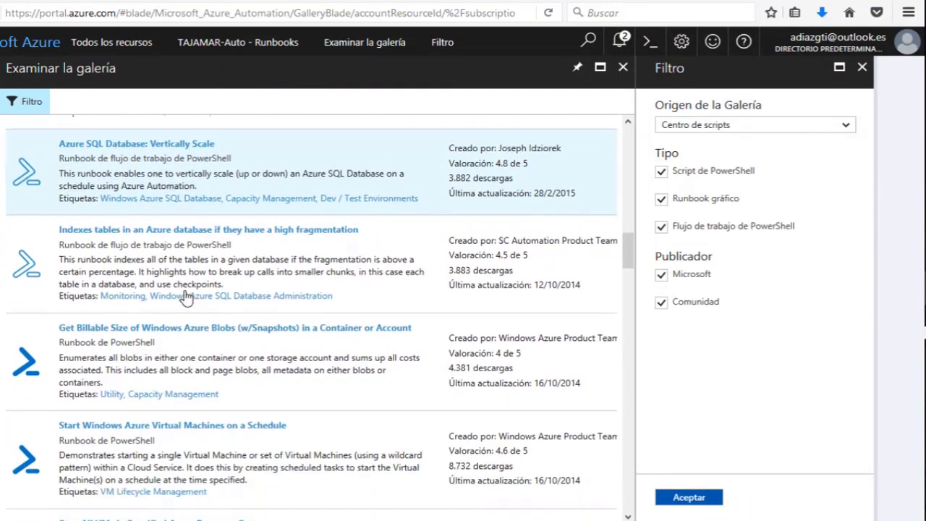
scroll(186, 297, up, 5)
scroll(186, 296, down, 5)
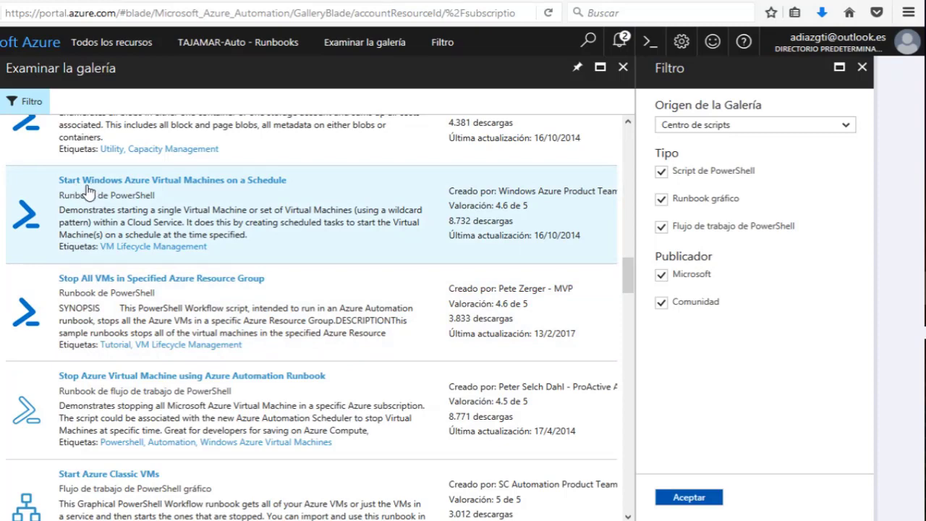
scroll(166, 310, down, 2)
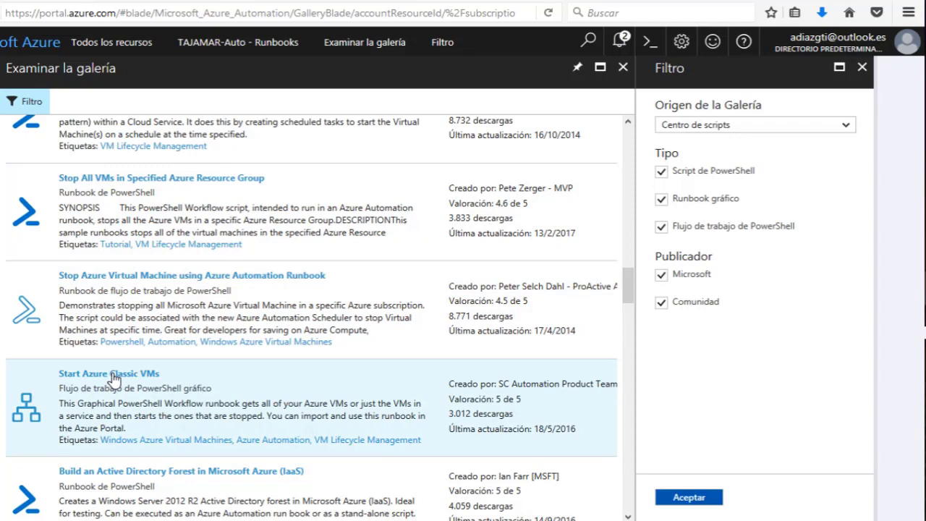
scroll(113, 377, up, 4)
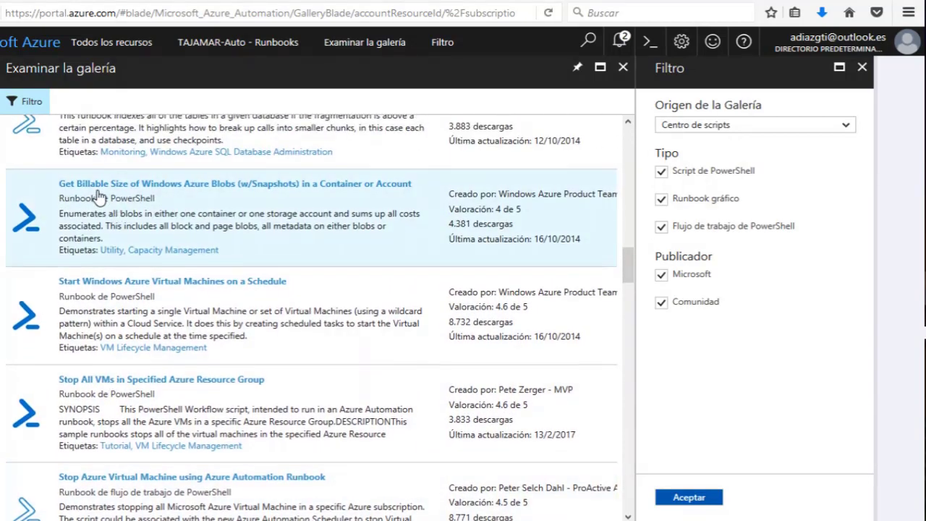
scroll(100, 197, up, 6)
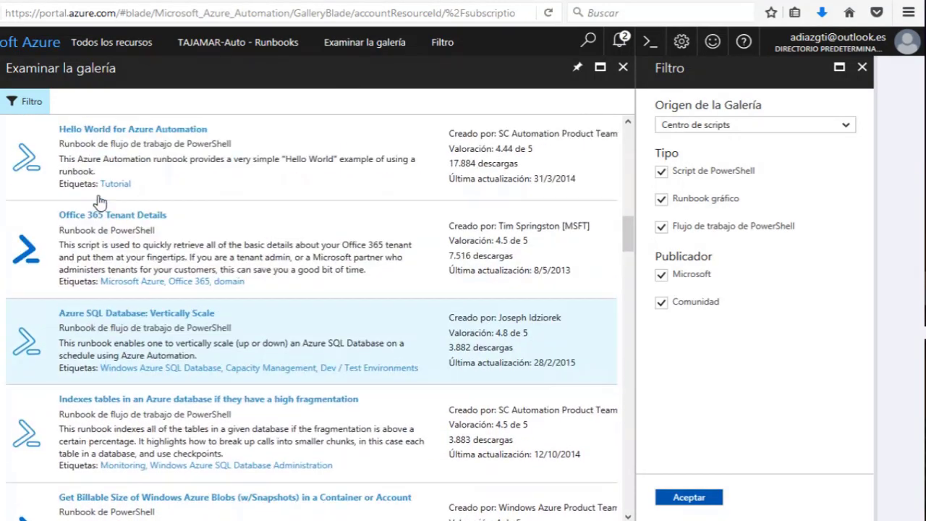
scroll(100, 201, up, 2)
scroll(100, 329, up, 4)
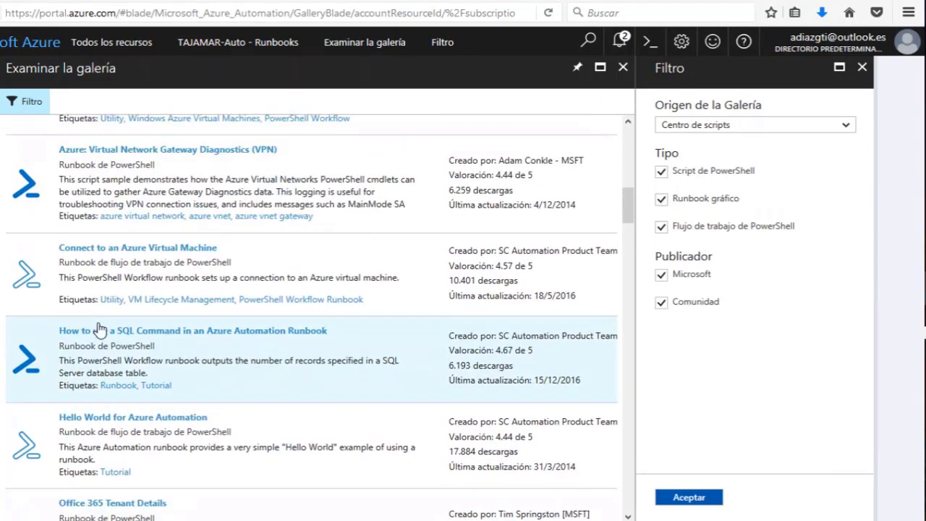
scroll(100, 304, up, 3)
scroll(118, 272, up, 1)
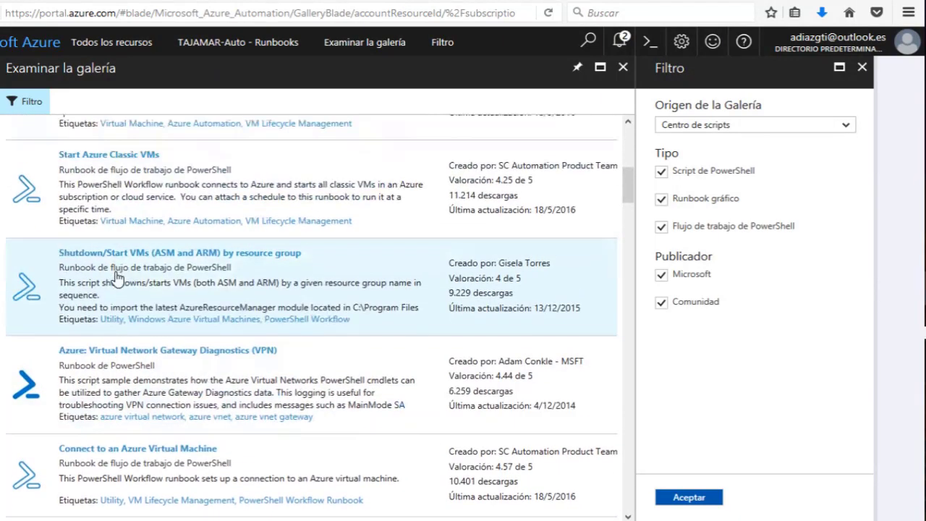
scroll(115, 277, up, 2)
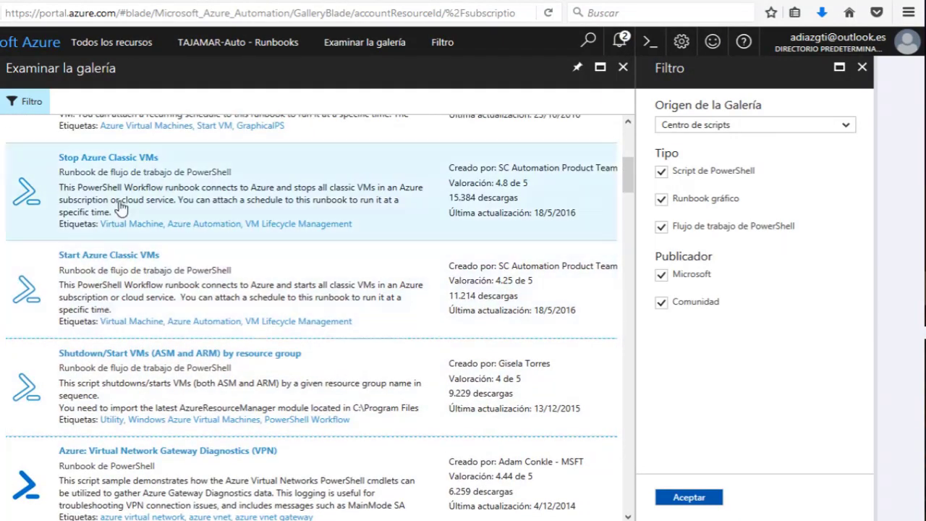
scroll(119, 208, up, 3)
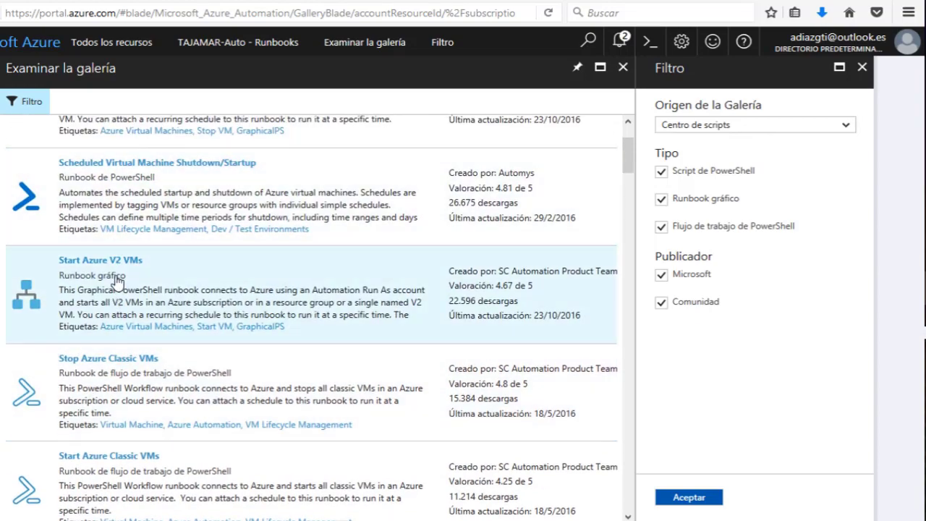
scroll(116, 278, down, 4)
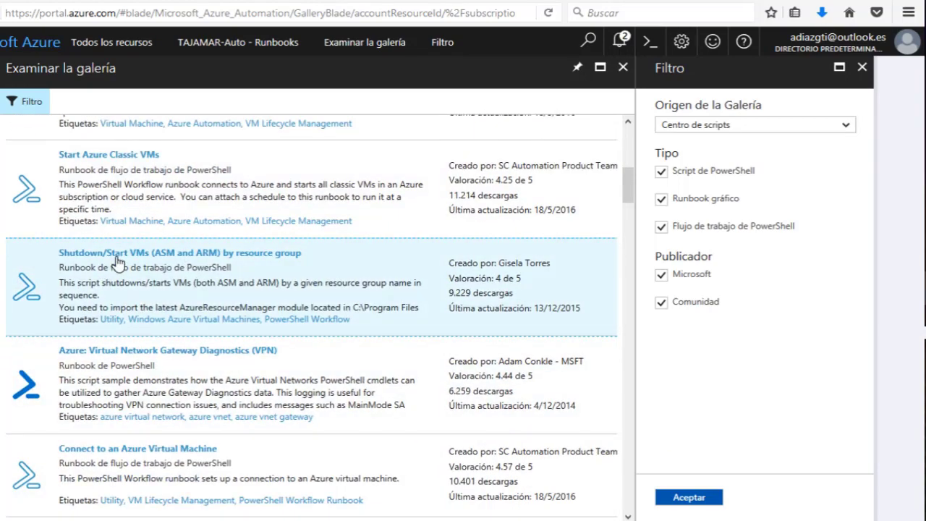
Read the description and PowerShell Workflow code of 'Shutdown/Start VMs (ASM and ARM) by resource group'.
click(115, 260)
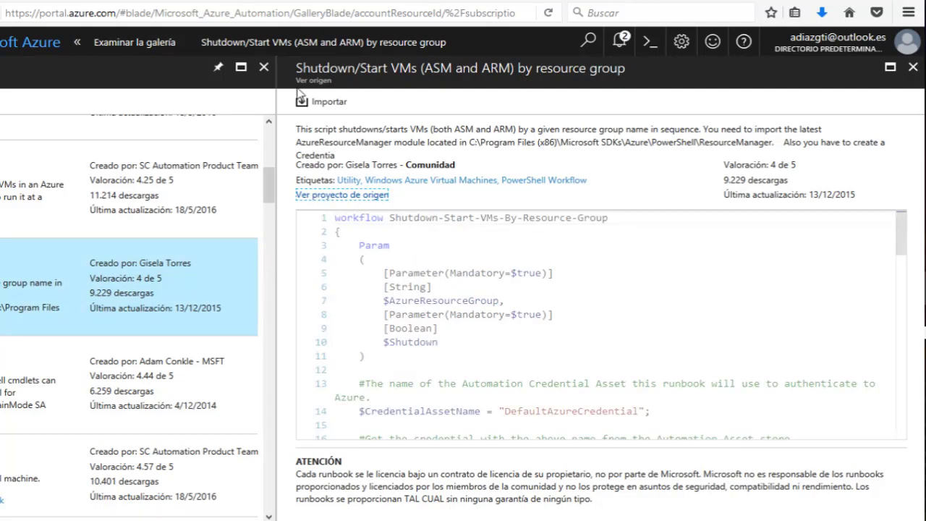
drag(355, 129, 803, 142)
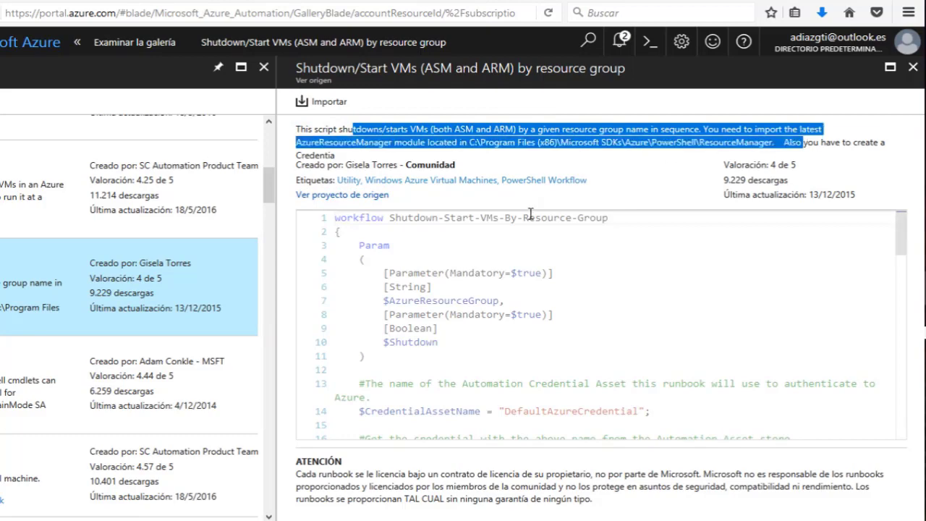
scroll(495, 309, down, 8)
scroll(495, 309, up, 8)
click(318, 220)
key(ctrl+c)
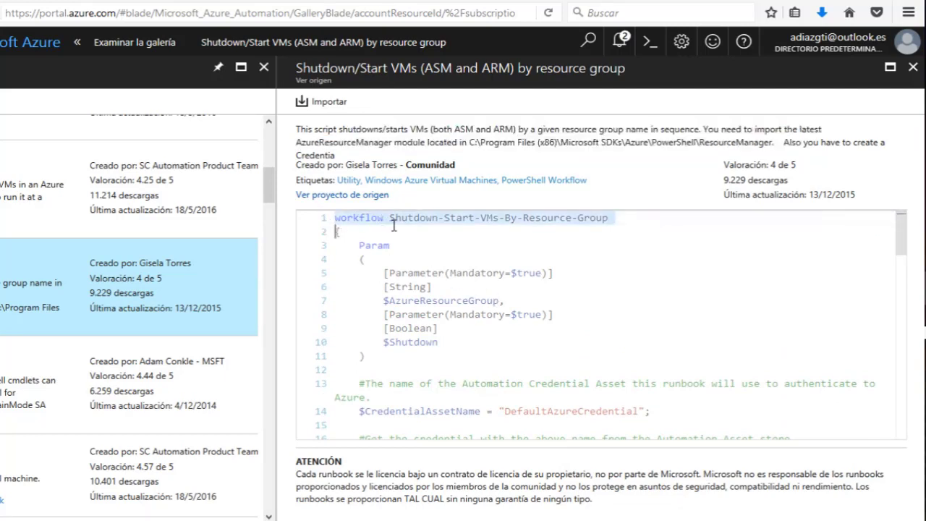
click(668, 223)
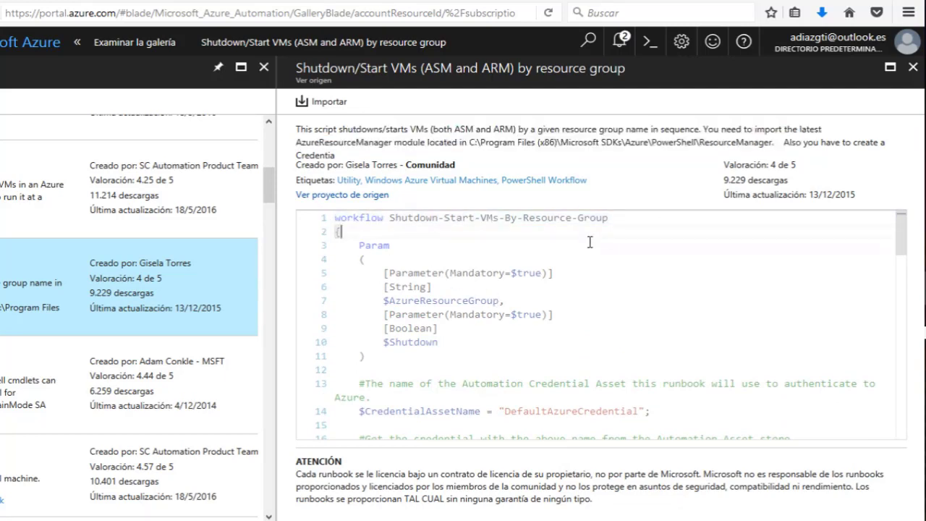
scroll(590, 242, down, 2)
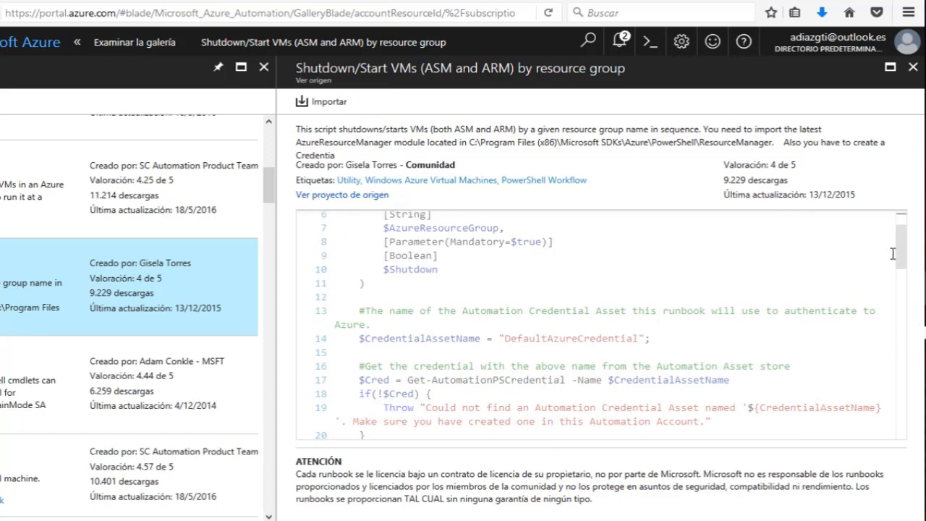
Import the gallery runbook into TAJAMAR-Auto under the name ENCENDIDO.
click(323, 102)
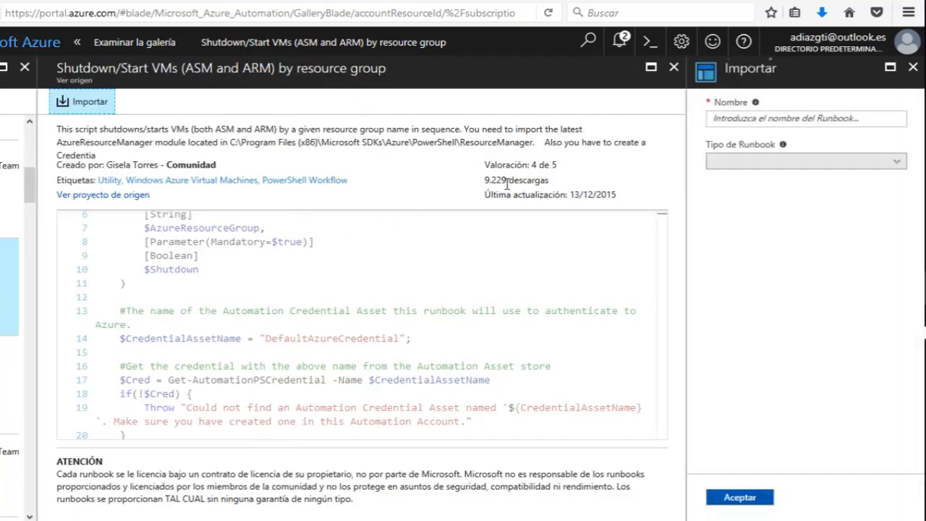
click(741, 118)
key(ctrl+v)
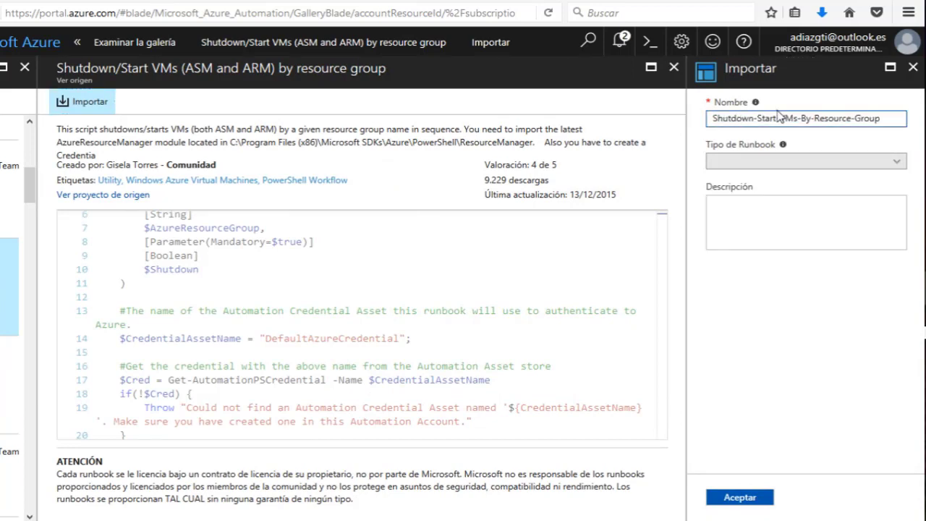
drag(889, 118, 640, 139)
text(ENCENDIDO)
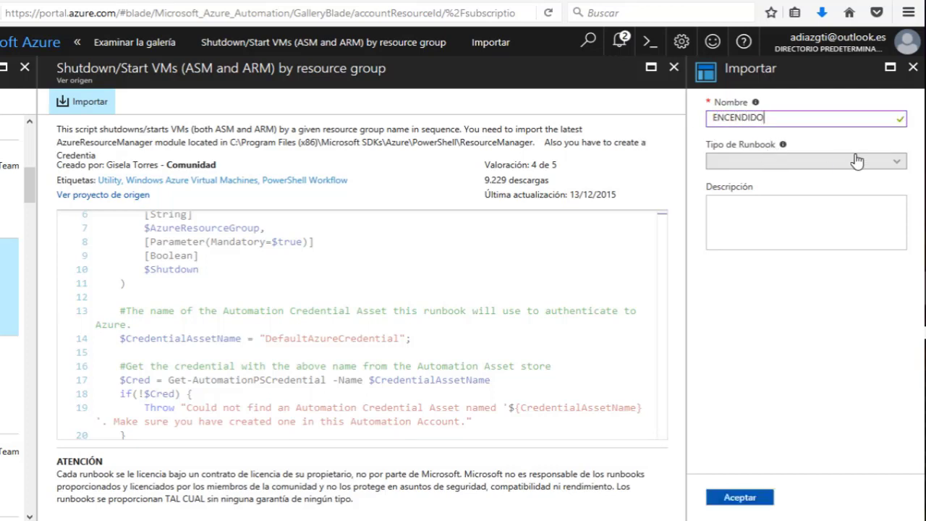
key(Tab)
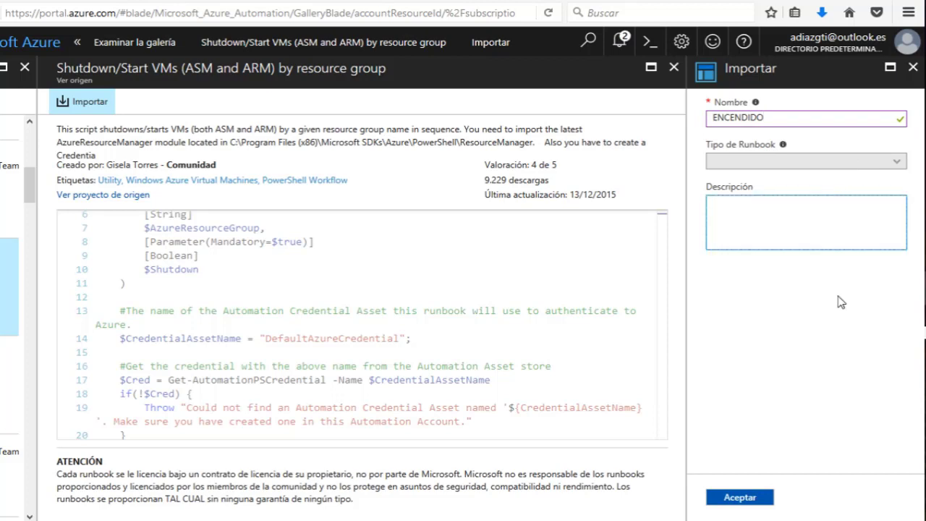
click(752, 499)
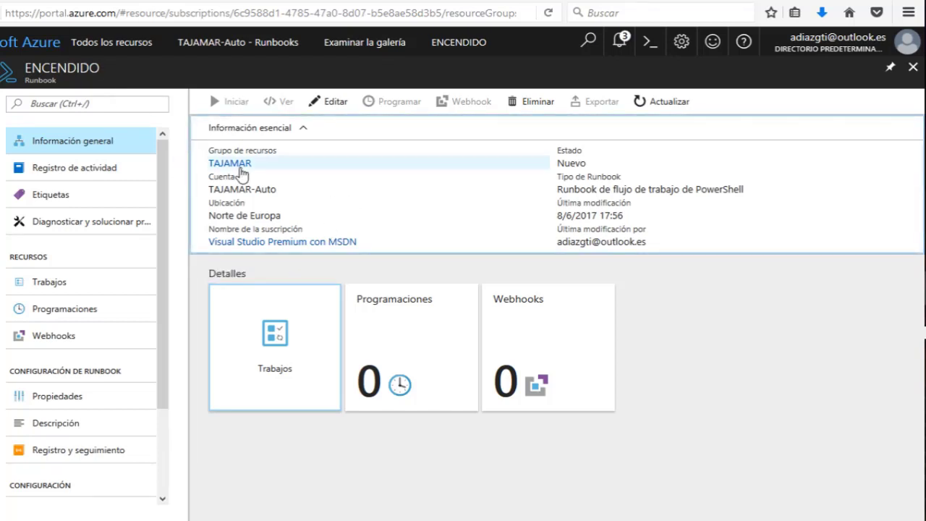
Edit the ENCENDIDO script, placing the cursor after Add-AzureAccount on line 24.
click(335, 102)
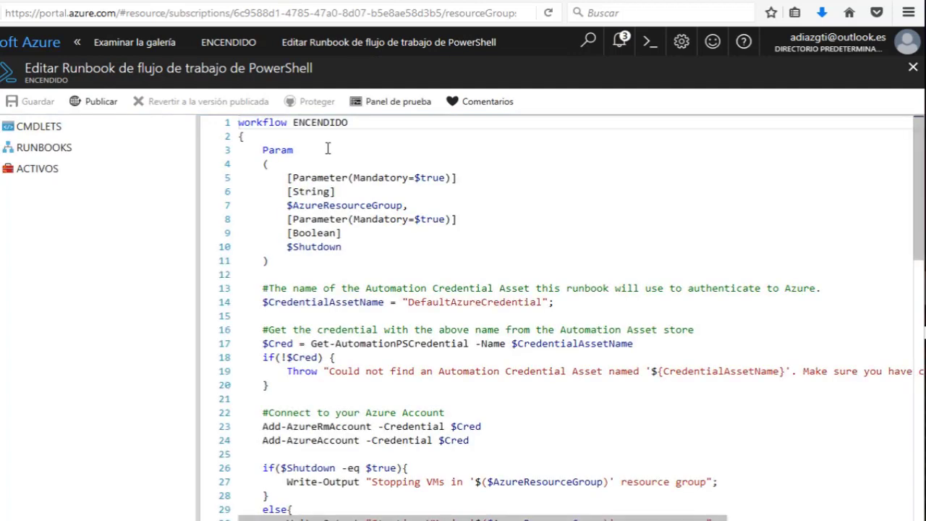
scroll(329, 145, down, 10)
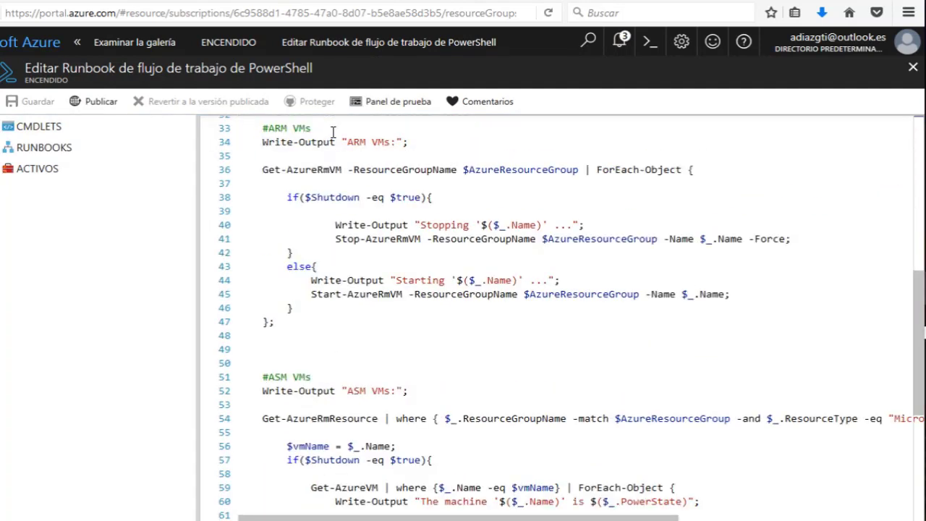
scroll(333, 131, up, 5)
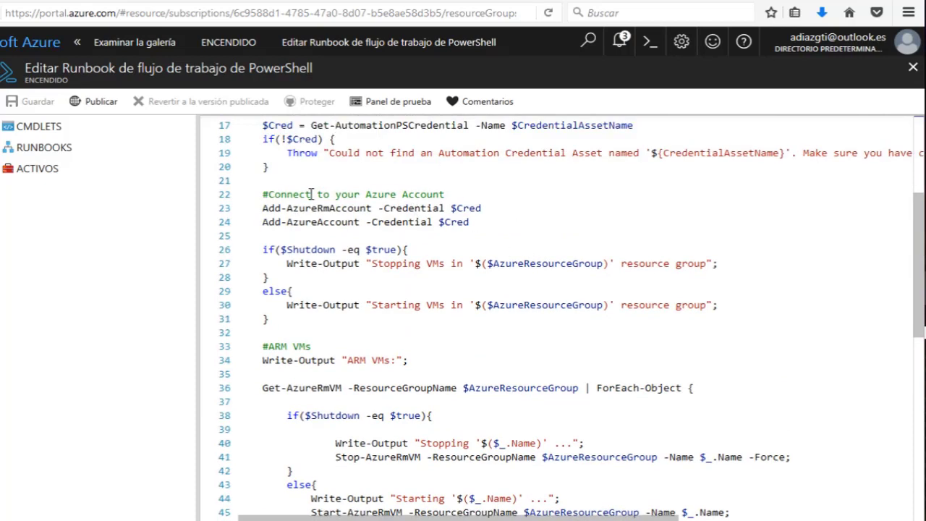
drag(313, 194, 444, 194)
click(306, 208)
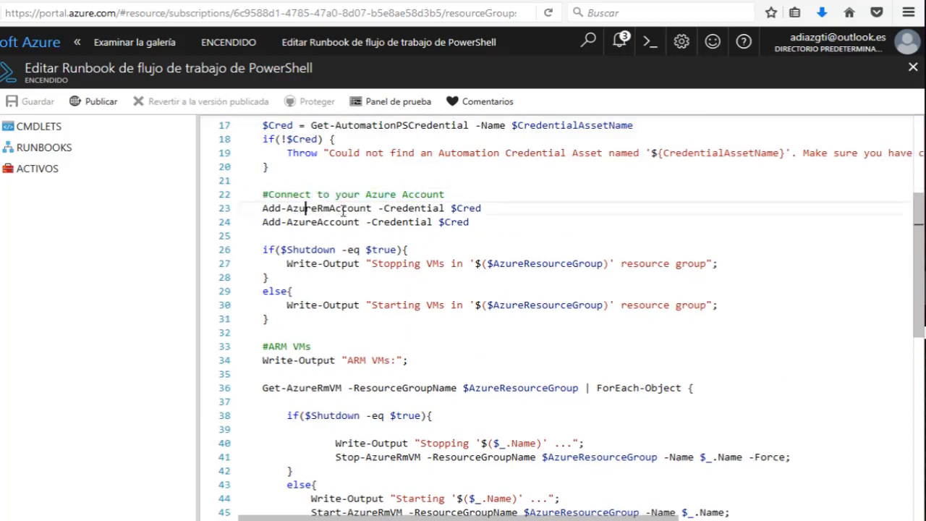
shift+click(348, 208)
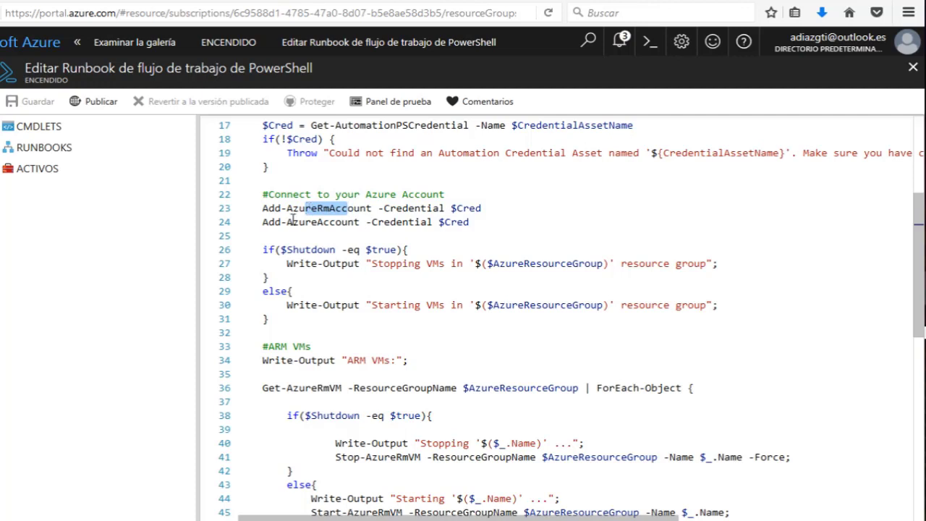
drag(287, 223, 317, 230)
click(361, 223)
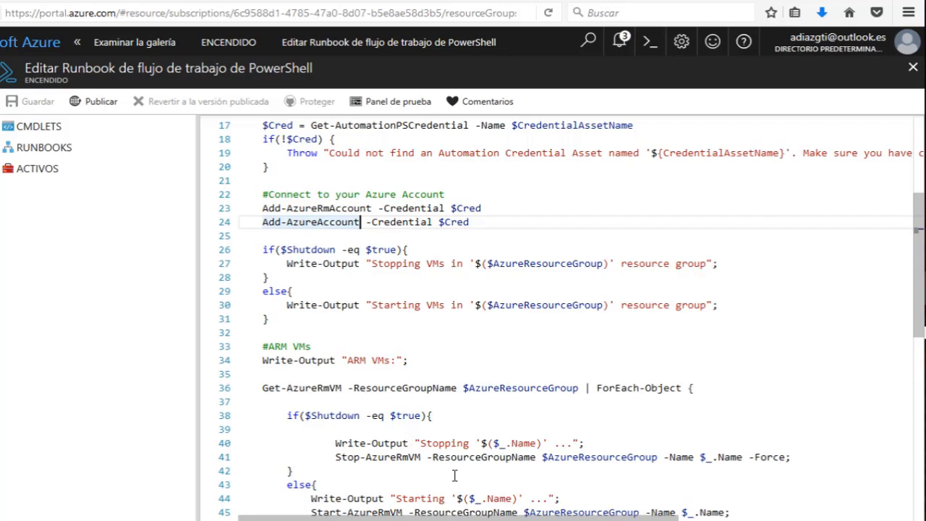
Append 'r' to Add-AzureAccount on line 24, then start PowerShell from cmd via Run.
text(r)
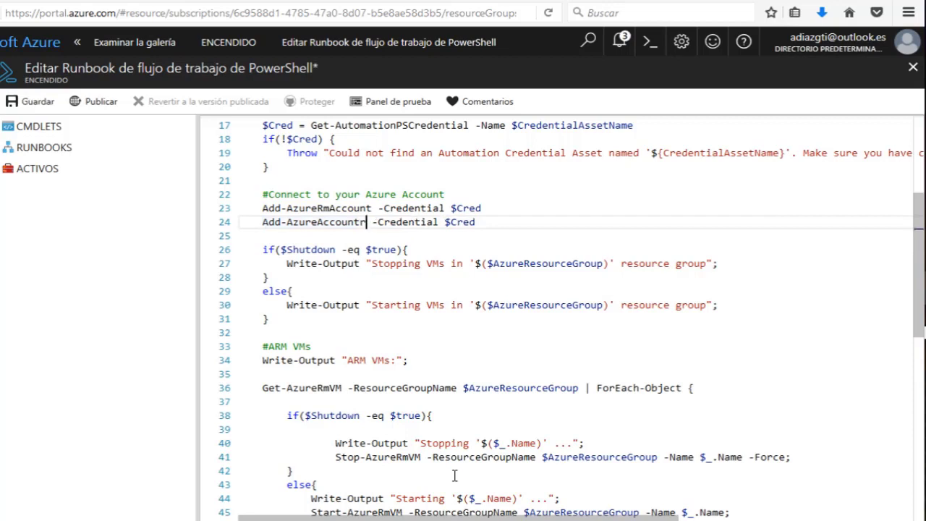
key(super+r)
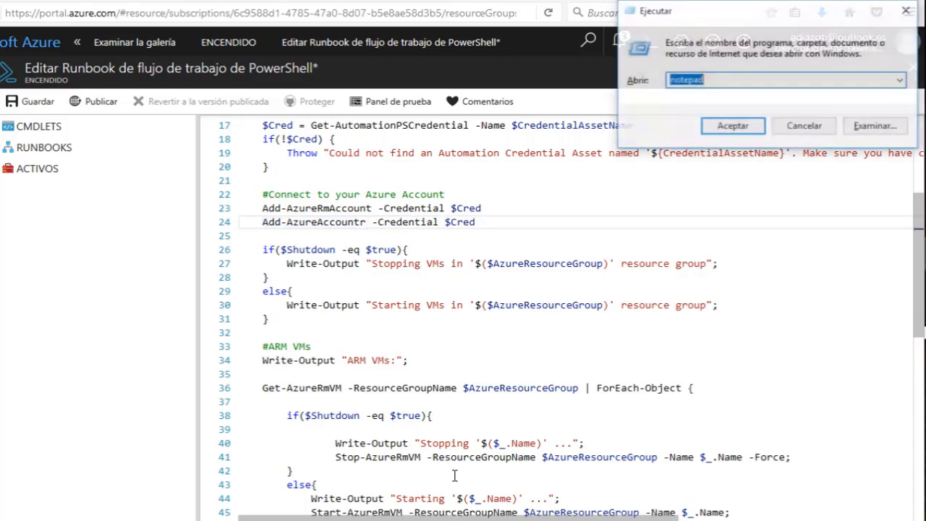
text(cmd)
key(Return)
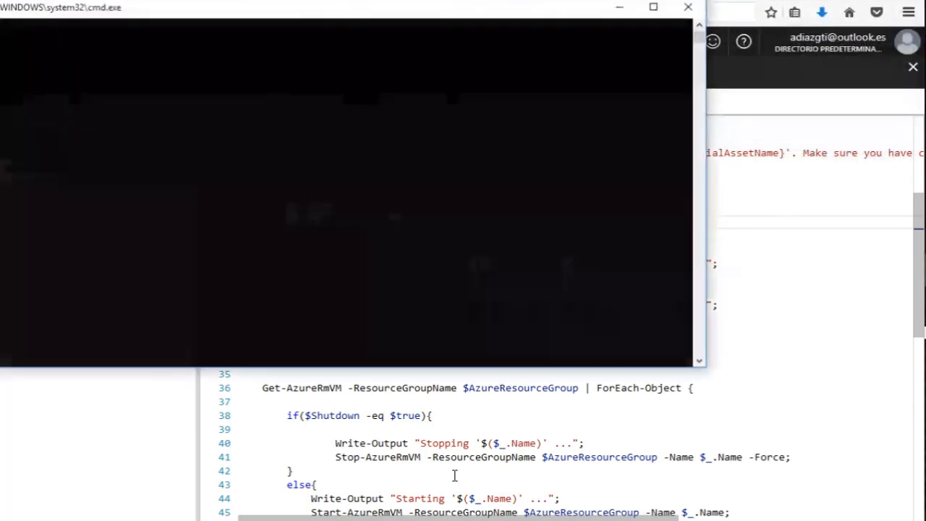
text(powers)
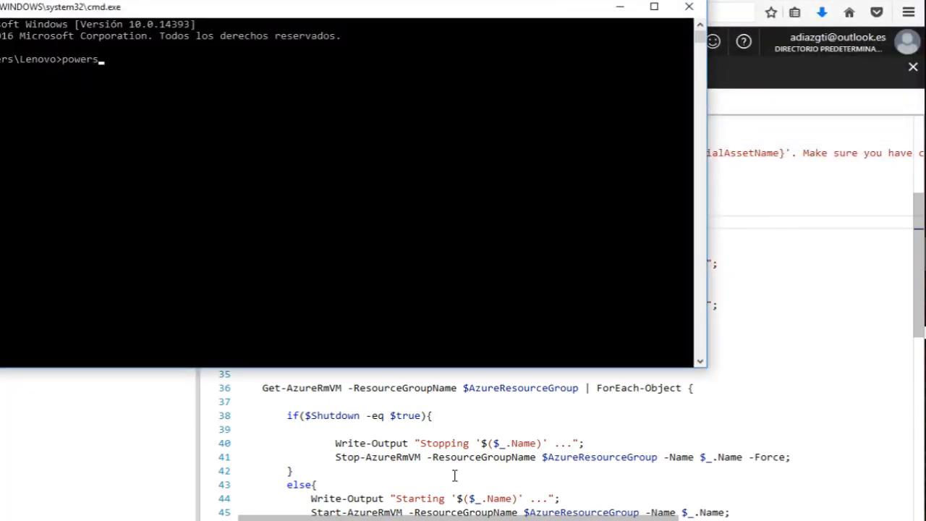
text(hell)
key(Return)
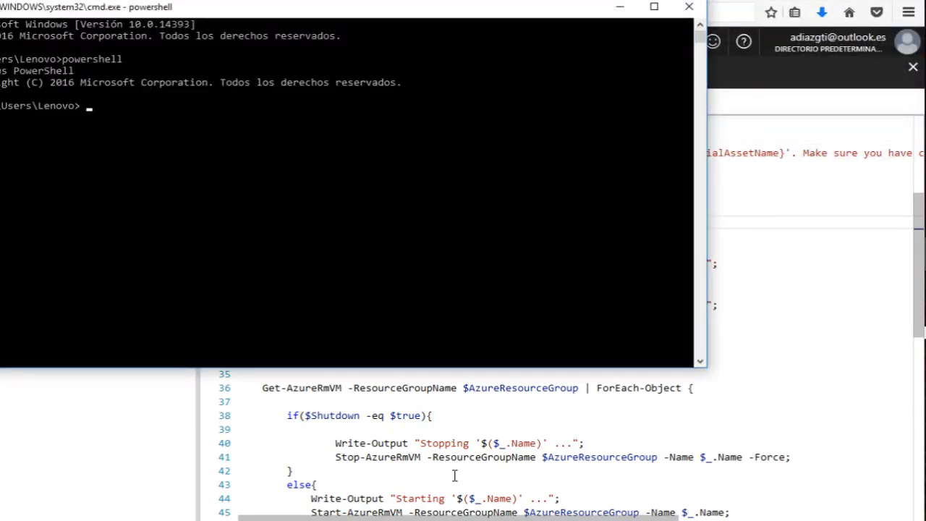
Test add-azureaccount in PowerShell, get the unrecognised-cmdlet error, and return to the editor.
text(add-azur)
text(eaccount)
key(Return)
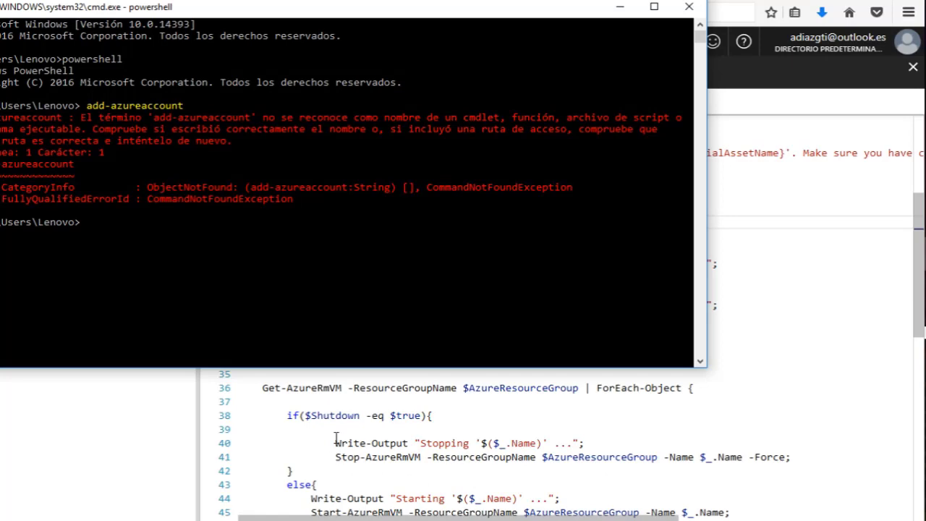
text(l)
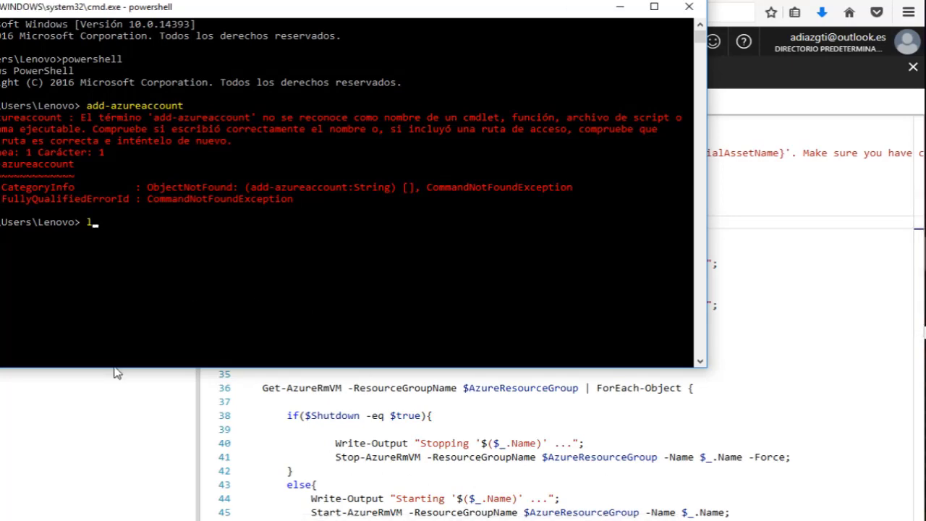
click(483, 484)
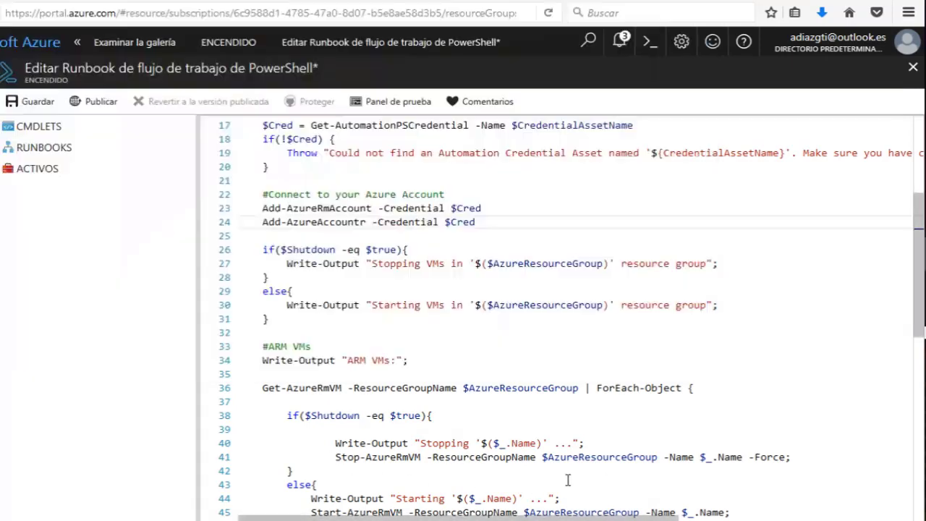
Change line 23 from Add-AzureRmAccount to login-AzureRmAccount -Credential $Cred.
click(282, 207)
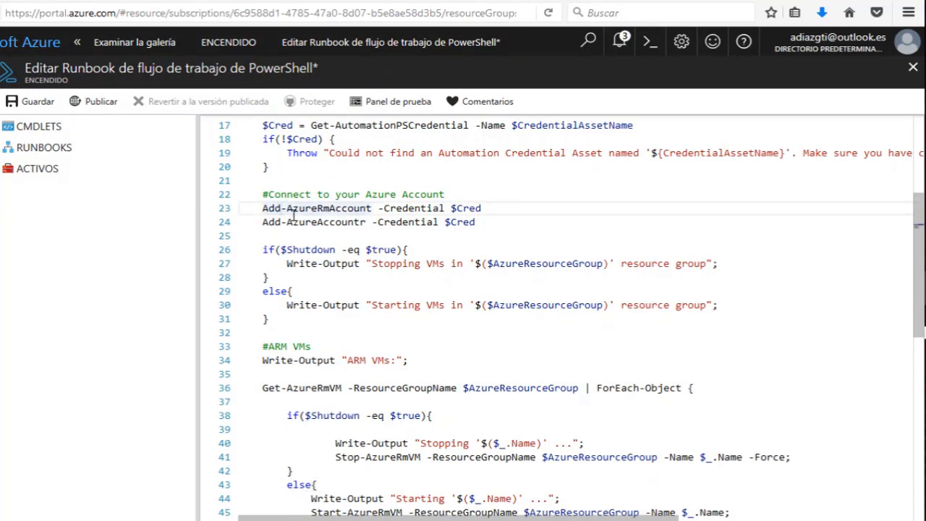
key(BackSpace)
key(BackSpace)
key(BackSpace)
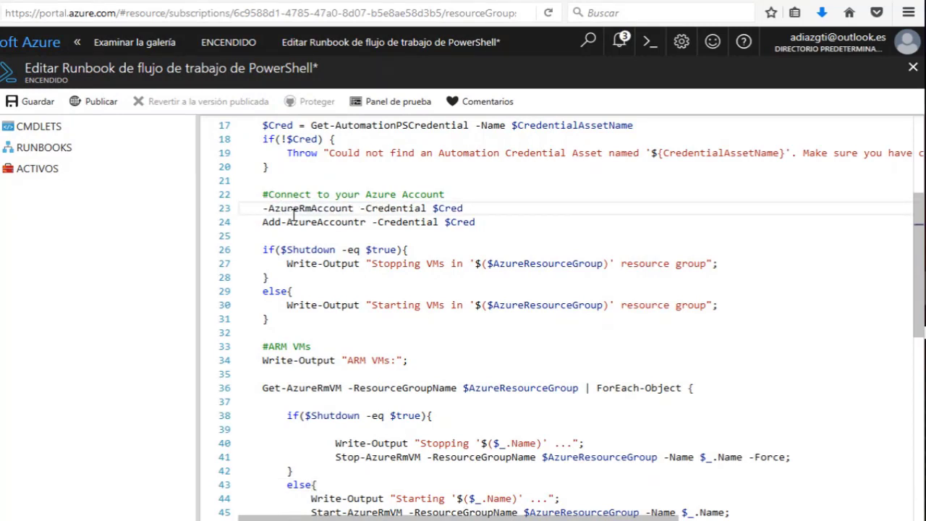
text(login)
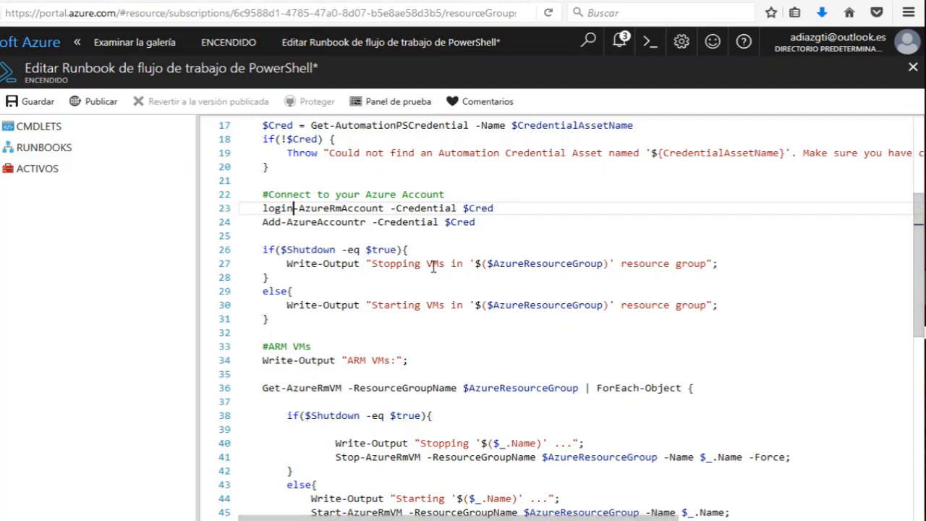
click(502, 230)
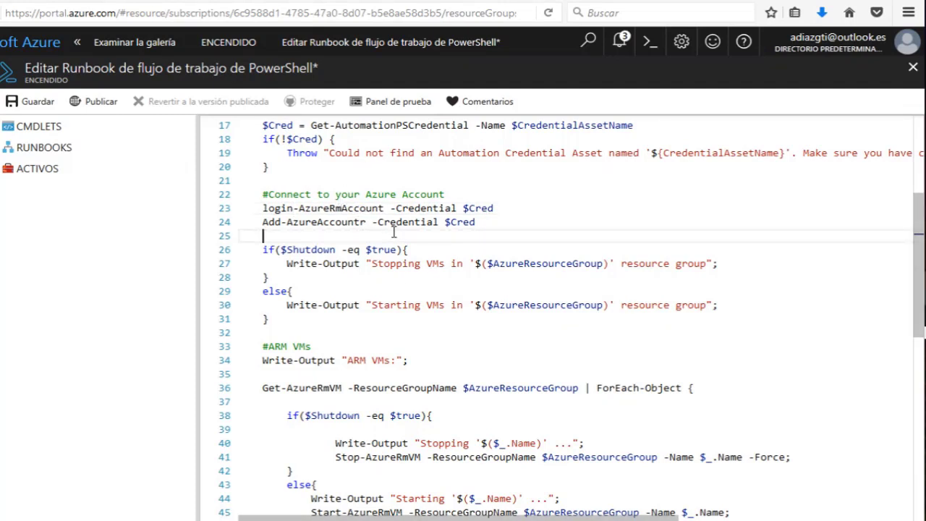
drag(291, 222, 372, 232)
click(488, 221)
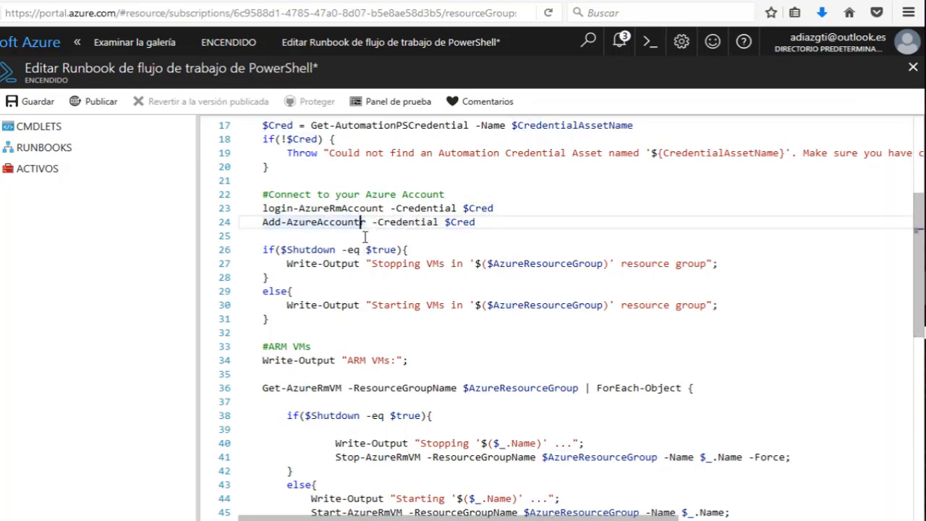
click(474, 224)
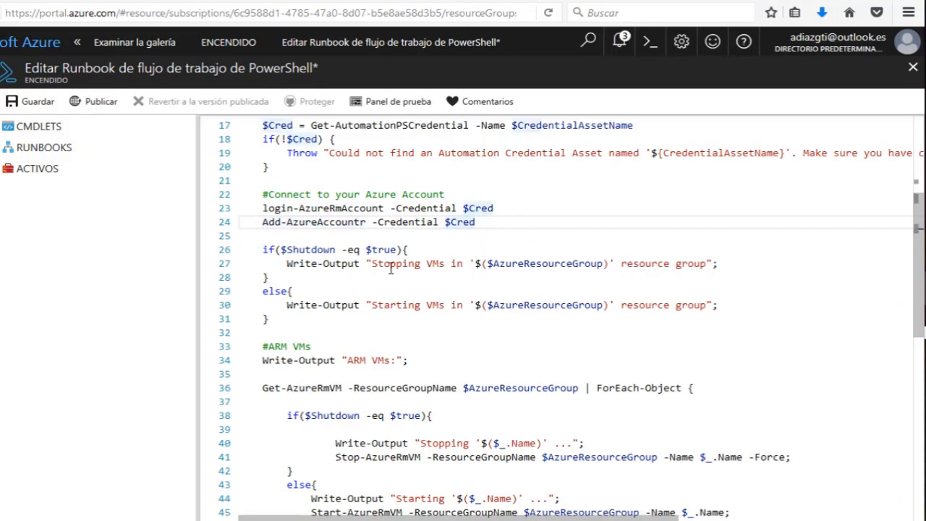
scroll(542, 235, down, 2)
scroll(547, 230, down, 10)
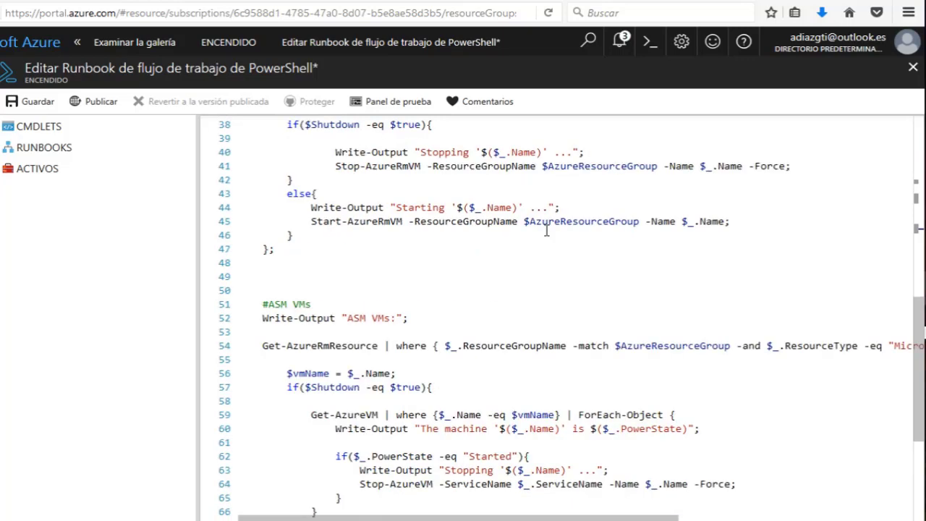
scroll(543, 223, up, 18)
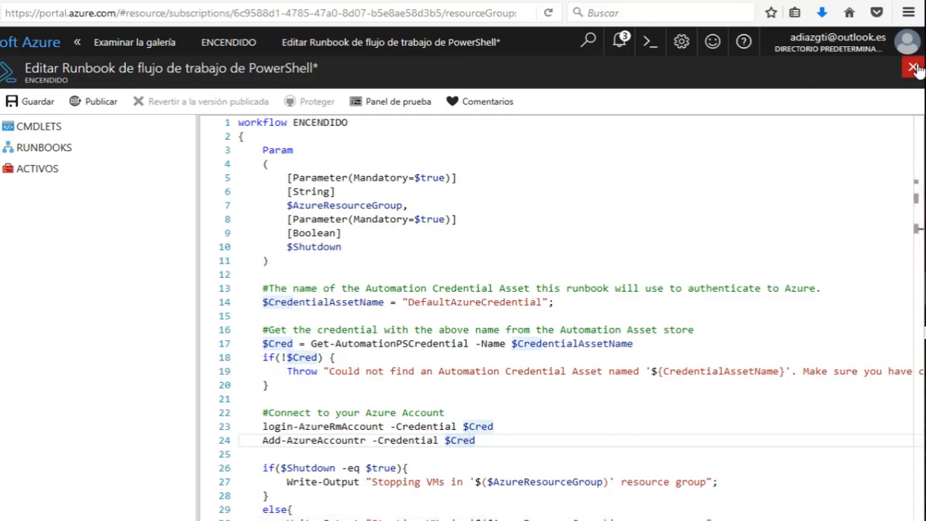
Save ENCENDIDO and publish it, confirming with Sí, so its status shows Publicado.
click(38, 101)
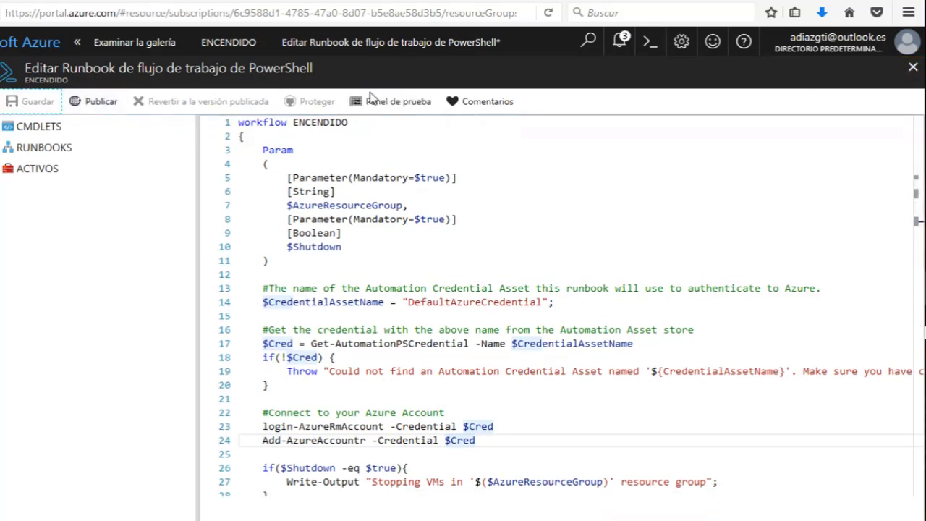
click(914, 67)
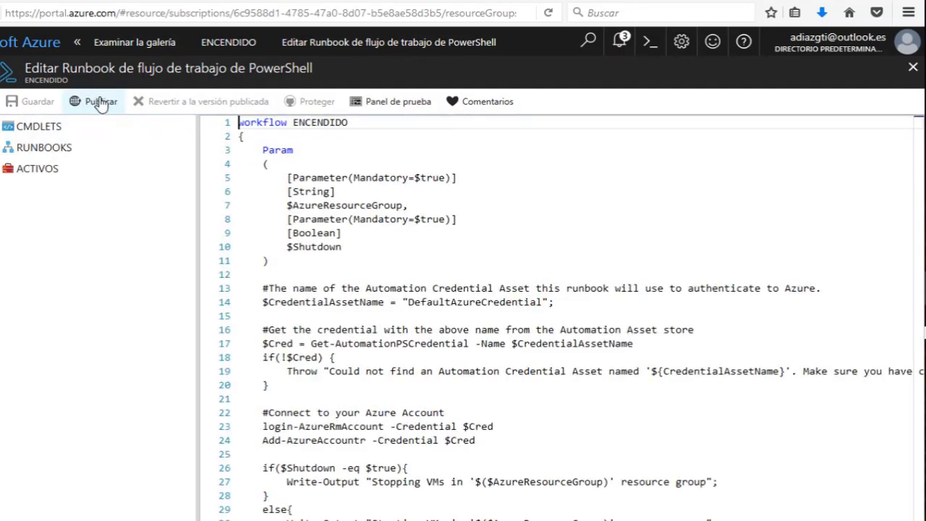
click(86, 103)
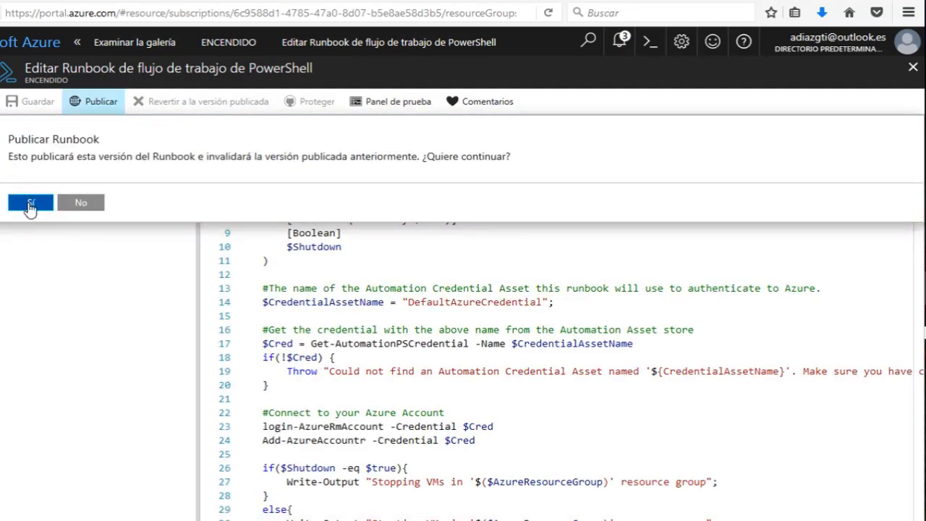
click(29, 205)
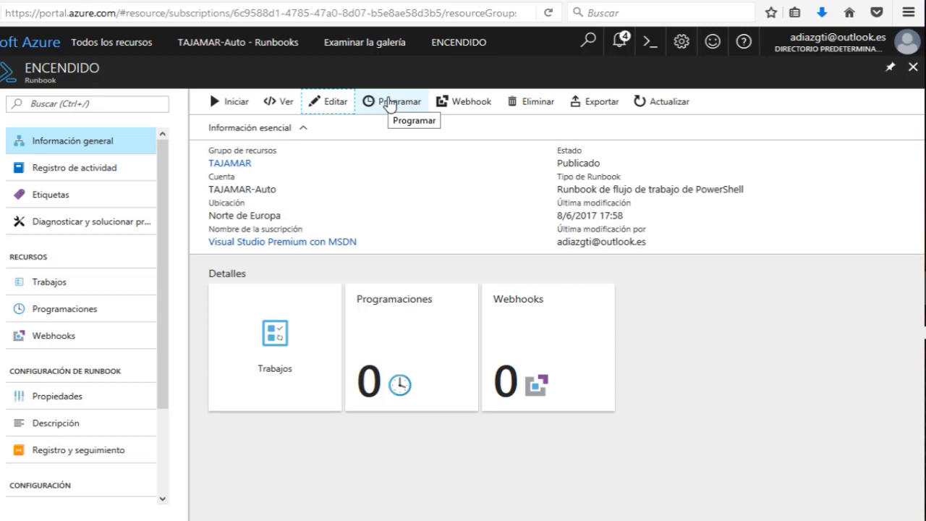
Link a schedule to ENCENDIDO and begin creating a new one in Nueva programación.
click(389, 103)
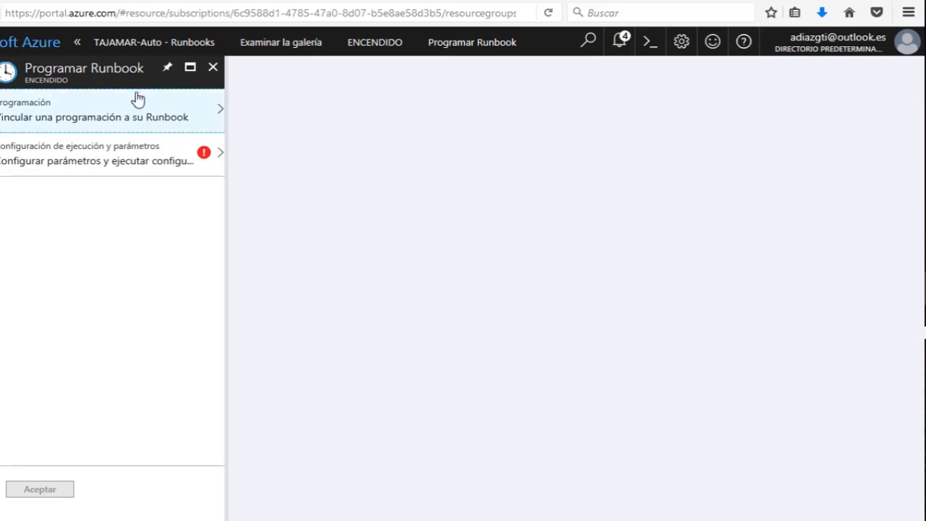
click(110, 115)
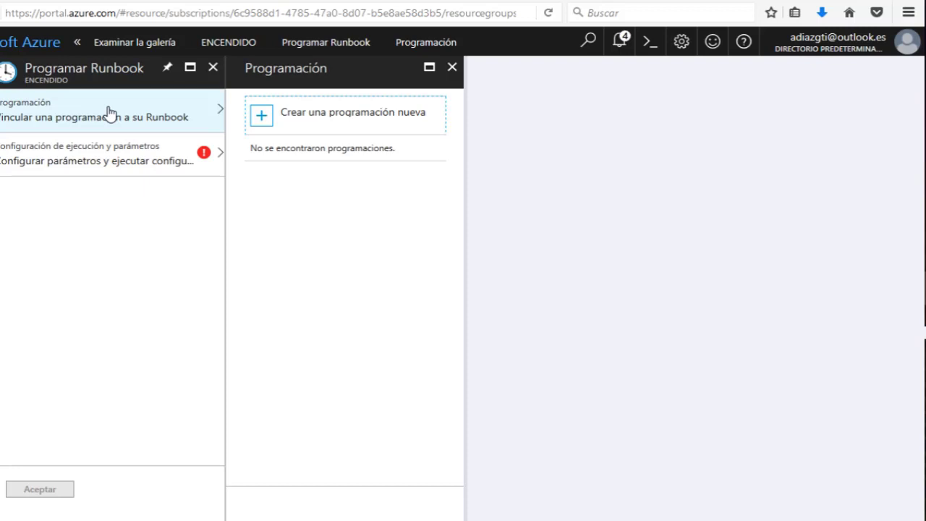
click(293, 130)
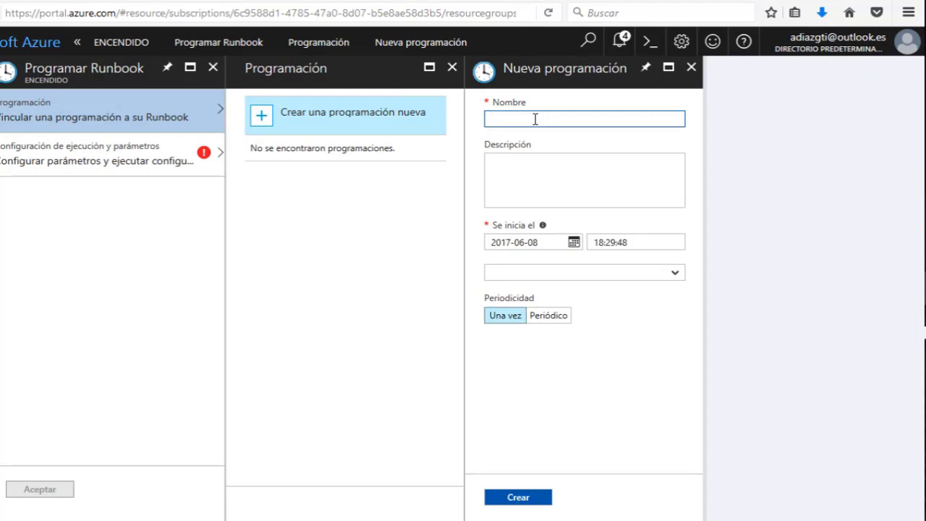
text(ENCENDU)
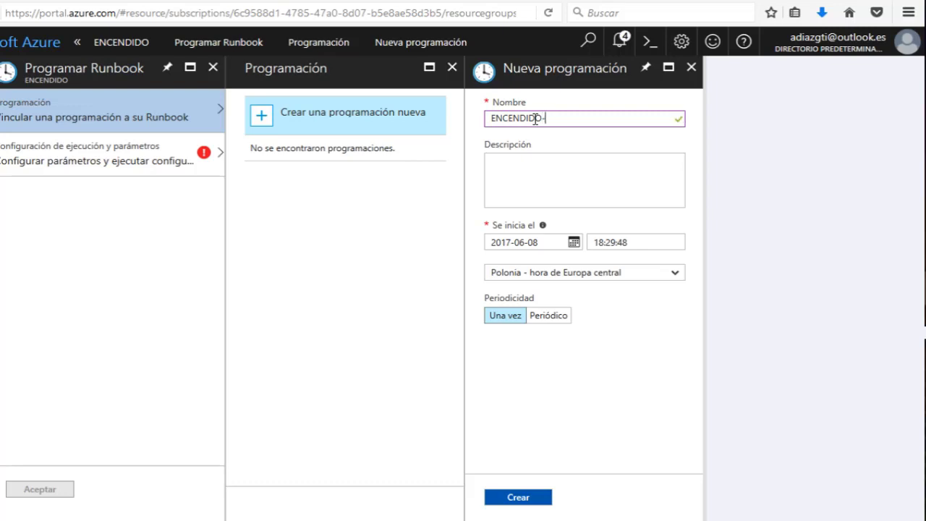
text(VMs)
click(555, 242)
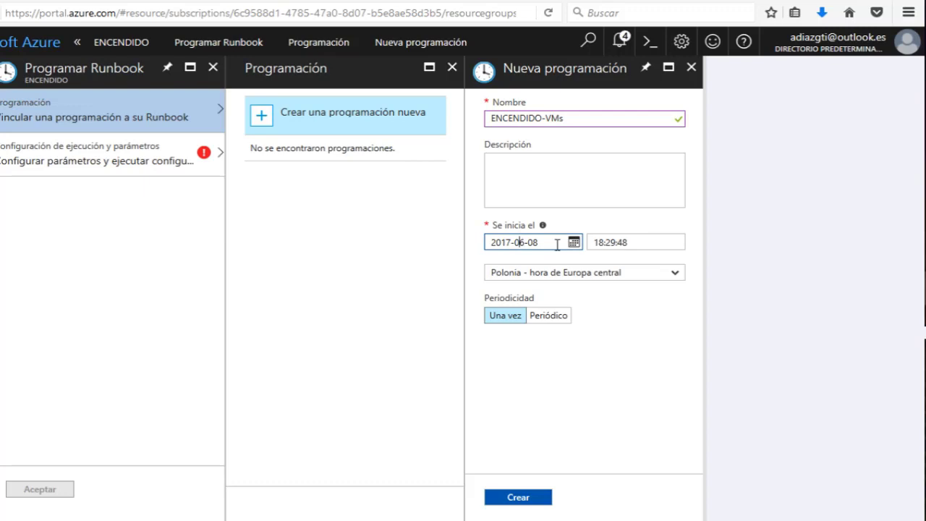
click(611, 383)
drag(630, 242, 580, 245)
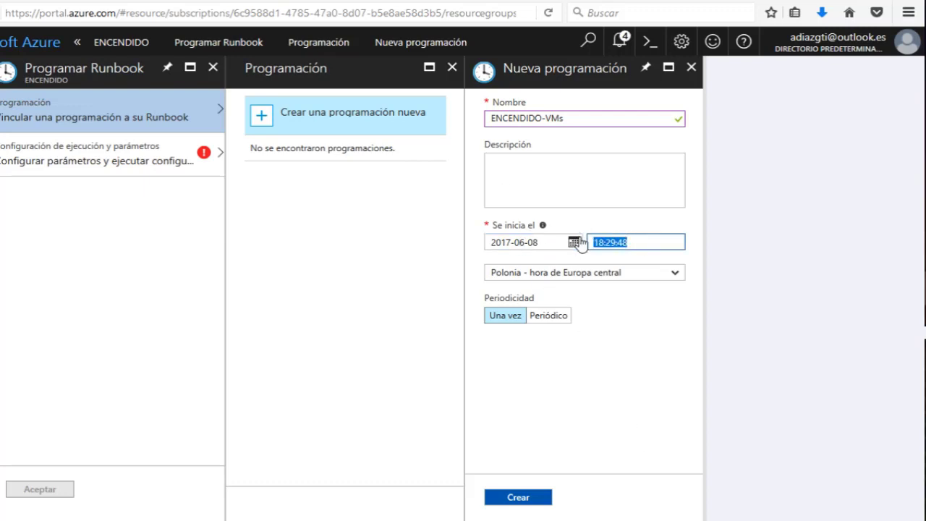
click(590, 275)
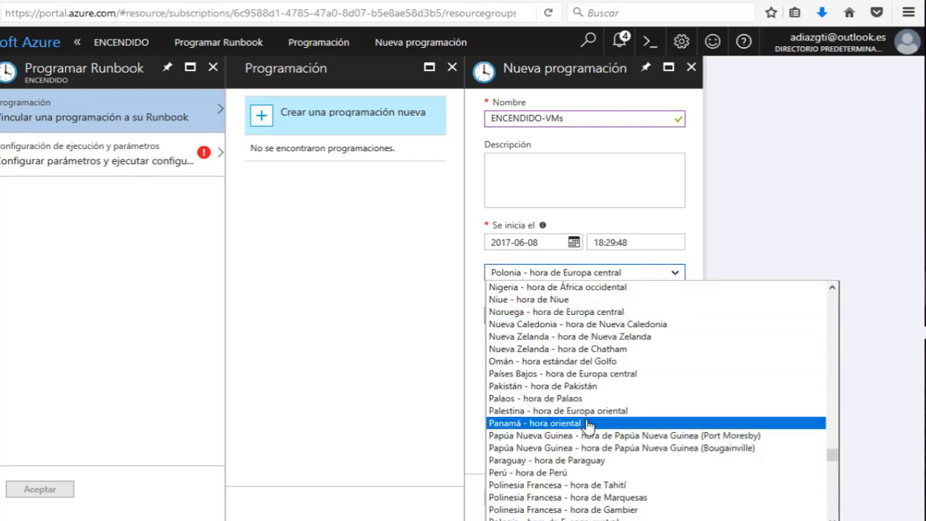
scroll(588, 423, down, 15)
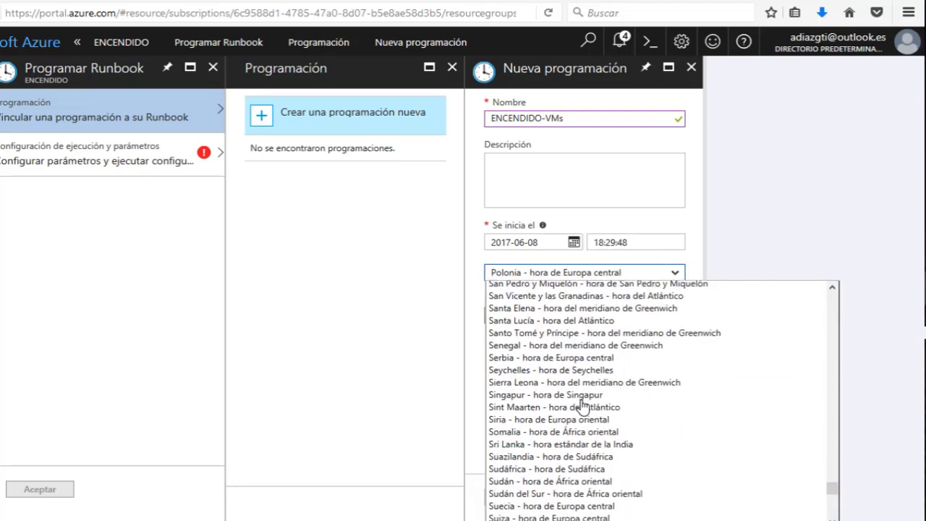
scroll(583, 406, down, 2)
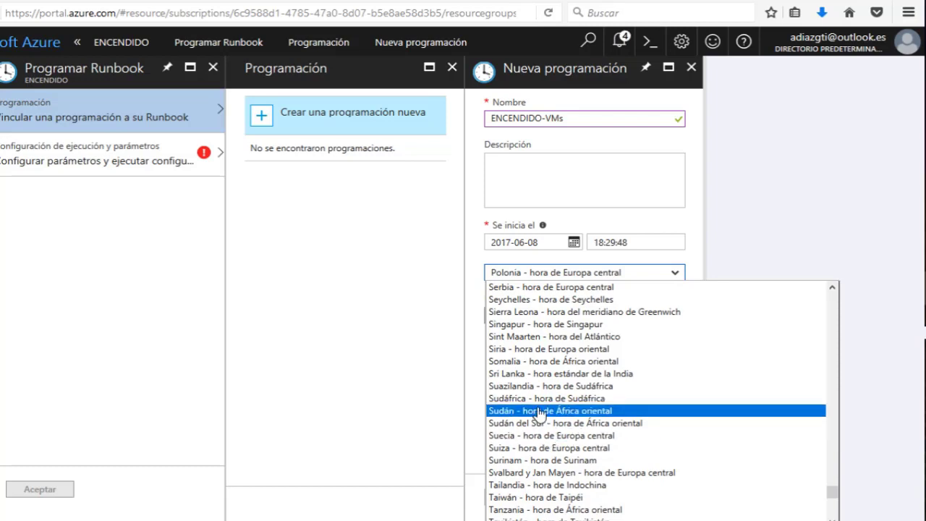
text(esp)
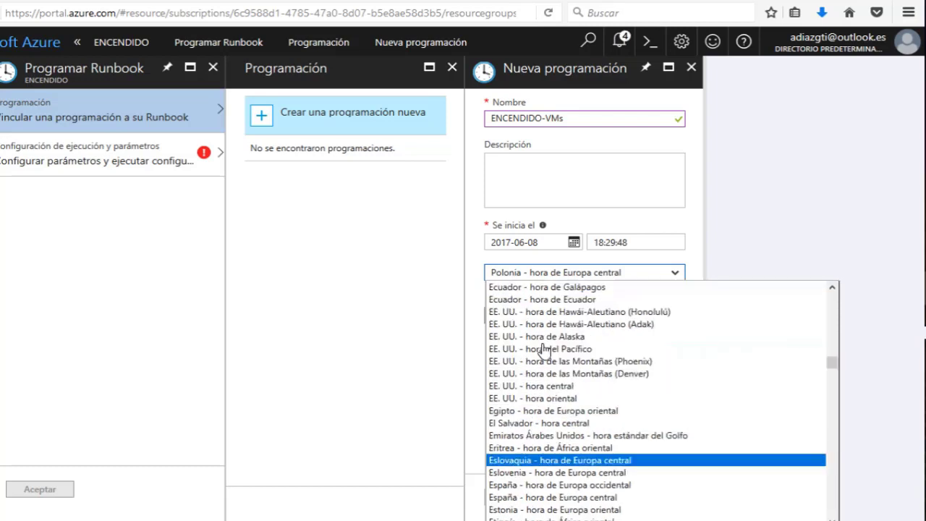
key(Return)
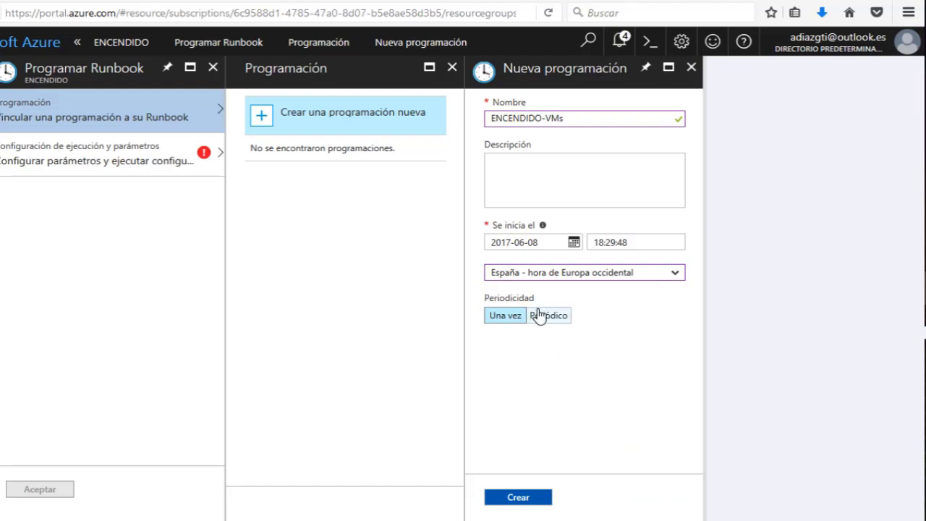
Make the schedule recur every 1 day, expiring 2018-06-09, and create it.
click(537, 316)
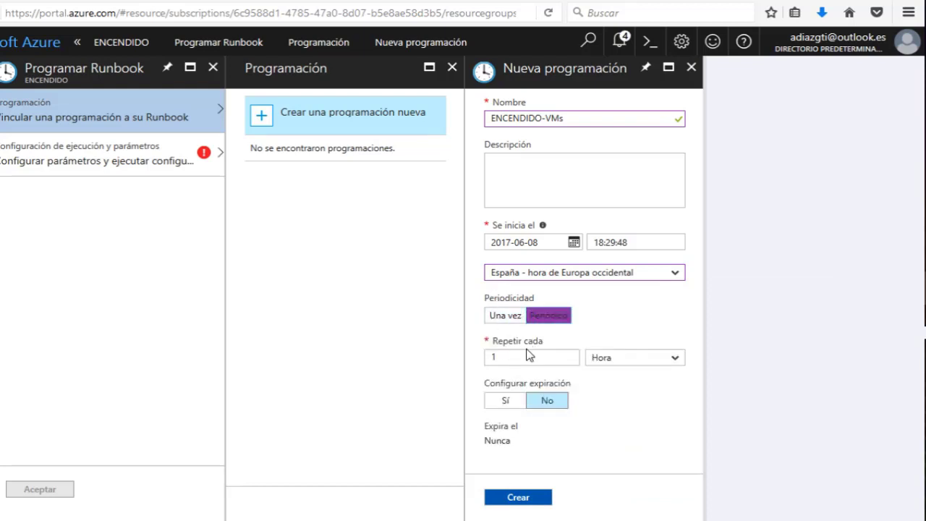
click(525, 355)
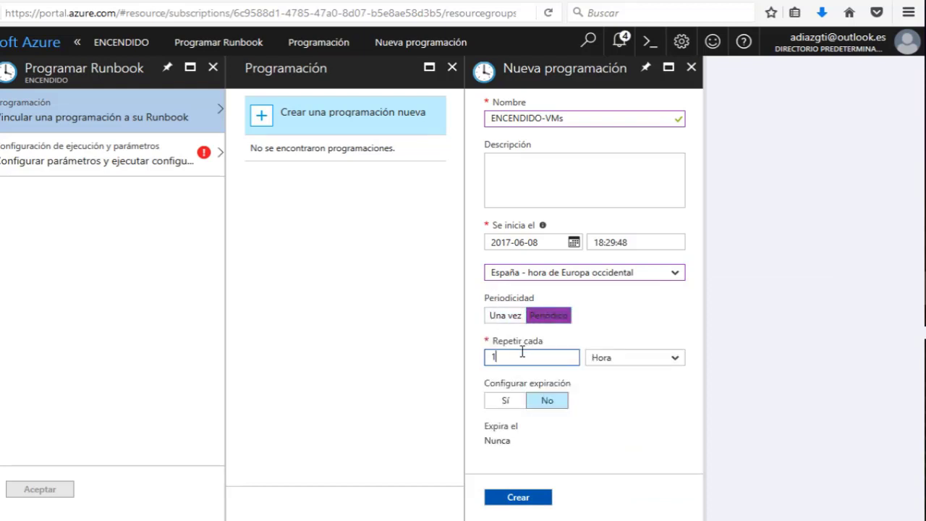
click(601, 357)
click(600, 384)
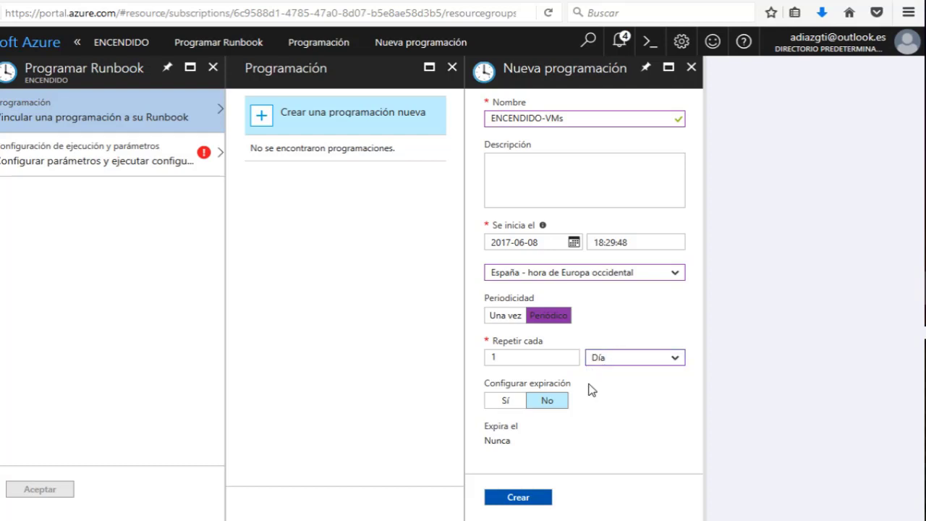
click(510, 401)
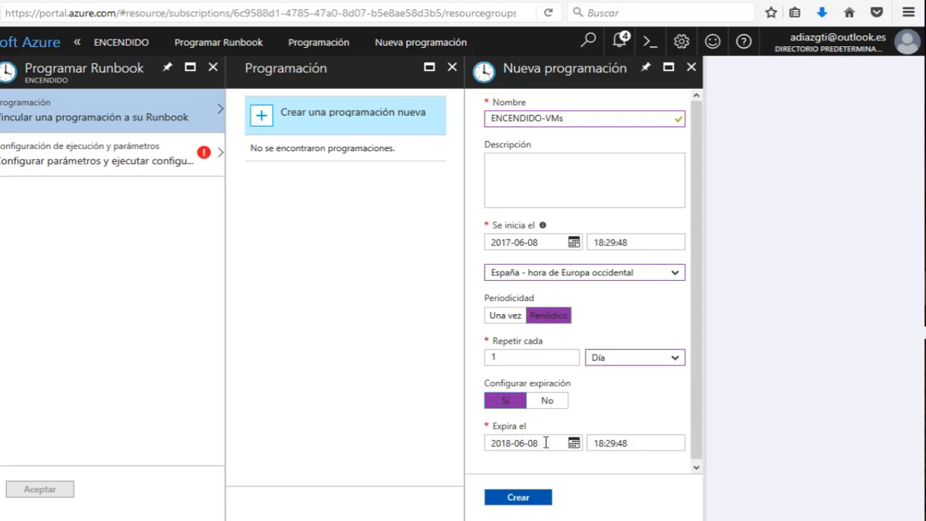
click(546, 442)
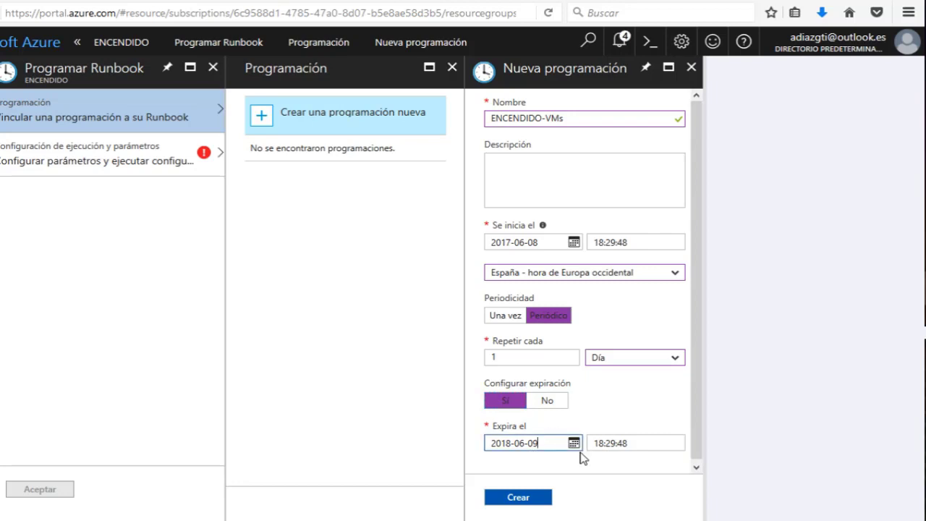
click(521, 496)
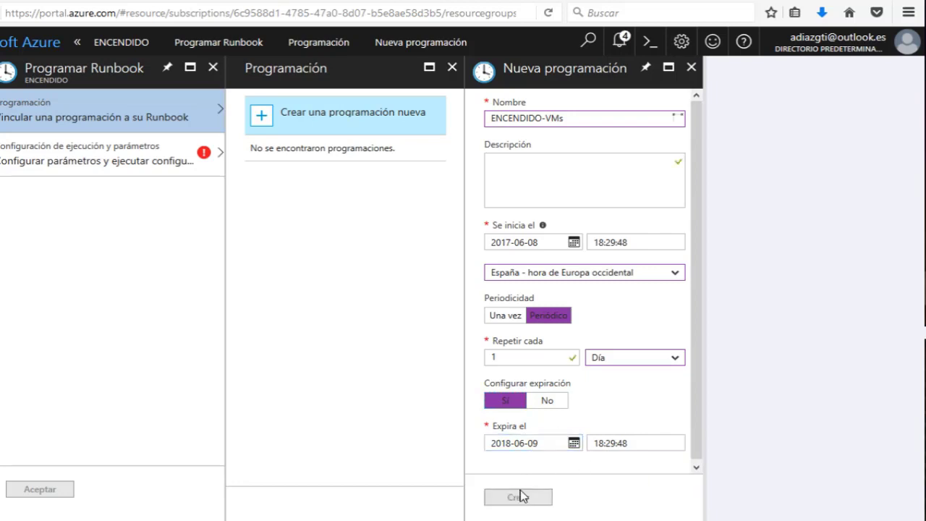
click(521, 497)
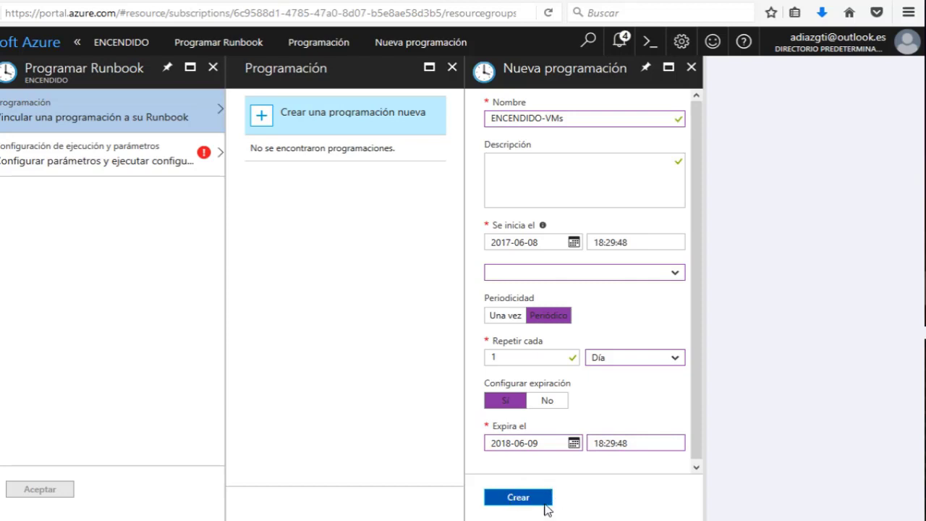
click(345, 33)
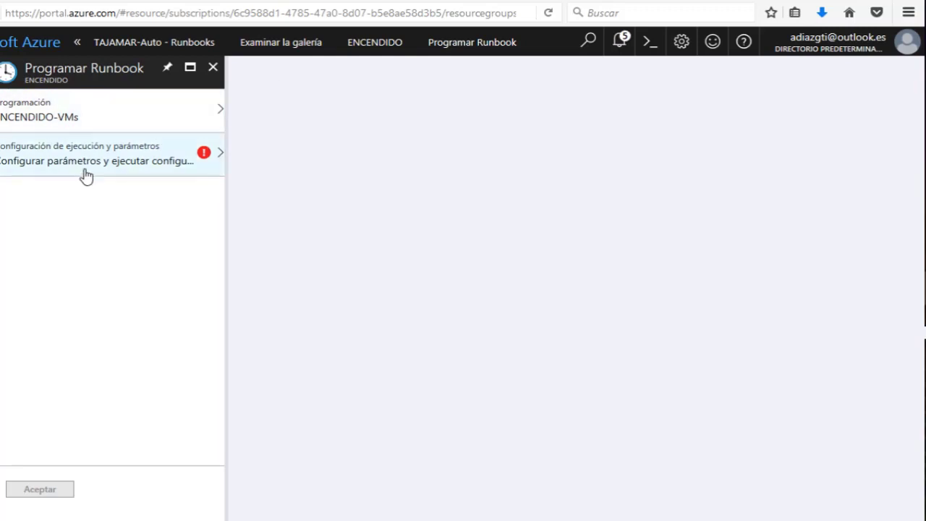
Pick ENCENDIDO-VMs from the schedule list, then close the Programar Runbook pane.
click(172, 128)
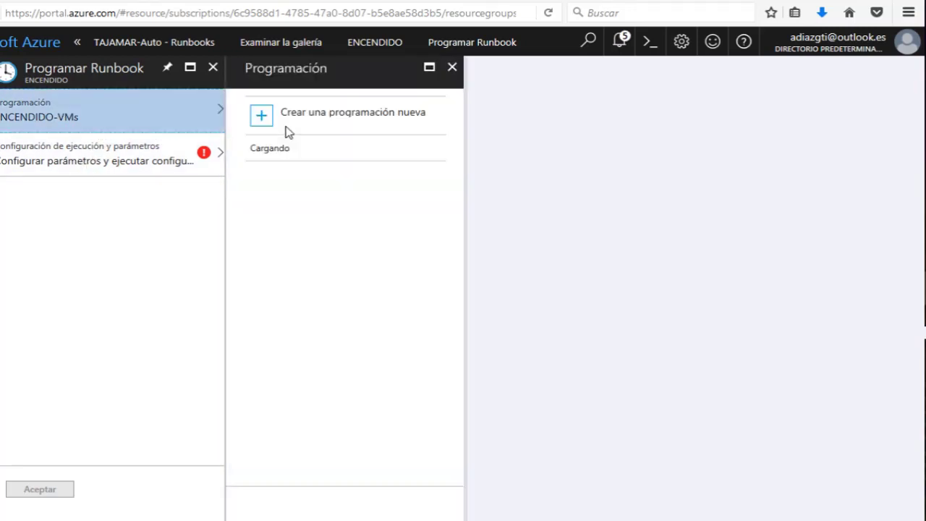
click(265, 155)
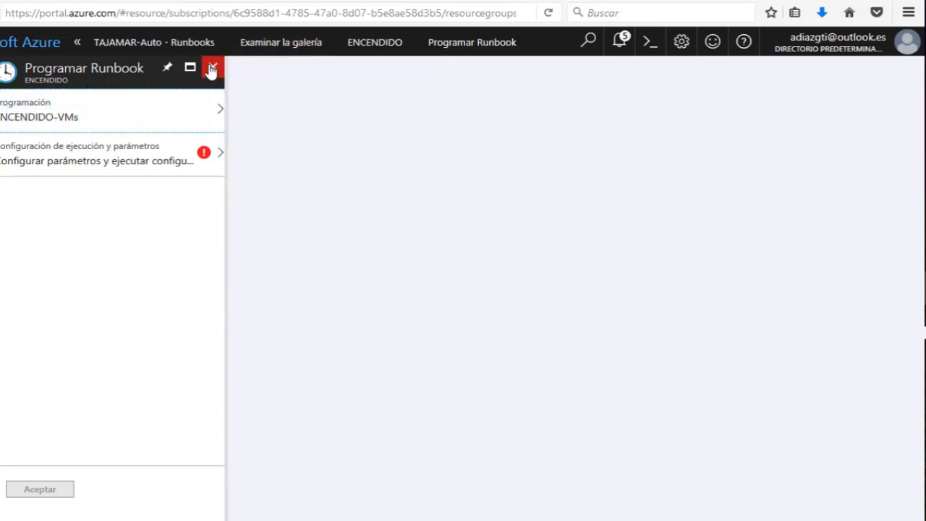
click(213, 68)
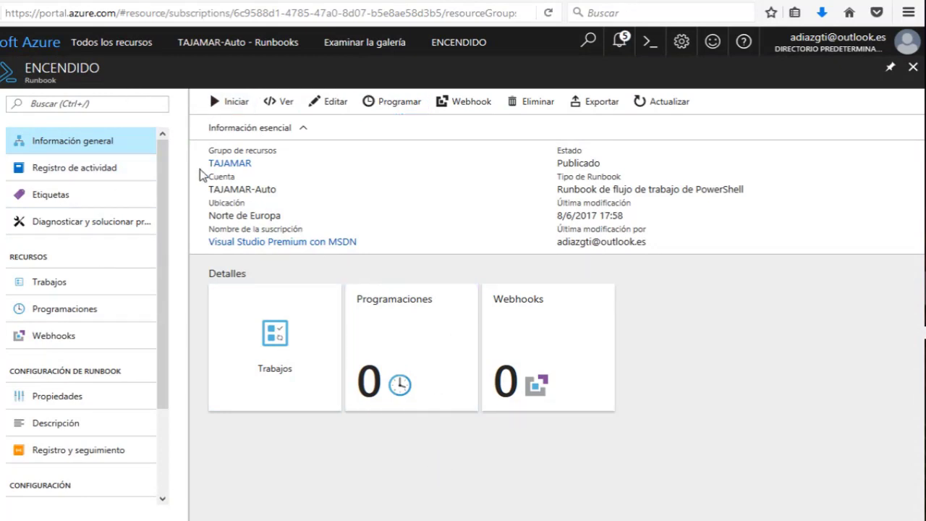
Close the ENCENDIDO runbook, Examinar la galería and Todos los recursos blades.
click(913, 67)
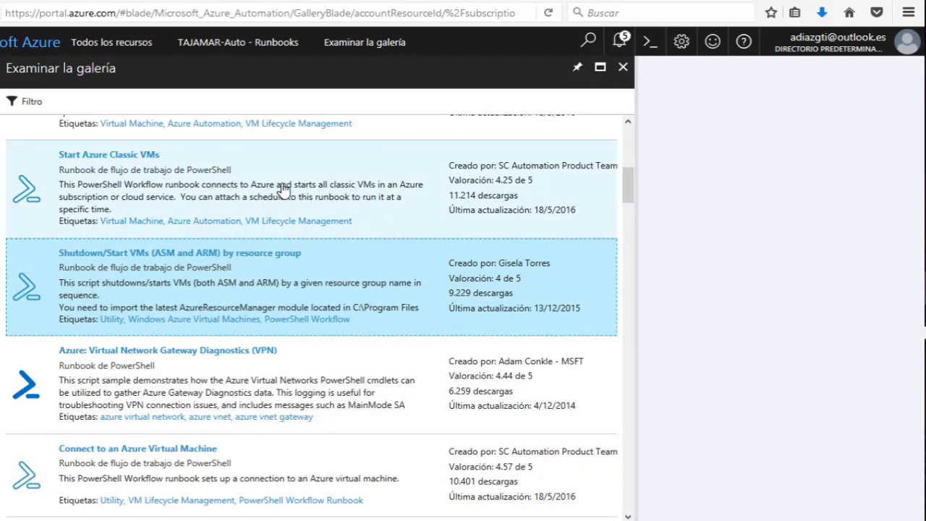
click(623, 66)
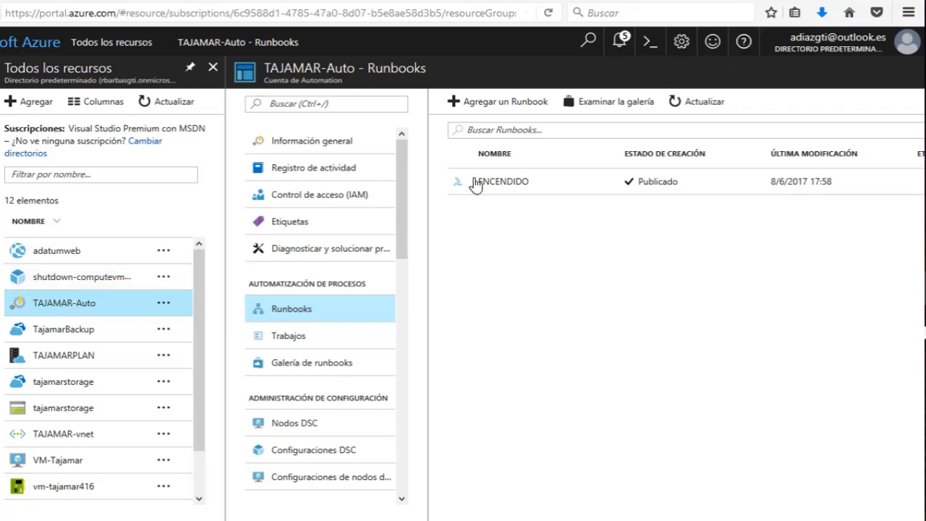
click(213, 68)
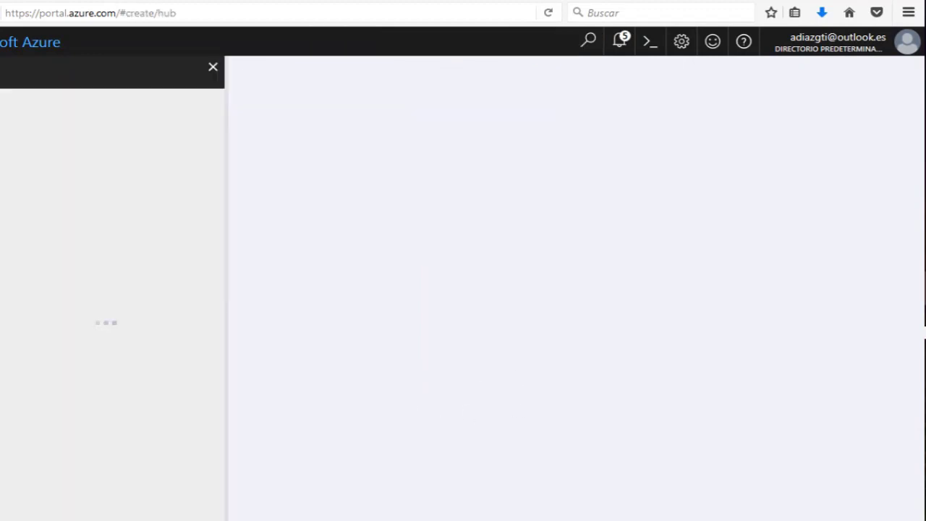
click(216, 66)
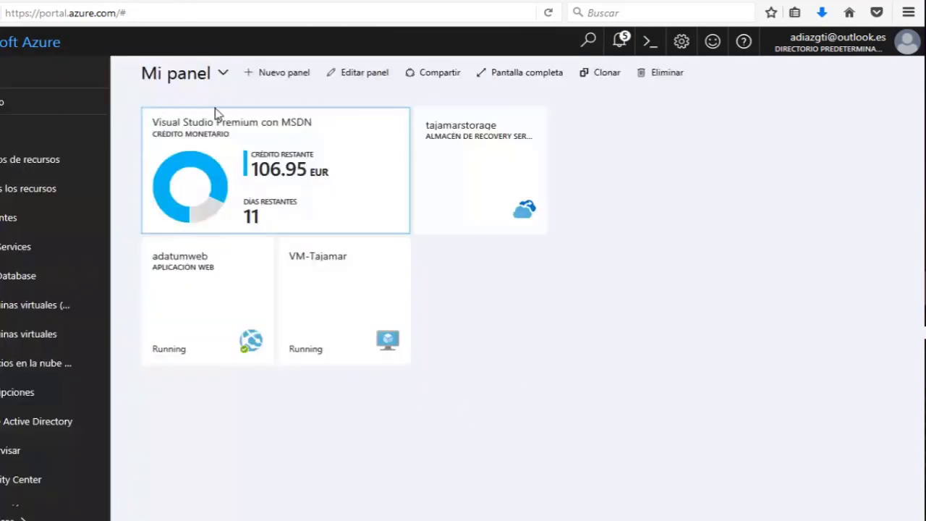
Open Máquinas virtuales and choose + Agregar to show the Proceso image gallery.
click(37, 338)
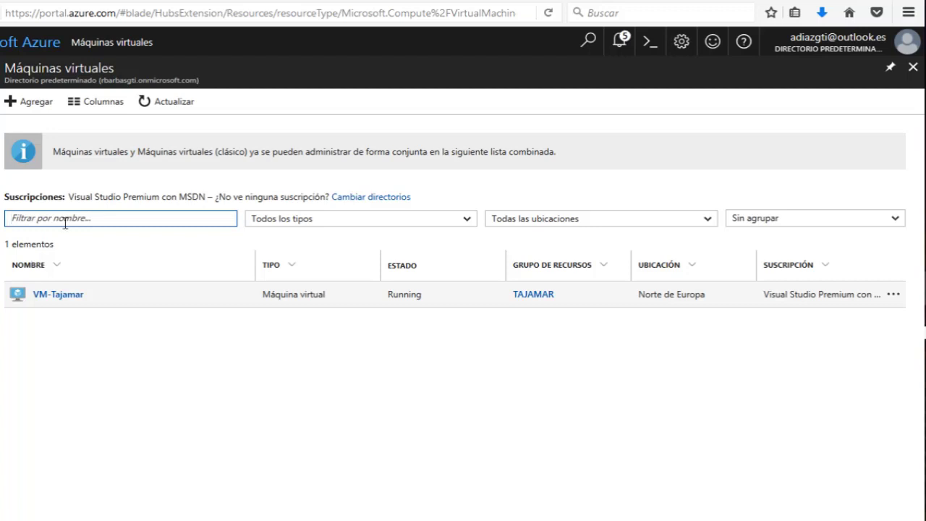
click(36, 102)
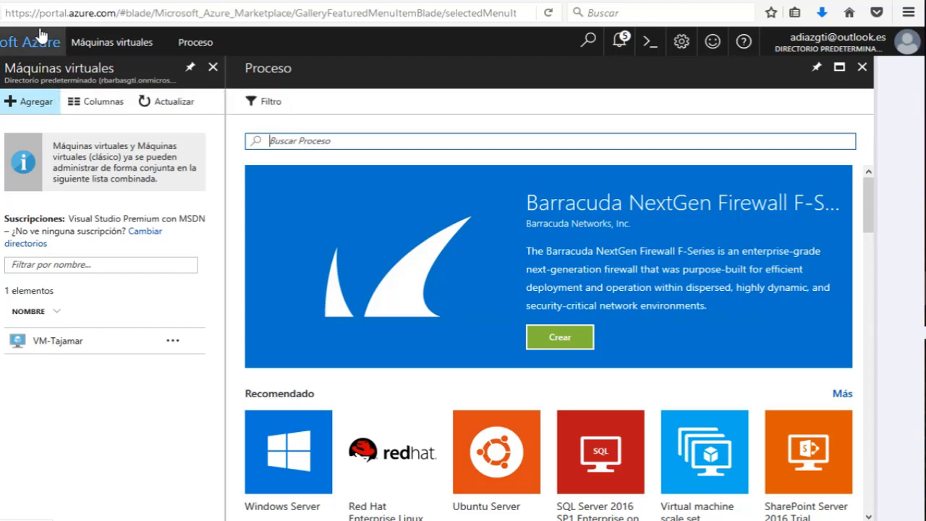
Choose the Red Hat Enterprise Linux 7.3 image with Resource Manager and start creating the VM.
click(401, 478)
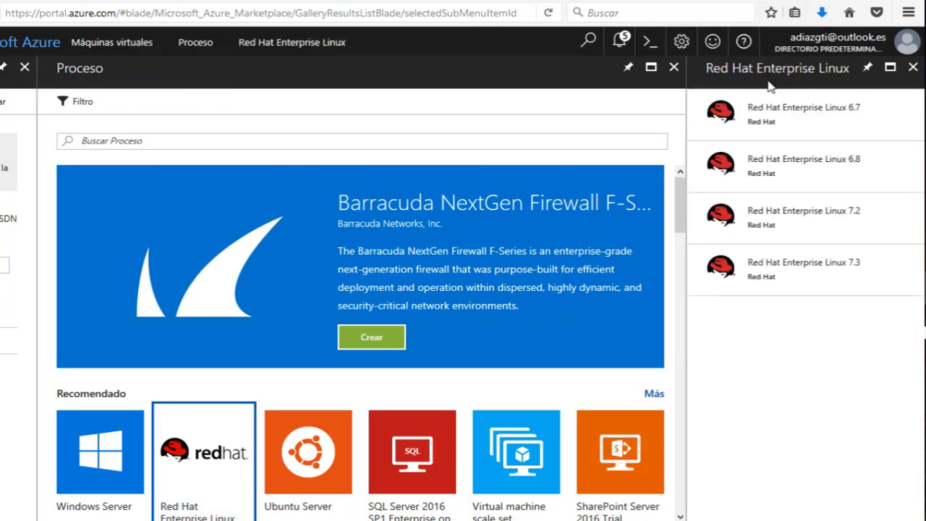
click(794, 265)
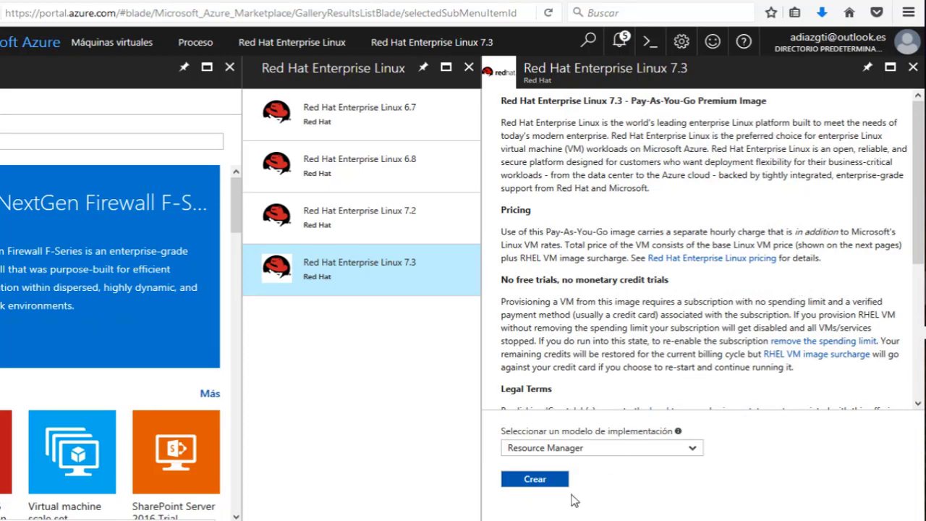
click(549, 483)
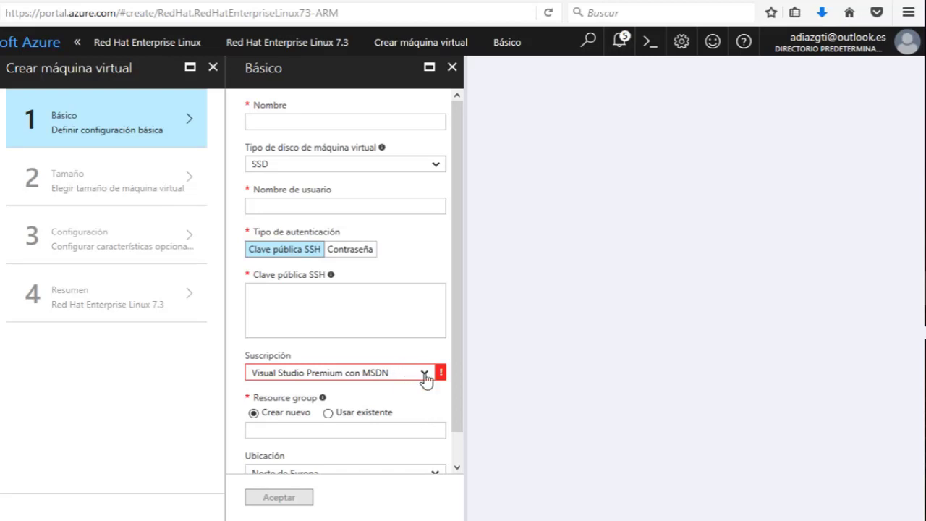
Close the Básico settings blade despite its Suscripción error.
mouse_move(425, 377)
click(452, 68)
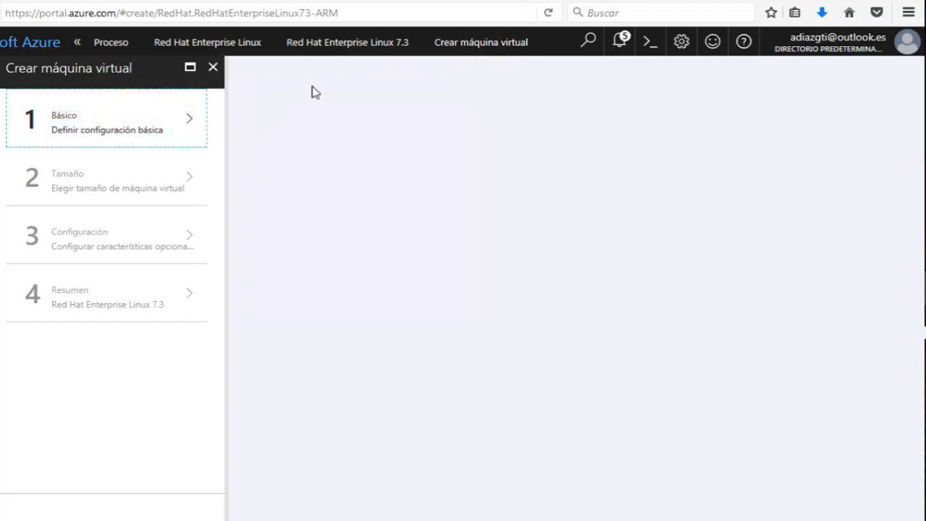
Close the Crear máquina virtual, Red Hat Enterprise Linux 7.3, Red Hat Enterprise Linux and Proceso blades.
click(213, 67)
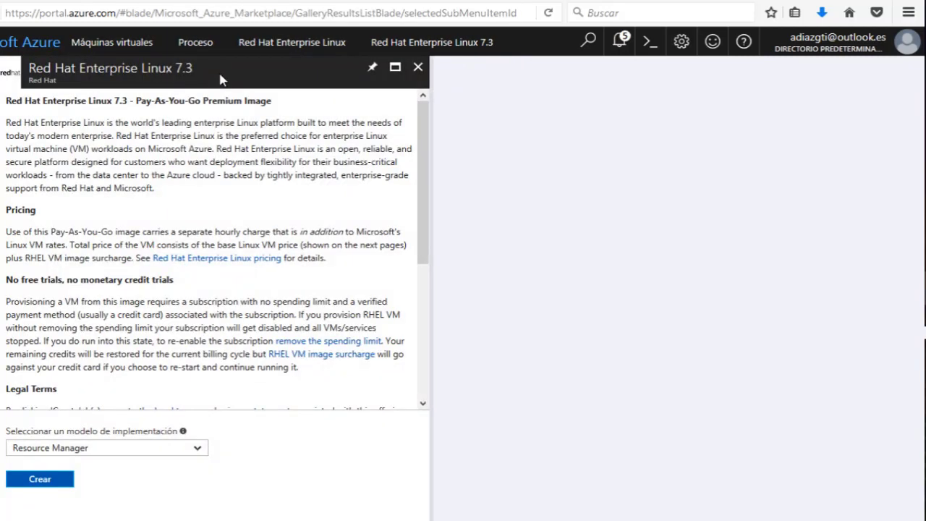
click(418, 67)
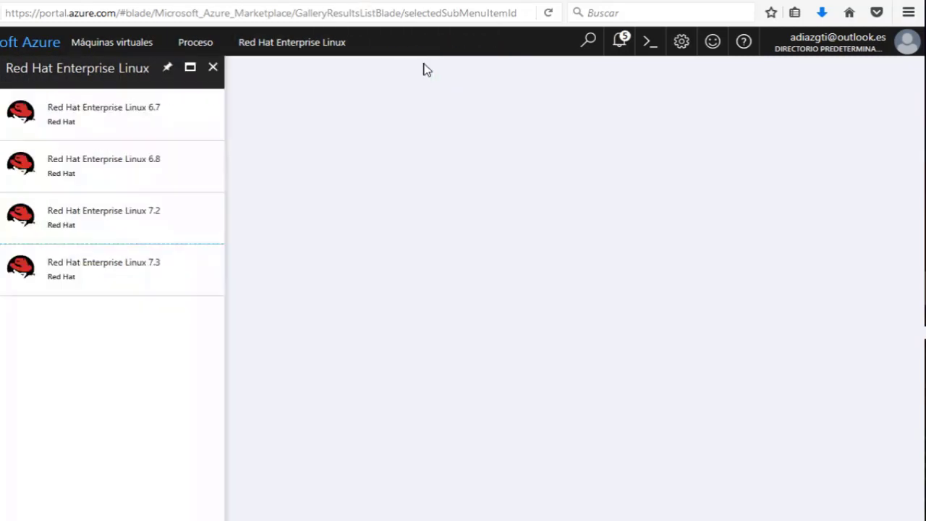
click(213, 68)
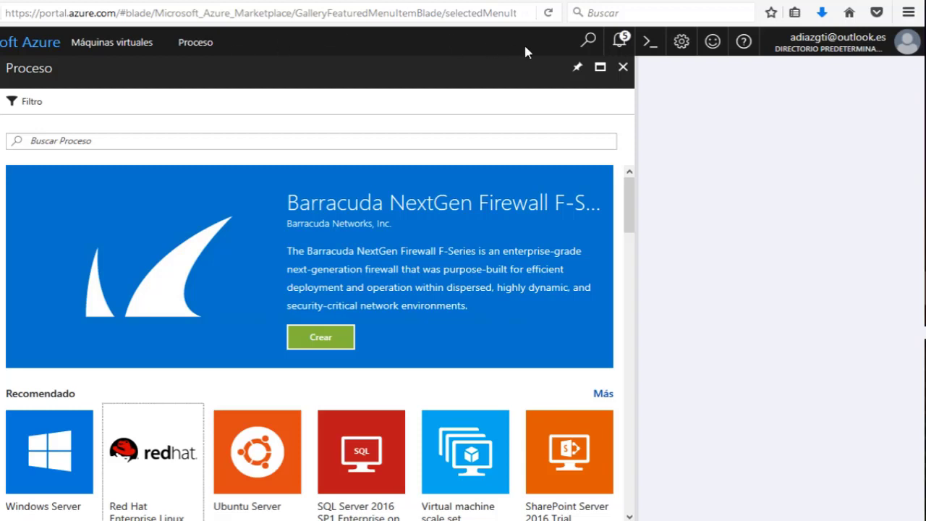
click(623, 67)
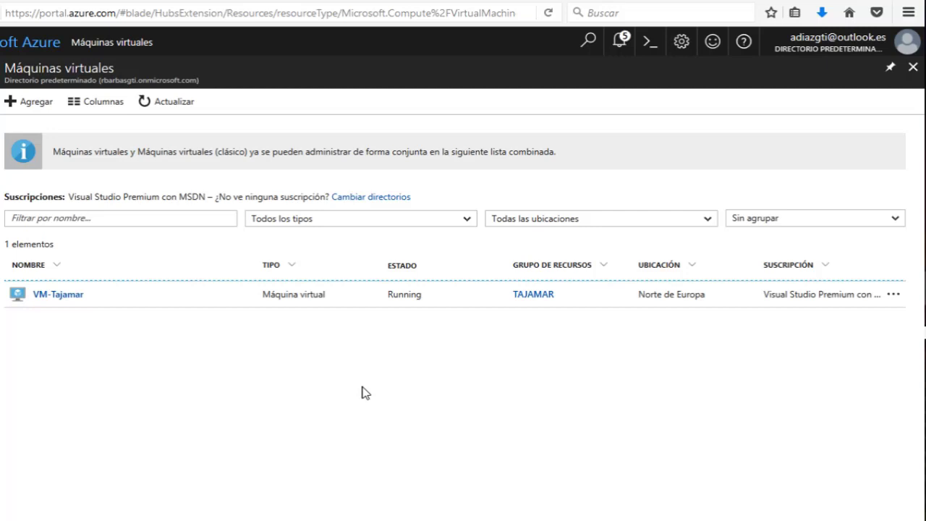
key(super)
key(Escape)
Open File Explorer and browse to the SSD2 (E:) drive.
key(super+e)
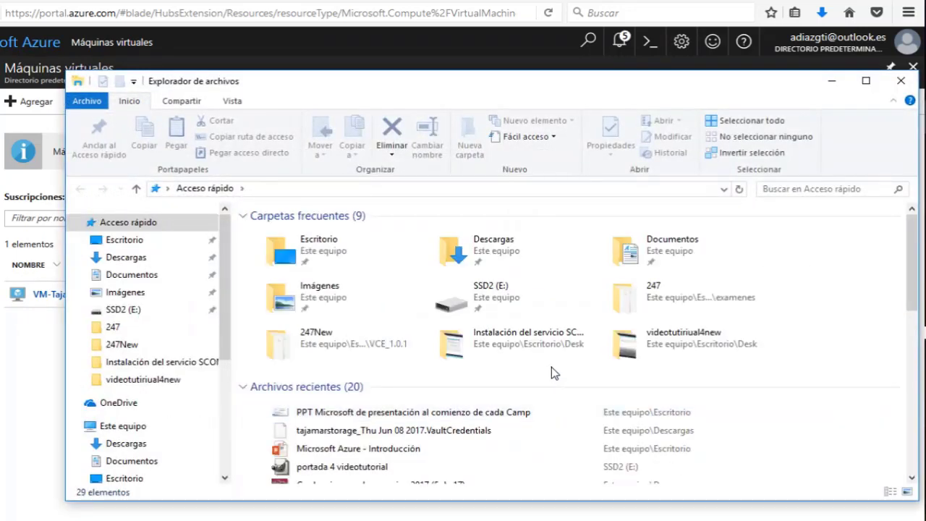
scroll(578, 368, down, 5)
scroll(582, 368, up, 5)
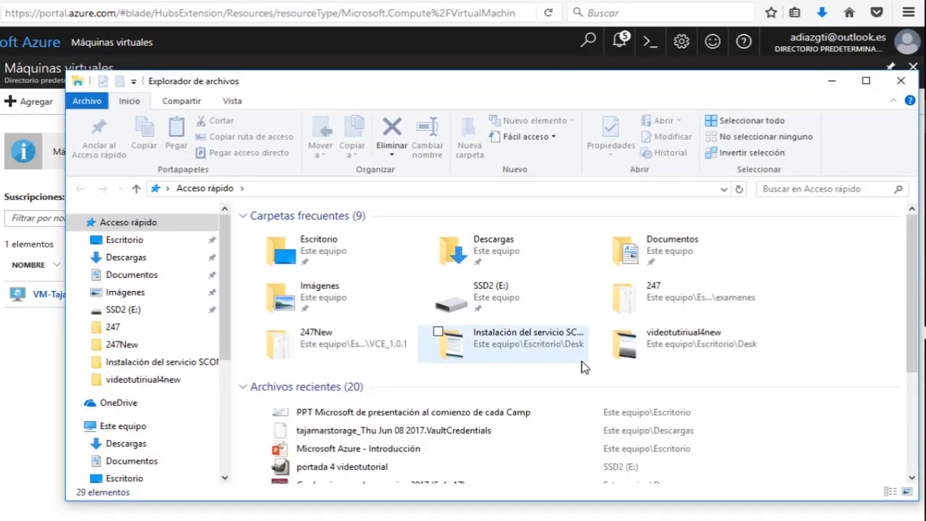
click(118, 259)
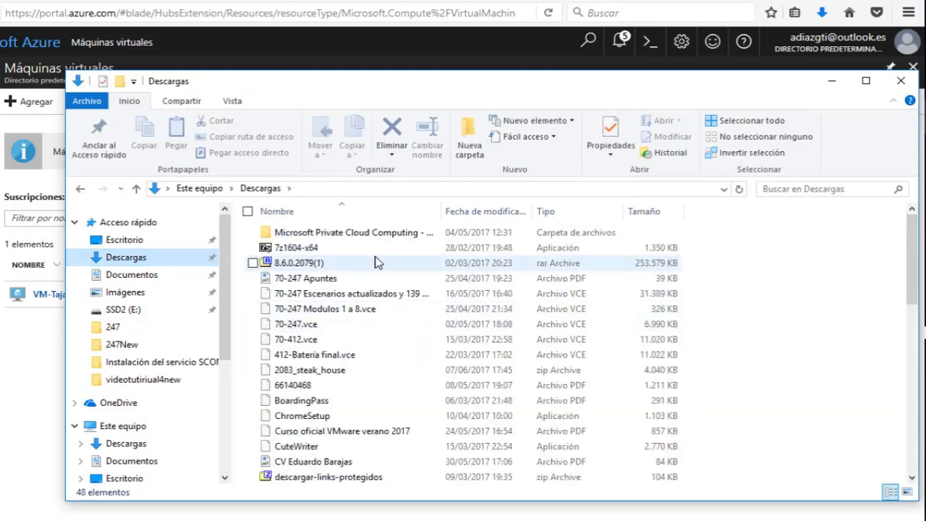
click(123, 309)
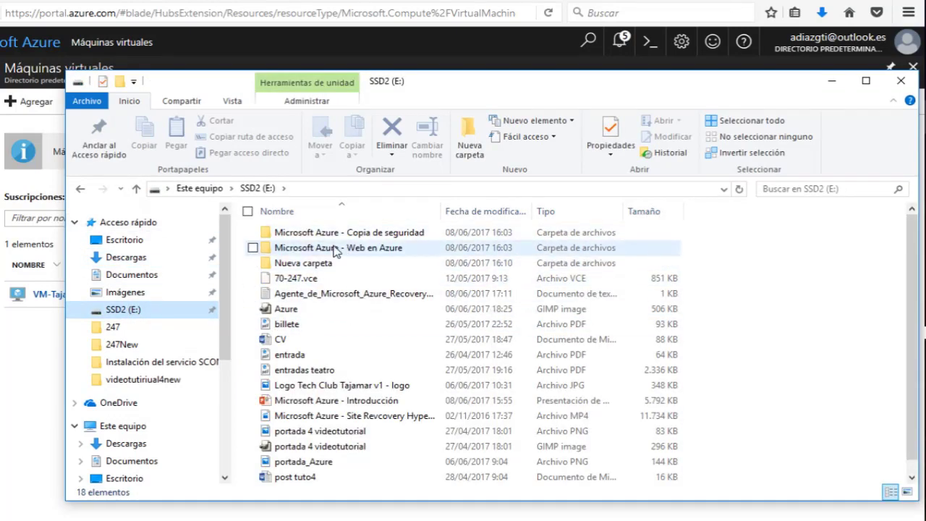
scroll(316, 306, down, 1)
scroll(320, 299, up, 1)
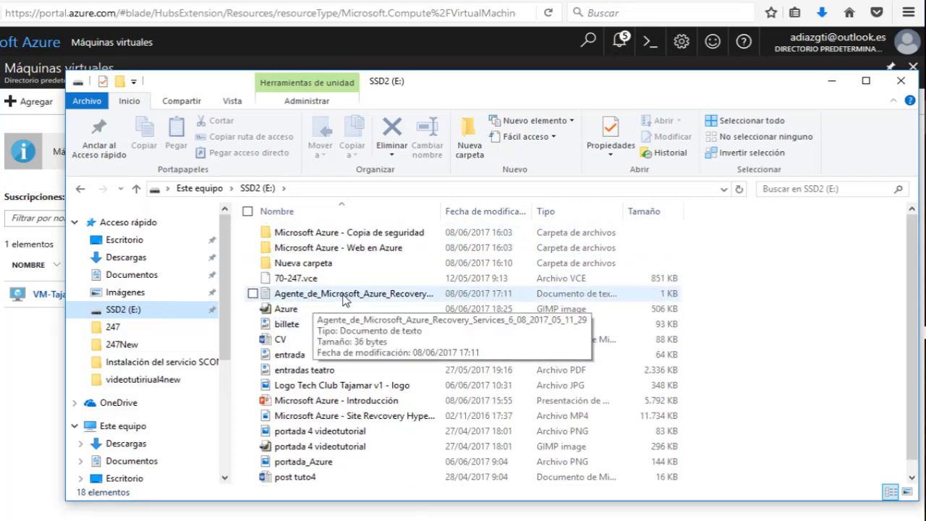
Look inside 'Microsoft Azure - Copia de seguridad', return to SSD2 (E:), and play the Site Recovery Hyper-V video.
click(412, 239)
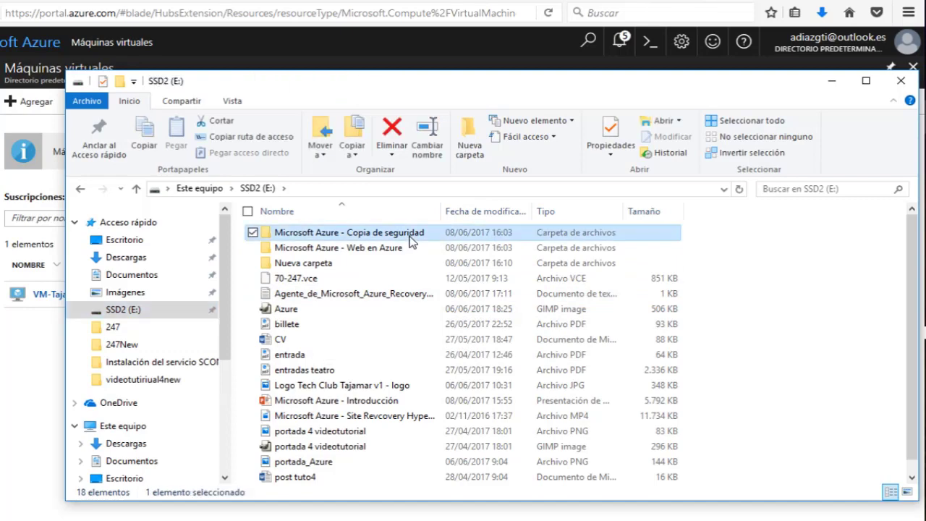
double_click(411, 238)
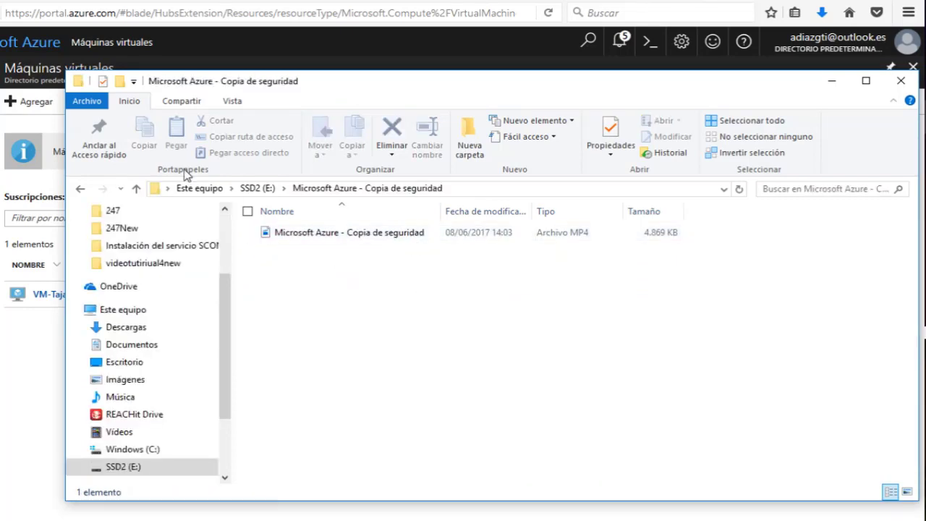
click(85, 188)
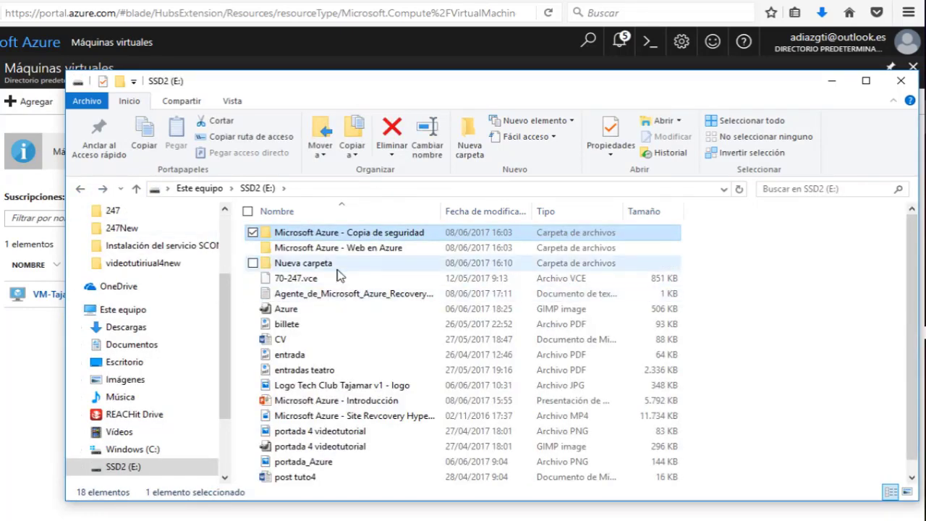
scroll(340, 275, down, 1)
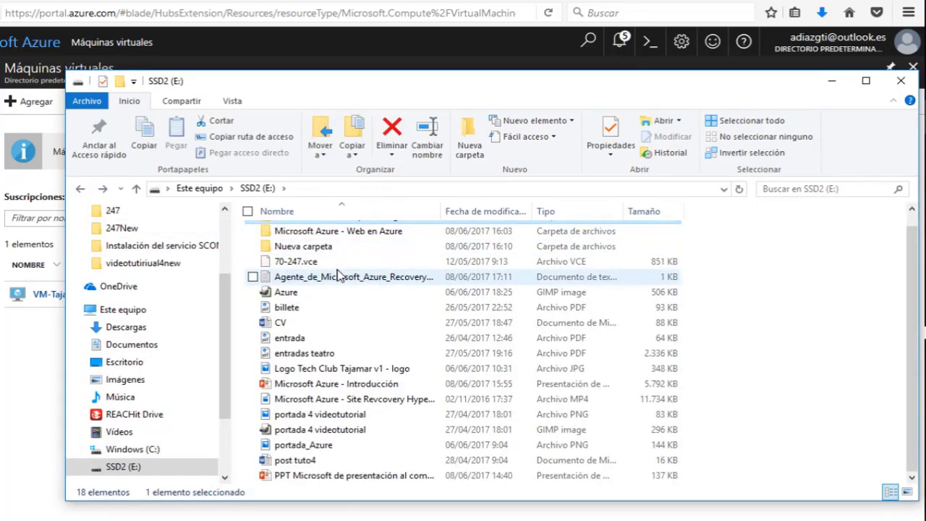
double_click(322, 399)
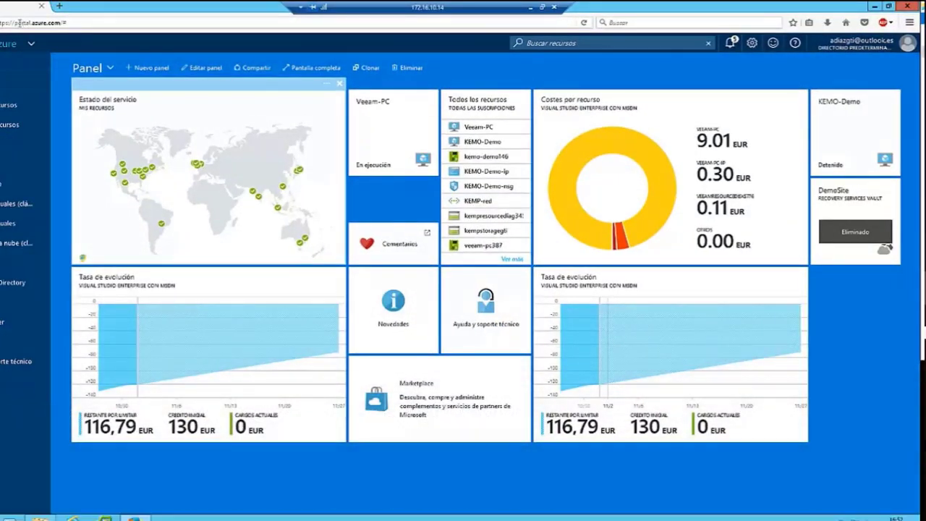
Find Backup and Site Recovery (OMS) in the Marketplace via 'site re' and begin creating a Recovery Services vault.
mouse_move(133, 445)
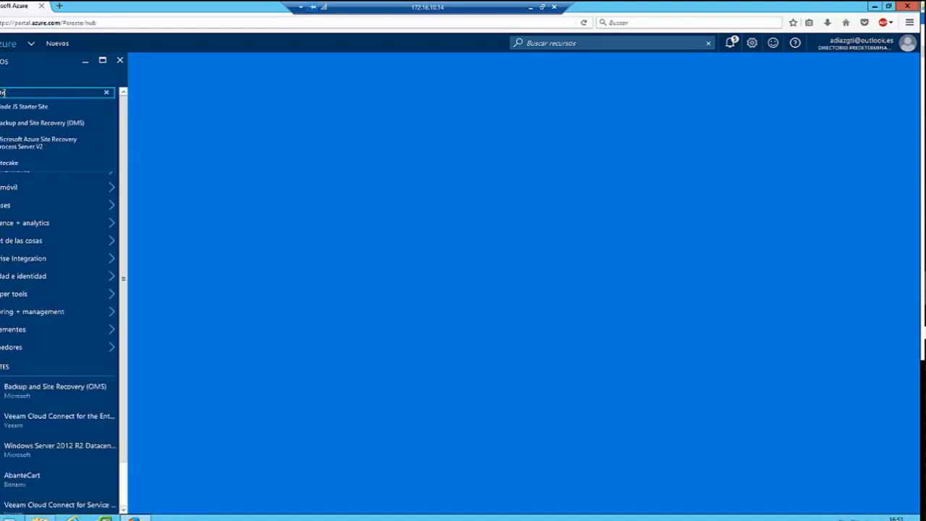
text(re)
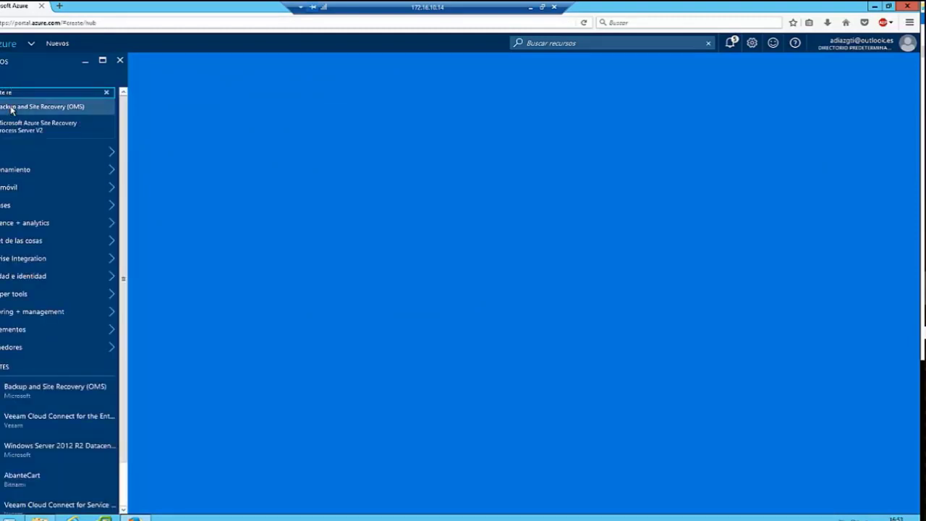
click(11, 108)
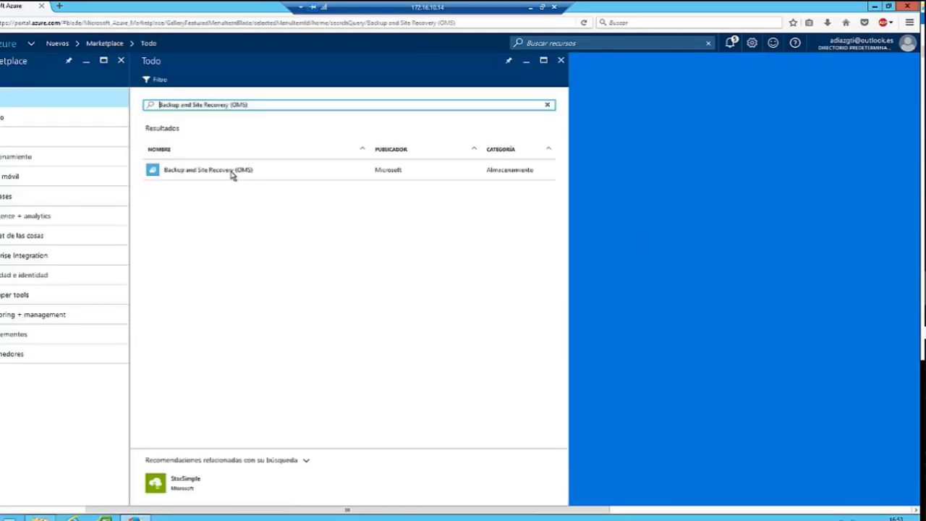
click(231, 176)
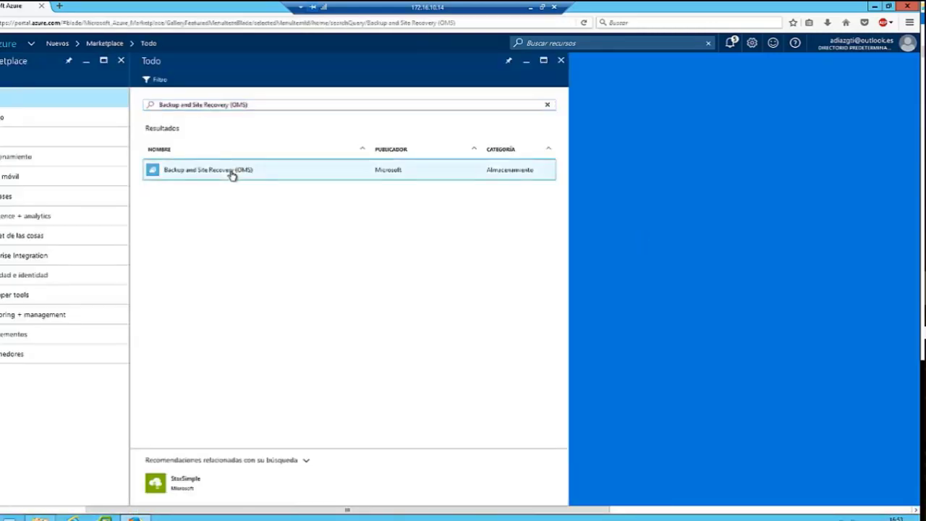
double_click(321, 182)
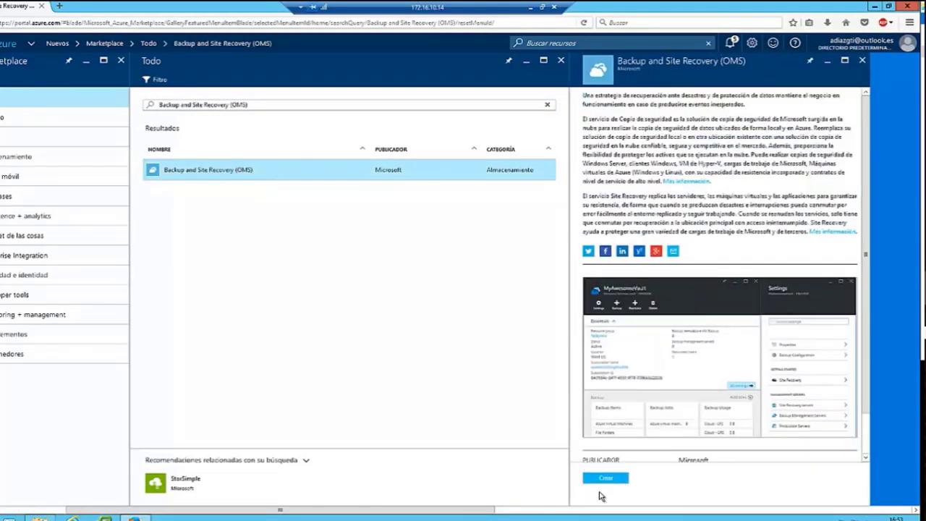
scroll(665, 379, down, 1)
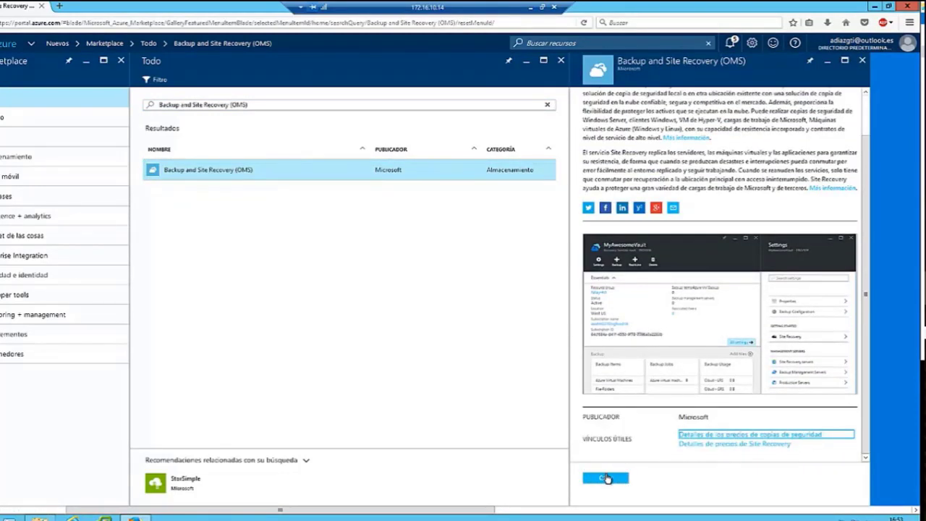
click(606, 478)
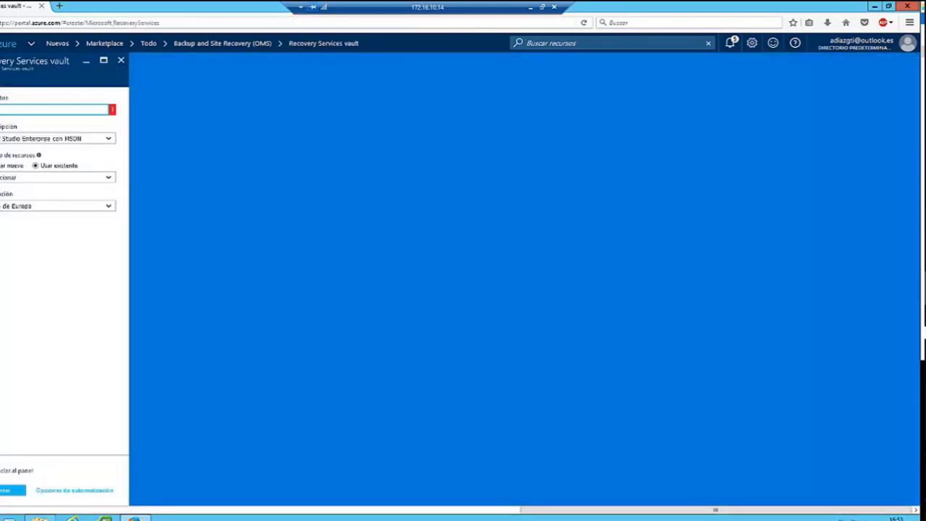
Create the vault recoverydemo in a new resource group named recoverydemoresource.
text(recoverydemo)
key(Tab)
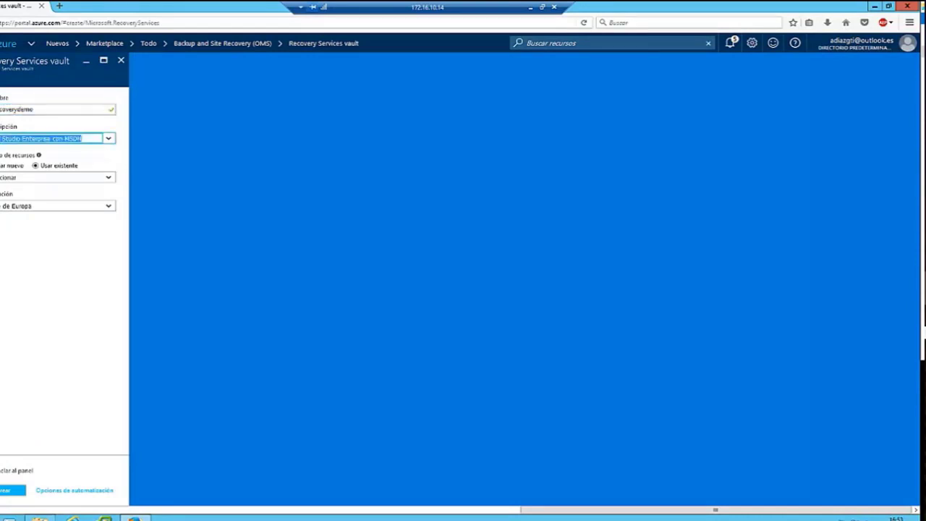
key(Tab)
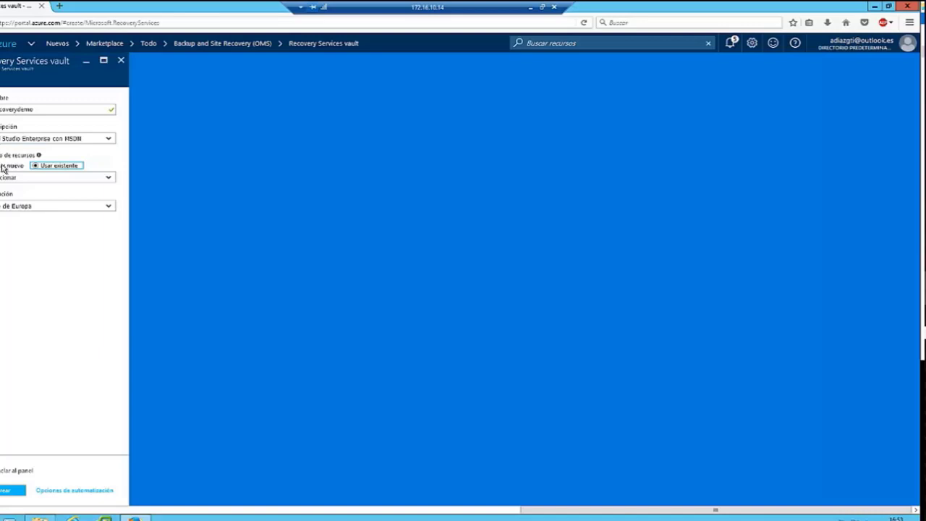
key(Left)
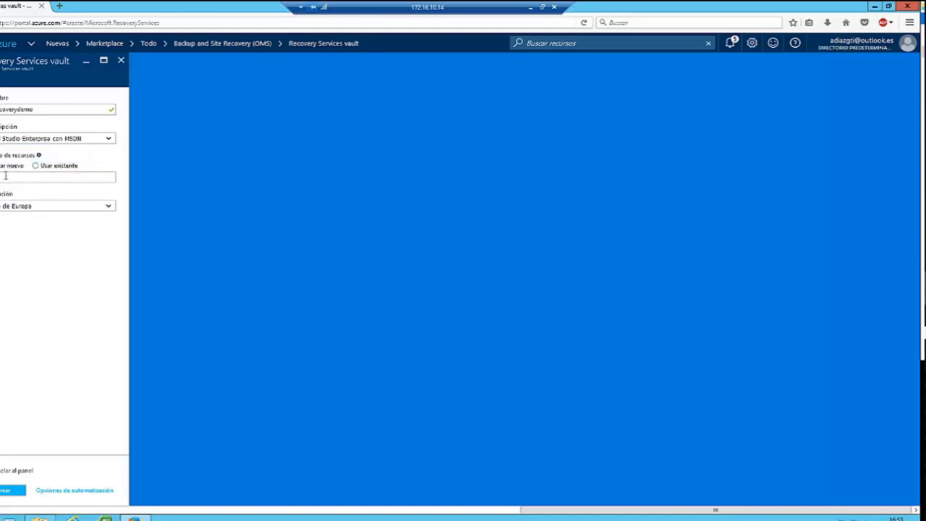
click(5, 176)
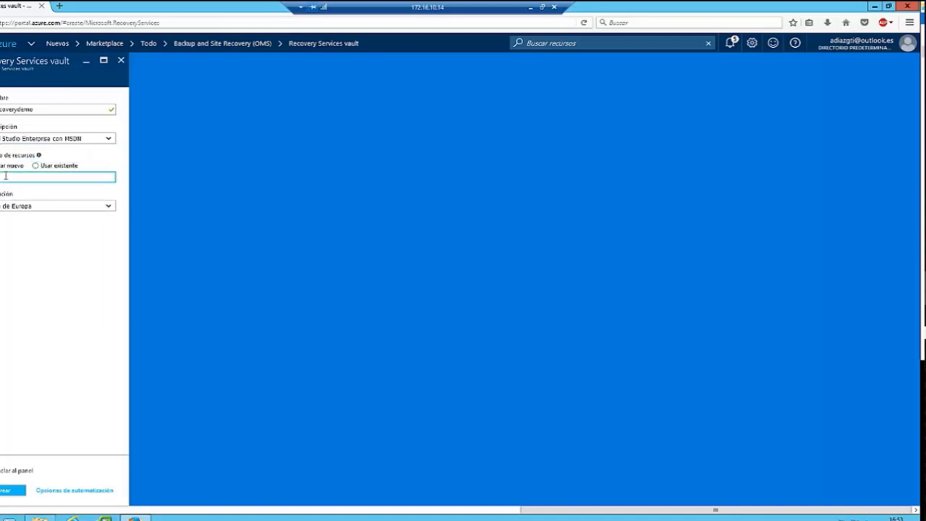
text(recoverydemoresource)
key(Tab)
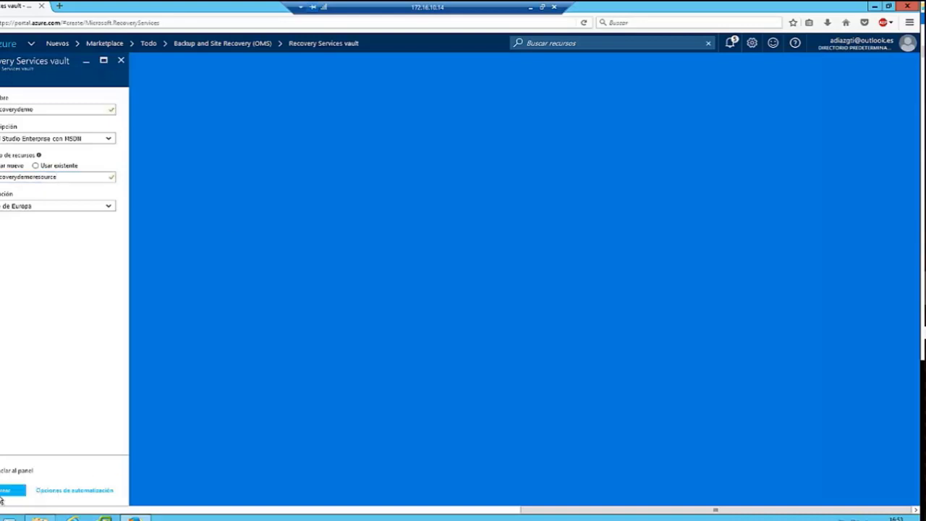
click(3, 493)
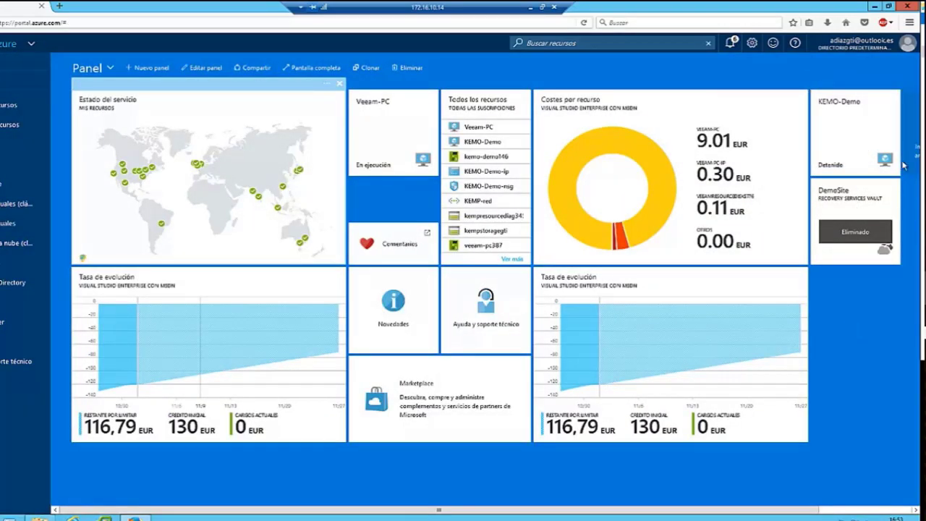
Pin the deployment tile to the dashboard, then scrub the tutorial video back and forward.
drag(913, 87, 825, 279)
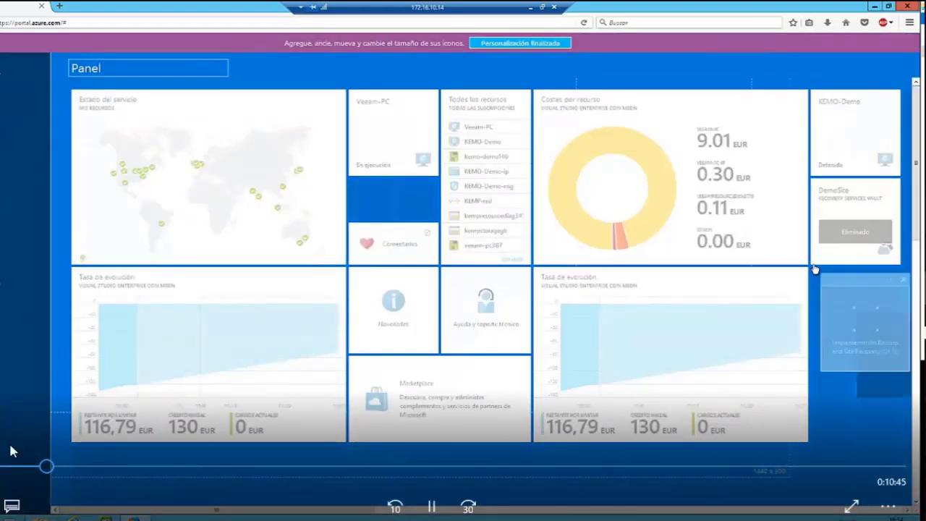
click(58, 467)
drag(66, 475, 77, 468)
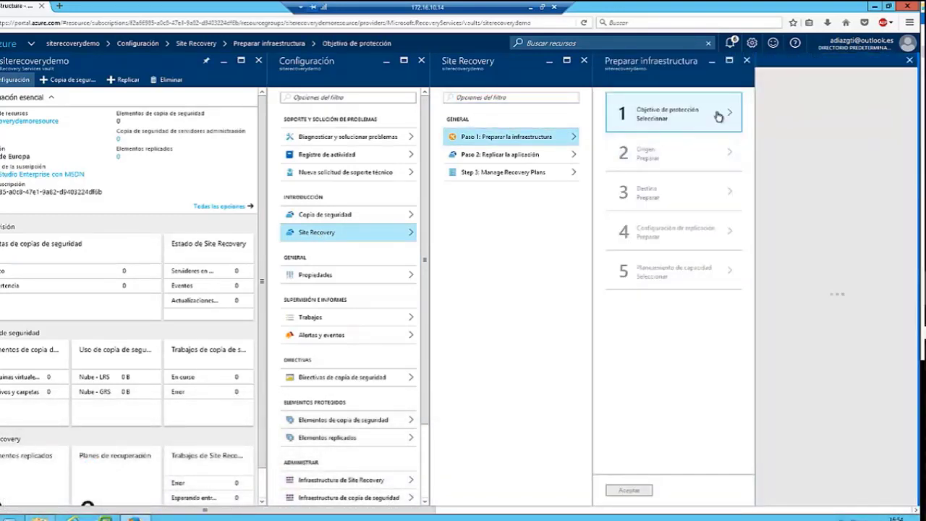
Set '¿A dónde quiere replicar?' to Para Azure and bring up the virtualization platform choices.
mouse_move(318, 239)
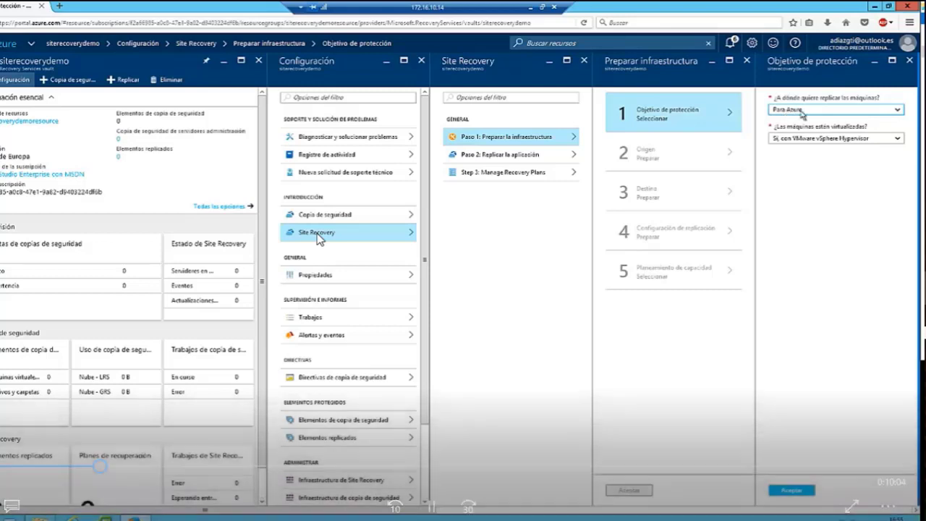
click(787, 111)
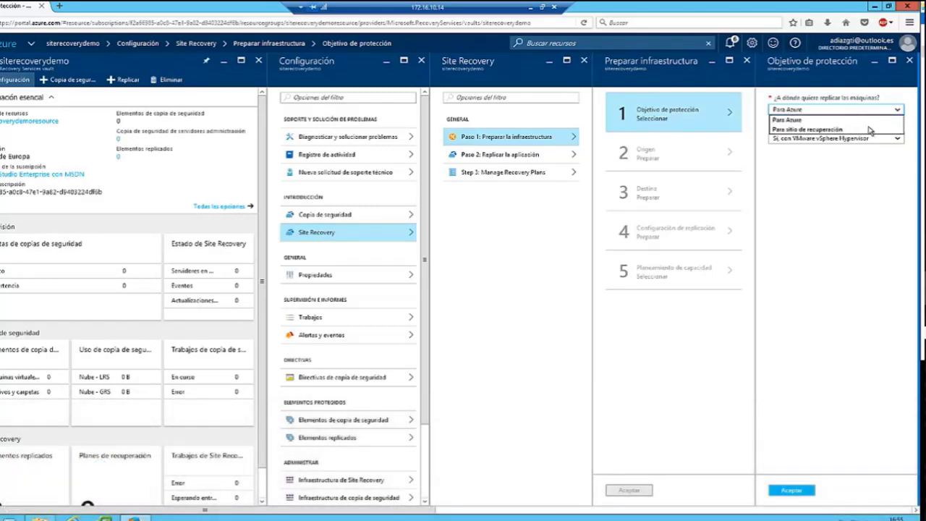
click(786, 120)
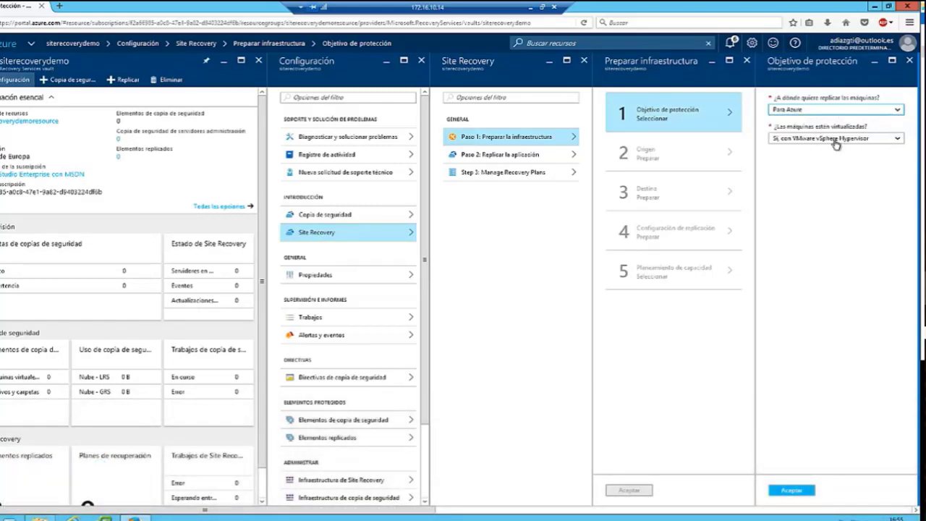
click(787, 141)
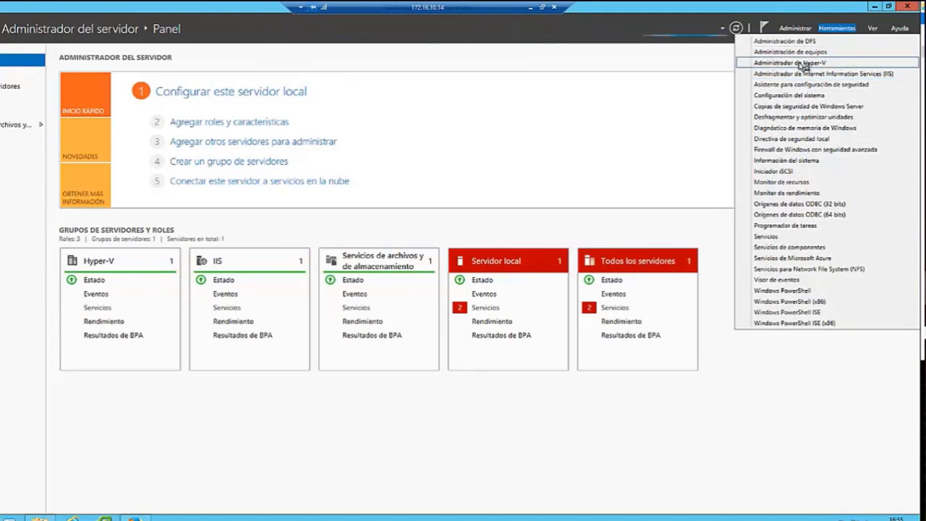
Review the Windows10 and Windows Server 2016 P VMs in Hyper-V Manager, then minimize both windows.
click(828, 63)
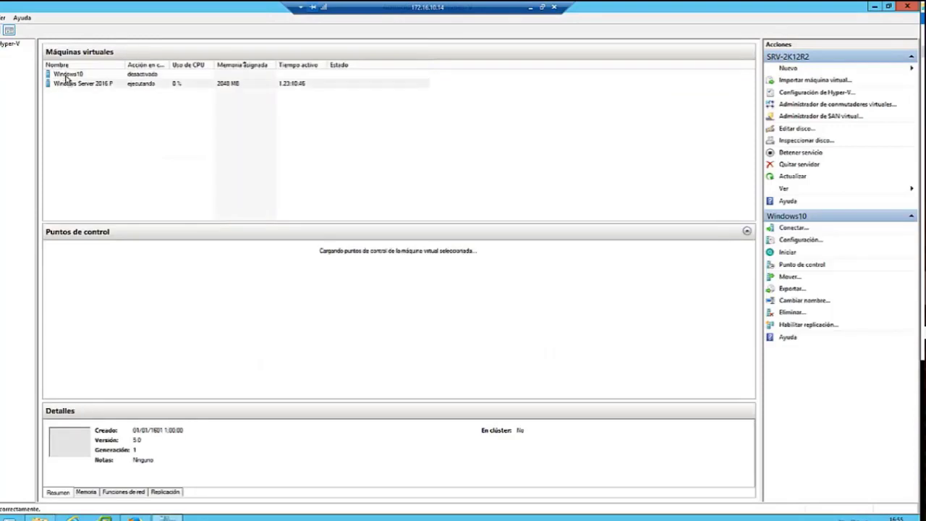
click(69, 85)
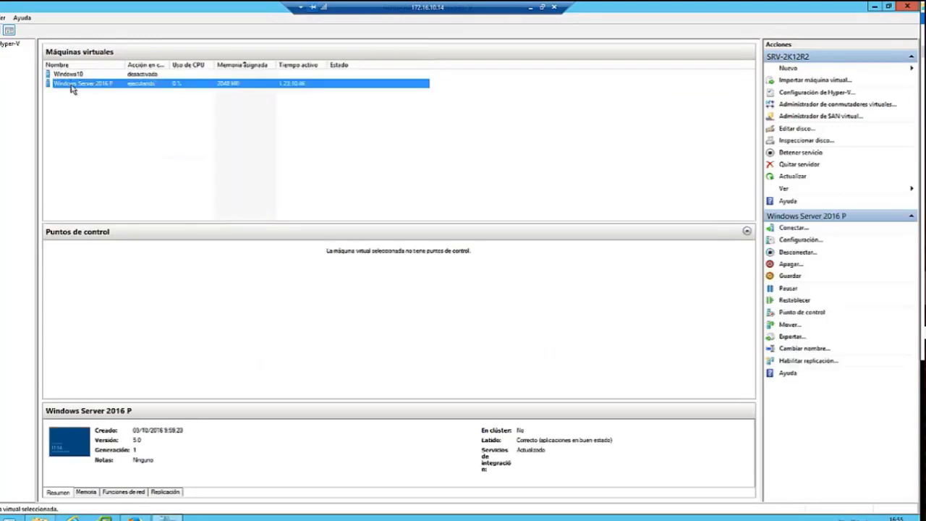
click(873, 5)
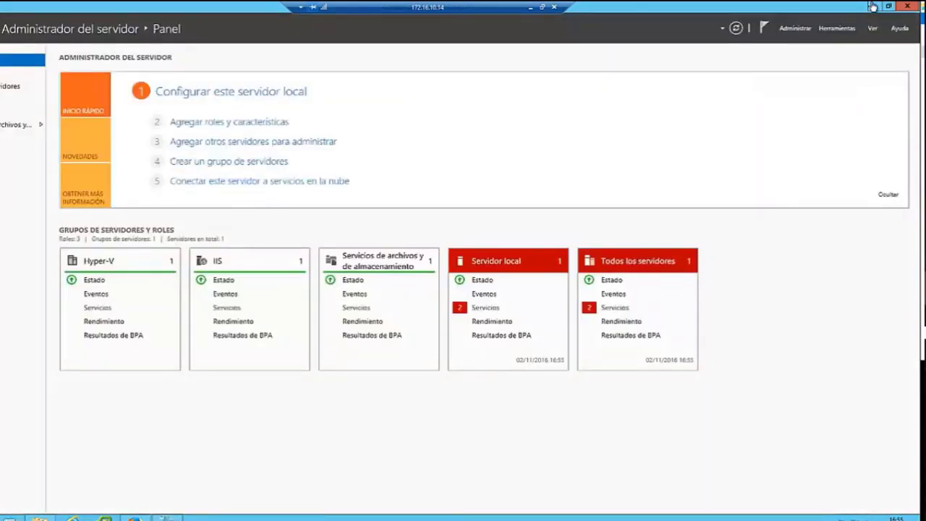
click(873, 5)
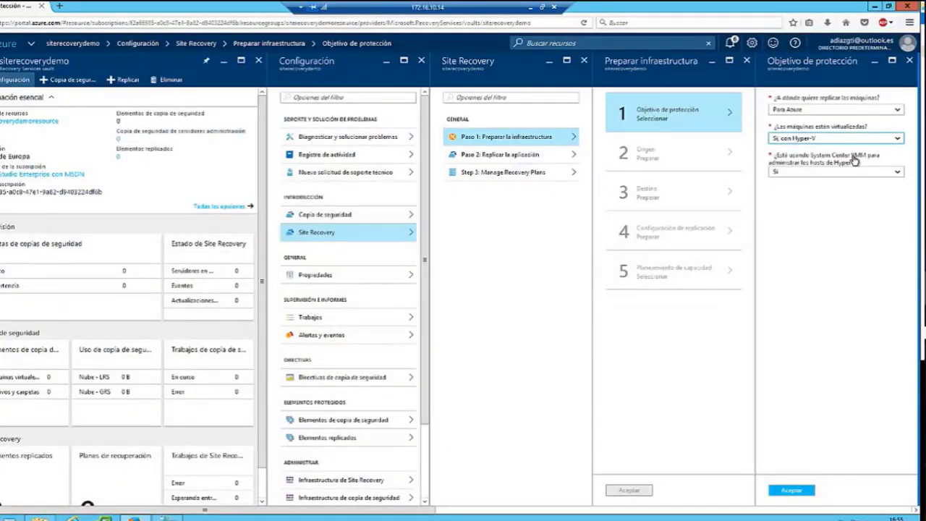
Answer No to '¿Está usando System Center VMM?' for the protection goal.
click(776, 174)
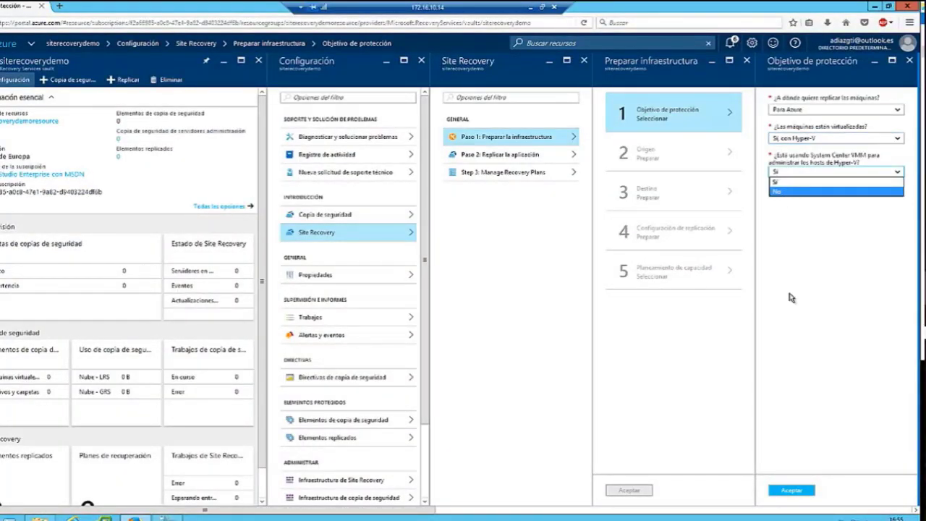
click(786, 192)
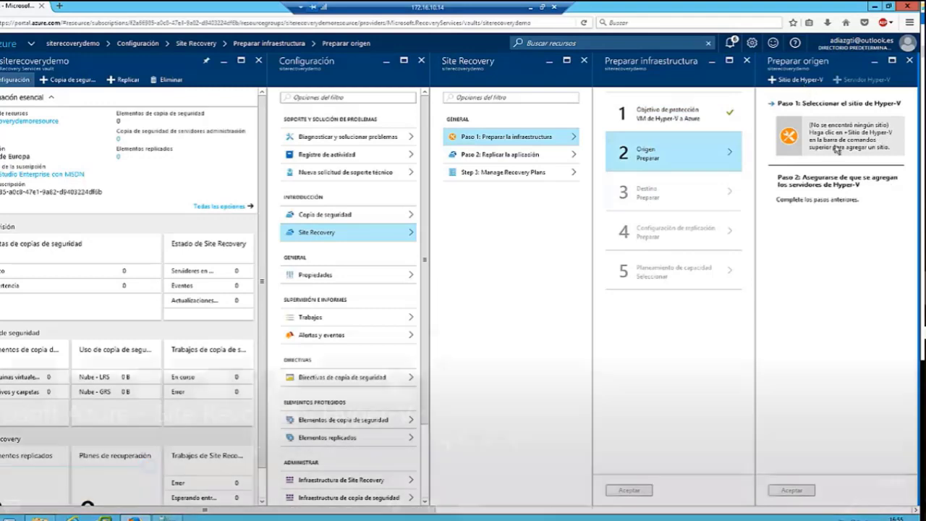
mouse_move(643, 199)
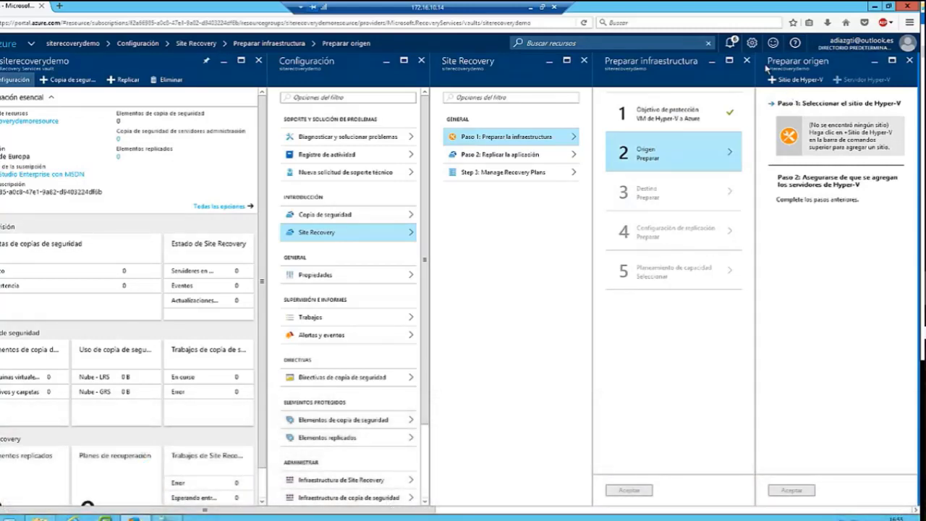
Add a new Hyper-V site named sitiohypervdemo and confirm its creation.
click(800, 81)
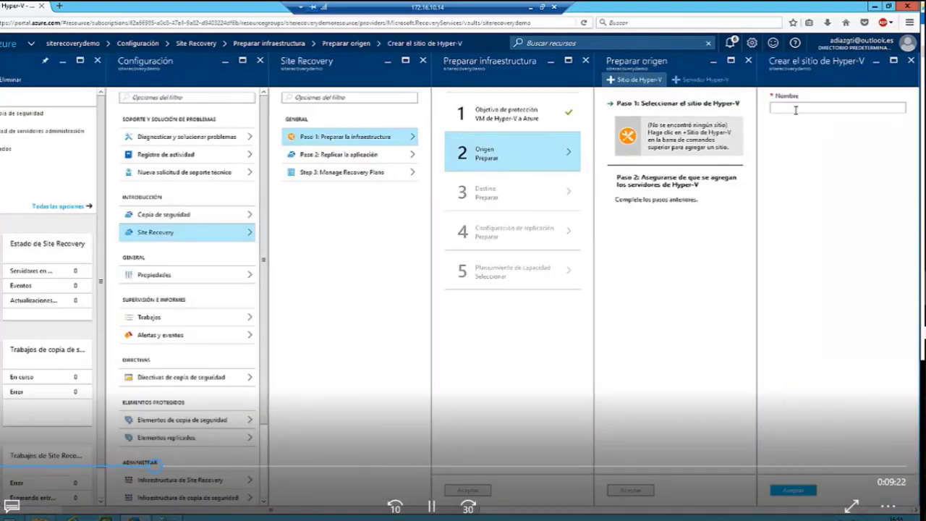
key(space)
click(795, 107)
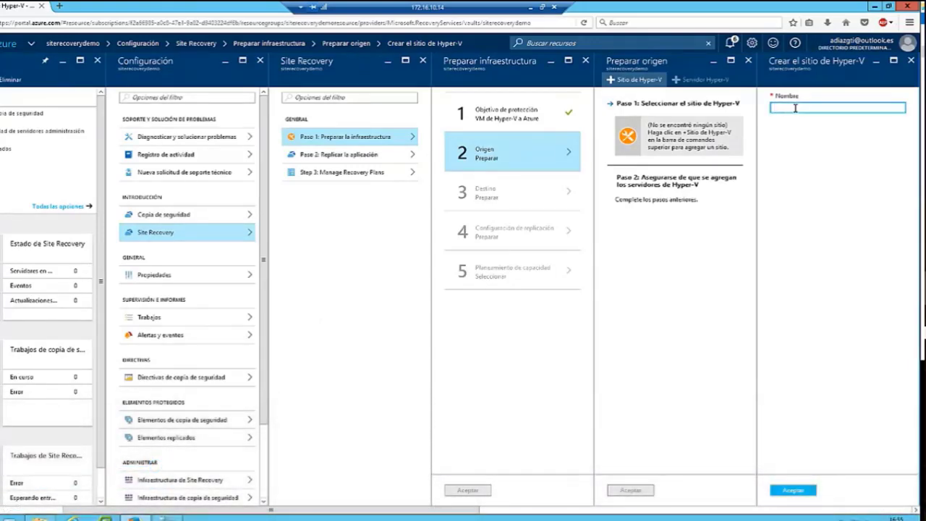
text(sitiohypervdemo)
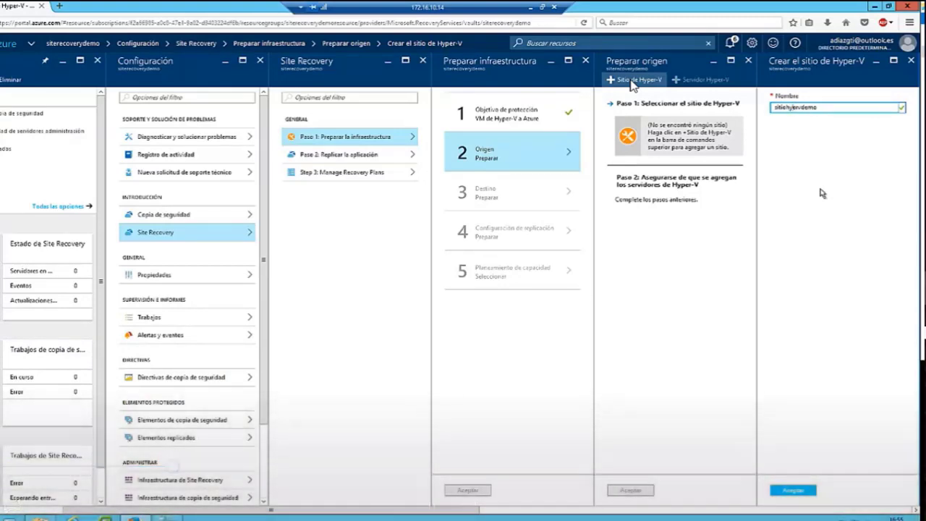
click(808, 491)
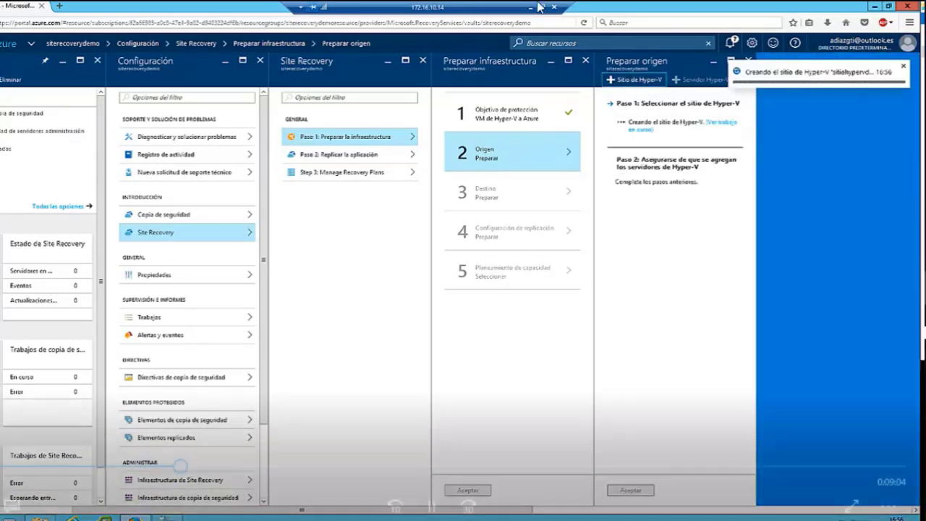
Select the sitiohypervdemo site and start adding a Hyper-V server to it.
click(646, 248)
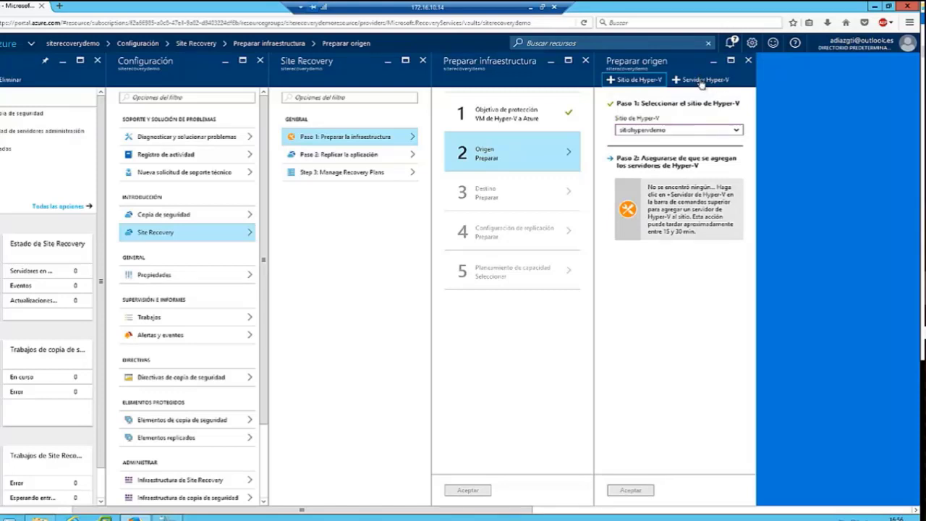
click(701, 81)
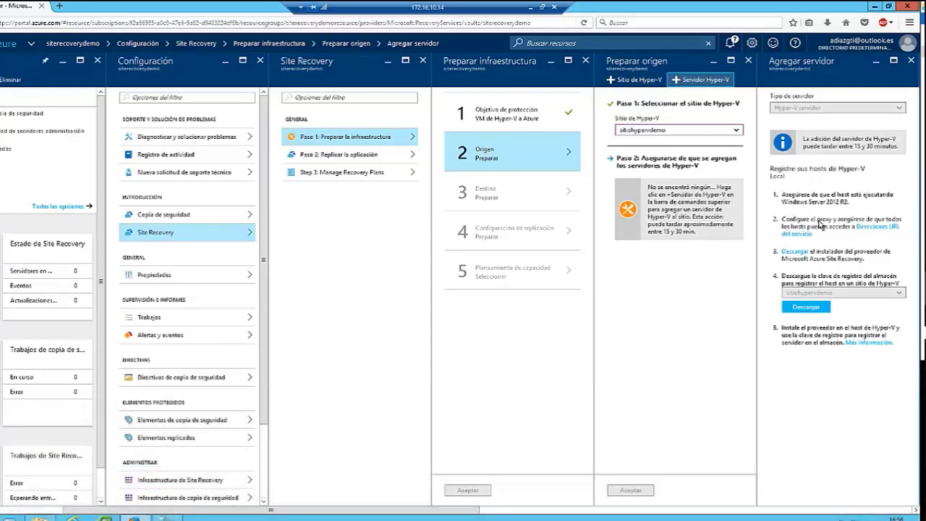
Save the AzureSiteRecoveryProvider.exe installer (52,6 MB) to disk.
click(800, 251)
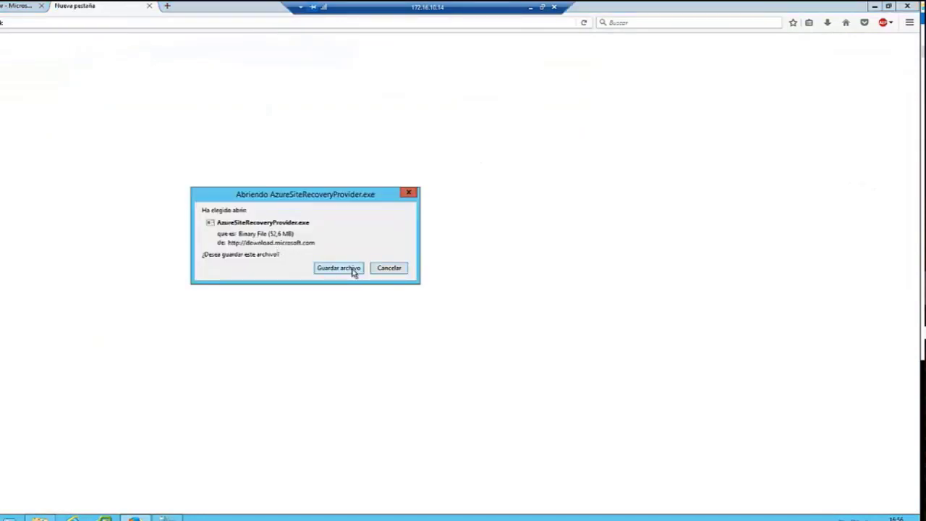
click(338, 268)
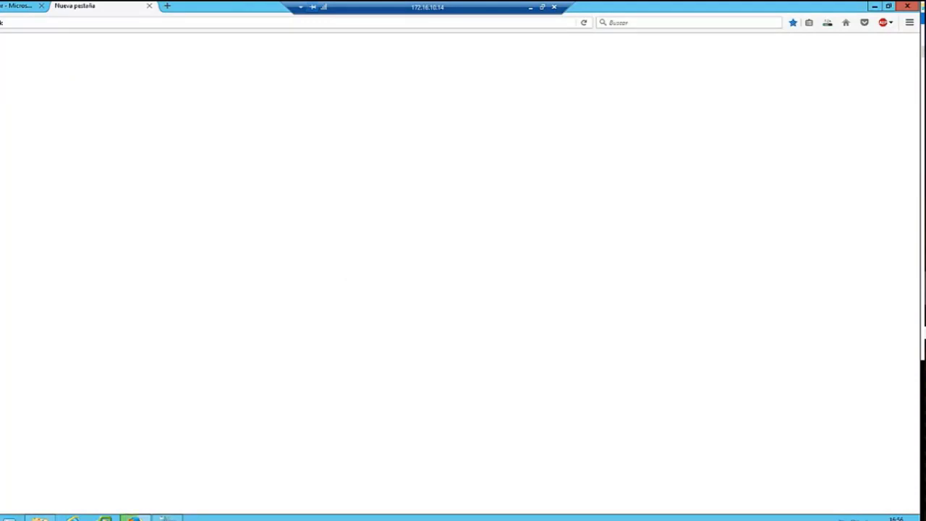
Open the folder holding the downloaded provider installer, then return to the Azure portal.
click(828, 24)
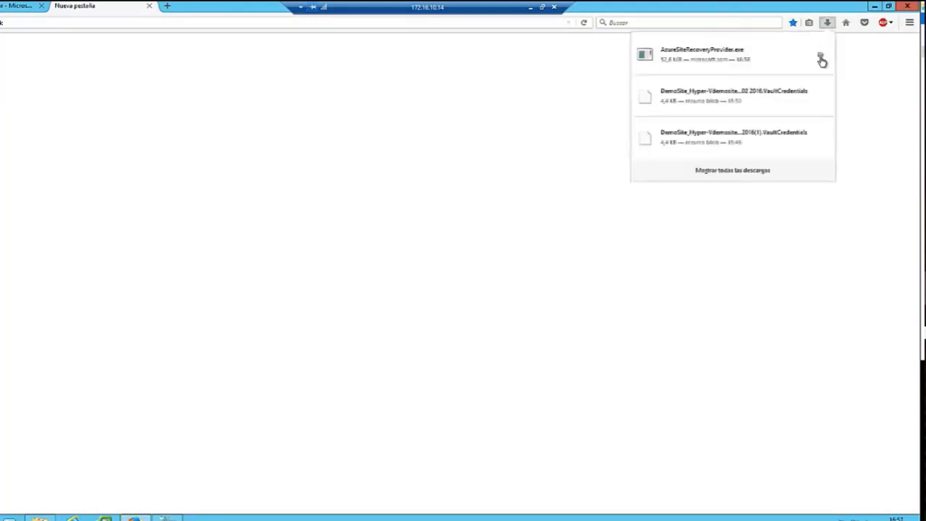
click(821, 60)
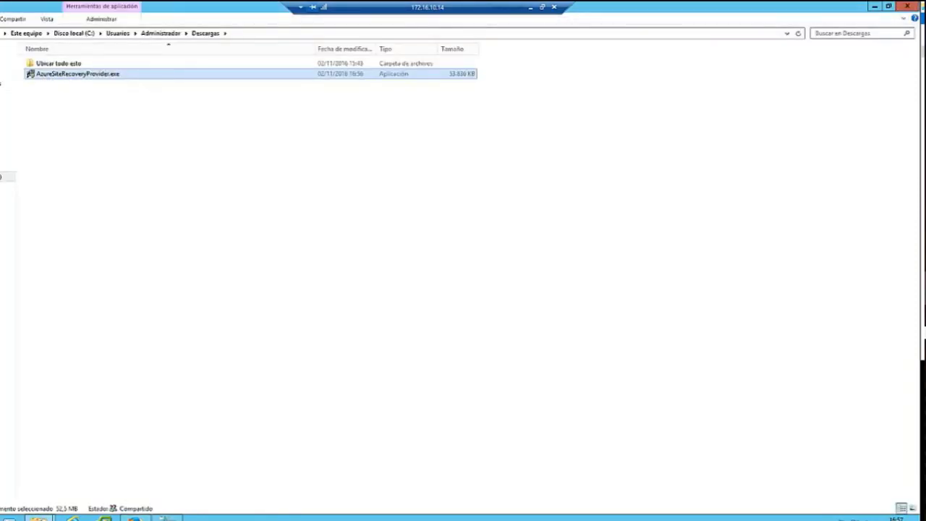
click(162, 515)
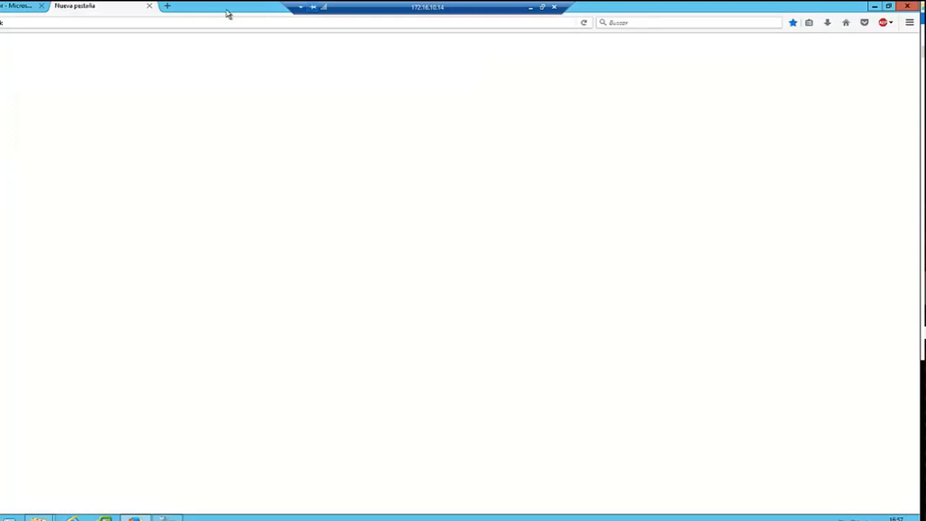
click(9, 9)
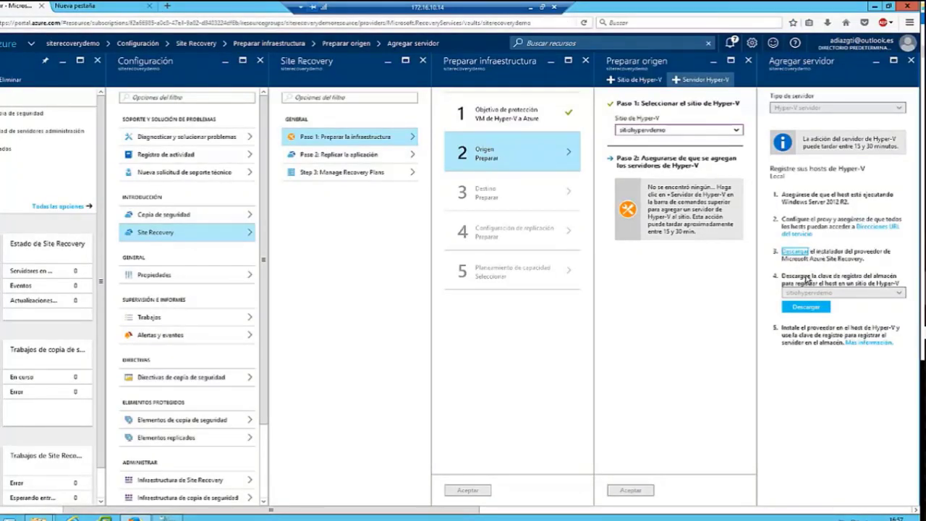
Save the sitiohypervdemo vault registration key and open its Descargas folder.
click(807, 308)
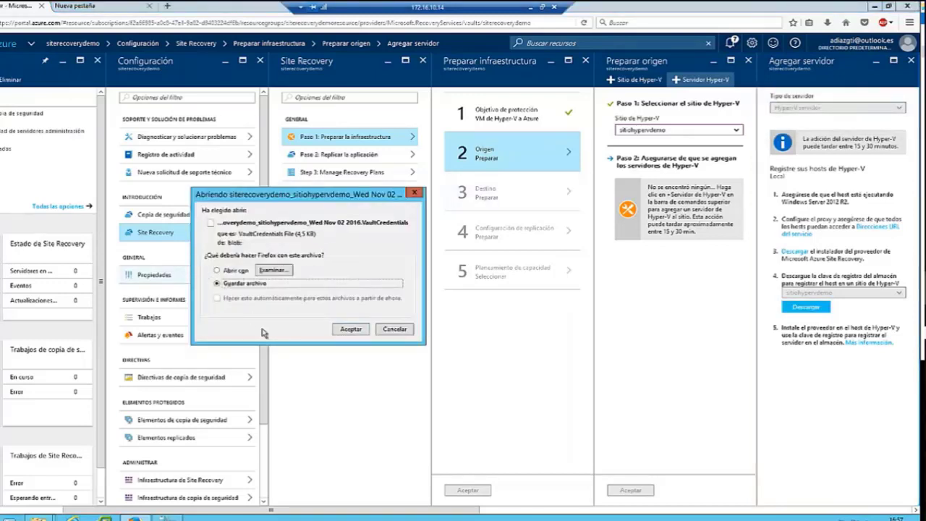
click(352, 329)
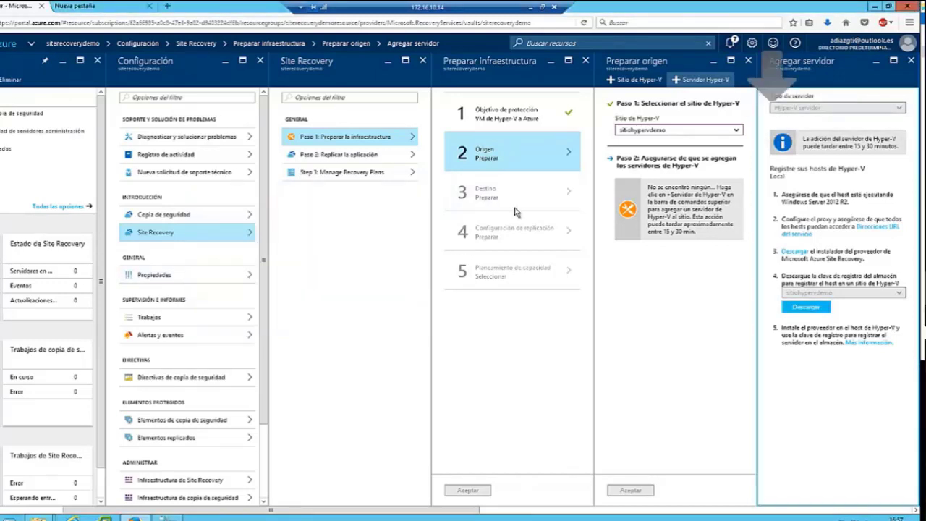
click(828, 24)
click(820, 59)
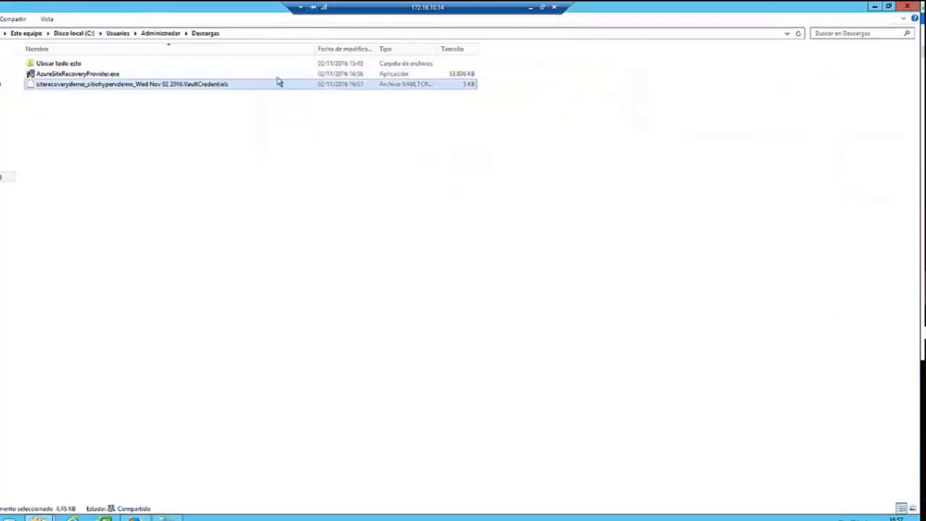
click(79, 75)
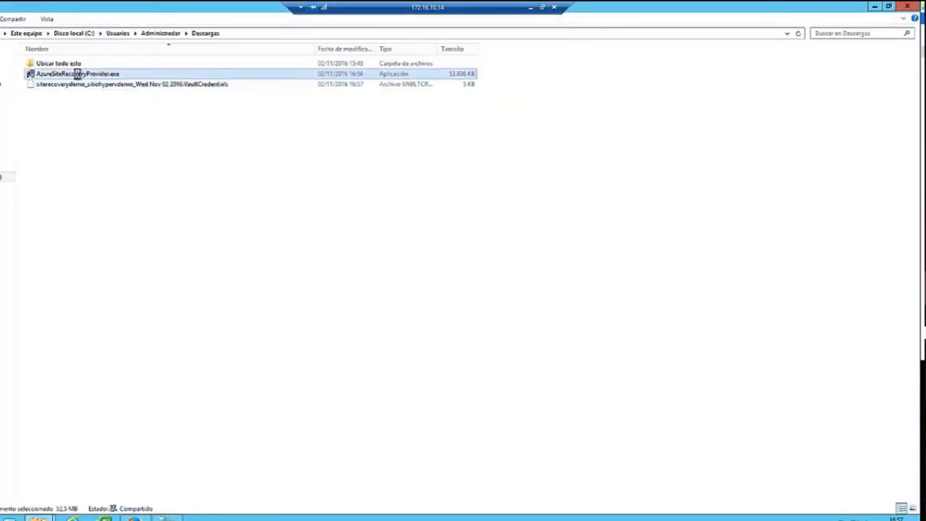
right_click(77, 74)
click(101, 80)
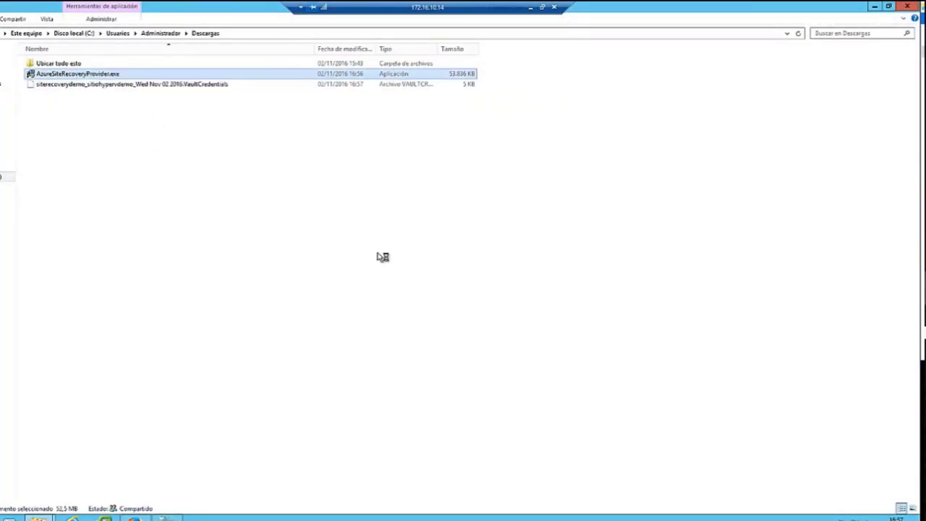
click(461, 274)
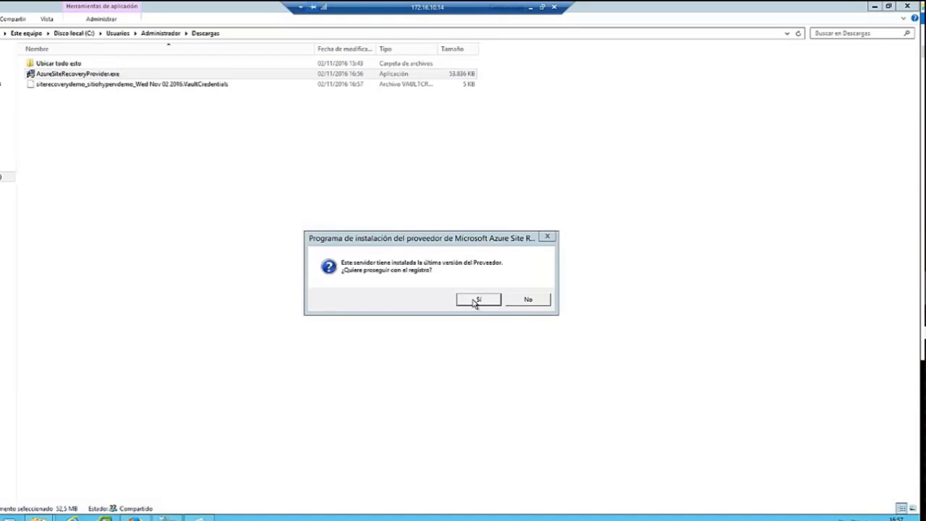
click(476, 301)
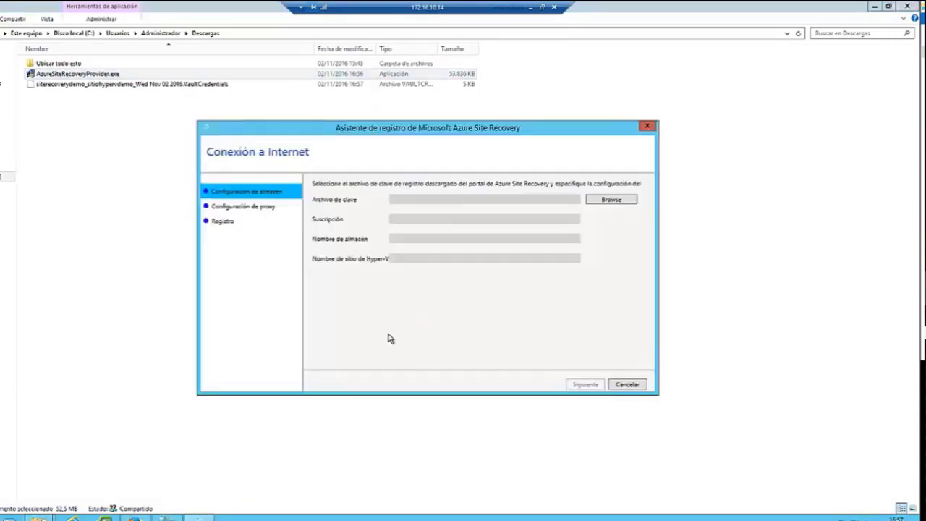
click(606, 201)
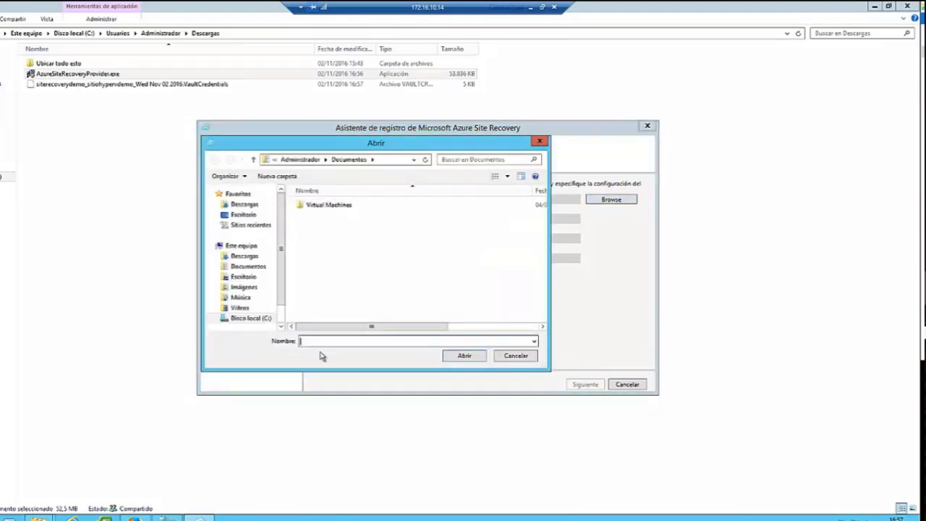
click(539, 141)
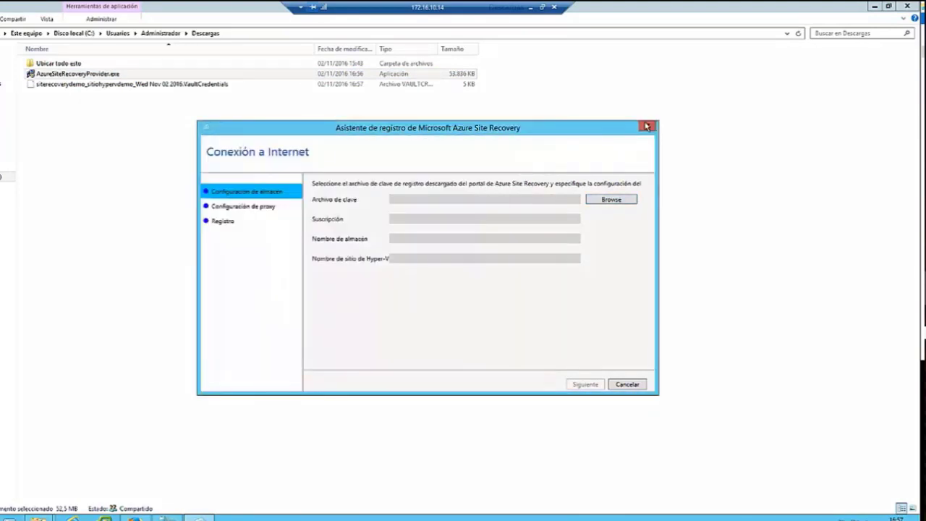
click(479, 298)
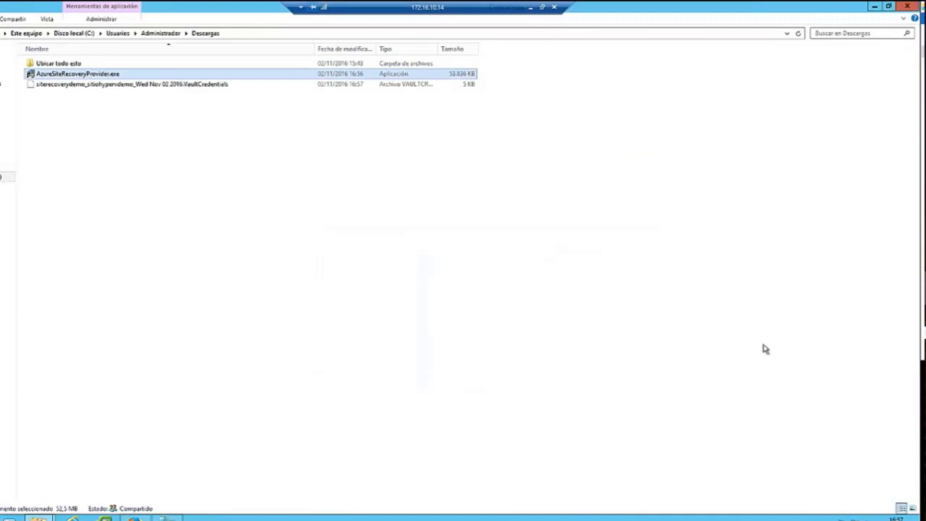
Uninstall Microsoft Azure Site Recovery Provider via Programas y características, then close the list.
key(super+x)
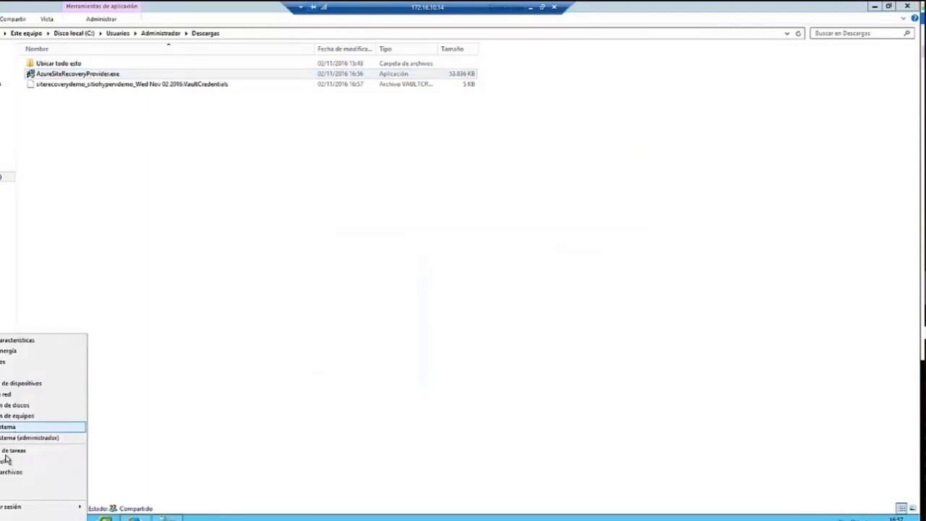
click(4, 463)
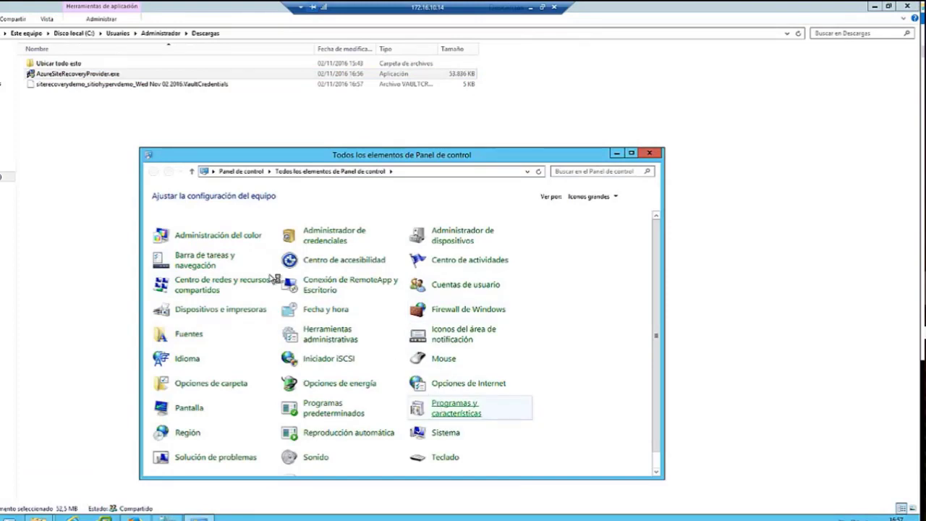
click(437, 405)
click(284, 289)
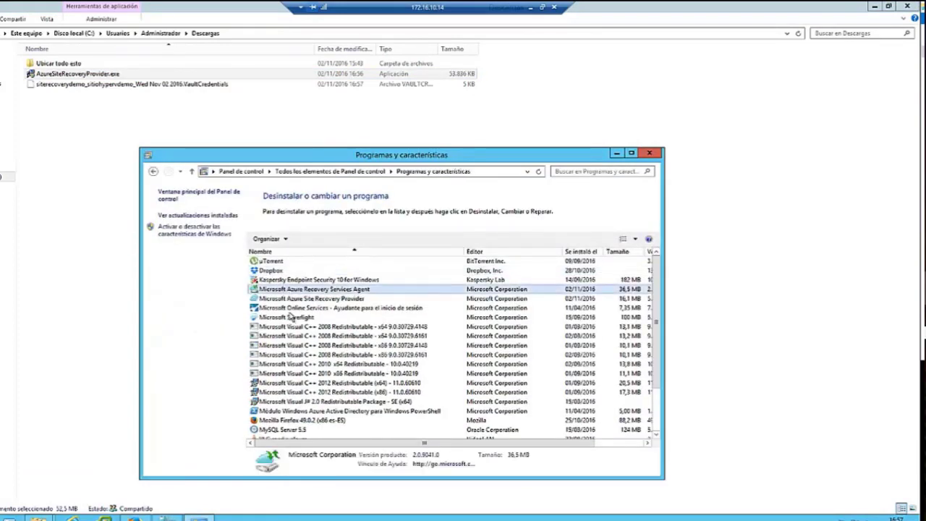
click(298, 299)
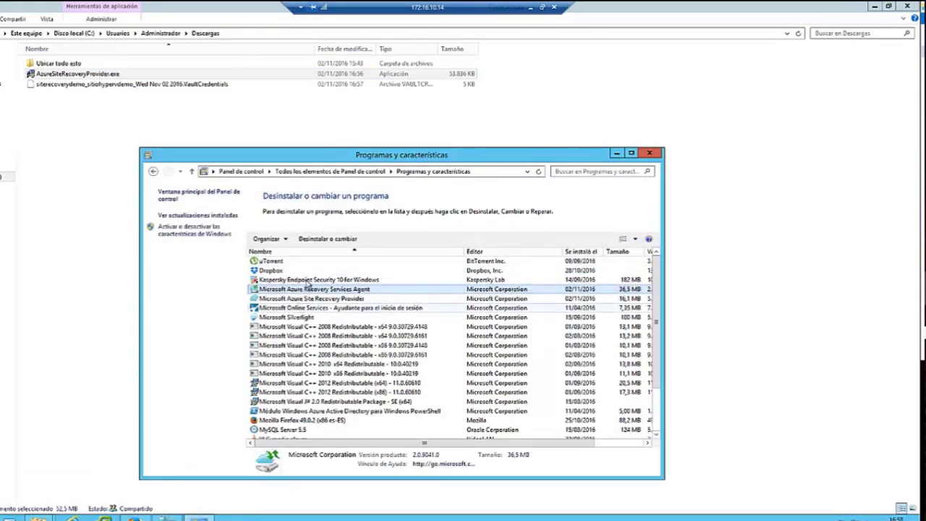
click(316, 241)
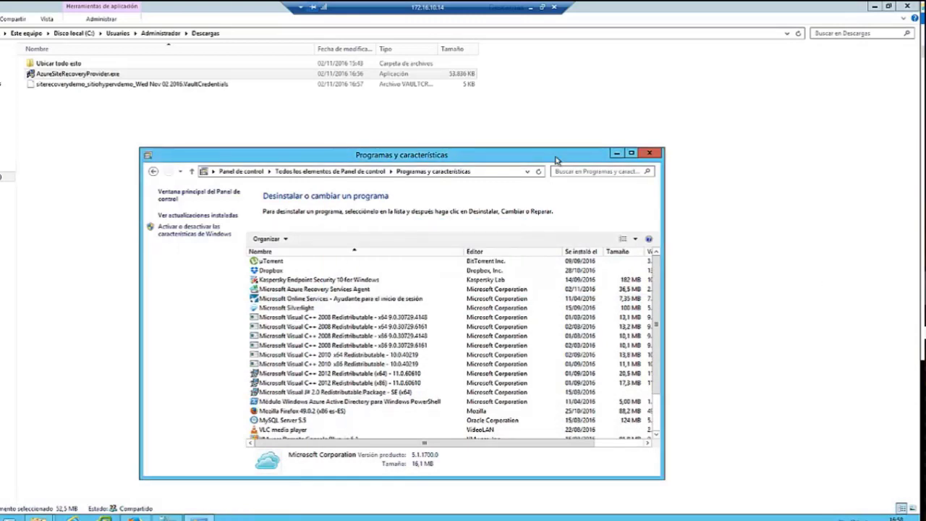
click(648, 154)
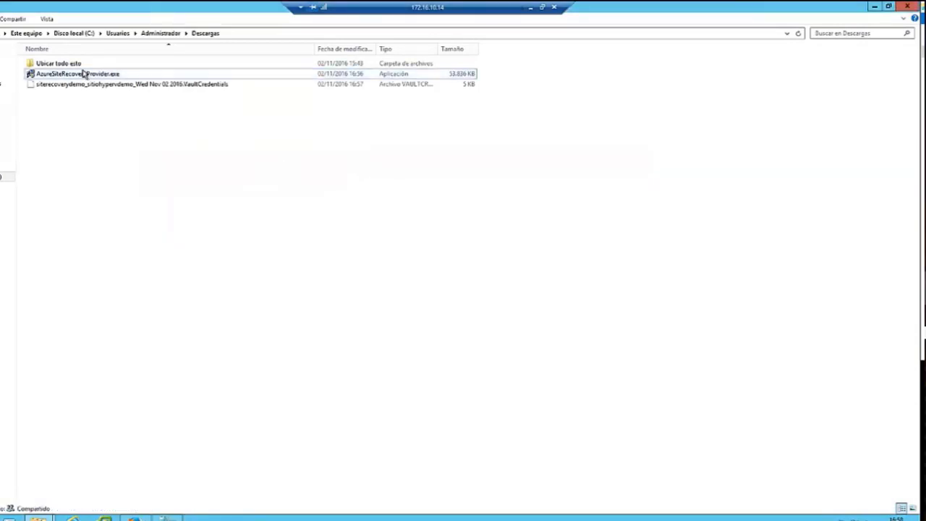
Reinstall the provider from AzureSiteRecoveryProvider.exe with Microsoft Update on, then load the registration key.
double_click(87, 74)
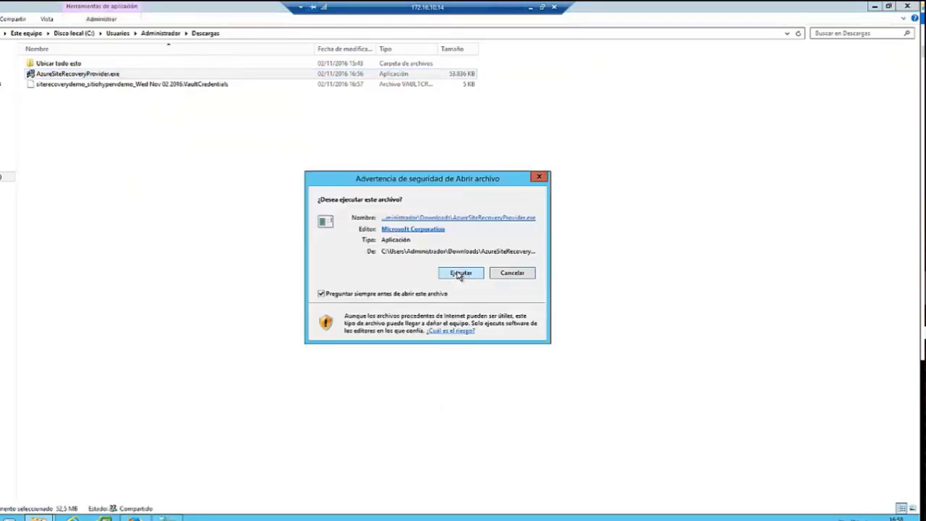
click(461, 274)
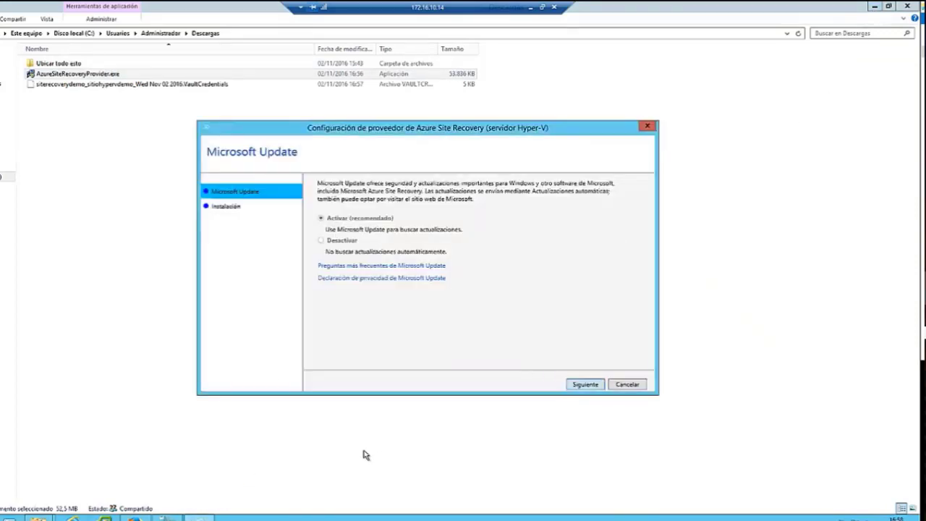
key(Return)
click(585, 384)
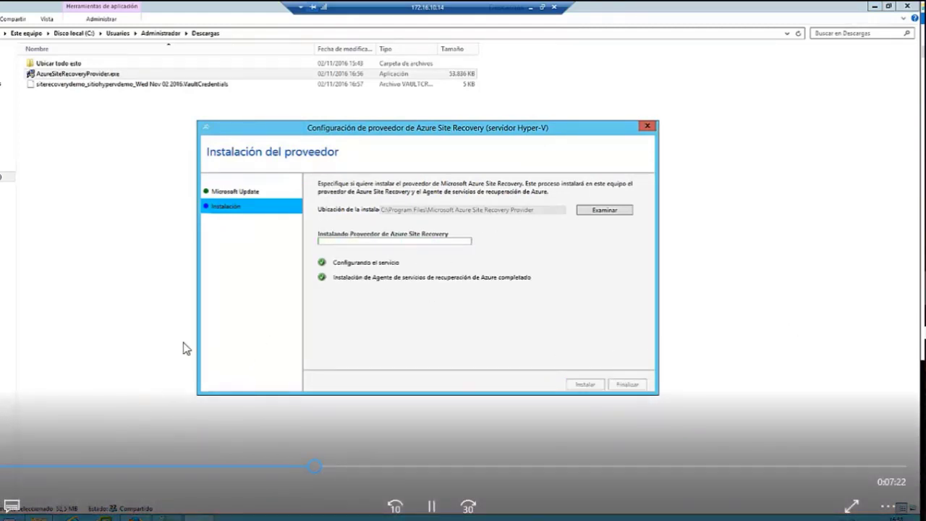
click(330, 470)
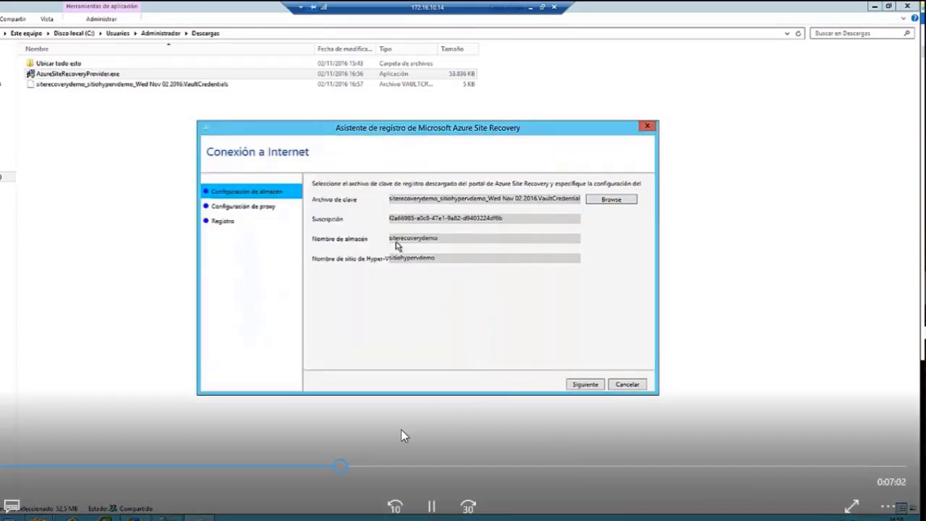
Keep 'Conectar directamente' with no proxy and finish registering the server in the vault.
key(space)
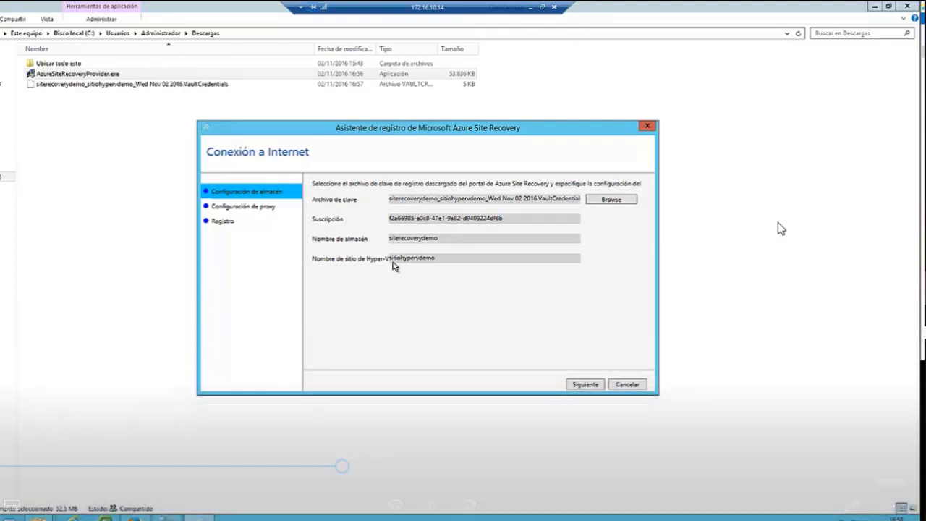
click(570, 384)
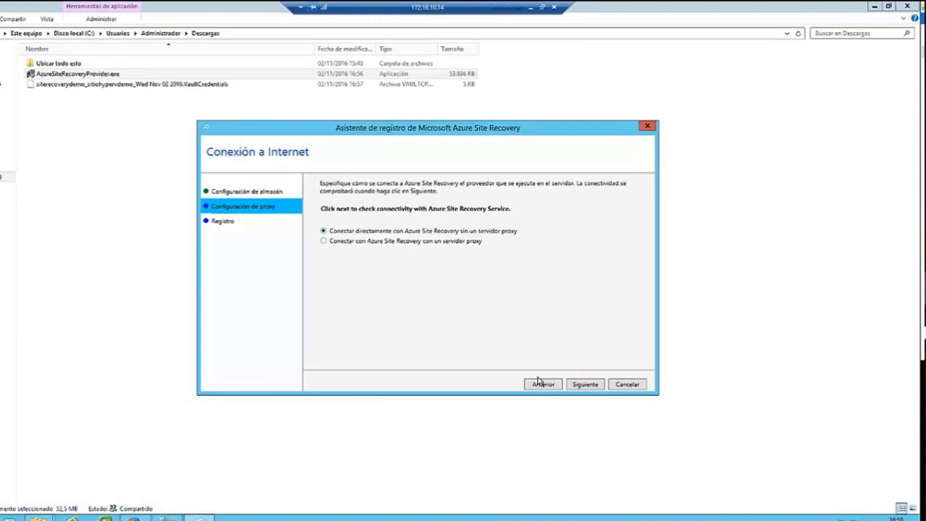
click(586, 384)
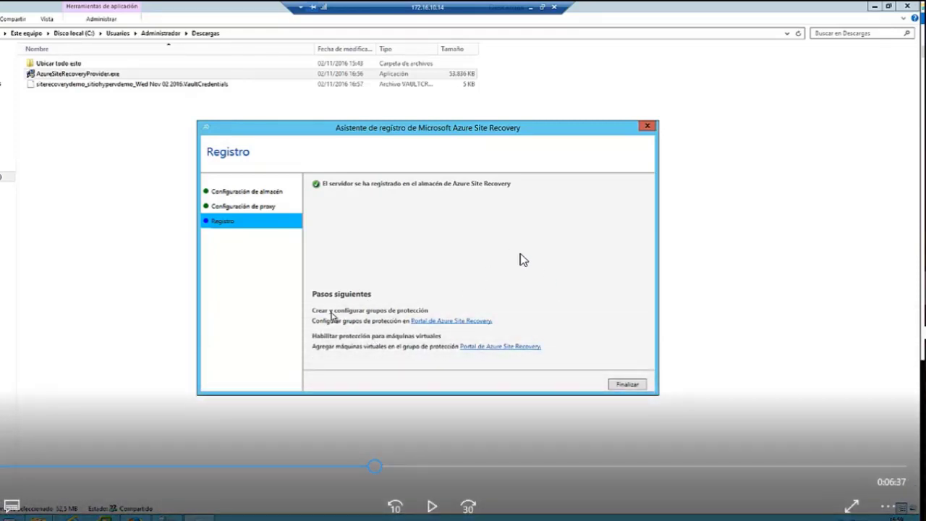
click(520, 255)
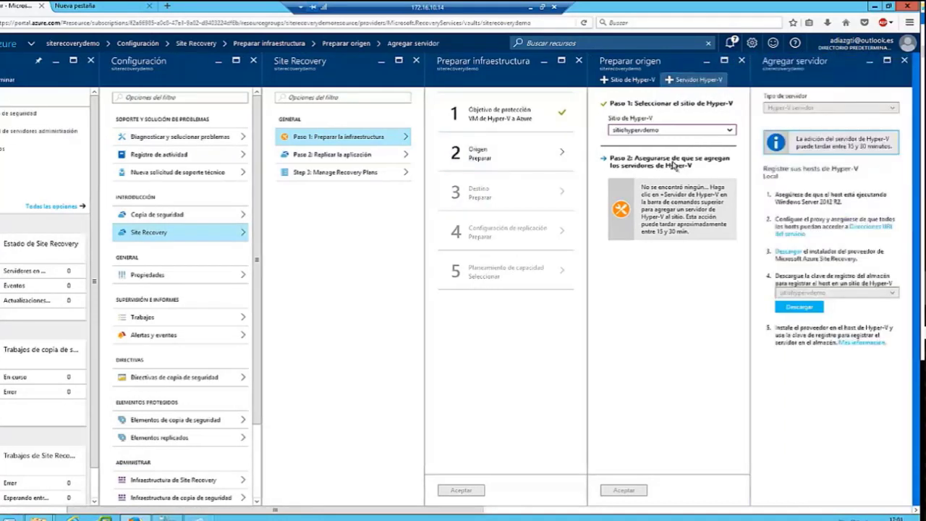
click(874, 6)
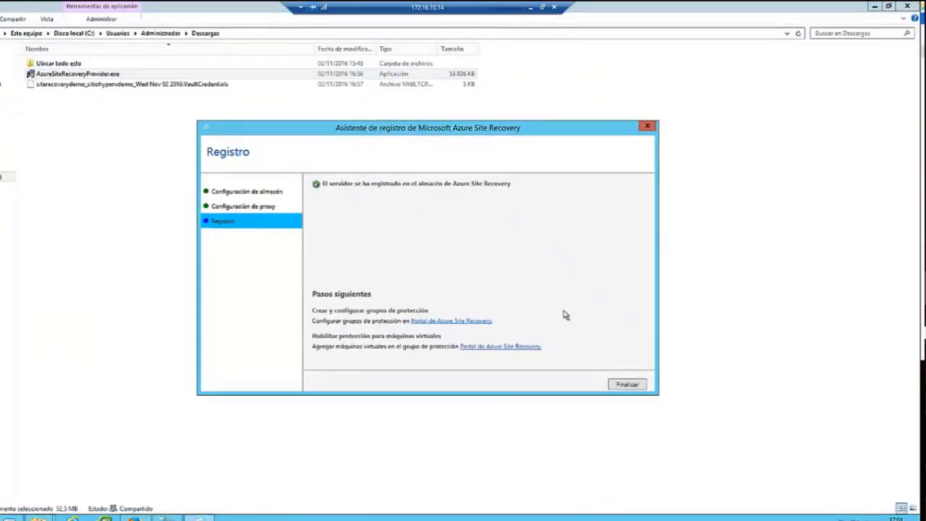
Confirm the sitiohypervdemo source and the Azure target using the Administrador de recursos deployment model.
click(450, 321)
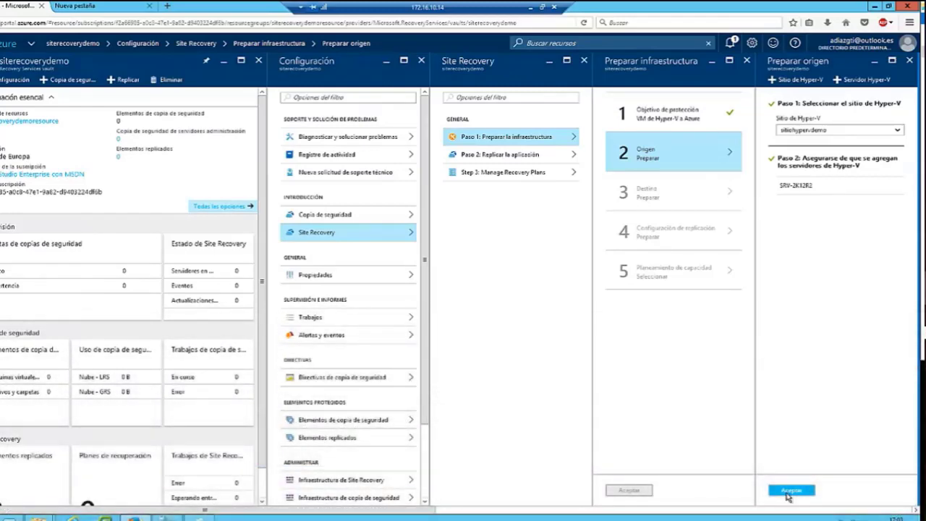
click(790, 491)
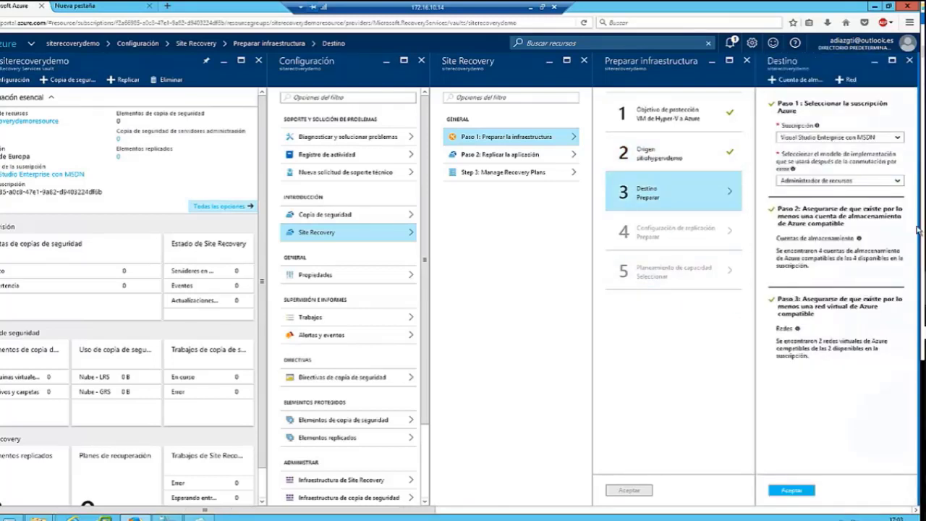
click(818, 187)
click(808, 430)
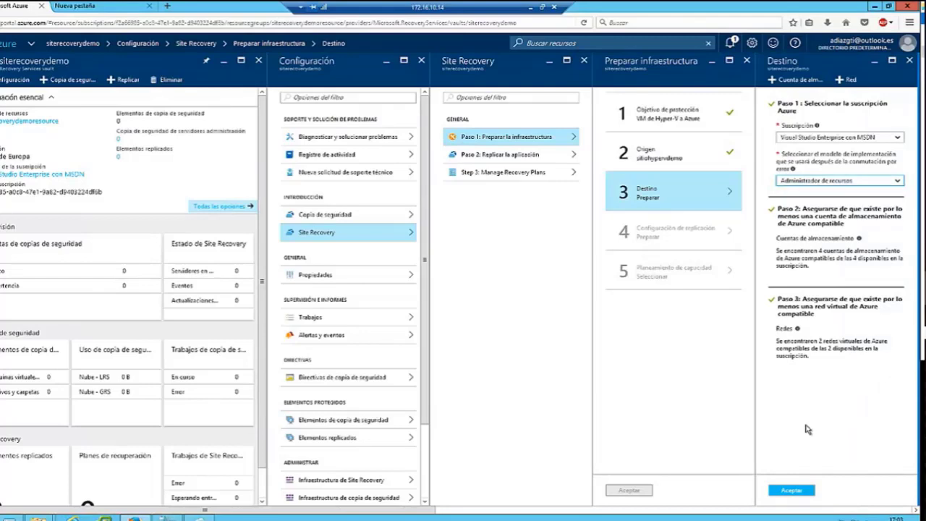
click(796, 493)
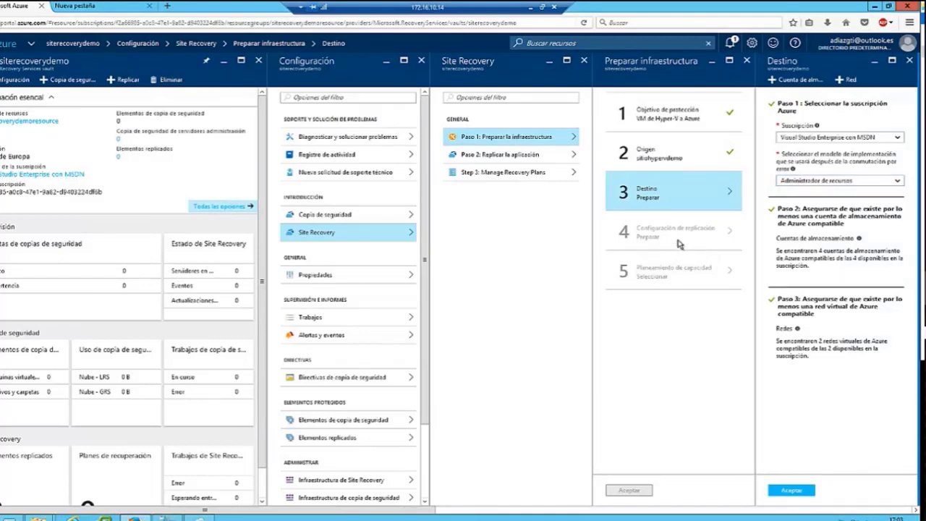
click(690, 237)
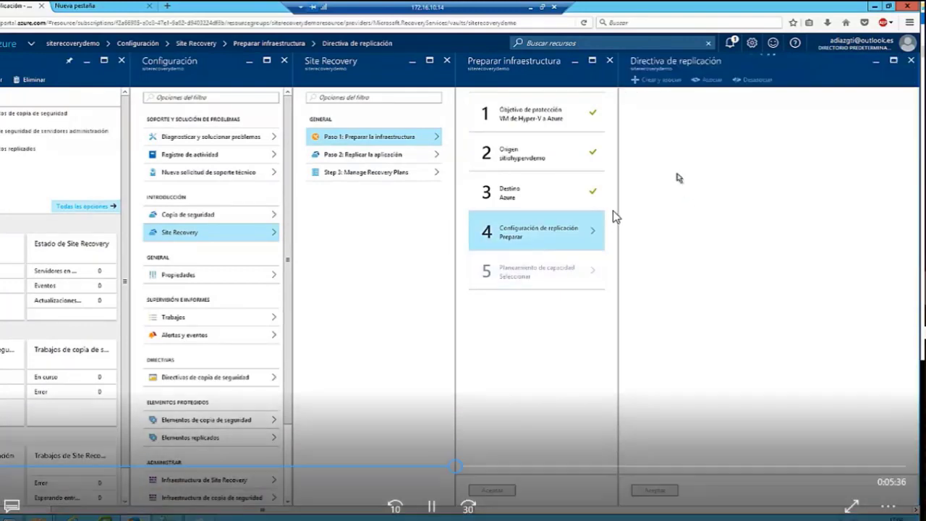
Start a new replication policy with '+ Crear y asociar'.
click(539, 225)
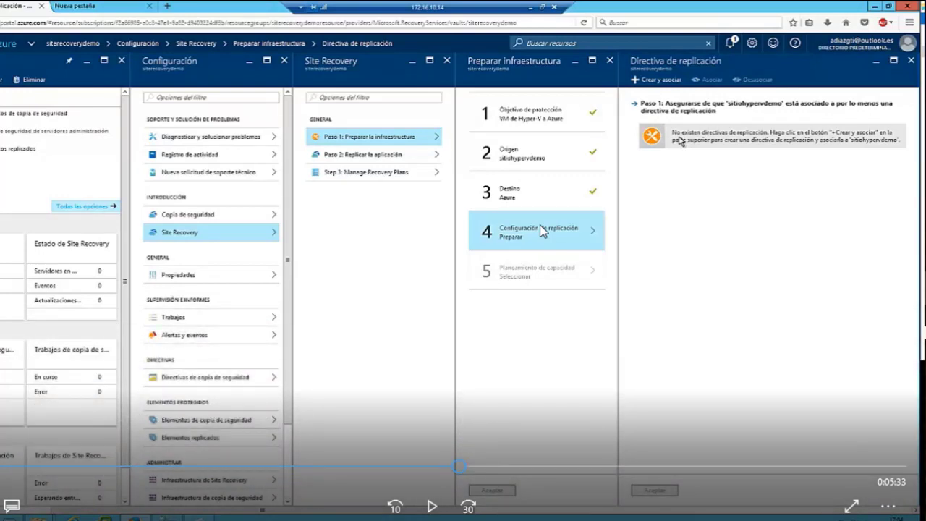
click(540, 231)
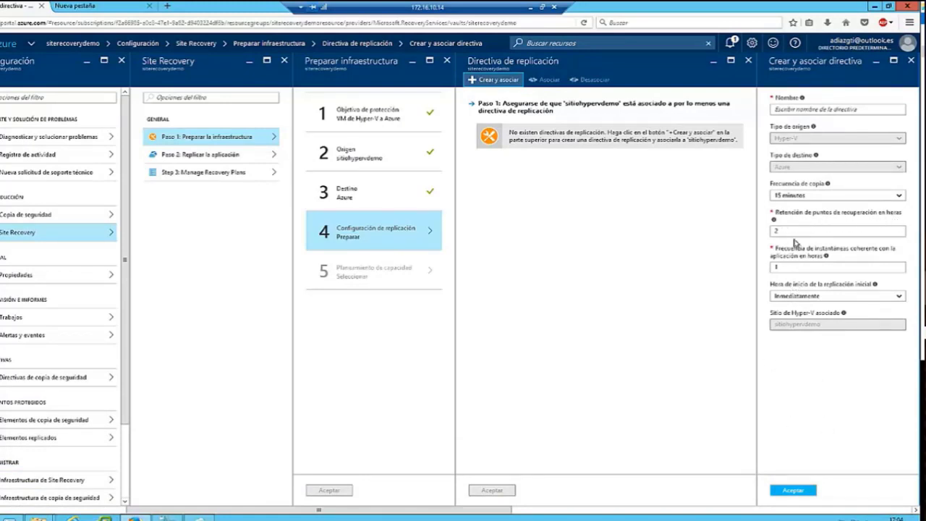
Create replication policy Directivademosite with a 15 minutos copy frequency.
key(Tab)
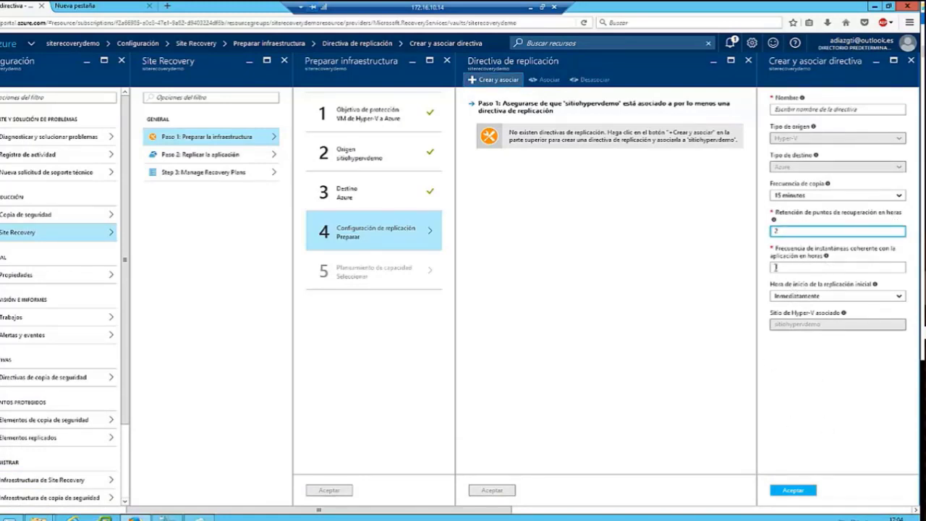
click(813, 196)
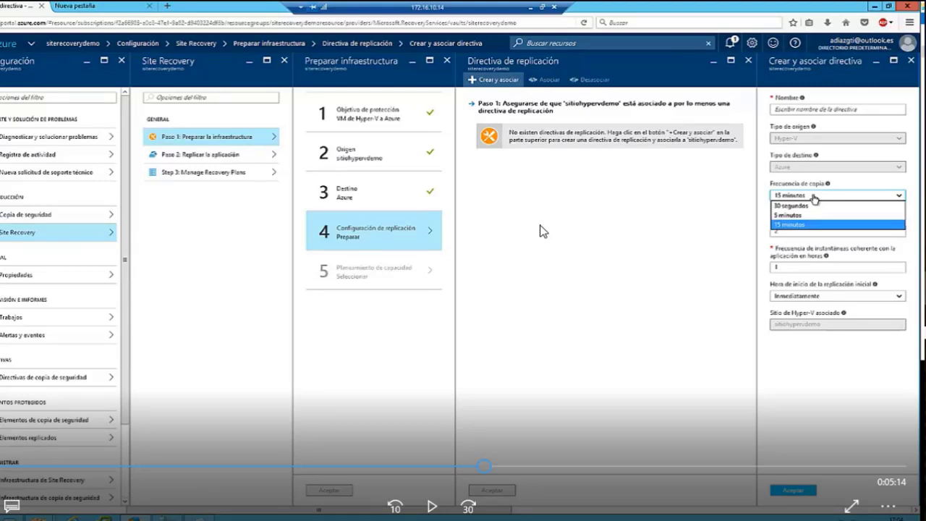
click(796, 224)
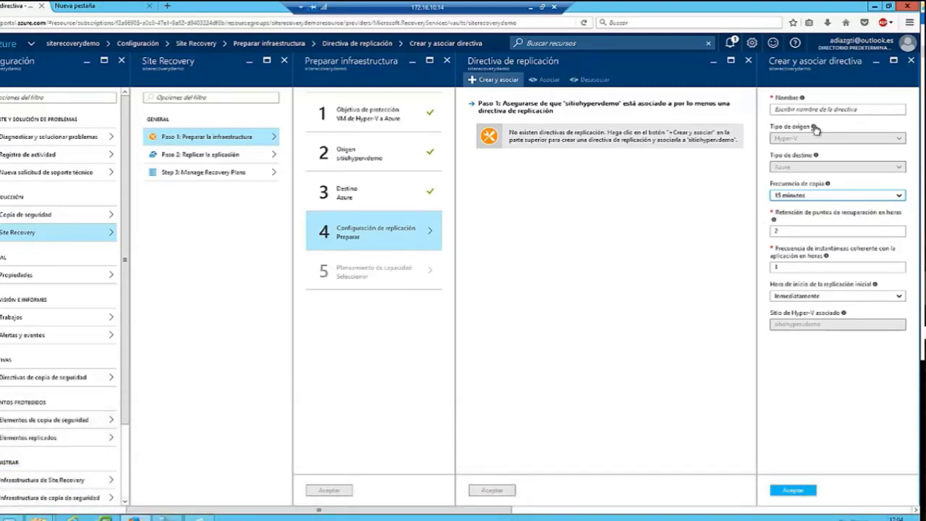
click(839, 110)
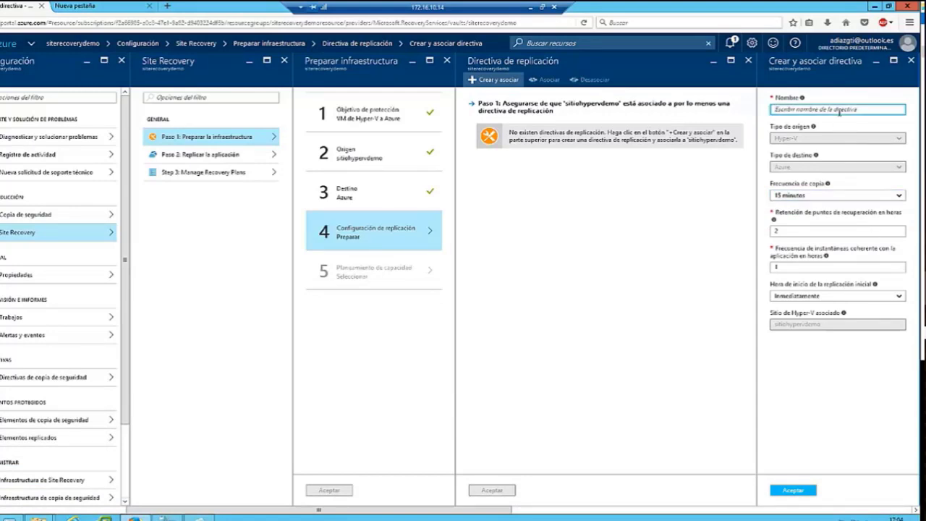
text(P)
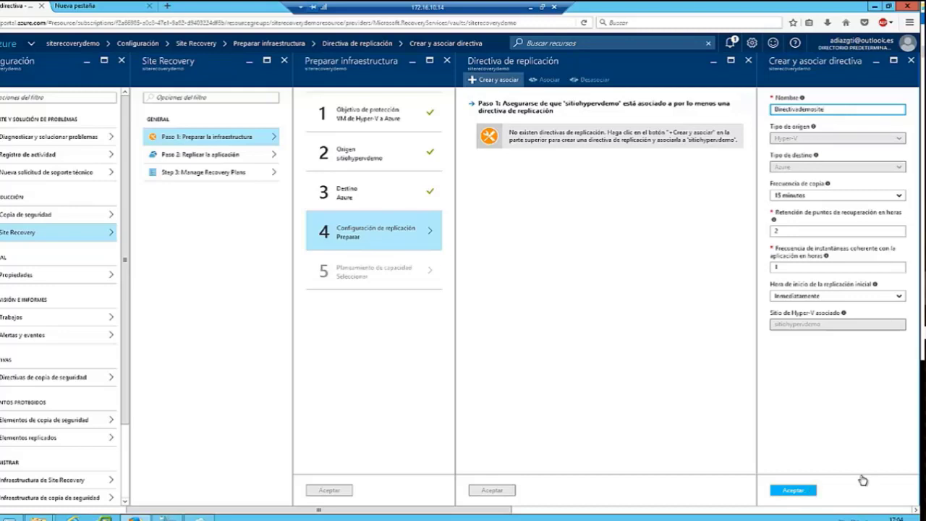
click(825, 490)
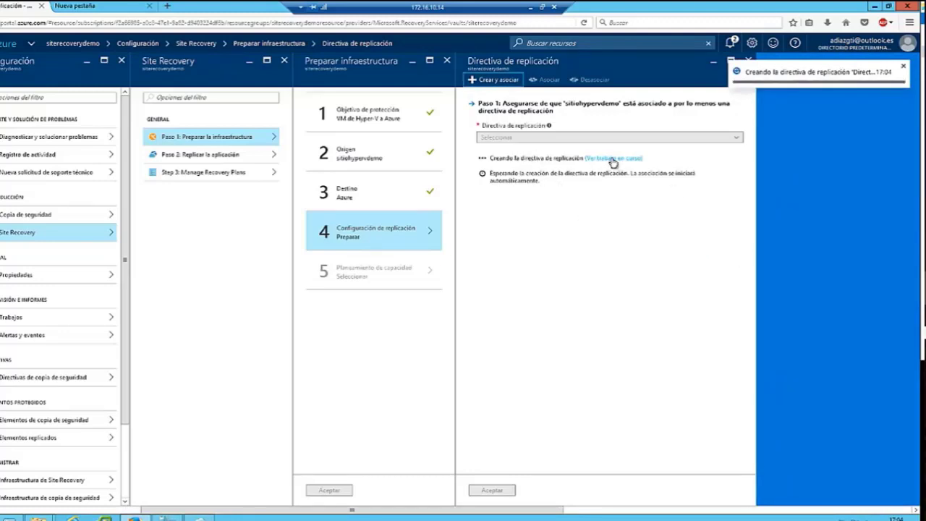
Watch the Directivademosite creation and association jobs, then open step 5 Planeamiento de capacidad.
click(612, 160)
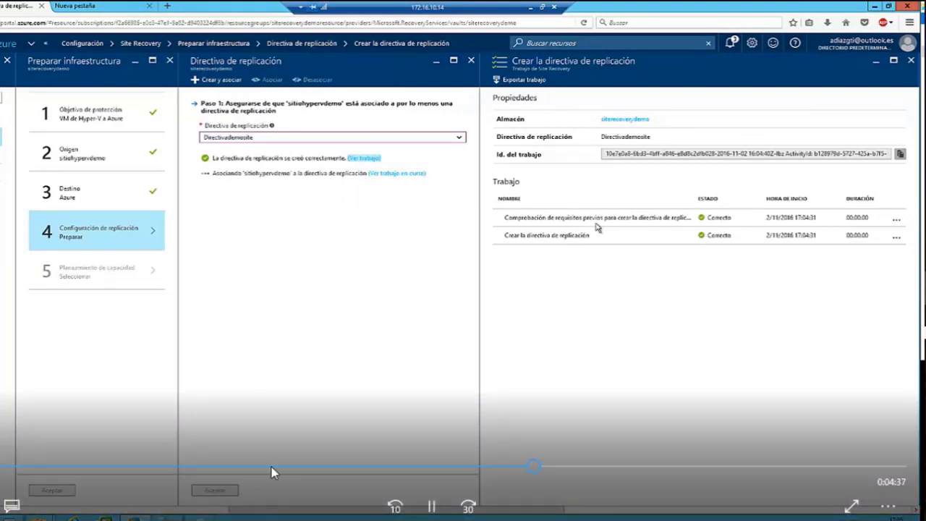
click(547, 469)
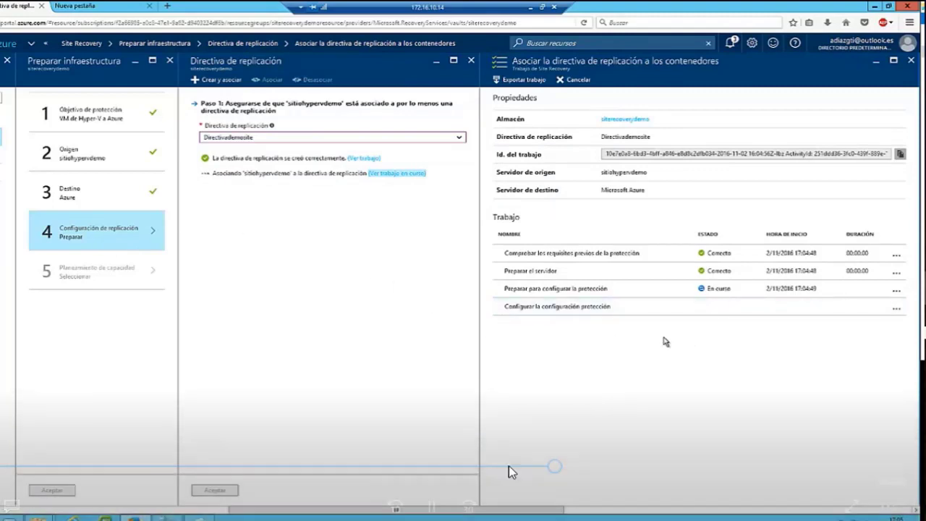
click(566, 468)
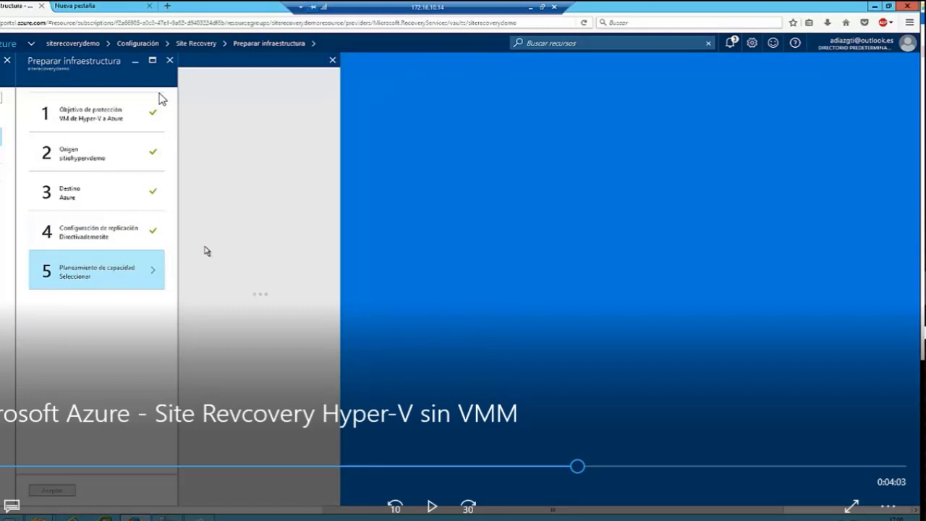
click(564, 467)
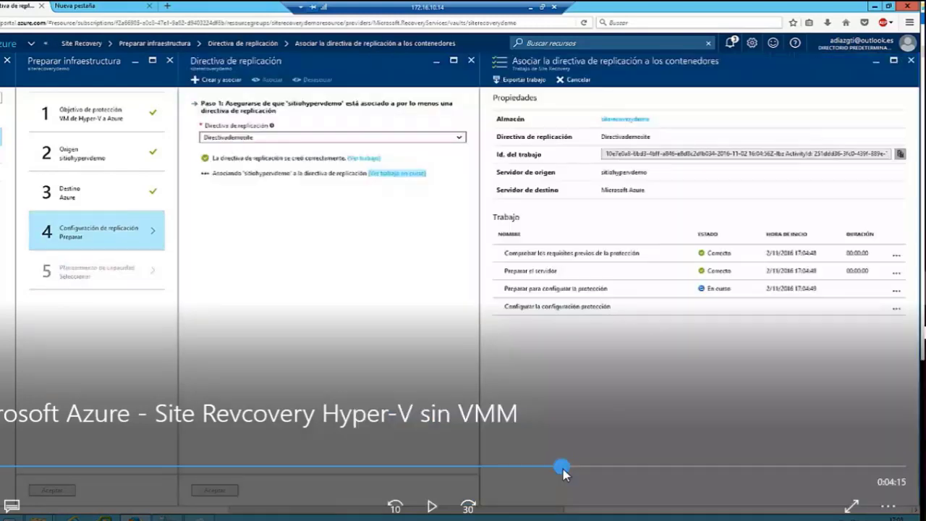
key(space)
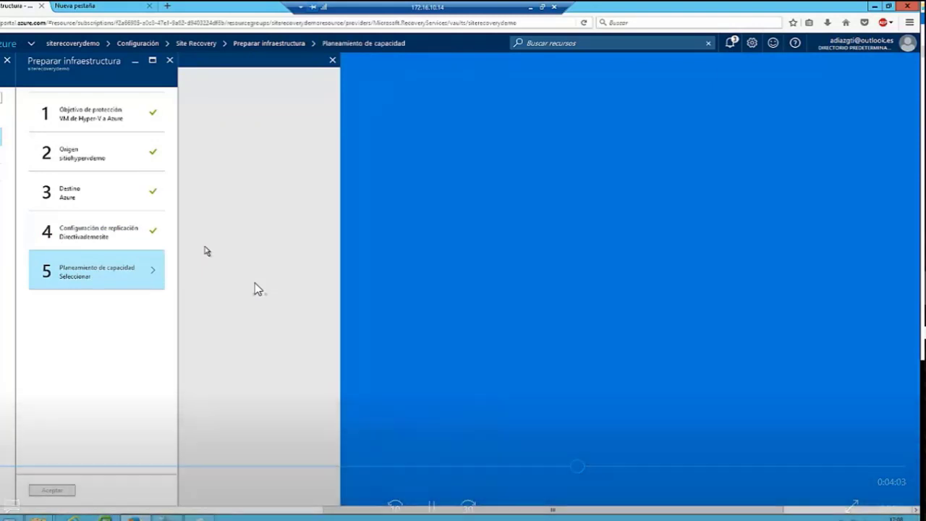
key(space)
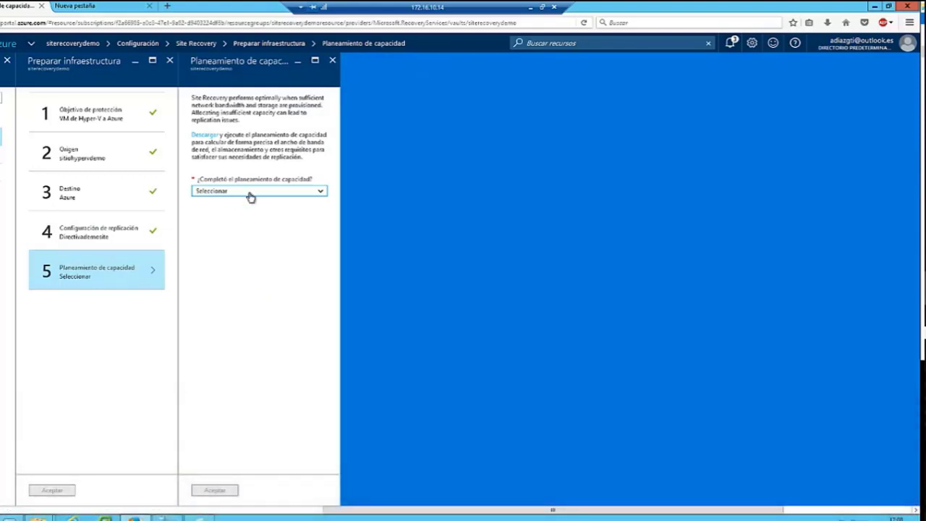
Answer 'Sí, ya lo hice' for capacity planning and confirm Preparar infraestructura.
click(250, 191)
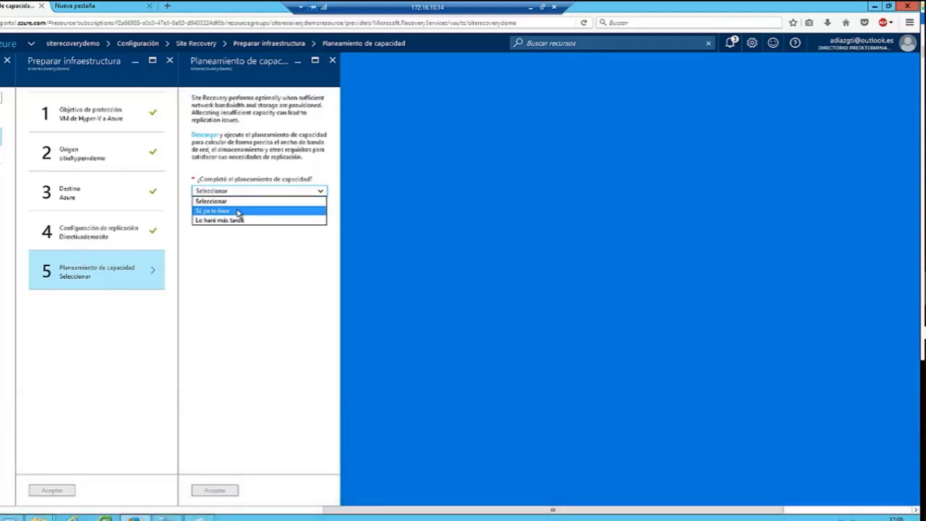
click(235, 211)
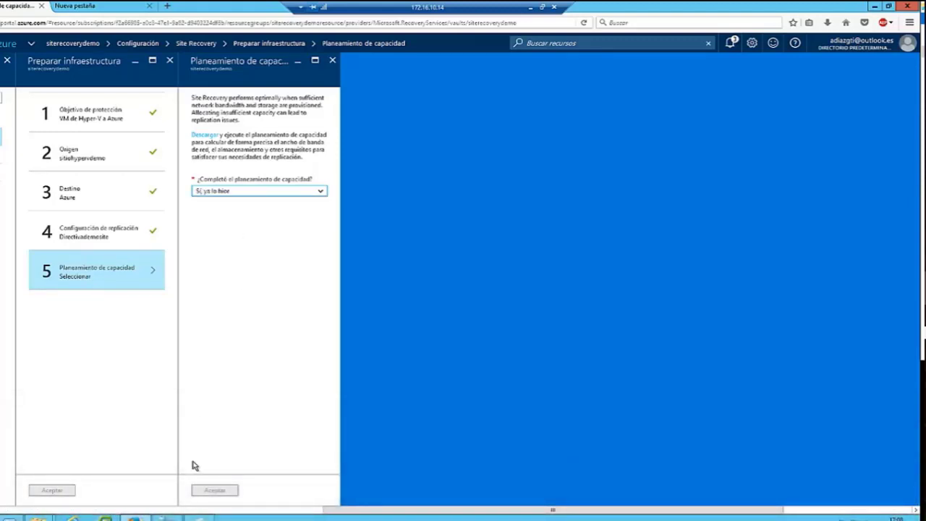
click(215, 491)
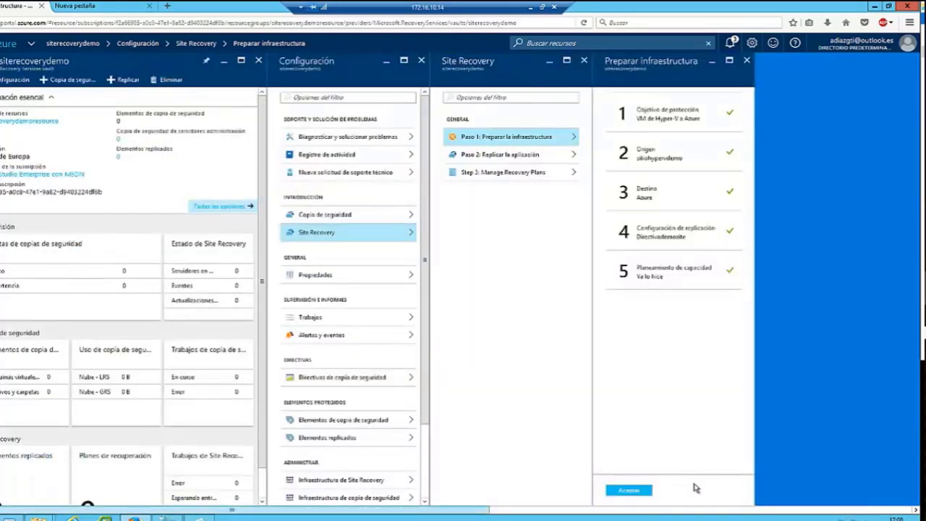
click(649, 494)
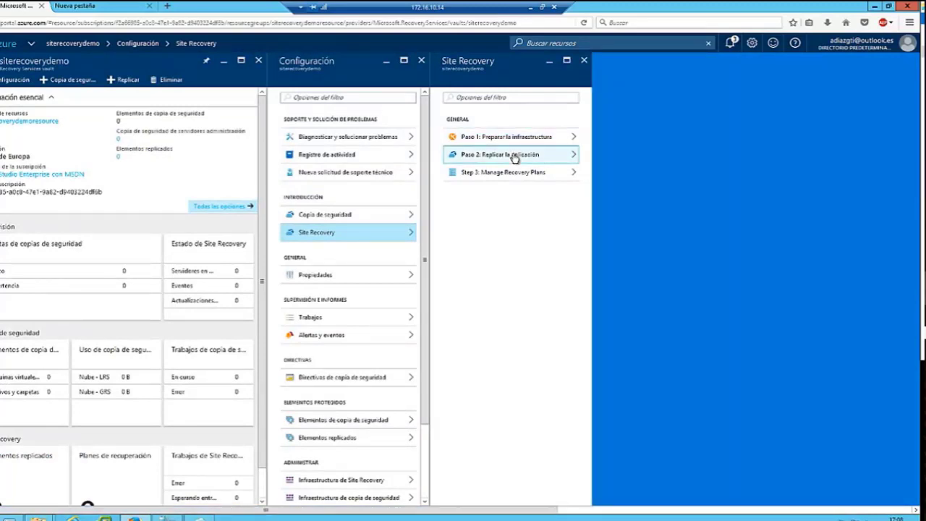
Start replication from source sitiohypervdemo, keeping Administrador de recursos and setting Red de Azure to 'Configurar ahora'.
double_click(515, 157)
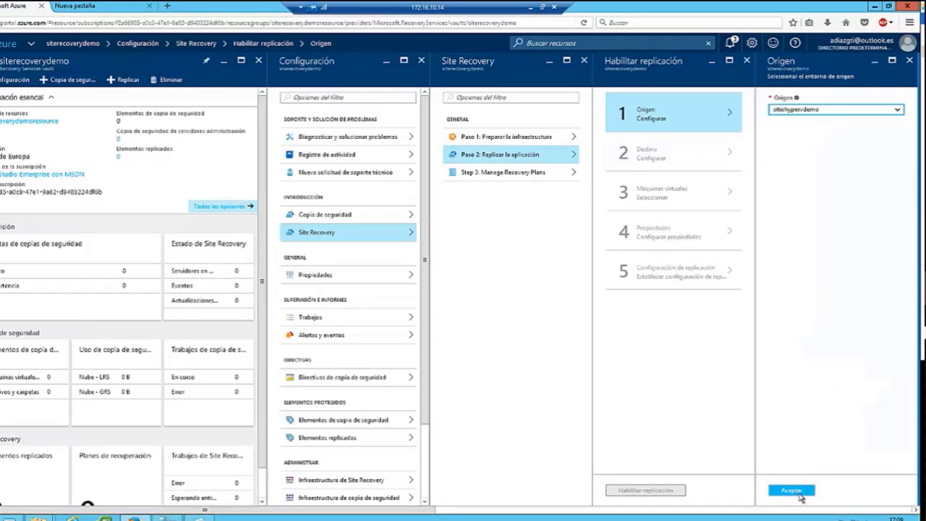
click(795, 492)
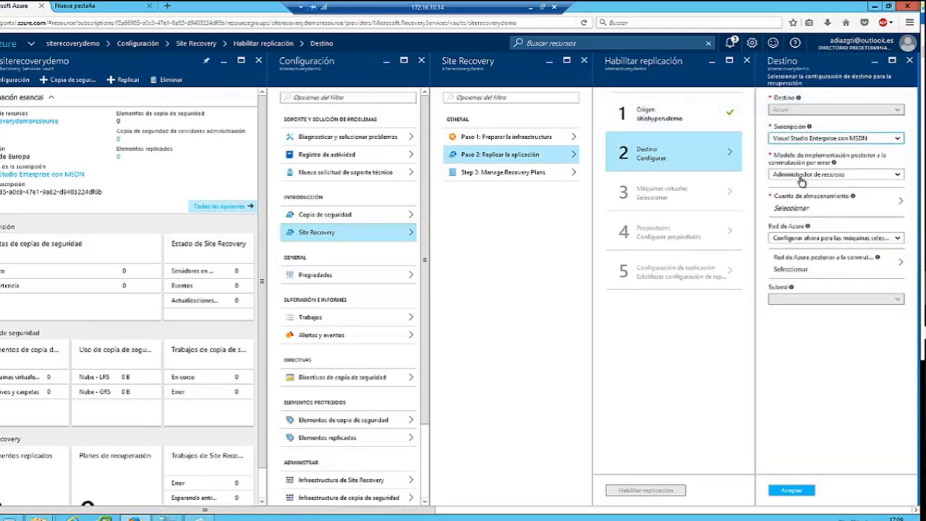
click(825, 178)
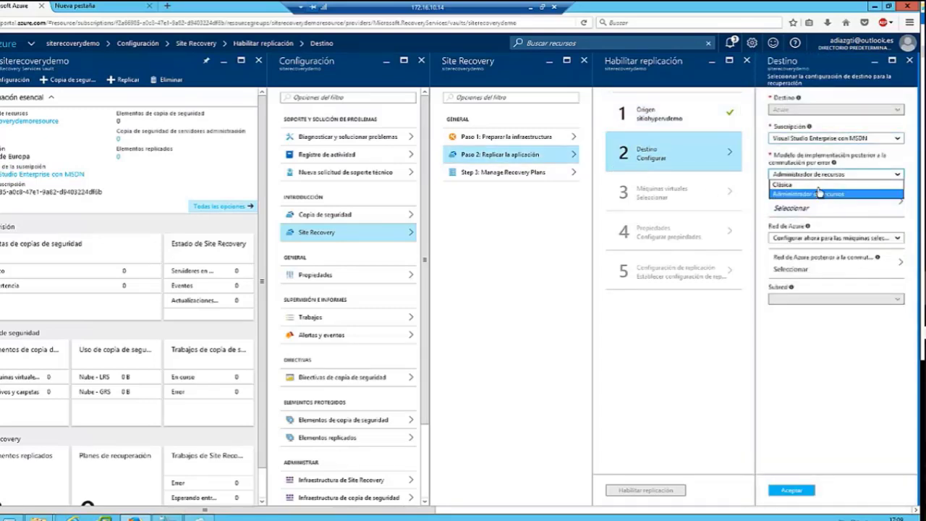
click(810, 192)
click(839, 239)
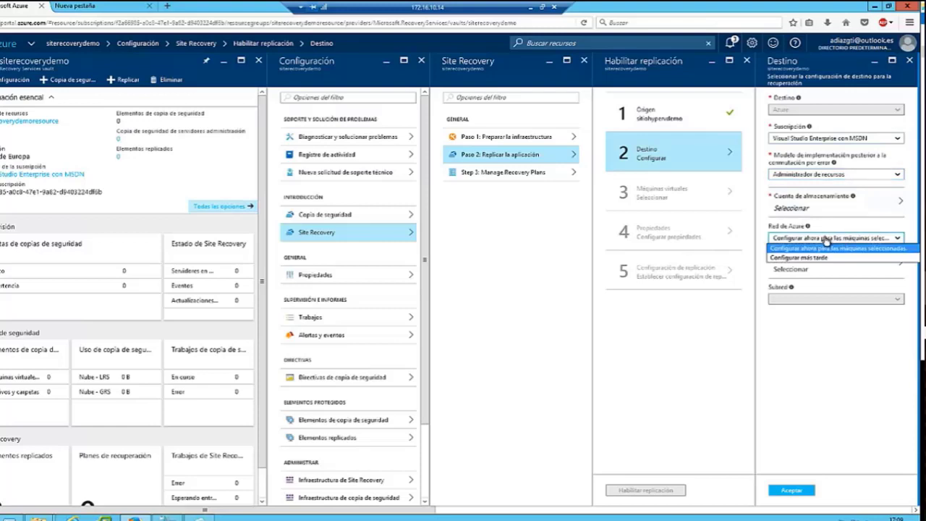
click(850, 249)
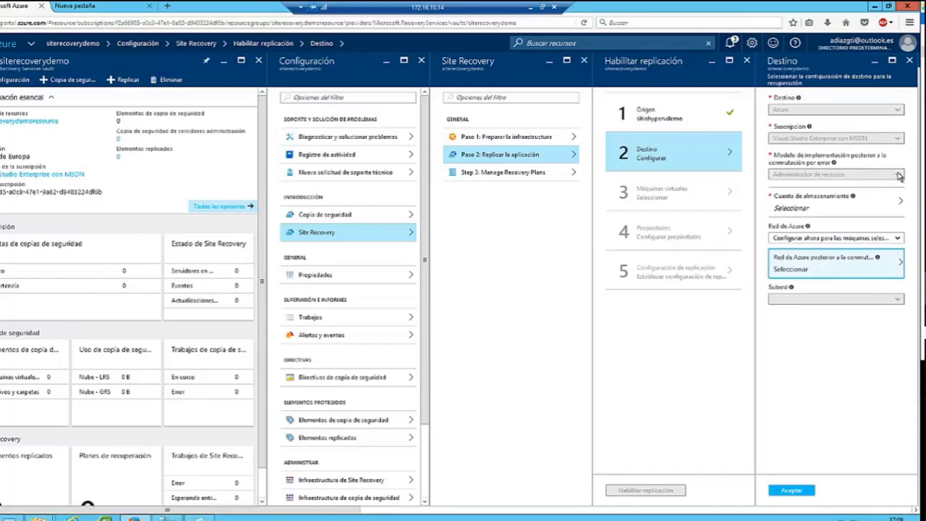
click(821, 259)
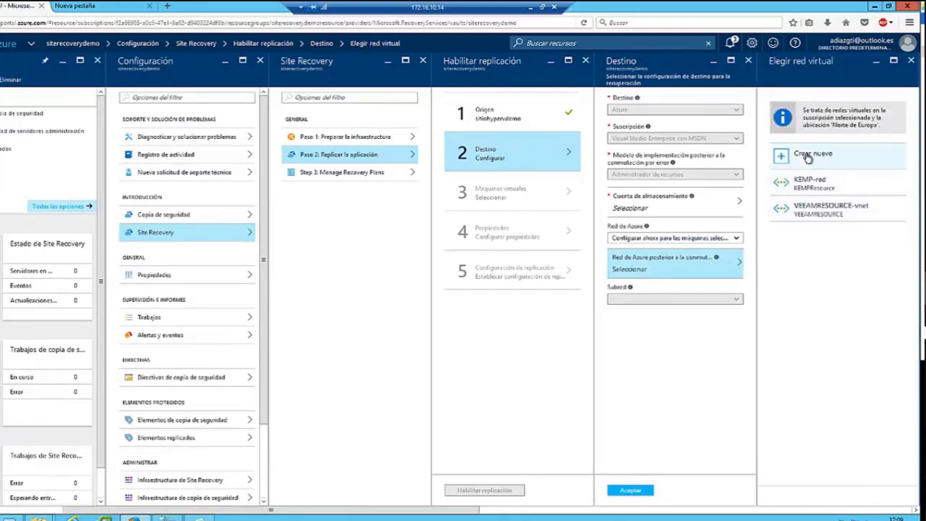
Create a new virtual network with subnet ServidoresHV (10.2.0.0/24) and select that subnet.
click(807, 156)
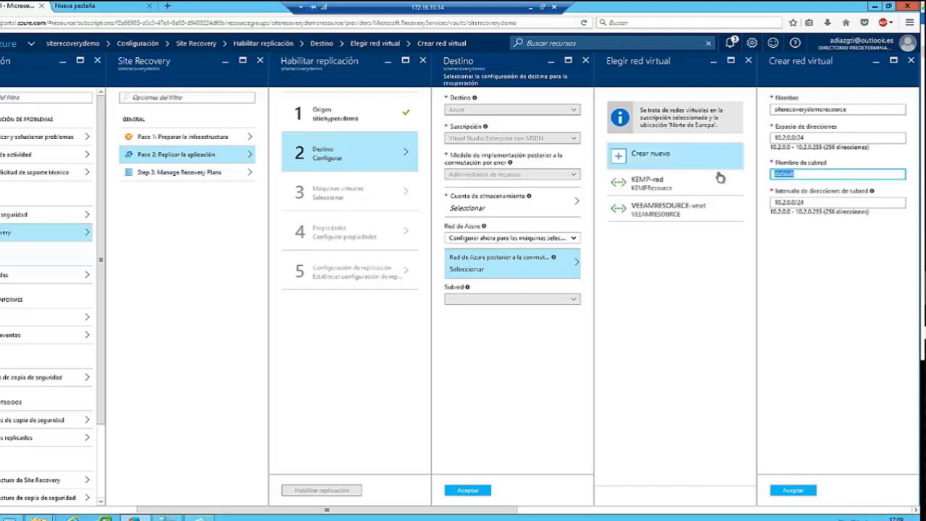
text(Servidore)
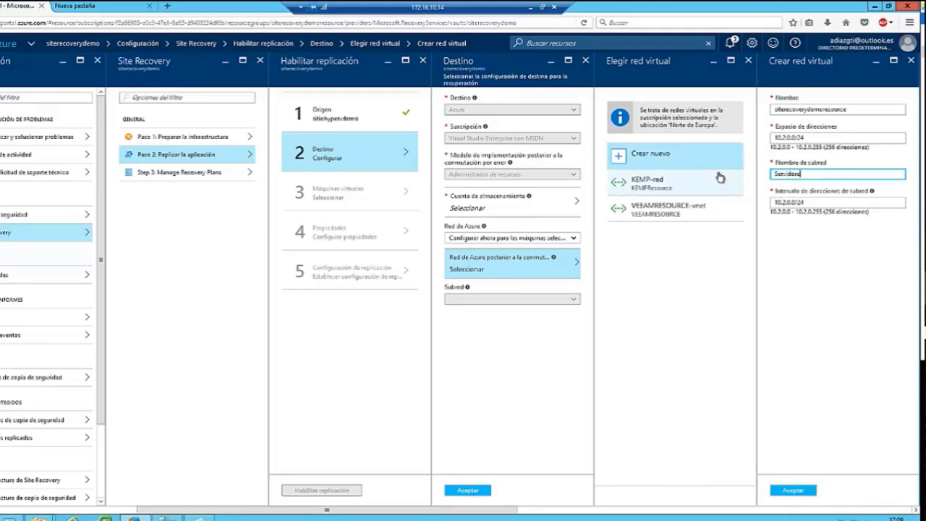
text(sHV)
click(790, 490)
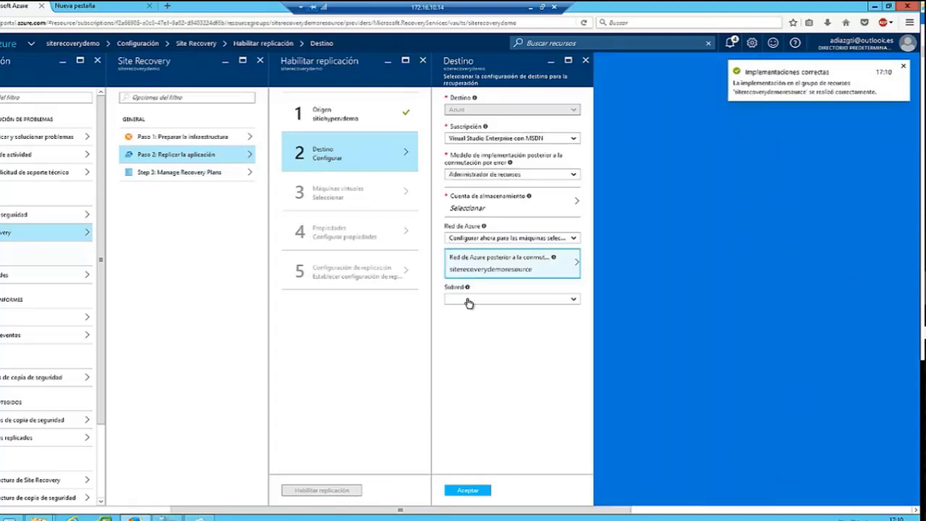
click(469, 301)
click(483, 366)
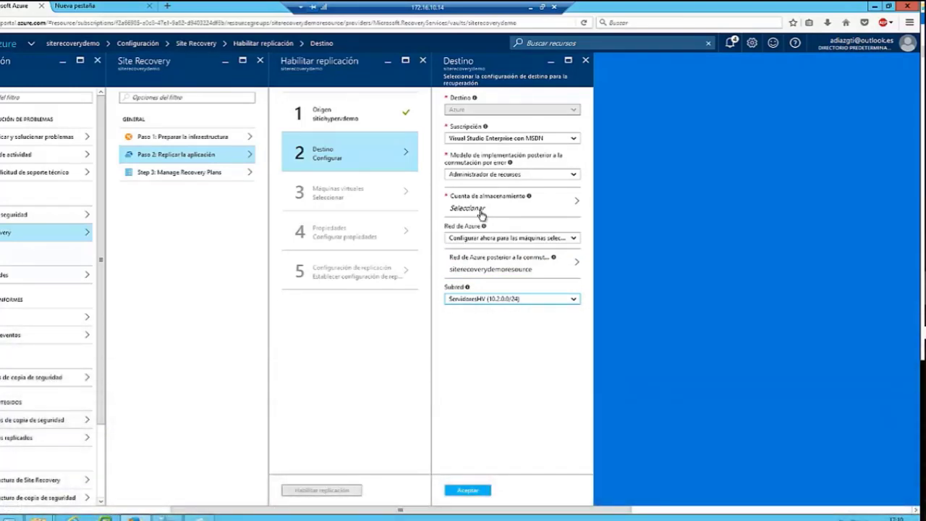
click(478, 208)
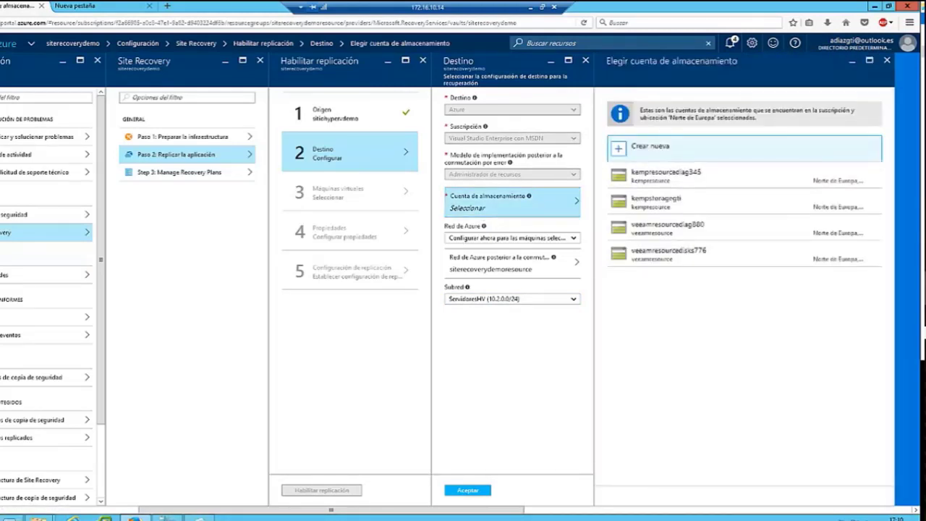
Create storage account storagesitedemo and confirm the Destino step.
click(670, 149)
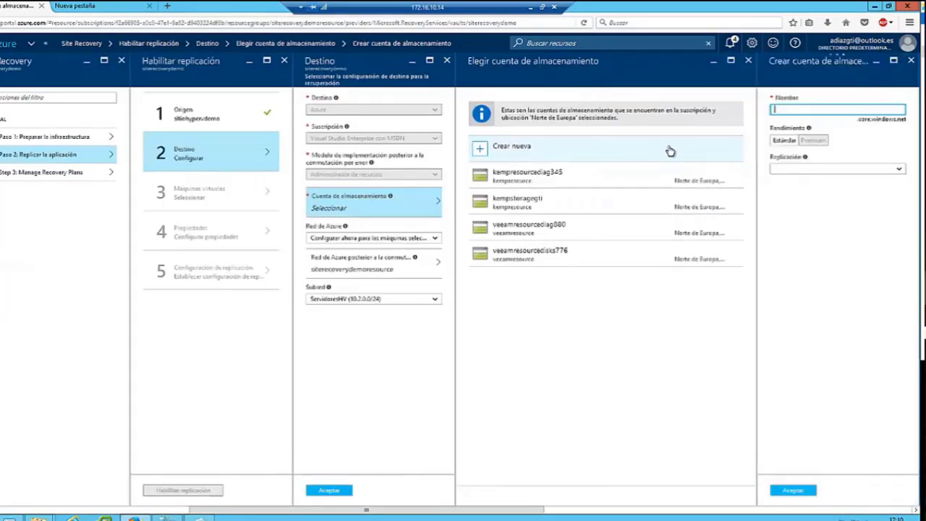
text(atoragesite)
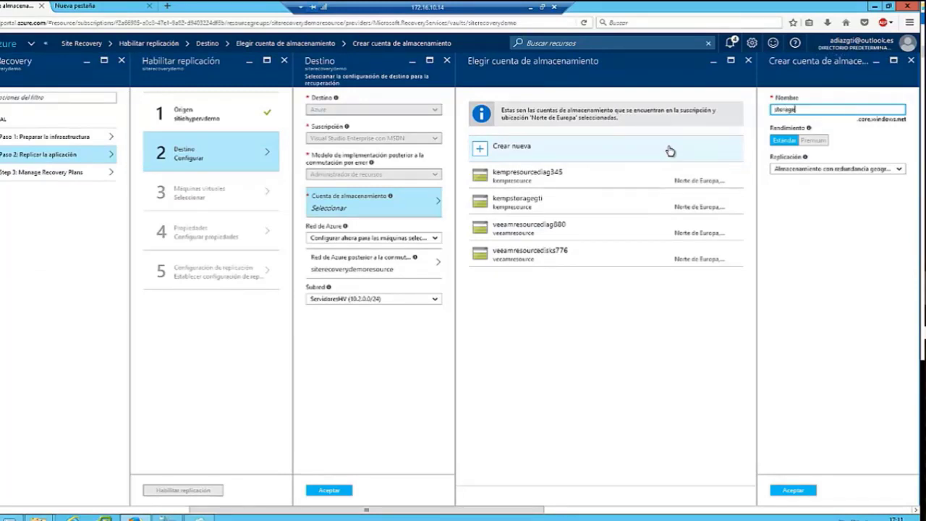
text(demo)
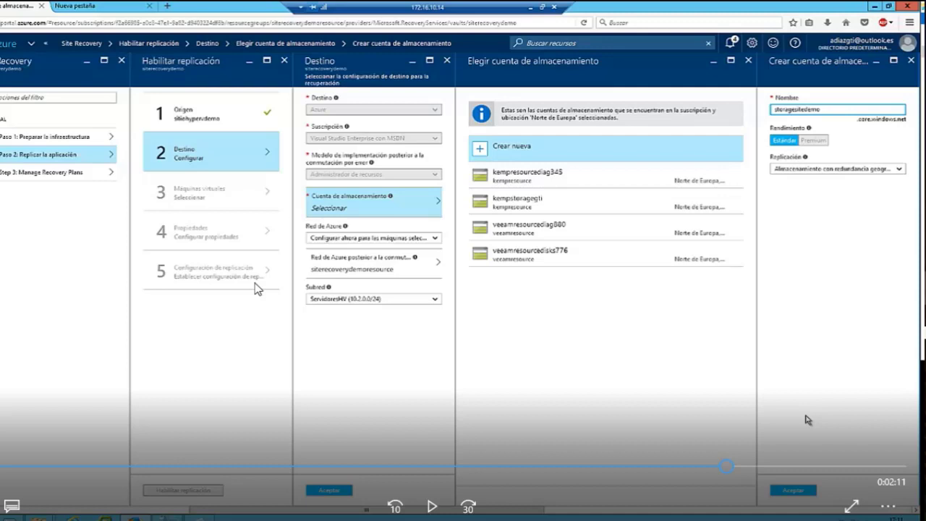
key(space)
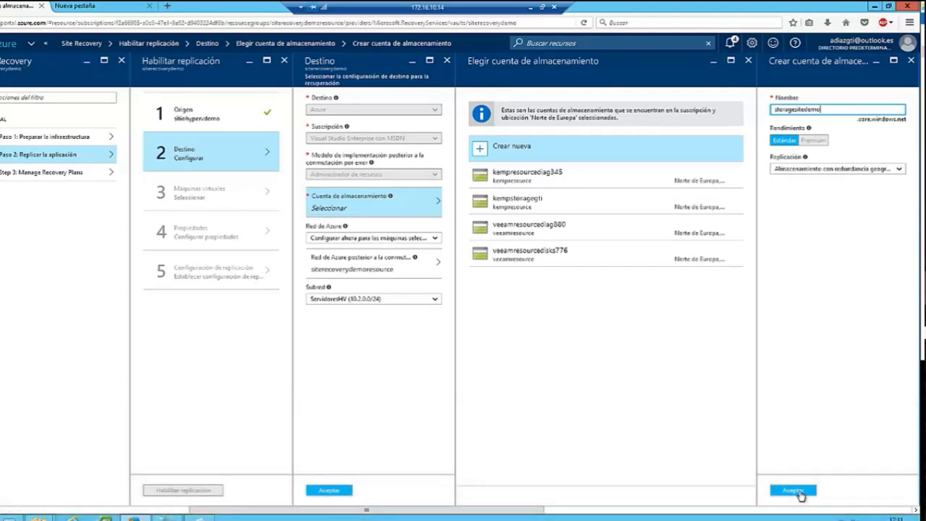
click(793, 491)
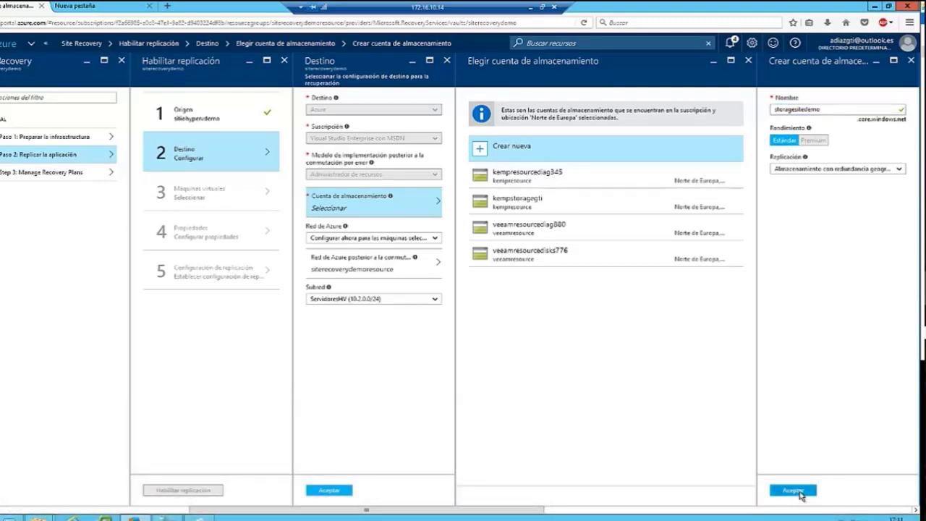
click(796, 492)
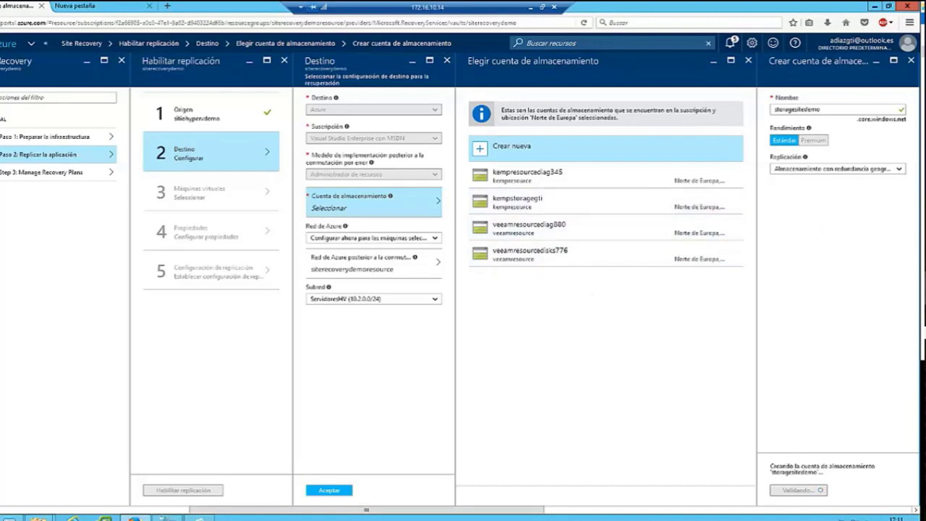
mouse_move(168, 497)
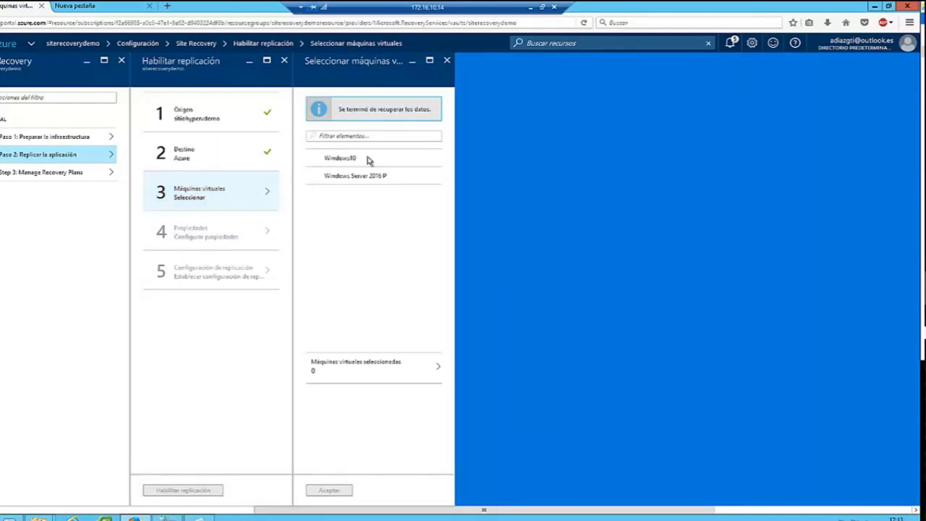
Switch to Hyper-V Manager to check that Windows10 is off.
mouse_move(383, 333)
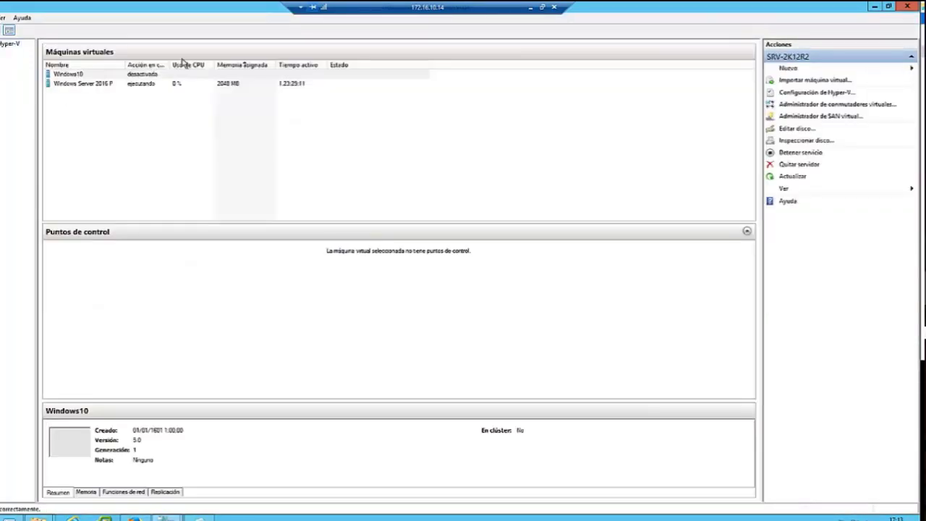
Restore Hyper-V Manager and widen its VM list to show details, then return to the Azure replication setup.
click(888, 7)
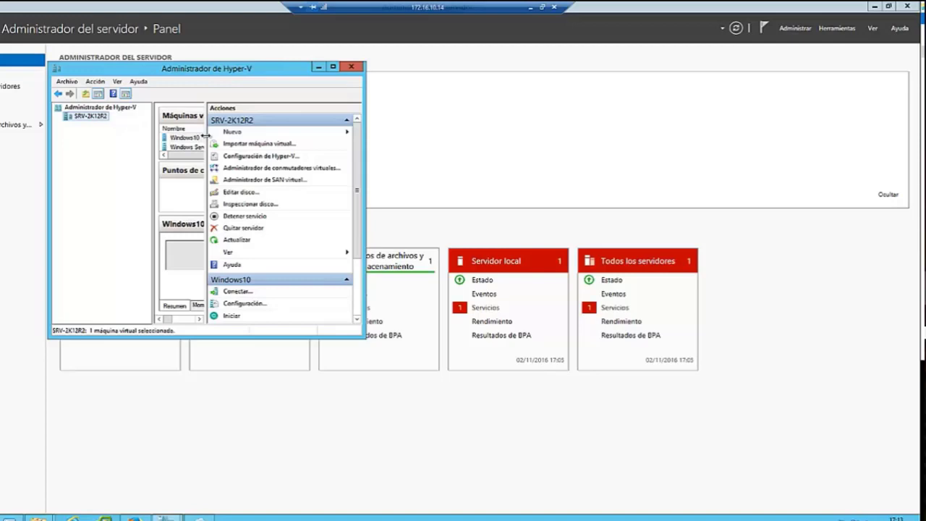
drag(205, 136, 254, 141)
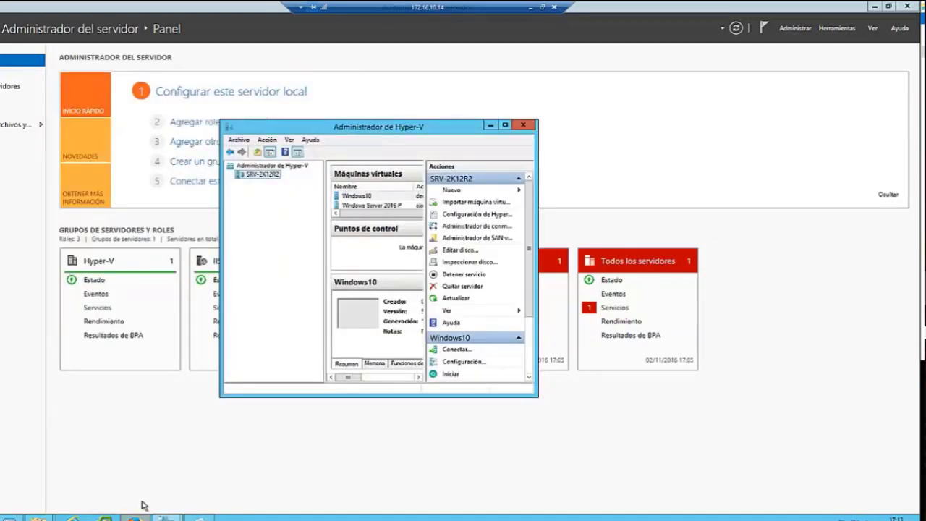
click(133, 518)
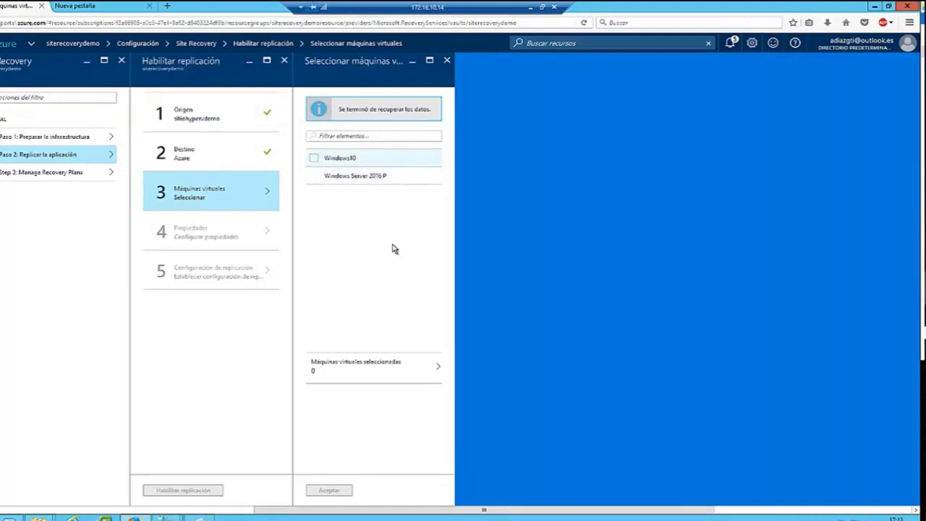
Select Windows10 as the virtual machine to replicate.
click(314, 158)
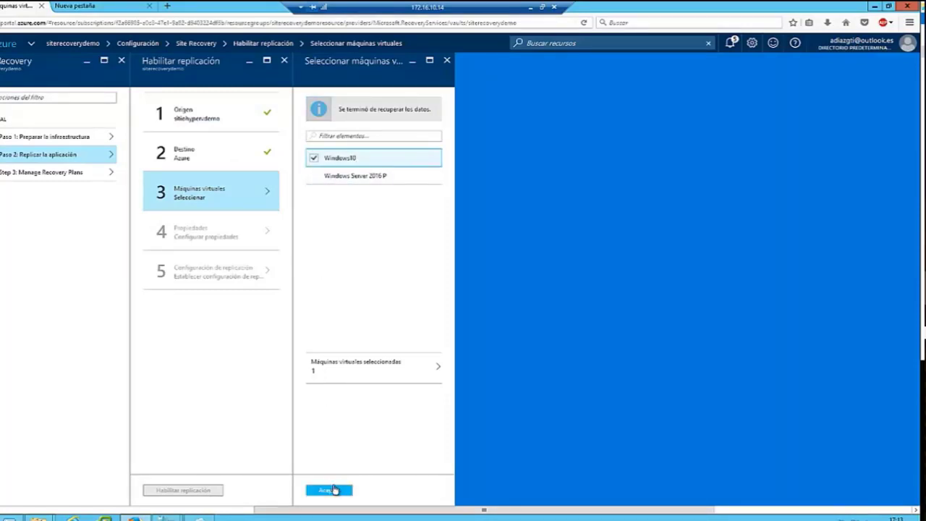
click(332, 490)
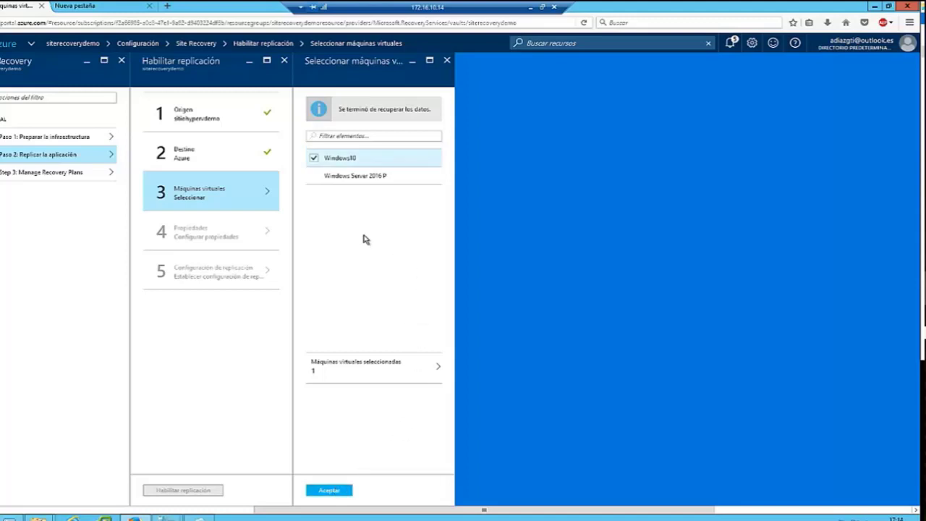
click(239, 244)
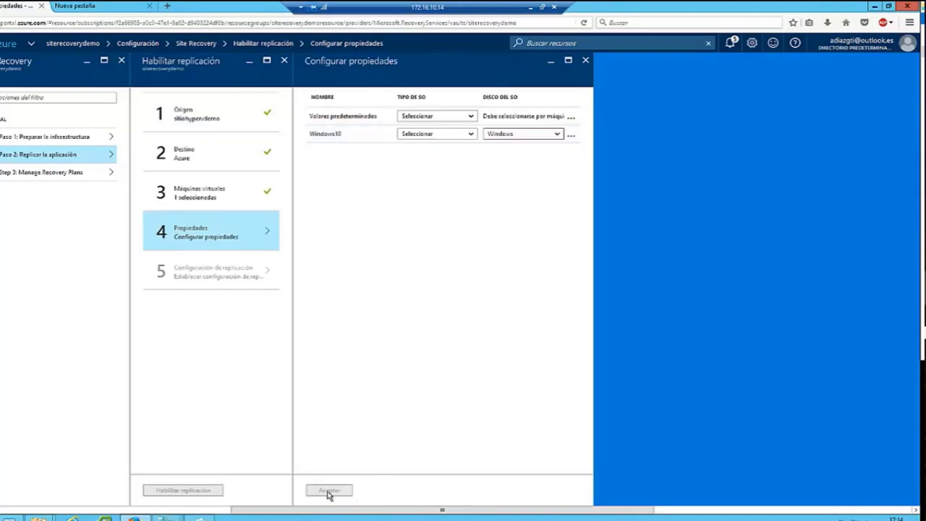
Set Windows10's OS type and OS disk to Windows and confirm the properties.
click(382, 332)
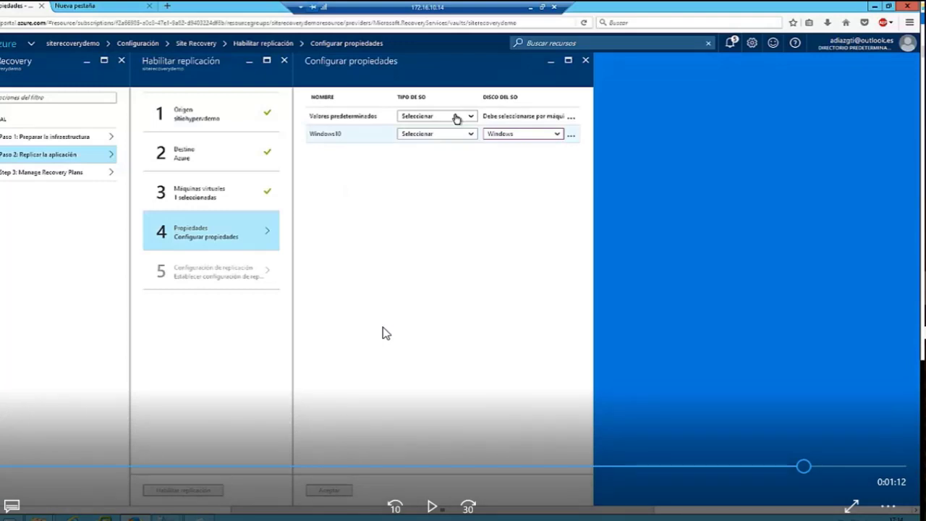
click(383, 331)
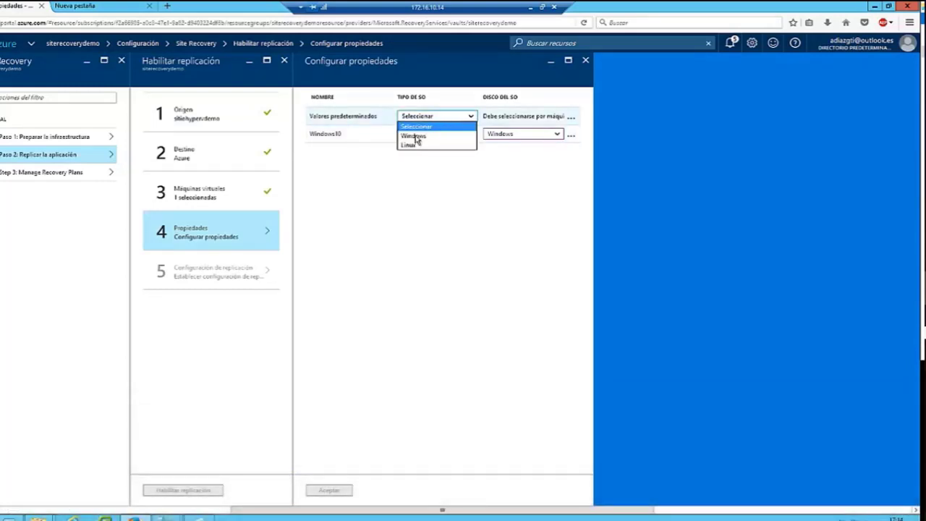
click(419, 136)
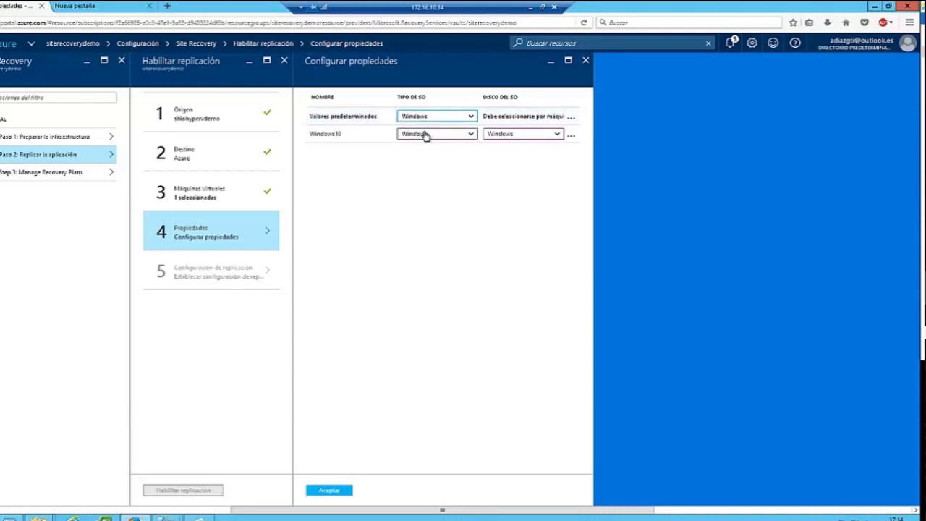
click(425, 136)
click(538, 134)
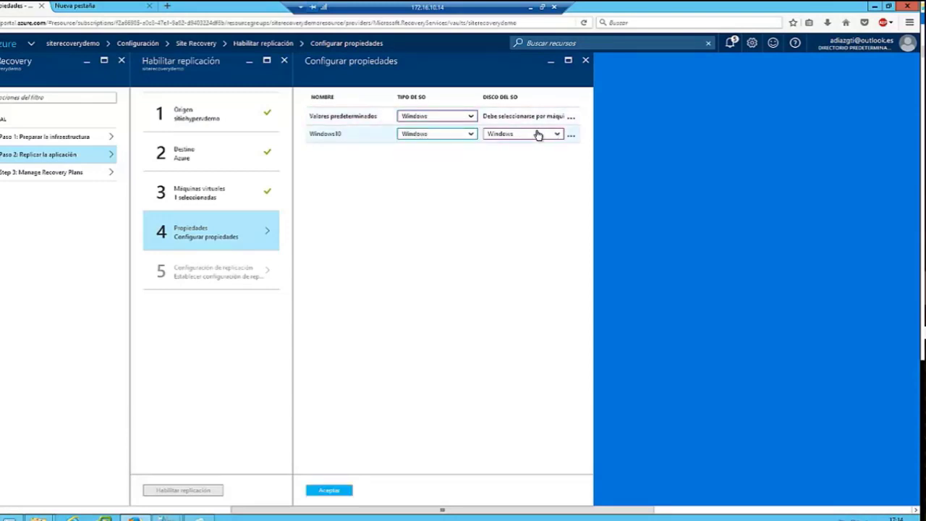
click(538, 135)
click(538, 130)
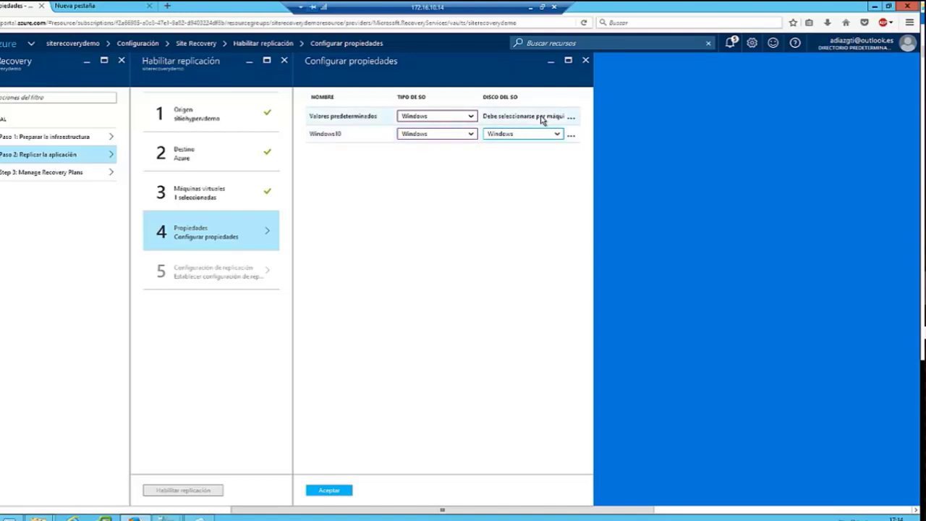
click(542, 120)
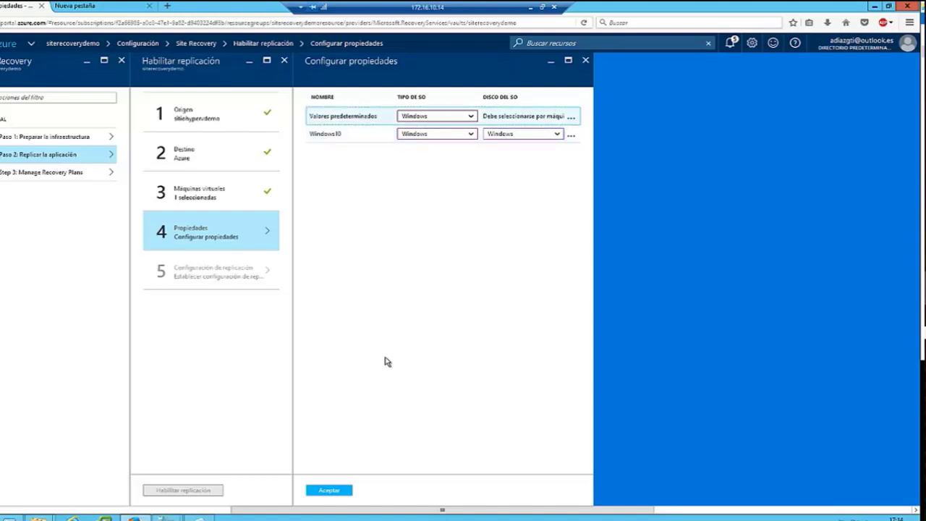
click(324, 138)
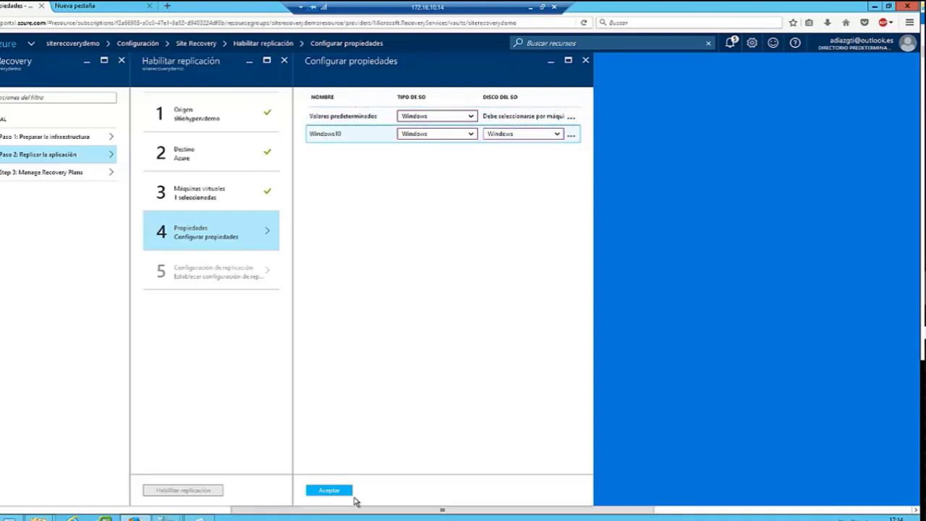
click(329, 491)
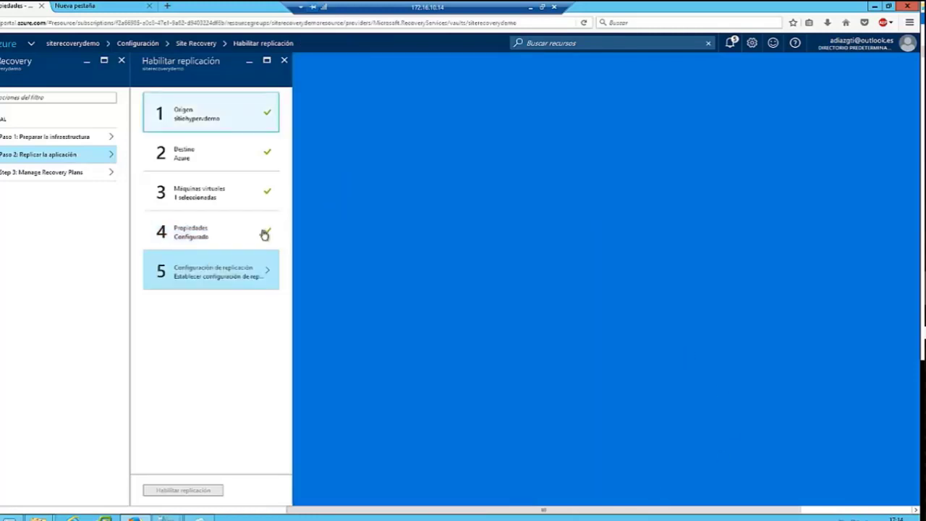
click(243, 270)
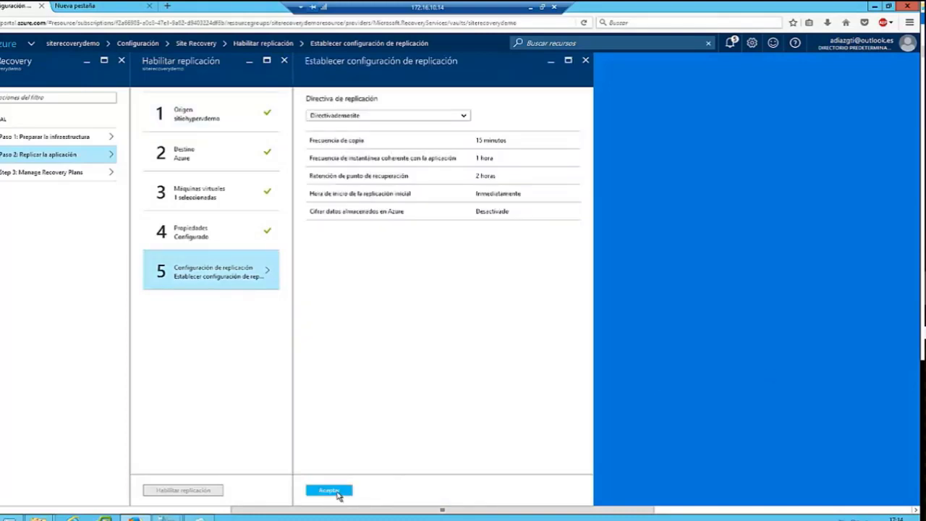
Accept the Directivademosite replication policy, enable replication for Windows10, and open the recovery plans list.
click(339, 491)
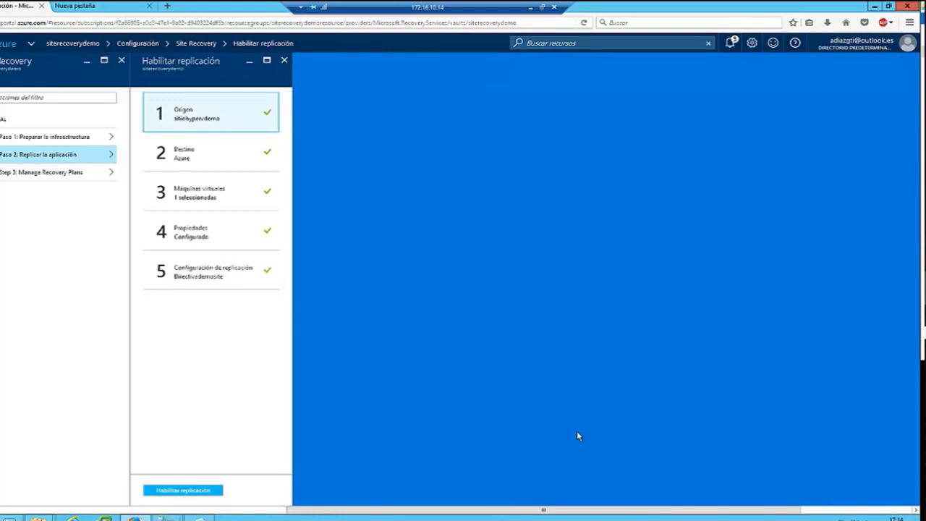
click(180, 492)
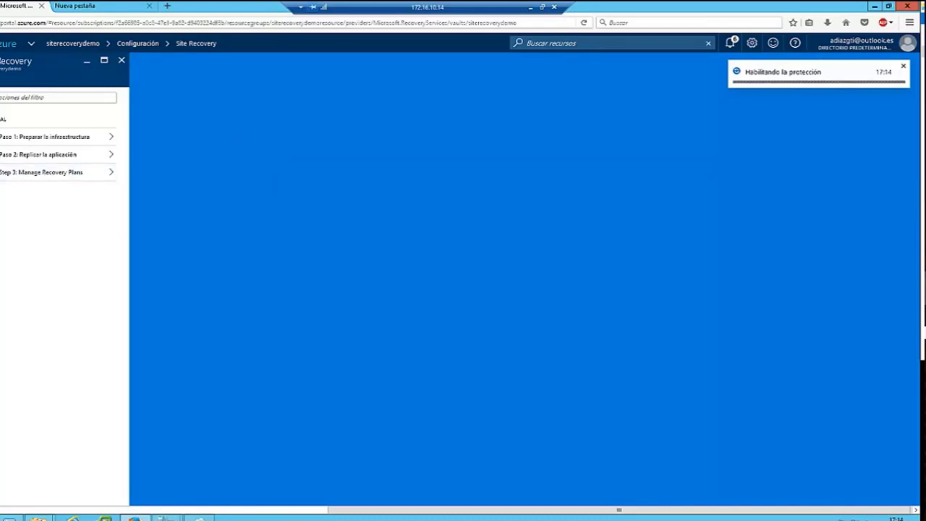
click(25, 174)
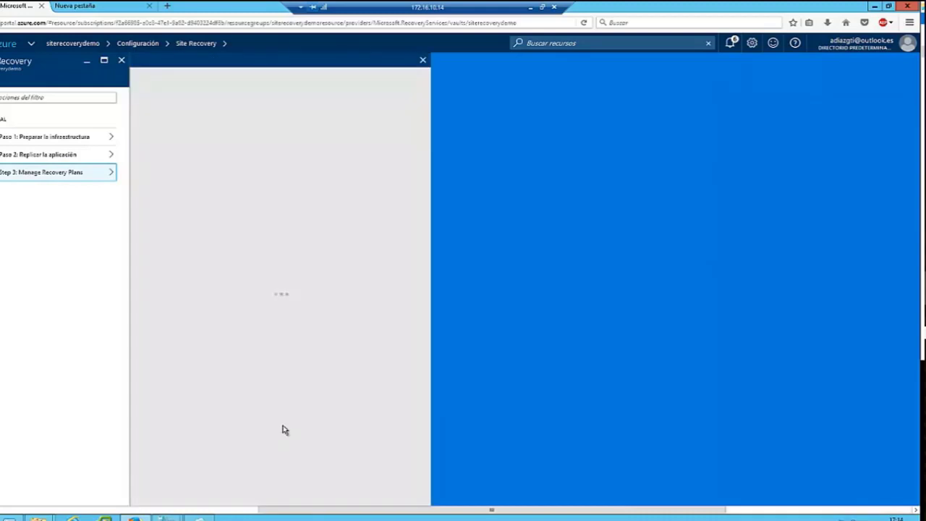
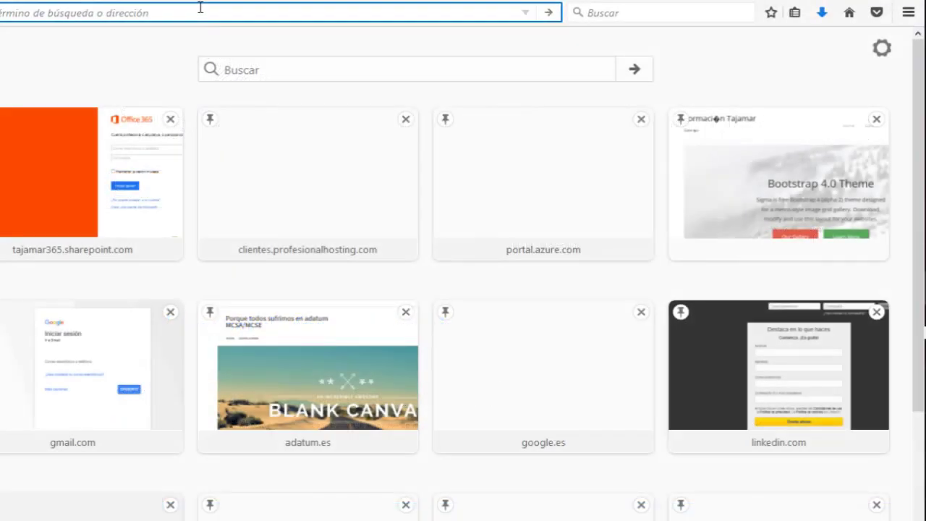
text(www.)
text(atum.es)
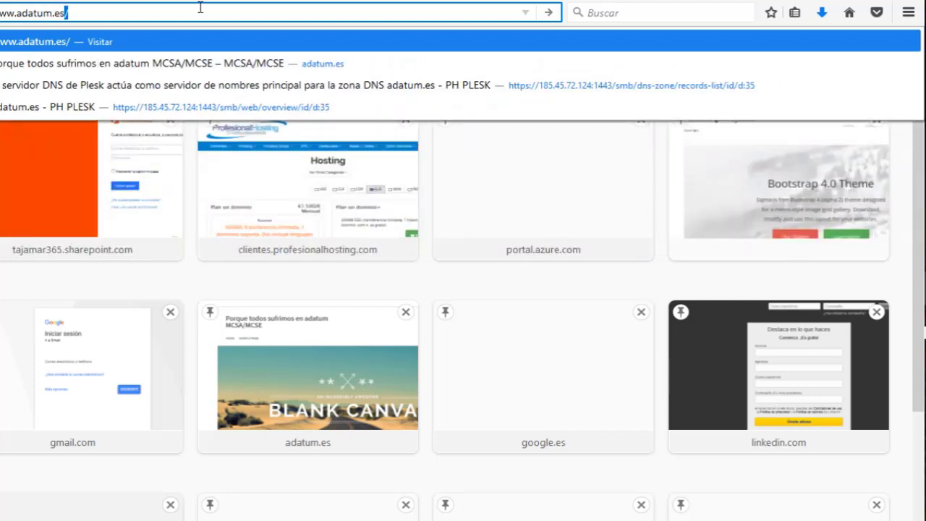
text(/w)
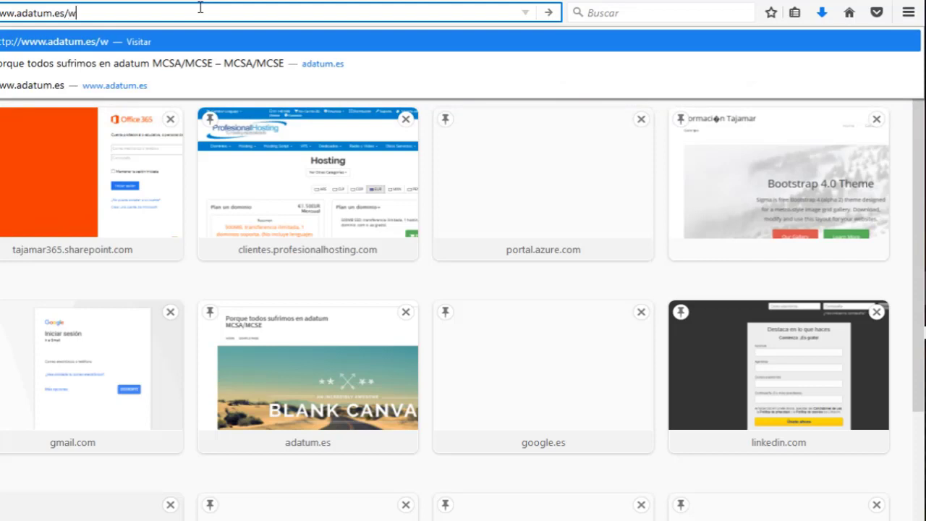
text(eb_a)
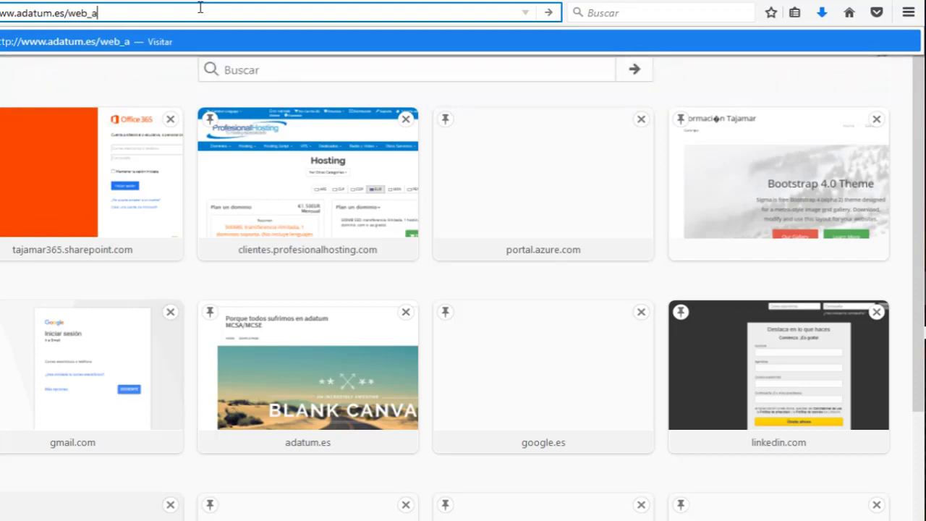
text(zure.zip)
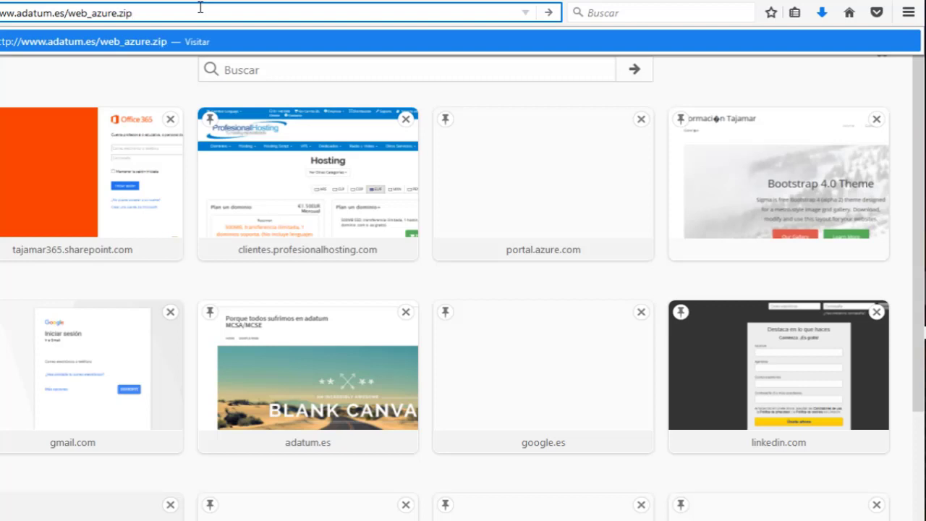
key(Return)
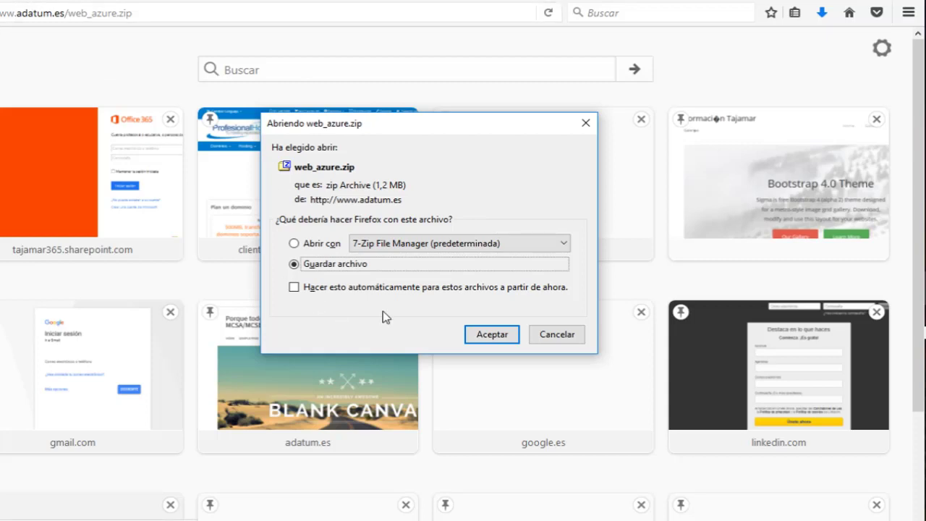
click(495, 337)
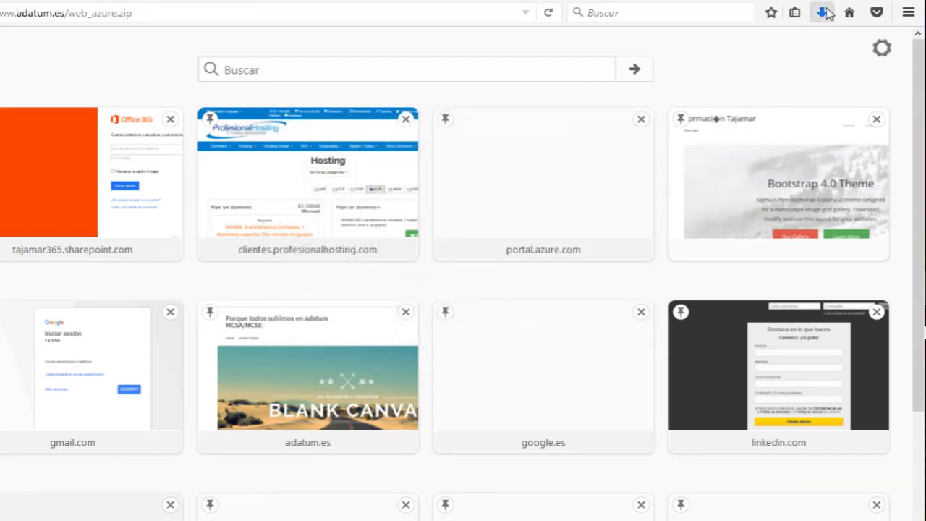
double_click(865, 2)
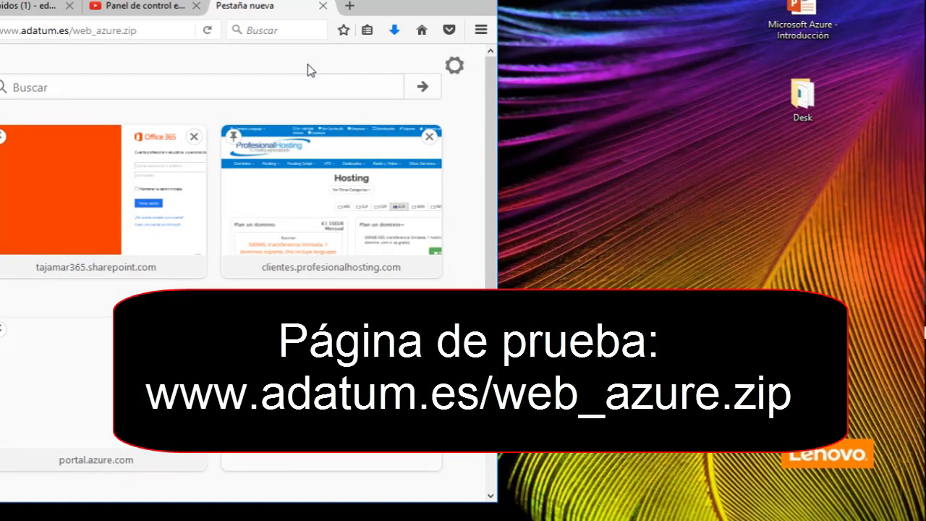
Drag the downloaded web_azure.zip from the Downloads list onto the desktop, then minimize Firefox.
click(394, 30)
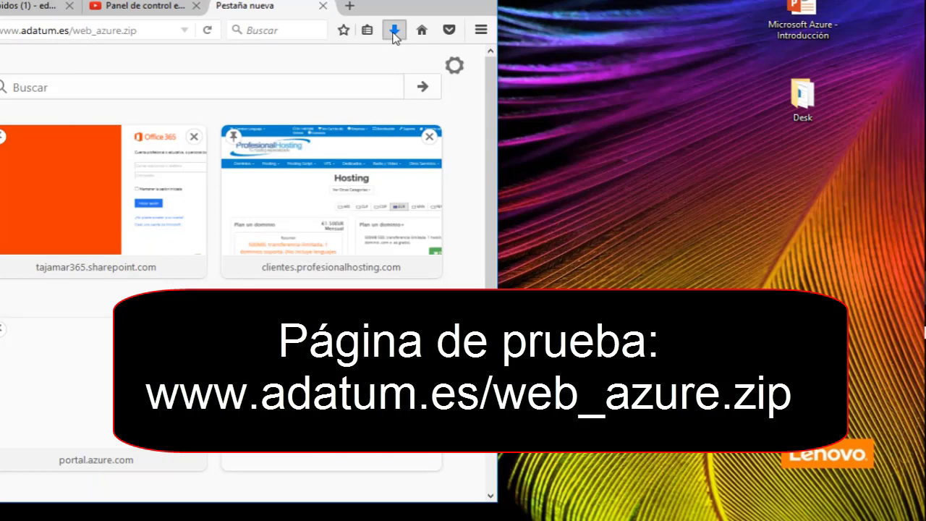
drag(248, 68, 658, 71)
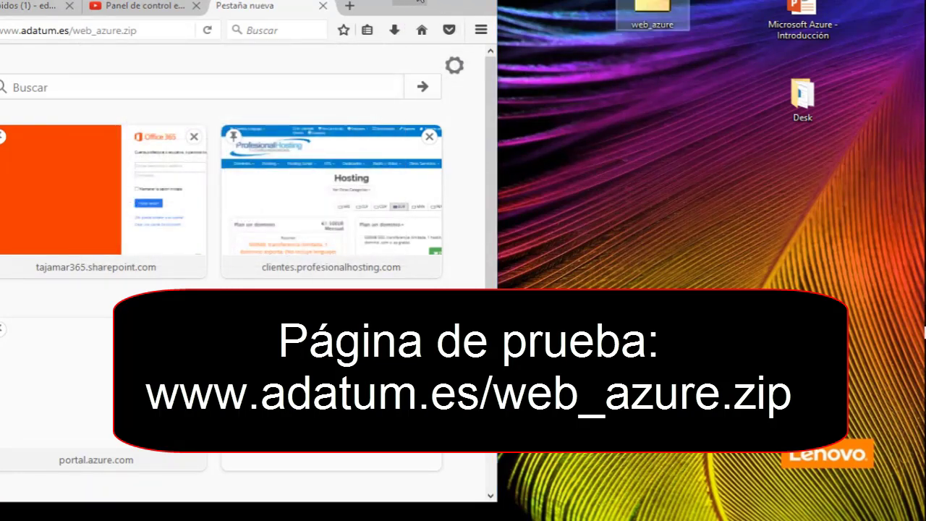
click(416, 2)
click(416, 2)
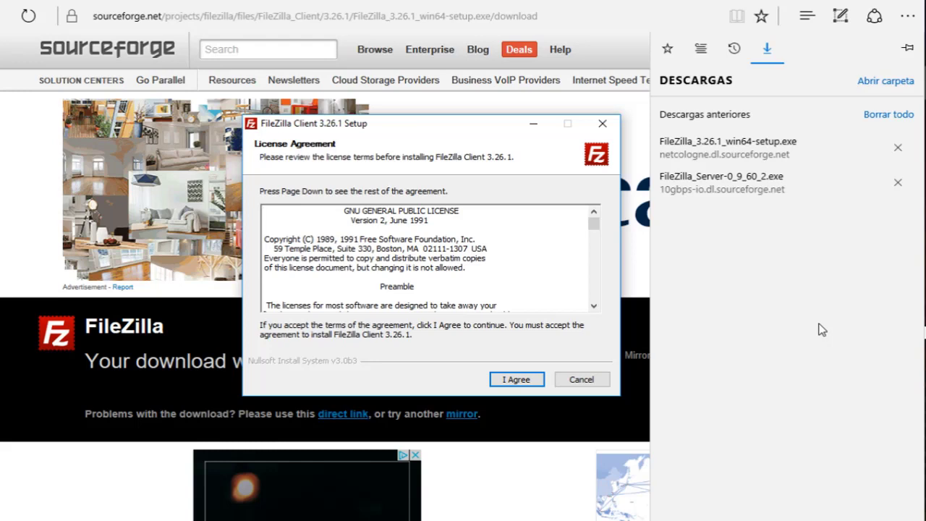
Install FileZilla Client 3.26.1 for all users with default components and location, then launch and maximize it.
click(515, 380)
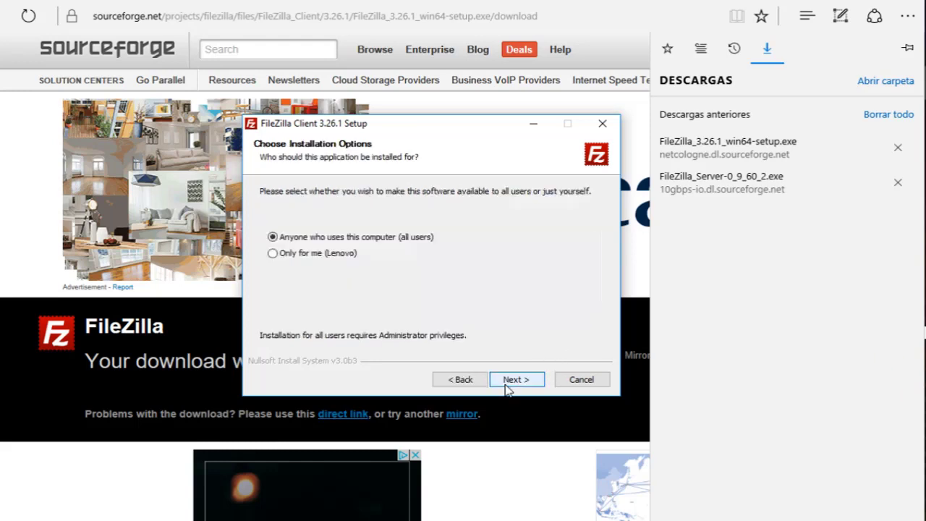
click(515, 386)
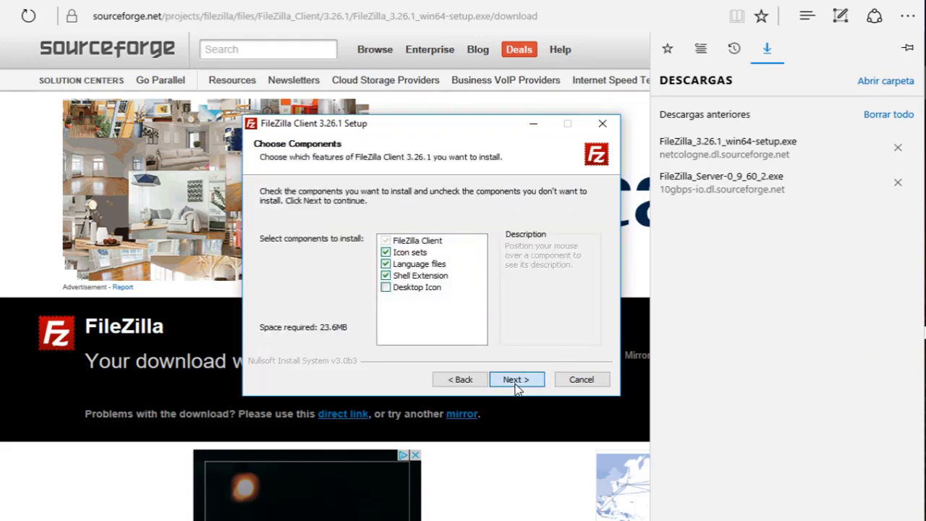
click(516, 387)
click(517, 386)
click(516, 385)
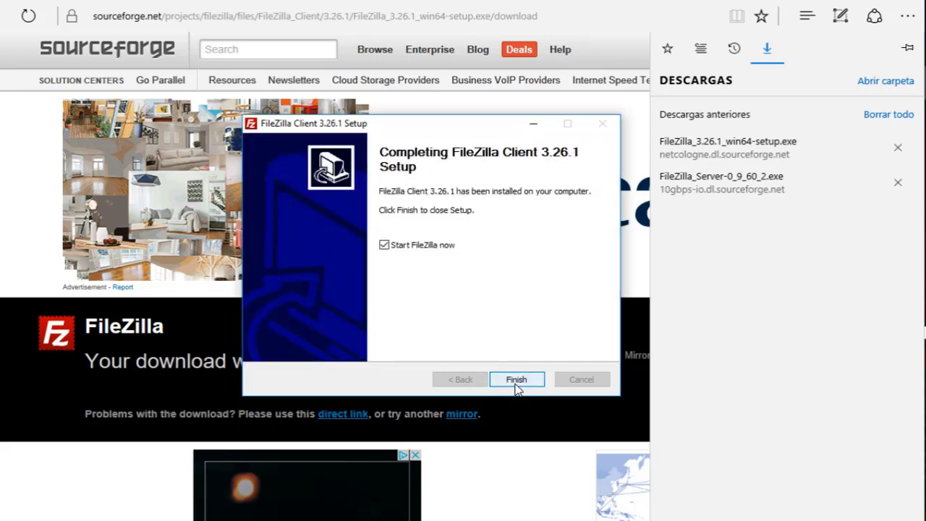
click(517, 380)
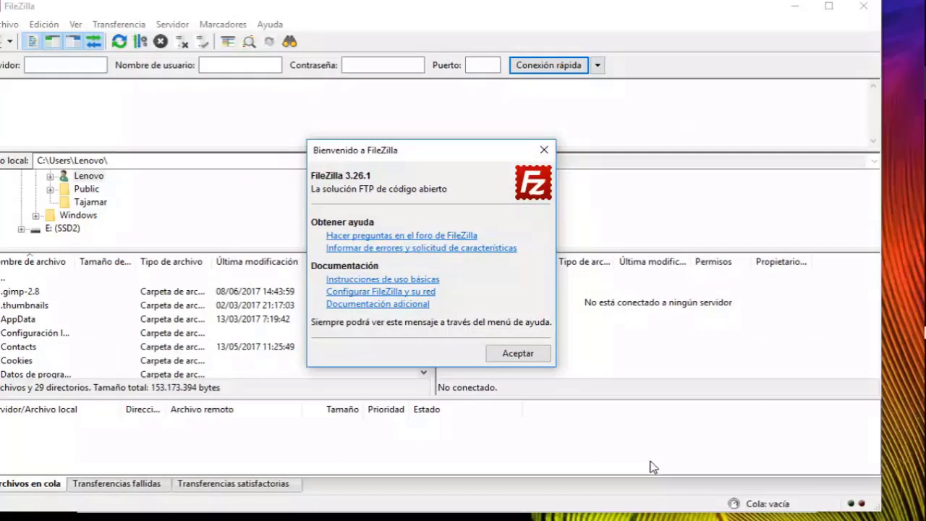
click(510, 354)
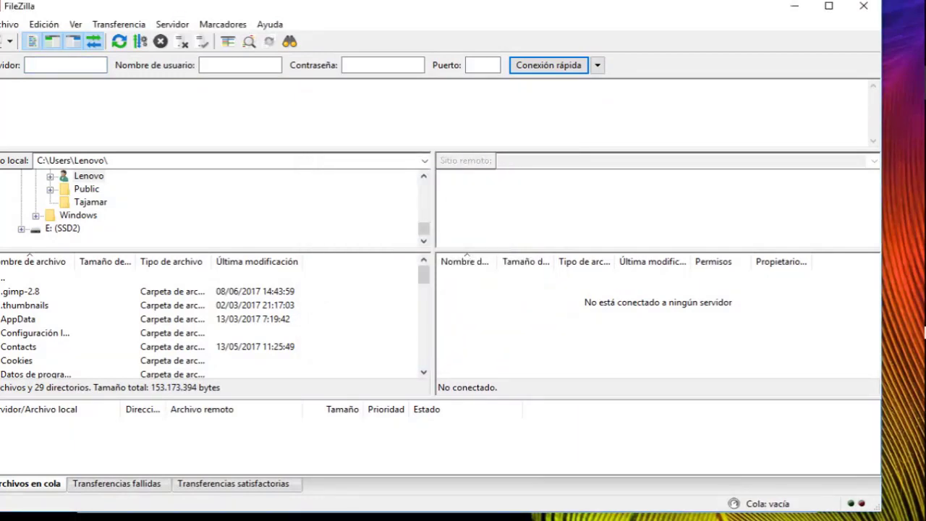
double_click(180, 10)
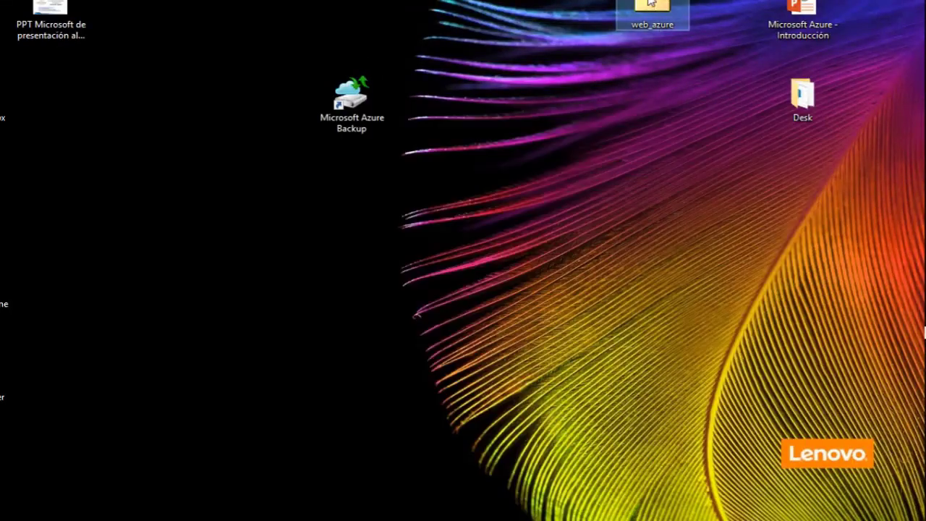
Open the desktop web_azure archive in 7-Zip File Manager, then switch back to the portal window.
right_click(650, 2)
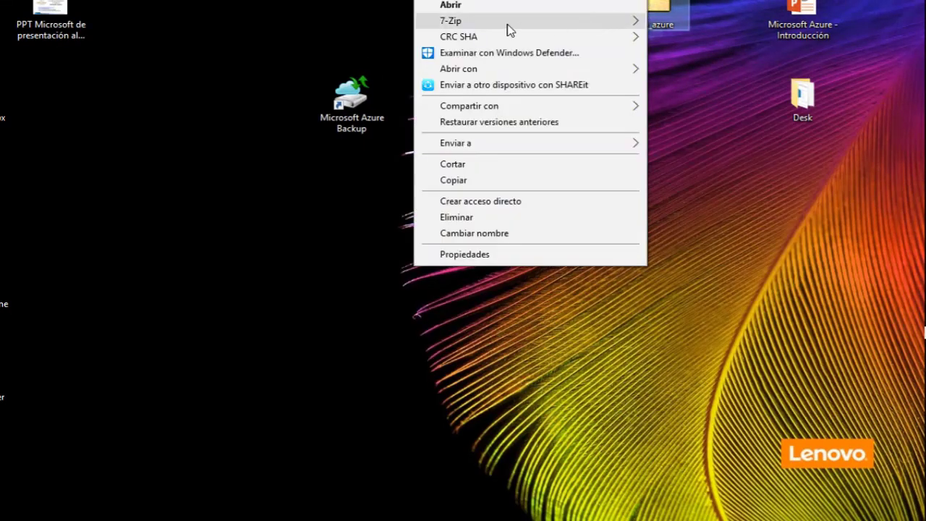
click(471, 5)
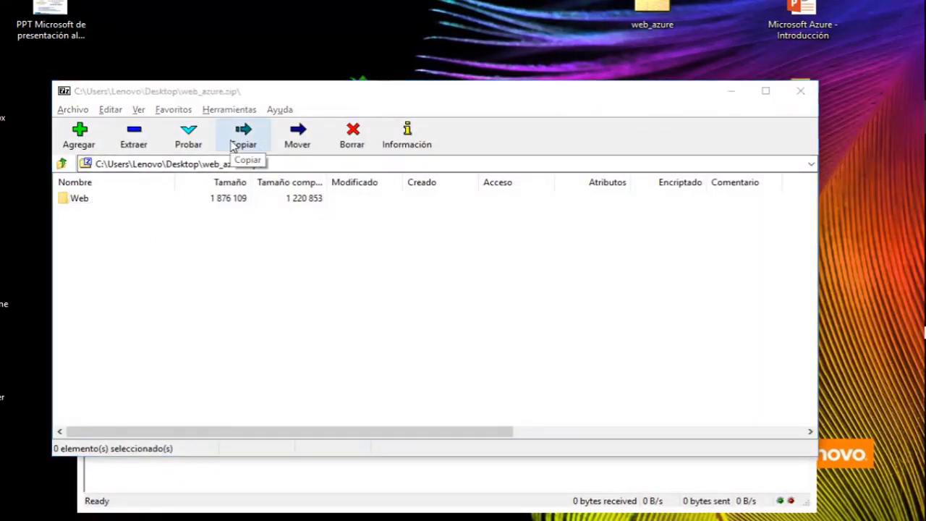
key(alt+Tab)
key(alt+Tab)
key(alt+Tab)
key(alt+Tab)
key(alt+Tab)
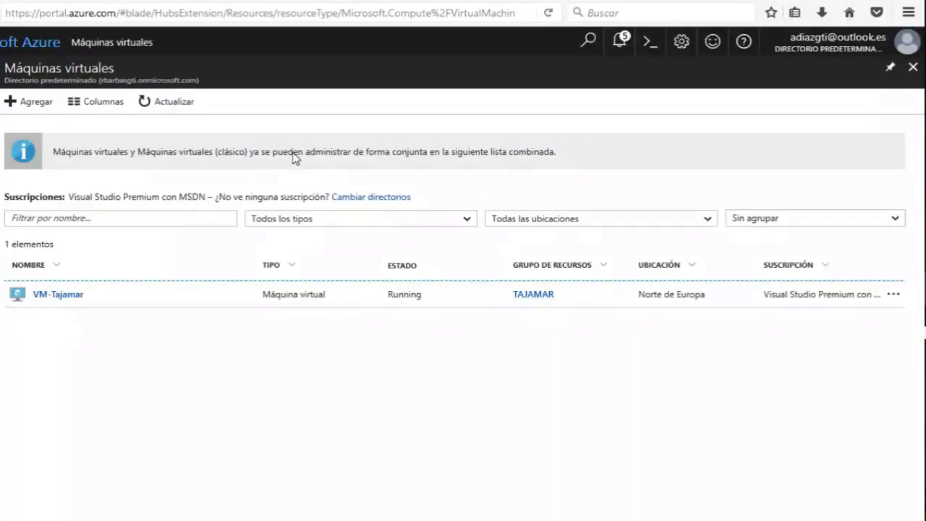
From a new resource, search the Marketplace for 'WEB' and open Microsoft's Aplicación web offering.
click(913, 68)
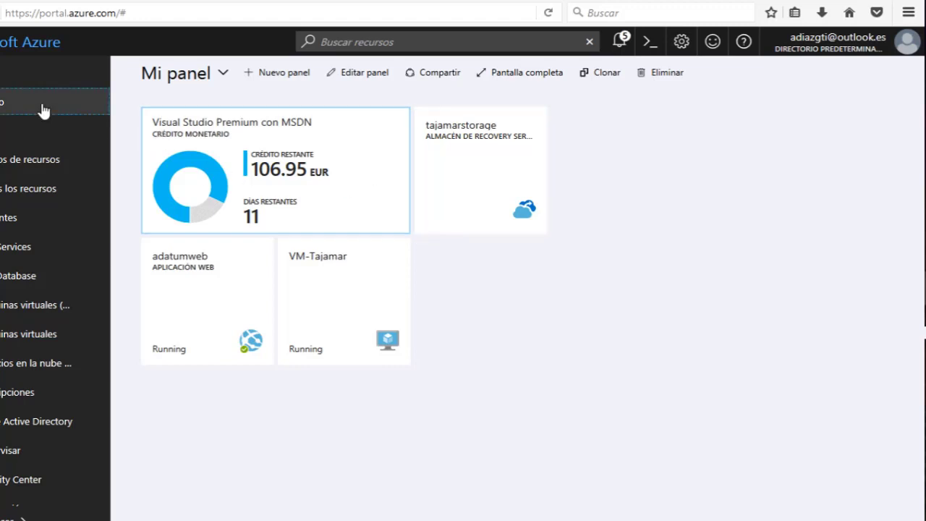
click(8, 102)
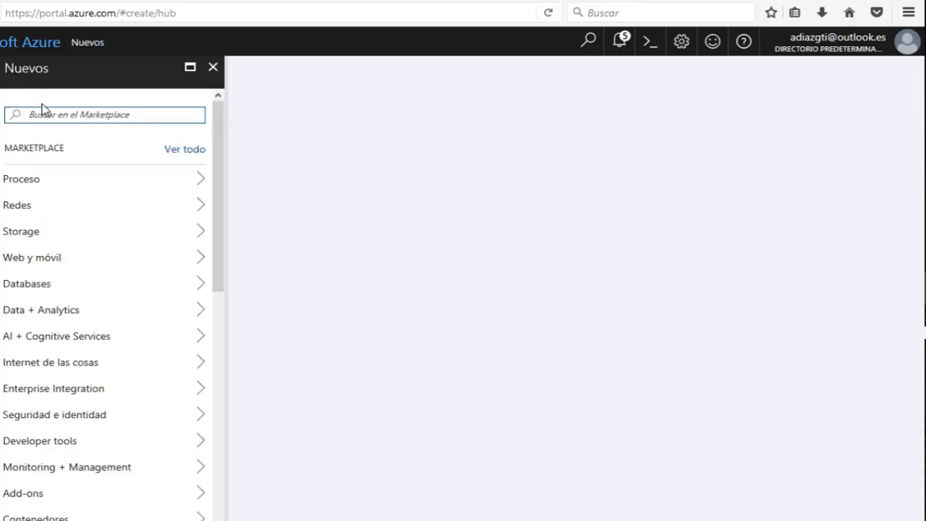
text(WEB)
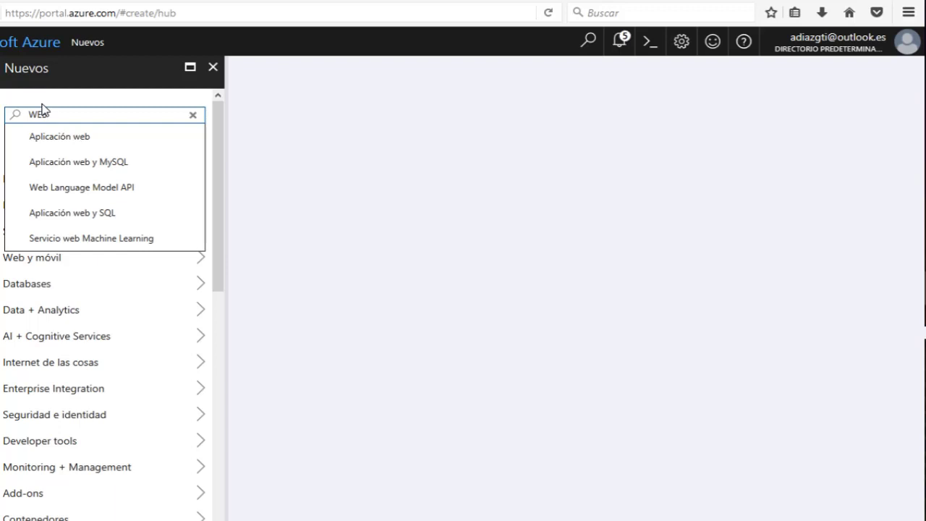
click(53, 137)
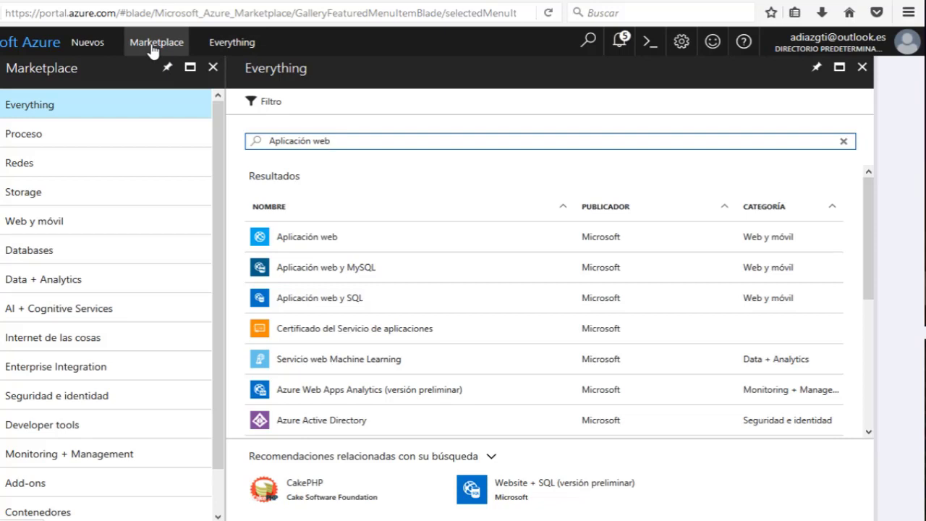
click(304, 246)
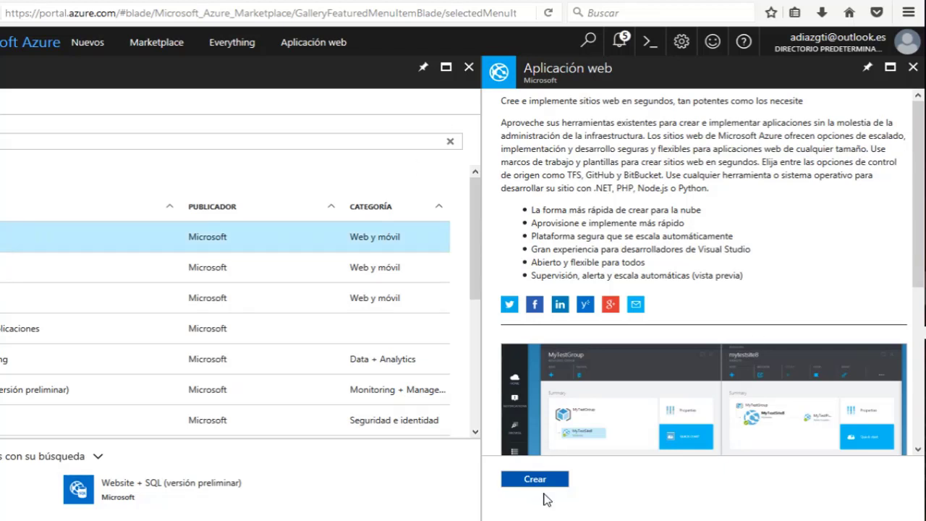
Name the new web app WEBTAJAMARJUNIO in existing resource group TAJAMAR and list the App Service plans.
click(543, 481)
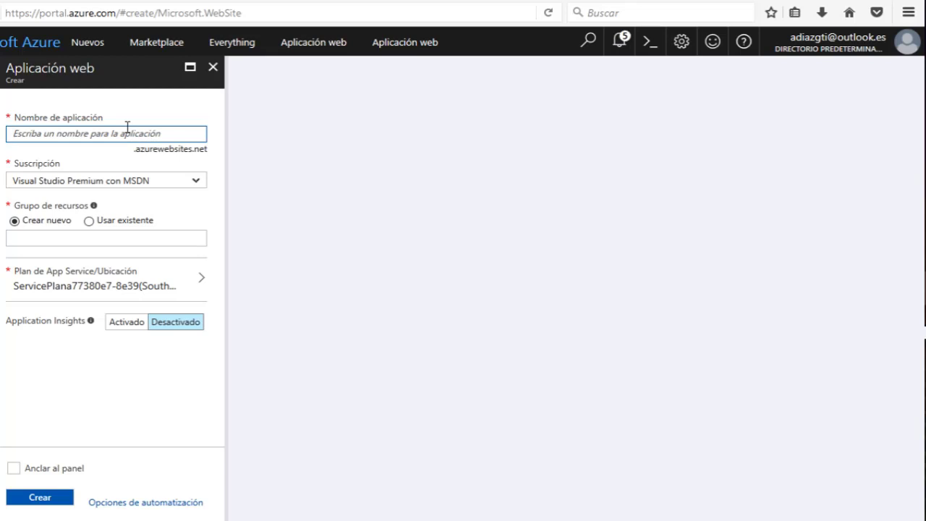
text(WEB)
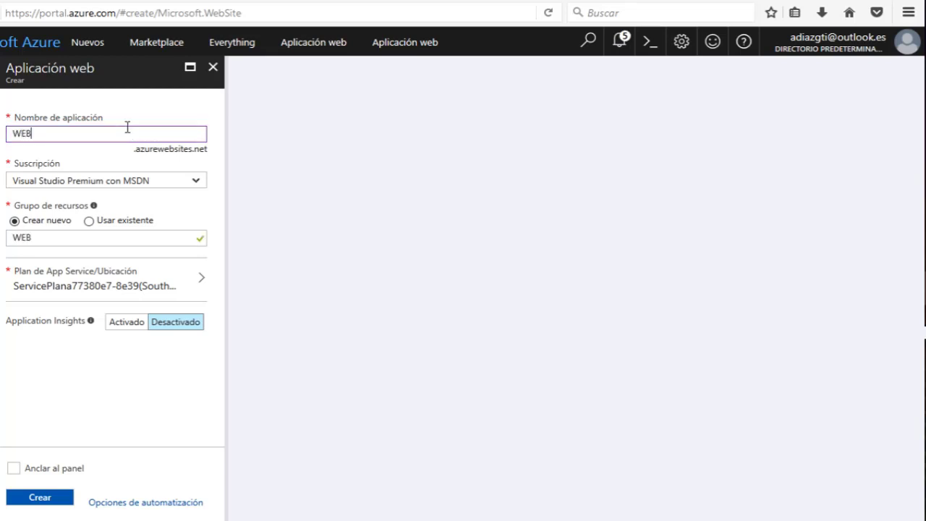
text(TAJAMAR)
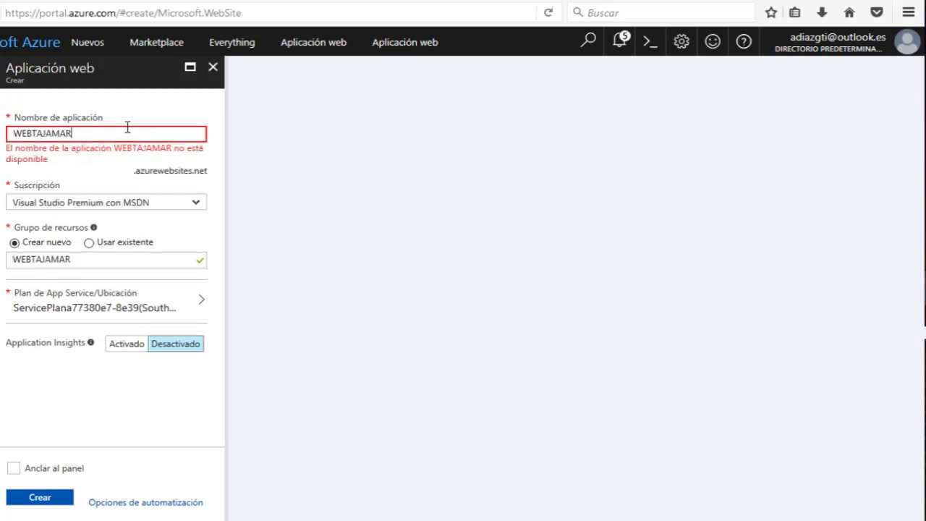
text(JUNIO)
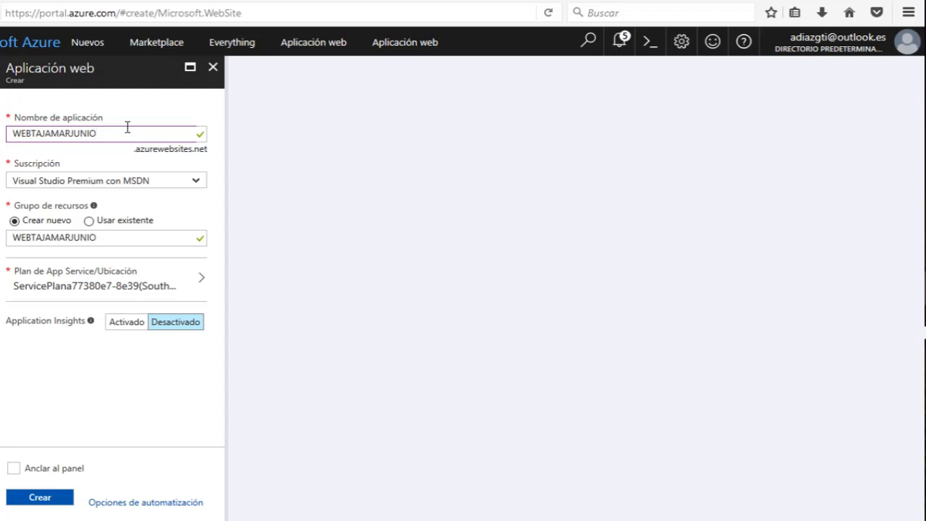
click(88, 221)
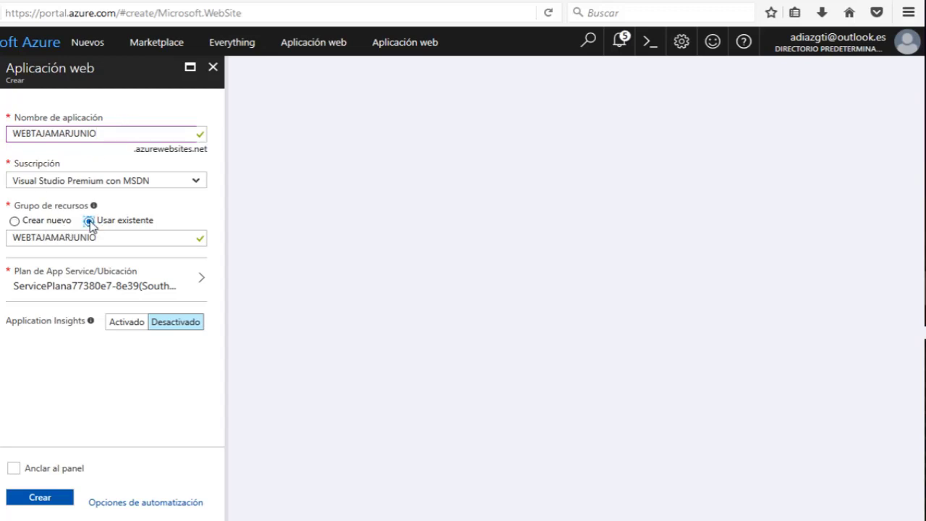
click(183, 243)
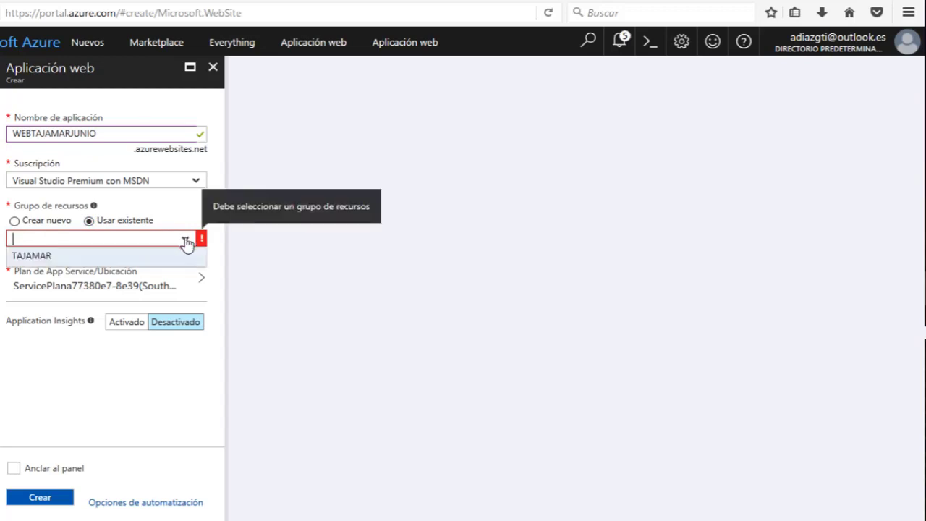
click(33, 257)
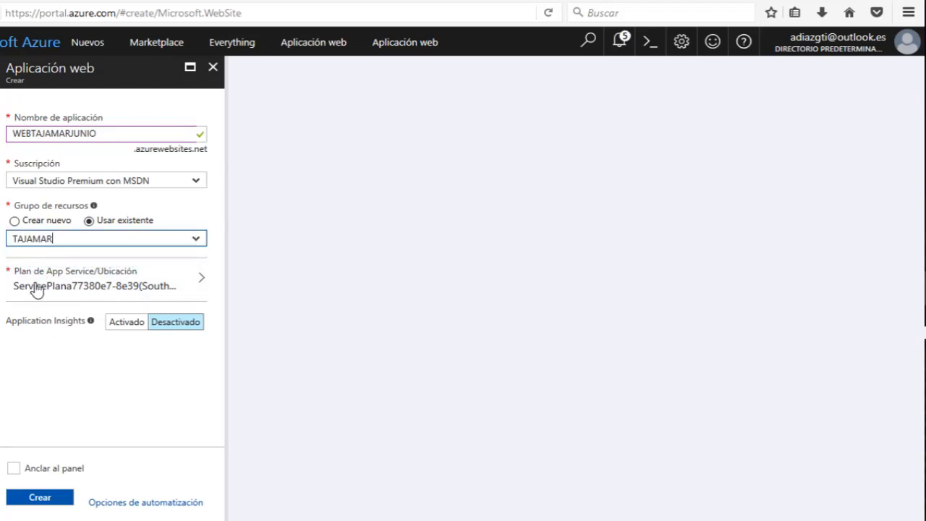
click(34, 243)
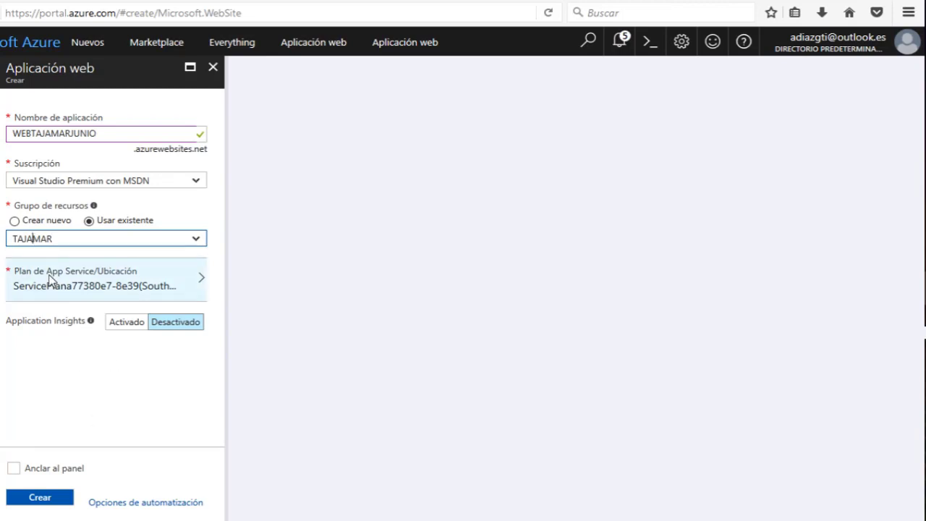
click(59, 287)
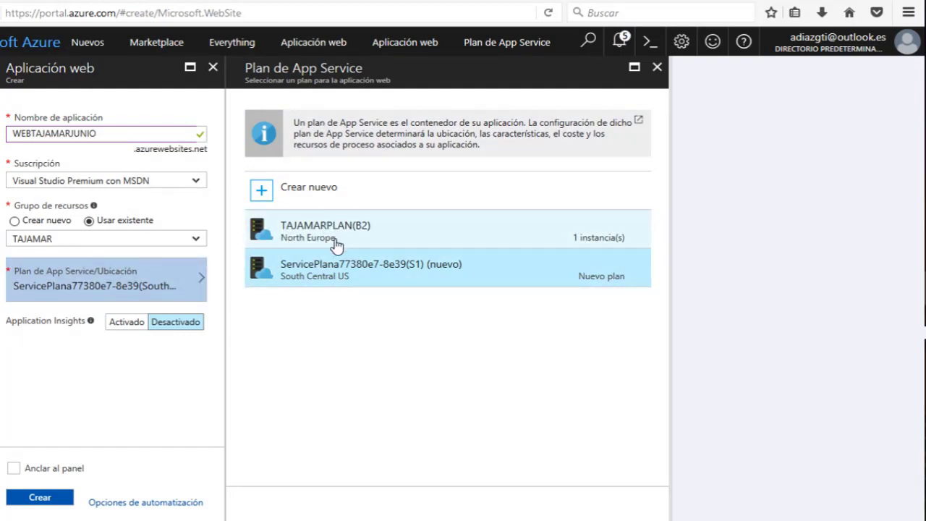
Create WEBTAJAMARJUNIO on TAJAMARPLAN (North Europe), pinned to the dashboard, and open the deployed app.
click(321, 248)
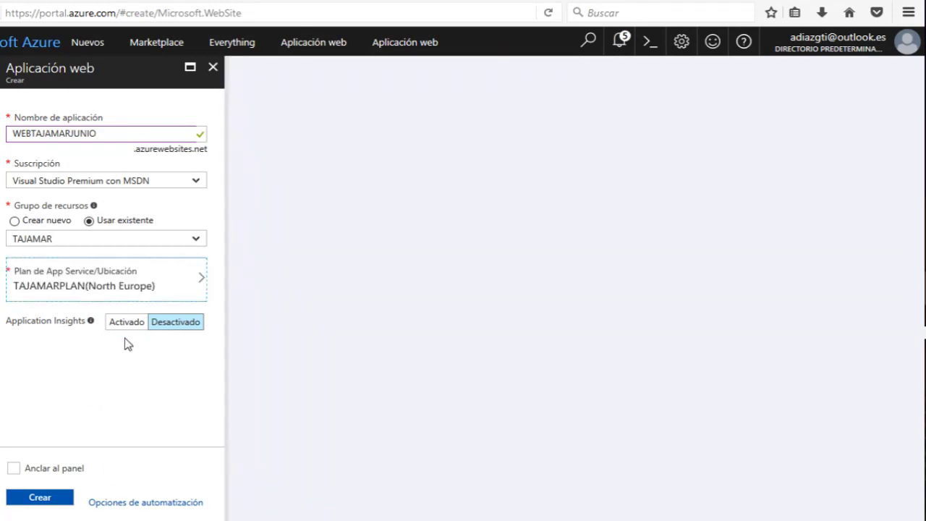
click(13, 468)
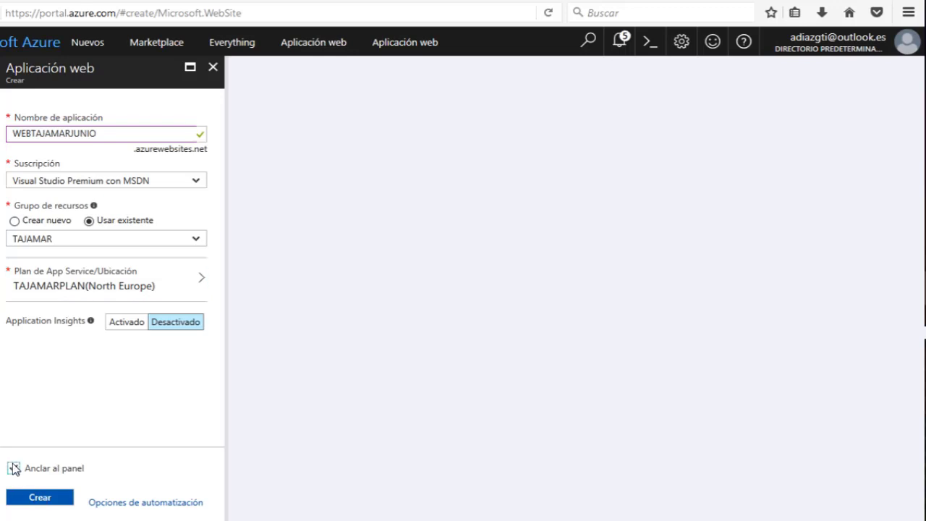
click(43, 499)
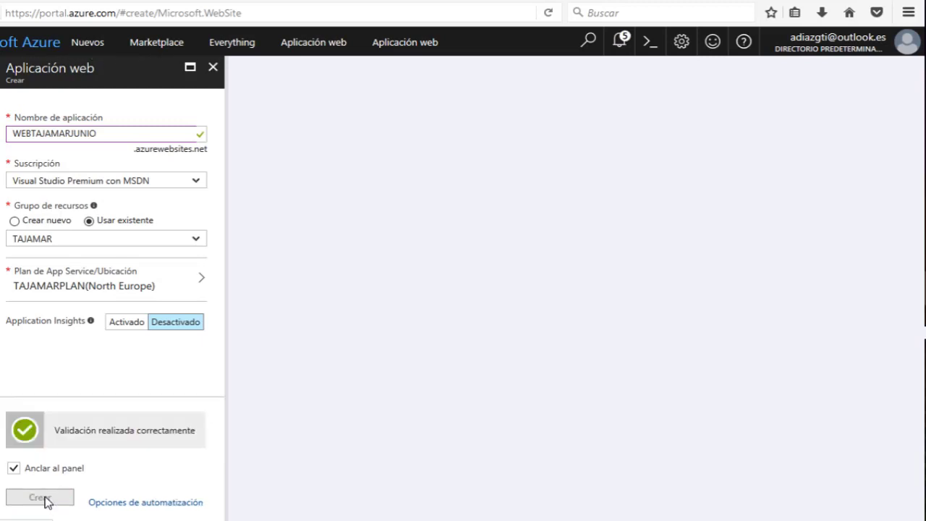
click(42, 498)
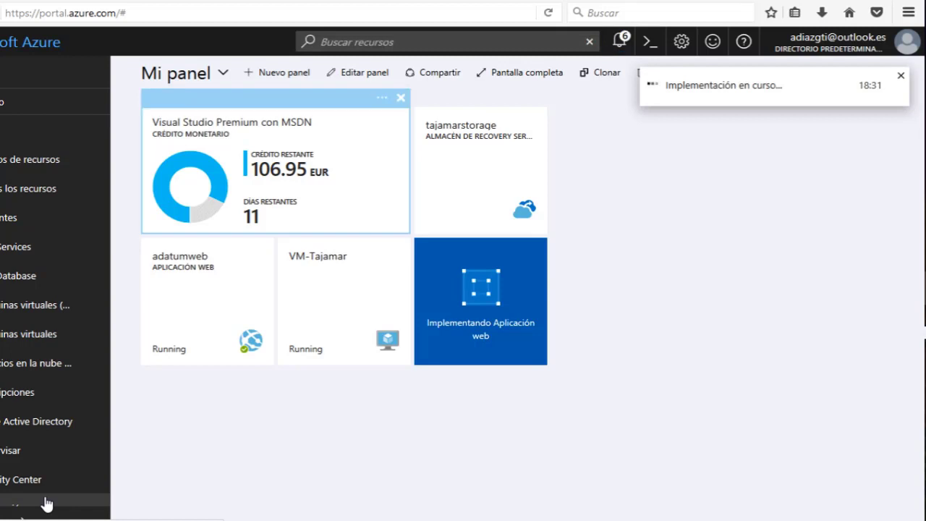
click(527, 359)
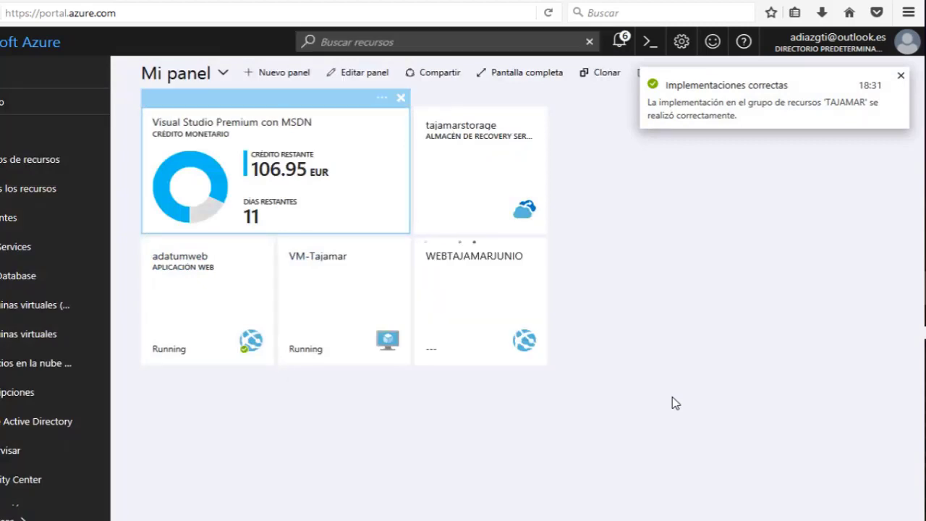
click(723, 104)
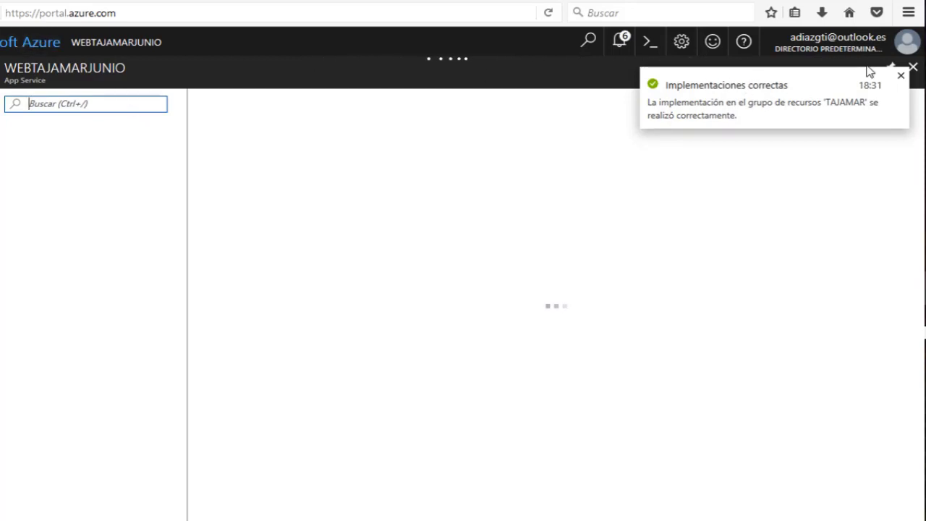
Review the deployment notifications, then close them to view the WEBTAJAMARJUNIO overview.
click(620, 39)
scroll(723, 261, down, 3)
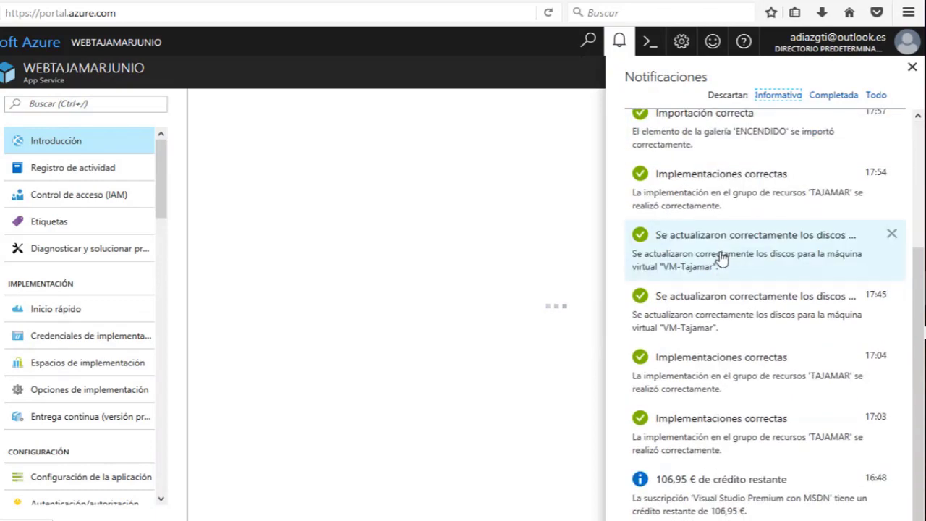
scroll(720, 258, up, 3)
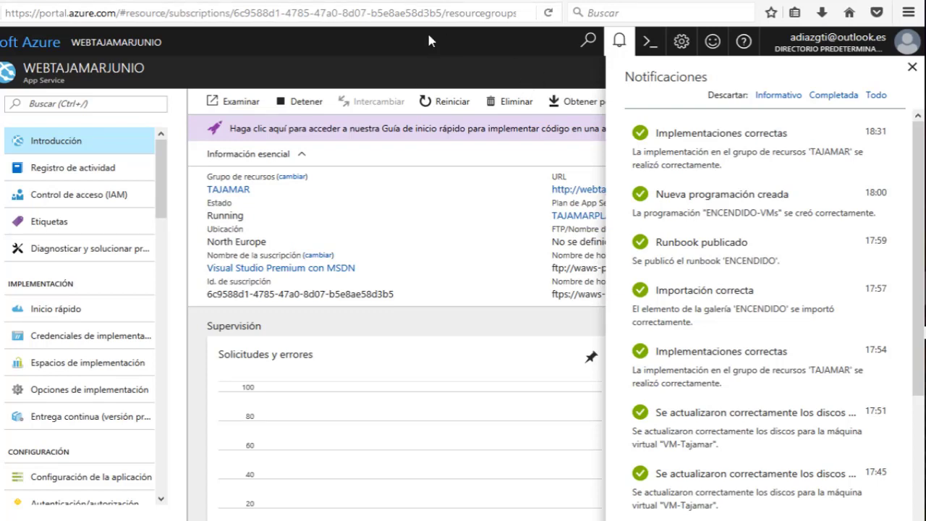
click(619, 42)
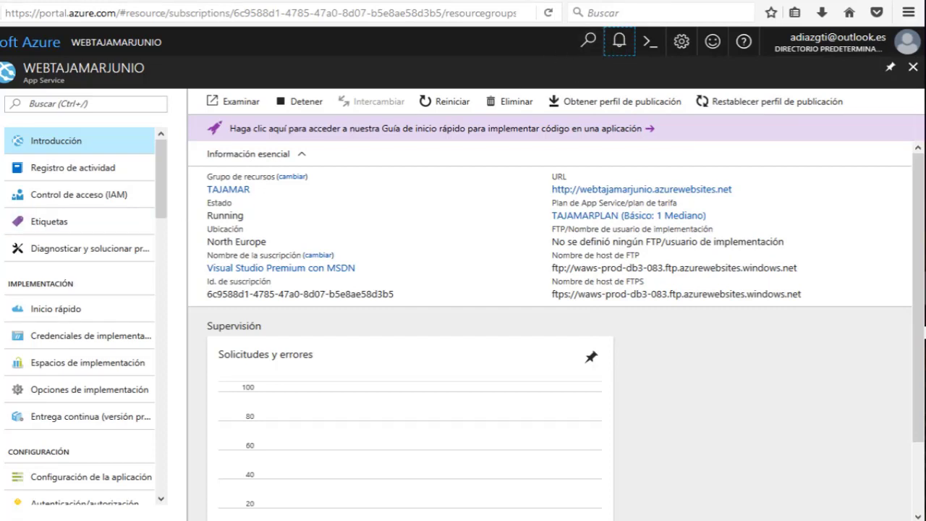
click(392, 258)
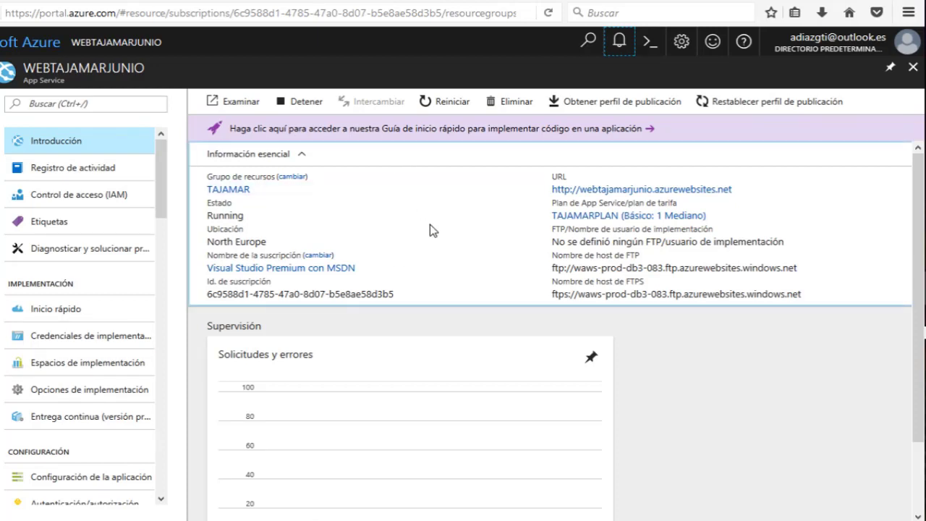
View the default page at webtajamarjunio.azurewebsites.net in Firefox, then return to the portal overview.
click(626, 190)
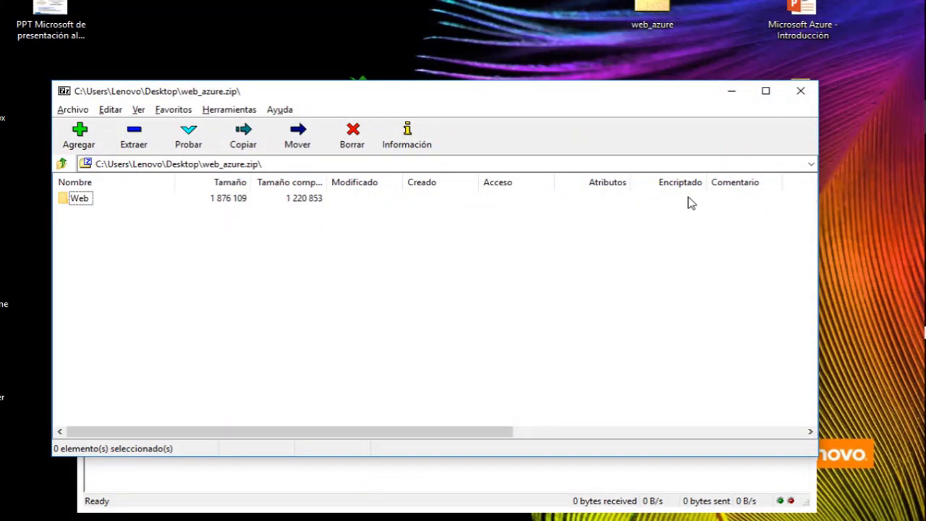
key(alt+Tab)
key(alt+Tab)
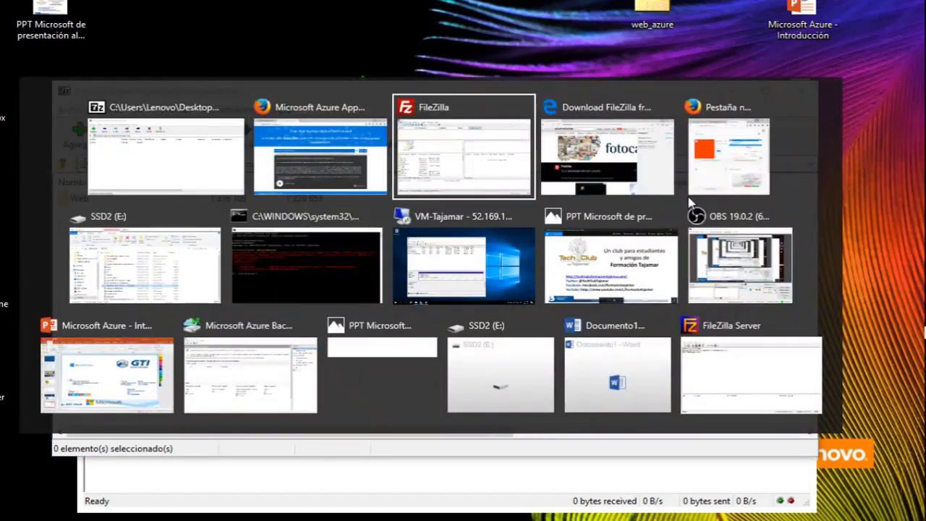
key(alt+Tab)
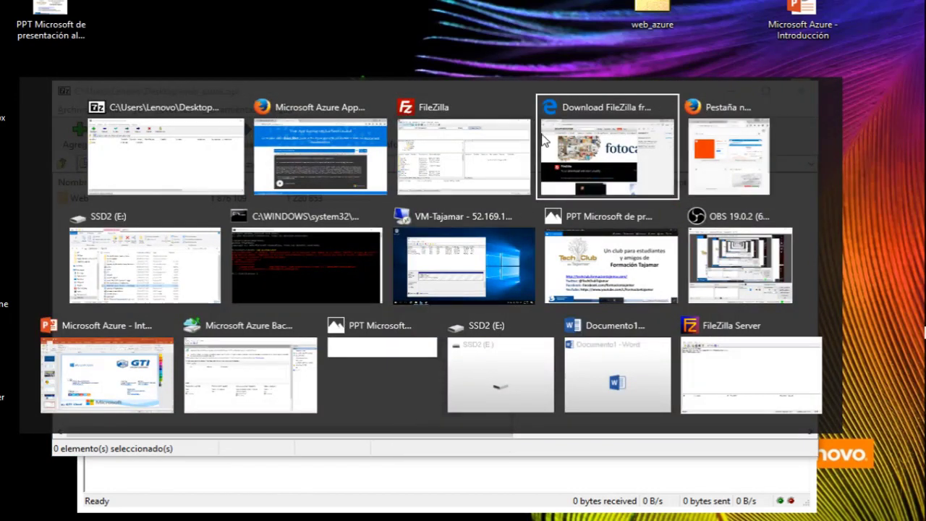
click(327, 181)
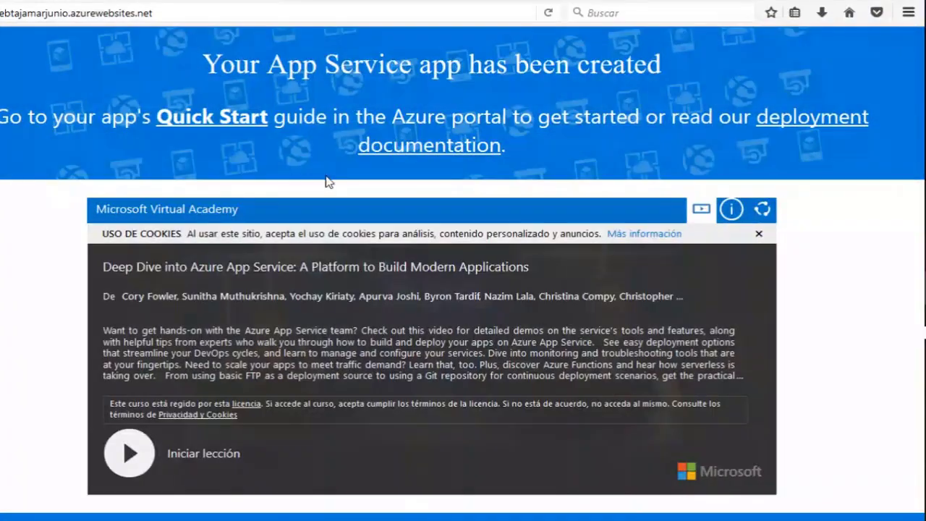
key(alt+Tab)
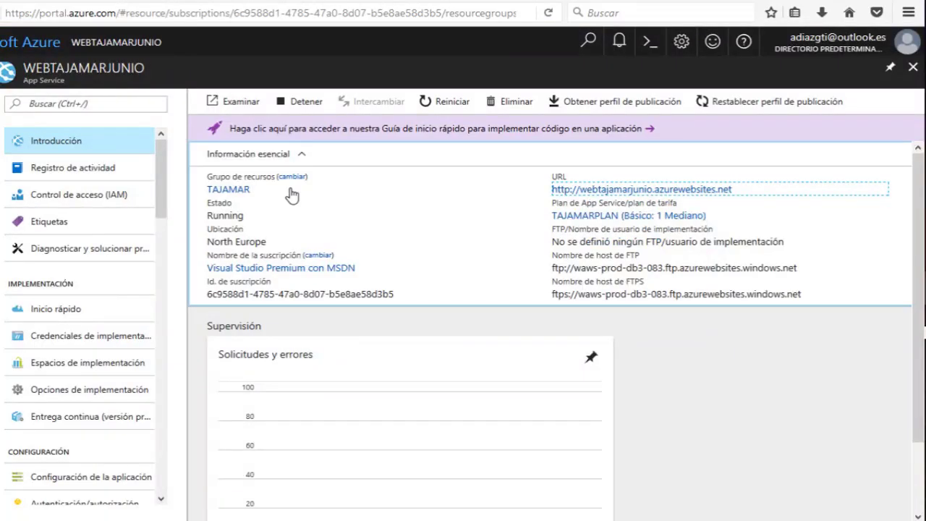
Download the WEBTAJAMARJUNIO.PublishSettings publish profile and open it in Notepad (Bloc de notas).
click(612, 104)
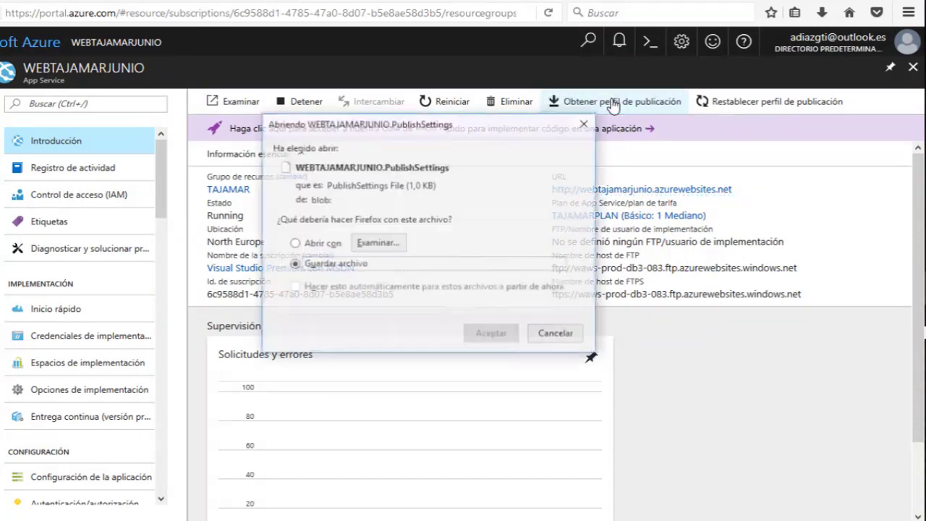
click(317, 243)
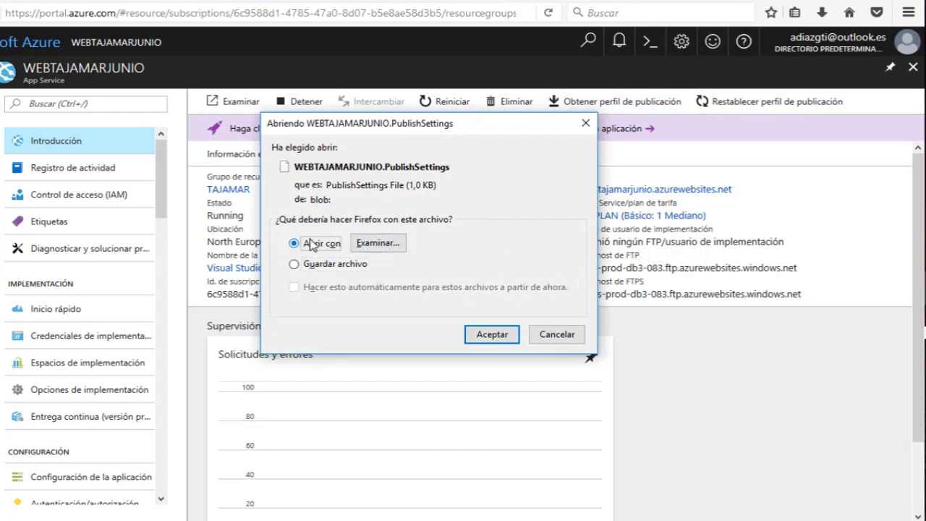
click(490, 337)
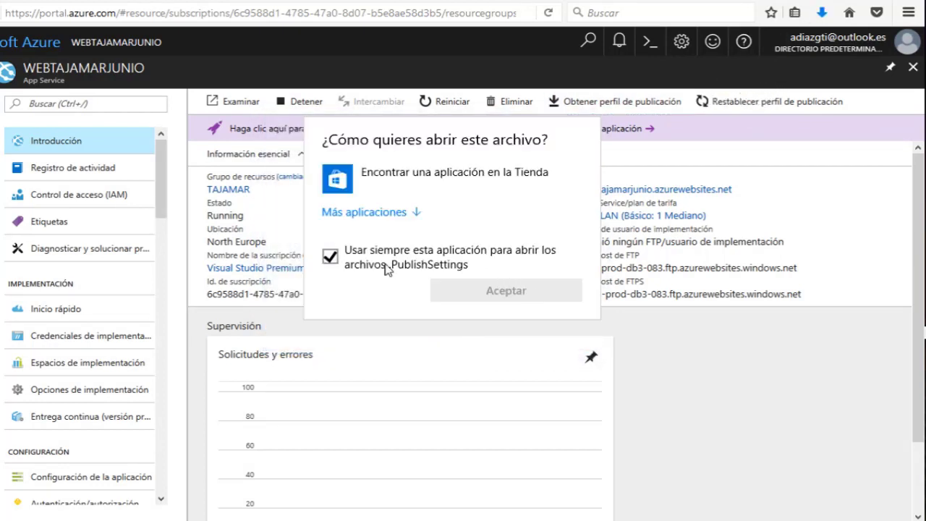
click(332, 257)
click(375, 211)
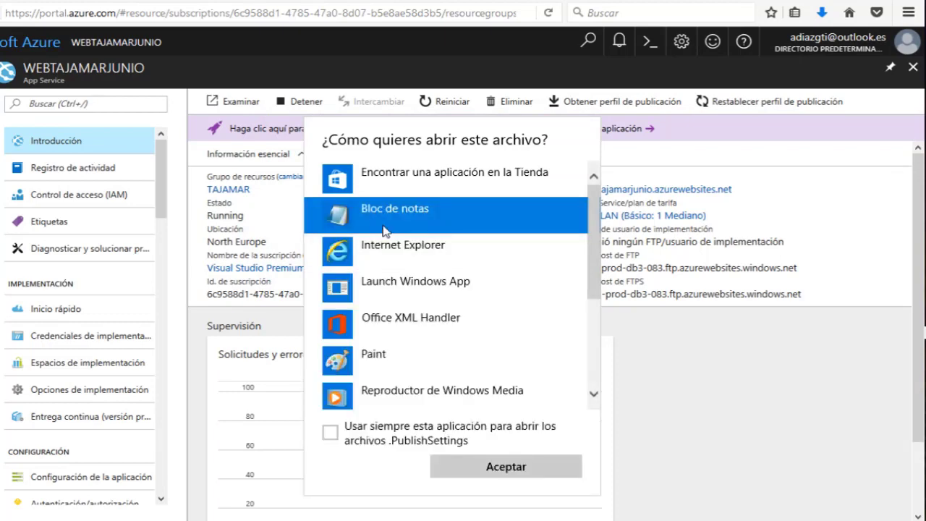
click(480, 467)
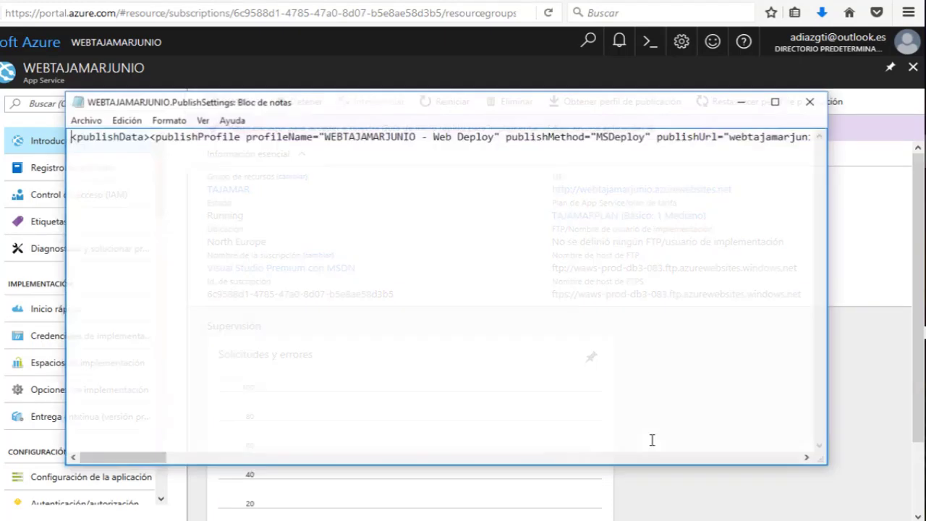
Split the publish profile onto new lines before publishMethod and msdeploySite, with Notepad maximized.
click(506, 136)
key(Return)
key(Return)
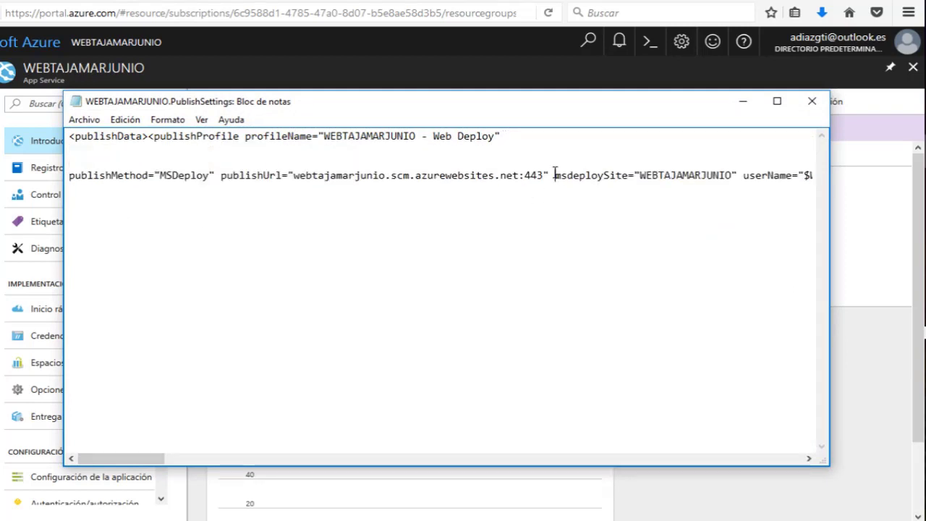
click(554, 175)
key(Return)
key(Return)
click(742, 102)
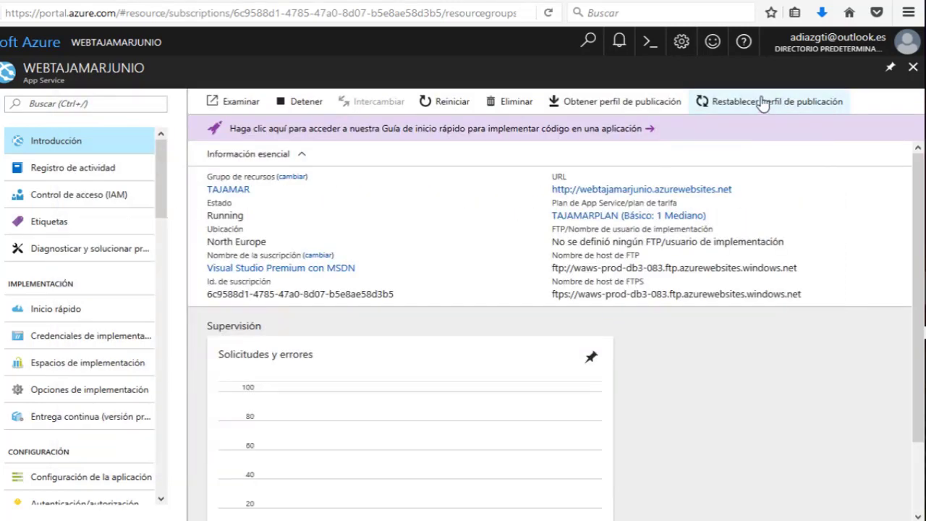
key(alt+Tab)
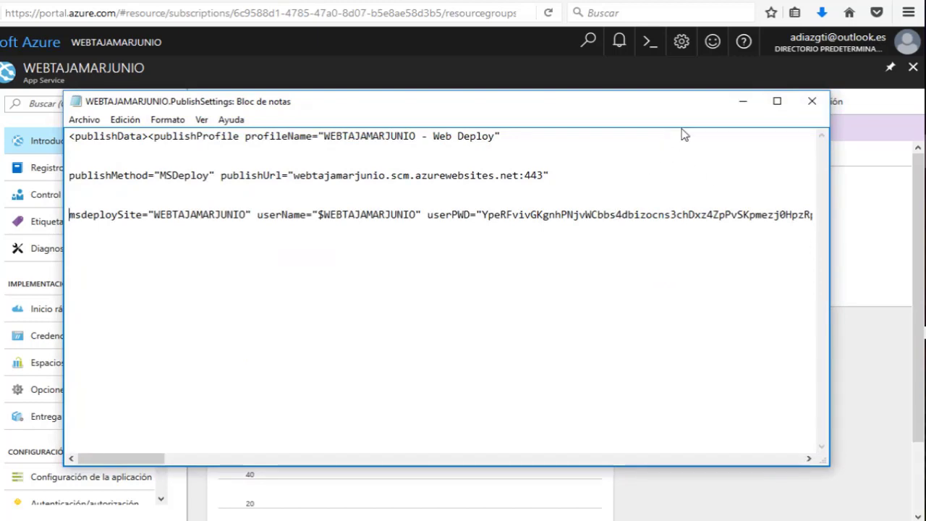
click(777, 102)
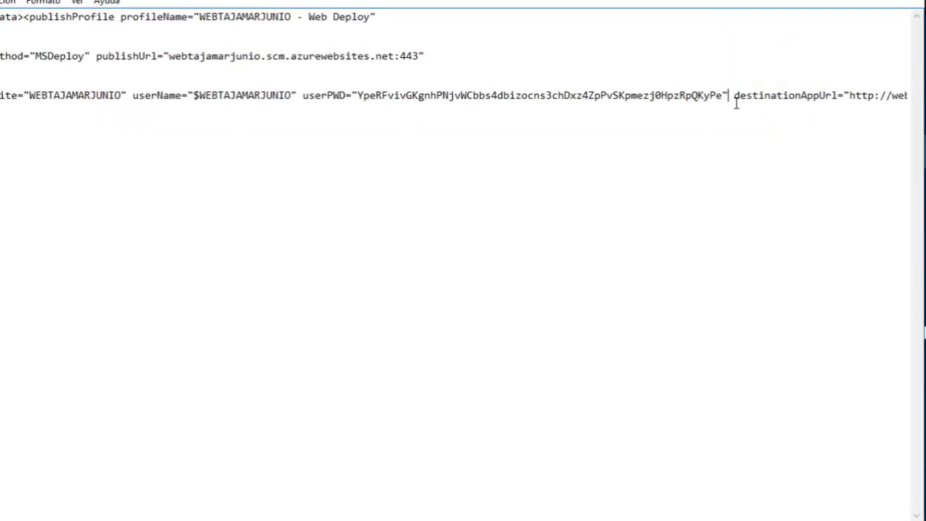
Add line breaks before destinationAppUrl, controlPanelLink and the FTP publishUrl in the profile.
key(Return)
key(Return)
key(Return)
key(Return)
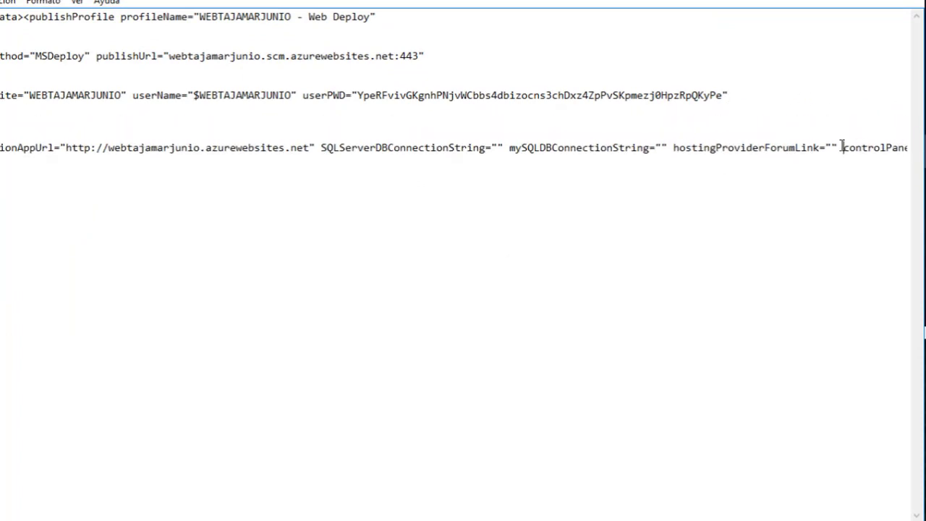
click(841, 148)
key(Return)
key(Return)
key(Return)
key(Return)
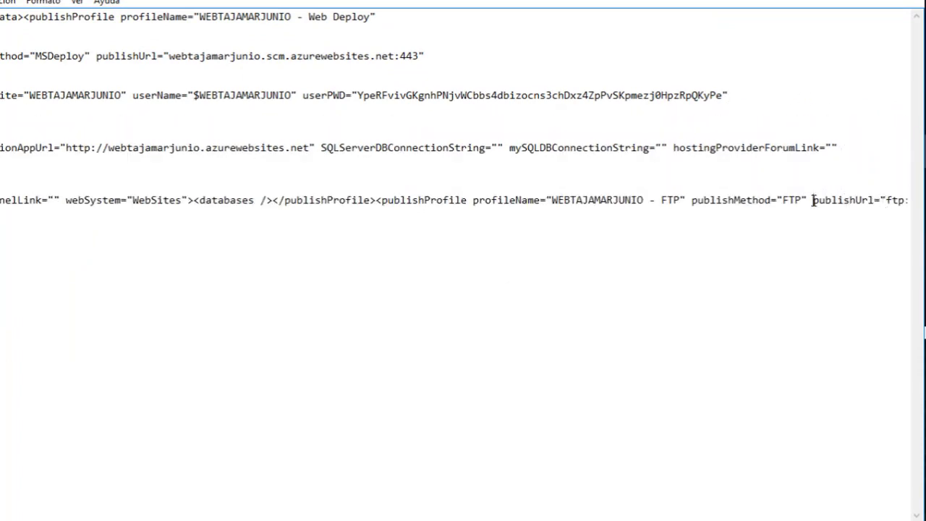
click(813, 201)
key(Return)
key(Return)
key(Return)
key(Return)
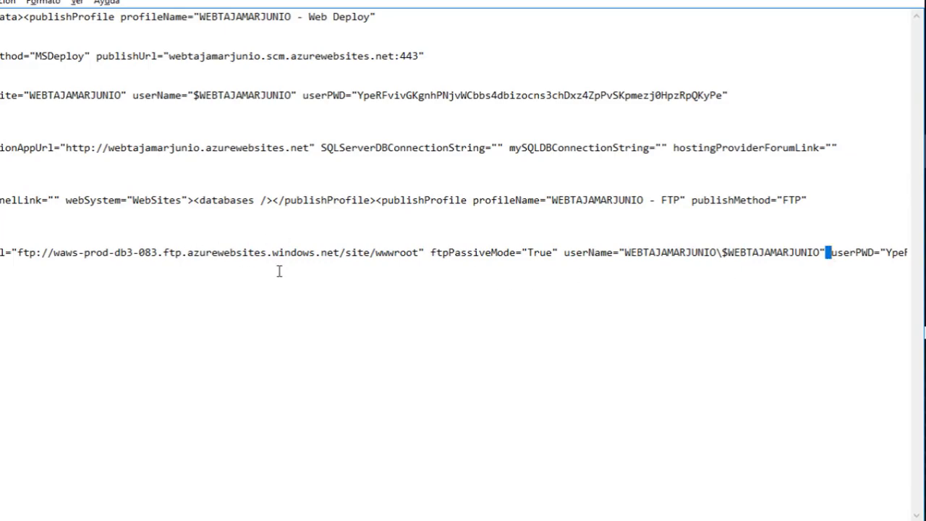
key(alt+Tab)
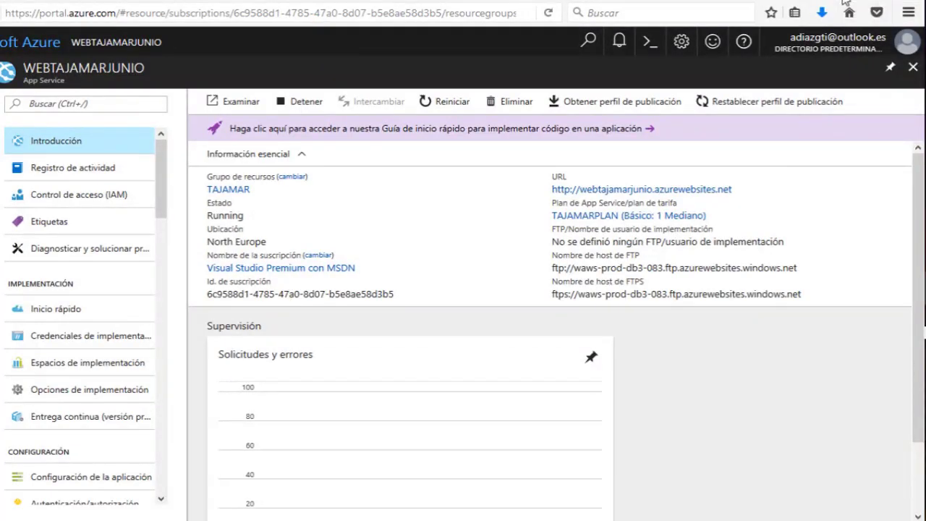
key(alt+Tab)
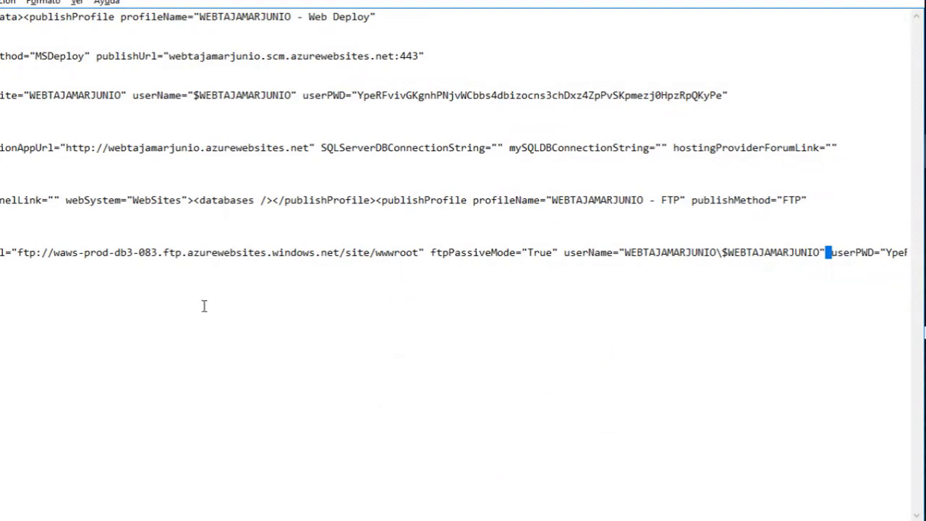
Copy the FTP publishUrl host address from the publish profile.
click(206, 253)
drag(54, 252, 415, 265)
right_click(416, 264)
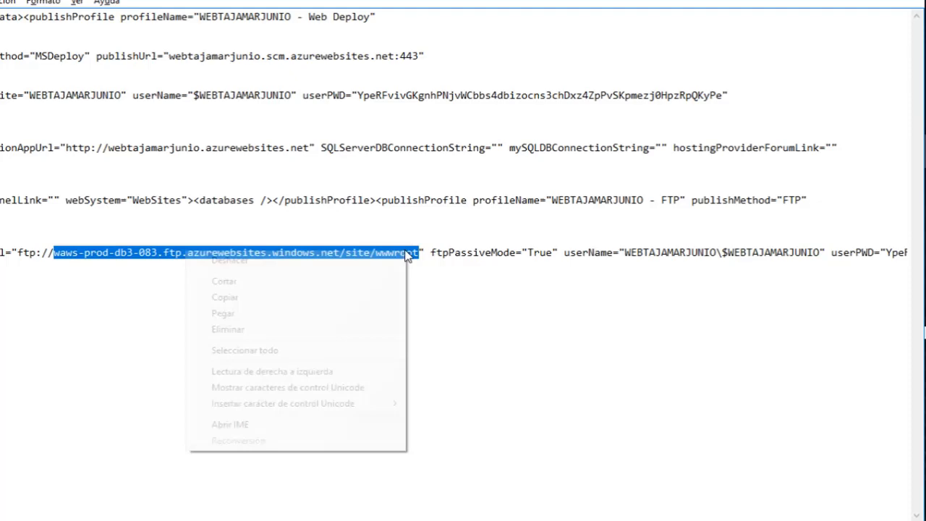
click(288, 297)
key(alt+Tab)
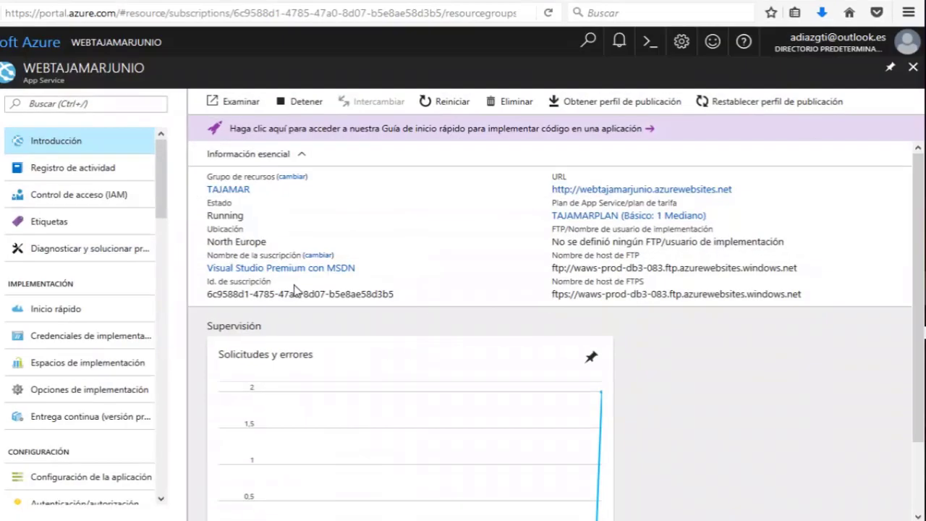
key(alt+Tab)
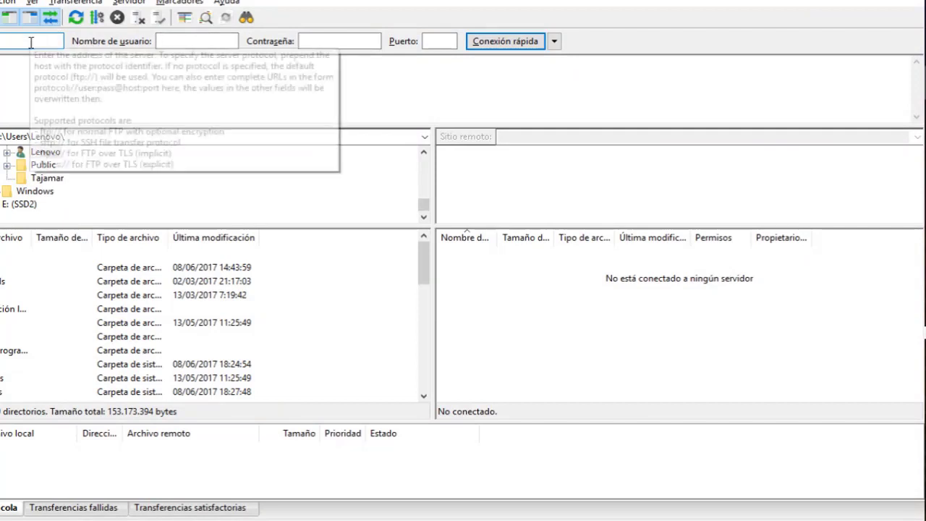
Fill FileZilla's Host and User fields with the FTP address and user name from the profile.
right_click(31, 42)
click(37, 105)
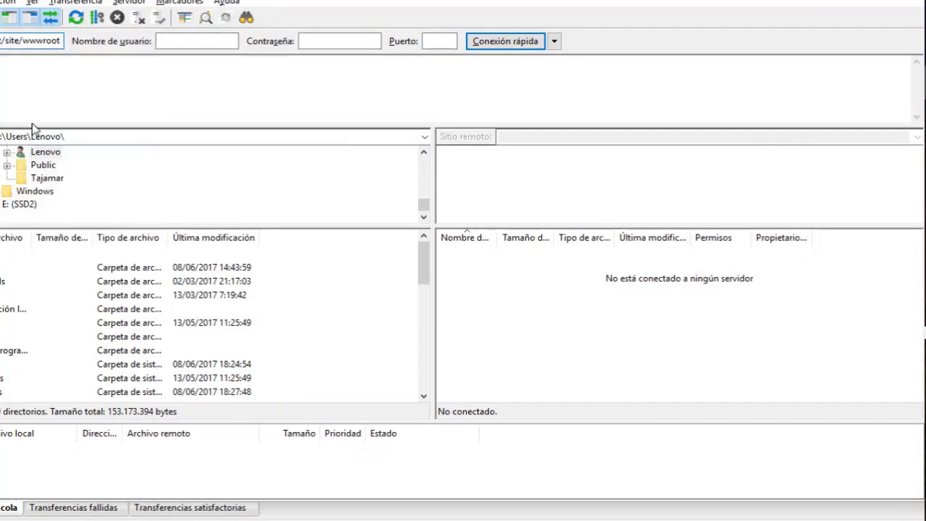
key(alt+Tab)
key(alt+Tab)
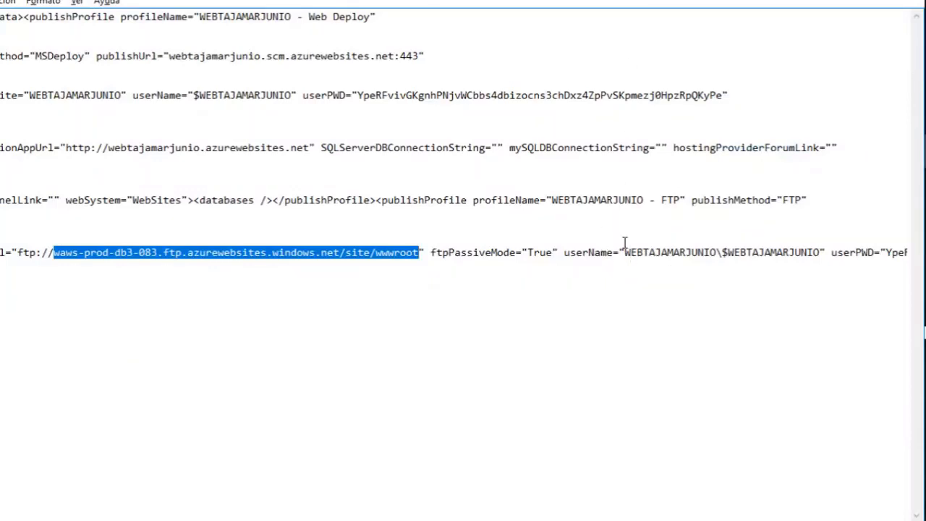
drag(625, 252, 821, 253)
right_click(805, 246)
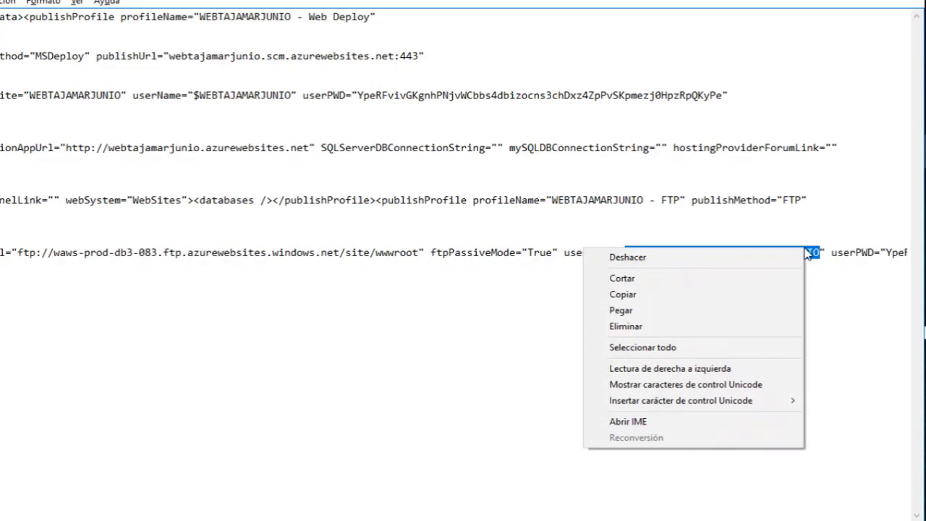
click(688, 296)
key(alt+Tab)
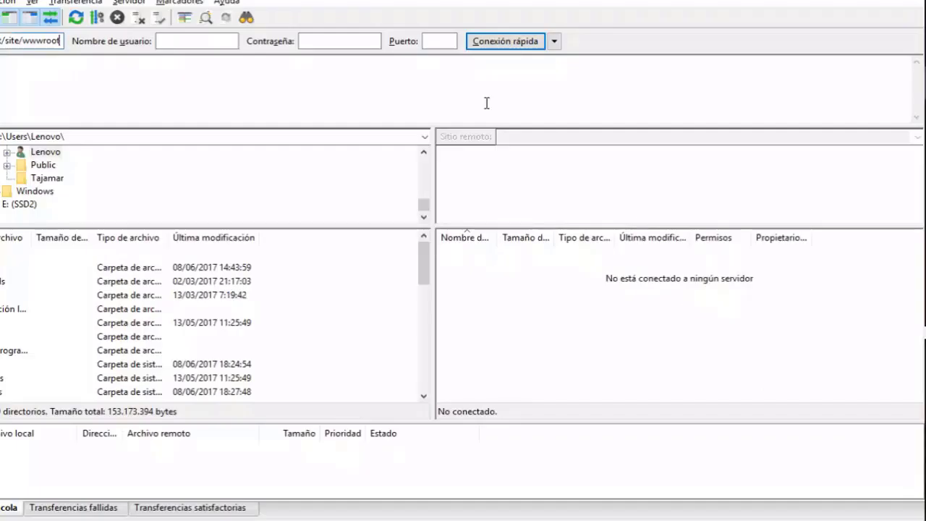
click(175, 37)
right_click(177, 41)
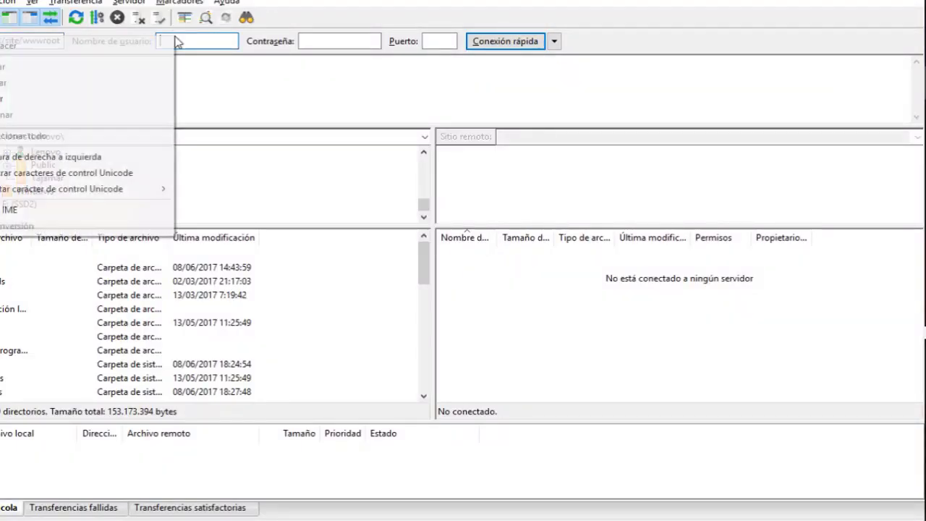
click(112, 97)
Copy the userPWD value into FileZilla's Password field and start Conexión rápida.
key(alt+Tab)
key(alt+Tab)
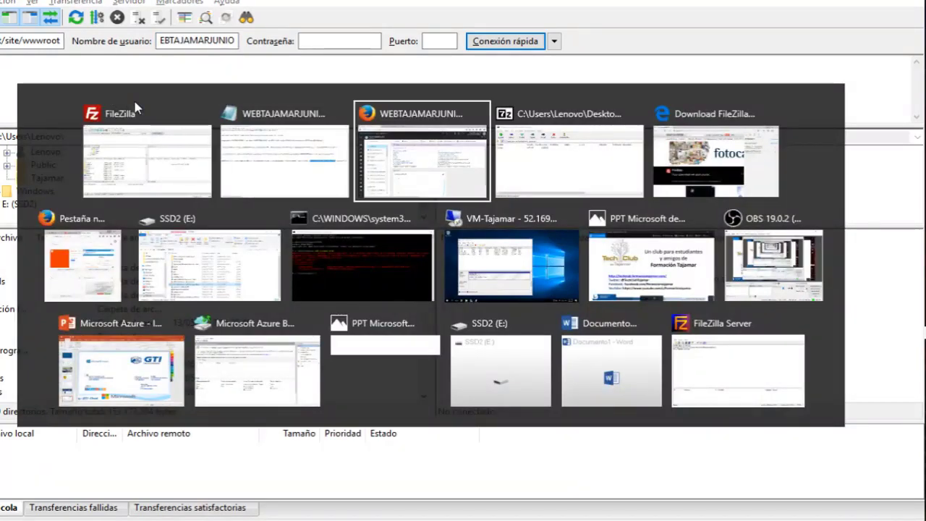
key(alt+shift+Tab)
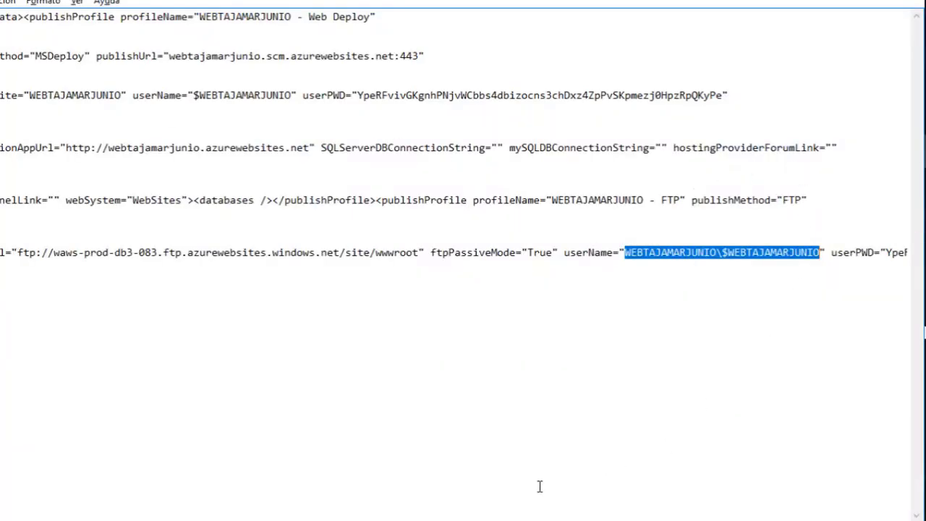
click(828, 259)
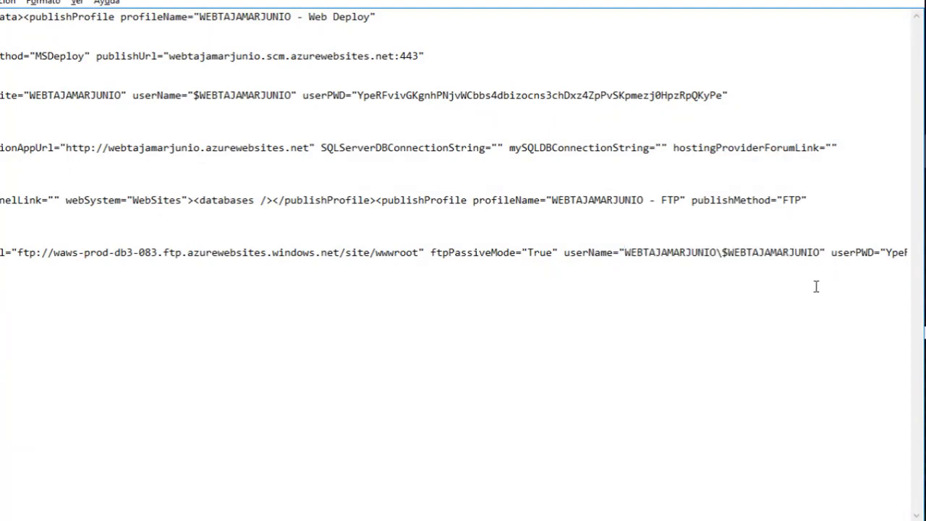
key(Return)
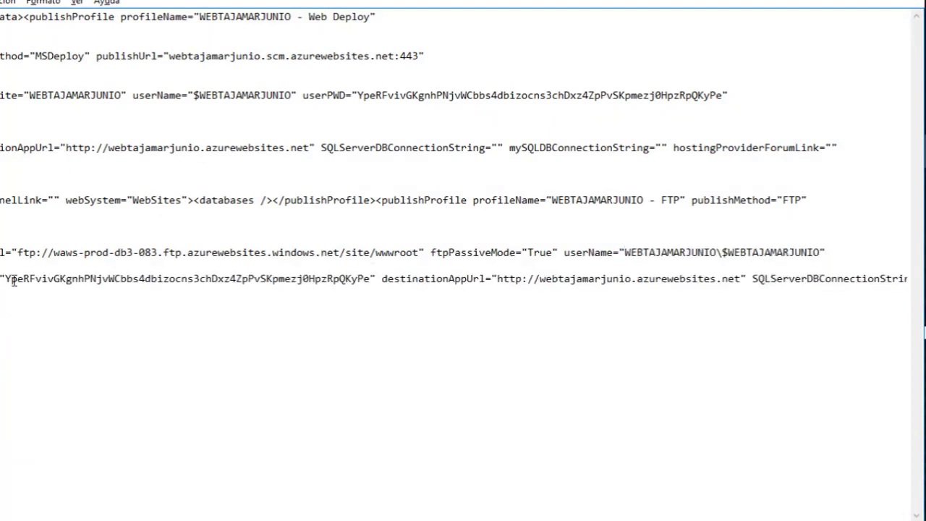
drag(6, 278, 367, 287)
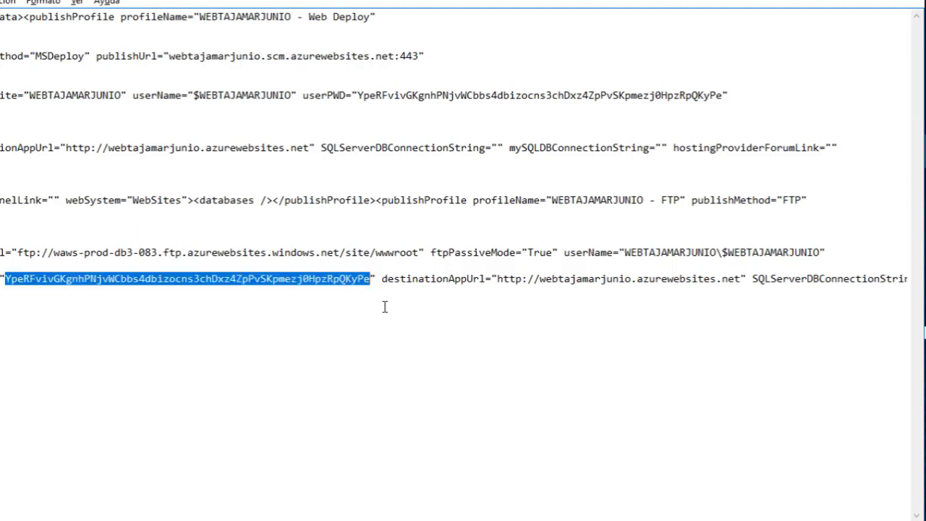
key(alt+Tab)
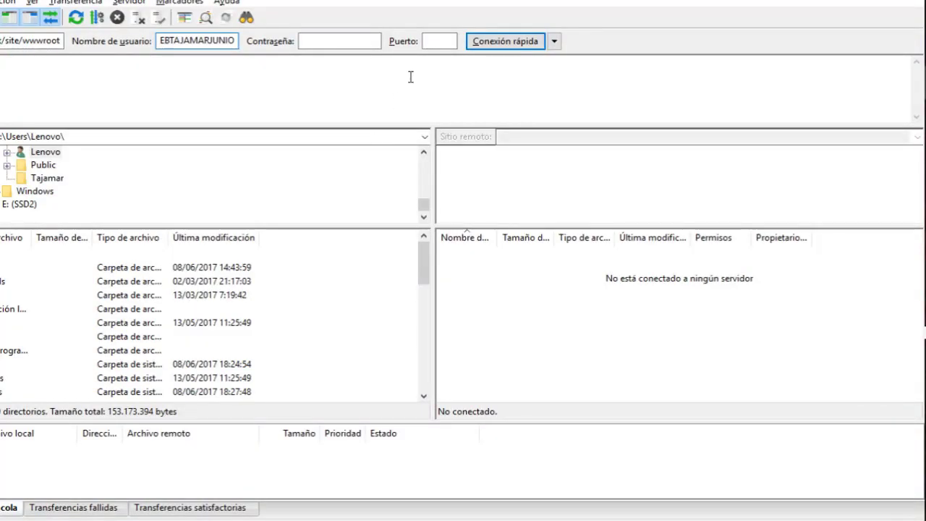
right_click(370, 41)
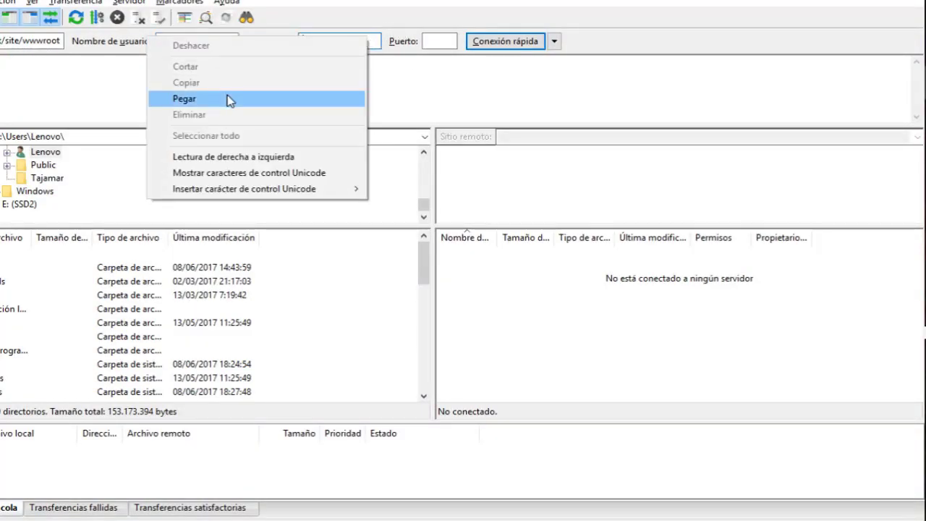
click(227, 97)
click(489, 41)
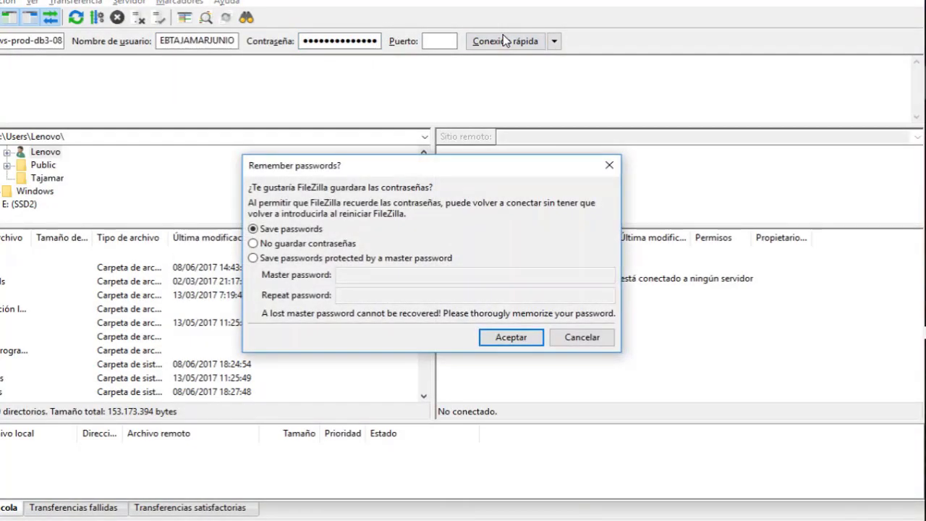
Choose No guardar contraseñas and accept the Azure FTP server's unknown certificate.
click(314, 244)
click(498, 337)
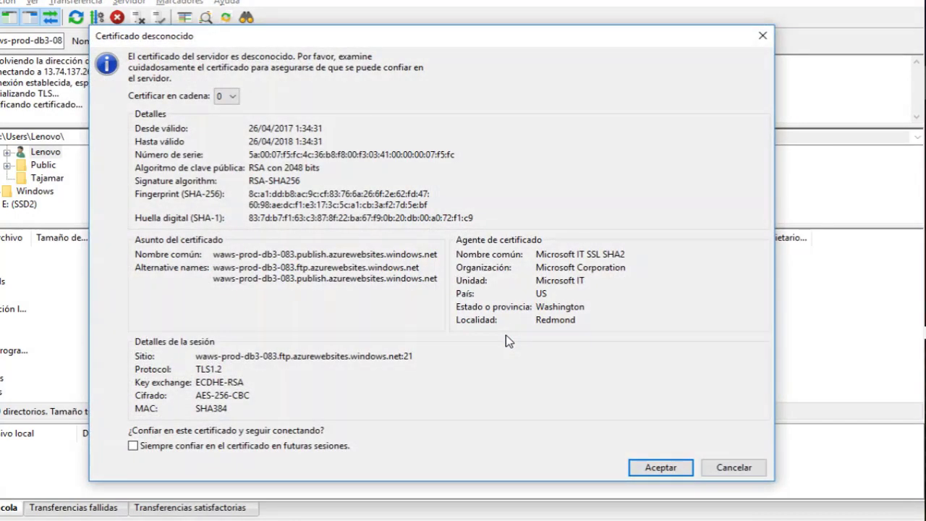
click(689, 470)
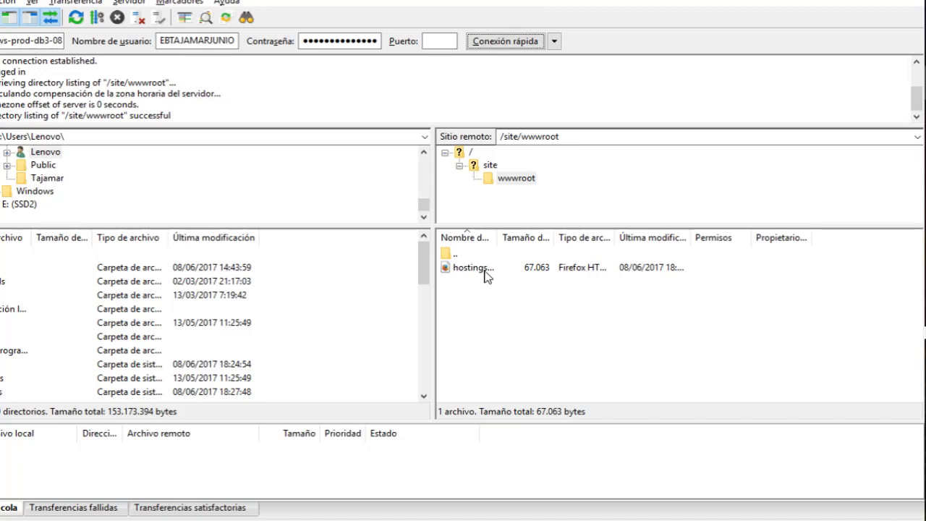
Download hostingstart.html from the remote wwwroot and open it with Ver/Editar.
drag(482, 269, 499, 241)
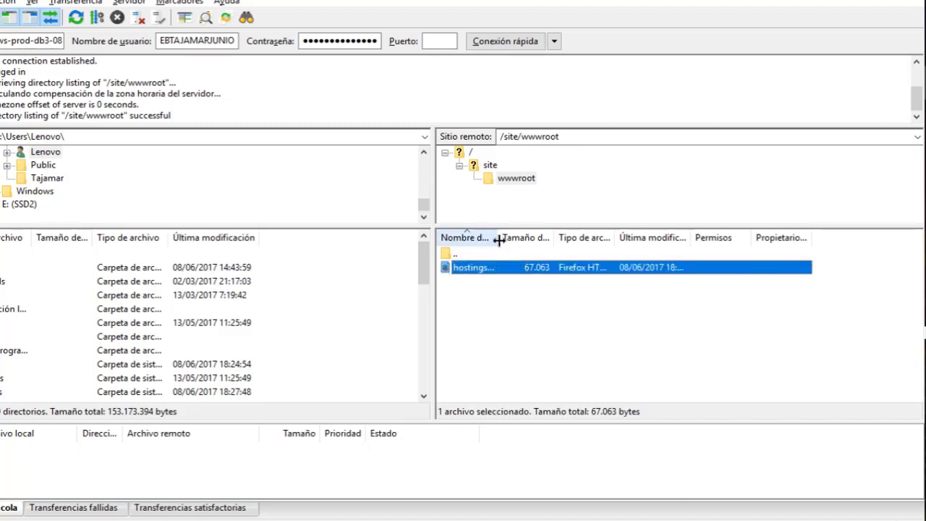
double_click(500, 240)
double_click(482, 267)
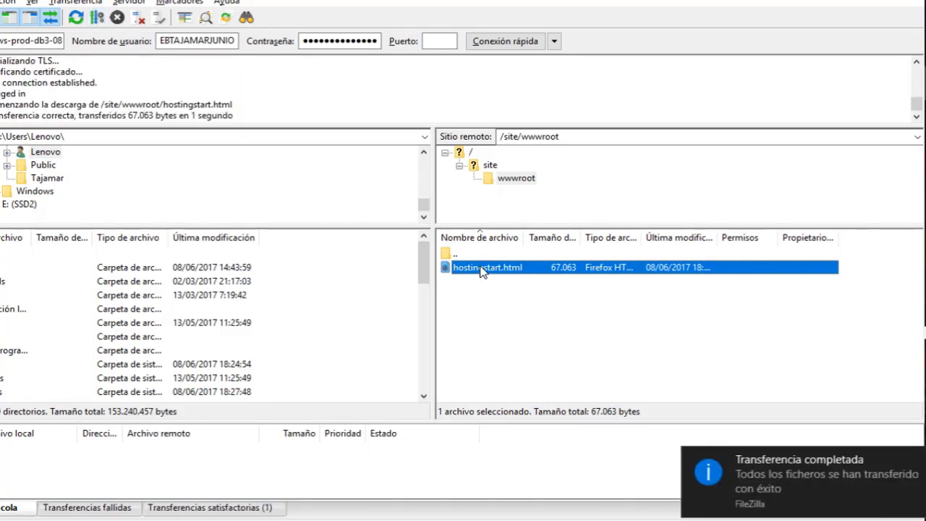
right_click(482, 269)
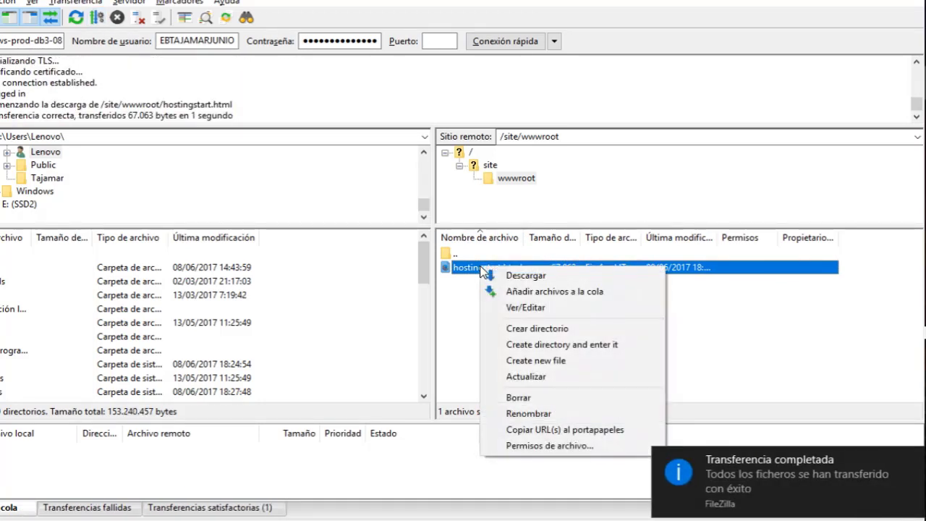
click(460, 301)
right_click(487, 266)
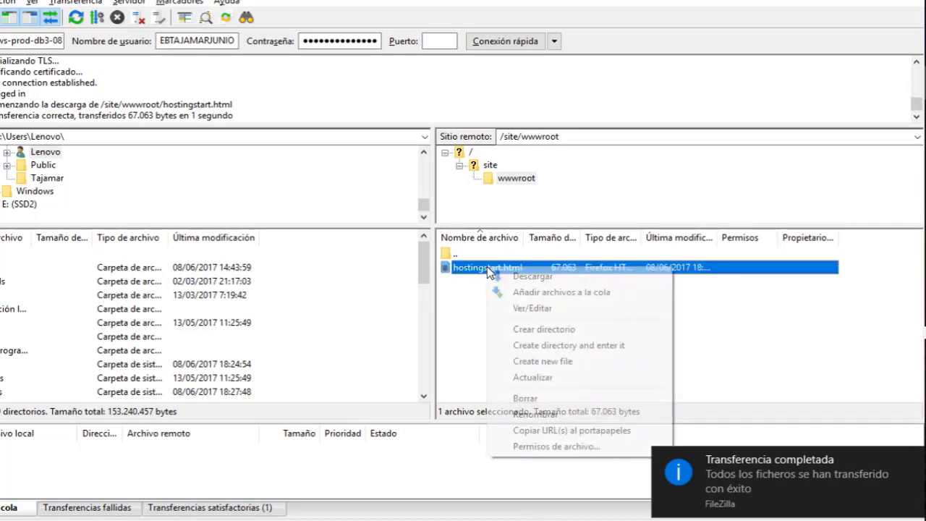
click(523, 304)
right_click(528, 323)
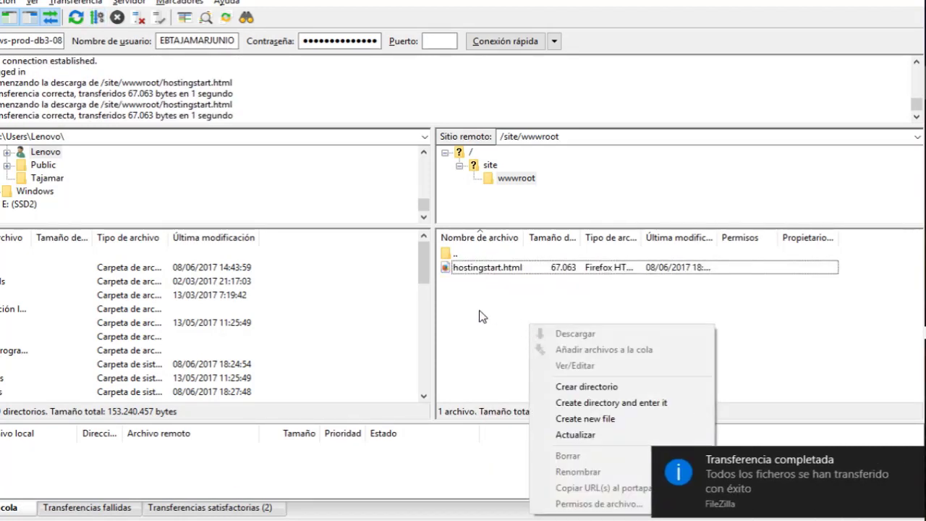
click(514, 2)
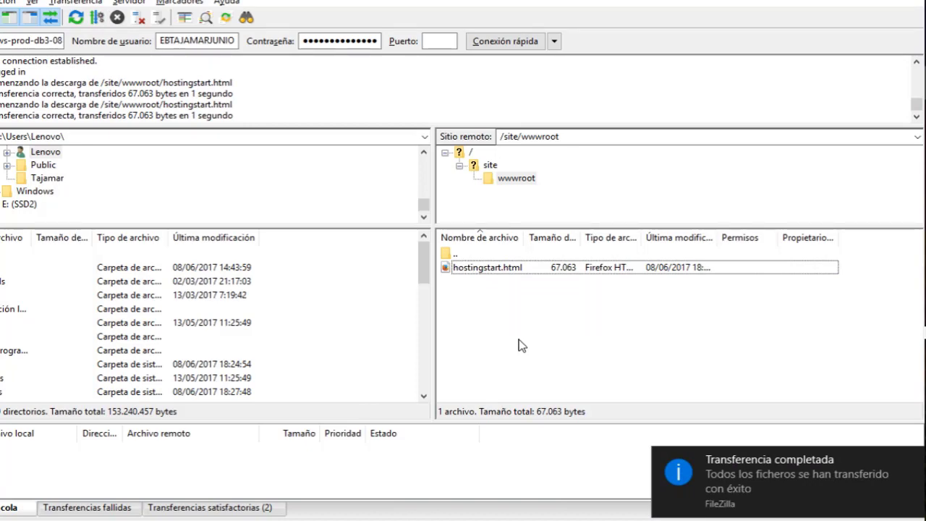
Delete hostingstart.html from /site/wwwroot on the server and confirm.
key(alt+Tab)
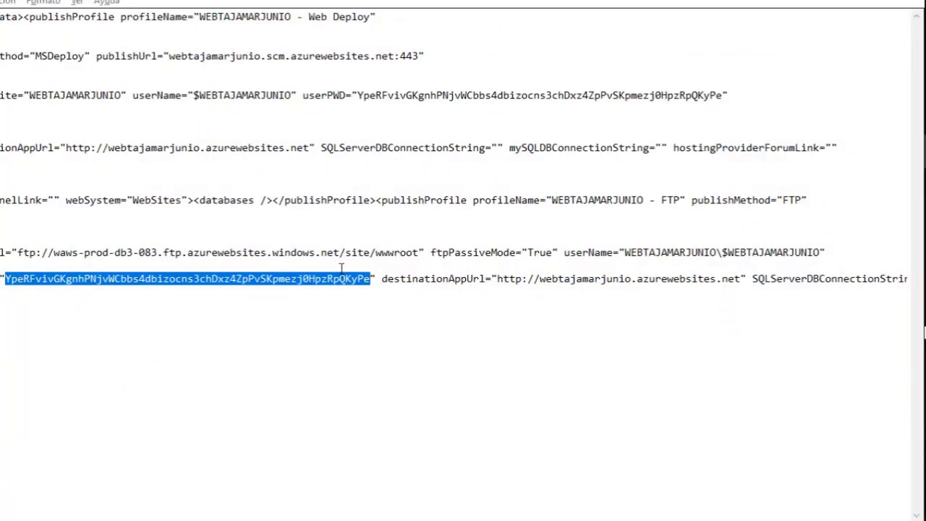
key(alt+Tab)
click(560, 184)
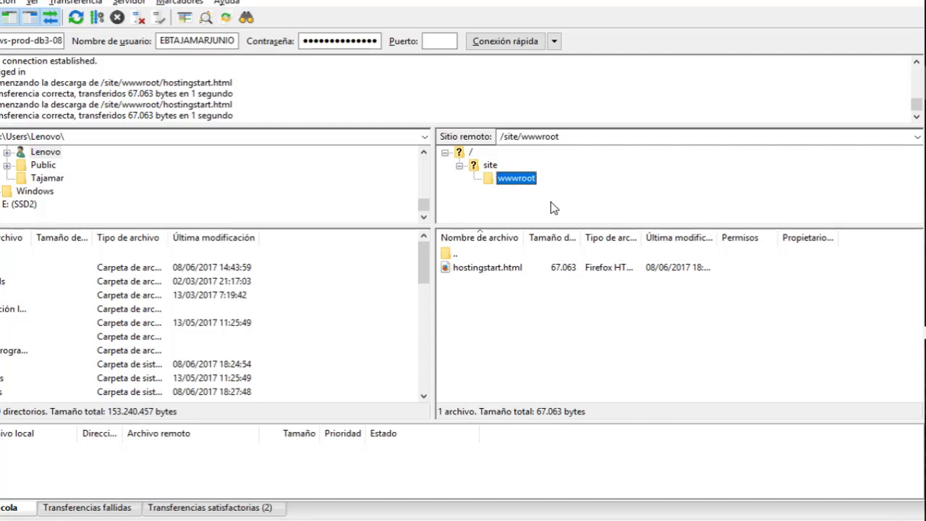
click(488, 267)
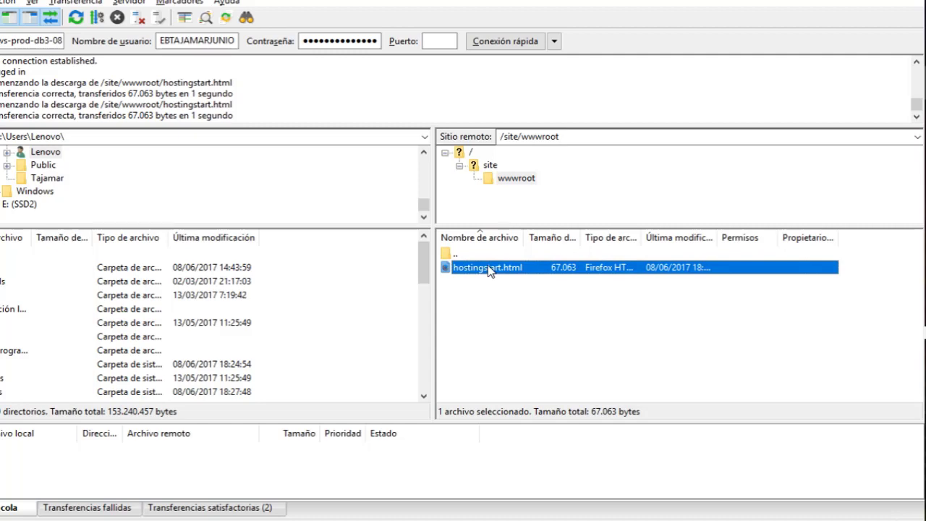
key(Delete)
key(Return)
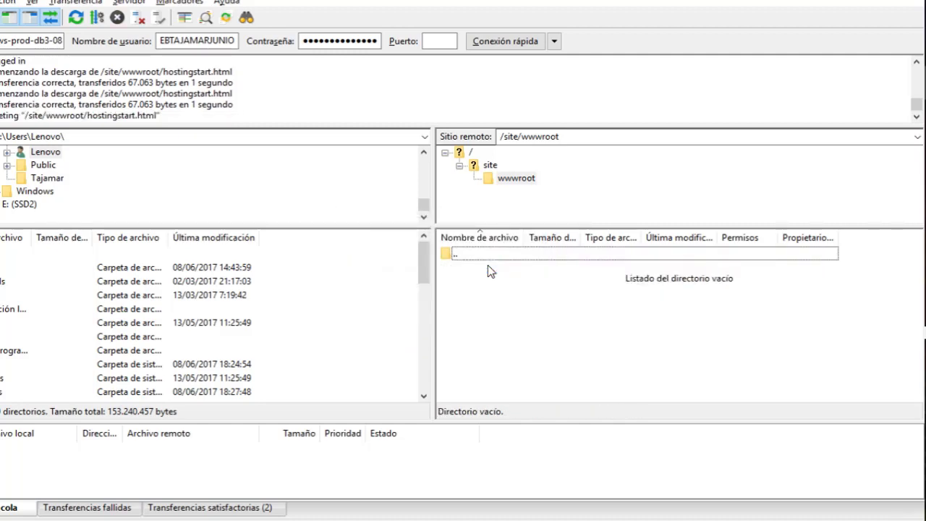
Reload webtajamarjunio.azurewebsites.net in Firefox to confirm it now shows a no-permission error.
key(alt+Tab)
key(alt+Tab)
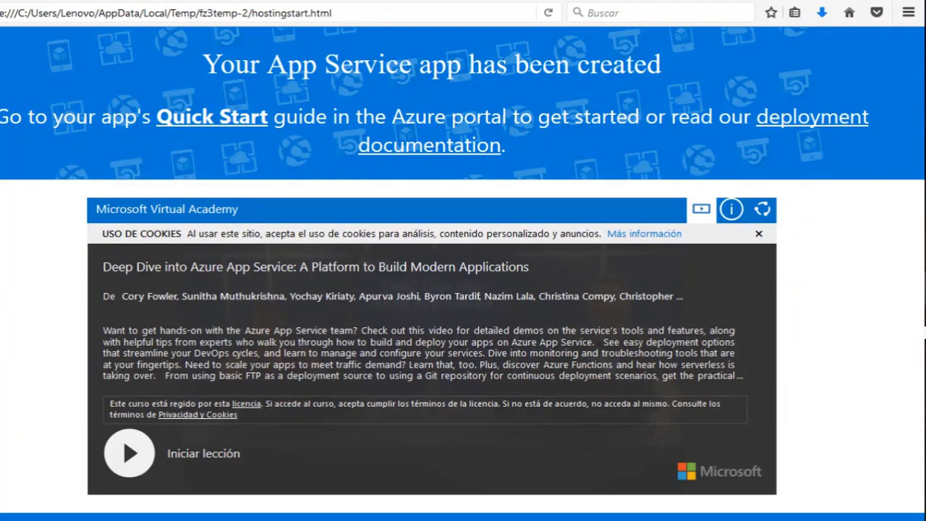
key(F5)
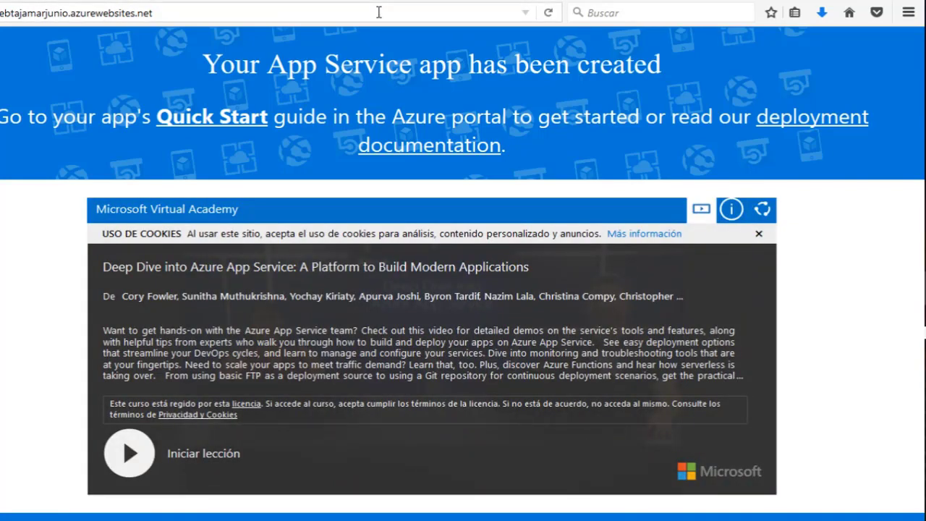
key(F5)
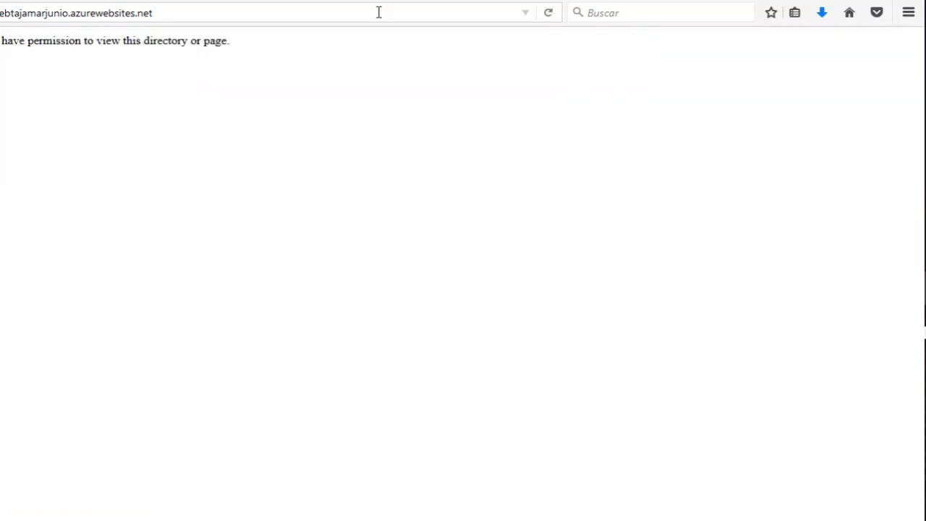
drag(62, 52, 261, 62)
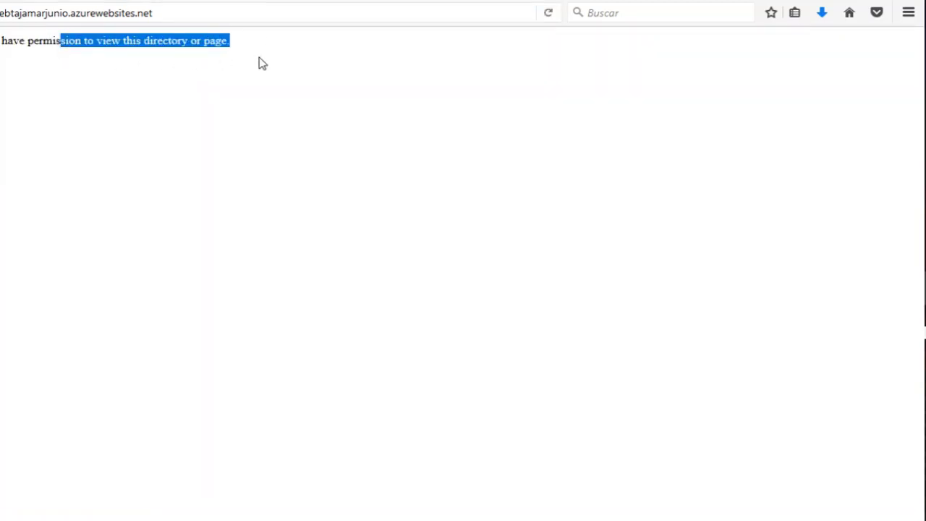
click(256, 55)
click(201, 17)
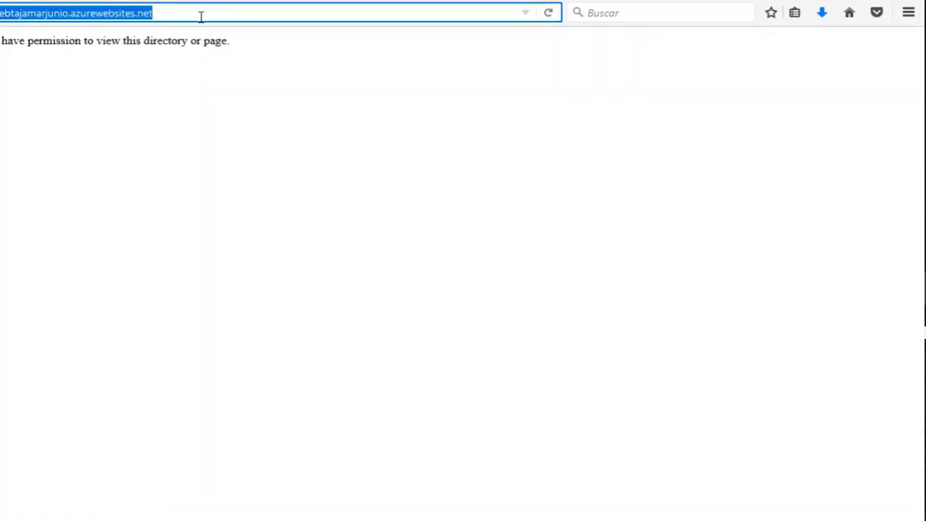
key(alt+Tab)
key(alt+Tab)
key(alt+Tab)
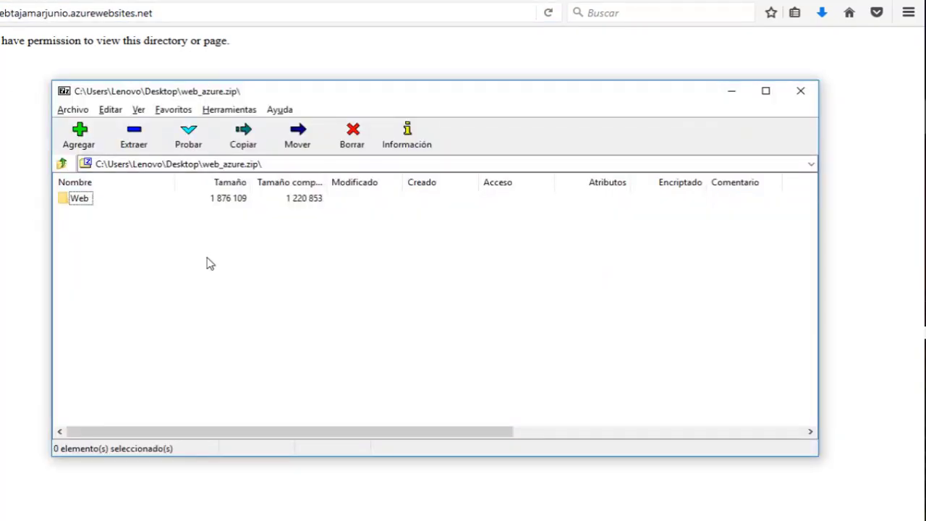
key(alt+Tab)
key(alt+Tab)
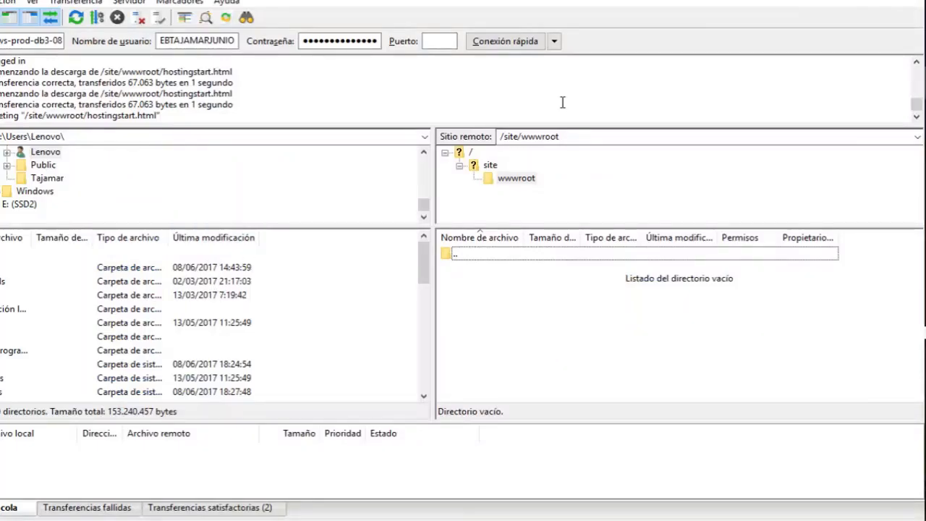
key(alt+Tab)
key(alt+Tab)
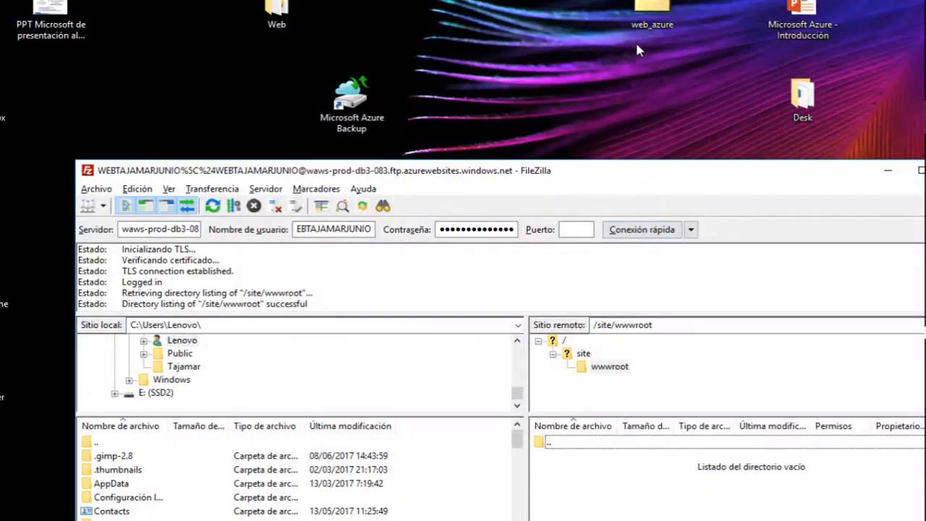
Upload css, font-awesome, images, js, credits.txt and index.html from the Web folder to /site/wwwroot.
double_click(276, 13)
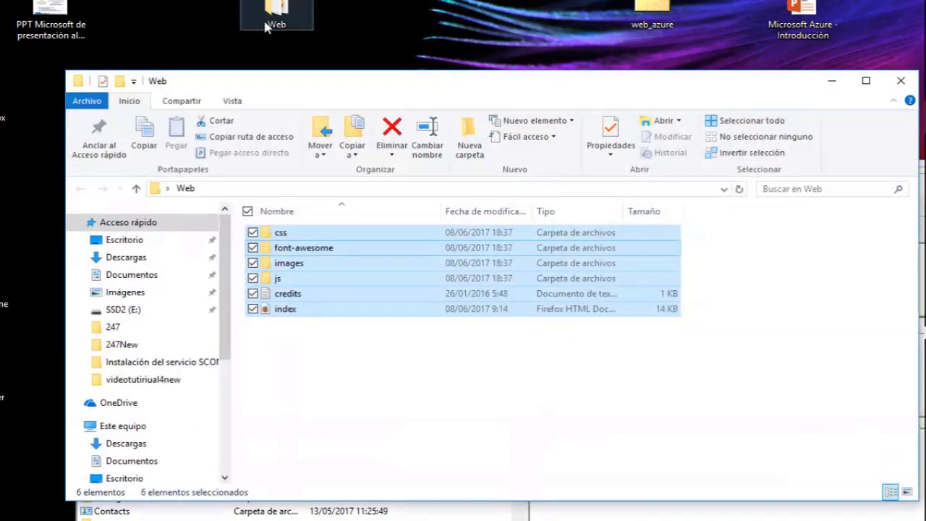
drag(503, 89, 430, 15)
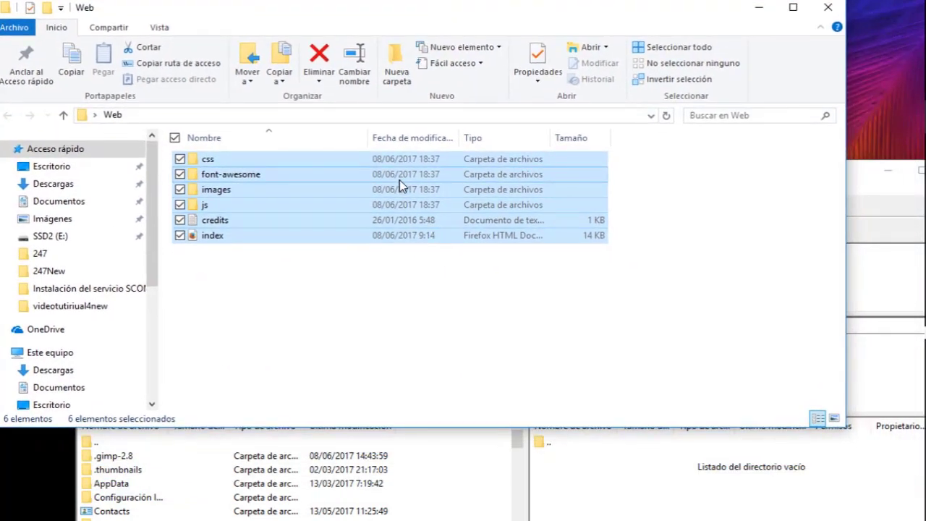
drag(402, 187, 669, 492)
drag(624, 516, 624, 516)
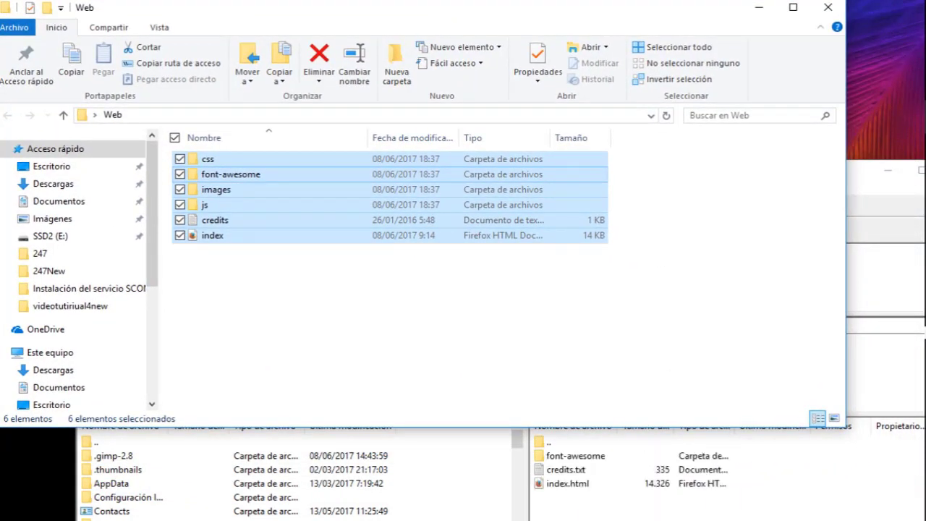
click(759, 7)
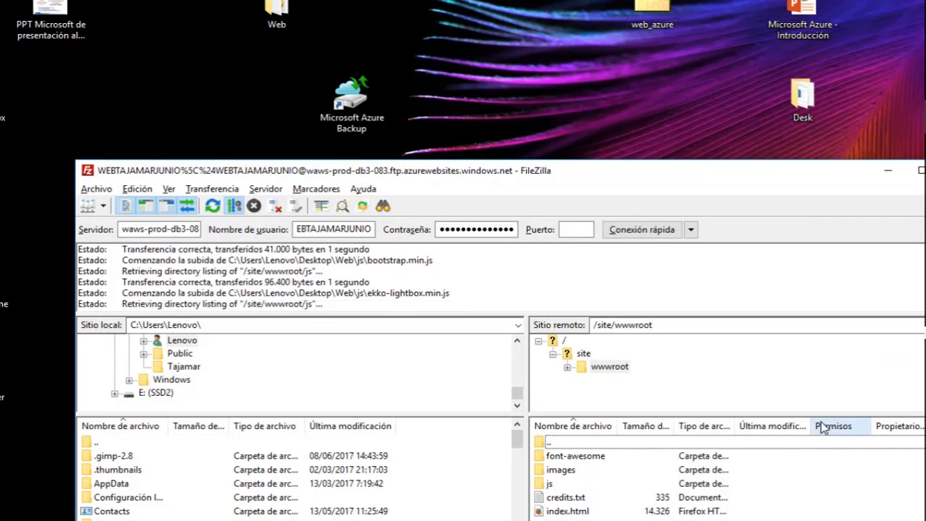
double_click(684, 174)
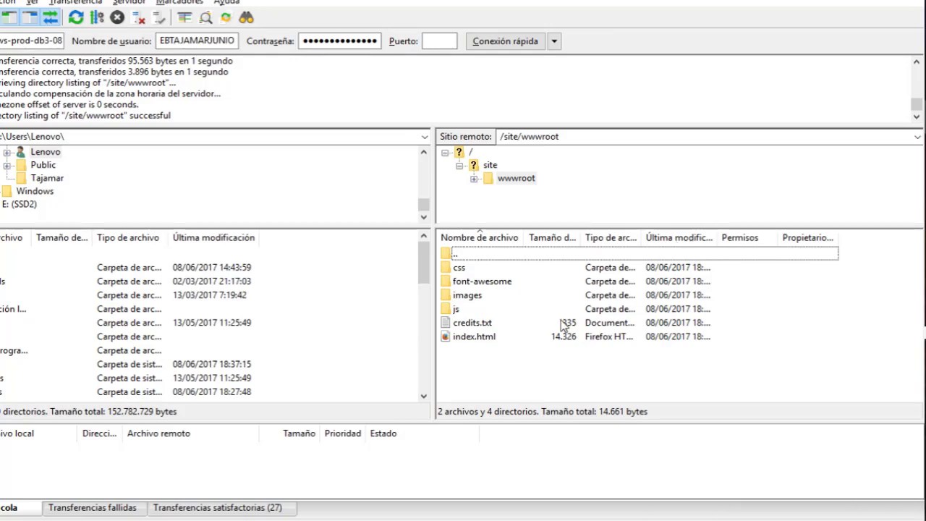
Minimize FileZilla and bring Firefox with the site's no-permission page back to front.
key(alt+Tab)
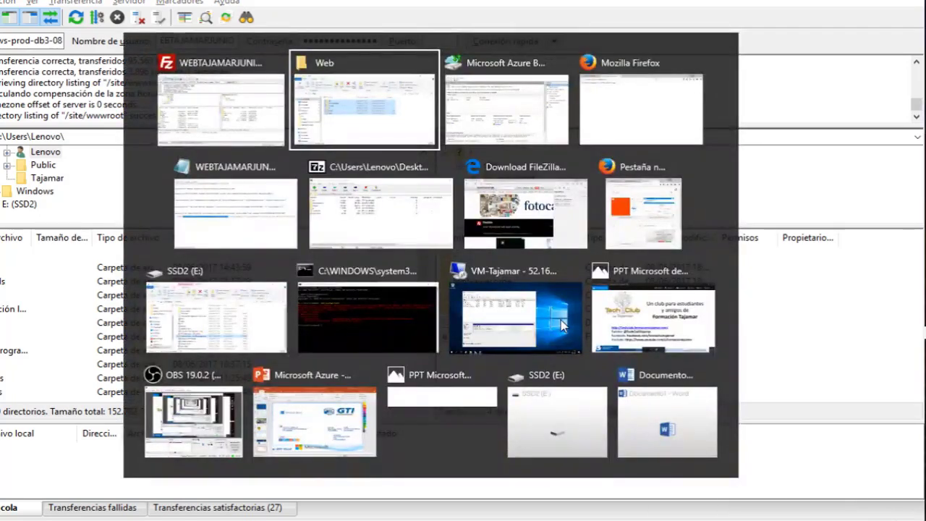
key(alt+Tab)
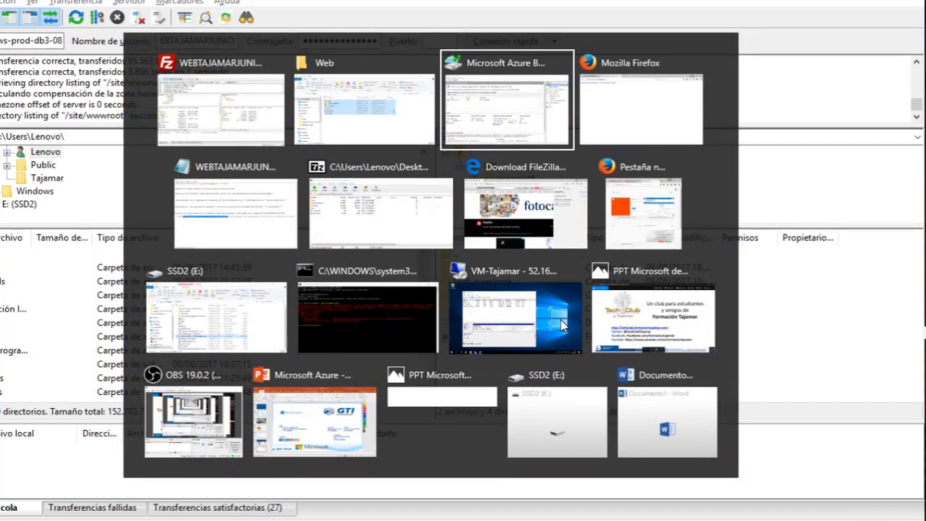
key(alt+shift+Tab)
key(alt+shift+Tab)
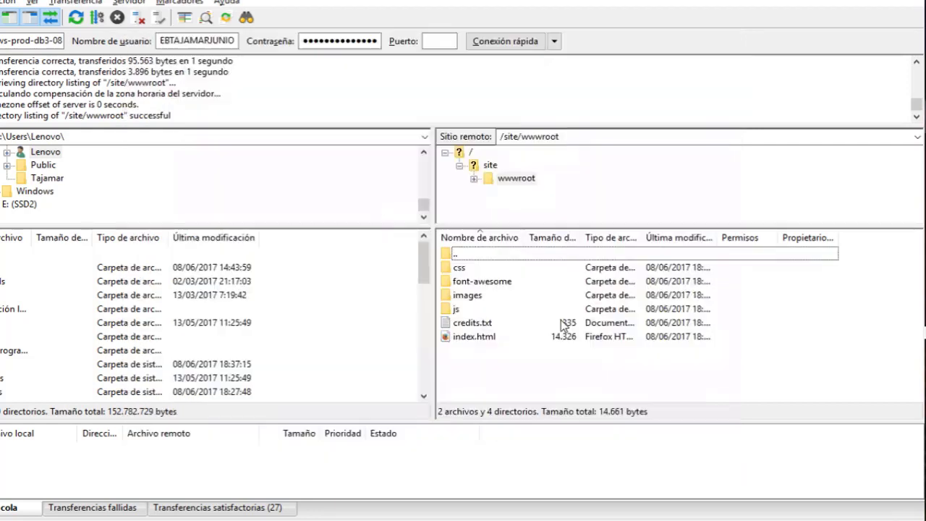
click(828, 1)
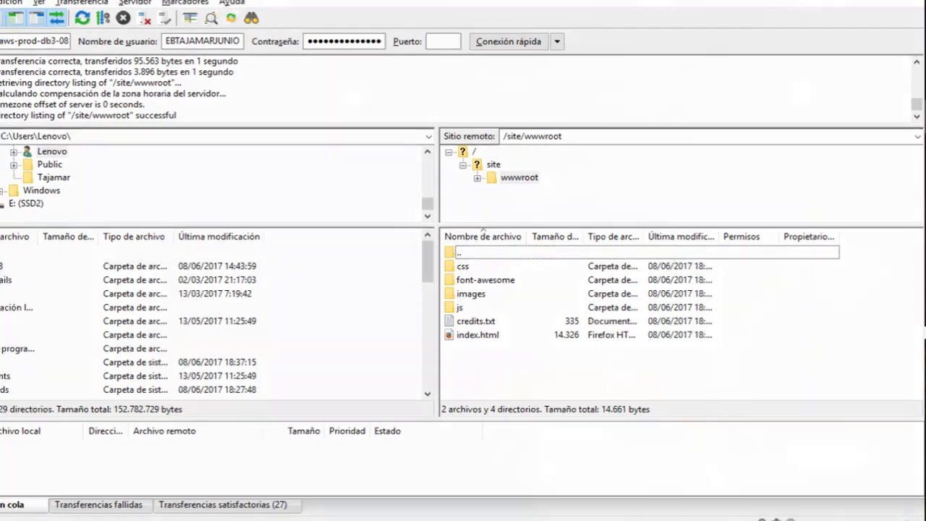
key(alt+Tab)
key(Tab)
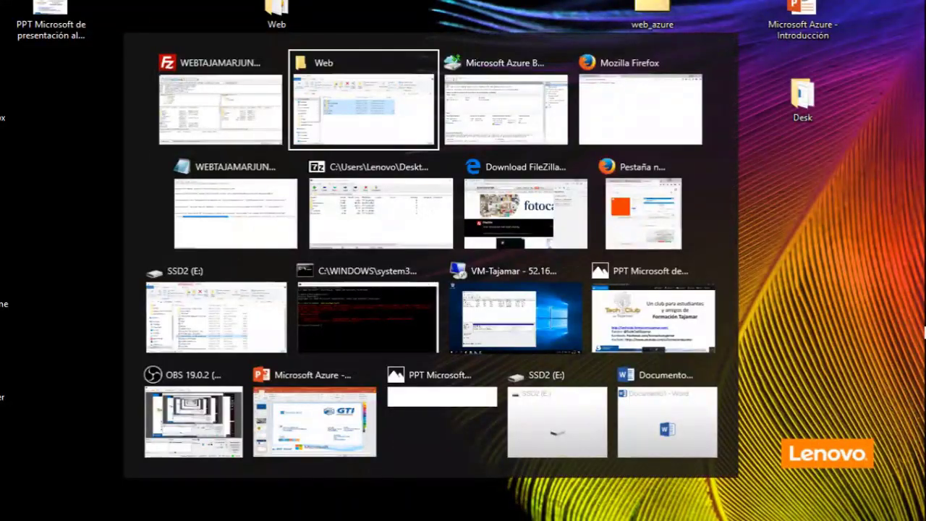
key(Tab)
key(Tab)
key(Tab)
key(Tab)
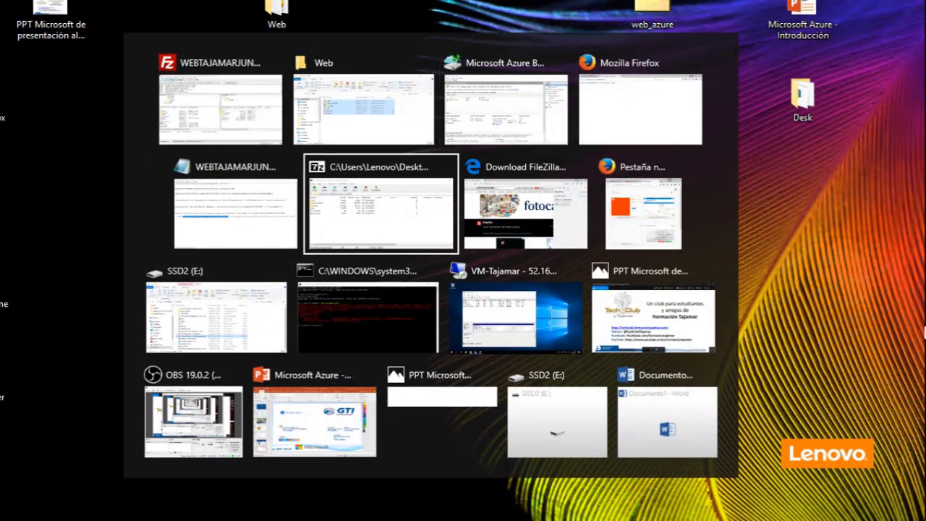
key(Tab)
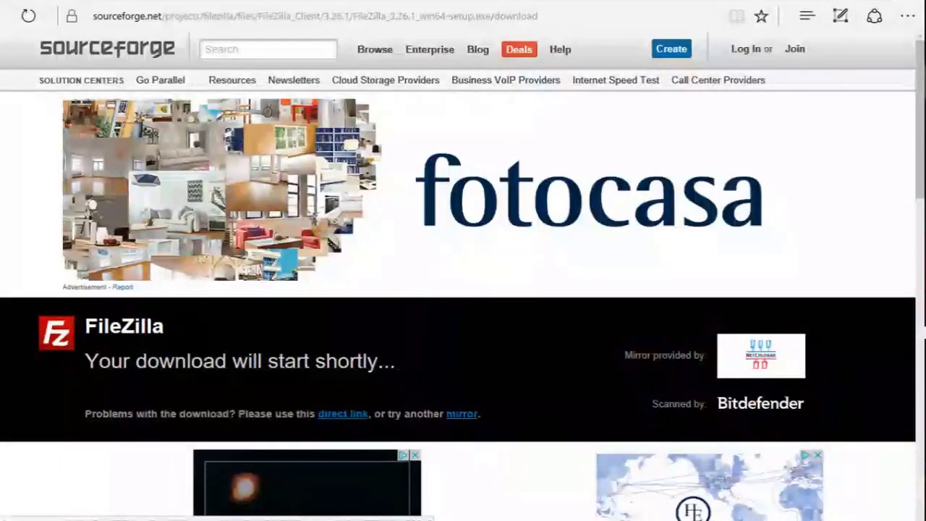
key(alt+F4)
key(alt+Tab)
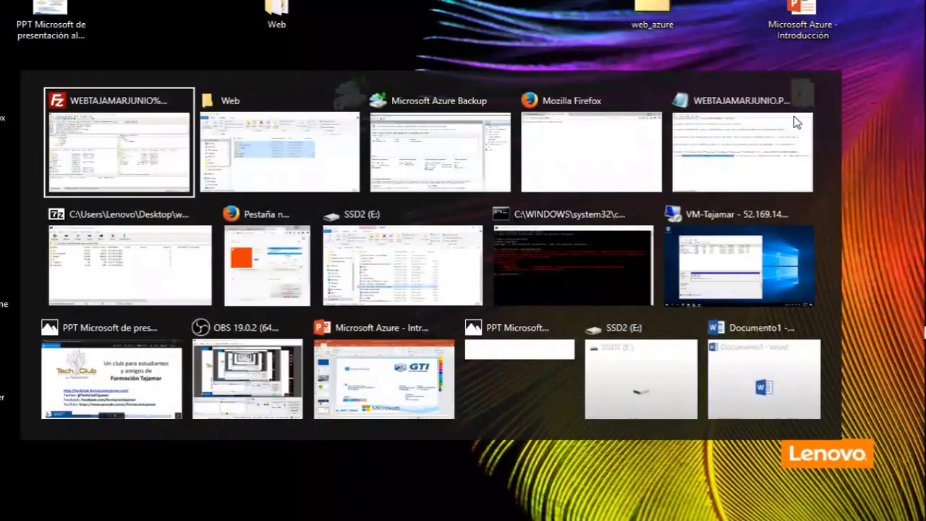
key(Tab)
key(Tab)
key(Tab)
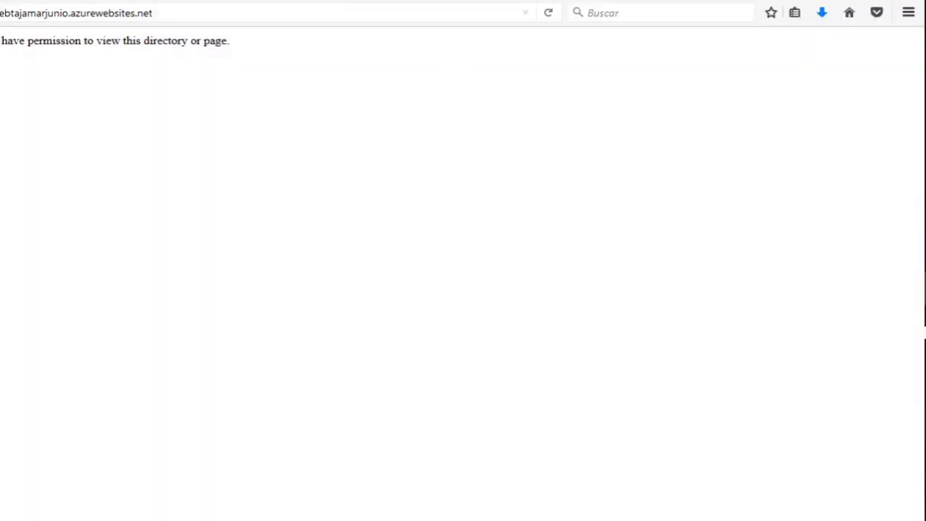
Reload the site to see the Formación Tajamar home page and browse its Galería section.
click(220, 10)
key(Return)
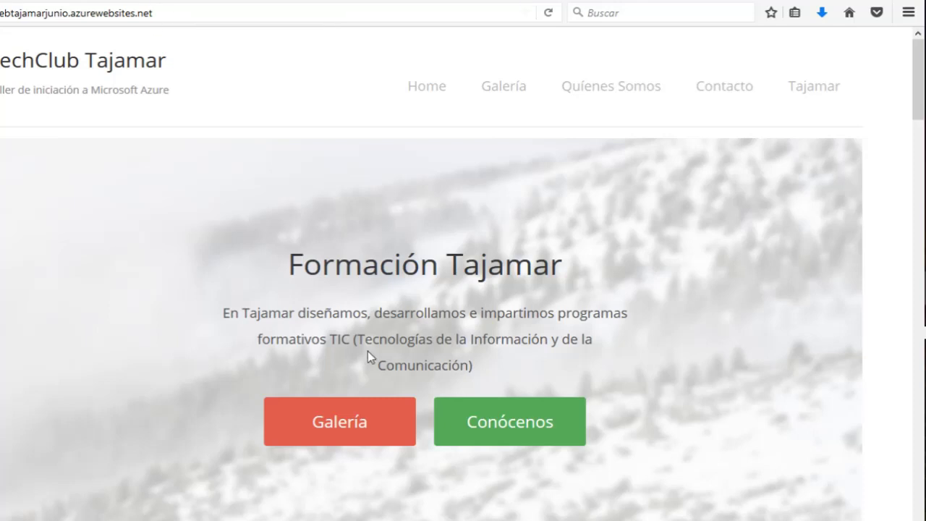
scroll(302, 191, down, 5)
scroll(302, 191, up, 5)
click(503, 86)
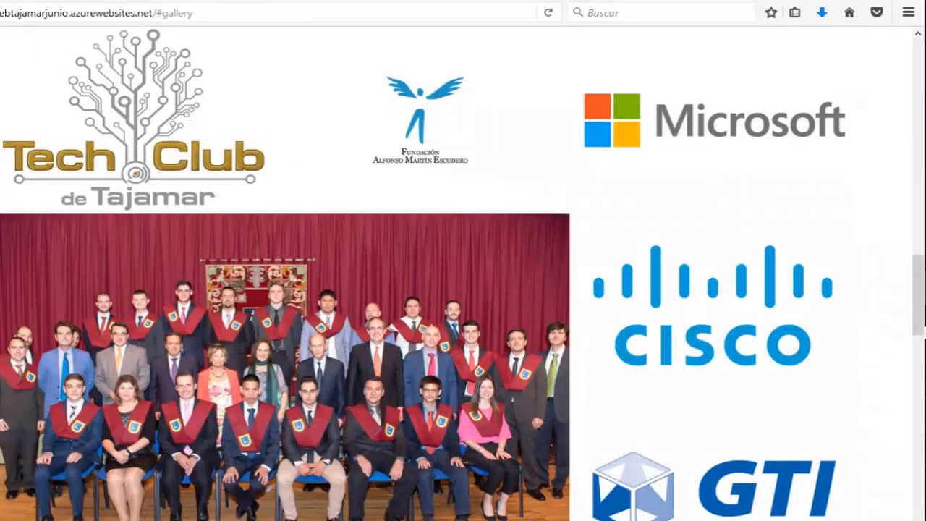
scroll(463, 274, down, 2)
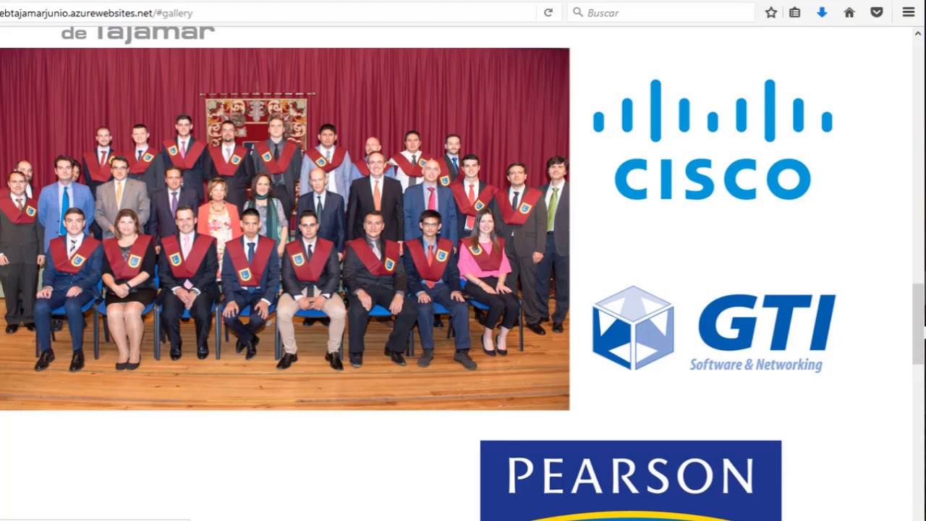
scroll(463, 274, down, 5)
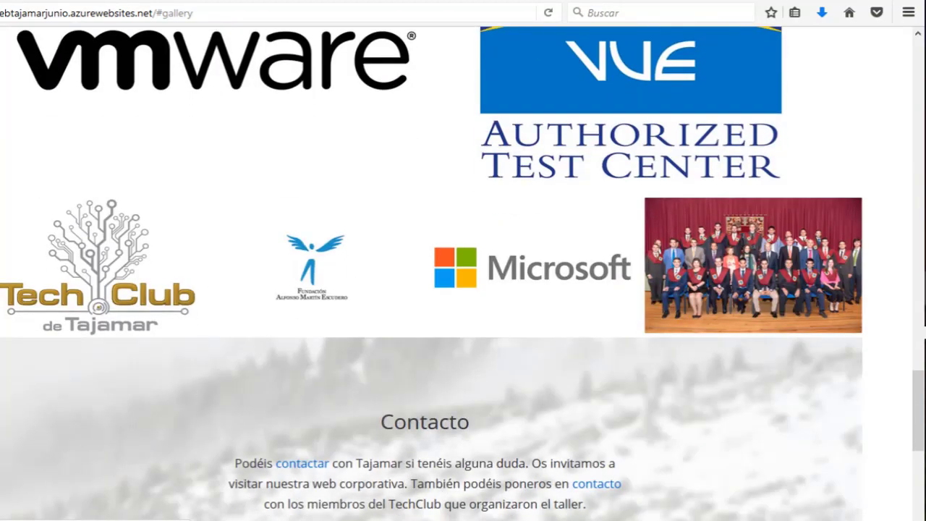
scroll(665, 340, down, 5)
scroll(665, 340, up, 9)
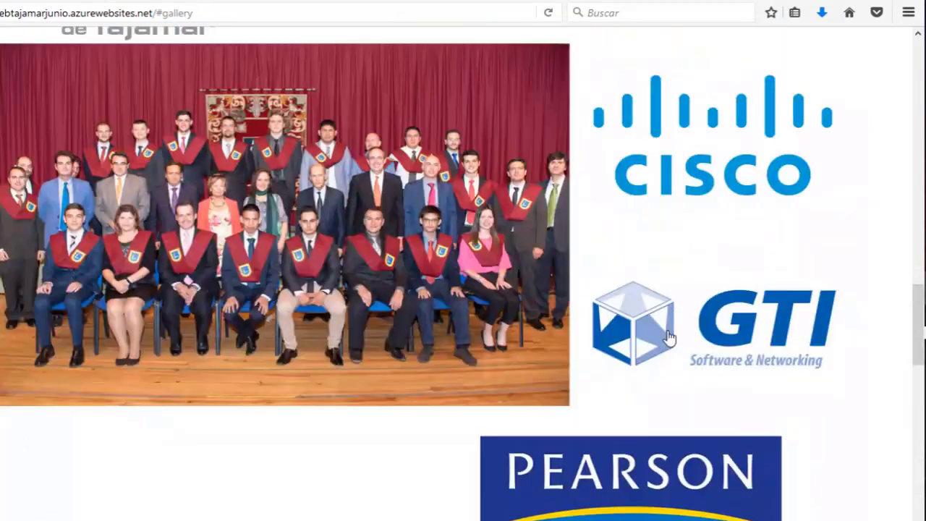
scroll(669, 336, up, 15)
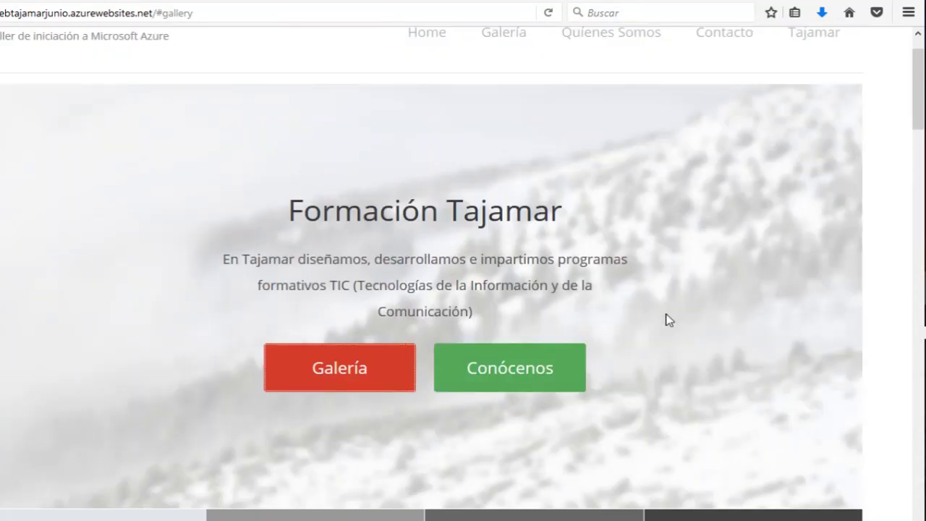
Minimize the extra new-tab Firefox window and return to the Azure portal's WEBTAJAMARJUNIO page.
key(alt+Tab)
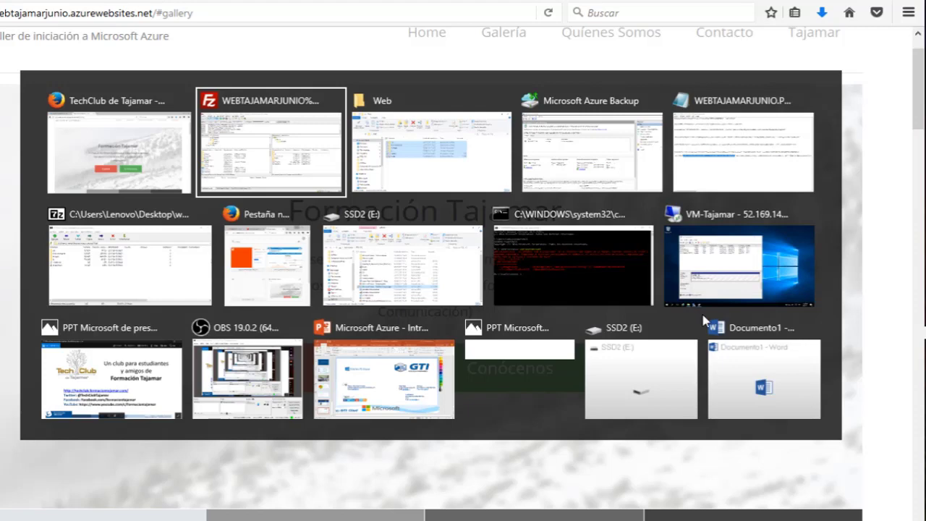
click(300, 293)
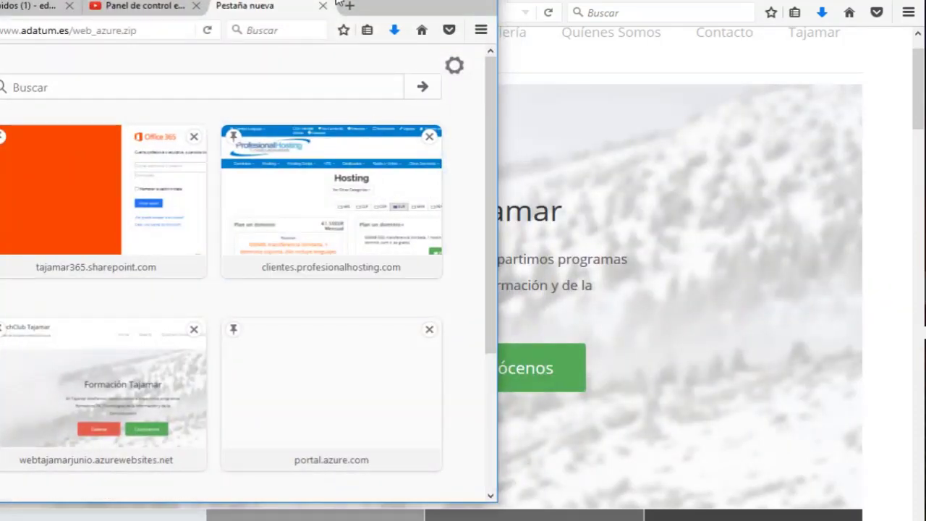
click(427, 3)
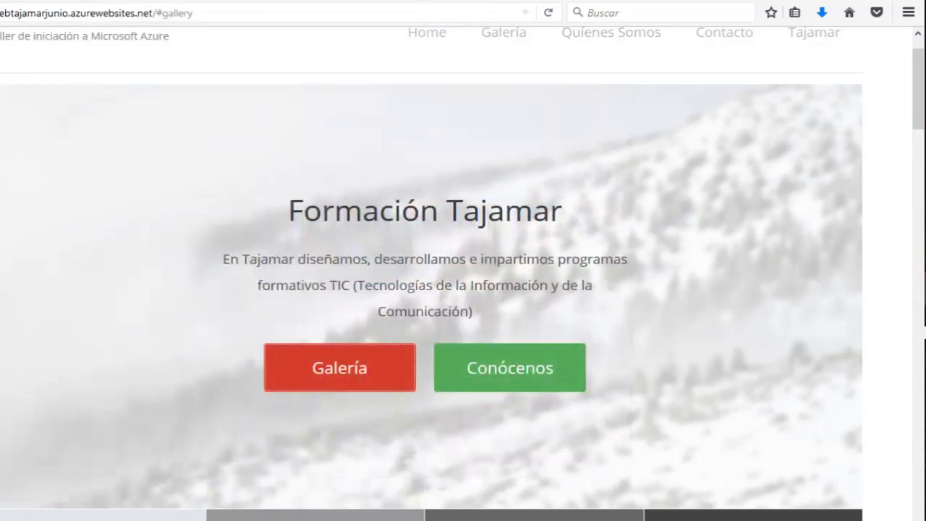
key(alt+Tab)
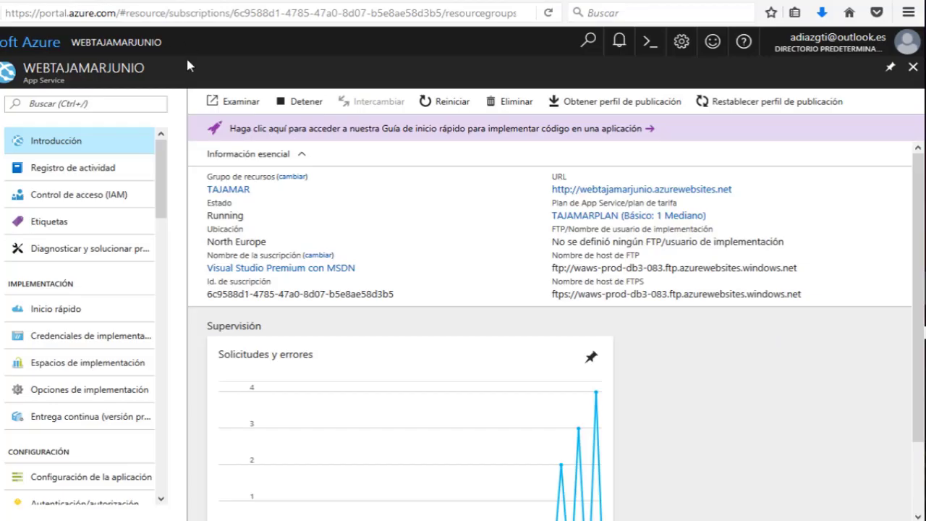
List Todos los recursos sorted by TIPO and open the WEBTAJAMARJUNIO web app.
click(914, 68)
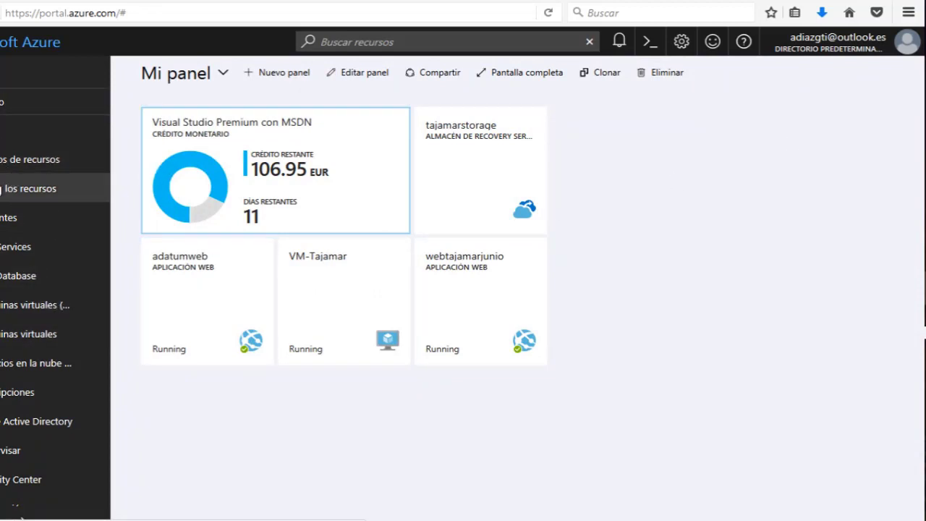
click(29, 188)
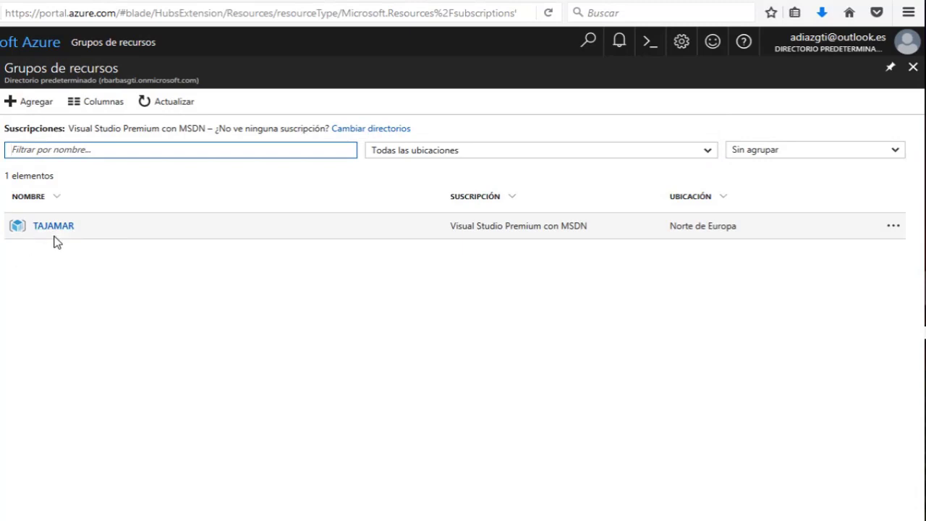
click(55, 227)
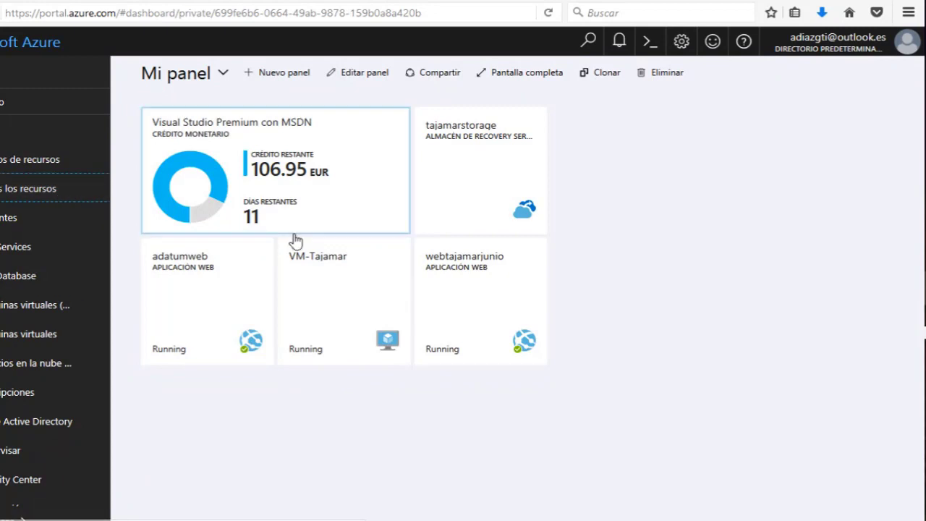
click(51, 189)
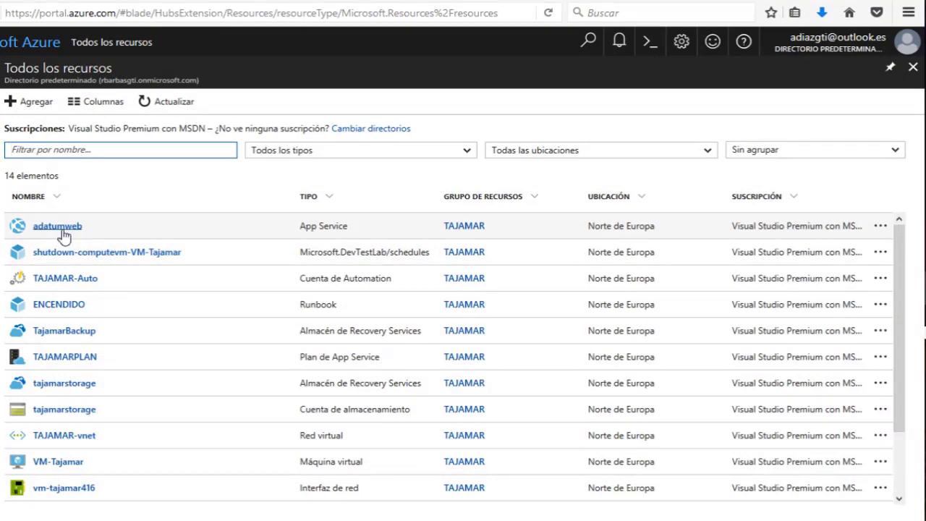
scroll(203, 258, down, 3)
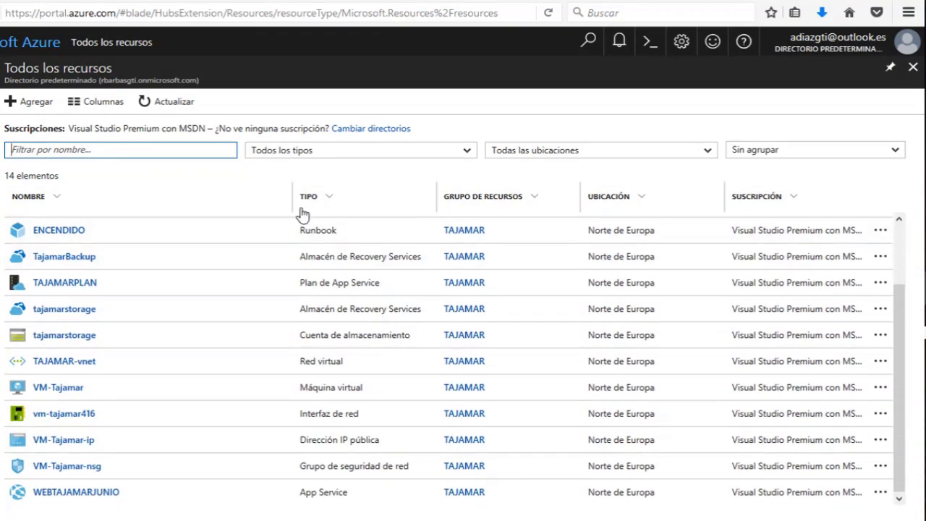
scroll(321, 281, up, 3)
click(331, 199)
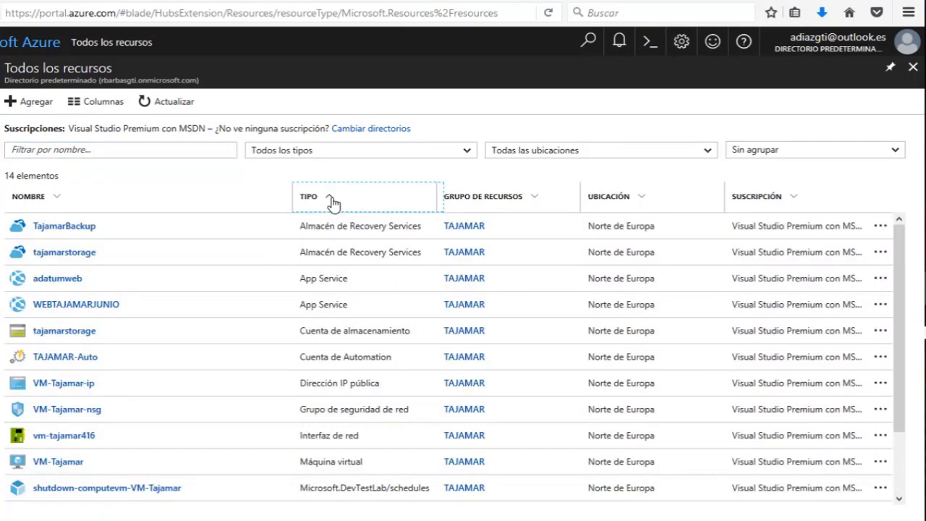
click(71, 309)
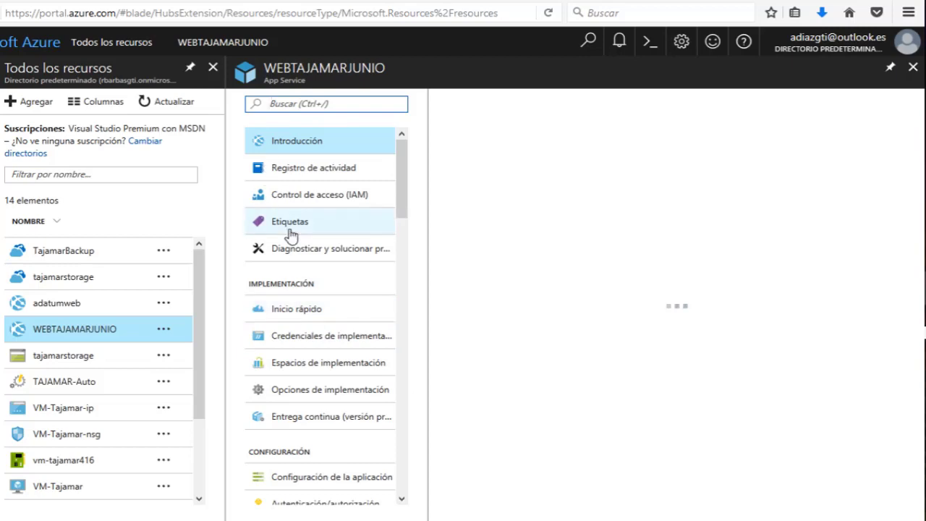
Open Dominios personalizados under Configuración, showing IP 40.69.200.124 and the azurewebsites.net host name.
scroll(285, 217, down, 2)
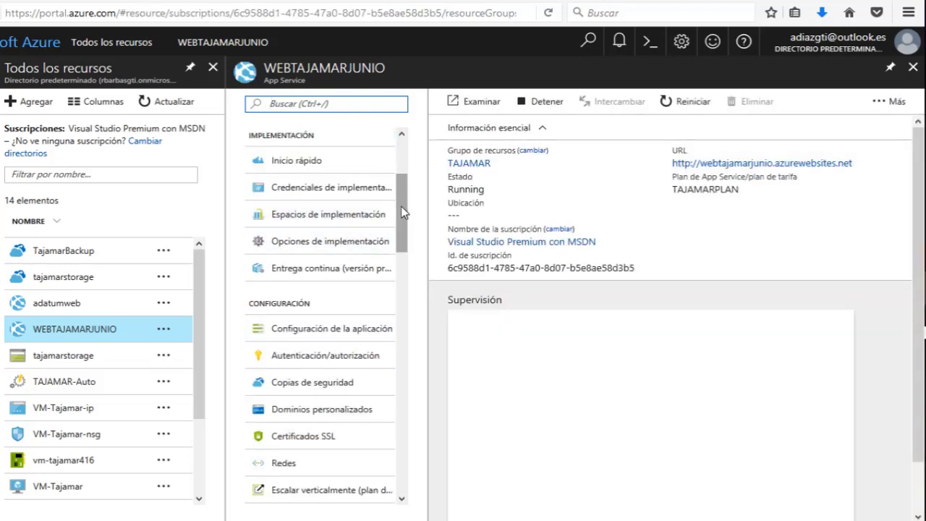
scroll(410, 255, down, 5)
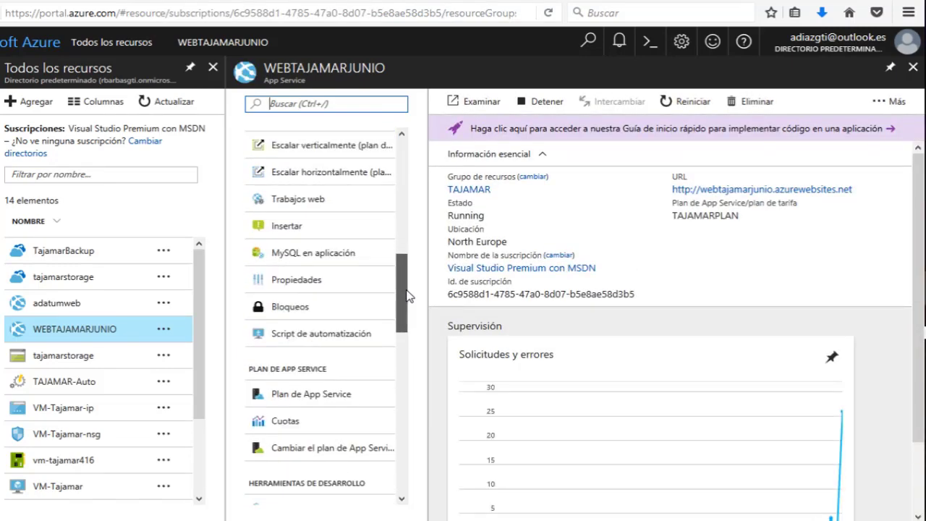
drag(401, 282, 402, 241)
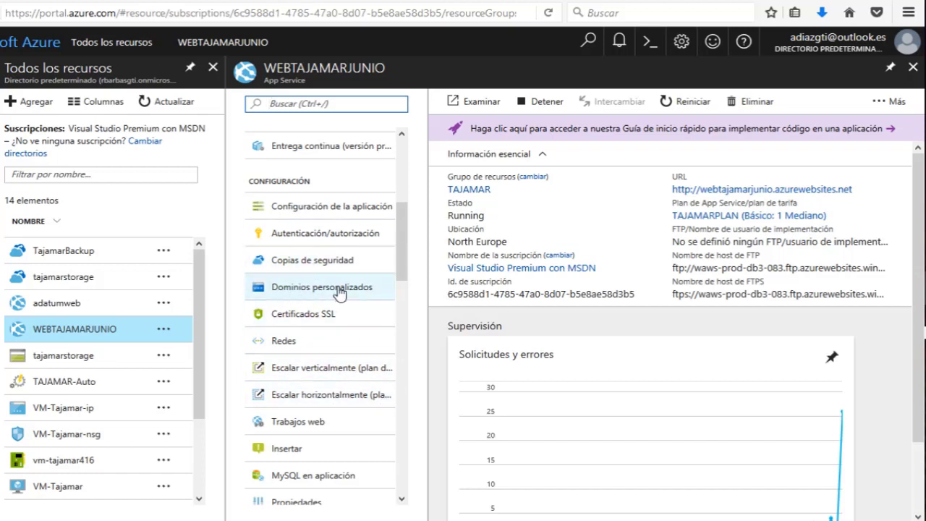
click(301, 289)
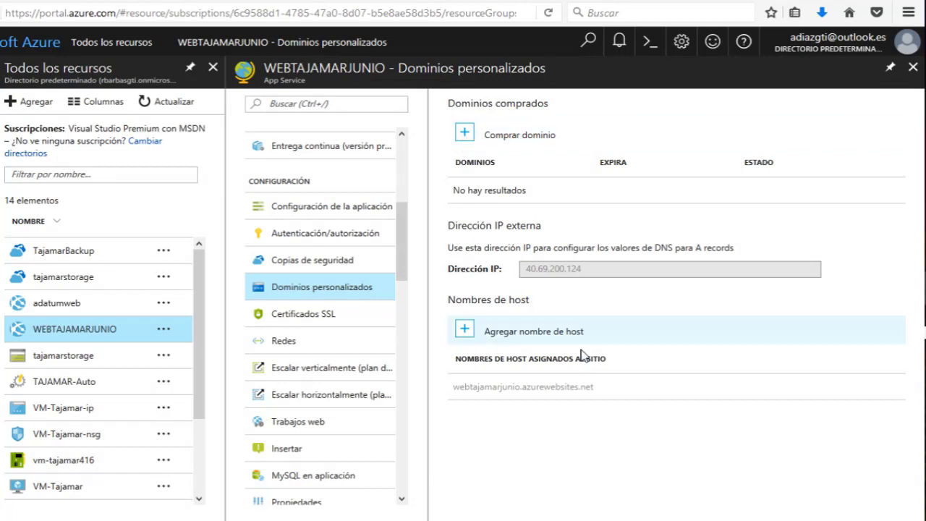
click(463, 339)
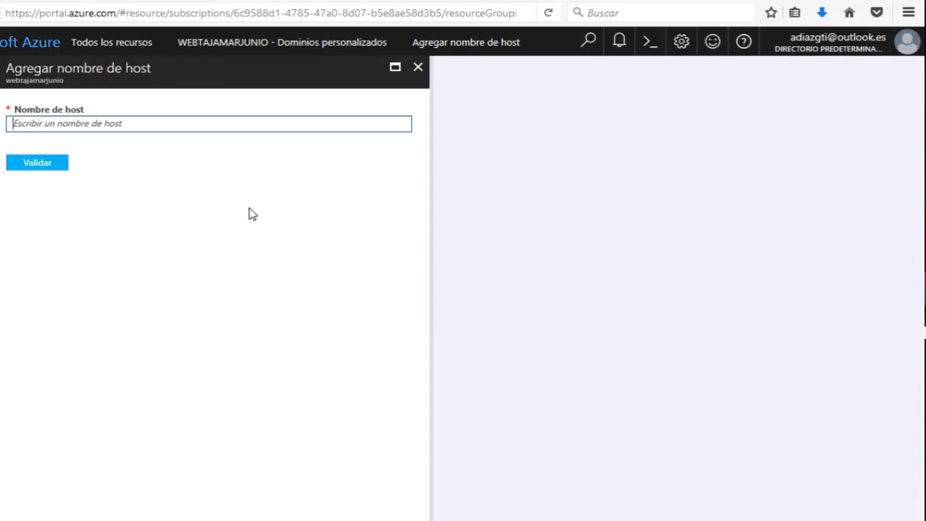
text(ad)
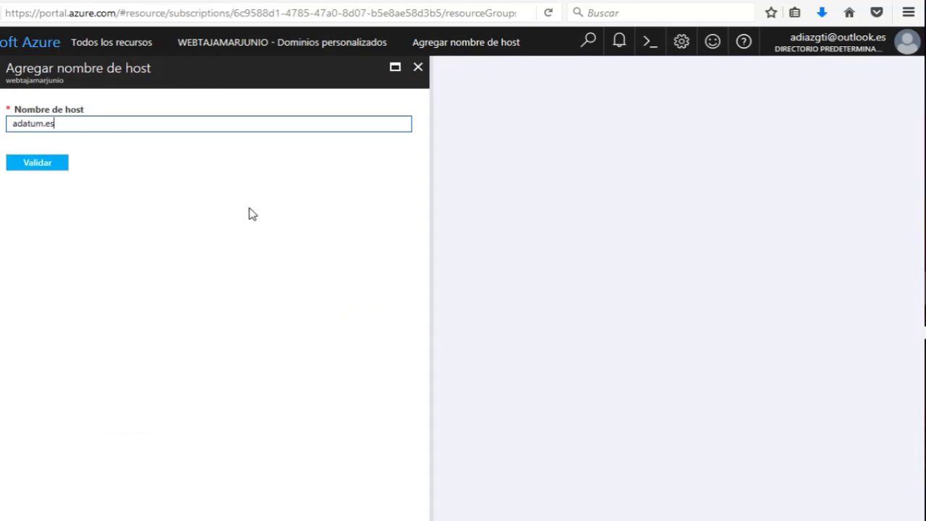
text(atum.es)
key(Tab)
key(Return)
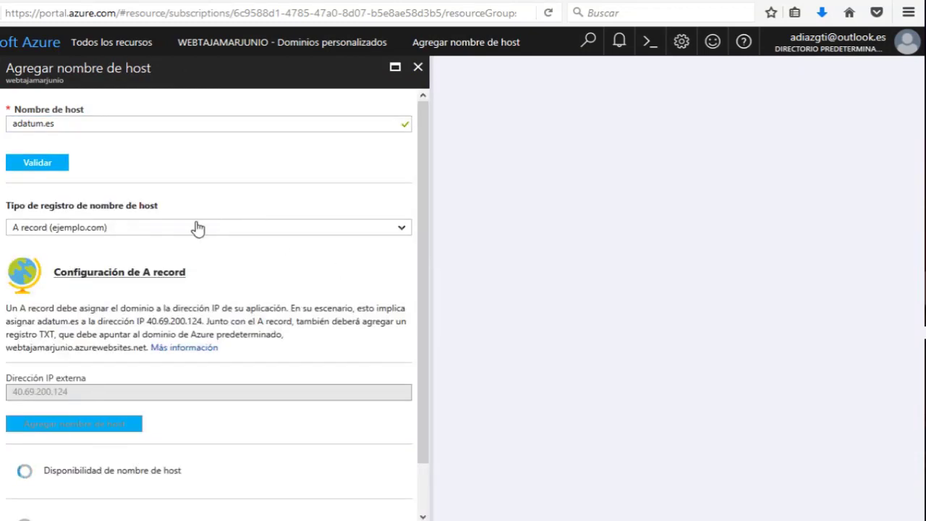
click(77, 229)
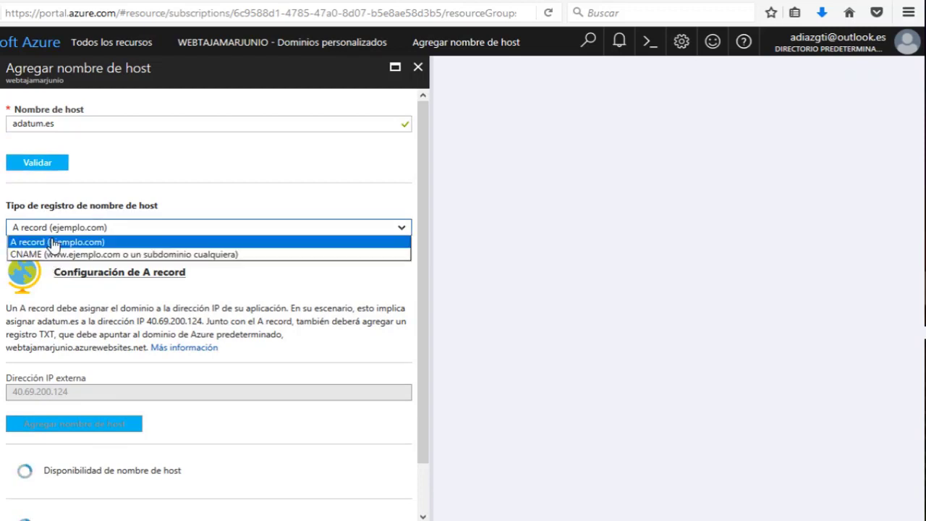
click(99, 243)
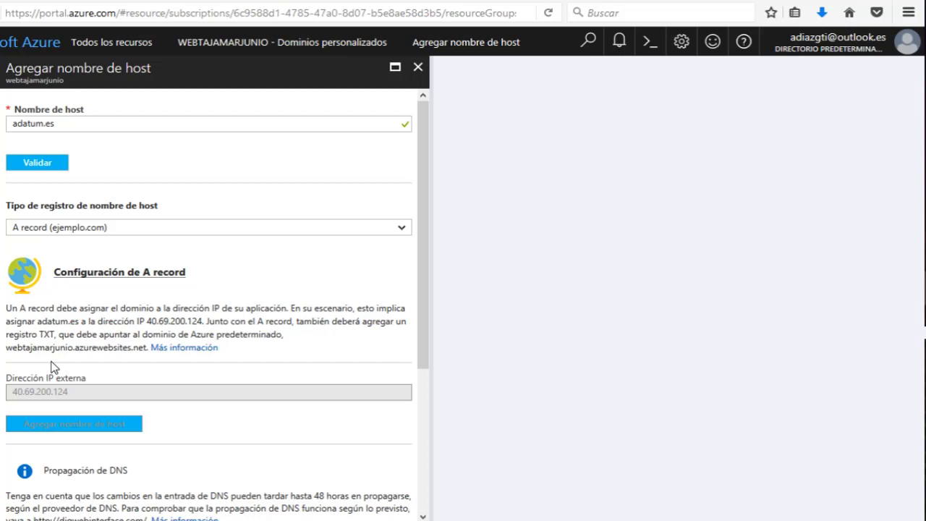
scroll(166, 282, down, 5)
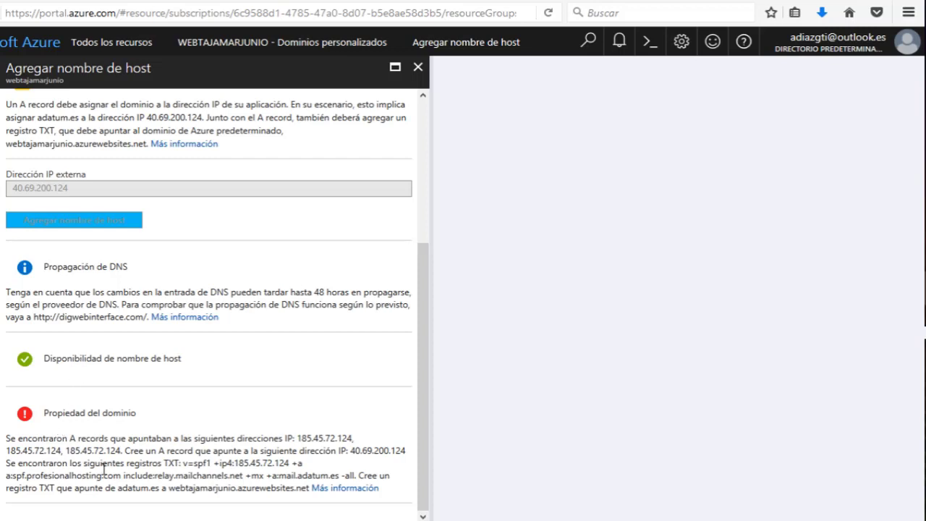
drag(126, 452, 303, 462)
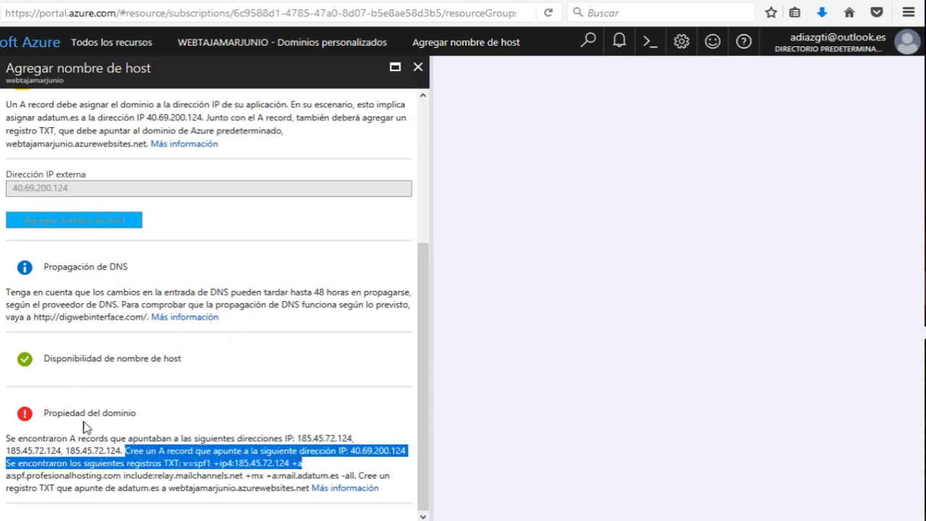
click(167, 467)
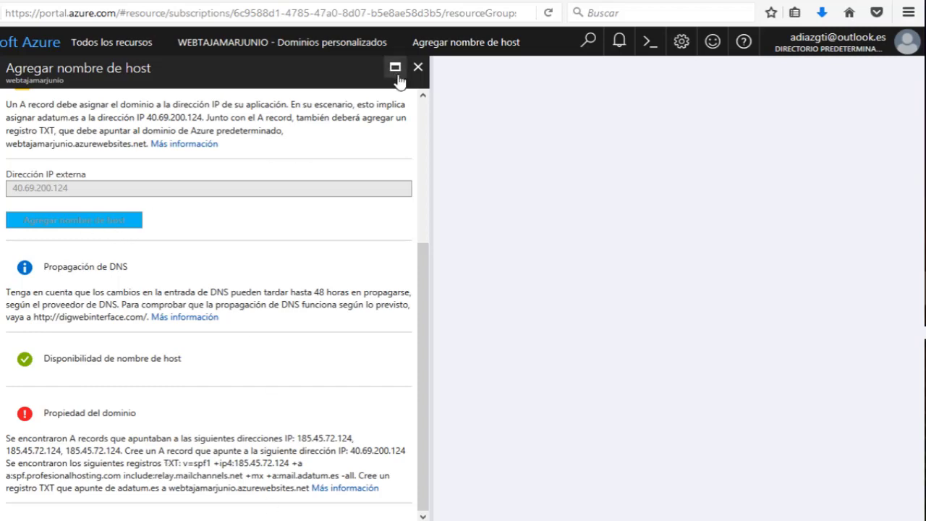
click(418, 68)
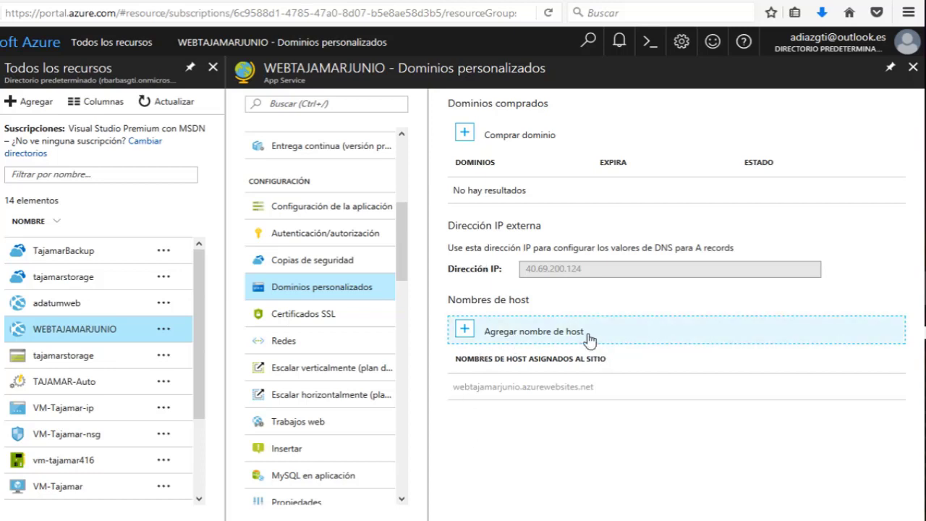
click(510, 138)
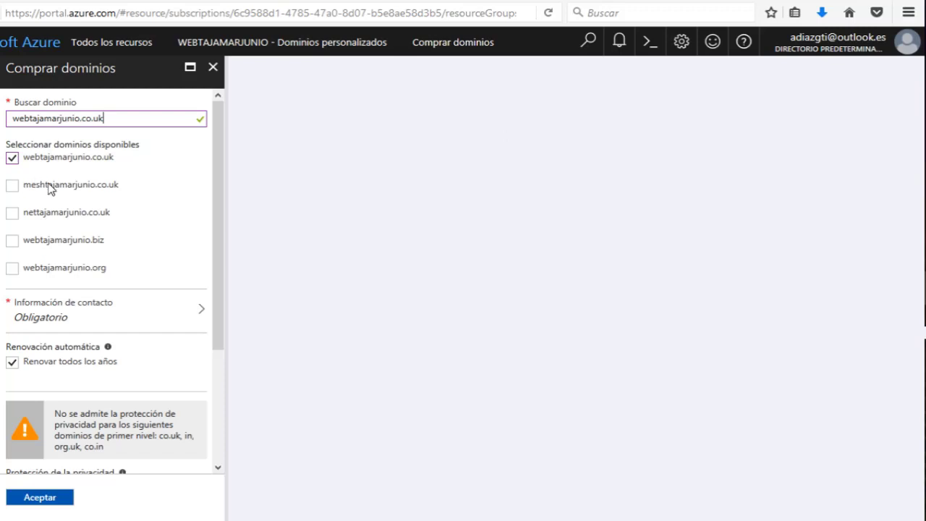
click(17, 185)
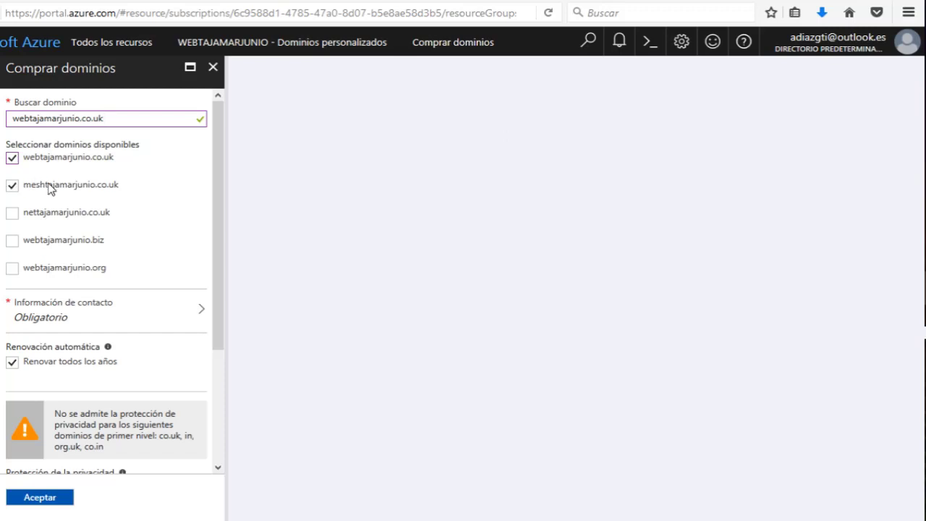
click(11, 158)
scroll(216, 354, down, 1)
drag(217, 366, 210, 457)
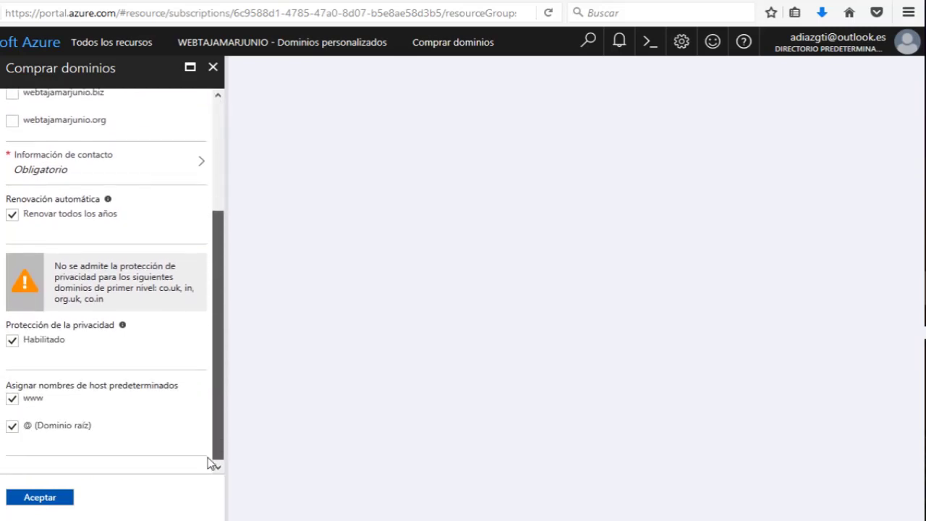
click(32, 495)
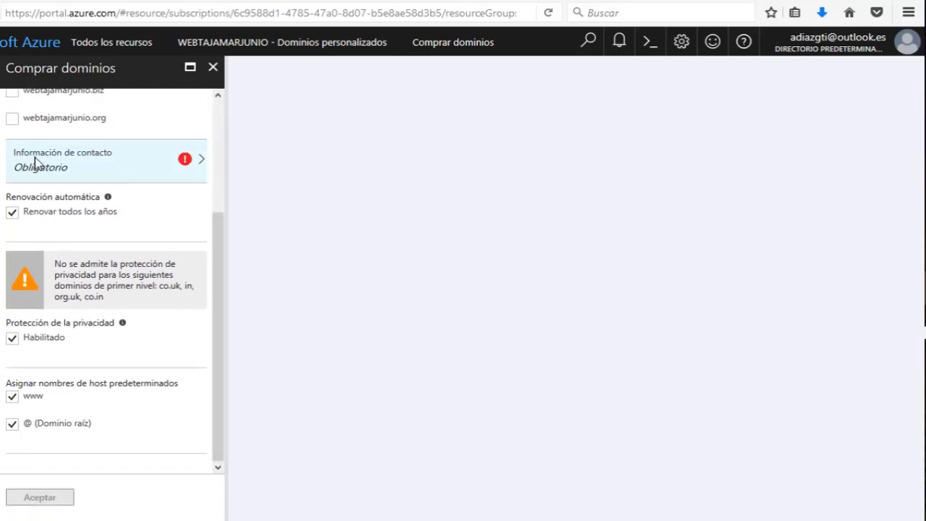
click(67, 179)
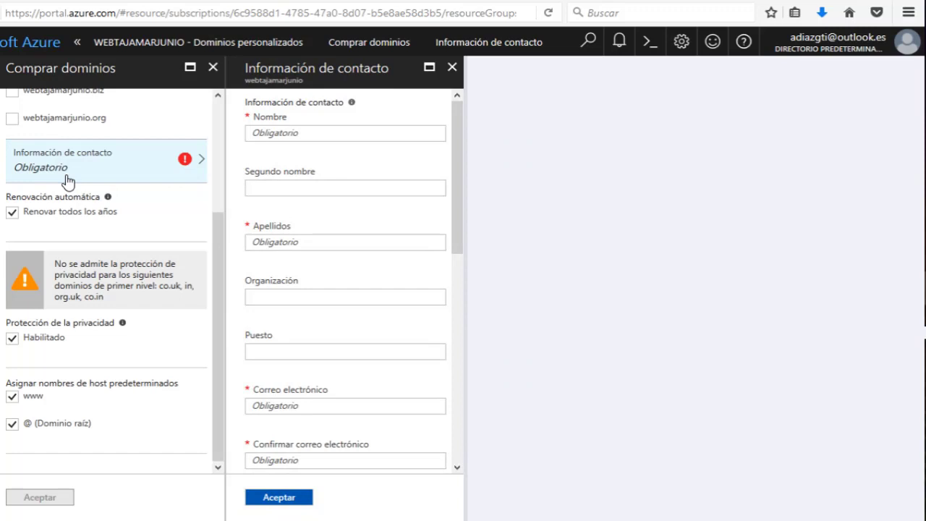
scroll(340, 355, down, 5)
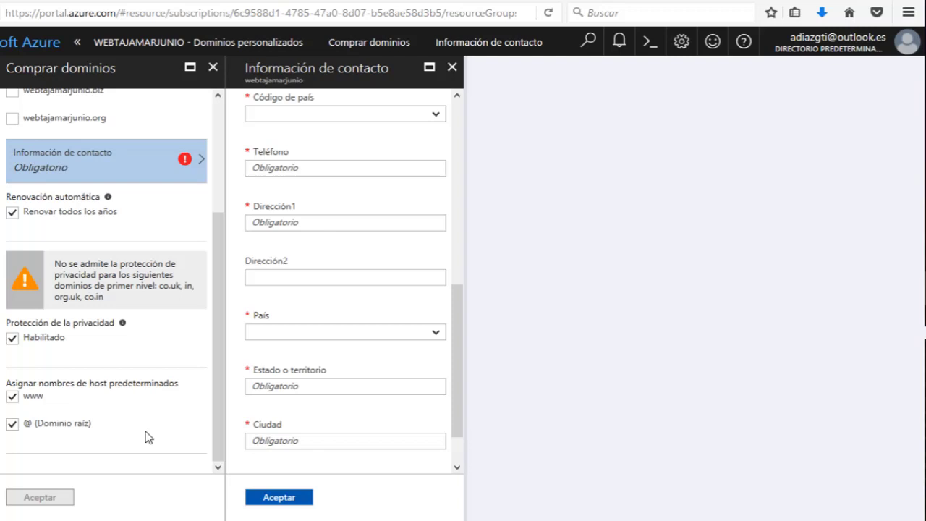
scroll(194, 418, up, 3)
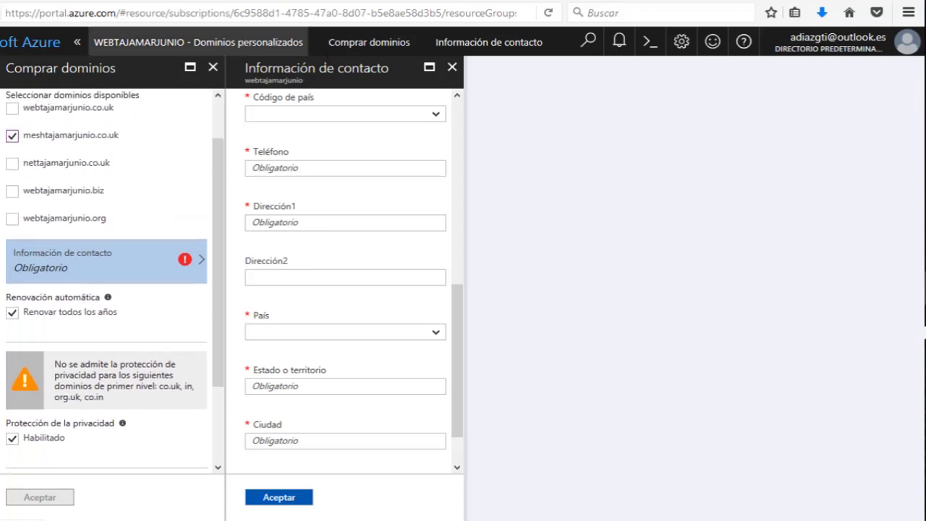
click(453, 69)
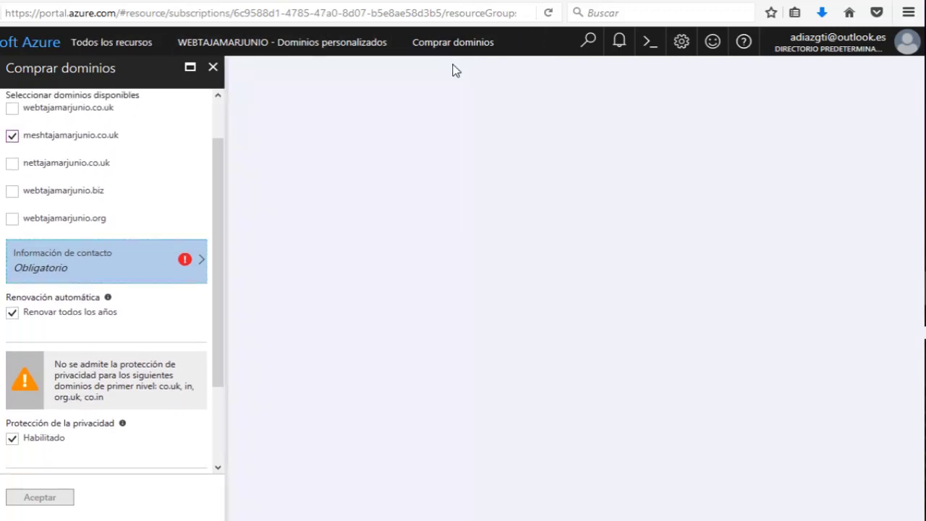
click(215, 67)
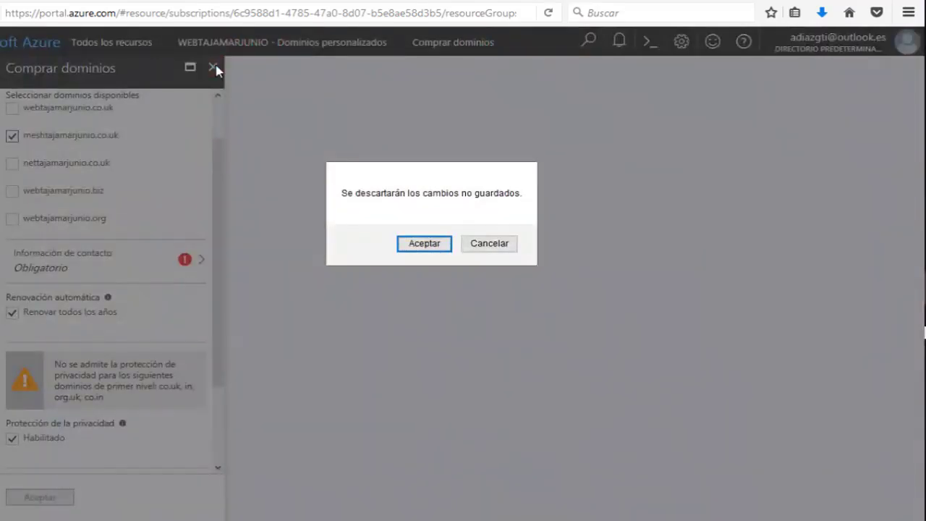
click(423, 245)
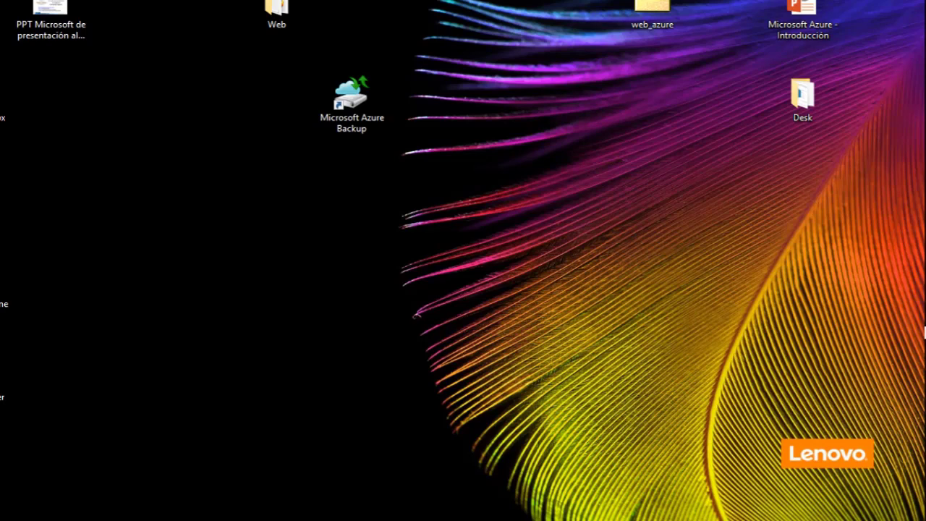
Open the Tech Club de Tajamar slide PNG from the desktop in Photos and view it full-screen.
click(57, 12)
double_click(57, 12)
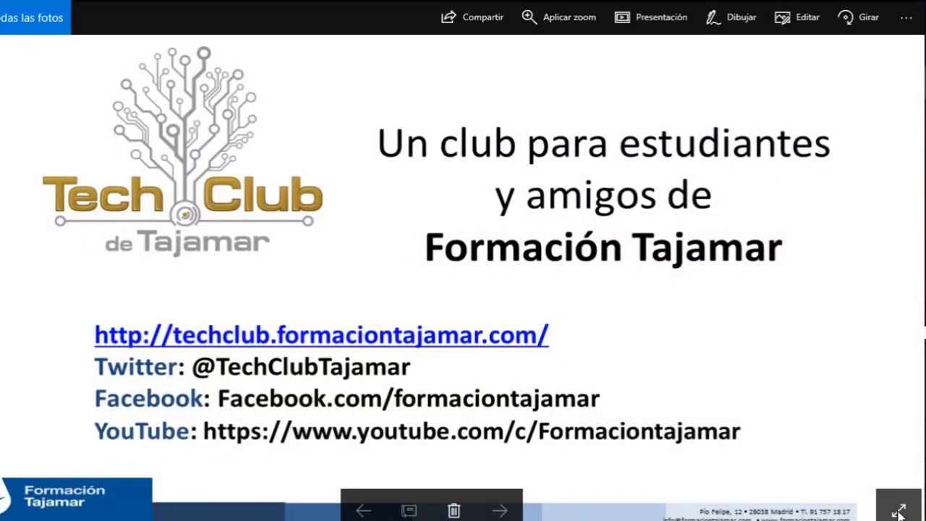
click(897, 510)
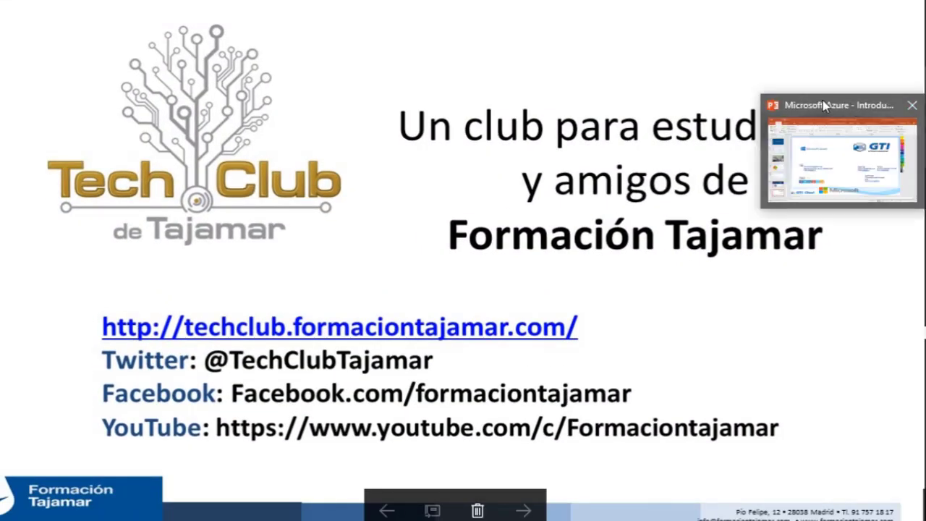